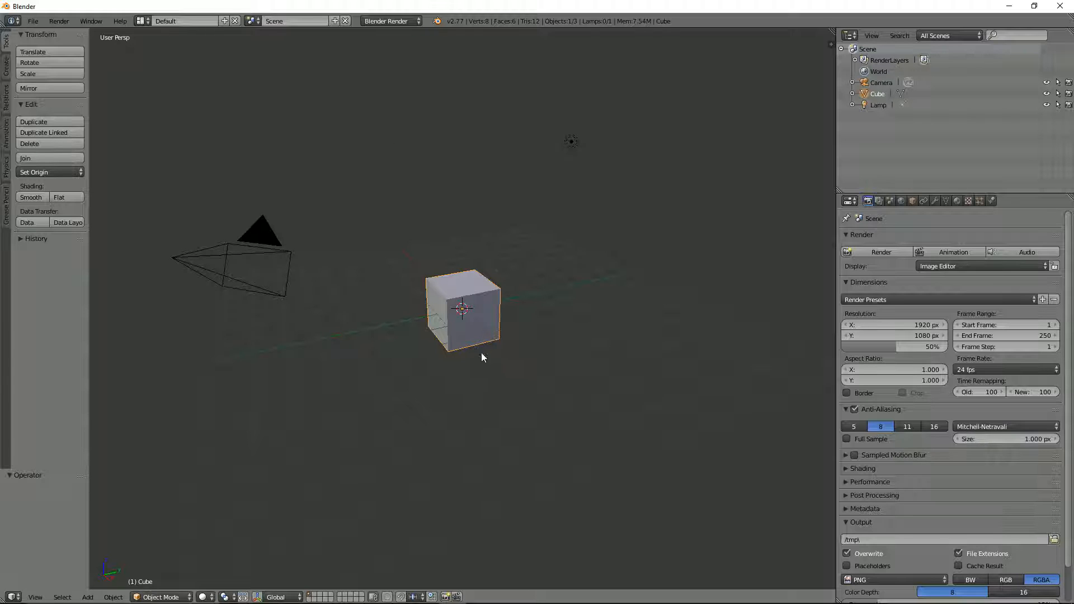
Step: Delete the default cube from the scene
key(x)
click(473, 318)
key(2)
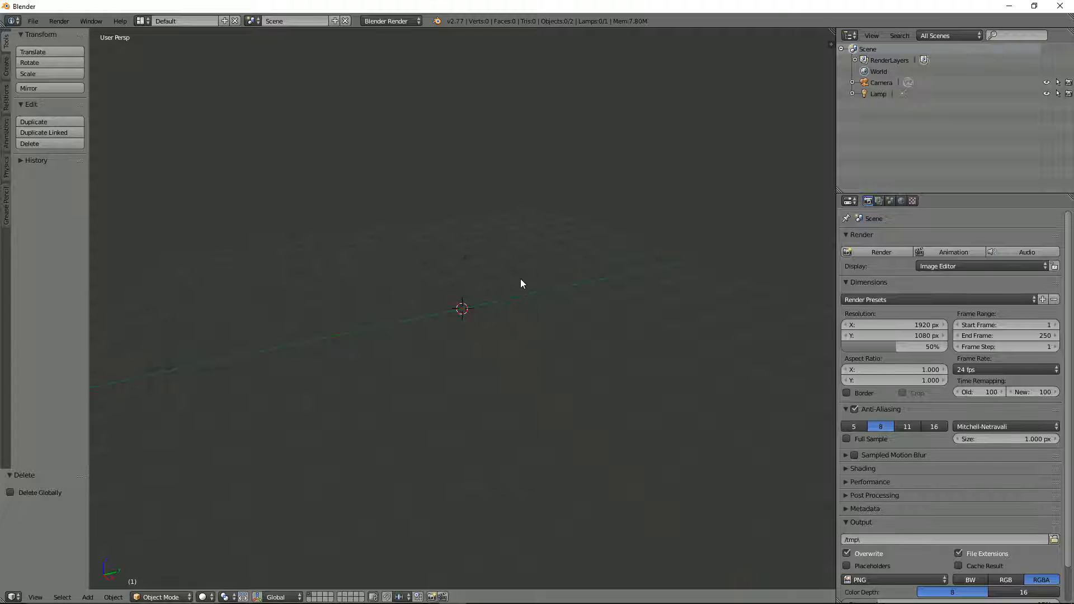
Step: Add a UV sphere mesh with 8 segments and 8 rings
key(shift+a)
mouse_move(522, 302)
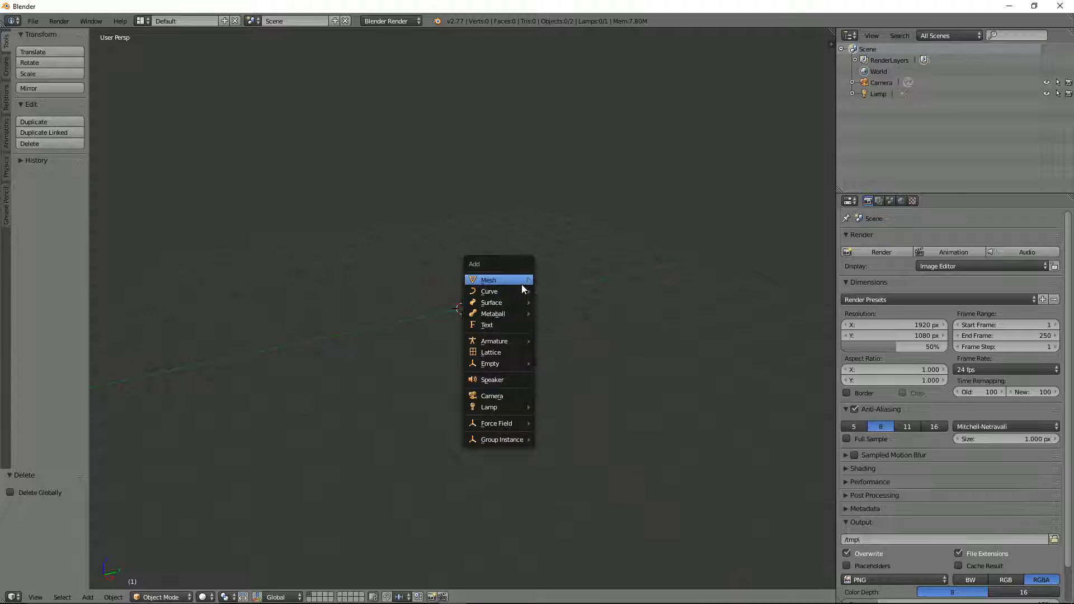
mouse_move(521, 284)
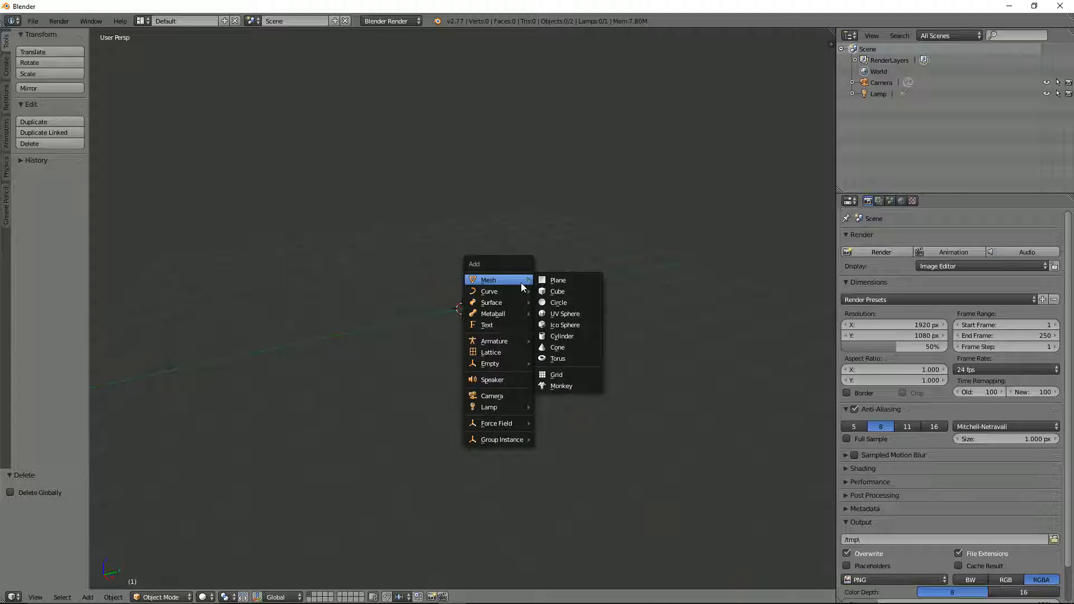
click(557, 314)
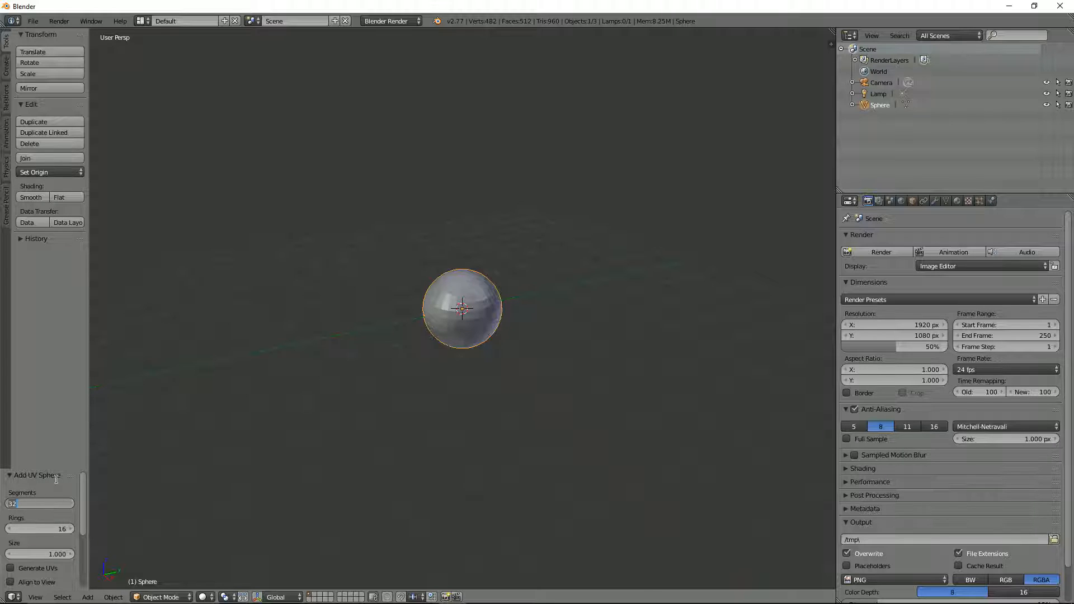
text(8)
key(Tab)
text(8)
key(Return)
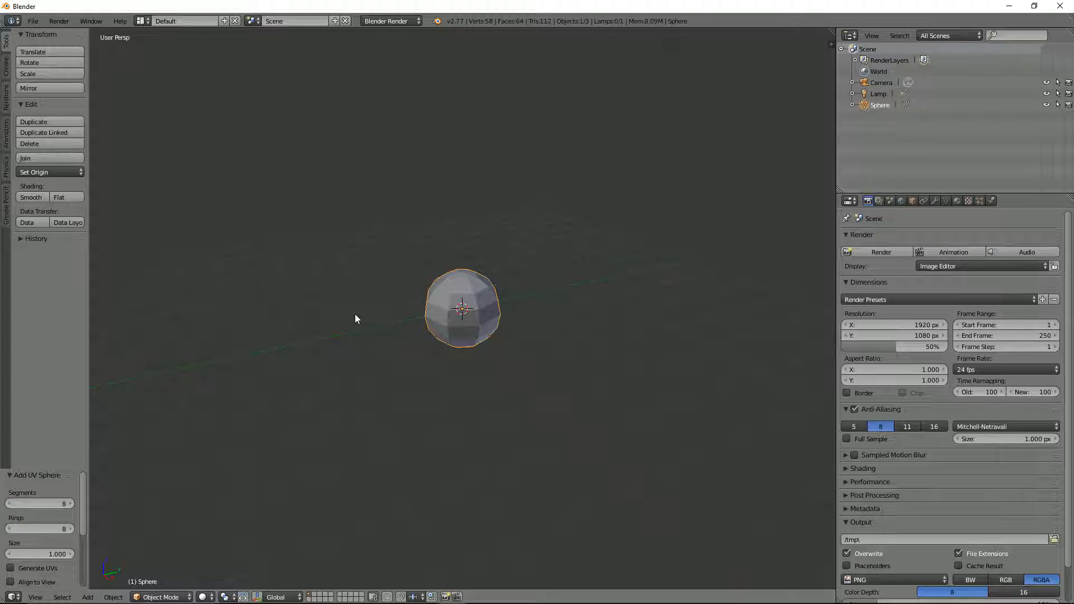
Step: Rotate the sphere 90° about the global X axis
mouse_move(501, 357)
middle_down()
mouse_move(579, 284)
mouse_move(491, 264)
middle_up()
scroll(511, 323, up, 2)
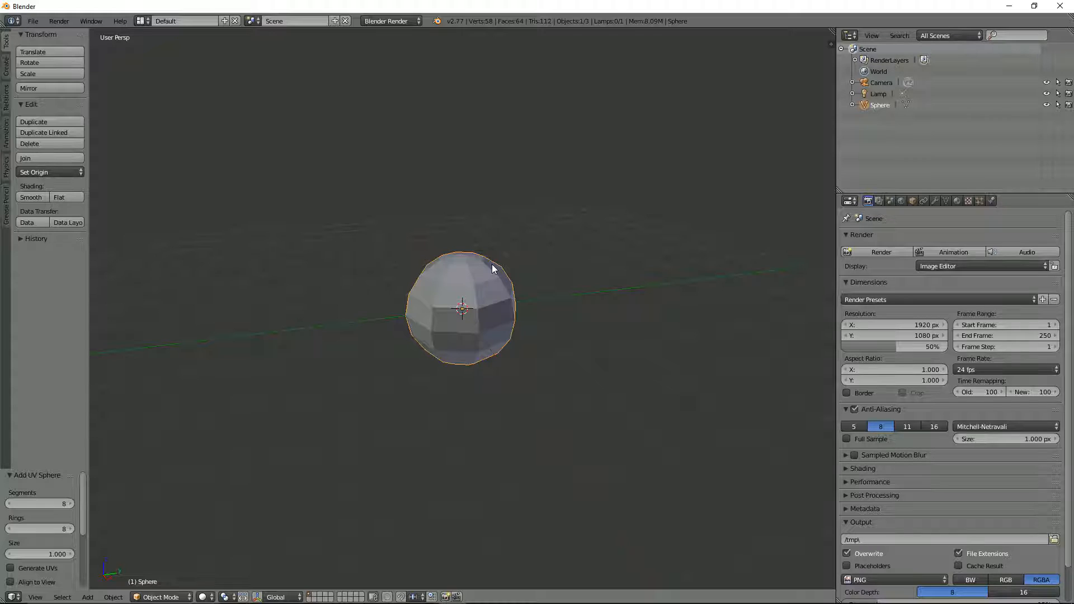
text(rx90)
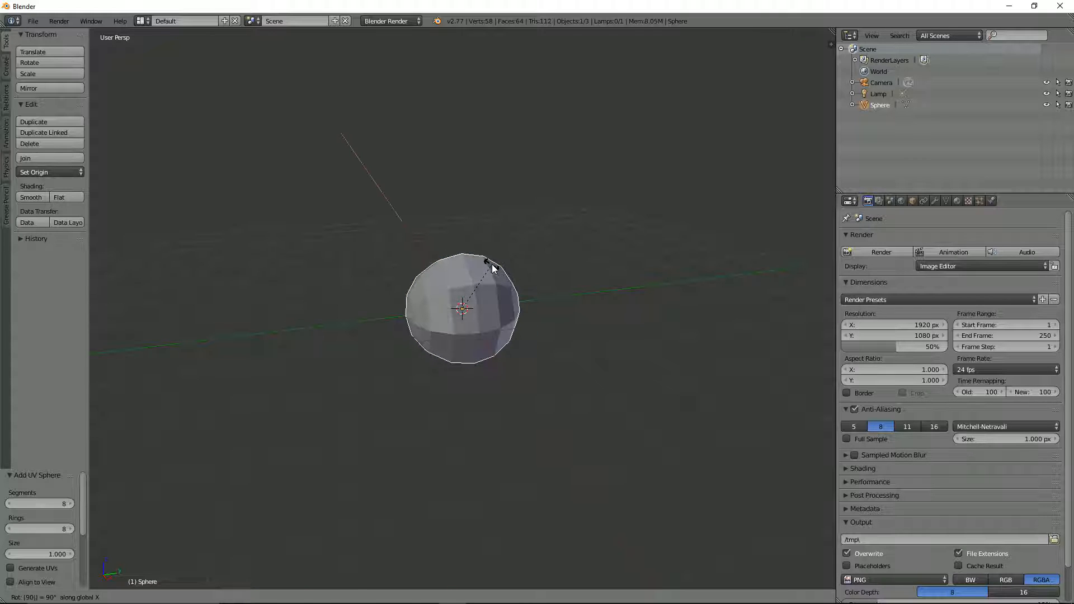
key(Return)
Step: In the right orthographic view, extrude the positive-Y half of the sphere's mesh along Y by slightly more than one sphere diameter
middle_drag(442, 320, 489, 291)
scroll(490, 286, up, 1)
scroll(497, 293, down, 1)
scroll(495, 287, up, 1)
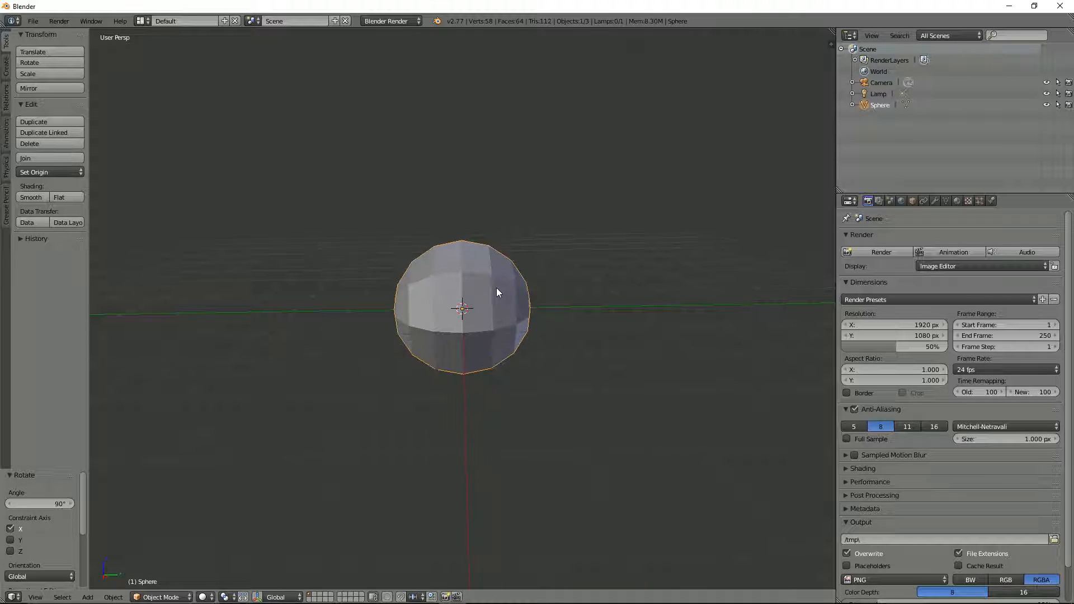
key(KP_3)
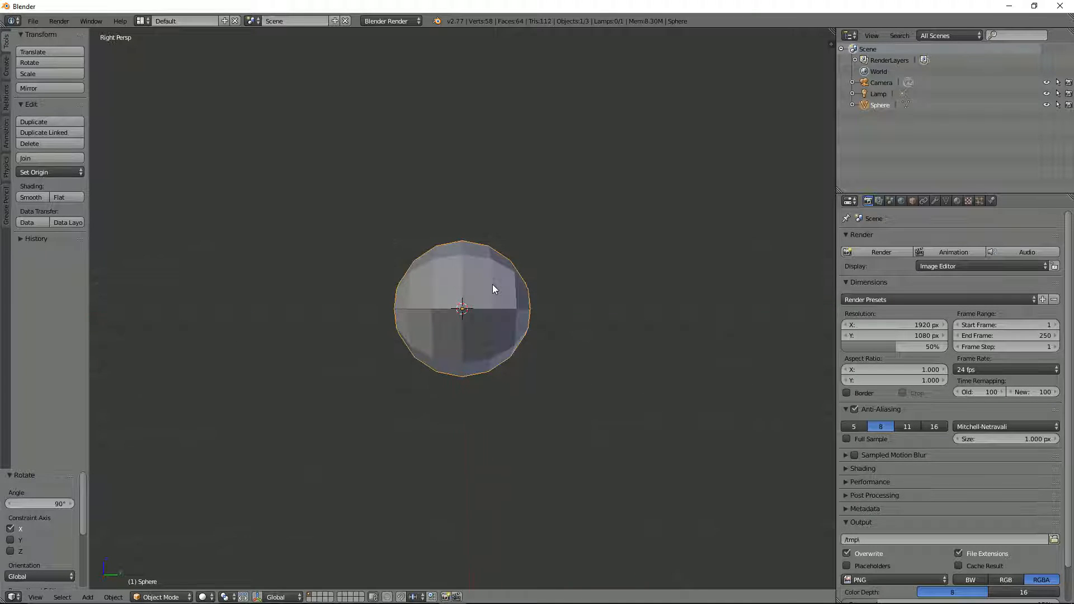
key(KP_5)
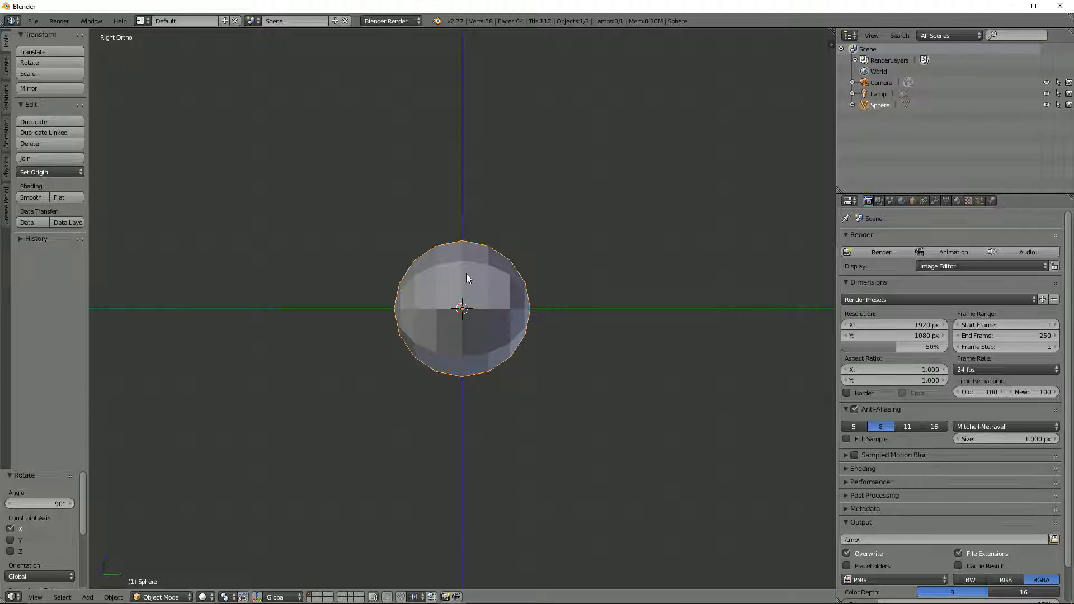
key(Tab)
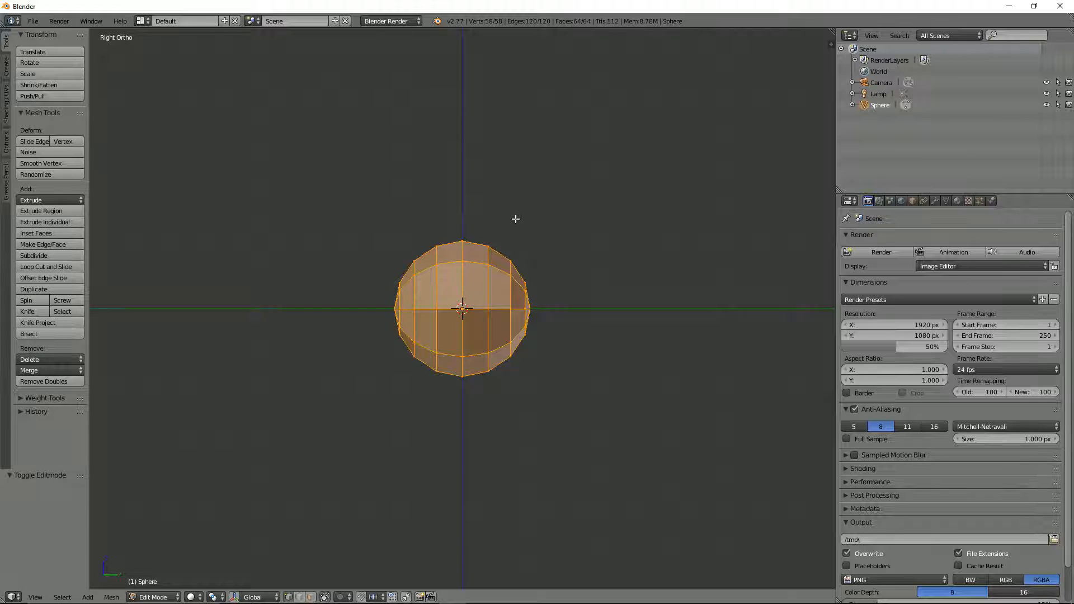
key(a)
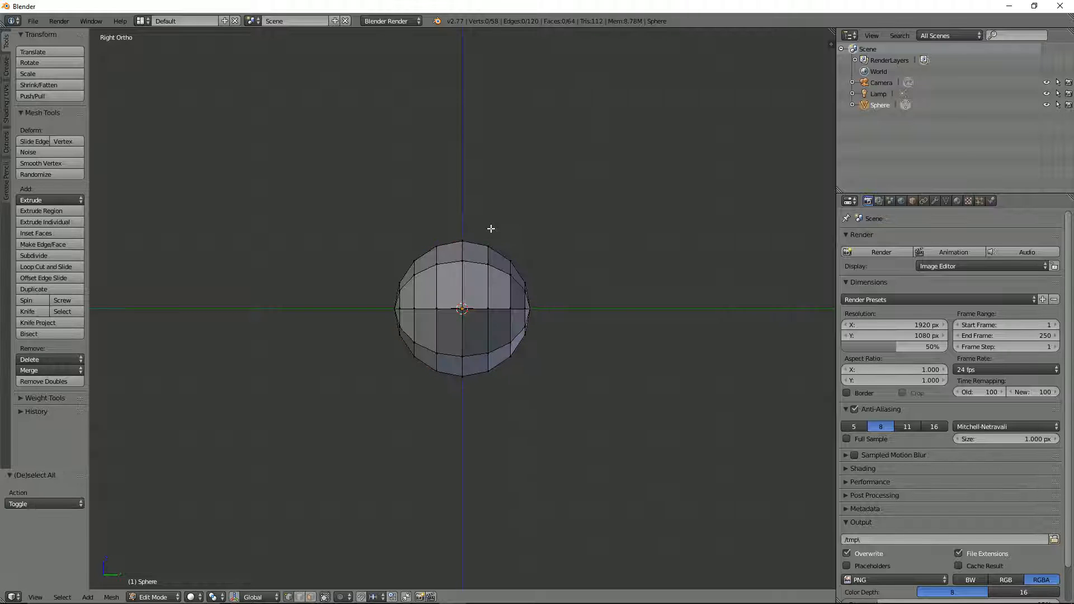
key(z)
drag(448, 207, 608, 455)
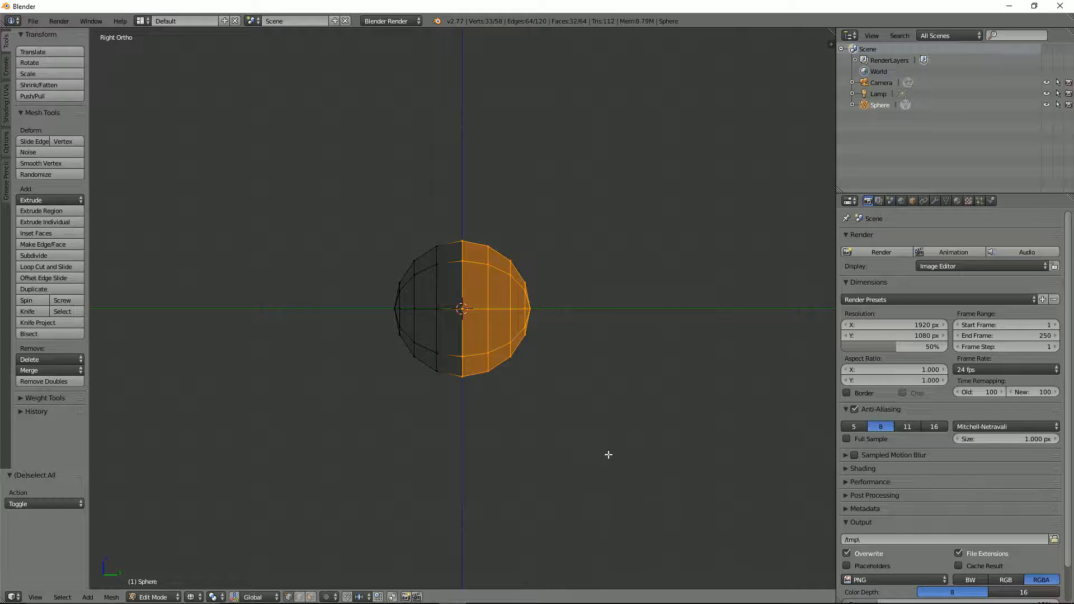
key(e)
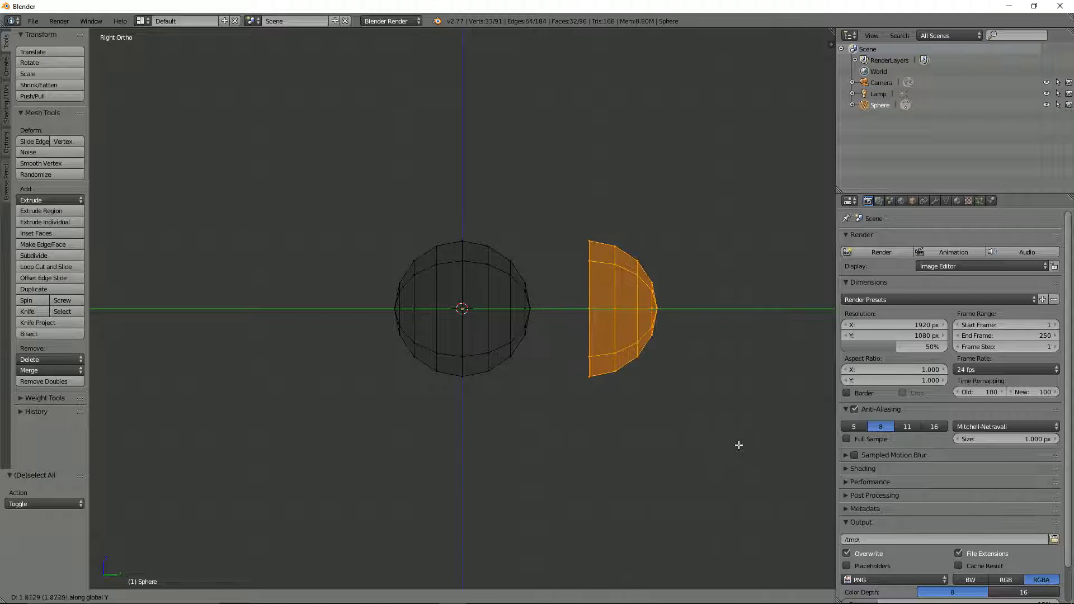
click(722, 434)
Step: Delete the leftover vertices of the original sphere's positive-Y half, keeping its middle ring
key(a)
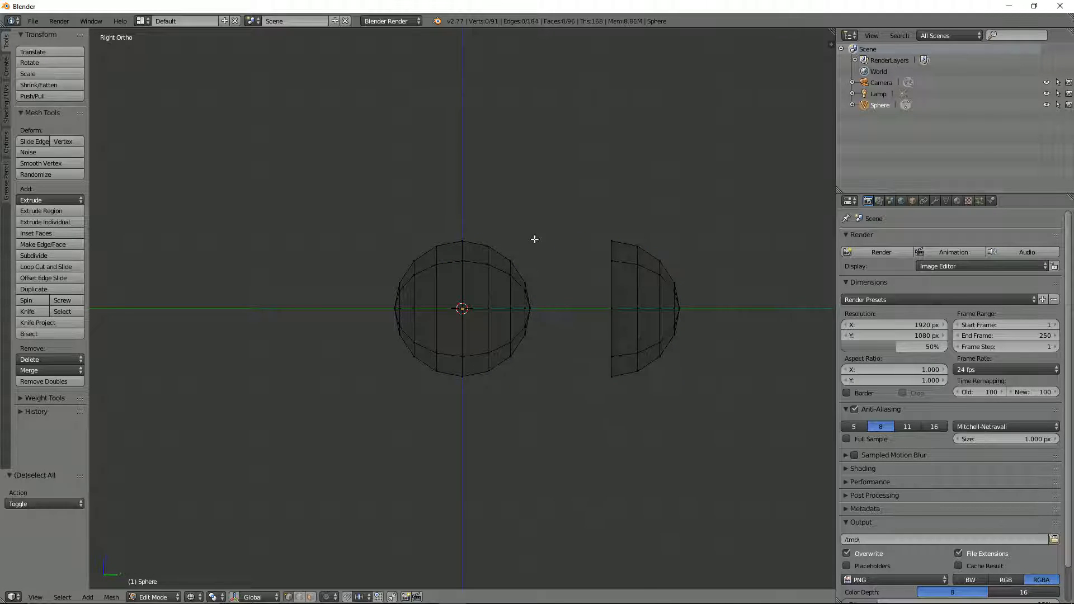
key(b)
drag(469, 187, 566, 467)
key(x)
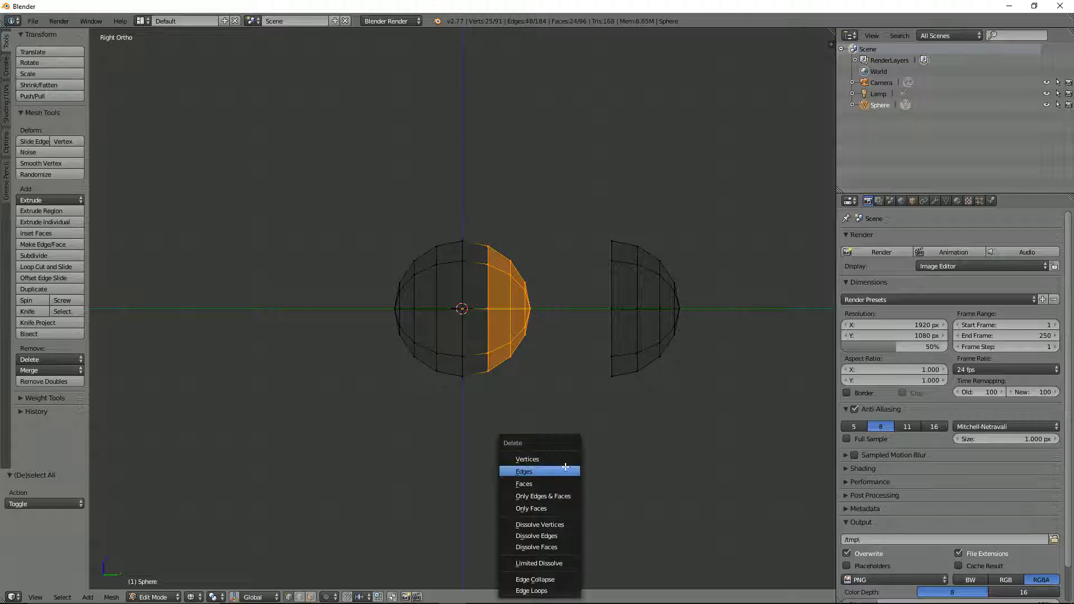
click(562, 459)
Step: Bridge the open edge loops of the two hemispheres to form a capsule and return to solid shading
middle_drag(502, 316, 487, 311)
alt+right_click(471, 298)
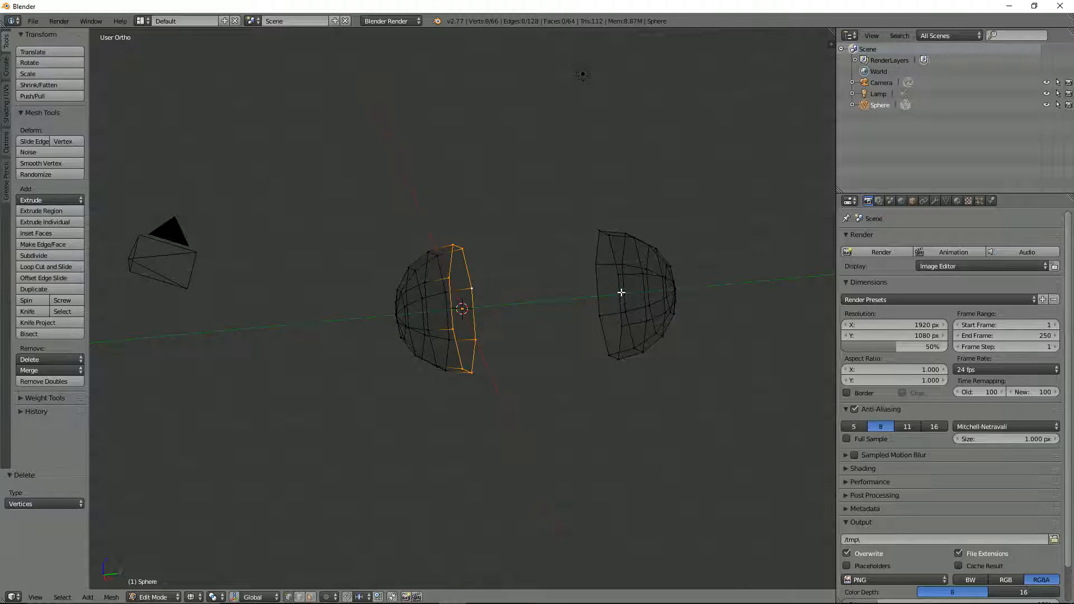
alt+shift+right_click(619, 292)
middle_drag(619, 292, 537, 296)
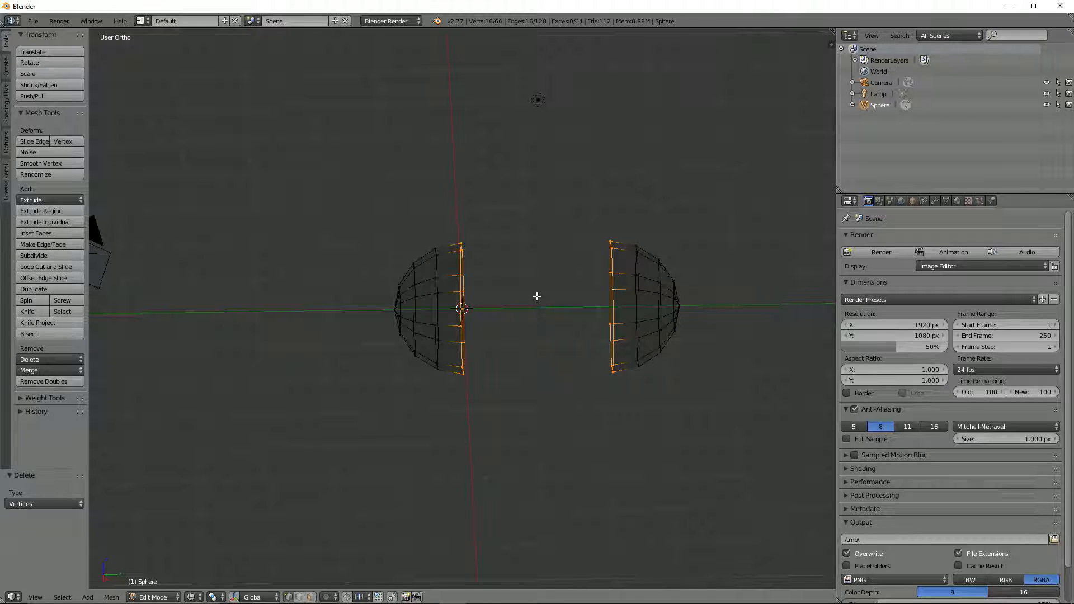
key(w)
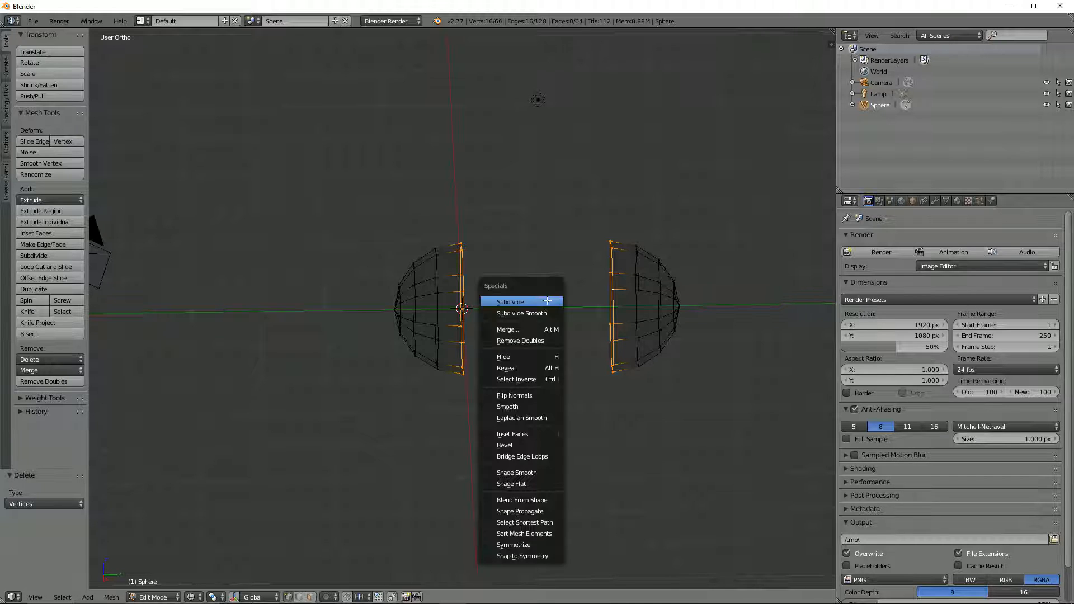
click(539, 453)
mouse_move(539, 453)
middle_down()
mouse_move(642, 350)
mouse_move(615, 330)
mouse_move(568, 322)
mouse_move(581, 304)
mouse_move(576, 312)
mouse_move(588, 313)
middle_up()
key(z)
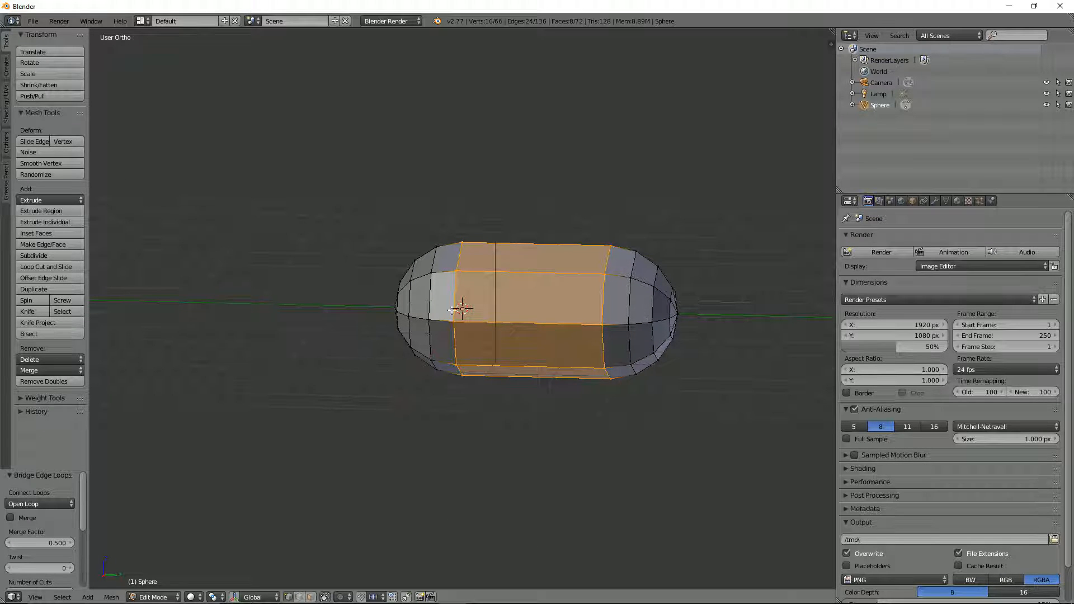
Step: Select the tip and outer two vertex rings of the capsule's positive-Y cap, through the mesh in wireframe from the right view
key(KP_3)
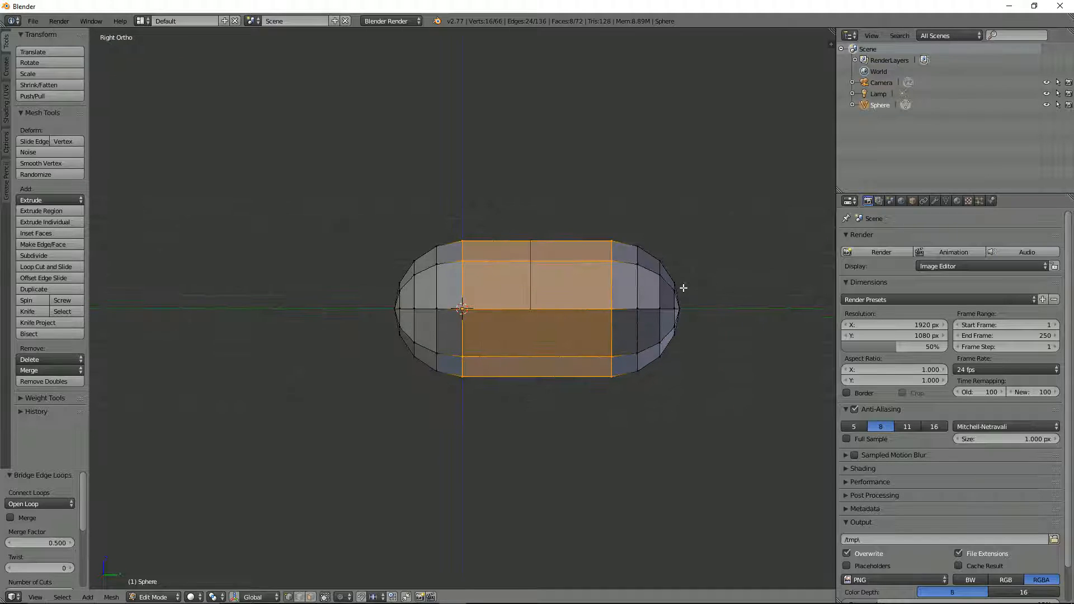
key(z)
key(a)
key(b)
drag(647, 215, 750, 400)
key(x)
click(746, 397)
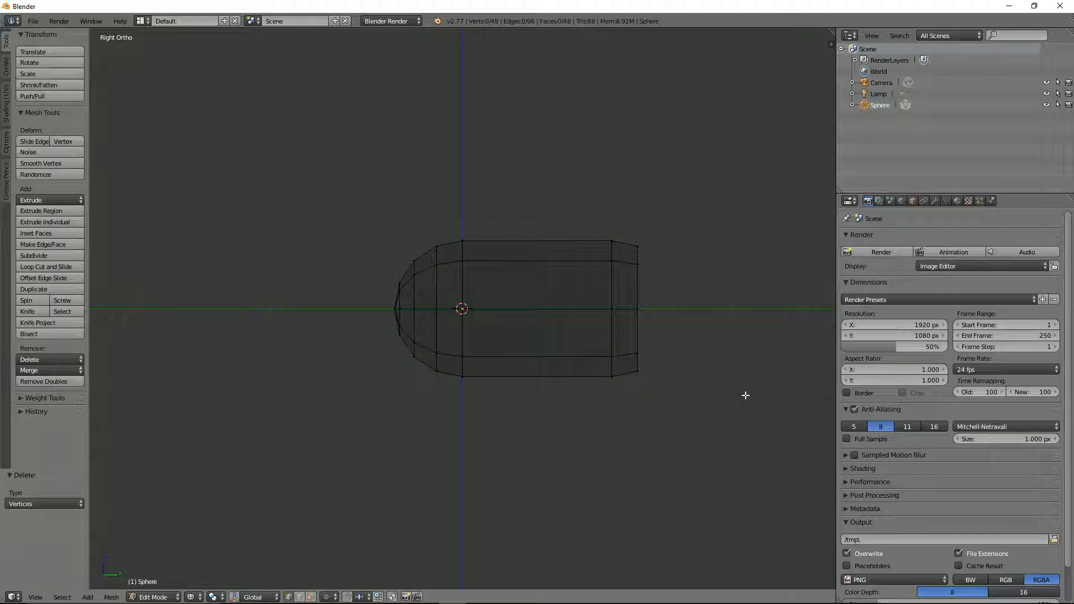
key(ctrl+z)
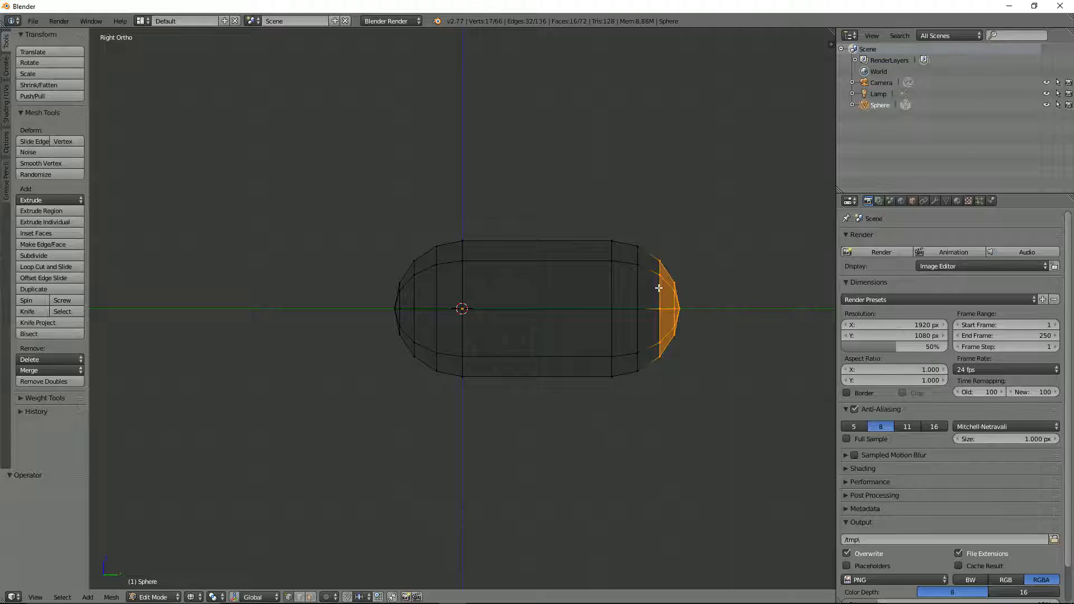
Step: Shrink the selection by one ring and delete the vertices still selected at the positive-Y tip
key(ctrl+KP_Subtract)
key(x)
click(723, 290)
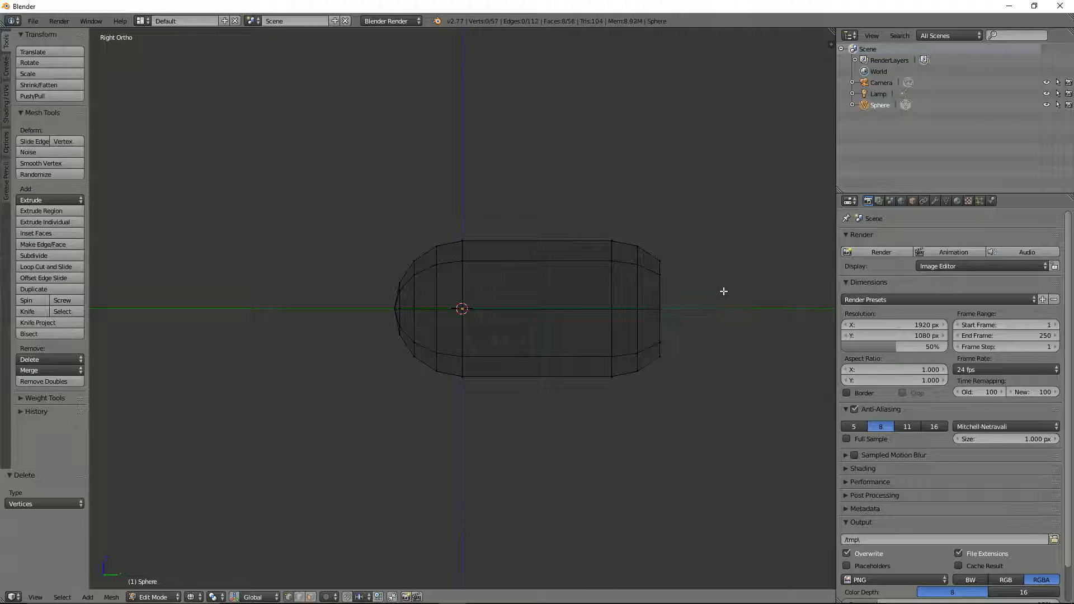
Step: Extrude the open edge loop at the capsule's positive-Y end 2.36 units along Y
alt+right_click(661, 294)
key(e)
key(y)
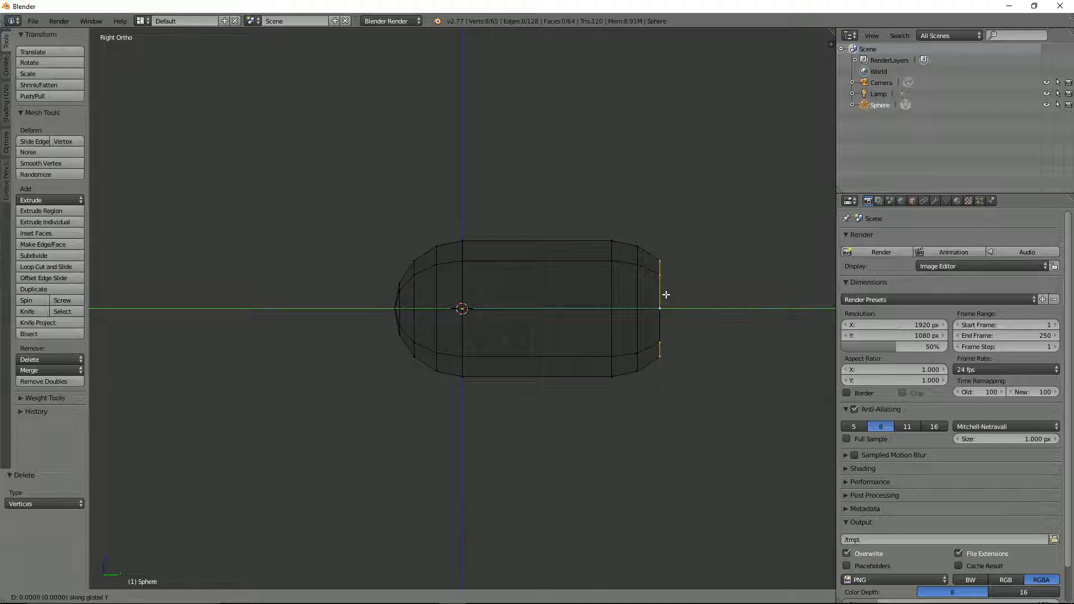
click(826, 301)
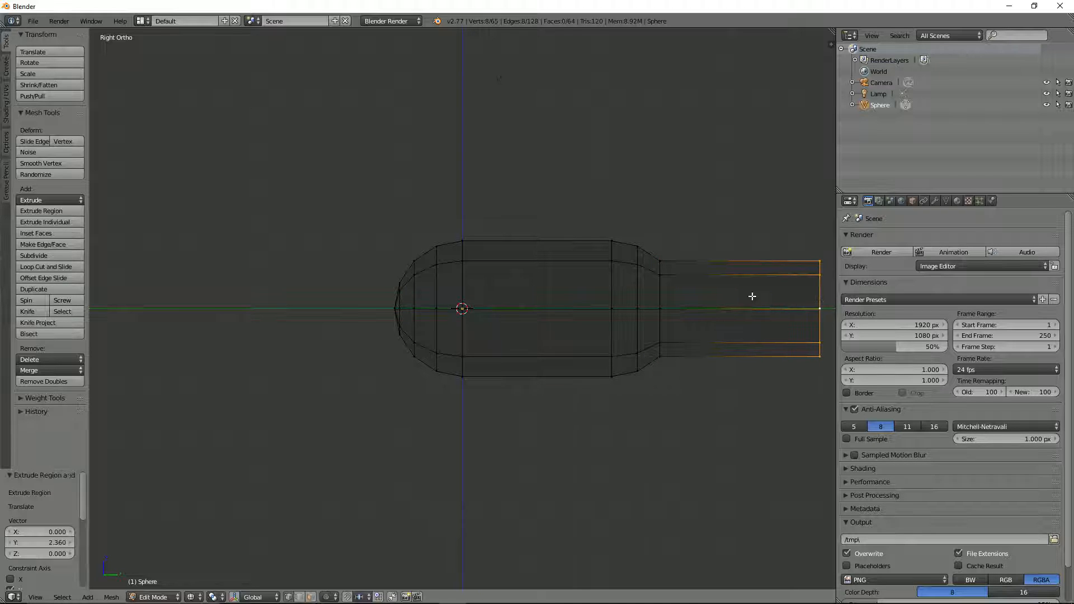
Step: Lengthen the extruded neck by moving its end loop about 0.82 units farther along Y, in solid shading
scroll(753, 301, down, 3)
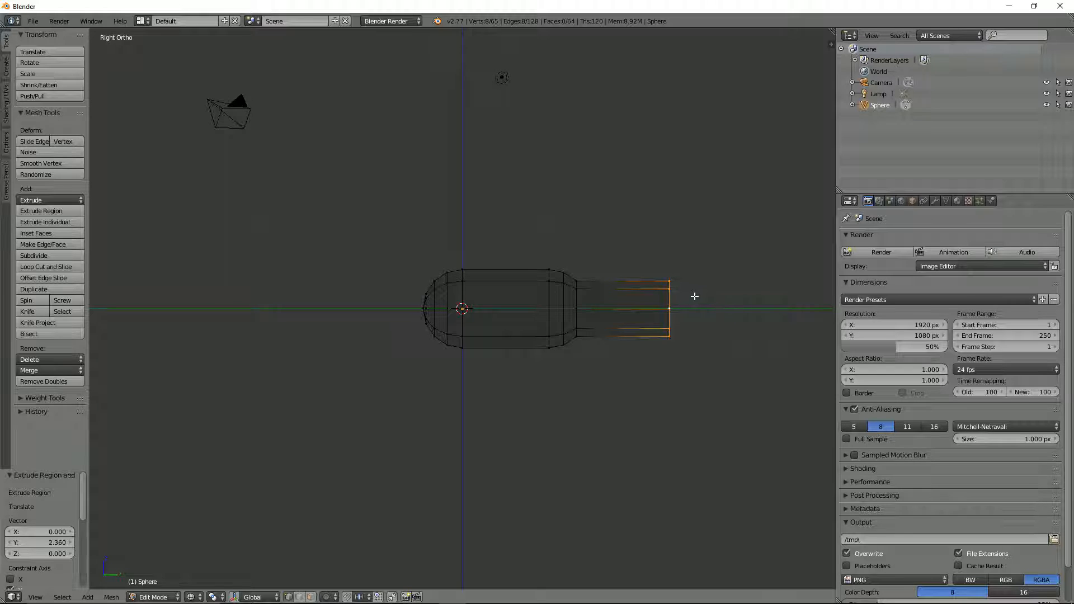
key(z)
mouse_move(697, 297)
middle_down()
mouse_move(680, 342)
mouse_move(706, 319)
mouse_move(767, 316)
middle_up()
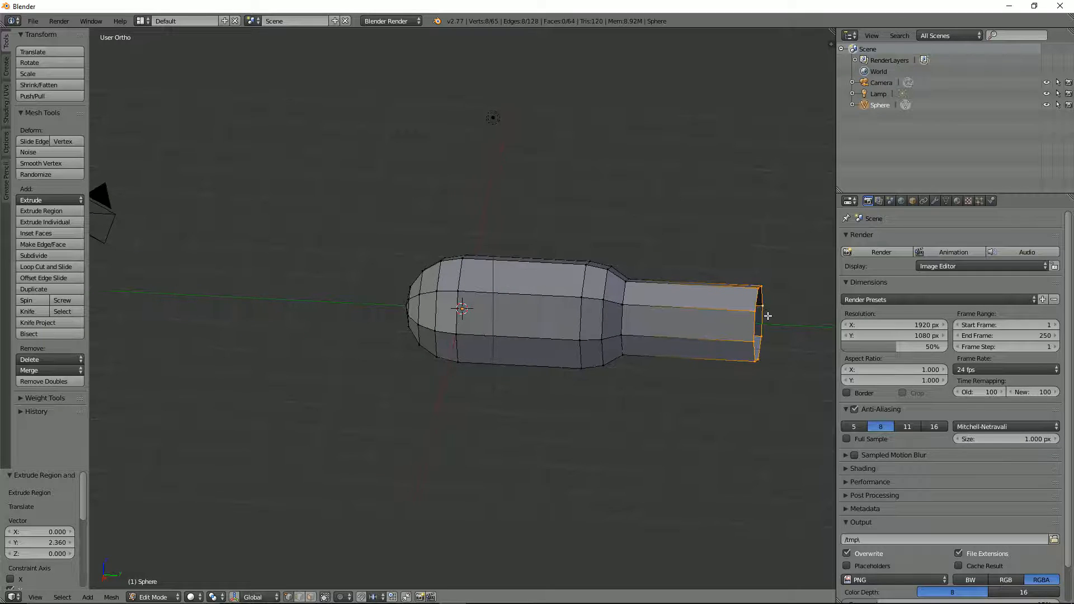
key(g)
key(y)
click(809, 341)
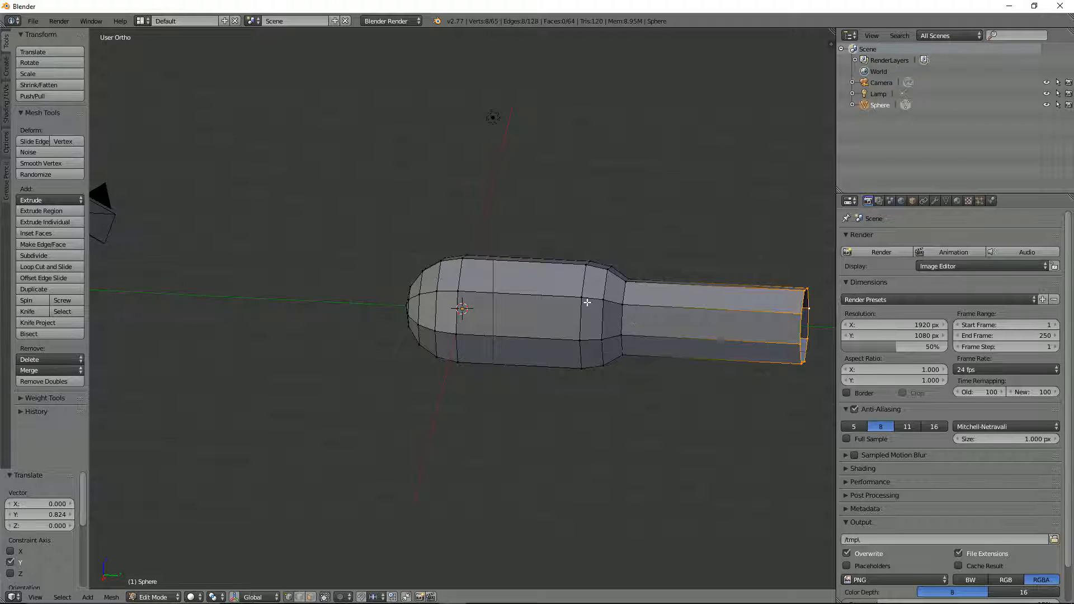
Step: From the front wireframe view, delete the vertices of the negative-X half and the lower half, leaving only the upper positive-X quarter
key(KP_3)
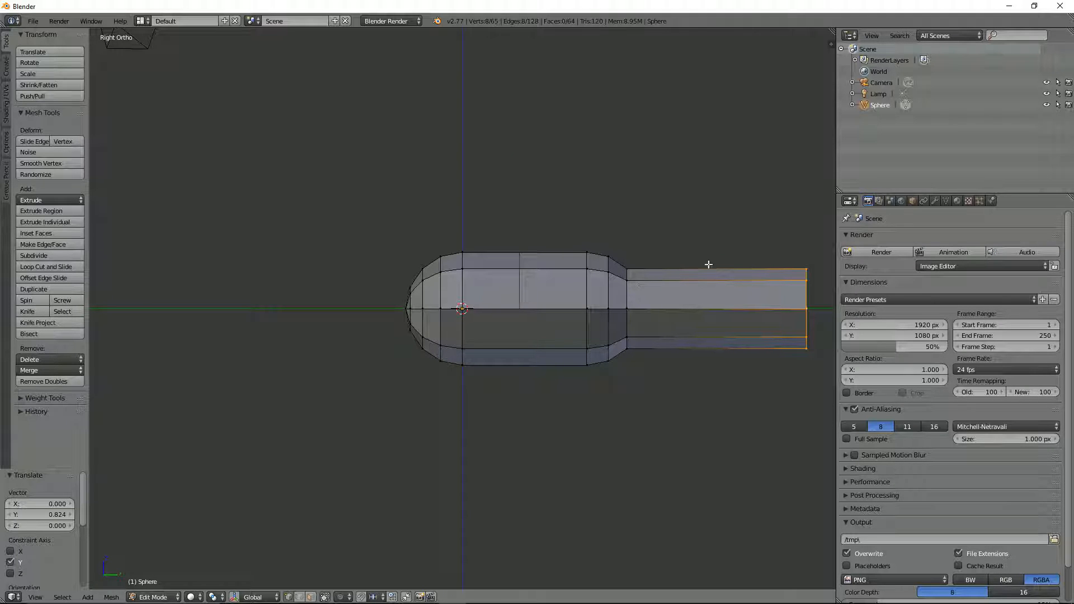
middle_drag(706, 263, 797, 258)
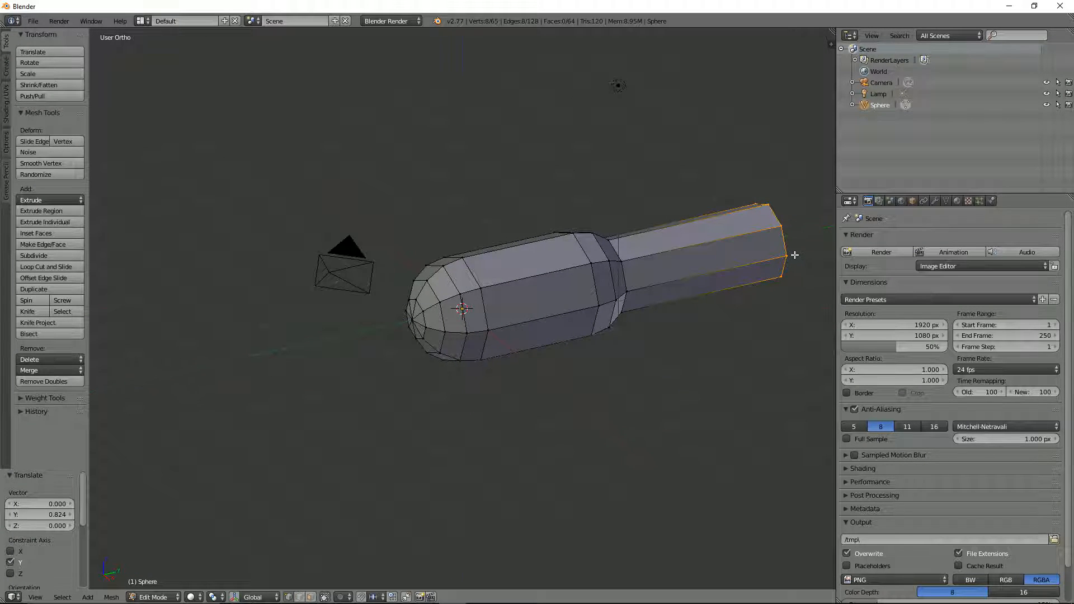
key(KP_1)
key(z)
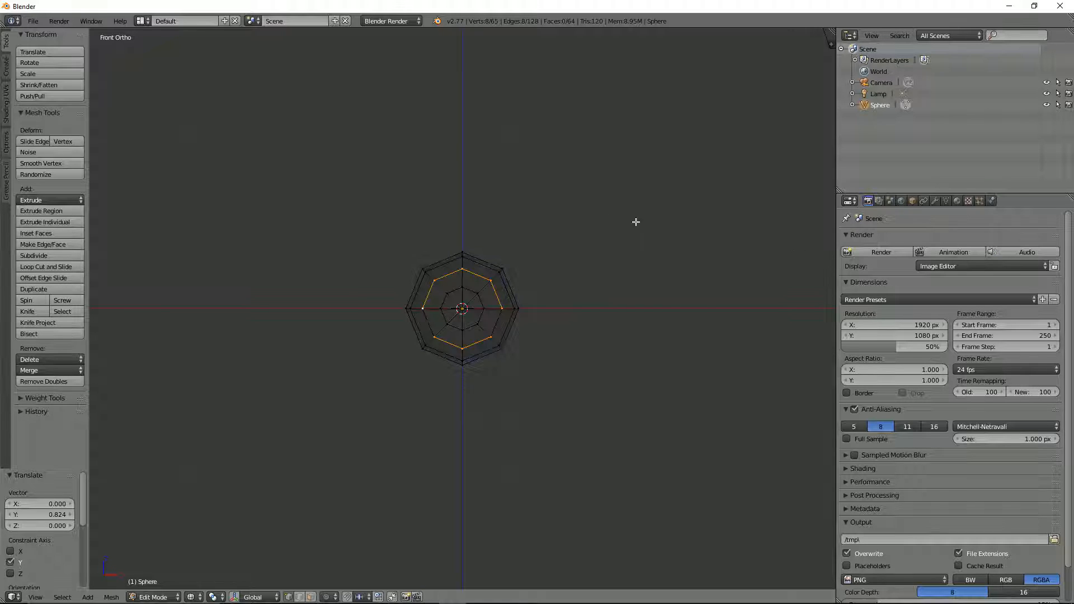
key(a)
key(b)
drag(361, 171, 454, 438)
key(b)
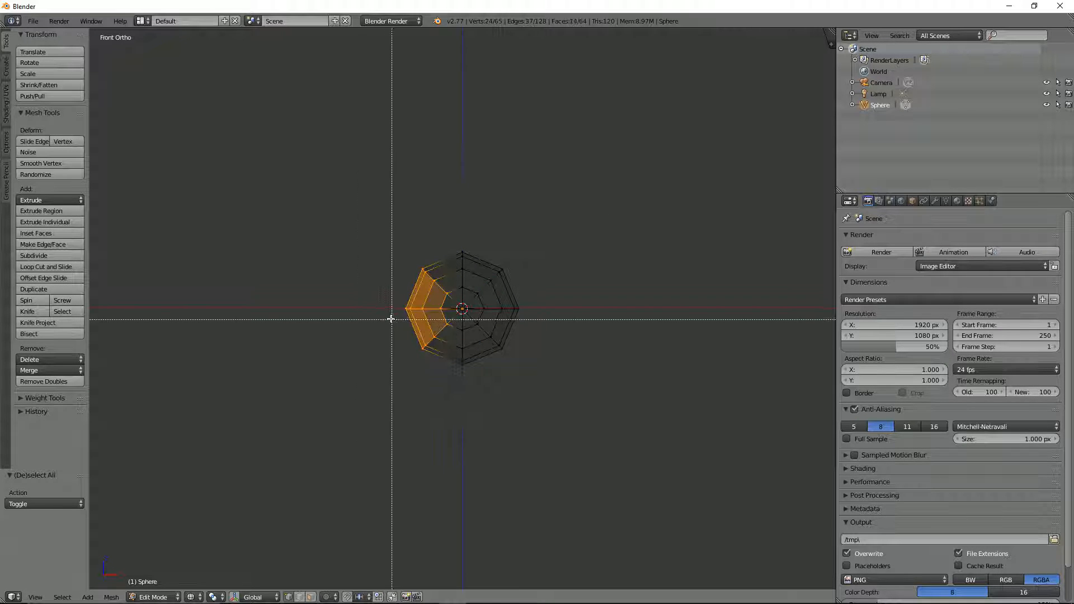
drag(391, 317, 578, 424)
key(x)
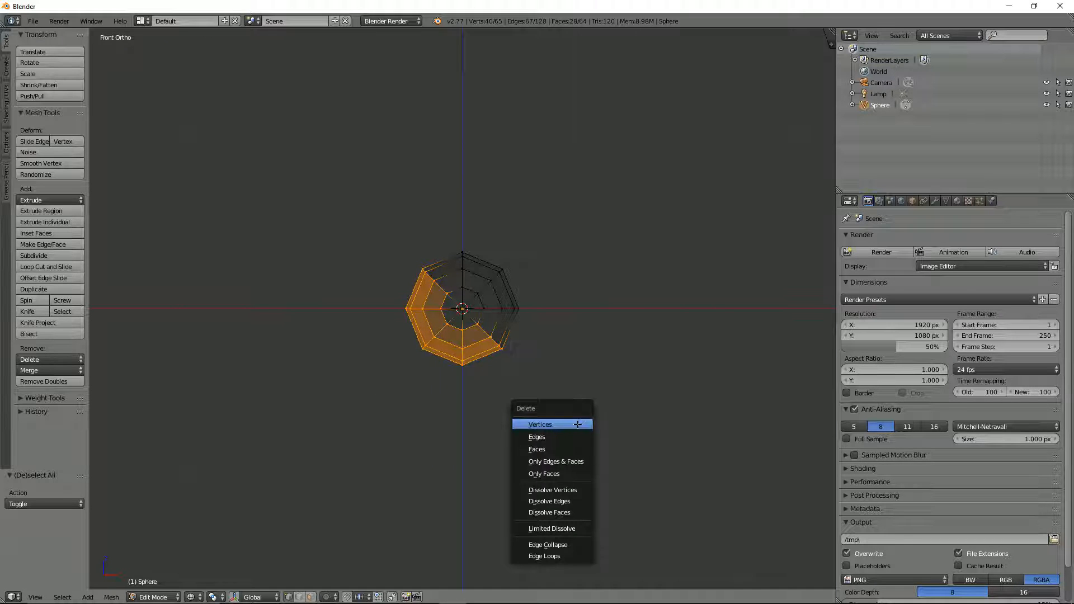
click(578, 424)
Step: Add a Mirror modifier to the quarter mesh and mirror it across both the X and Z axes
click(936, 200)
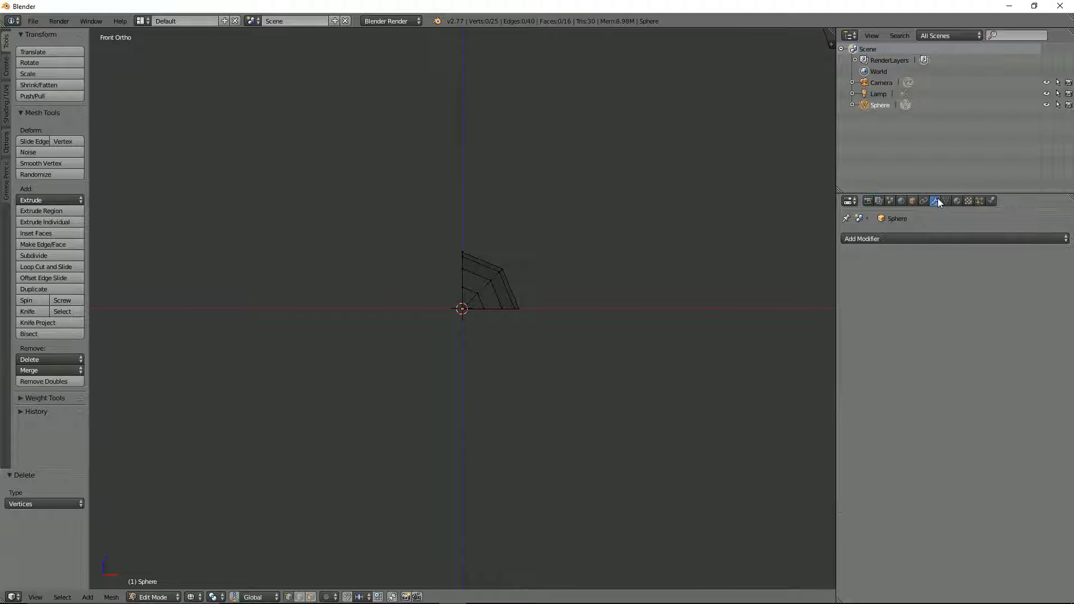
click(914, 238)
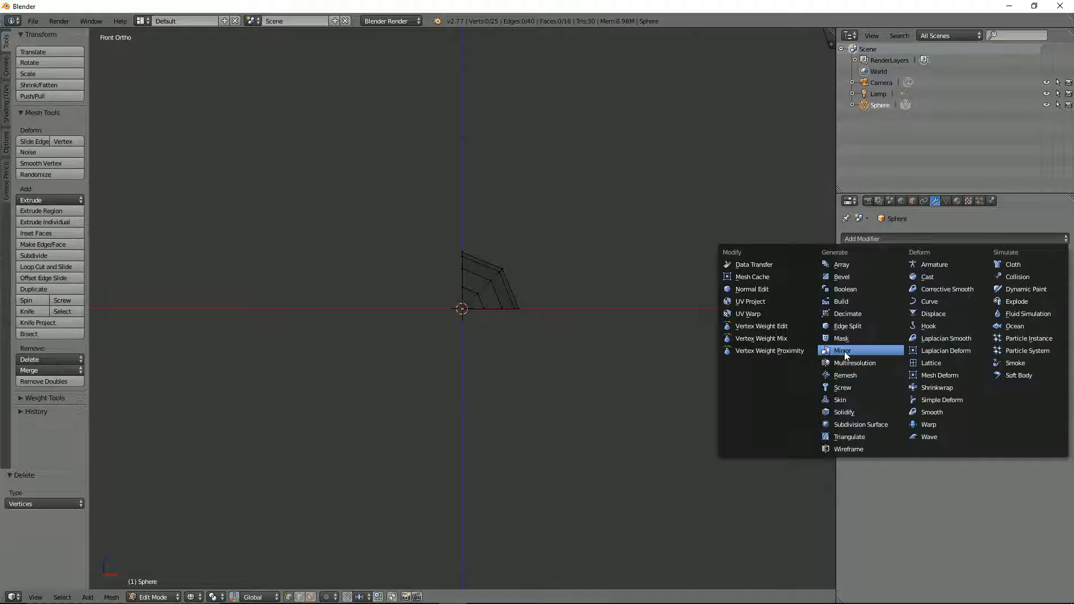
click(842, 350)
click(850, 328)
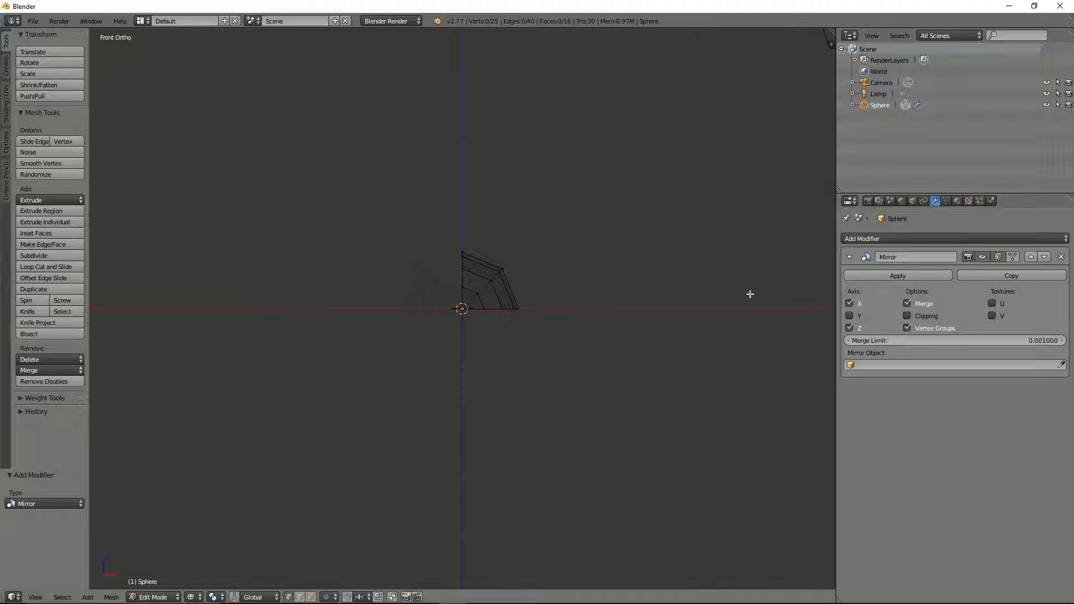
Step: In object mode, apply the object's rotation and scale so the mirrored quarters form the full capsule
middle_drag(750, 293, 645, 293)
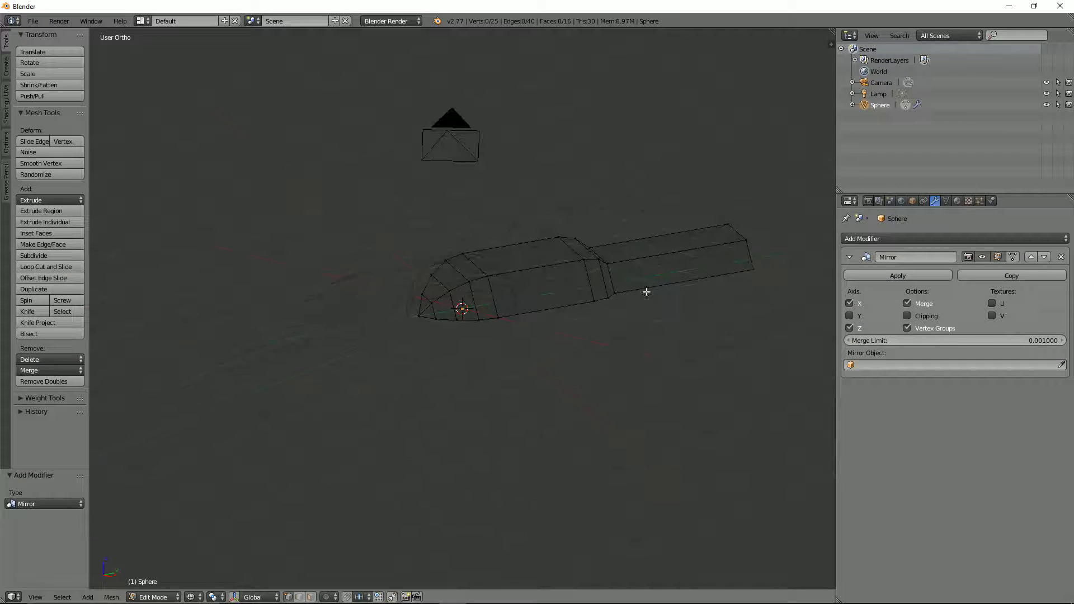
key(Tab)
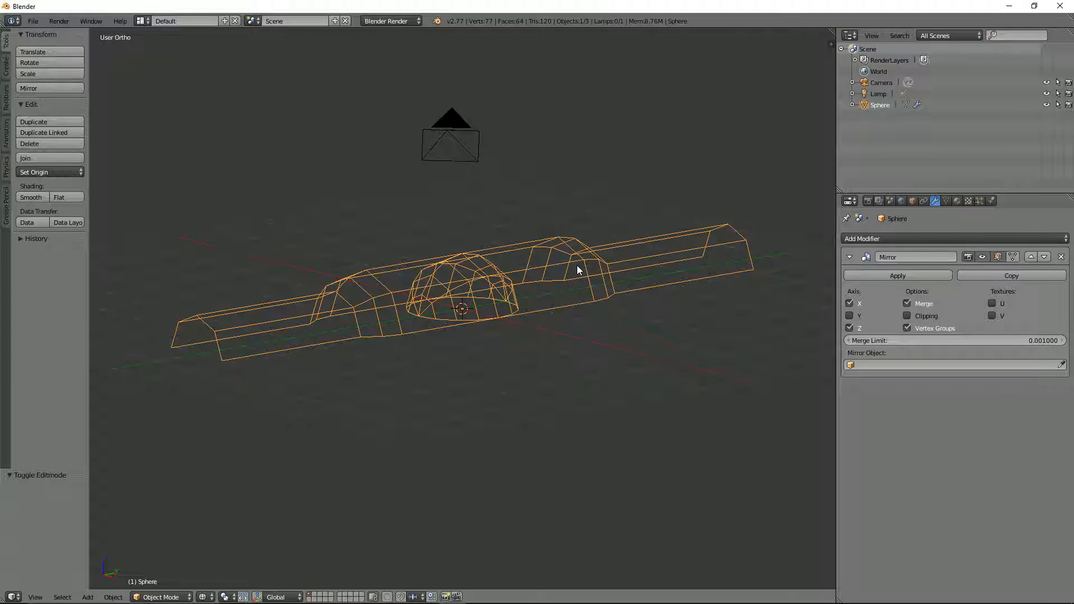
key(ctrl+a)
click(583, 300)
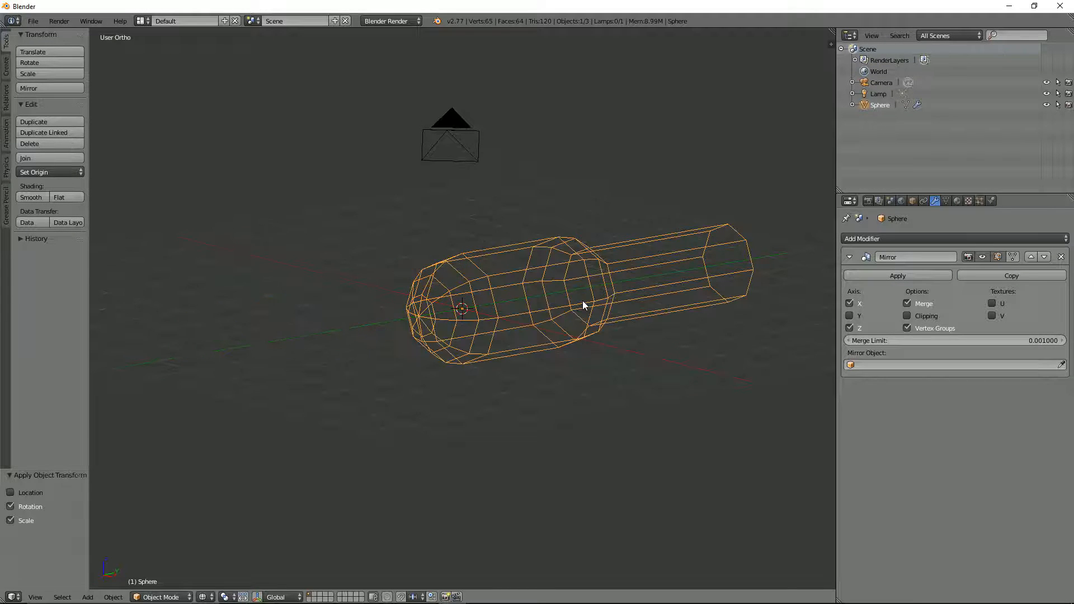
middle_drag(582, 304, 568, 333)
Step: In solid shading, select the whole mesh in edit mode and shade its faces smooth
key(Tab)
key(z)
mouse_move(719, 263)
middle_down()
mouse_move(687, 242)
mouse_move(712, 239)
mouse_move(503, 266)
middle_up()
middle_drag(602, 277, 502, 279)
key(a)
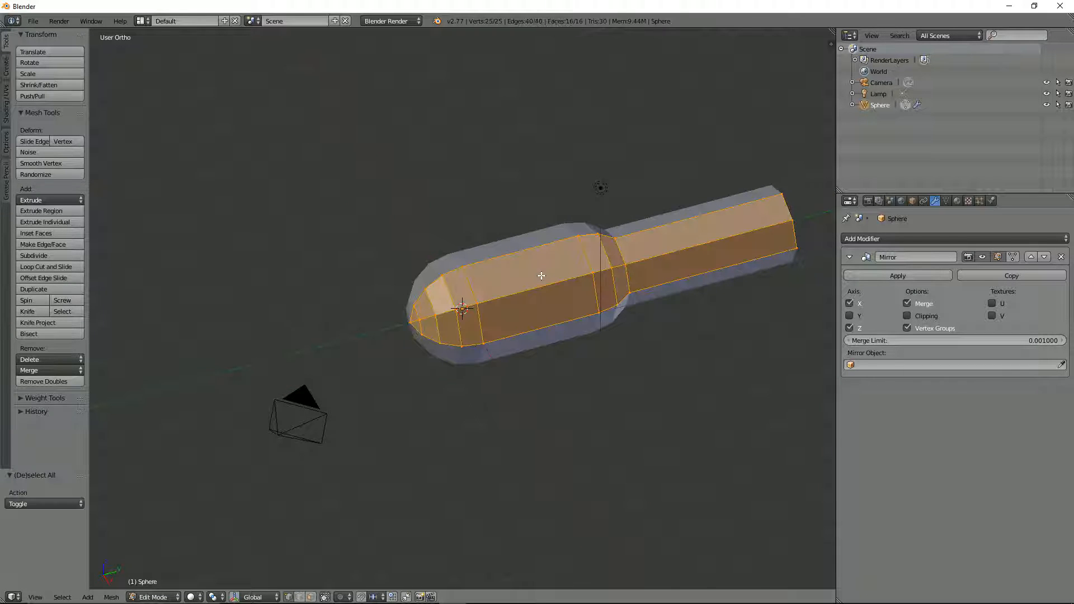
click(6, 101)
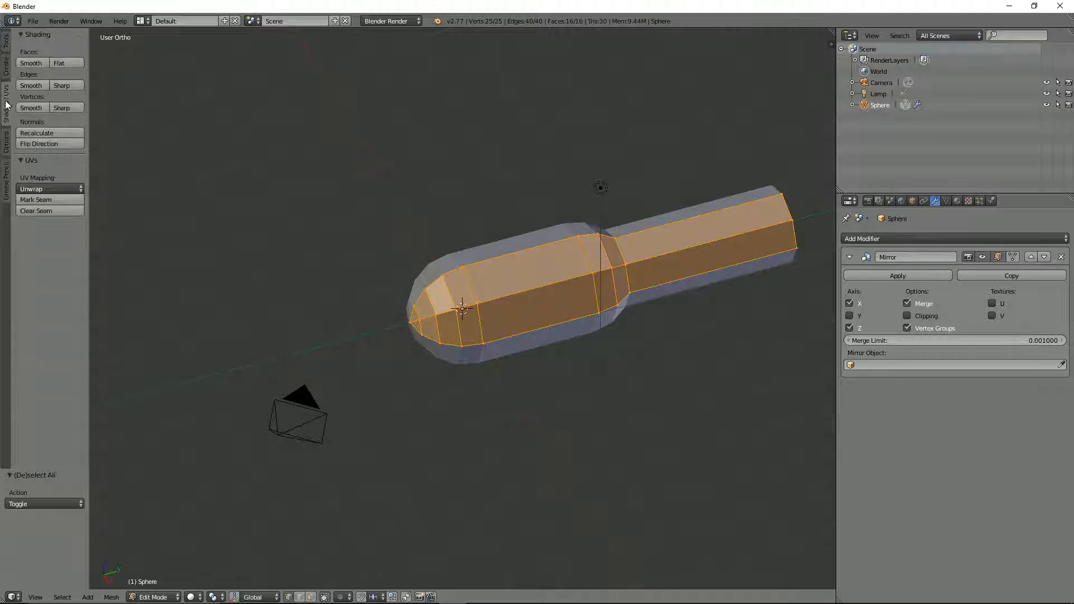
click(31, 63)
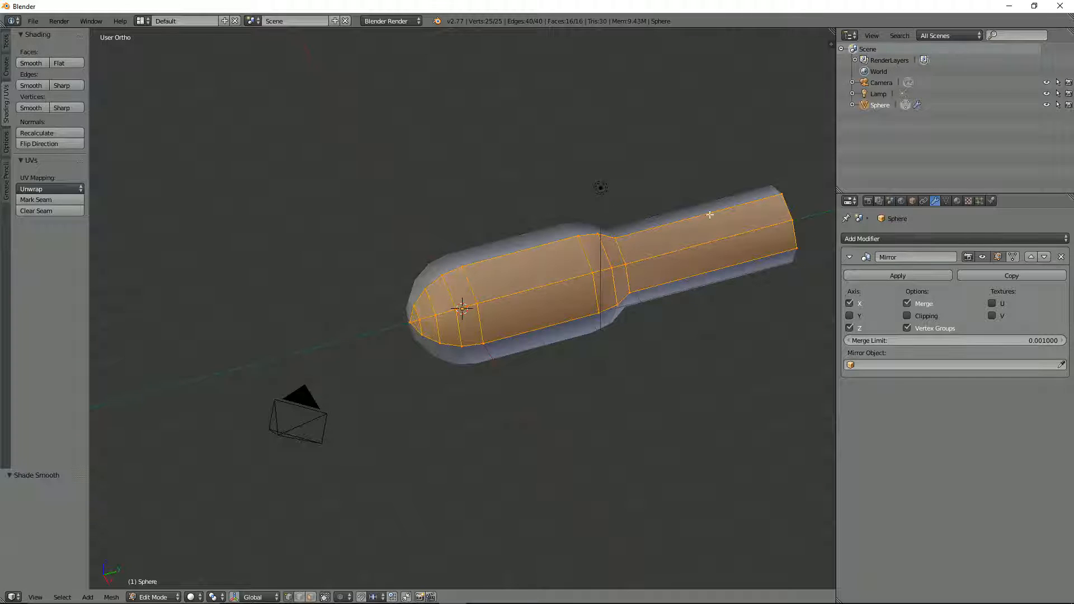
Step: Enable Auto Smooth in the mesh's normals settings and set its angle to 90°
click(945, 202)
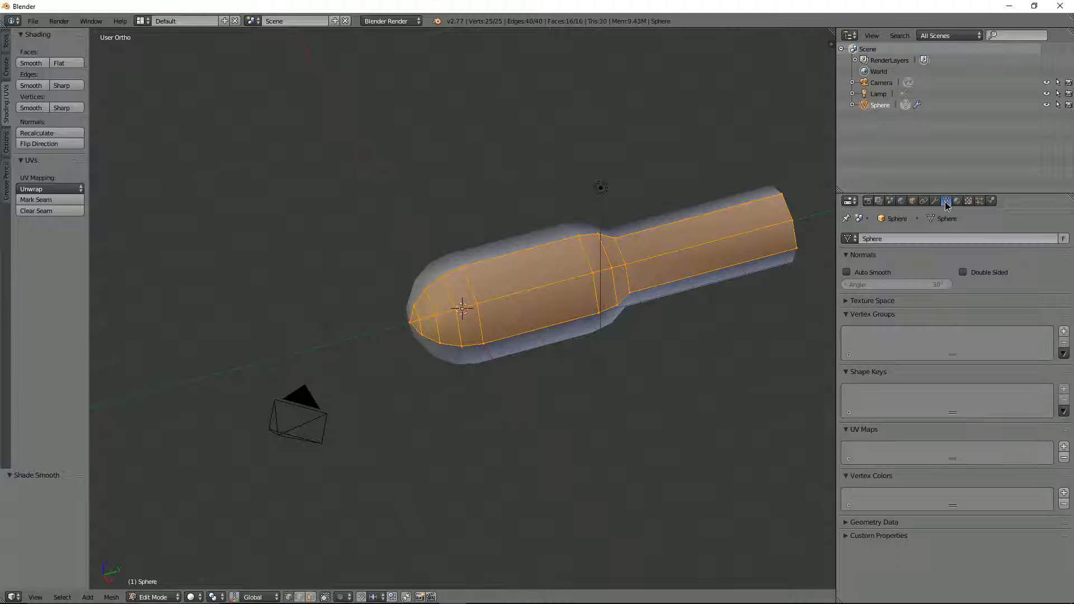
click(871, 271)
middle_drag(748, 258, 726, 251)
key(Tab)
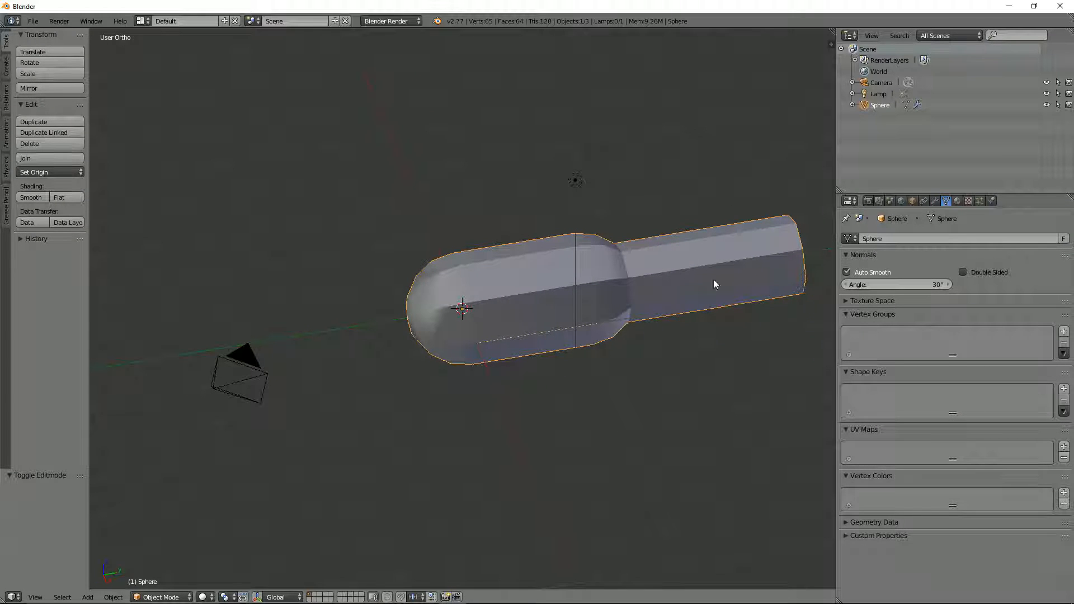
mouse_move(866, 283)
mouse_down()
mouse_move(920, 284)
mouse_move(869, 286)
mouse_up()
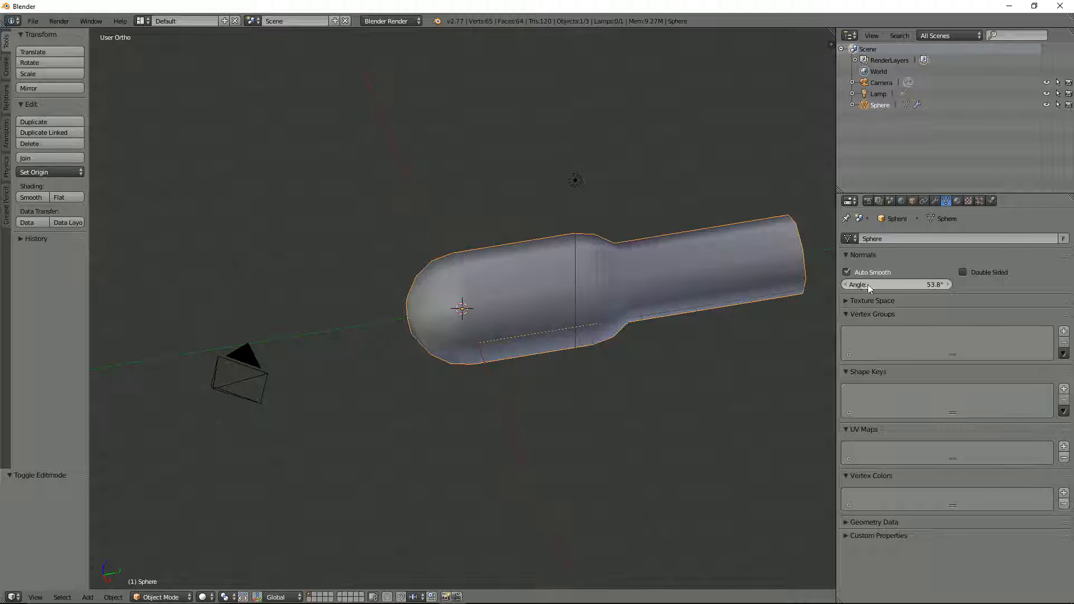
click(931, 284)
text(90)
key(Return)
Step: Mark the edge loop where the neck meets the capsule body as sharp
mouse_move(571, 259)
middle_down()
mouse_move(661, 253)
mouse_move(664, 293)
middle_up()
key(Tab)
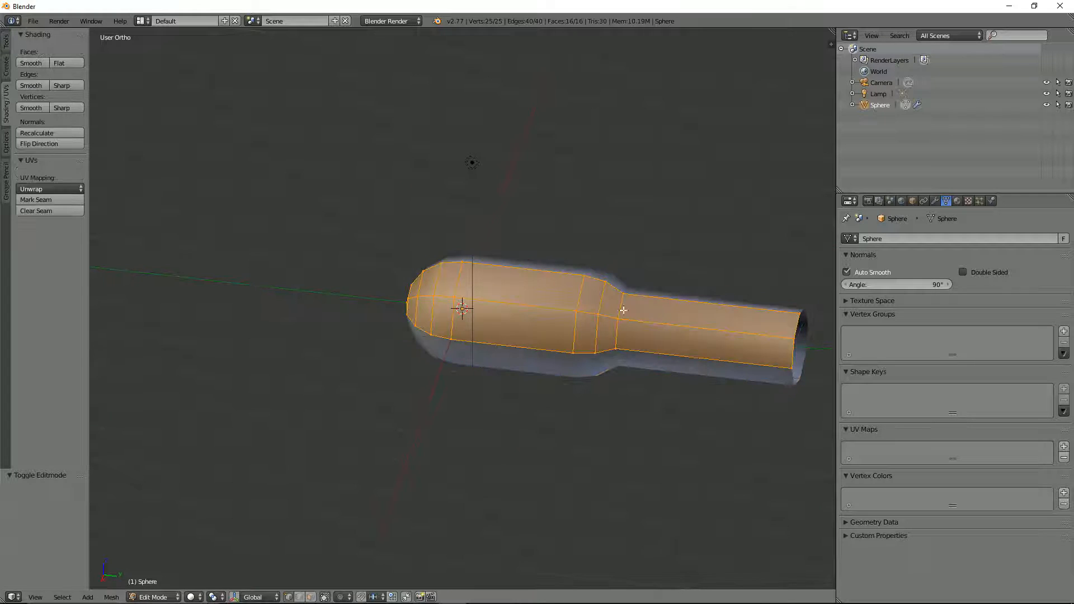
alt+right_click(619, 319)
alt+right_click(623, 300)
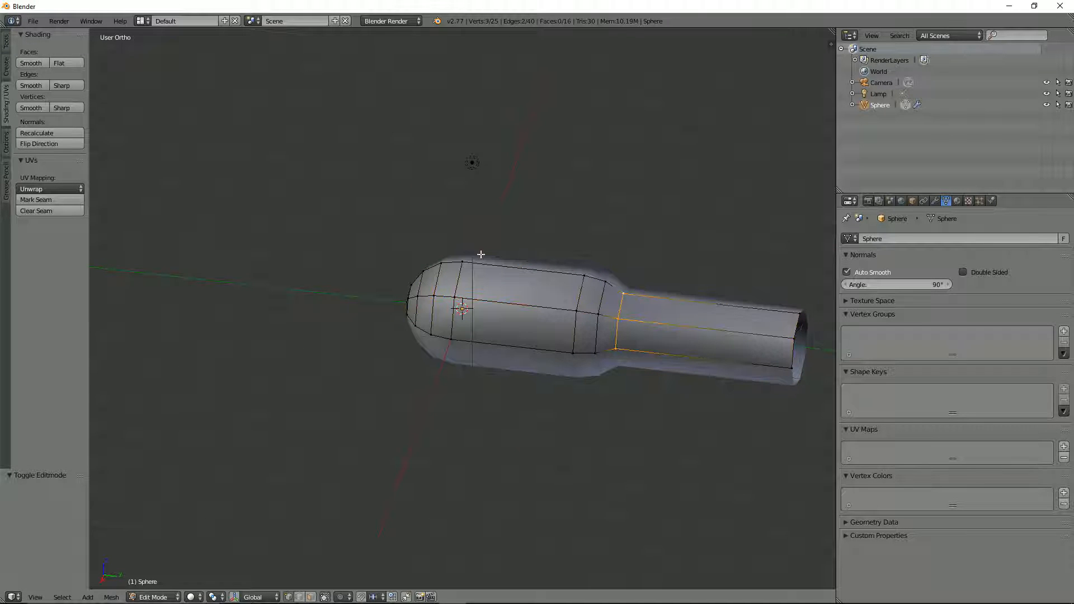
click(65, 85)
mouse_move(501, 242)
middle_down()
mouse_move(523, 240)
mouse_move(545, 260)
mouse_move(505, 252)
middle_up()
key(Tab)
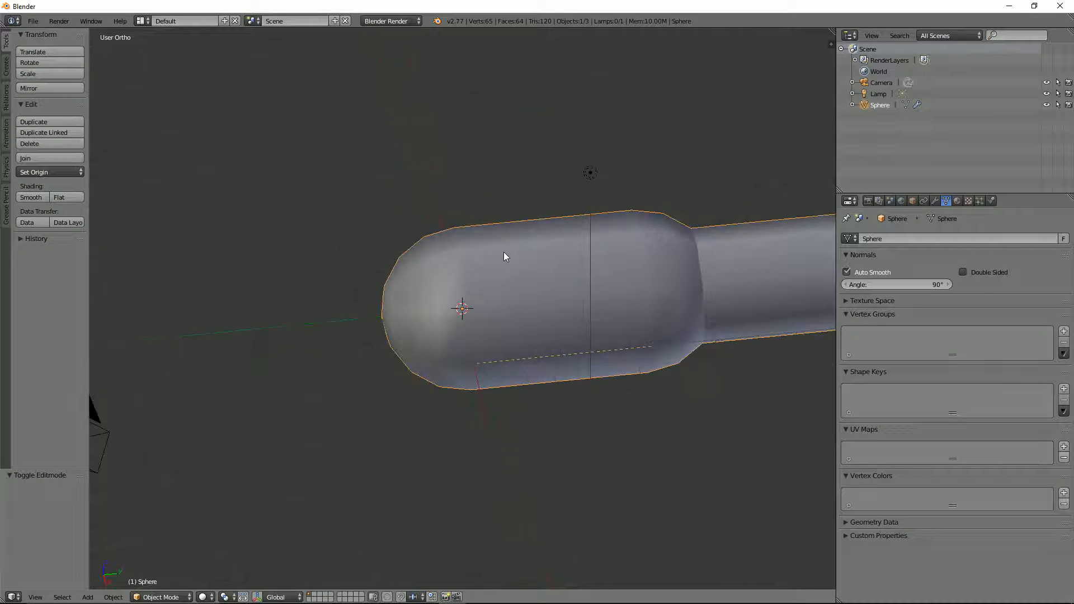
Step: From the right side view, pull the tip vertex of the rounded nose out about 0.14 units along negative Y
key(KP_3)
key(KP_1)
key(KP_3)
key(Tab)
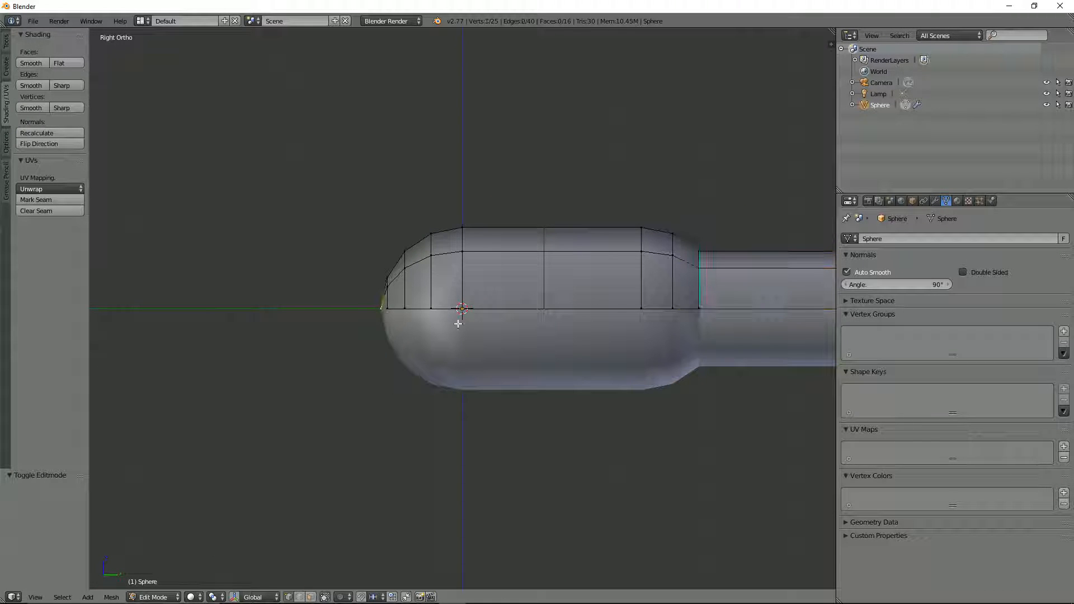
key(g)
key(y)
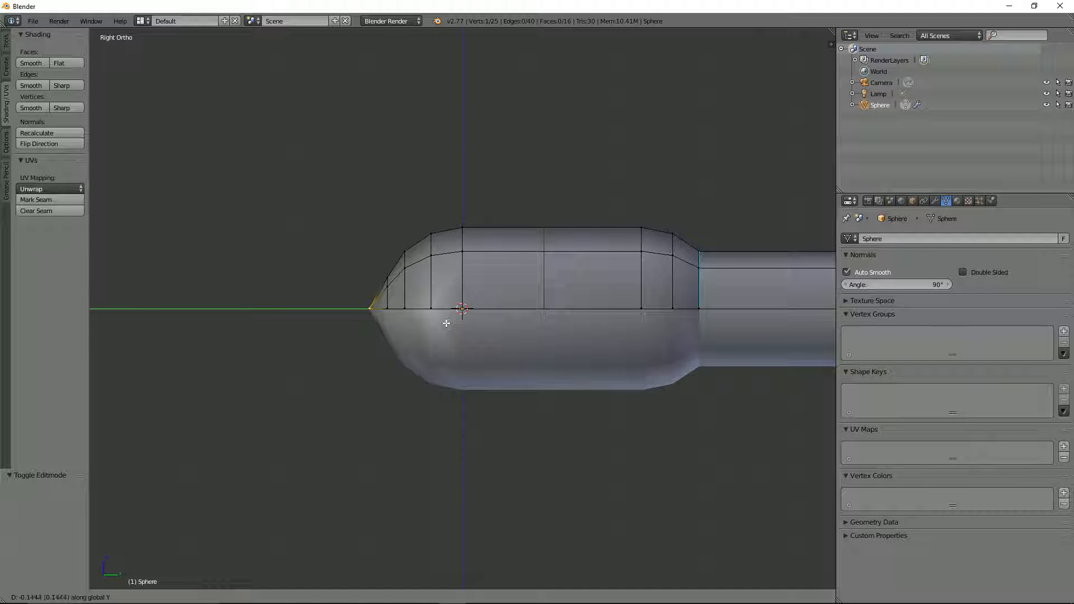
click(446, 324)
Step: Move the pointed nose's tip vertex back 0.028 units along Y
key(Tab)
mouse_move(445, 323)
middle_down()
mouse_move(467, 393)
mouse_move(480, 391)
mouse_move(459, 362)
middle_up()
key(Tab)
key(g)
key(y)
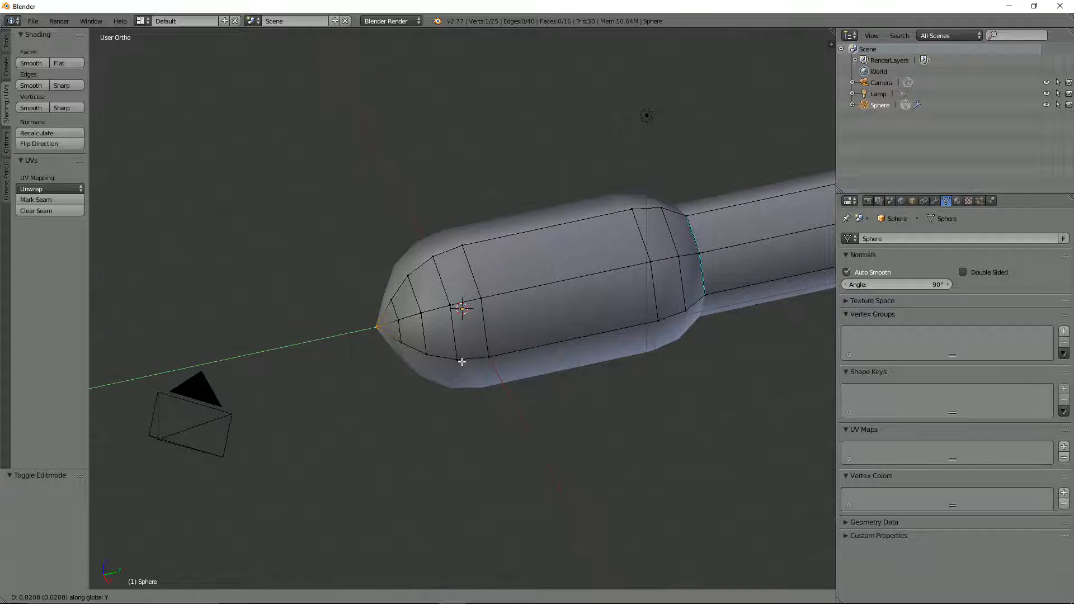
click(460, 361)
middle_drag(455, 312, 432, 277)
scroll(477, 285, down, 2)
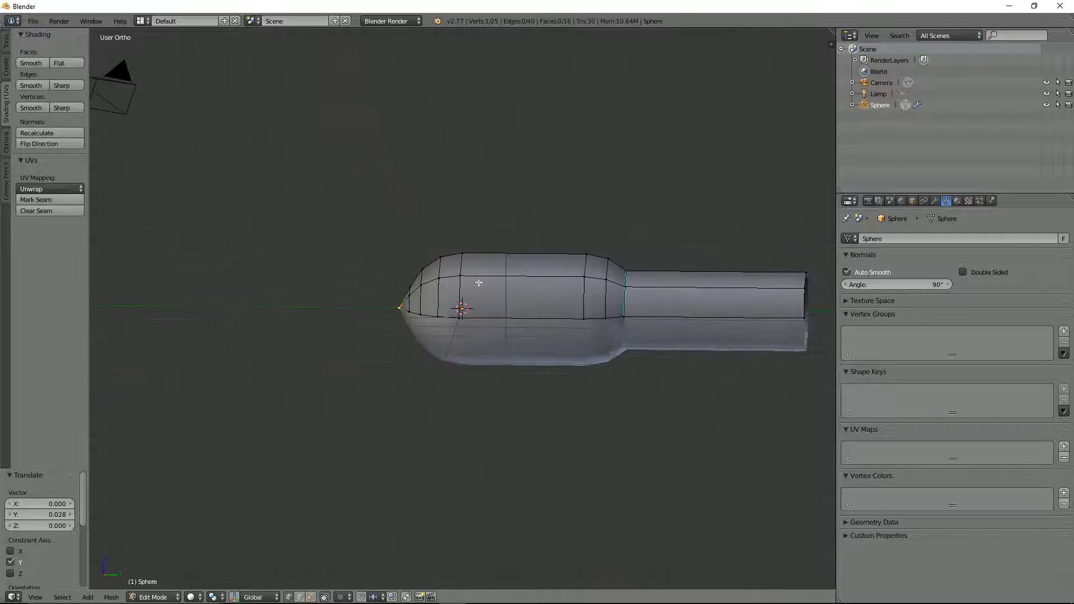
Step: Select the two long neck faces in face mode and inset them with a thickness of about 0.31
middle_drag(510, 283, 690, 332)
key(ctrl+Tab)
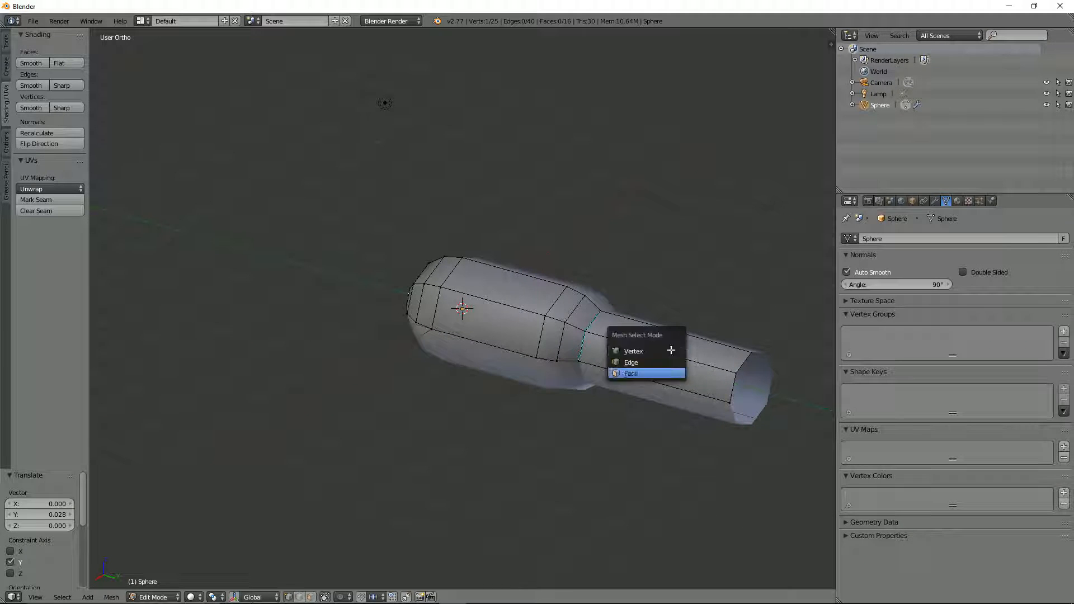
click(660, 371)
click(657, 366)
shift+click(678, 343)
middle_drag(678, 343, 706, 362)
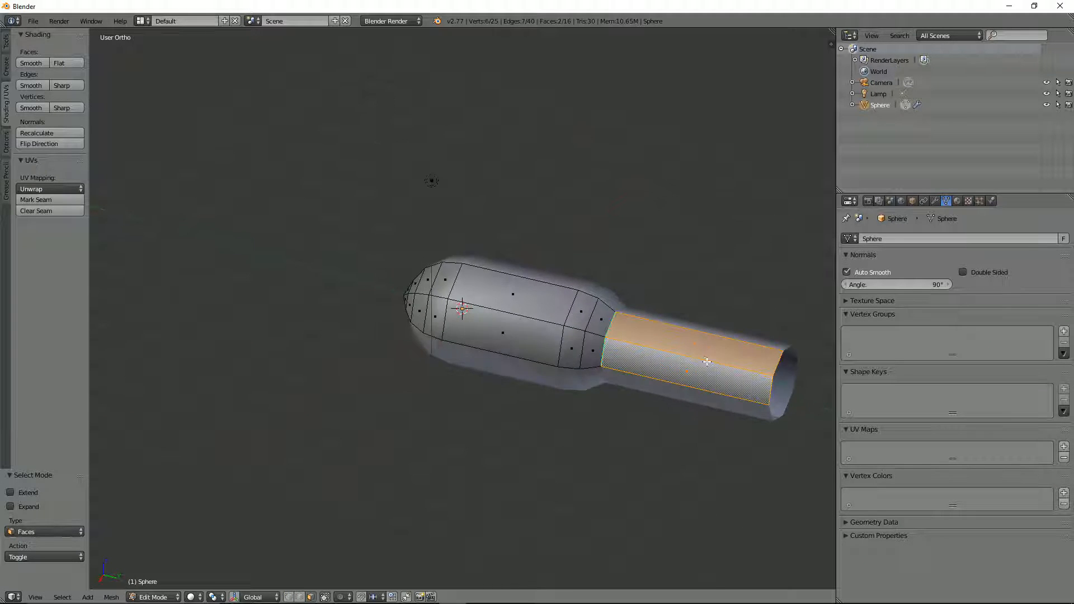
shift+middle_drag(717, 289, 671, 271)
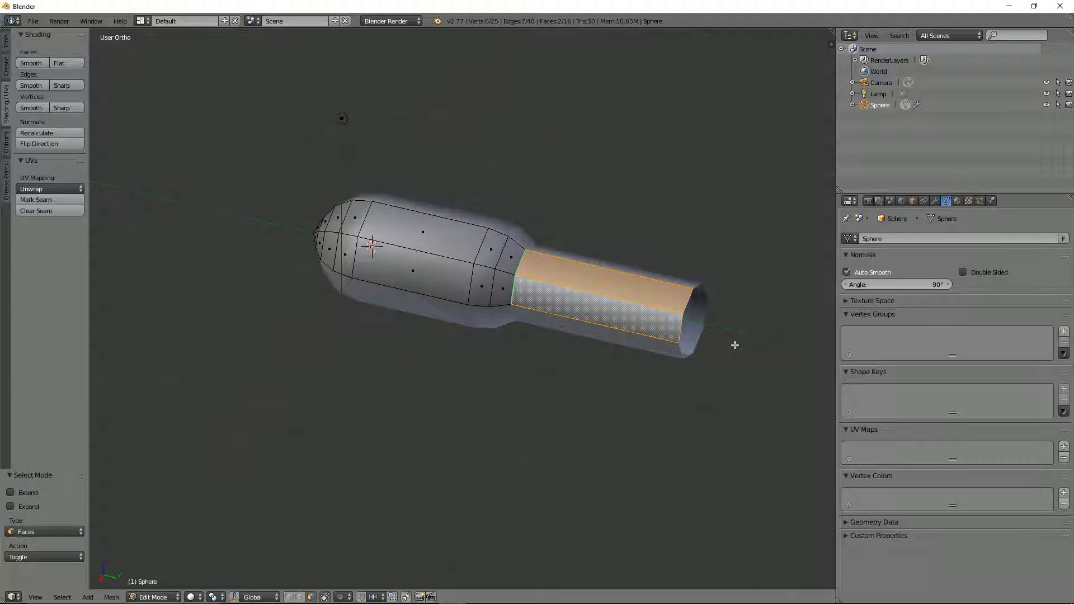
key(i)
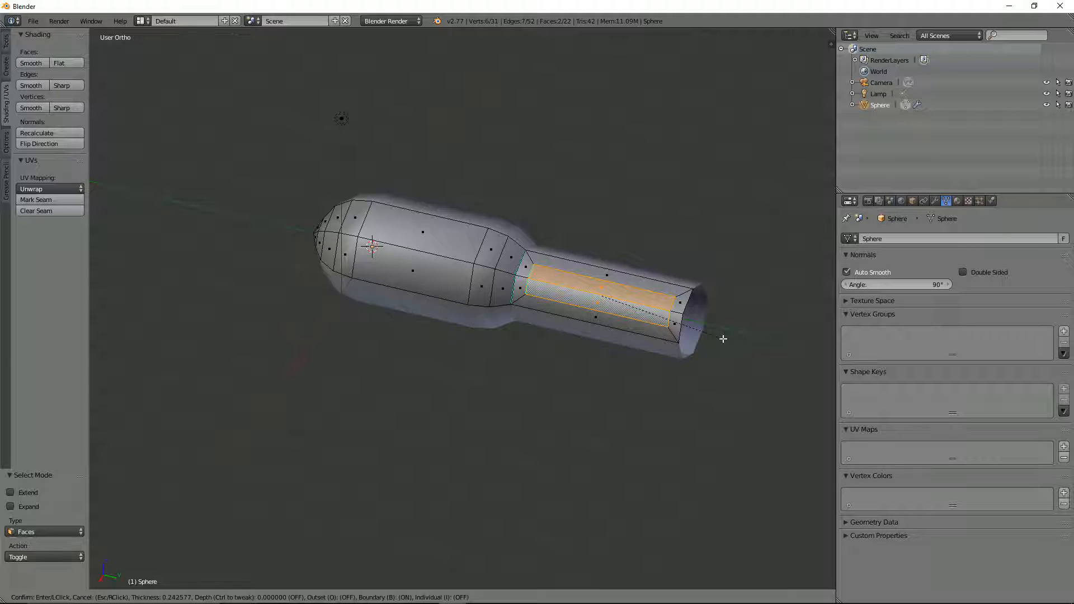
click(721, 337)
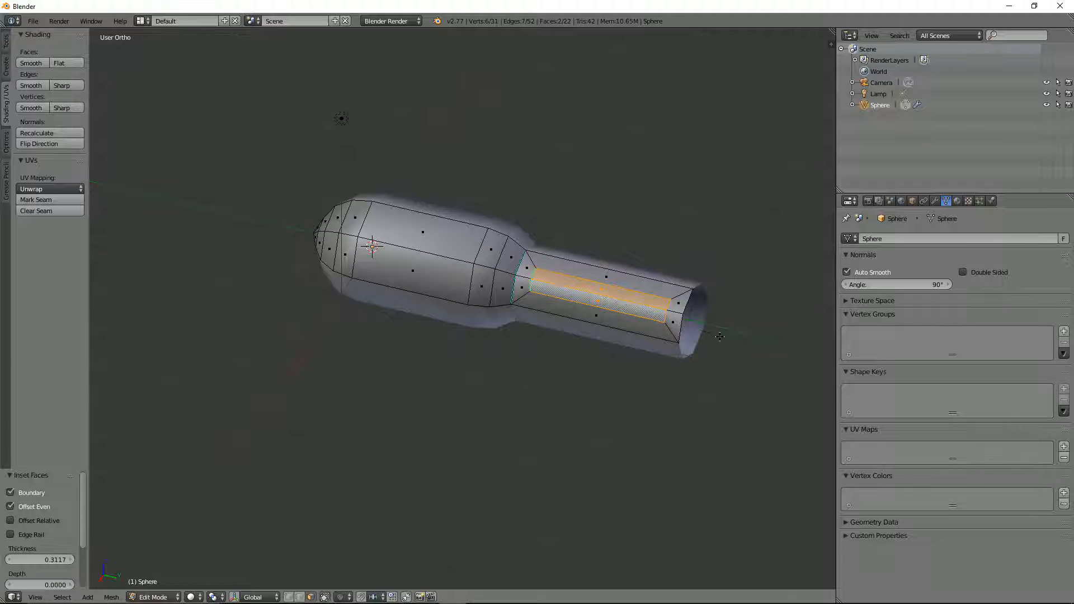
Step: Select the two short inset edges nearest the capsule body and clear their sharp marking
right_click(533, 290)
key(ctrl+Tab)
click(531, 282)
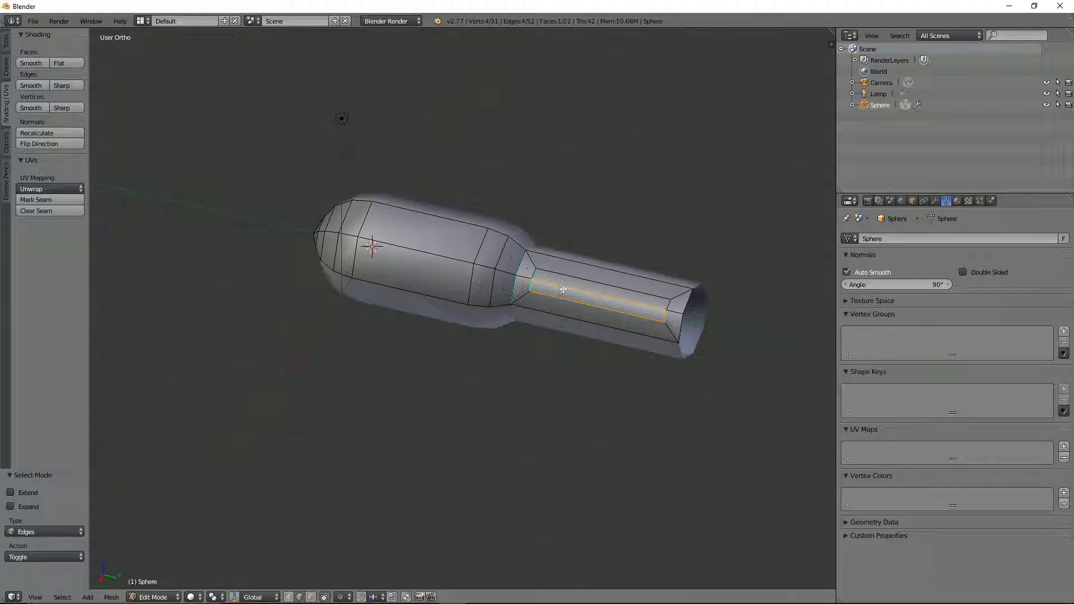
right_click(531, 287)
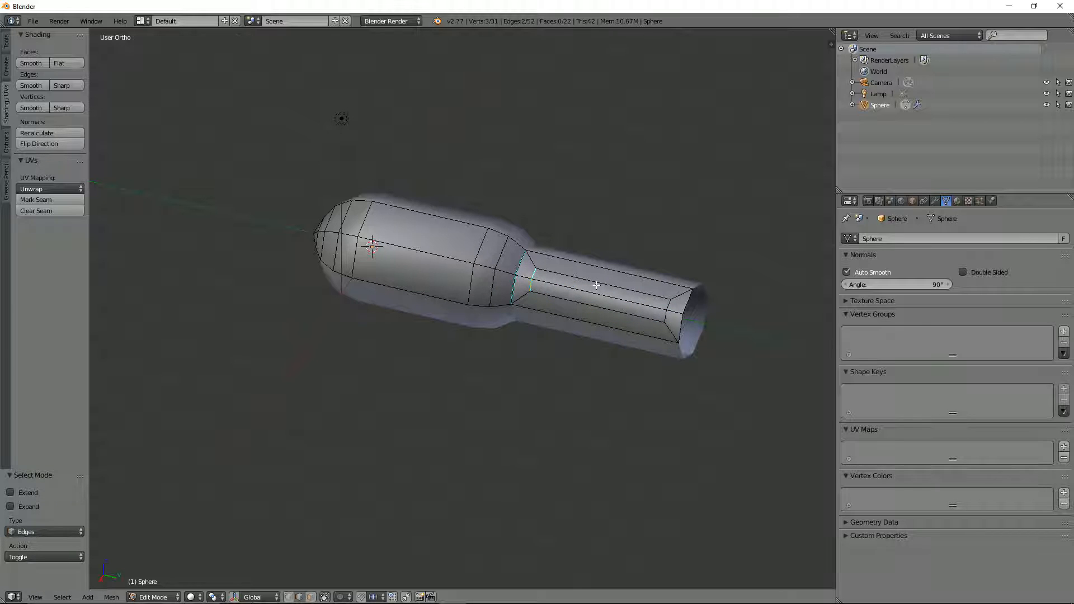
key(ctrl+e)
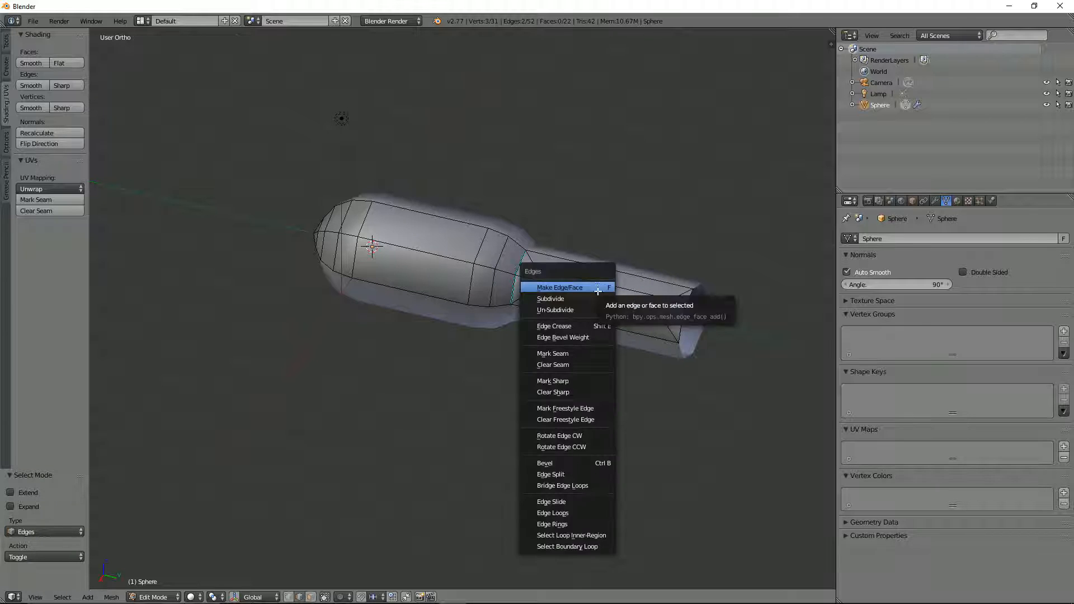
click(596, 384)
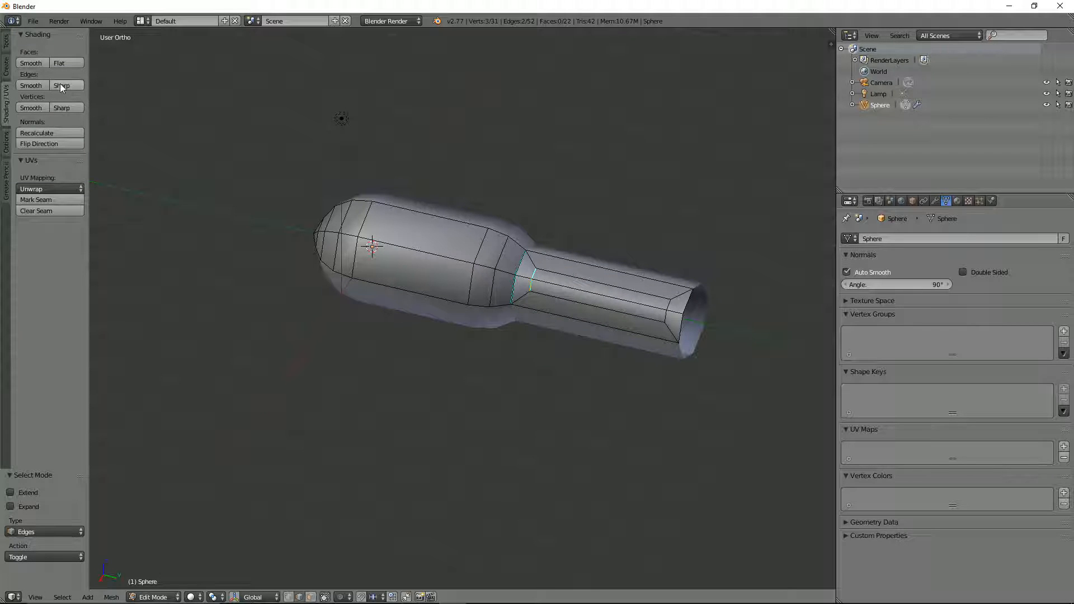
click(35, 85)
Step: Slide the two short inset edges along the neck to about its middle, toward the open end
middle_drag(572, 272, 594, 269)
key(g)
key(g)
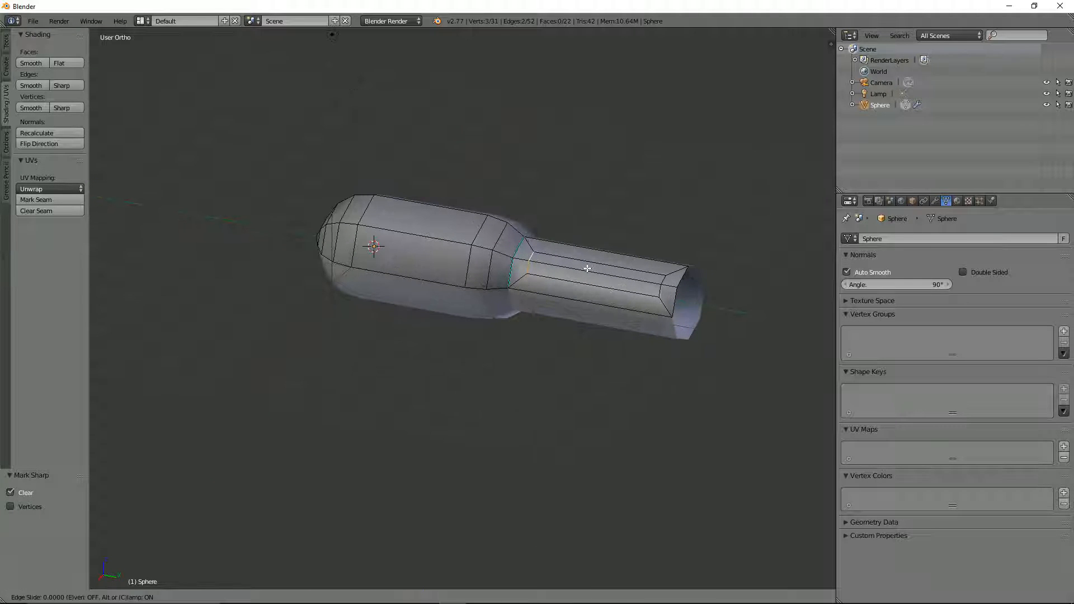
click(620, 271)
Step: Select the shortened inset faces in face mode and extrude them outward from the neck into a tail fin
key(ctrl+Tab)
click(641, 278)
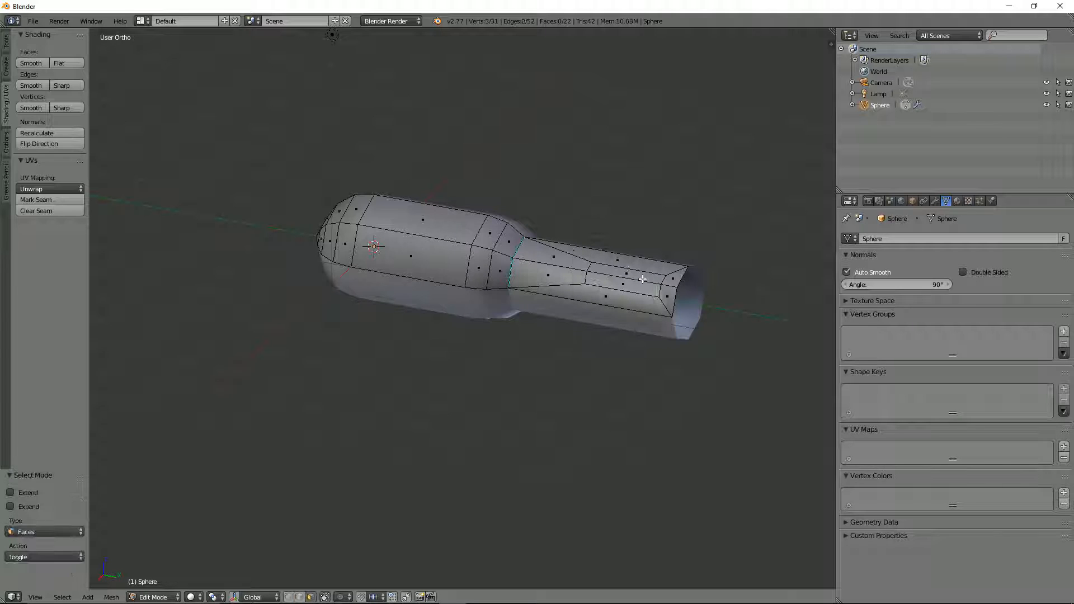
right_click(642, 278)
key(e)
middle_drag(641, 285, 697, 301)
click(506, 230)
Step: Select the edges around the tail fin's base in edge mode and mark them sharp
key(2)
shift+right_click(597, 319)
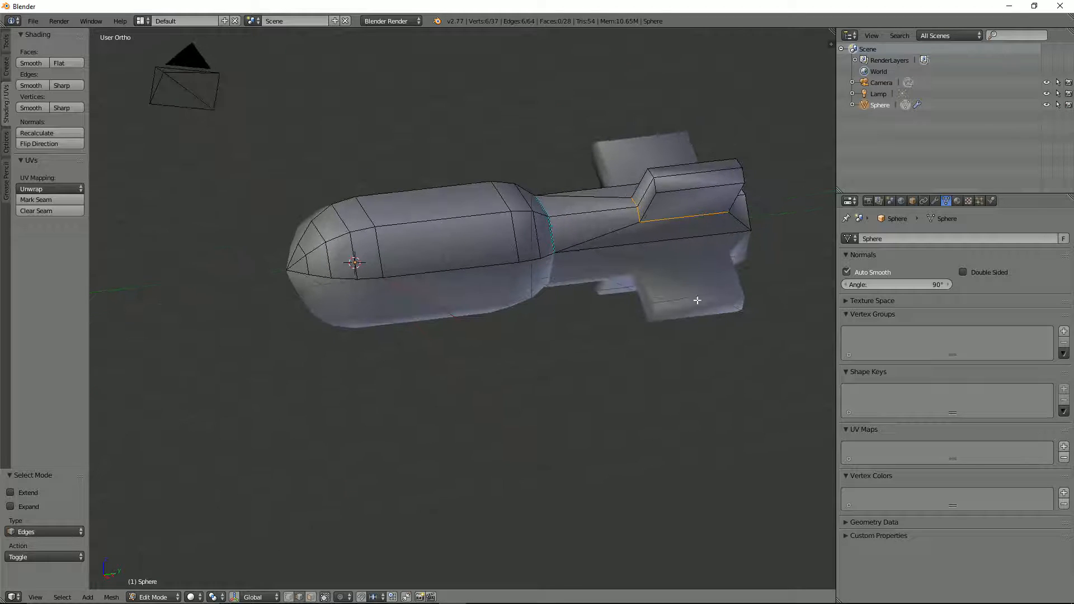
click(66, 85)
key(Tab)
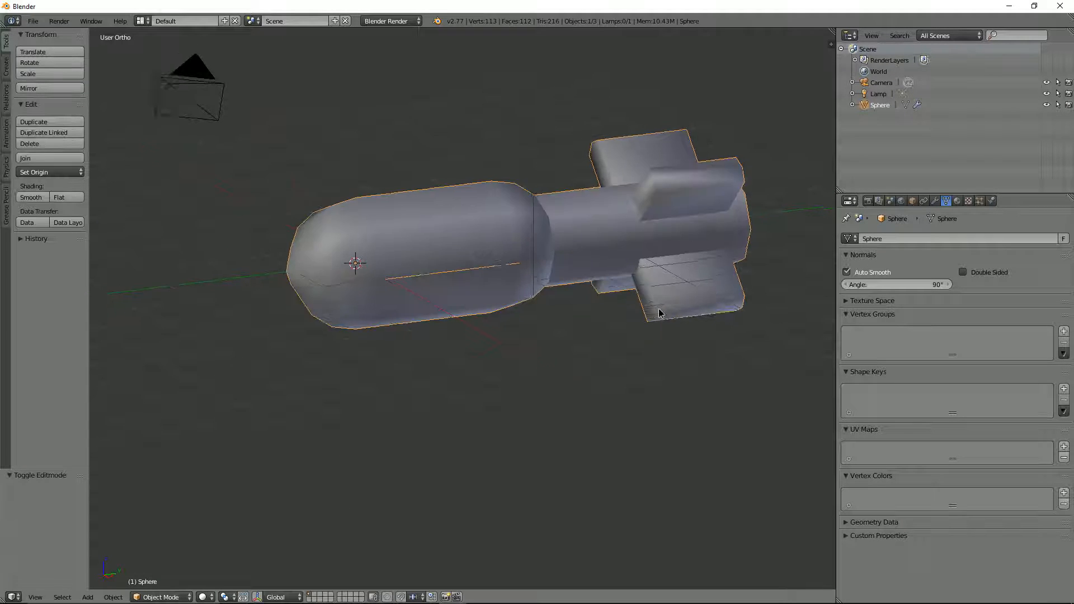
Step: Slide the fin's two outer front edges toward the tail by a factor of -0.511 to slant its leading side
middle_drag(659, 307, 683, 234)
key(Tab)
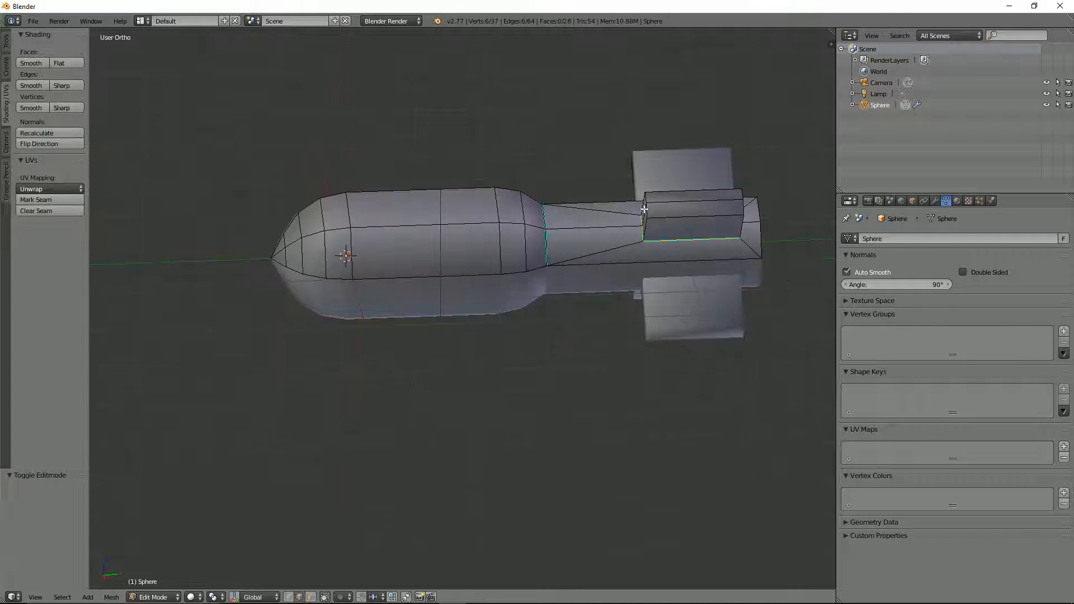
right_click(644, 210)
shift+right_click(647, 197)
key(g)
key(g)
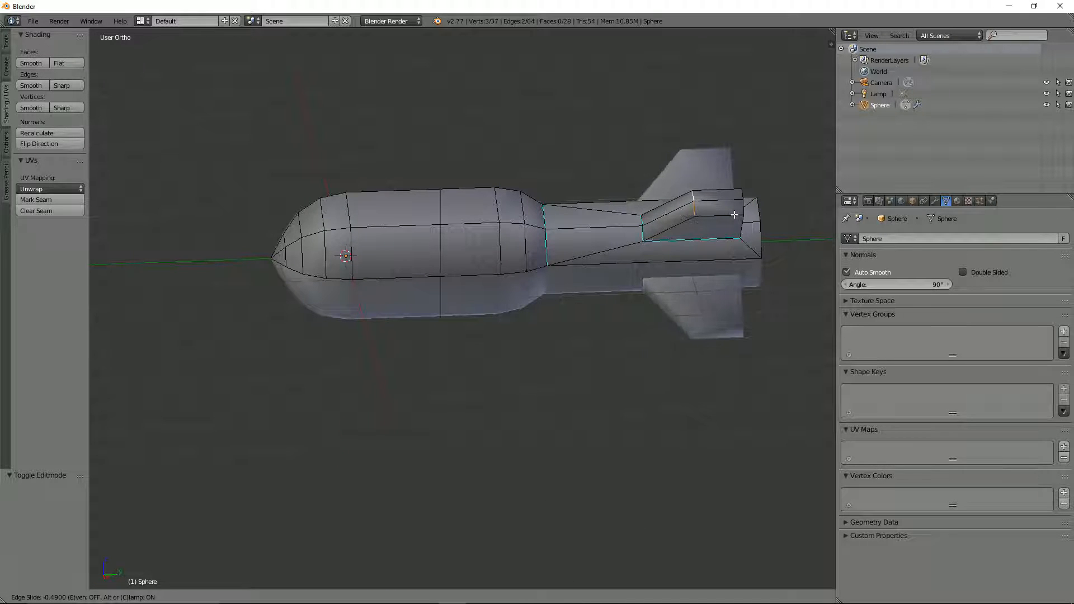
click(733, 216)
shift+right_click(719, 201)
scroll(727, 185, up, 2)
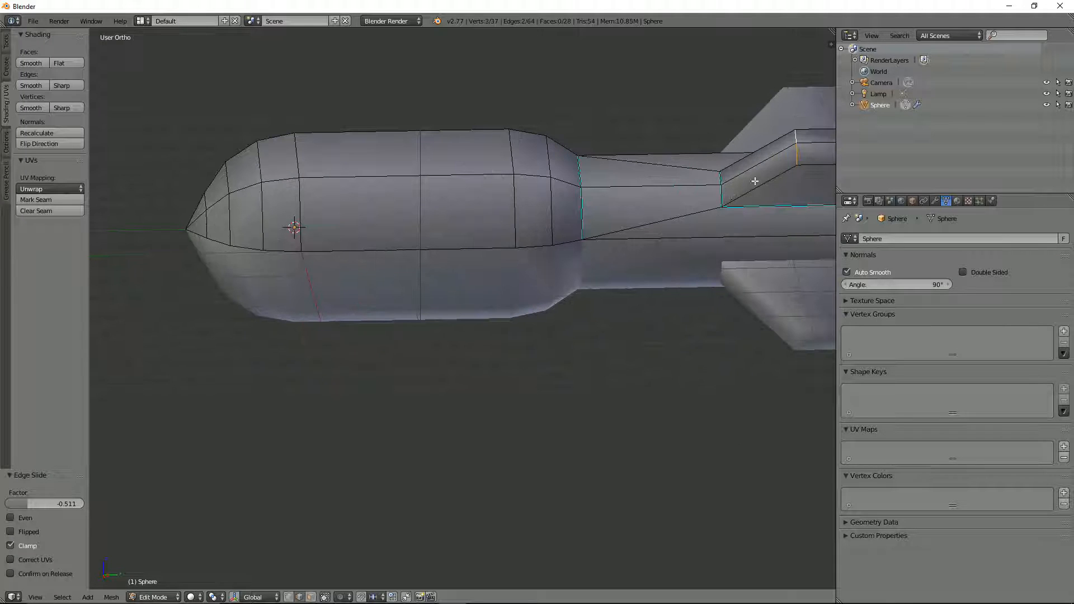
Step: Select the slanted, tip and rear outline edges on both sides of the tail fin, mark them sharp and leave edit mode
scroll(722, 170, down, 2)
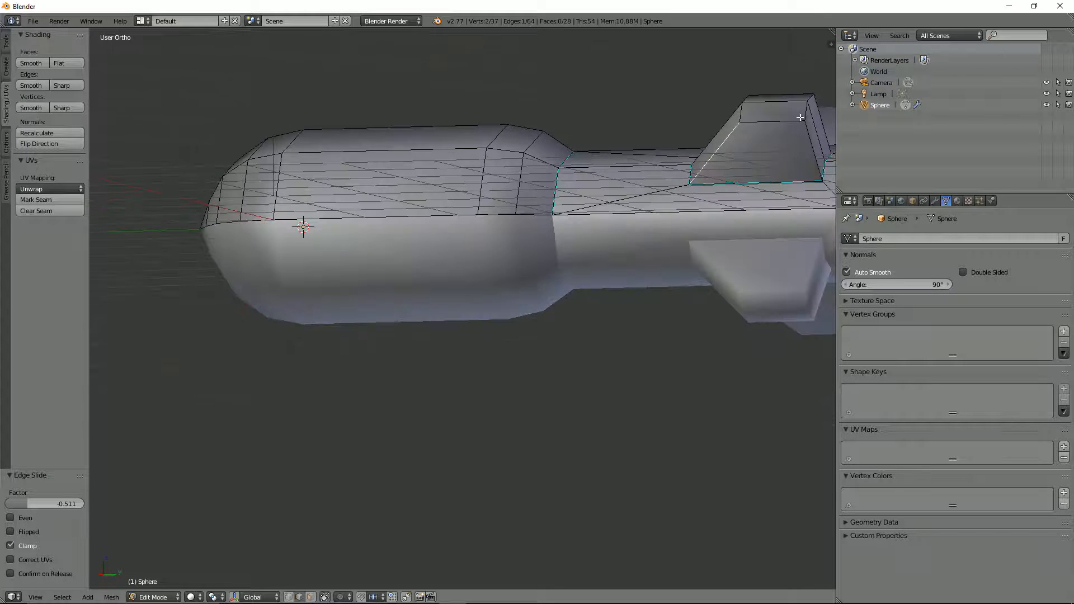
shift+right_click(805, 148)
middle_drag(813, 157, 696, 229)
shift+right_click(662, 241)
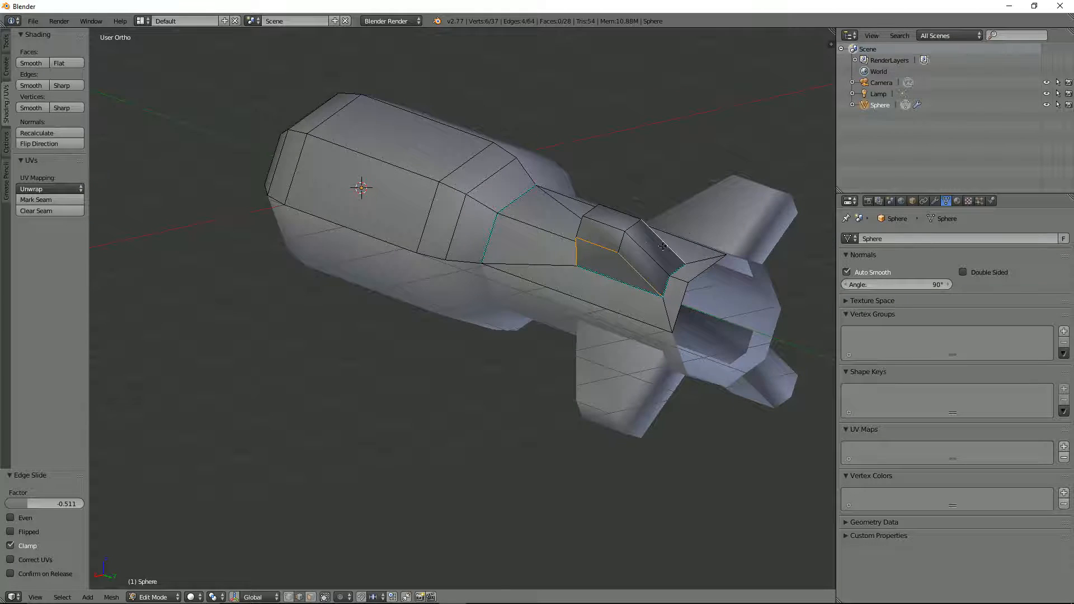
scroll(783, 168, up, 3)
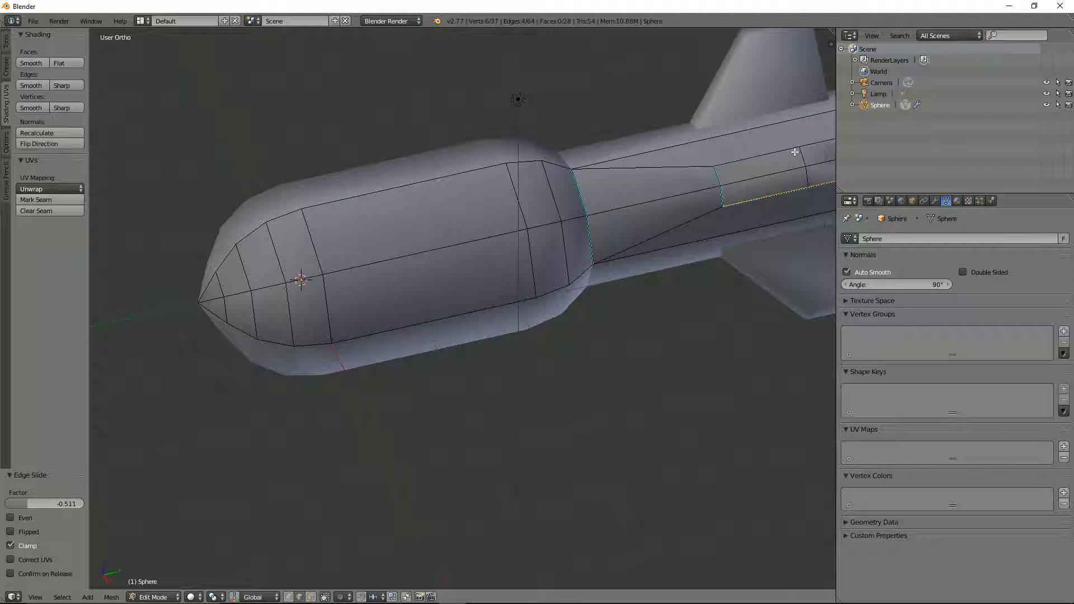
scroll(727, 195, down, 4)
shift+right_click(717, 203)
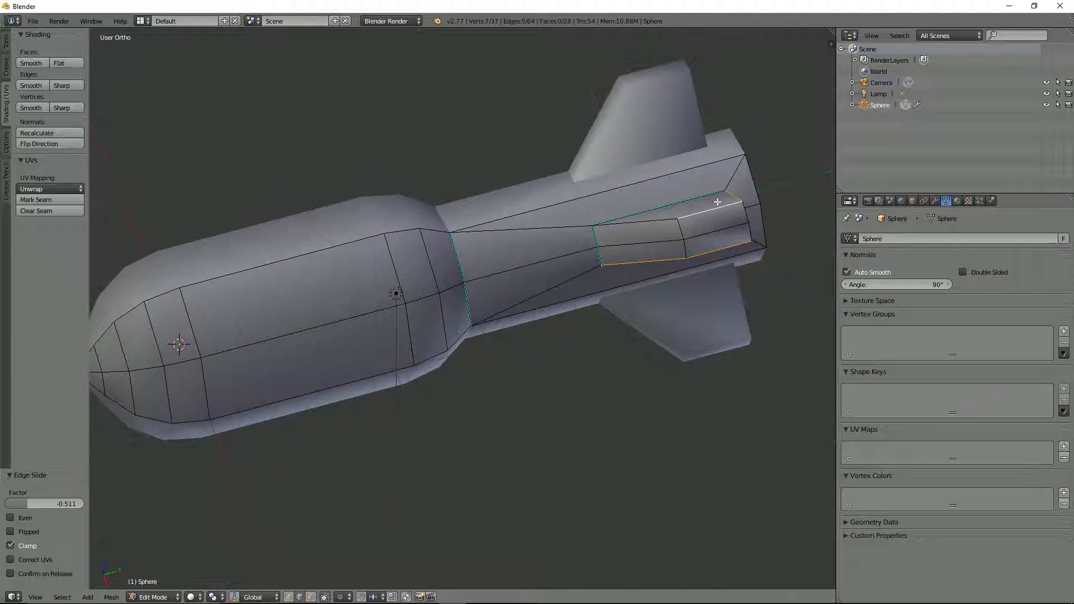
shift+right_click(655, 217)
key(ctrl+e)
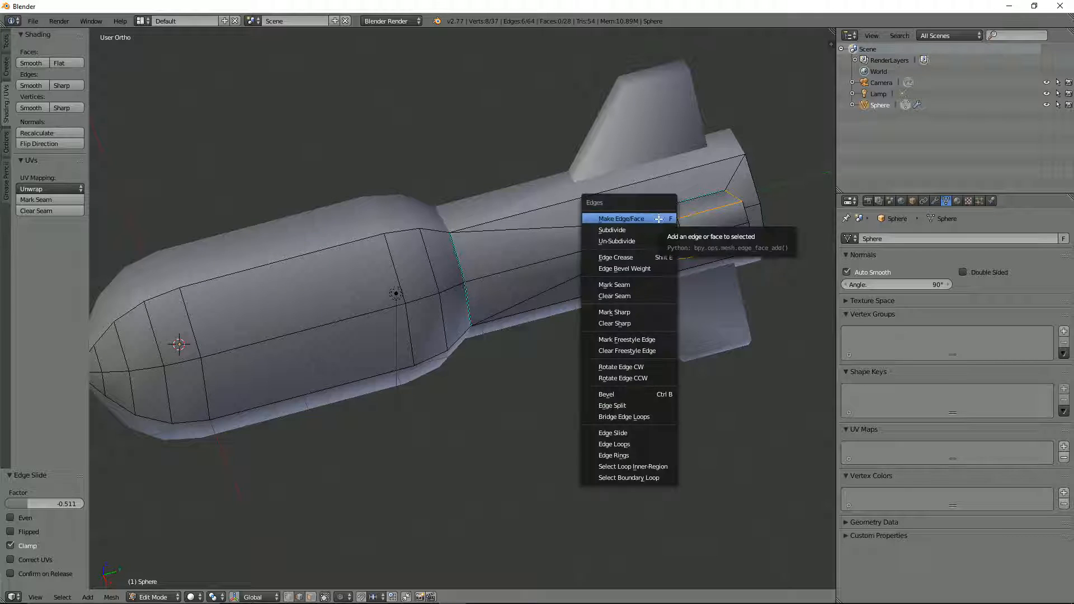
click(633, 311)
middle_drag(633, 307, 619, 239)
key(Tab)
Step: Return to editing the bomb mesh in vertex mode and enable clipping on its Mirror modifier
scroll(652, 306, down, 10)
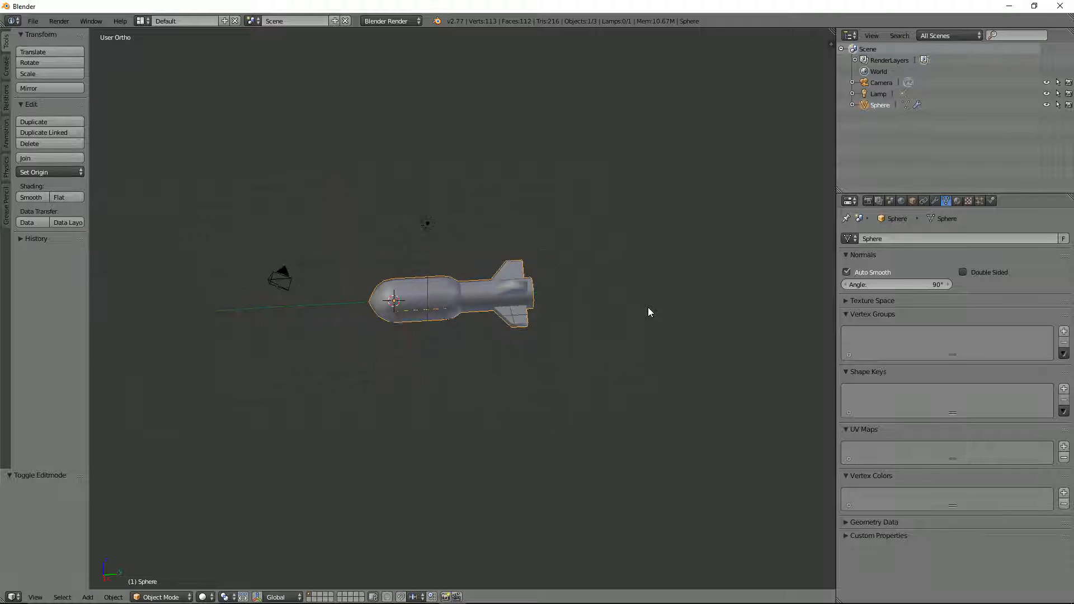
scroll(644, 310, up, 9)
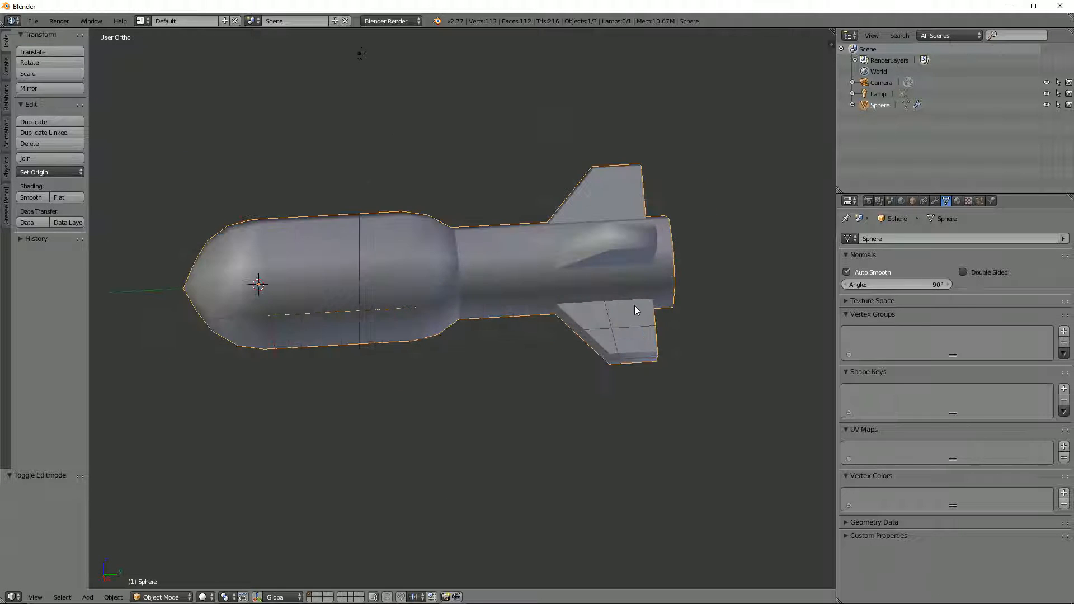
mouse_move(572, 269)
middle_down()
mouse_move(593, 269)
mouse_move(538, 261)
mouse_move(562, 290)
mouse_move(525, 270)
middle_up()
key(Tab)
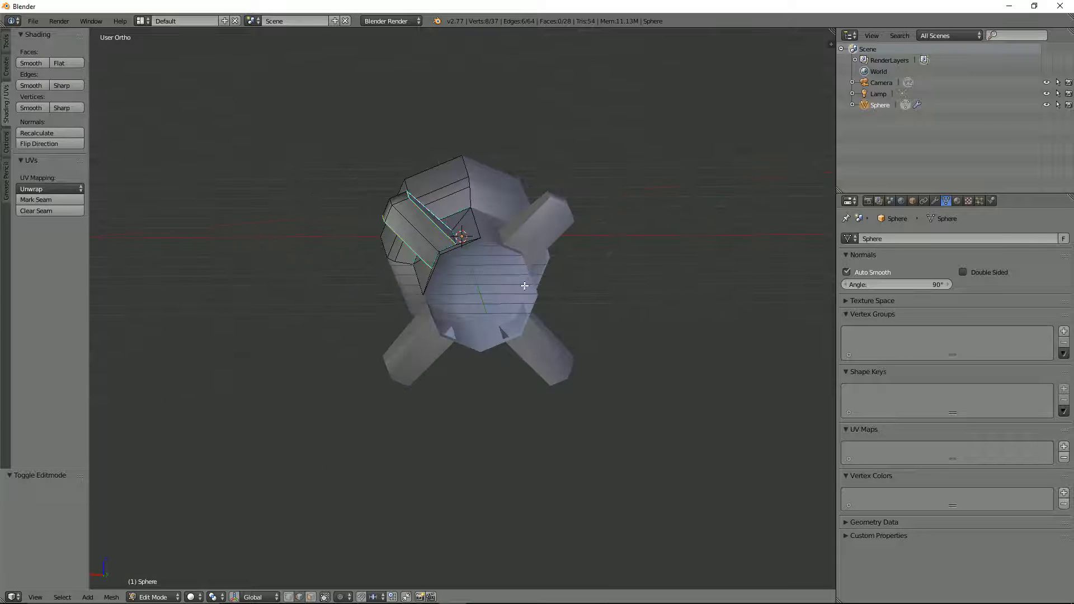
key(ctrl+Tab)
click(521, 274)
scroll(506, 283, up, 2)
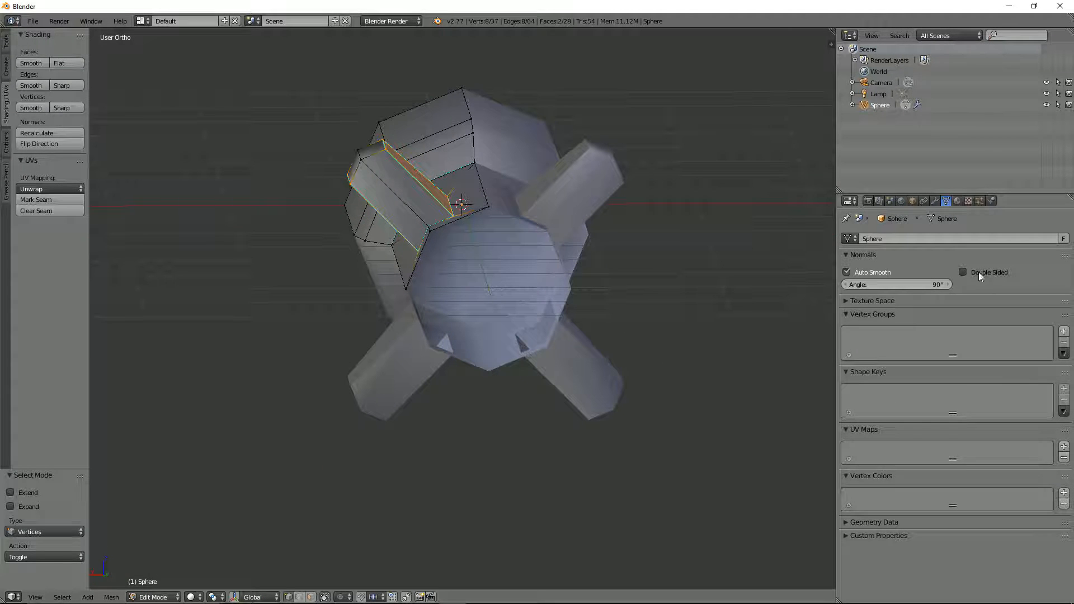
click(934, 201)
click(914, 315)
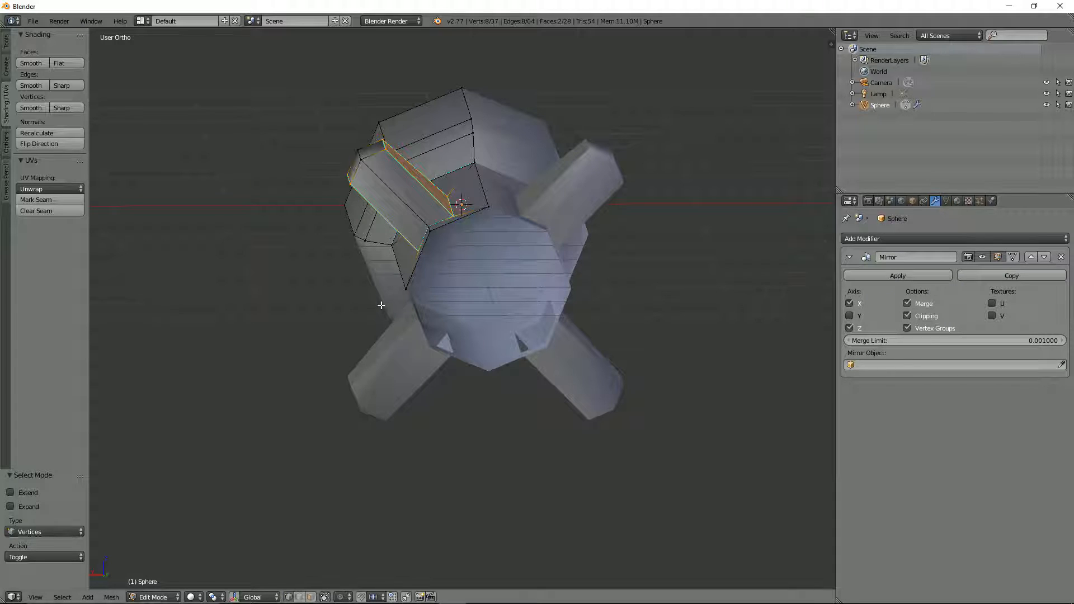
Step: Extrude the lower and upper corner vertices of the open tail end along X to the mirror centre plane
right_click(412, 287)
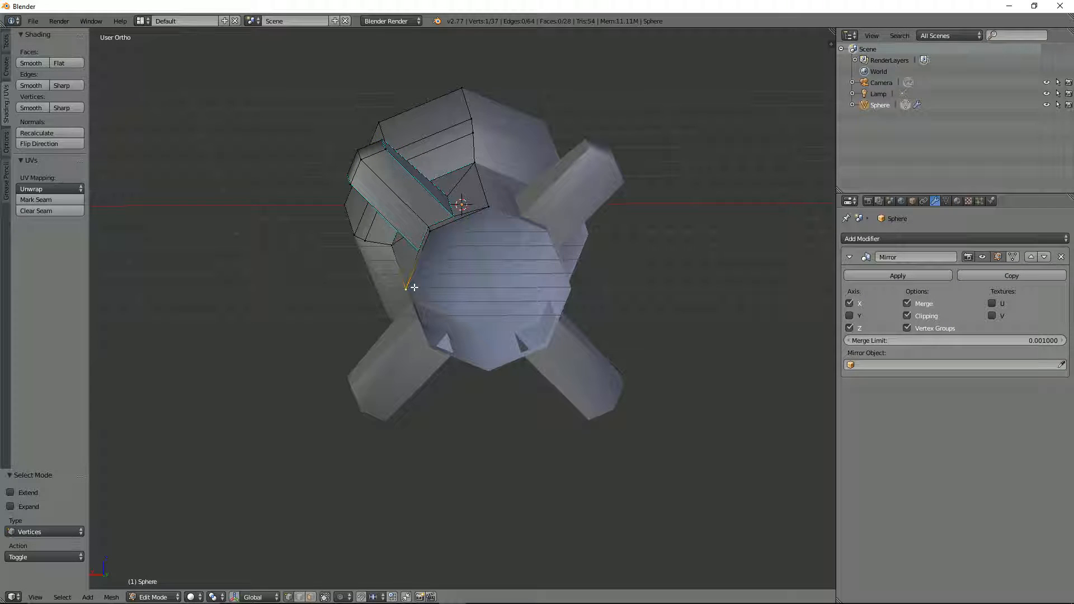
key(e)
key(x)
click(544, 272)
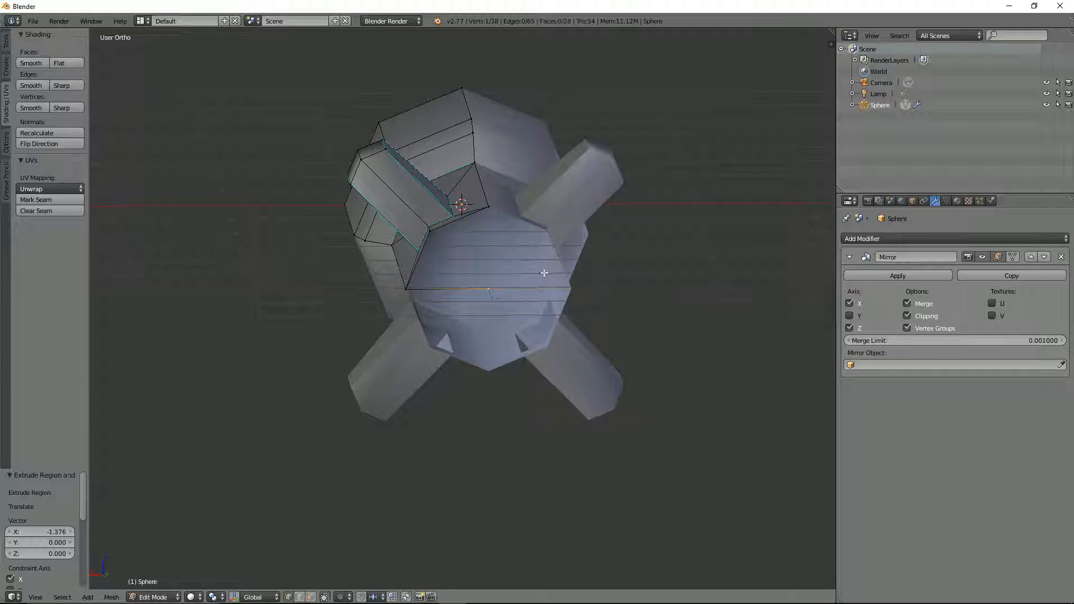
right_click(435, 232)
key(e)
key(x)
click(575, 233)
Step: Close the open tail end by filling a triangle and a four-sided face between the rim and the extruded vertices
middle_drag(575, 232, 553, 291)
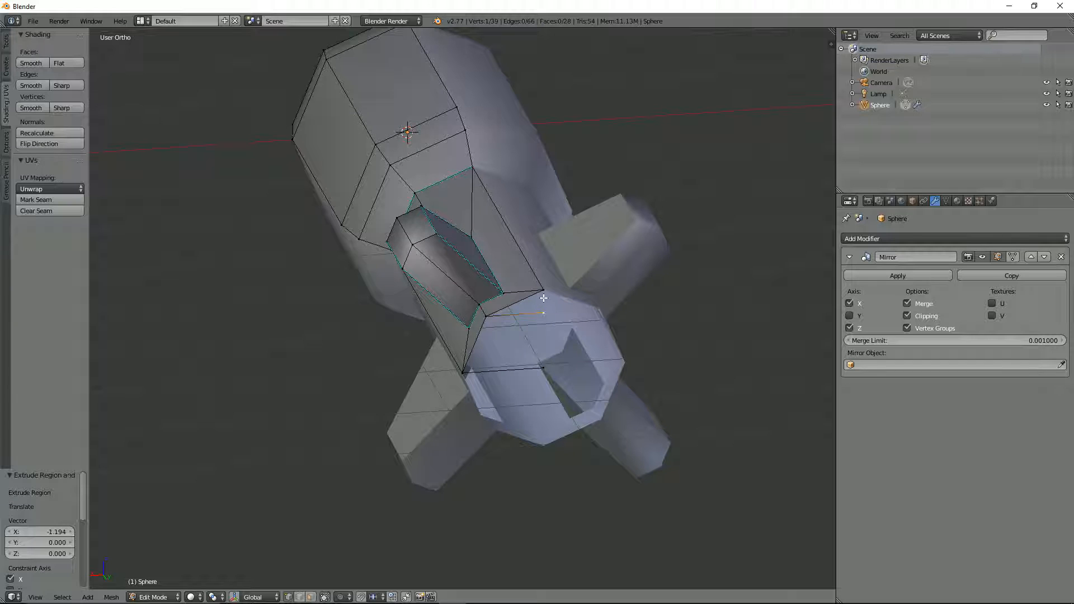
shift+right_click(543, 288)
shift+right_click(492, 318)
key(f)
right_click(545, 369)
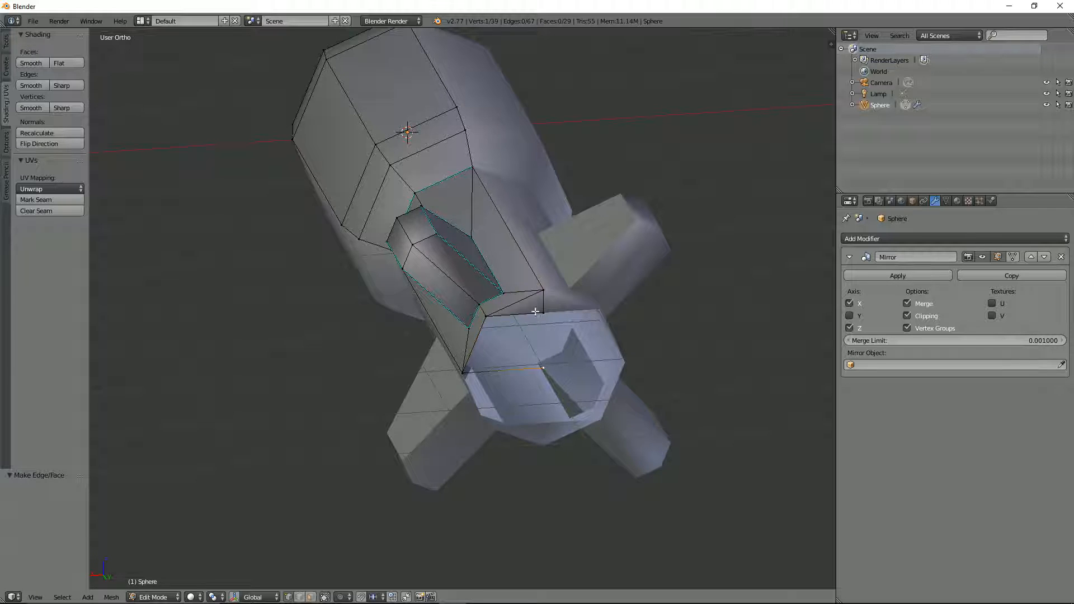
shift+right_click(486, 316)
shift+right_click(464, 371)
key(f)
Step: Select the two outer rim edges of the tail cap in edge mode and mark them sharp
middle_drag(543, 326, 557, 334)
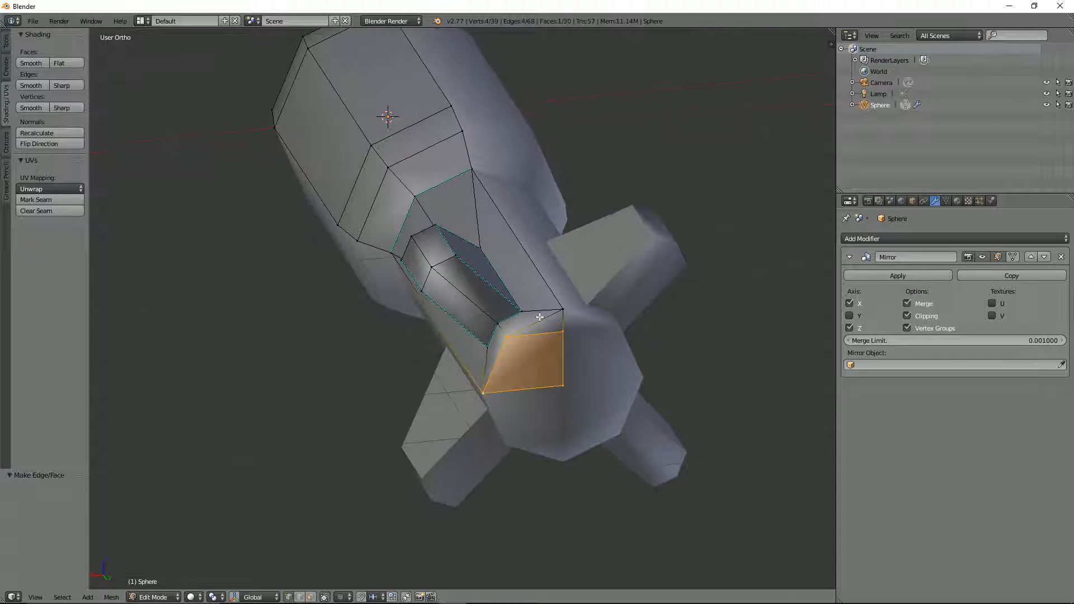
ctrl+right_click(513, 333)
key(ctrl+tab)
right_click(505, 351)
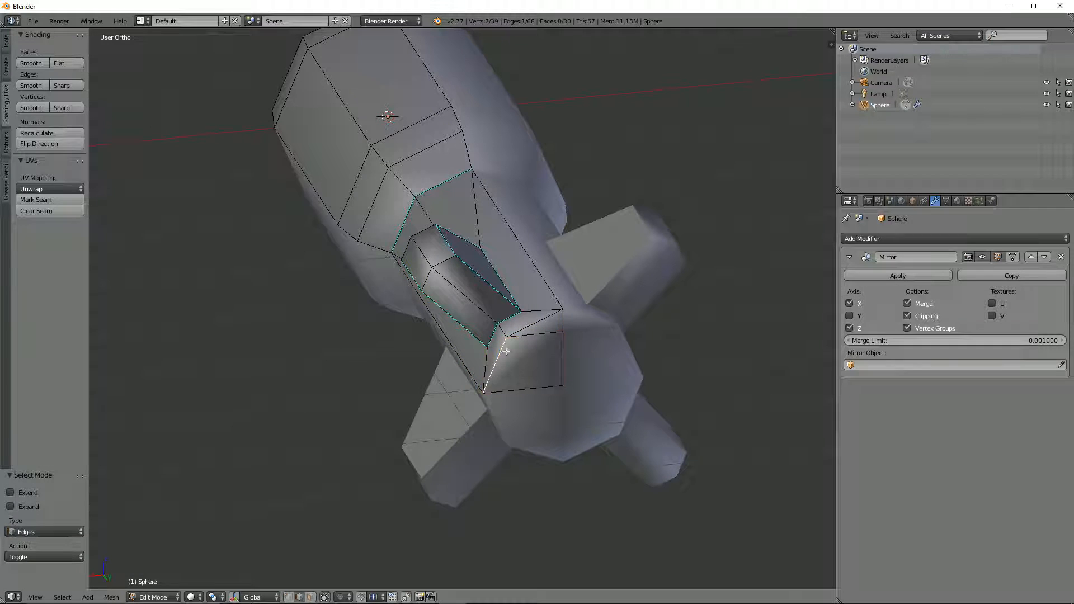
shift+right_click(536, 325)
click(61, 85)
middle_drag(472, 334, 484, 329)
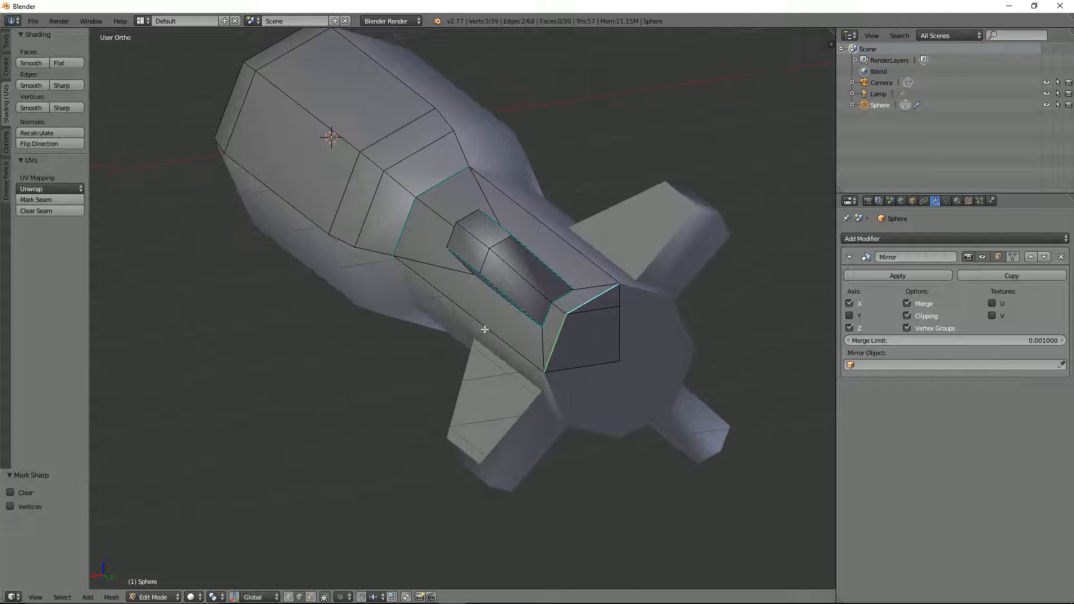
Step: Select the edge loop where the body meets the neck and mark it as a seam
mouse_move(576, 310)
middle_down()
mouse_move(627, 319)
mouse_move(561, 302)
middle_up()
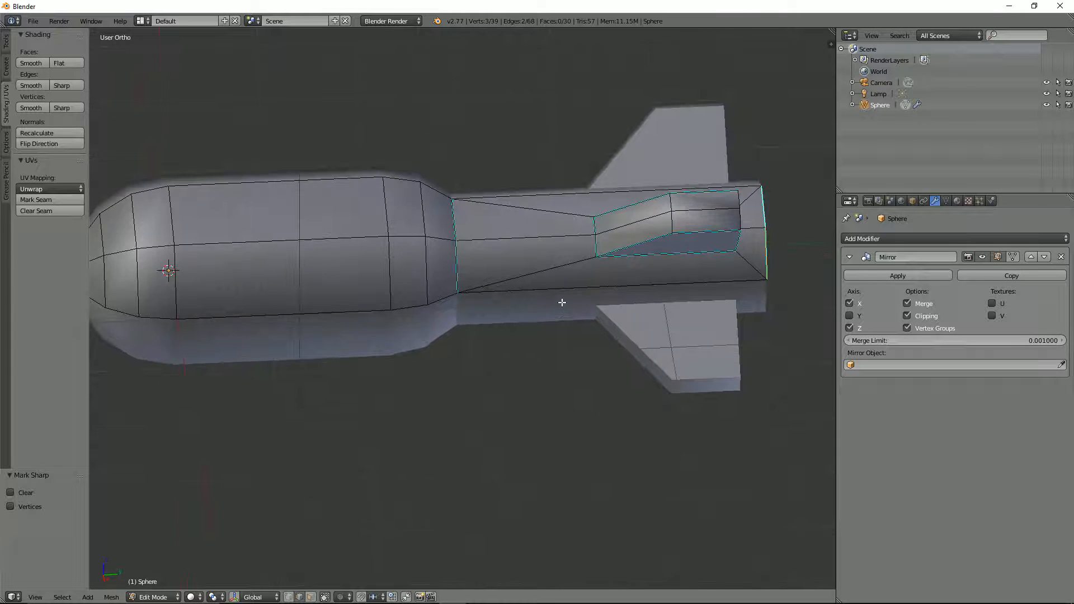
scroll(562, 302, up, 1)
scroll(488, 256, down, 2)
middle_drag(489, 259, 467, 270)
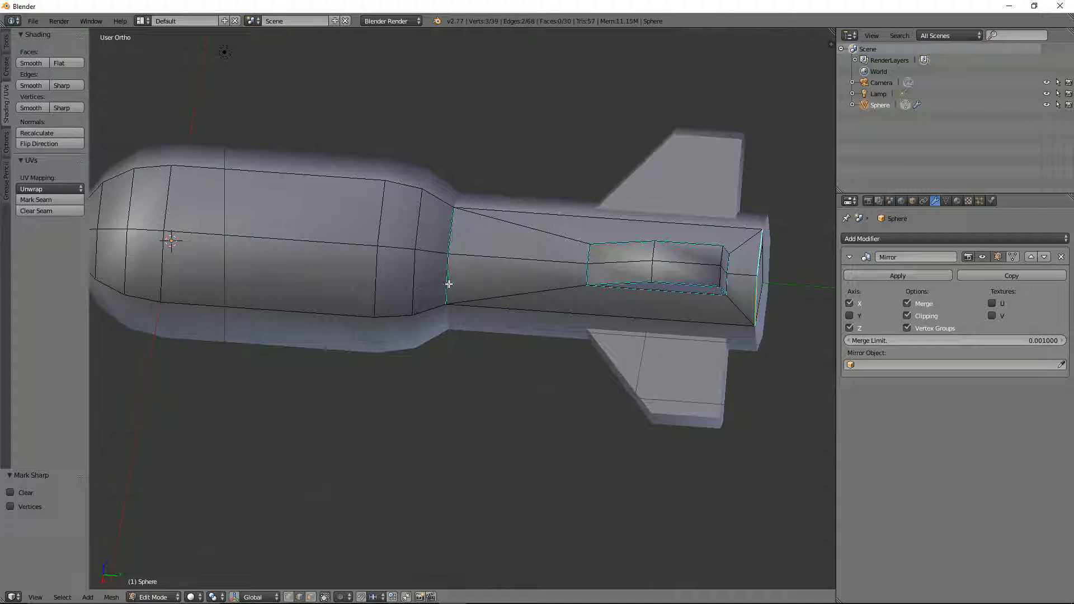
right_click(450, 282)
key(ctrl+e)
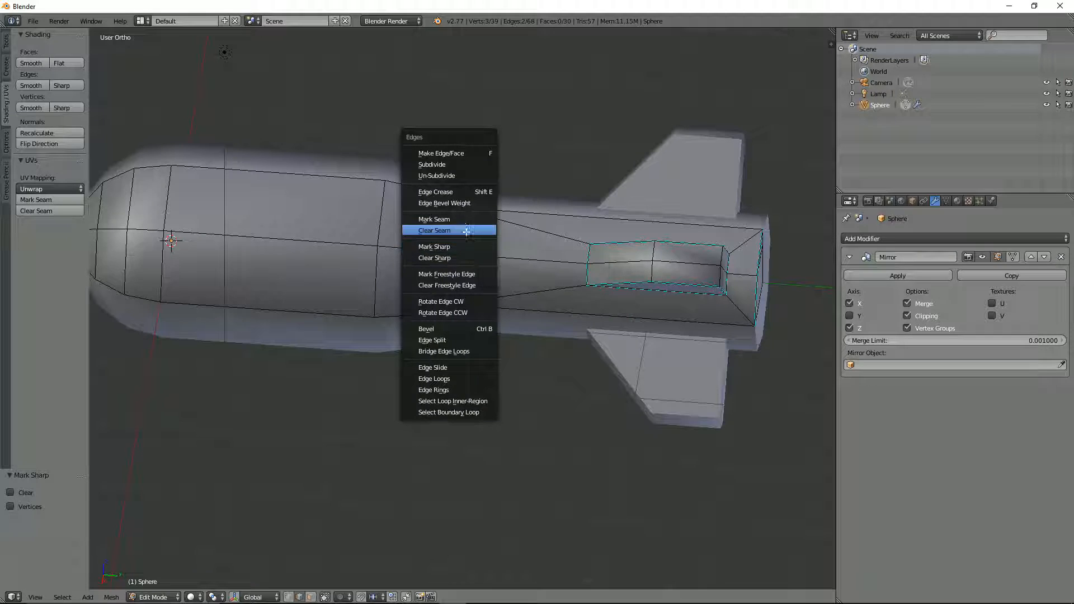
click(434, 219)
Step: Add the edges around the fin's base and the two long edges of its tip to the selection and mark them as seams
middle_drag(434, 220, 654, 323)
shift+right_click(592, 241)
shift+right_click(654, 323)
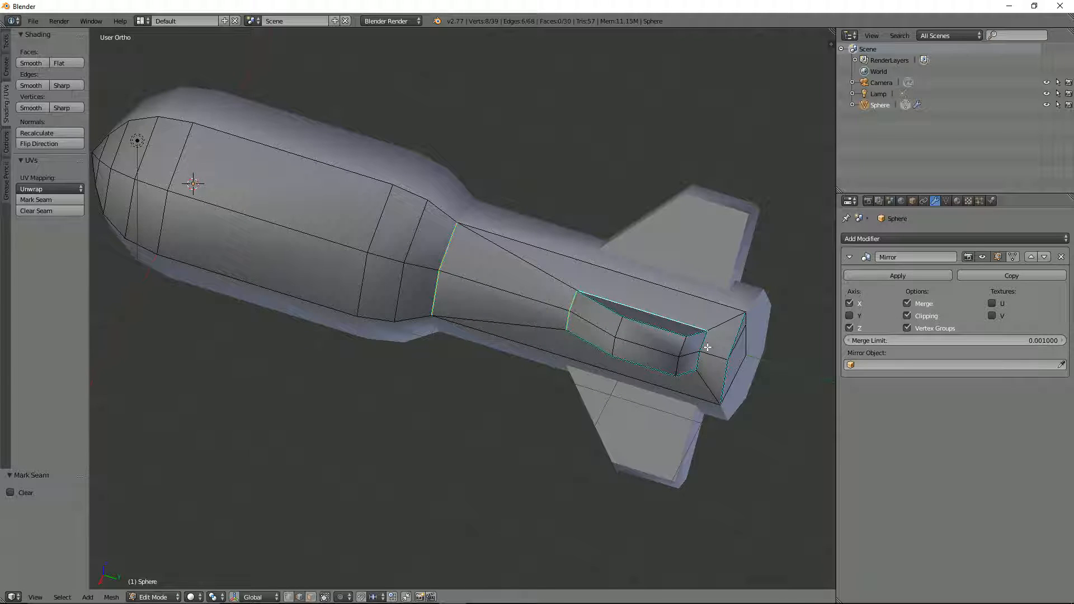
shift+right_click(702, 345)
shift+middle_drag(698, 361, 713, 293)
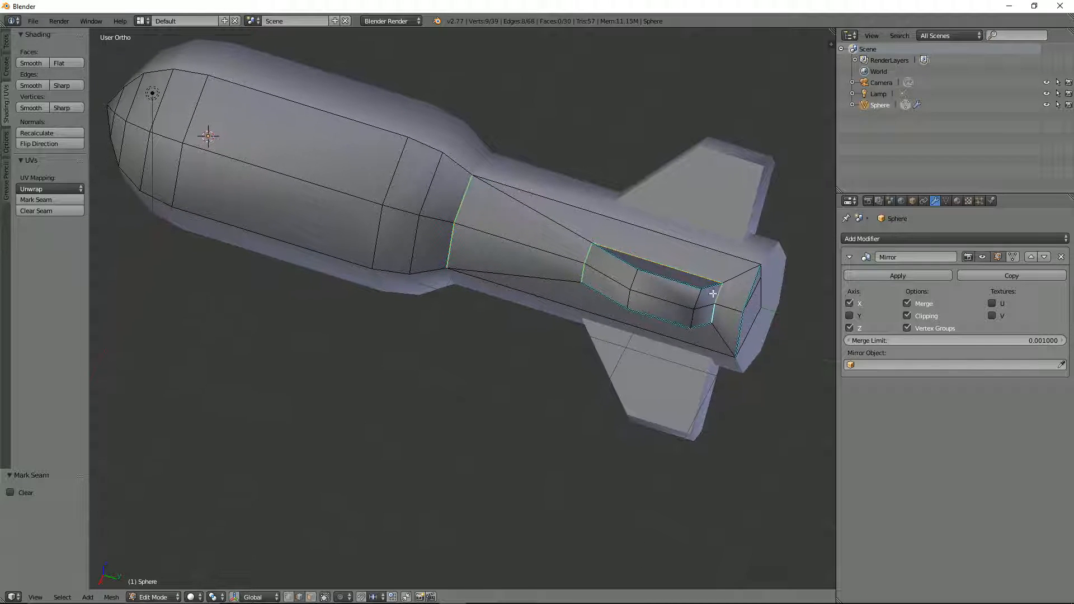
middle_drag(624, 318, 661, 266)
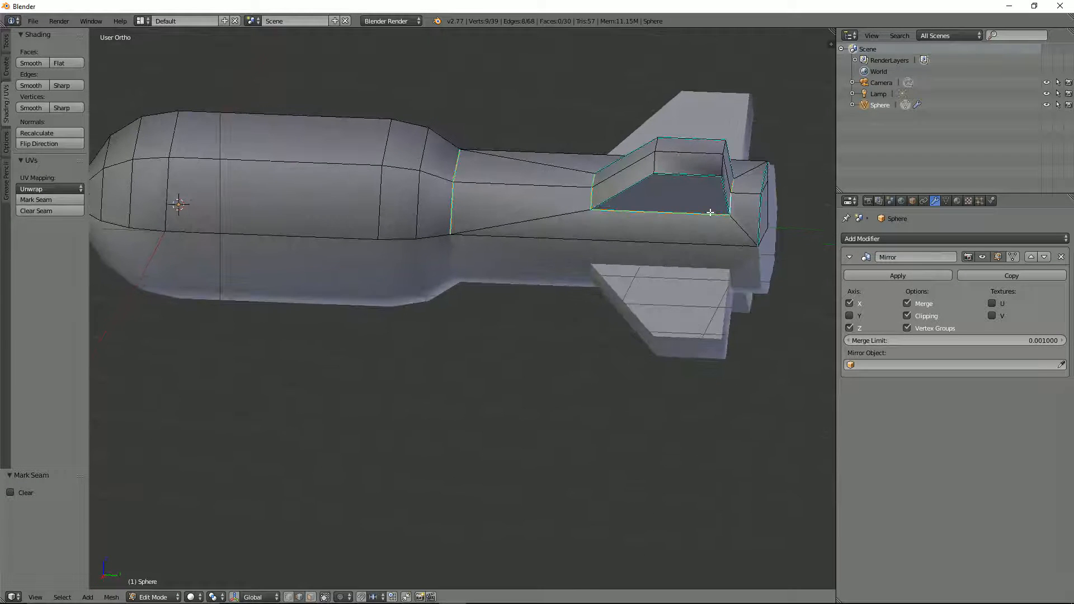
shift+right_click(686, 175)
shift+right_click(689, 143)
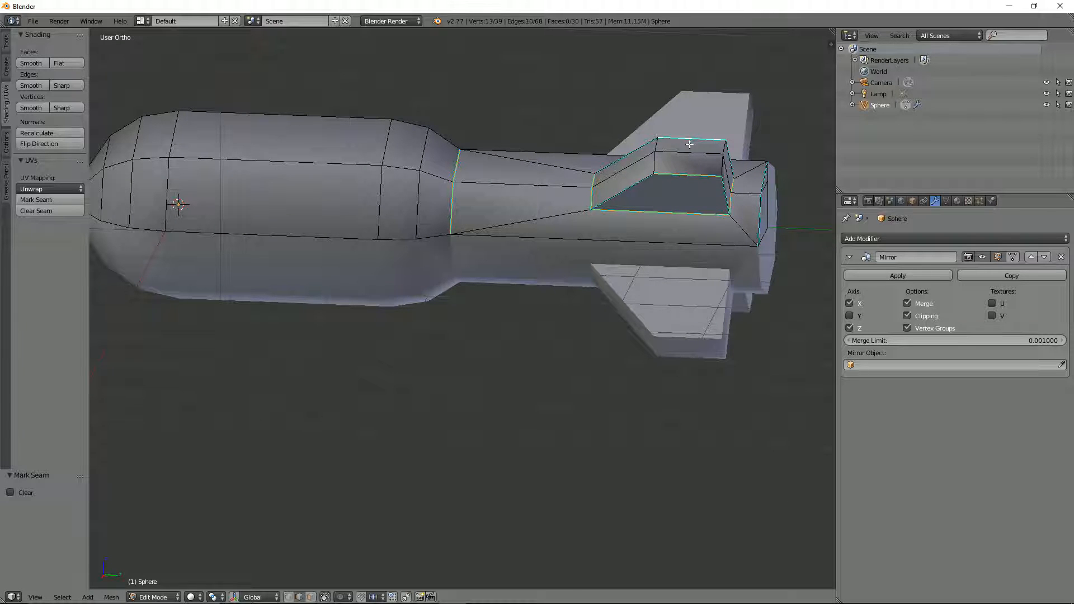
key(ctrl+e)
click(695, 146)
Step: Split the 3D view vertically and turn the new area into a UV/Image Editor
middle_drag(718, 179, 721, 190)
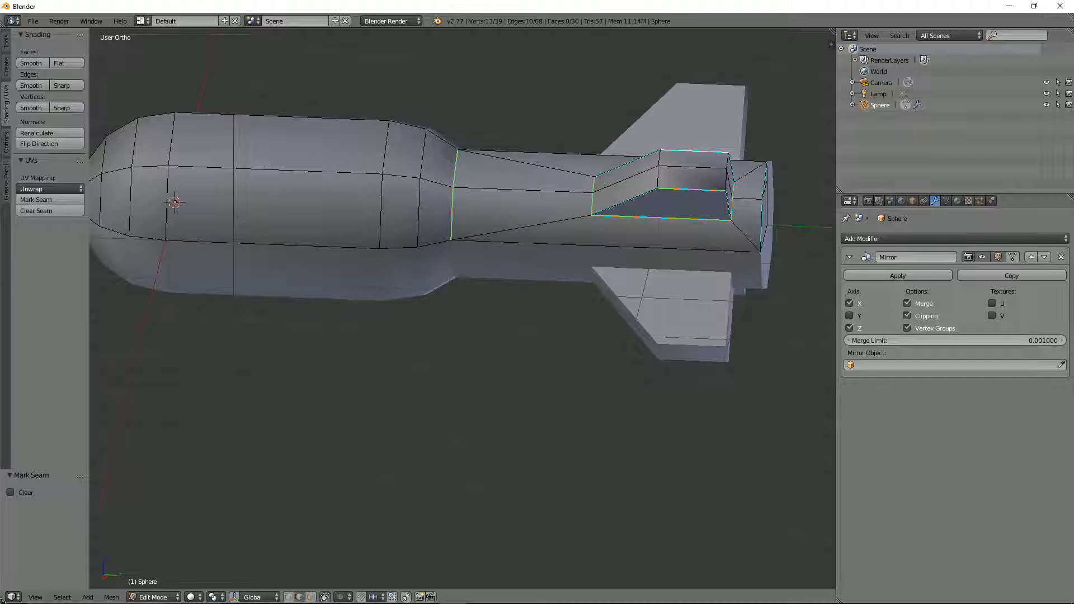
drag(2, 602, 361, 551)
click(10, 597)
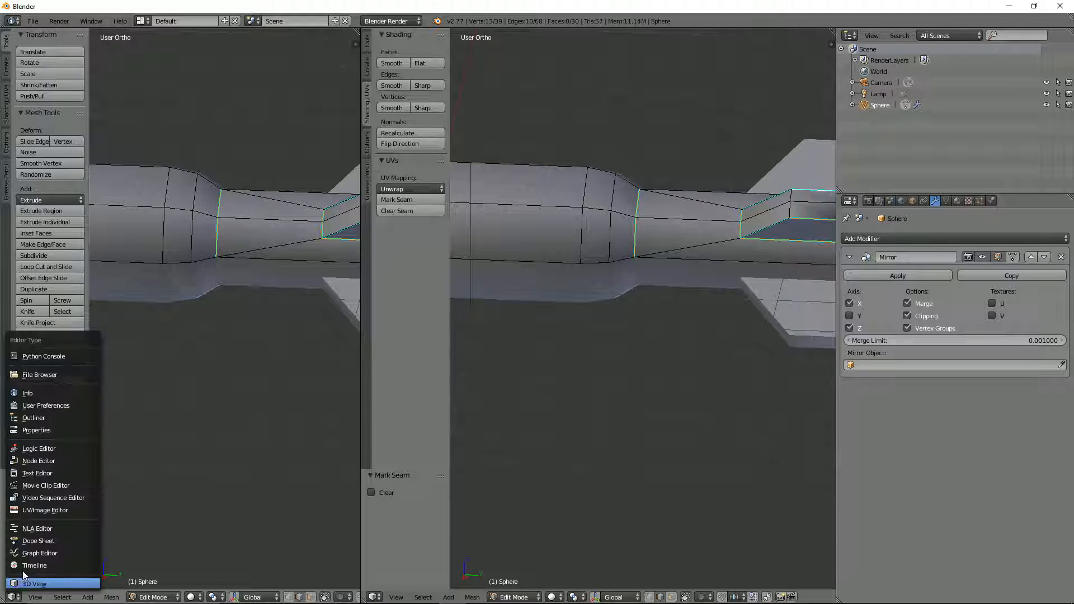
click(39, 510)
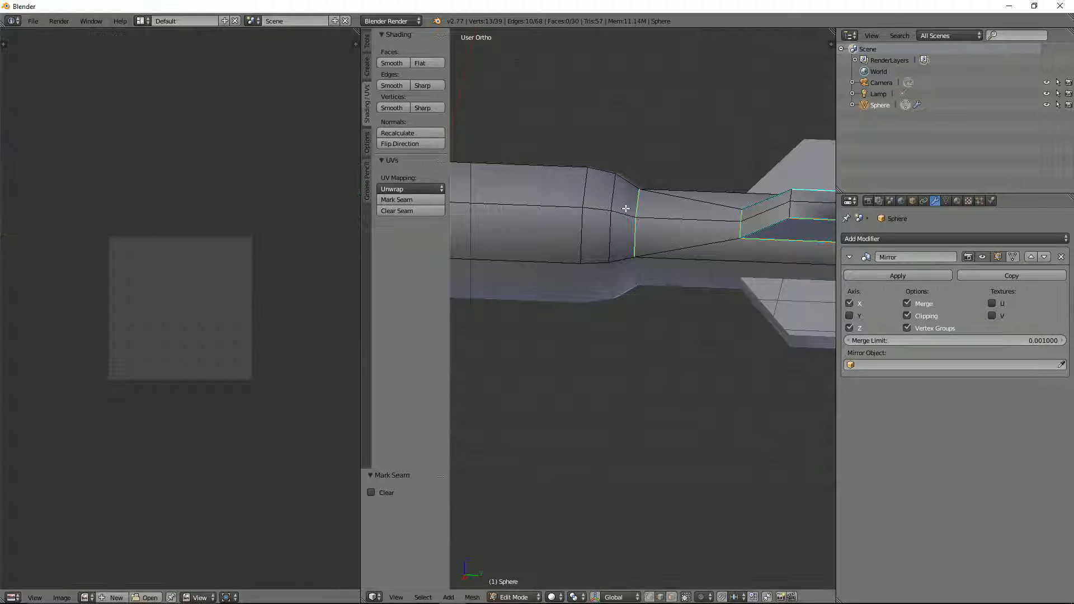
Step: Select the fin's linked faces up to the seams in face mode and unwrap them
scroll(764, 237, down, 2)
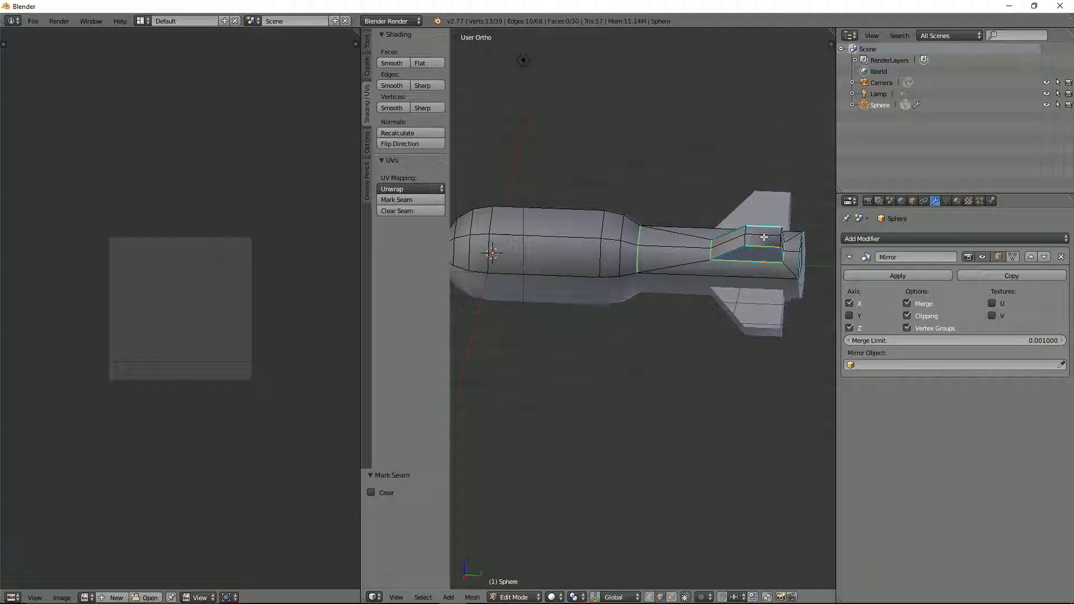
key(ctrl+Tab)
click(738, 261)
key(l)
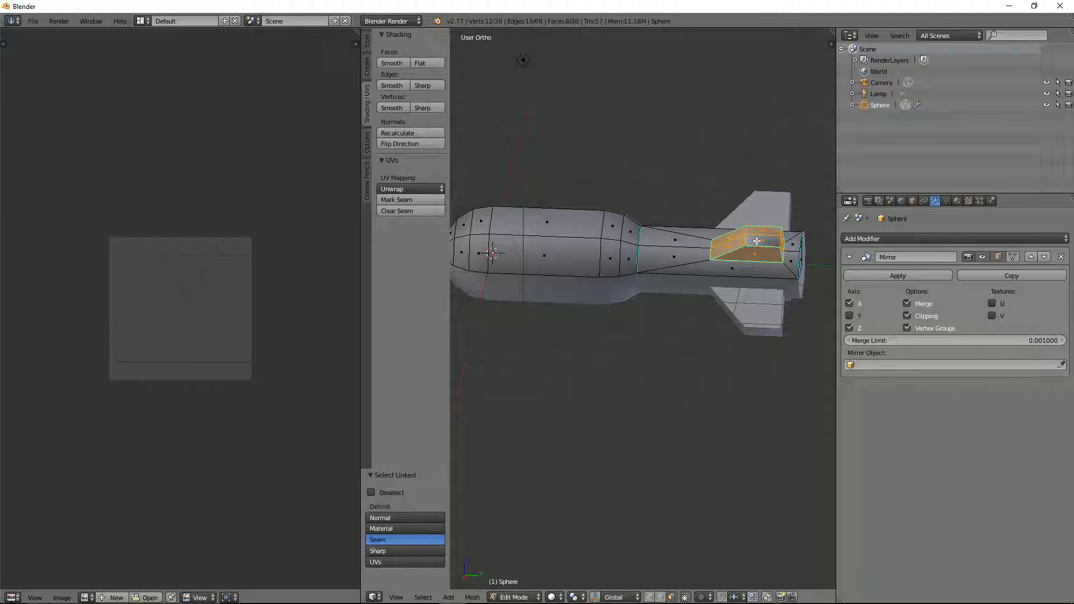
key(u)
click(756, 240)
Step: Turn on the angle stretch display for the UVs and fit the whole UV layout in view
scroll(247, 320, up, 3)
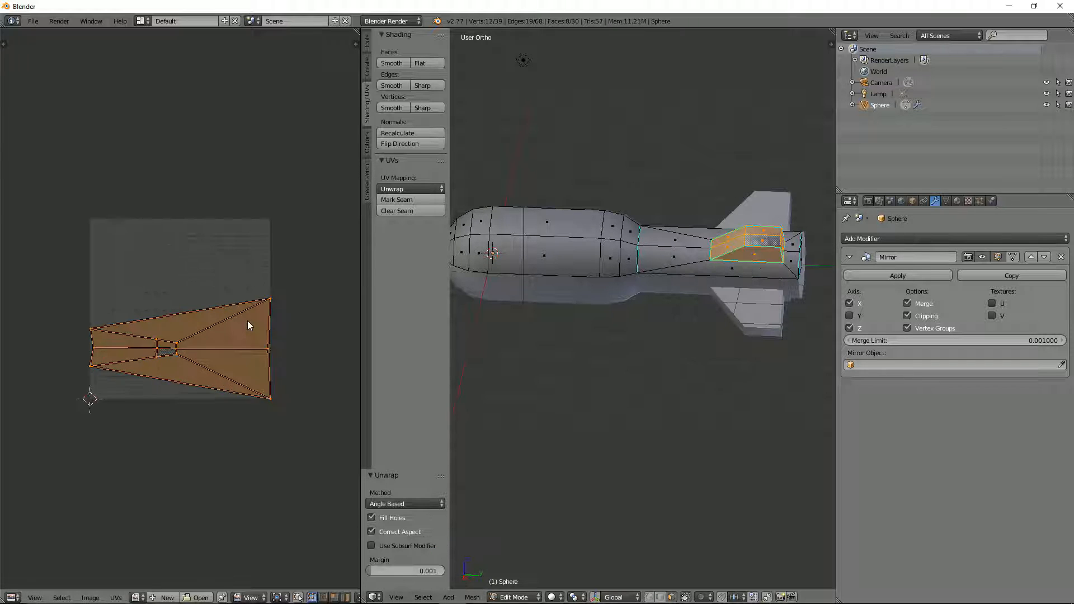
key(n)
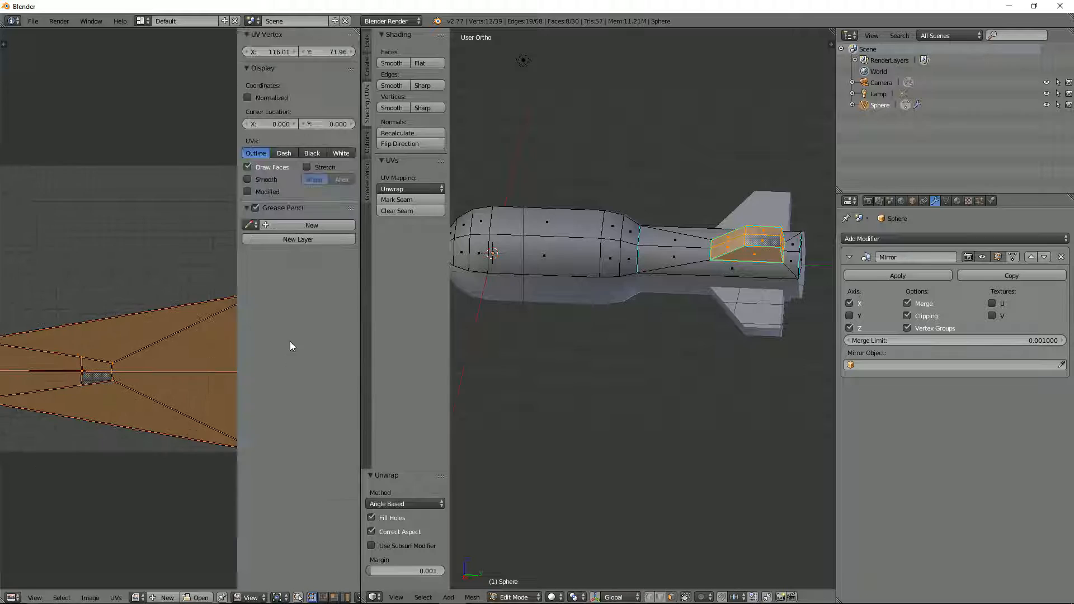
click(321, 167)
key(Home)
Step: Hide the sharp edge overlay in the mesh display settings and deselect the whole mesh
scroll(746, 277, up, 3)
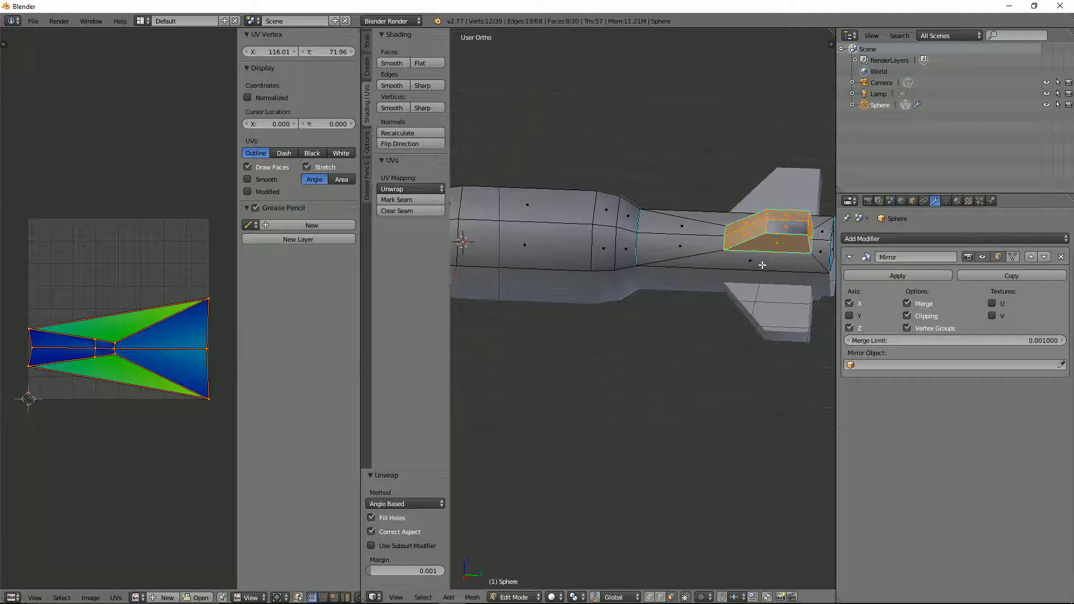
scroll(784, 244, up, 2)
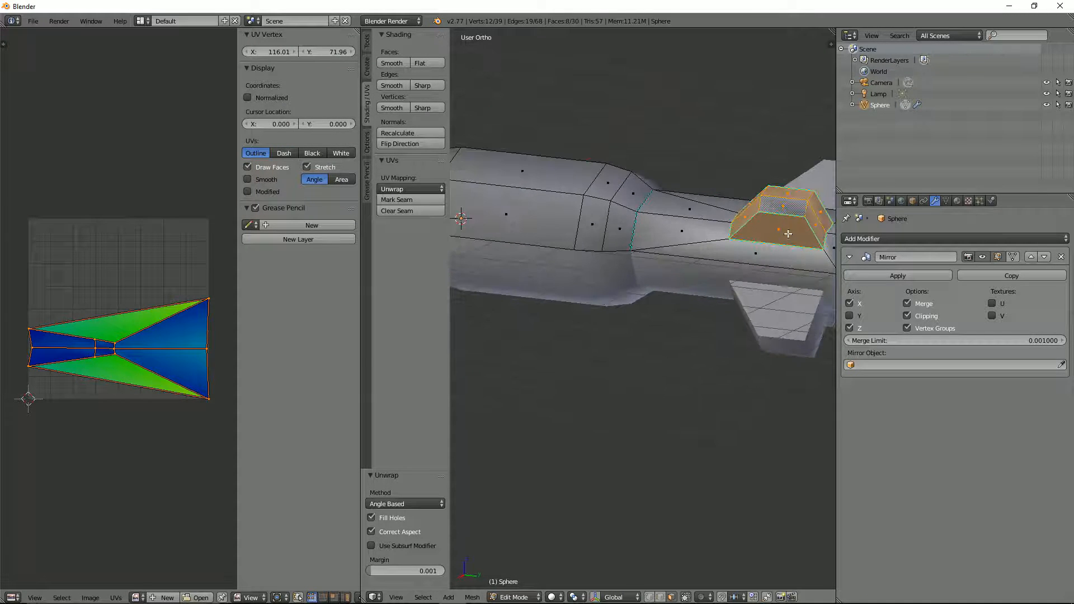
key(n)
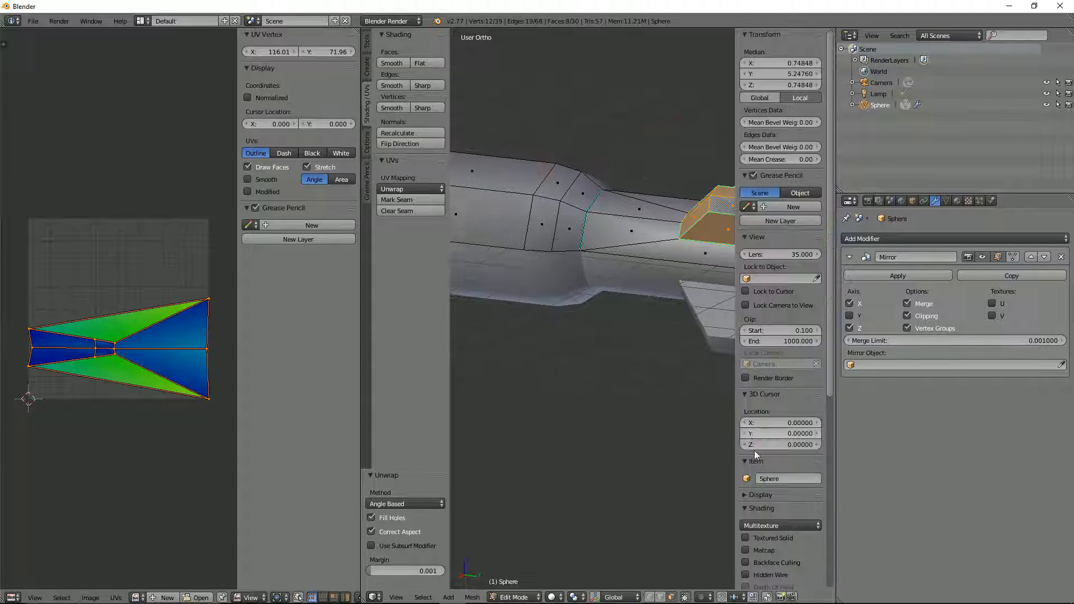
scroll(764, 488, down, 5)
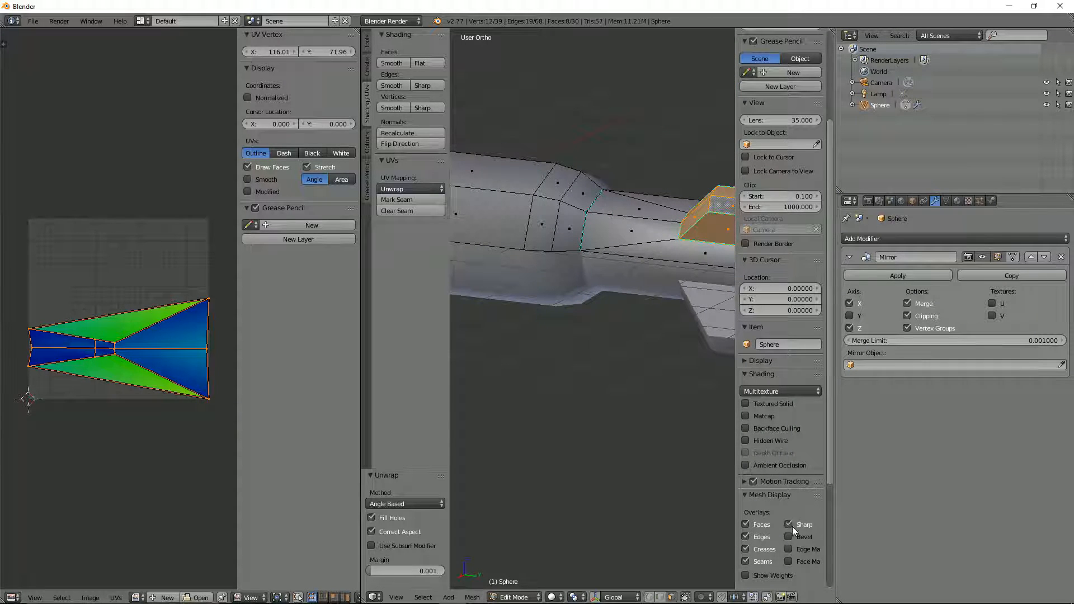
click(792, 527)
scroll(600, 304, down, 2)
key(a)
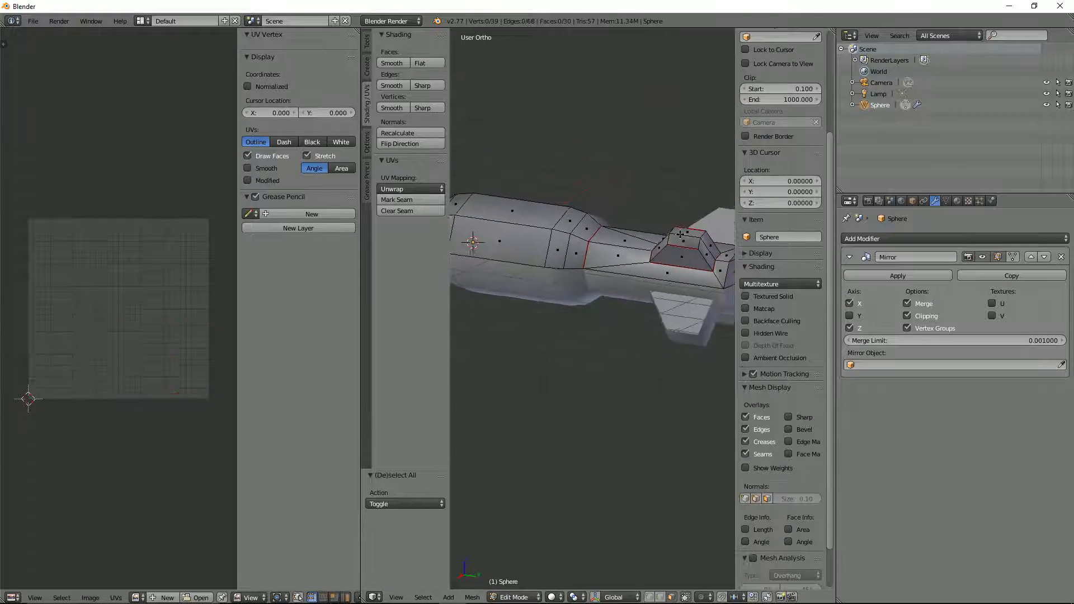
scroll(771, 478, down, 2)
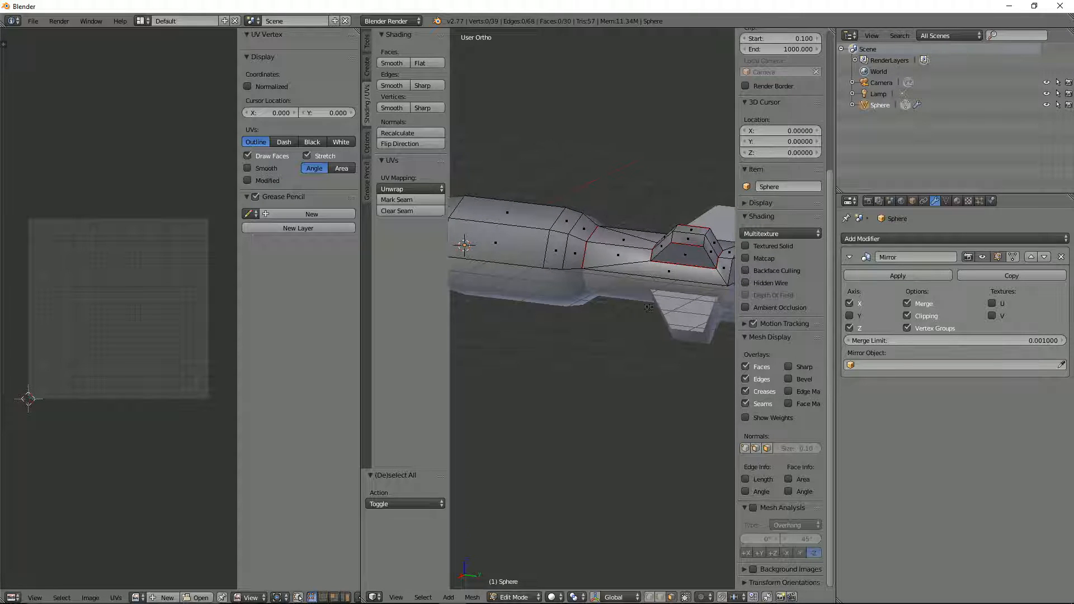
Step: Select the edges outlining the fin's tip in edge mode and clear their seams
middle_drag(593, 336, 618, 356)
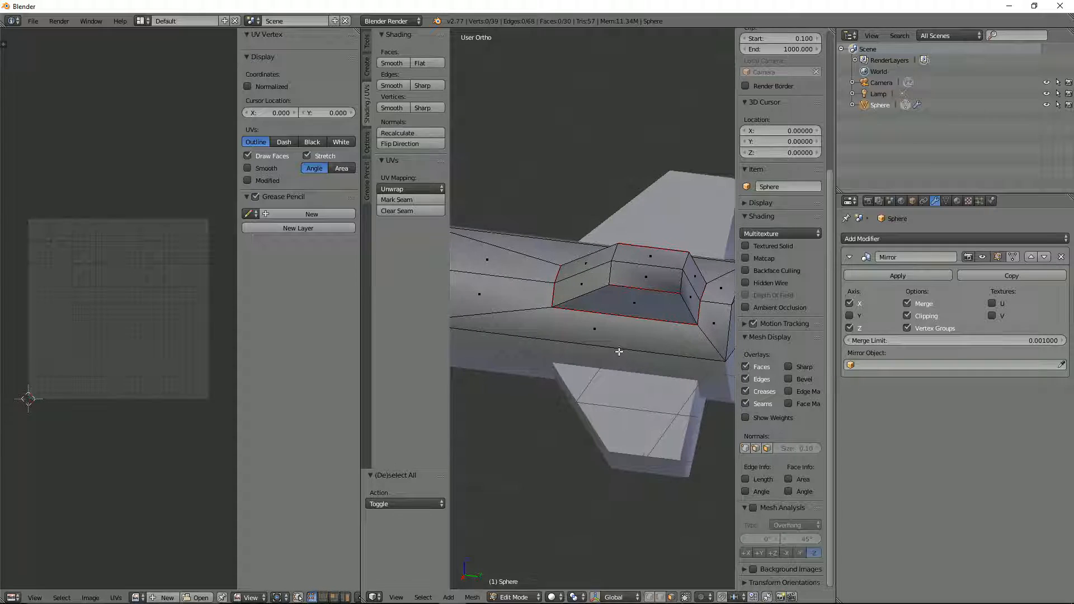
middle_drag(674, 302, 636, 305)
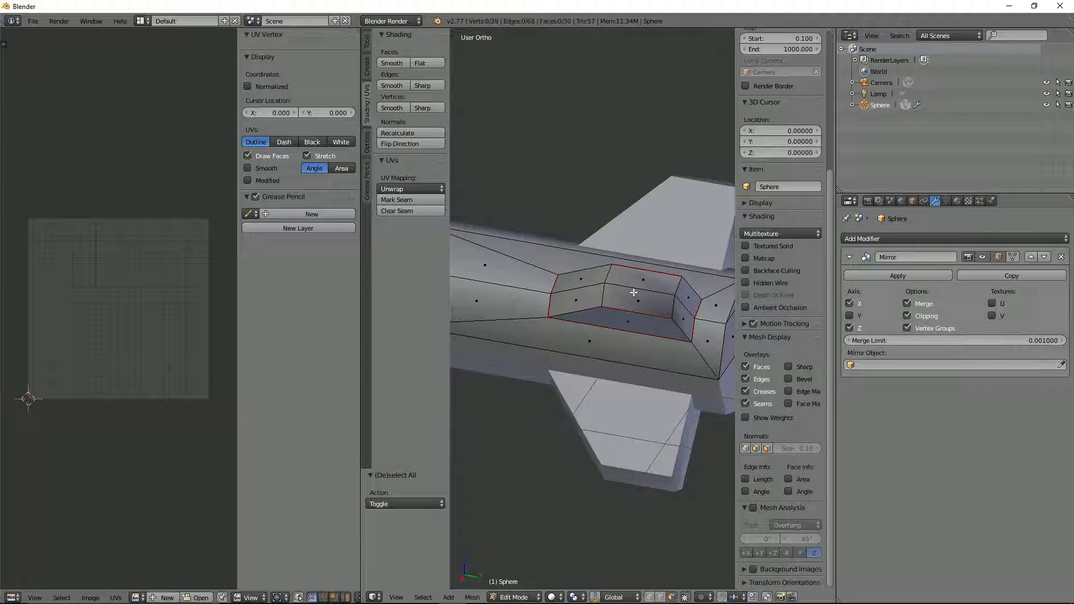
key(ctrl+e)
right_click(602, 289)
key(ctrl+Tab)
click(621, 274)
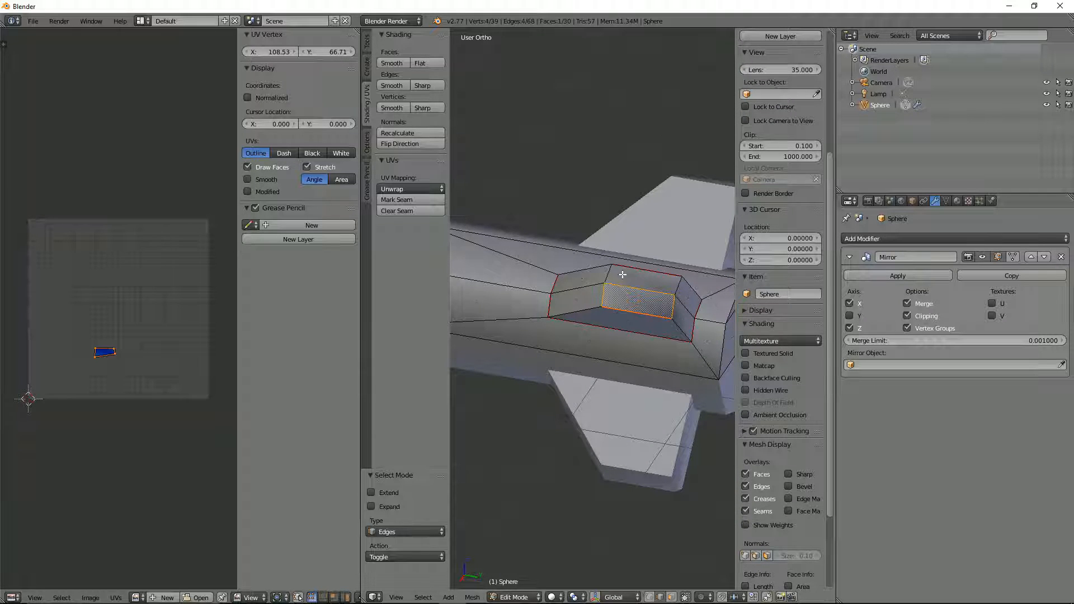
right_click(603, 295)
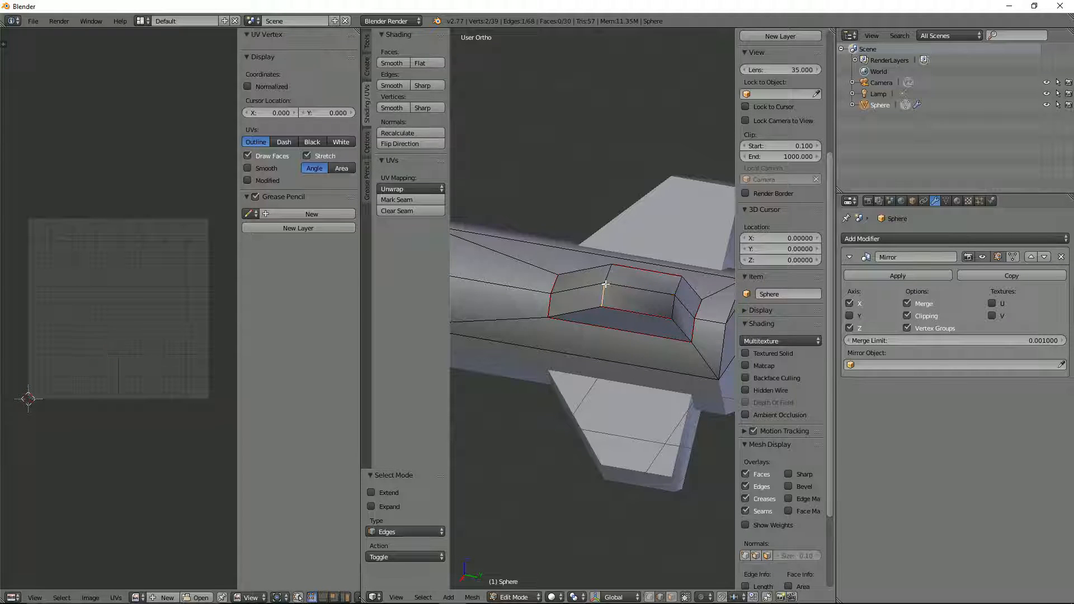
shift+right_click(679, 283)
shift+right_click(628, 312)
shift+right_click(644, 270)
key(ctrl+e)
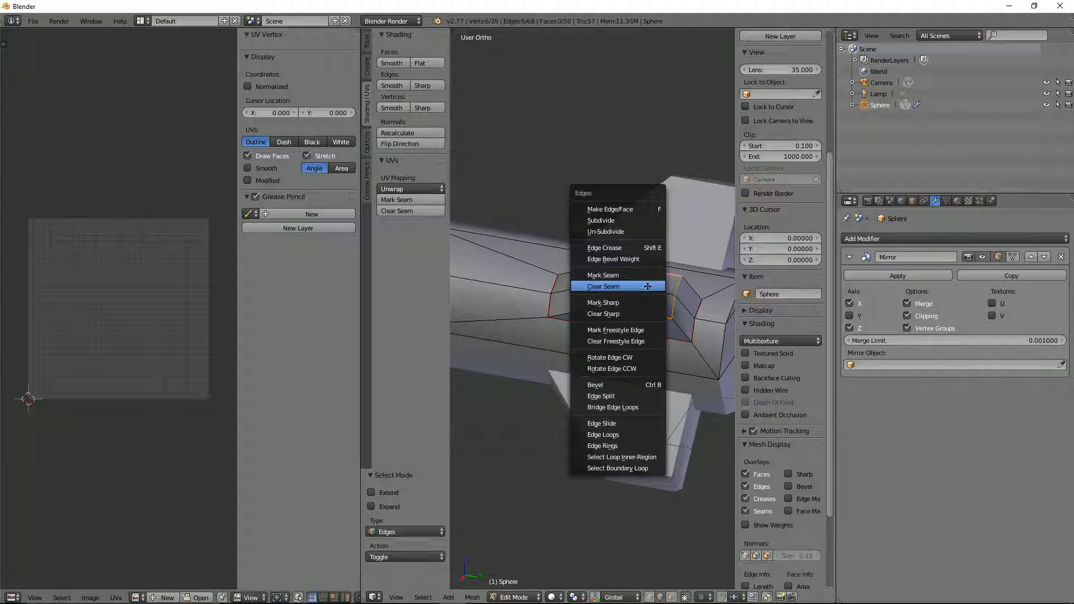
click(647, 275)
Step: Mark the front and rear edges between tip and base on both sides of the fin as seams
right_click(587, 311)
shift+right_click(680, 330)
middle_drag(680, 330, 599, 324)
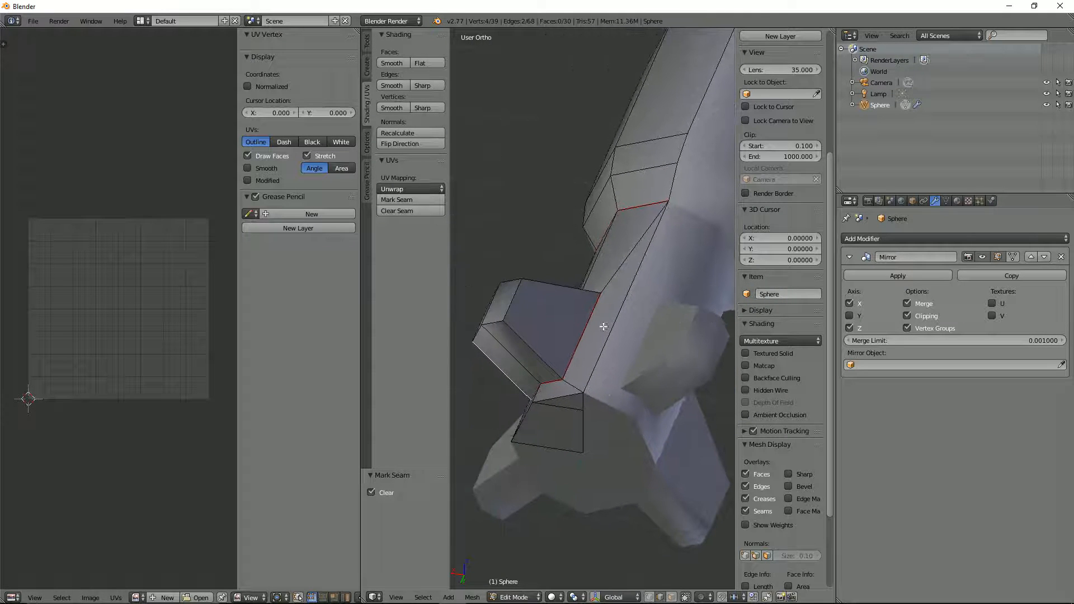
shift+right_click(575, 290)
key(ctrl+e)
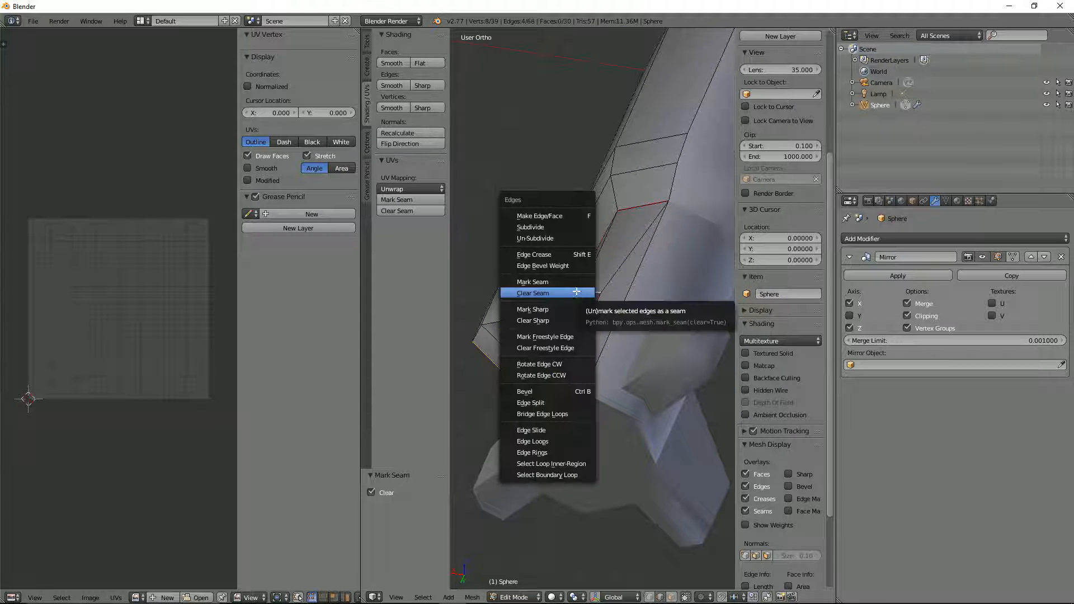
click(569, 281)
Step: Select the fin's linked faces up to the revised seams in face mode and unwrap them again
key(a)
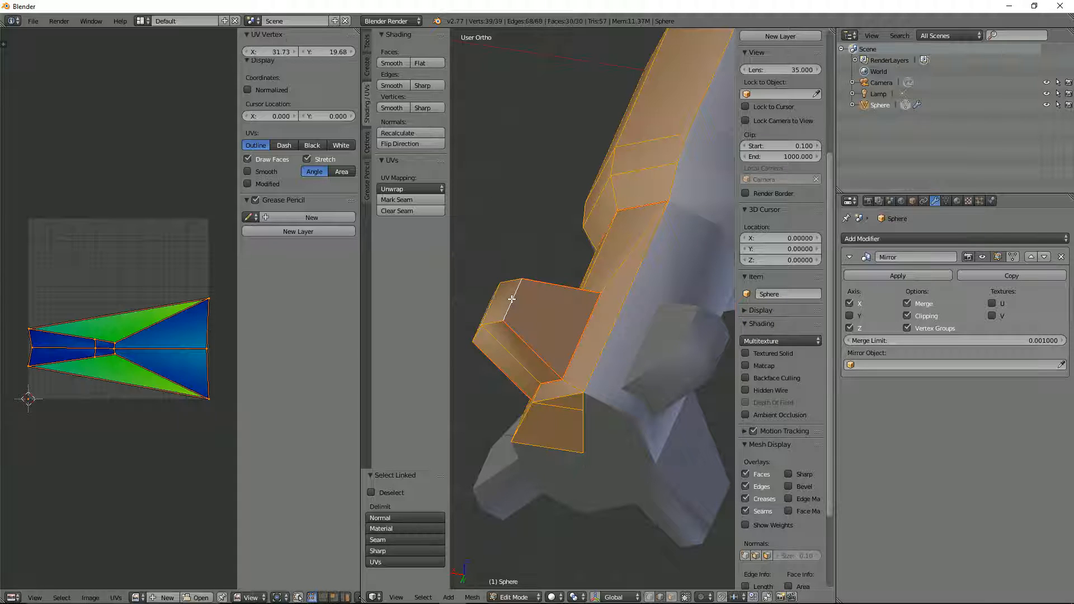
key(l)
middle_drag(515, 302, 549, 326)
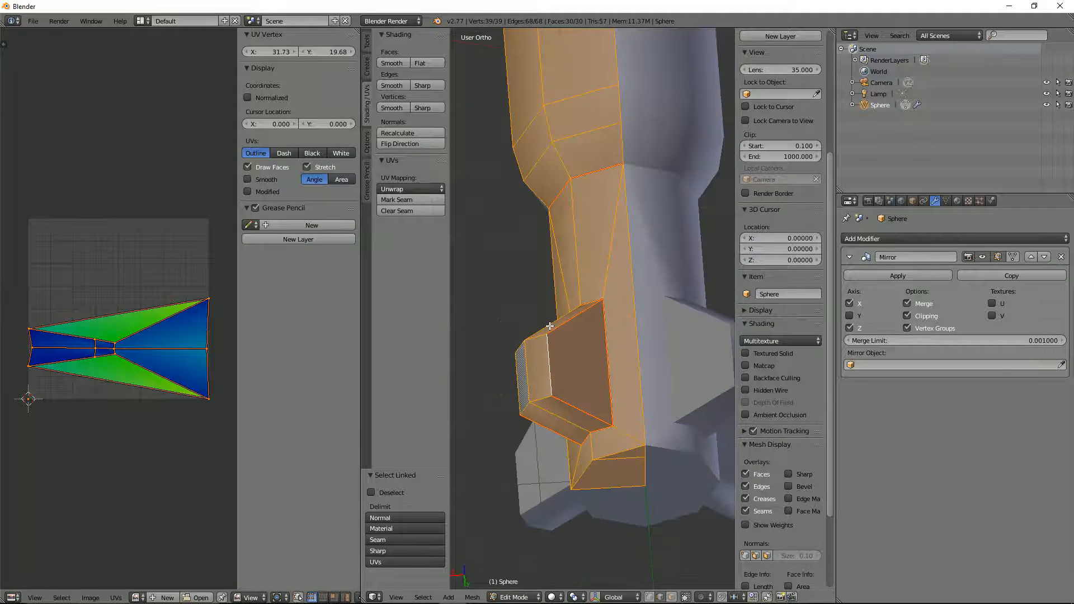
key(ctrl+Tab)
key(3)
right_click(583, 340)
key(l)
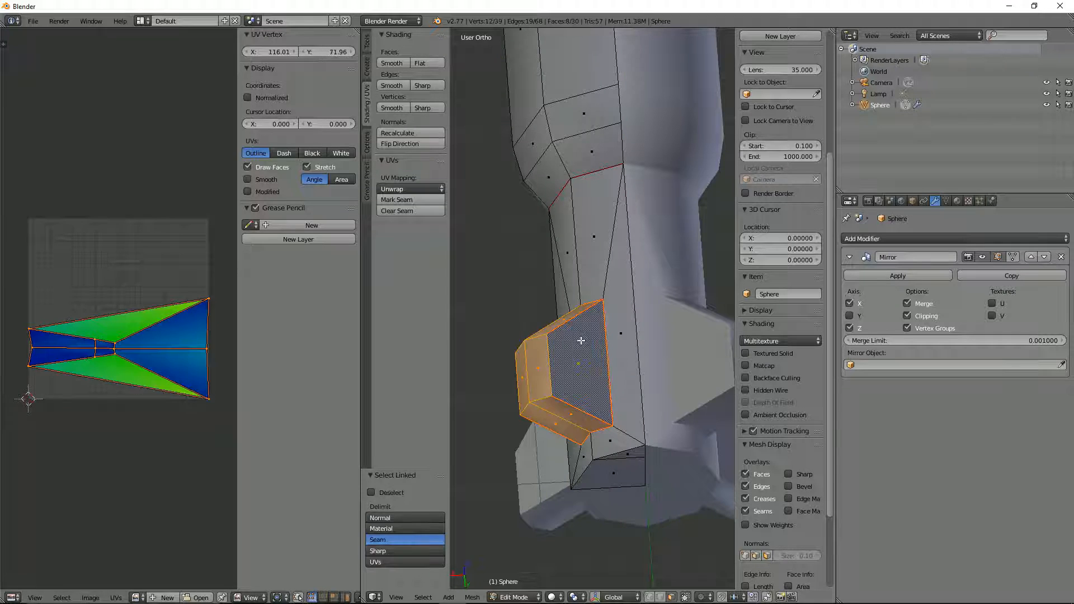
key(u)
click(573, 343)
scroll(218, 336, up, 4)
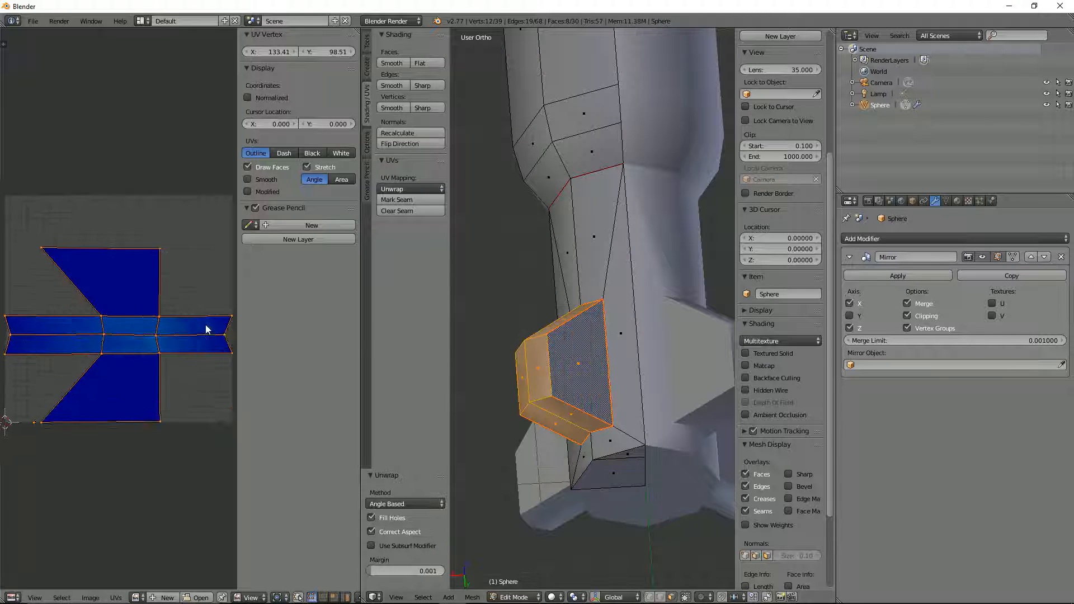
Step: Apply the bomb's rotation and scale in Object Mode and return to Edit Mode
middle_drag(457, 385, 626, 322)
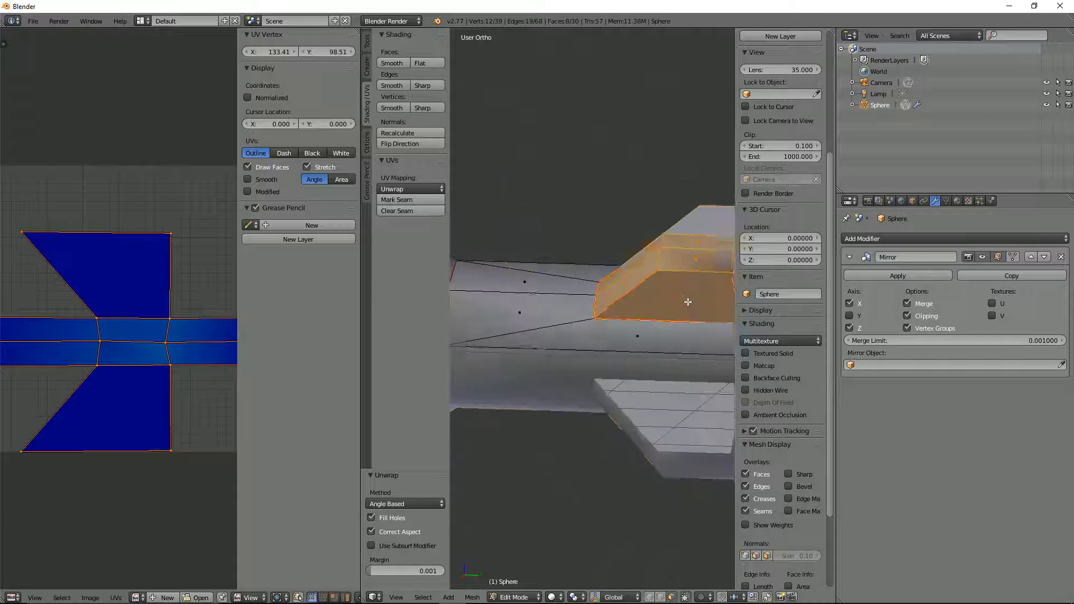
key(Tab)
scroll(683, 301, down, 3)
key(ctrl+a)
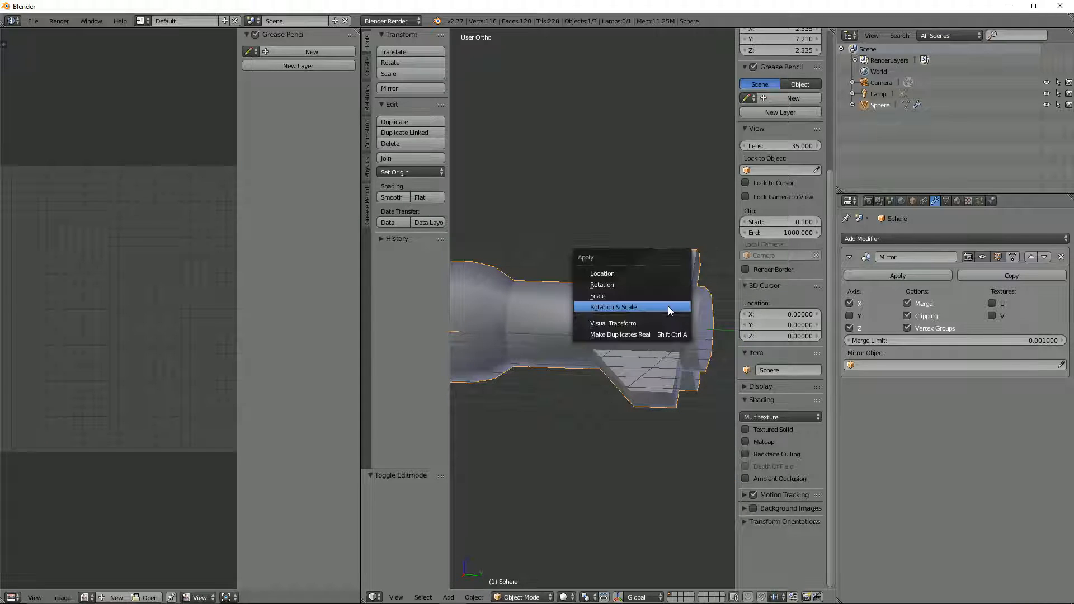
click(668, 307)
scroll(668, 306, up, 1)
key(Tab)
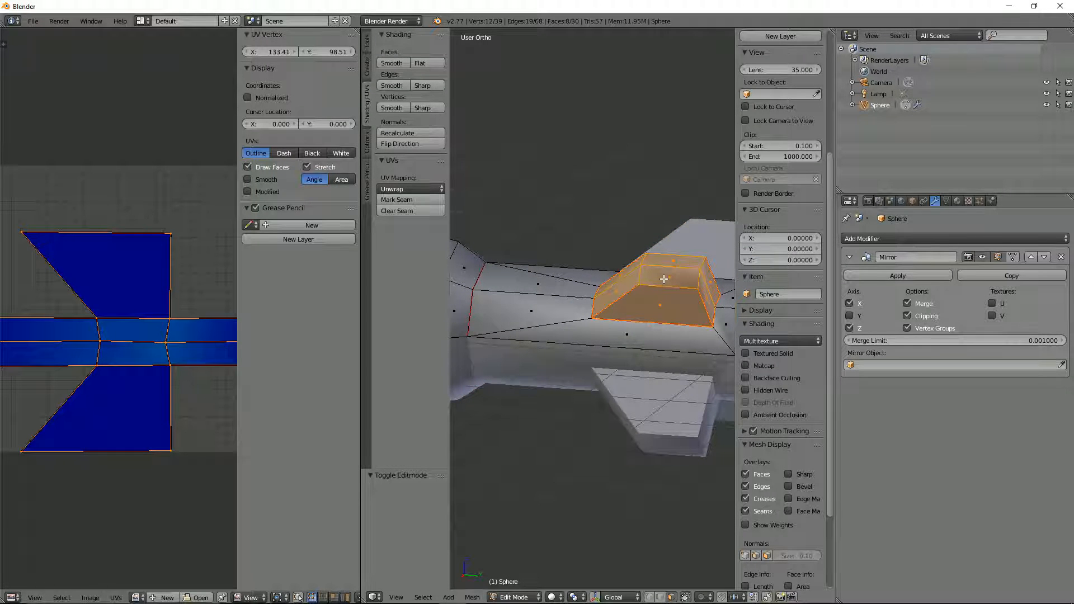
Step: Unwrap the selected fin faces once more with the applied scale and check the UV layout
key(u)
click(664, 279)
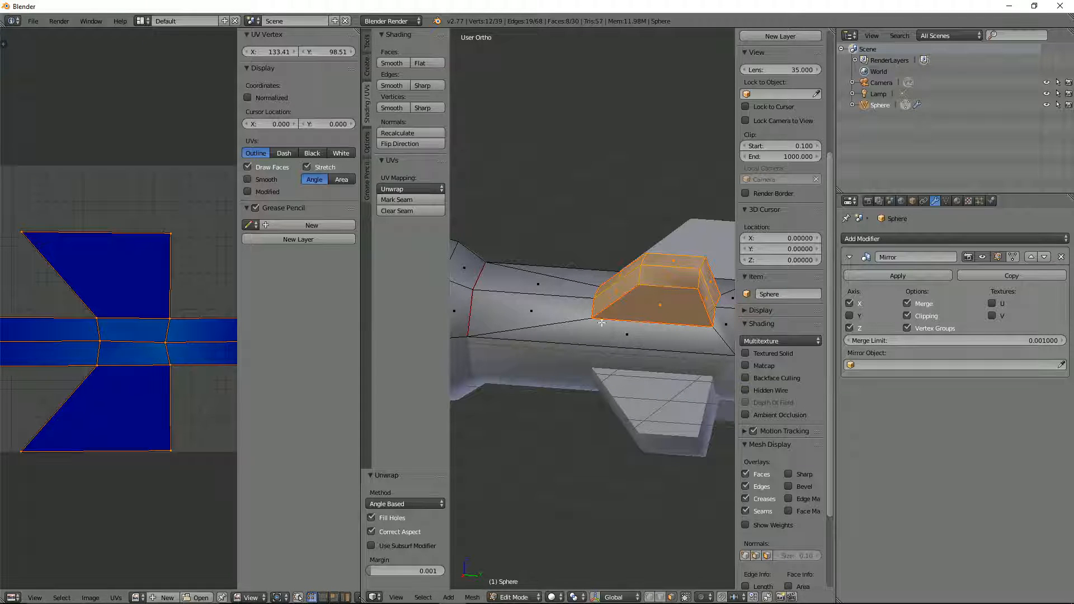
middle_drag(601, 323, 330, 290)
scroll(186, 313, down, 2)
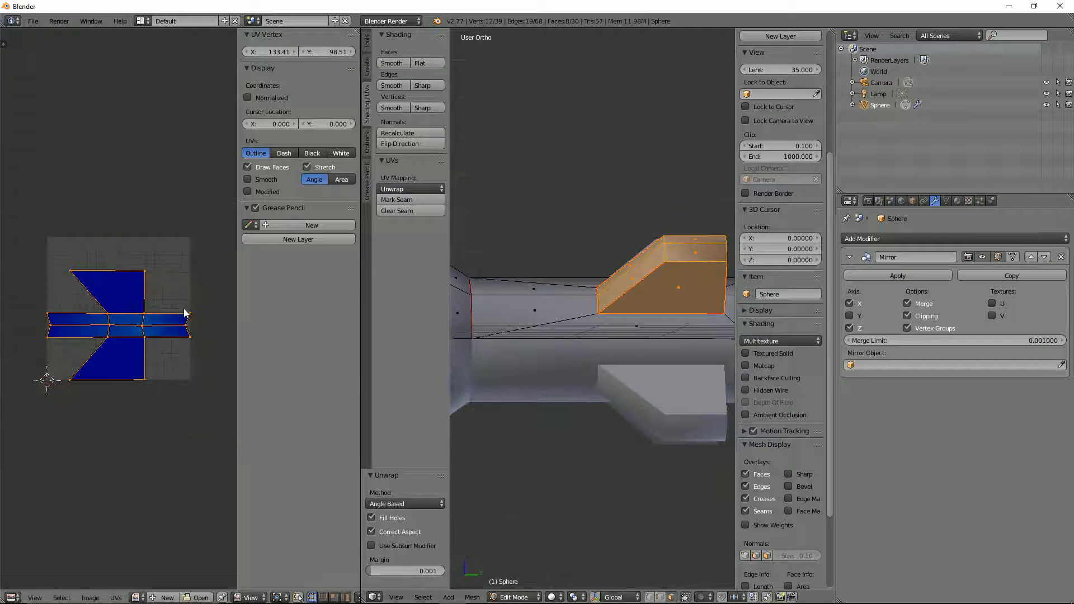
scroll(557, 316, down, 4)
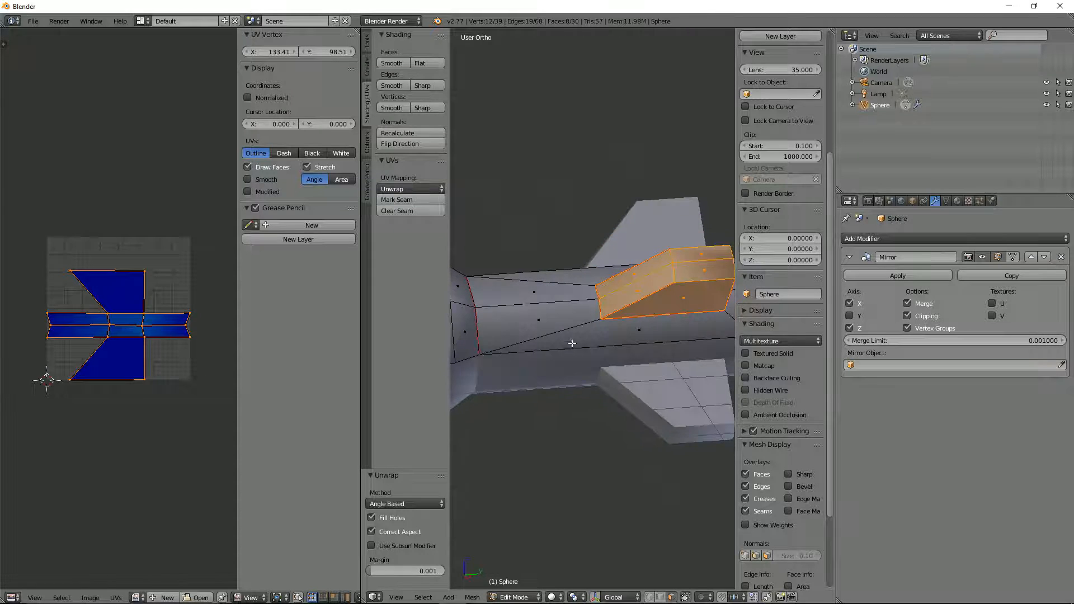
scroll(566, 314, up, 3)
middle_drag(601, 316, 595, 302)
Step: Select the two outer rim edges of the tail's end cap in edge mode and mark them as seams
key(Tab)
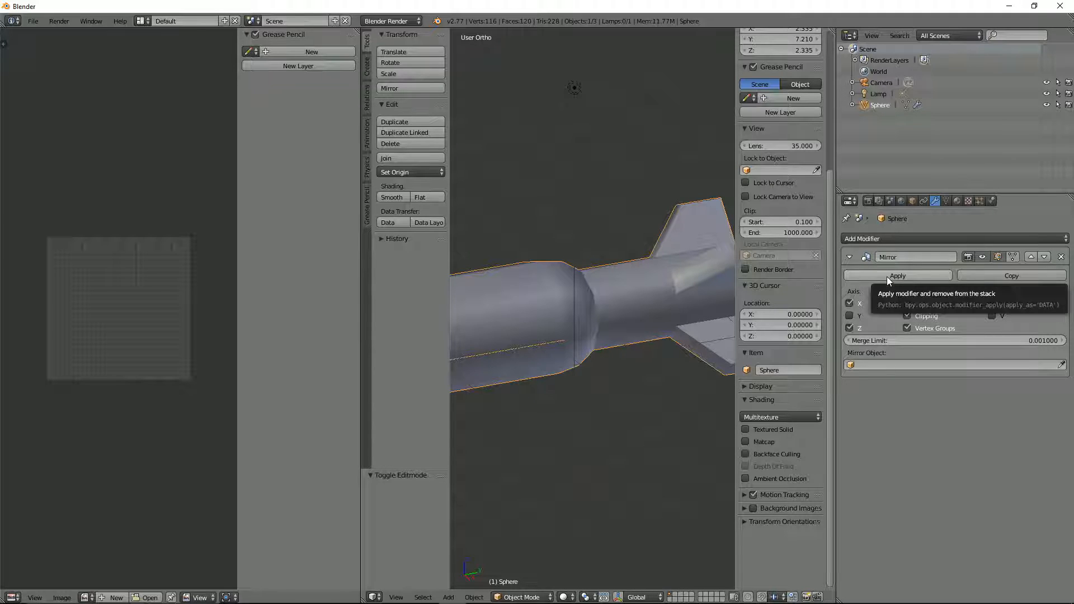
middle_drag(635, 276, 619, 330)
key(Tab)
key(ctrl+Tab)
click(559, 305)
scroll(620, 331, up, 2)
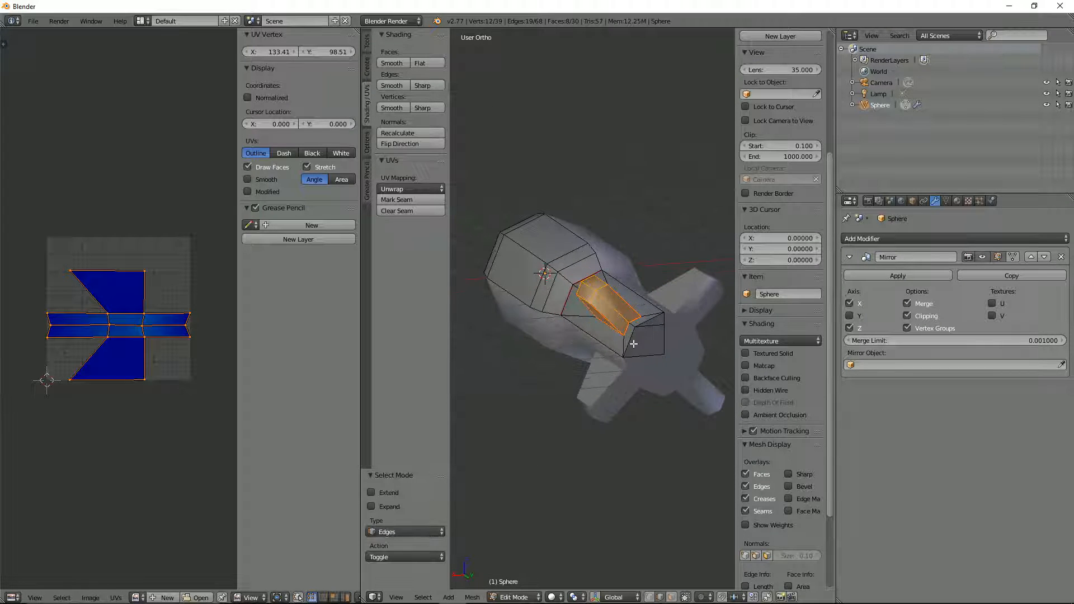
click(632, 341)
shift+click(664, 327)
key(ctrl+e)
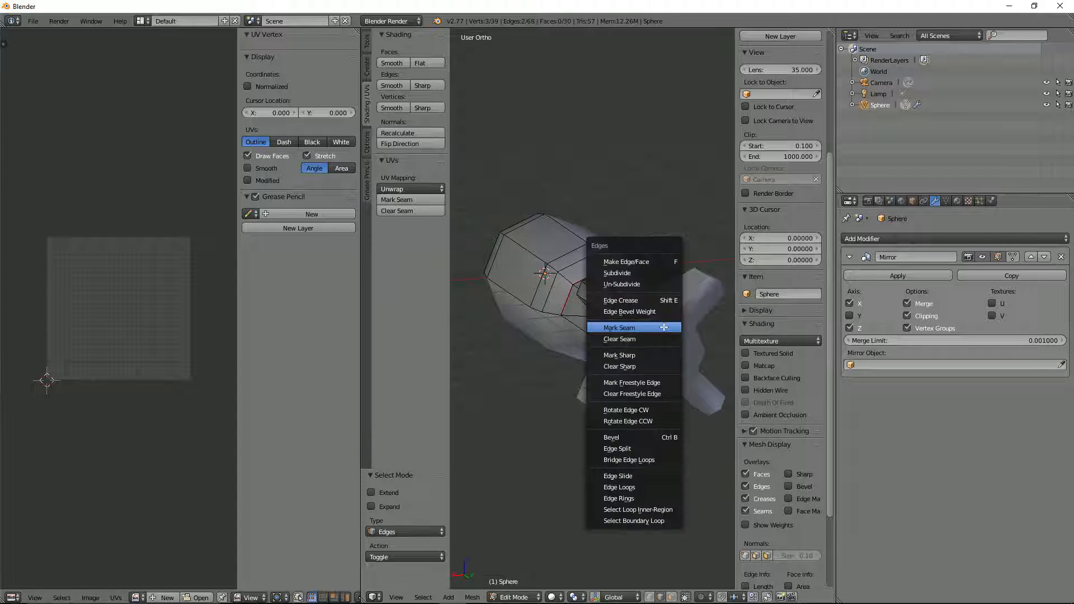
click(664, 324)
mouse_move(664, 327)
middle_down()
mouse_move(674, 366)
mouse_move(652, 317)
middle_up()
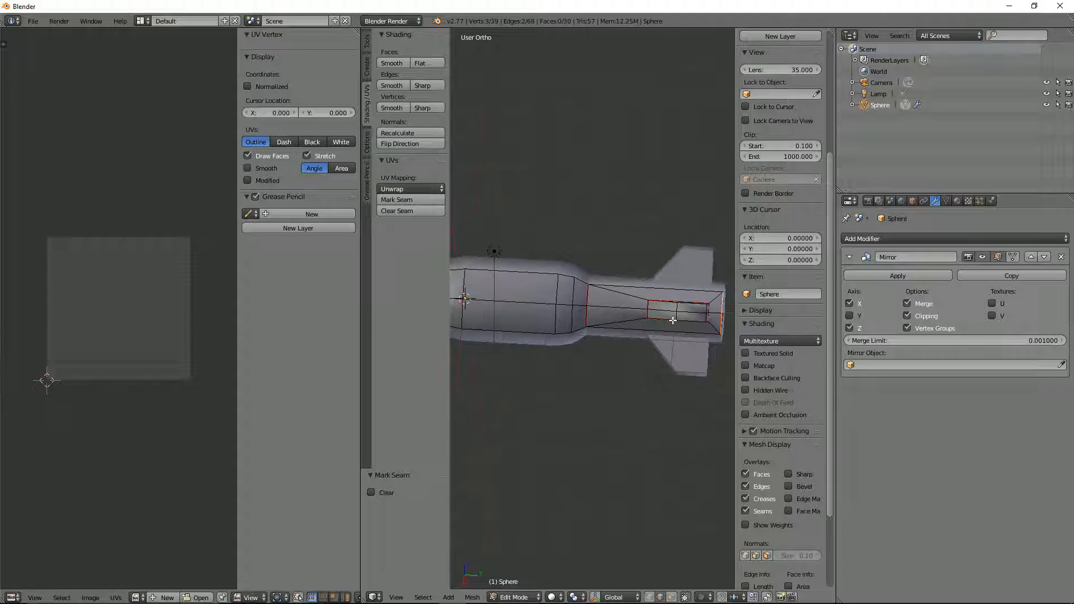
Step: Apply the Mirror modifier to the bomb and reopen the complete mesh in Edit Mode
key(Tab)
click(877, 275)
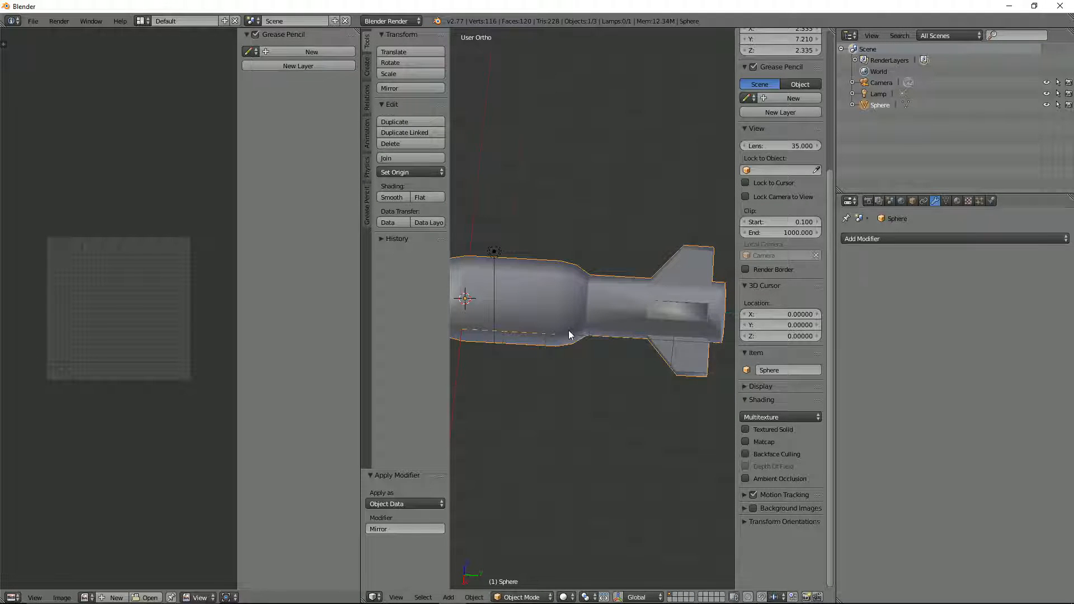
scroll(568, 335, down, 3)
scroll(632, 324, up, 3)
key(Tab)
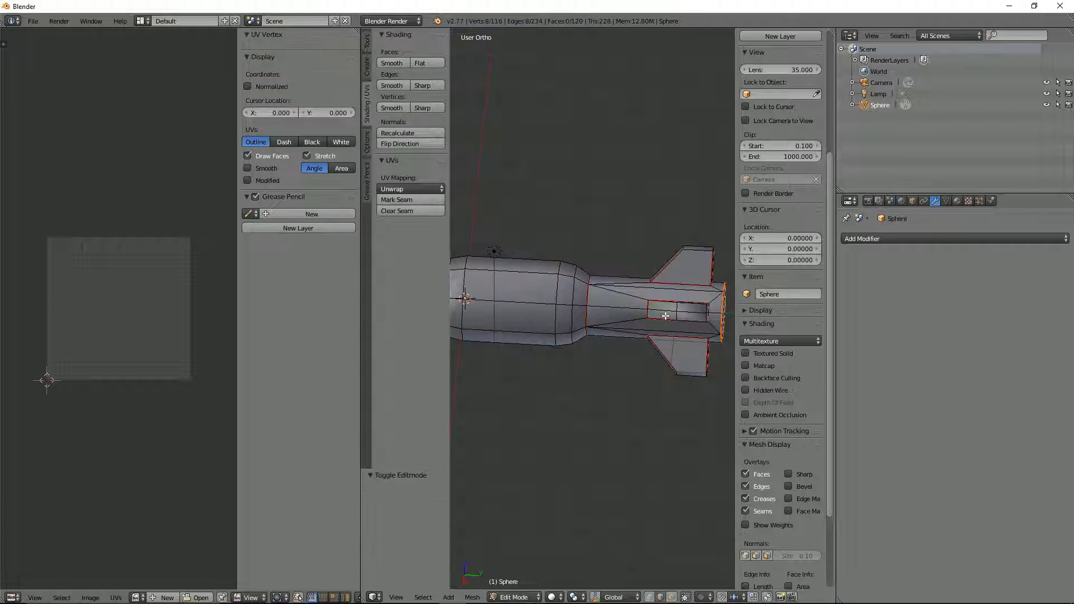
Step: Dissolve the two short vertical centre edges in the upper and lower triangles of the tail's end cap
middle_drag(665, 316, 611, 398)
scroll(611, 398, up, 4)
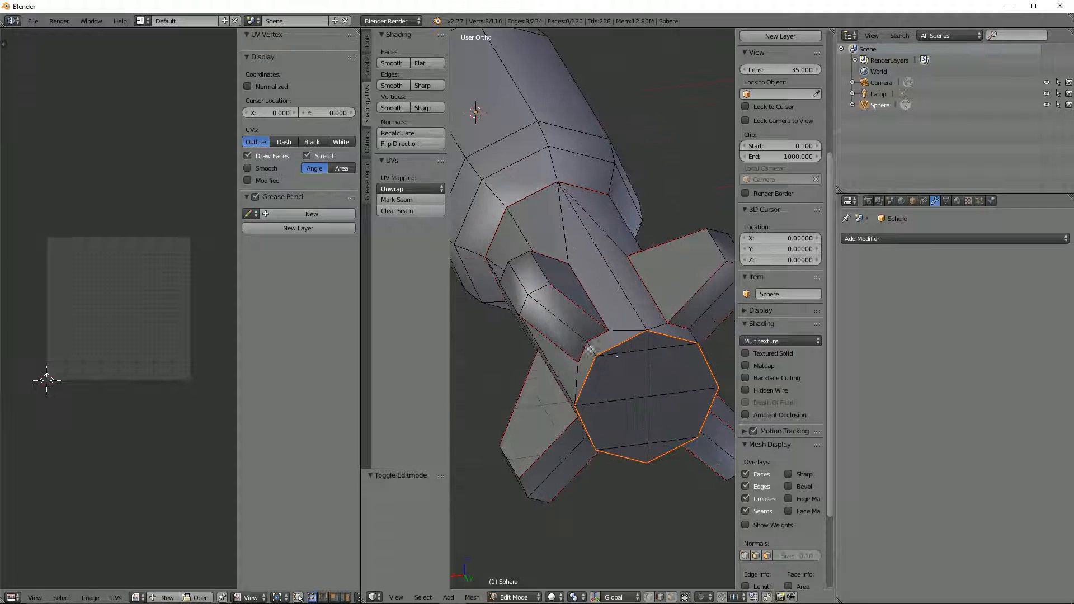
middle_drag(616, 358, 592, 326)
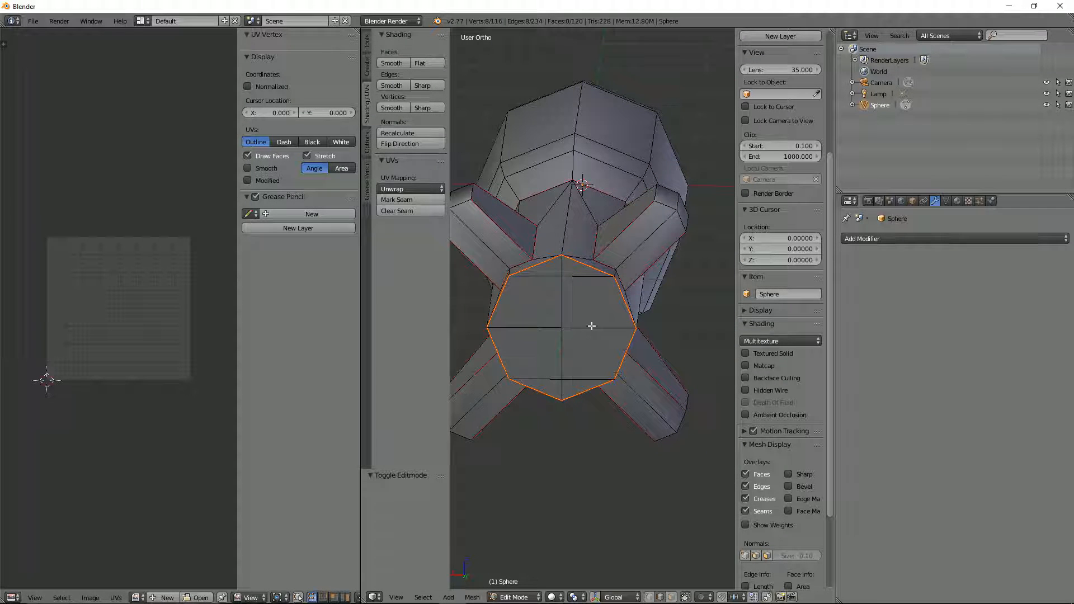
key(ctrl+Tab)
click(576, 301)
scroll(576, 301, up, 2)
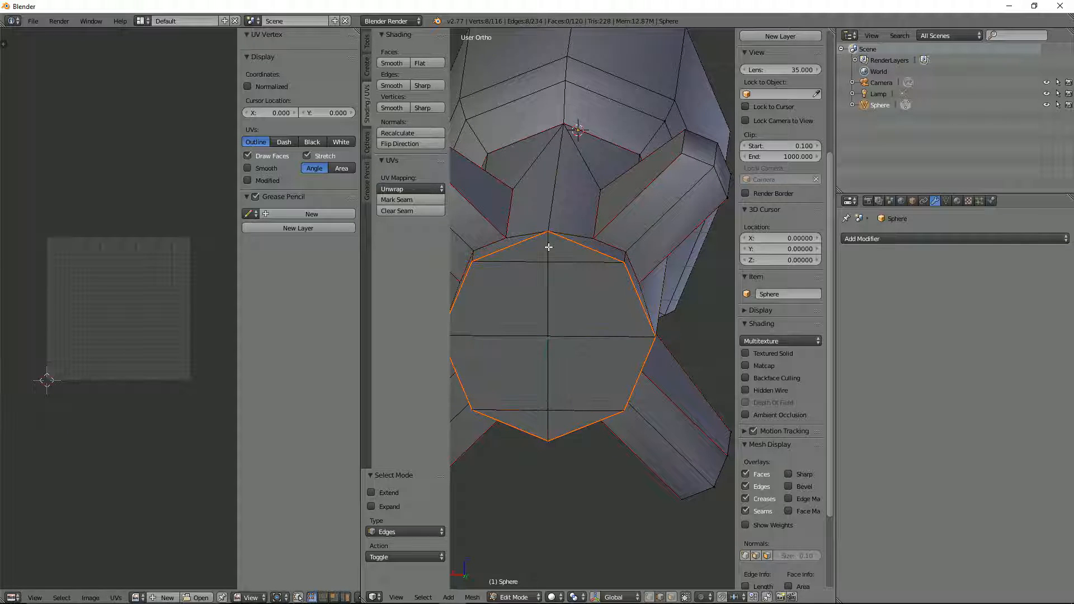
key(ctrl+Tab)
click(551, 251)
click(547, 427)
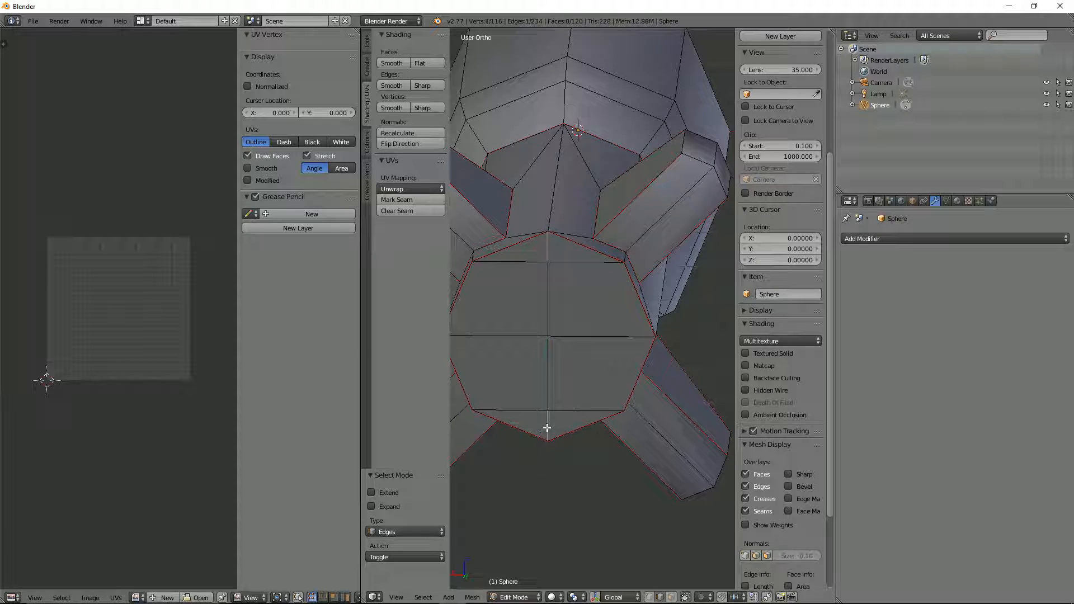
shift+click(553, 424)
key(x)
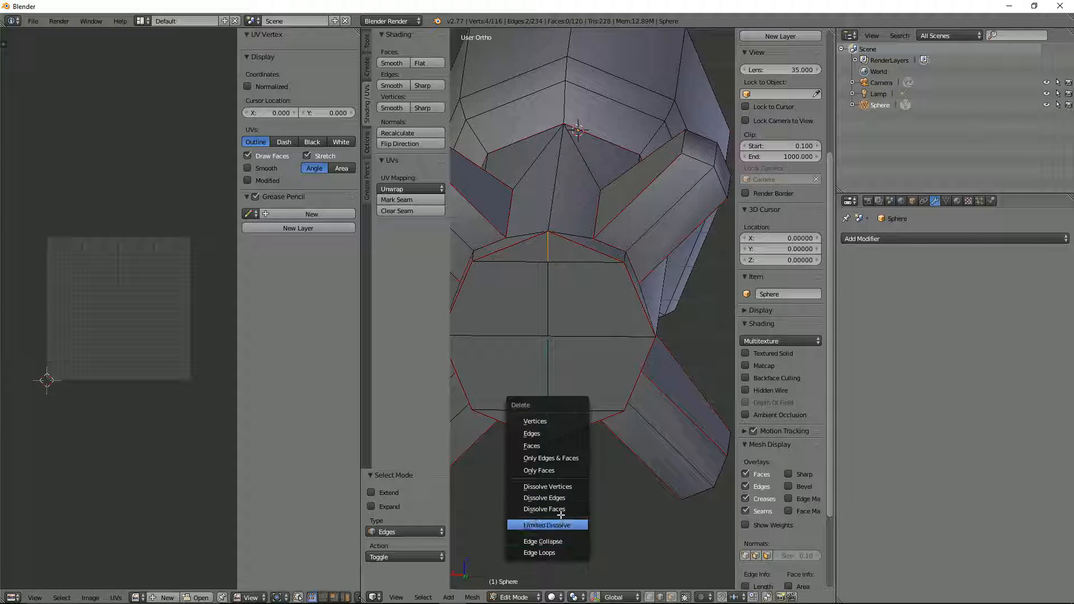
click(557, 496)
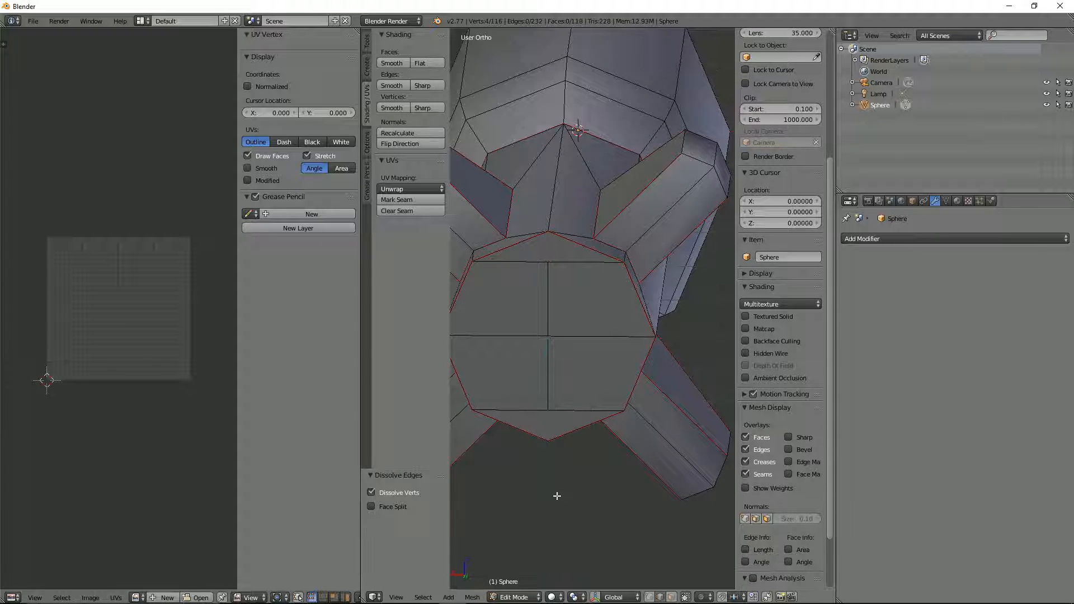
Step: Select a continuous lengthwise edge path from the tail along the body's underside to the nose and mark it as a seam
scroll(531, 434, down, 3)
middle_drag(530, 434, 629, 389)
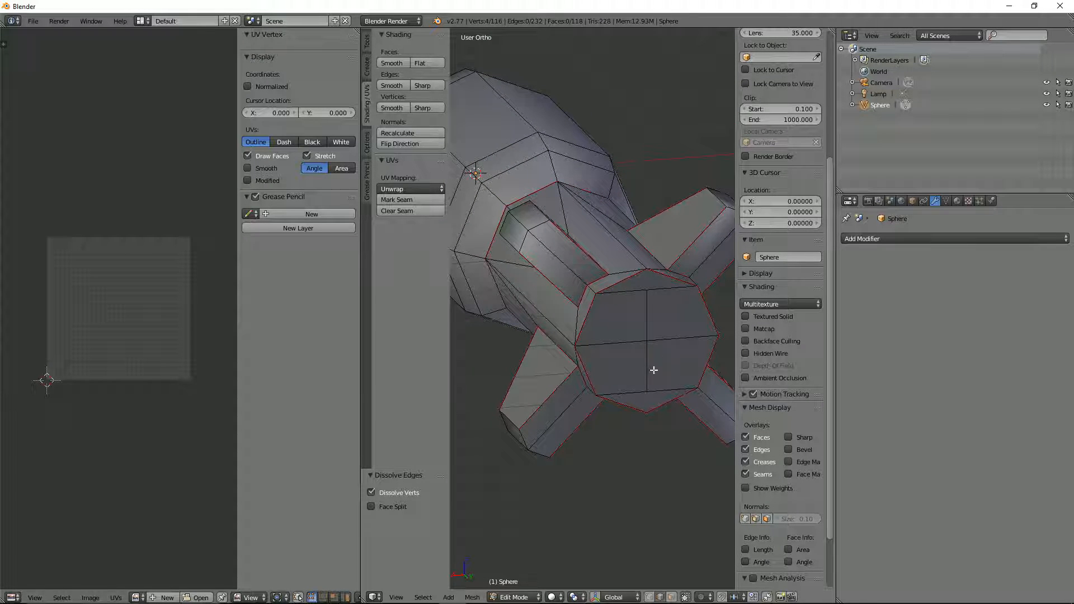
scroll(654, 370, down, 2)
middle_drag(649, 388, 720, 239)
scroll(646, 370, up, 3)
scroll(647, 370, down, 3)
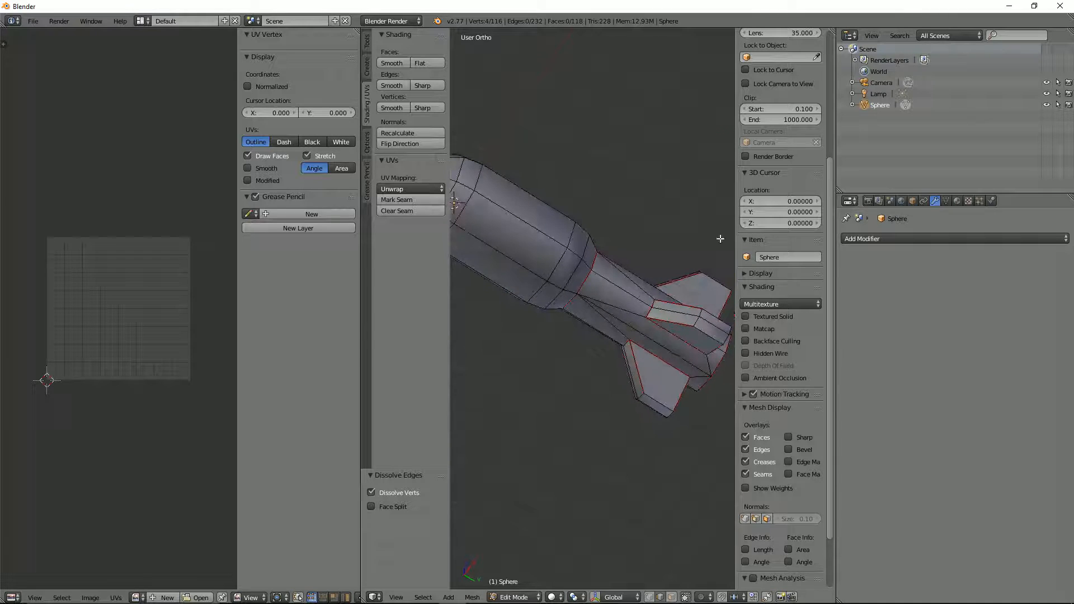
right_click(656, 343)
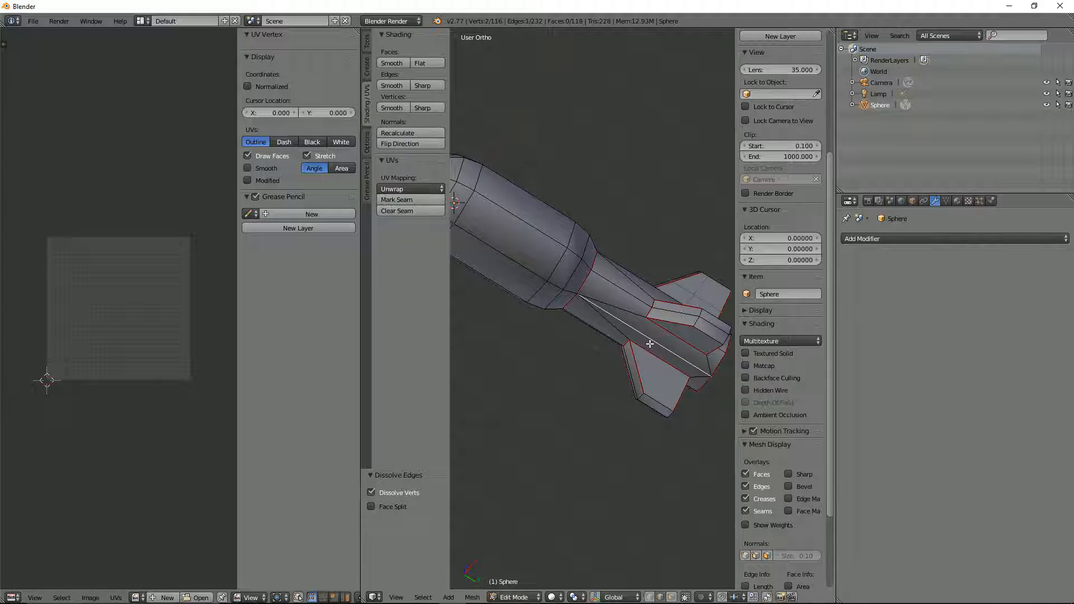
ctrl+right_click(558, 278)
middle_drag(557, 278, 598, 359)
key(ctrl+e)
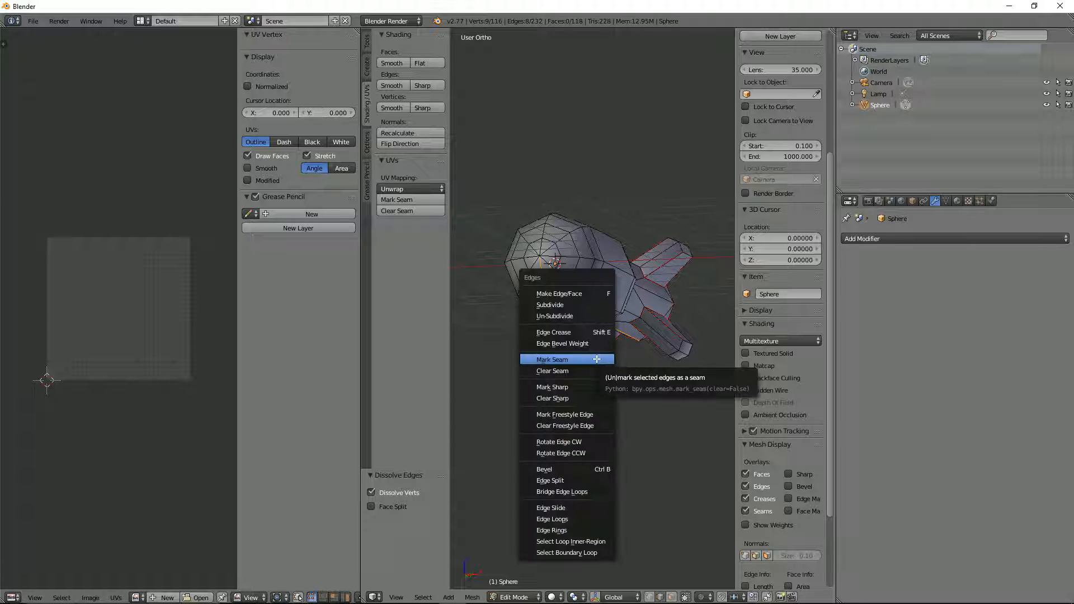
click(595, 360)
Step: Select the entire bomb mesh and unwrap it with the new lengthwise seam
middle_drag(596, 360, 578, 301)
key(a)
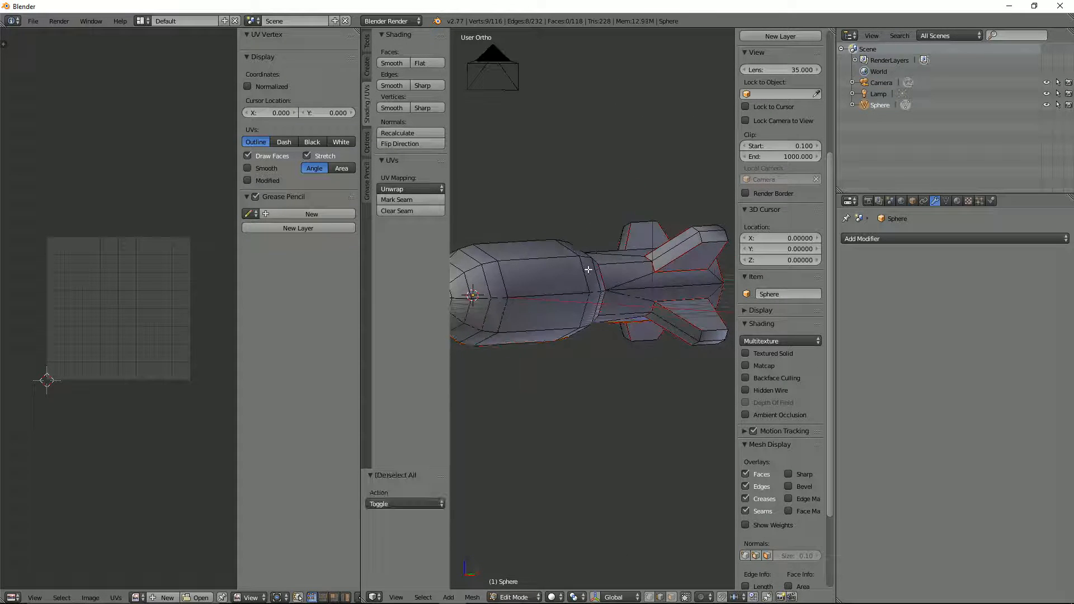
key(u)
click(578, 301)
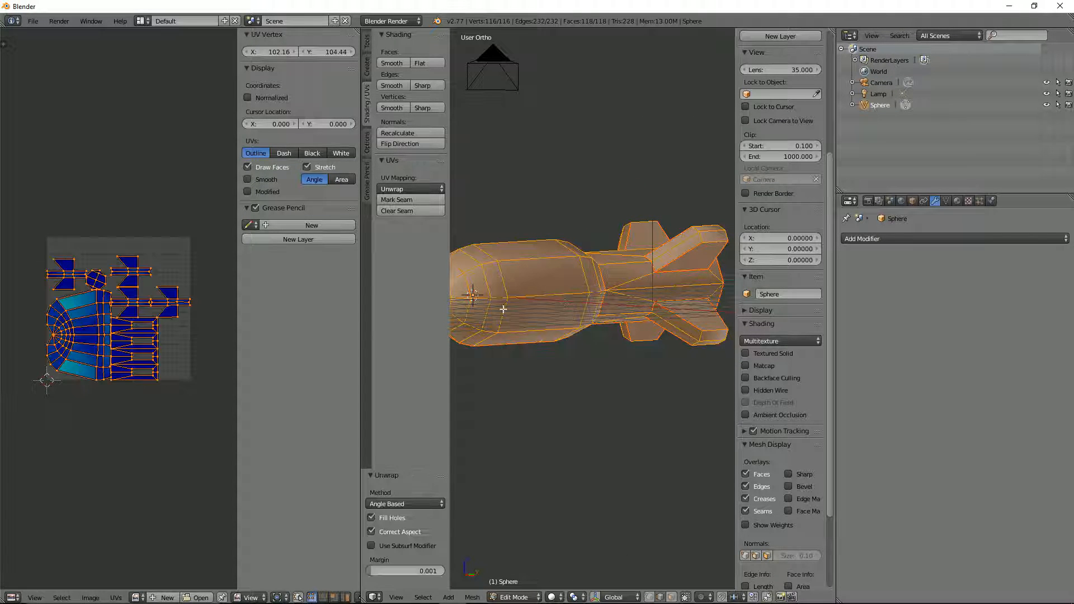
scroll(133, 361, up, 3)
Step: Mark the lengthwise side edges of the body's nose and rear taper as seams on both sides of the bomb
middle_drag(593, 274, 635, 304)
scroll(708, 264, up, 3)
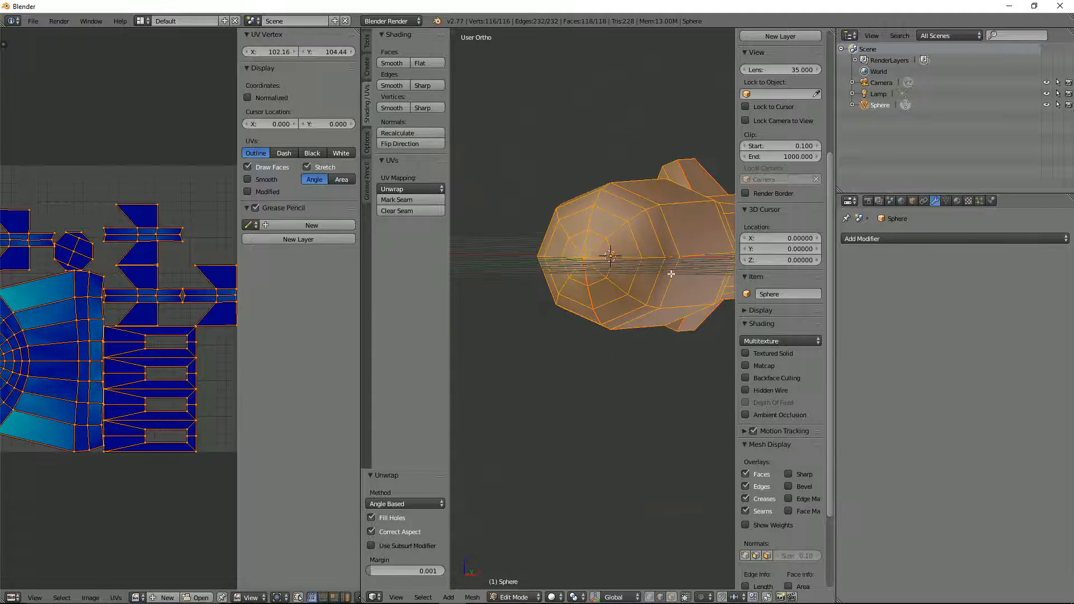
middle_drag(604, 255, 614, 293)
right_click(588, 305)
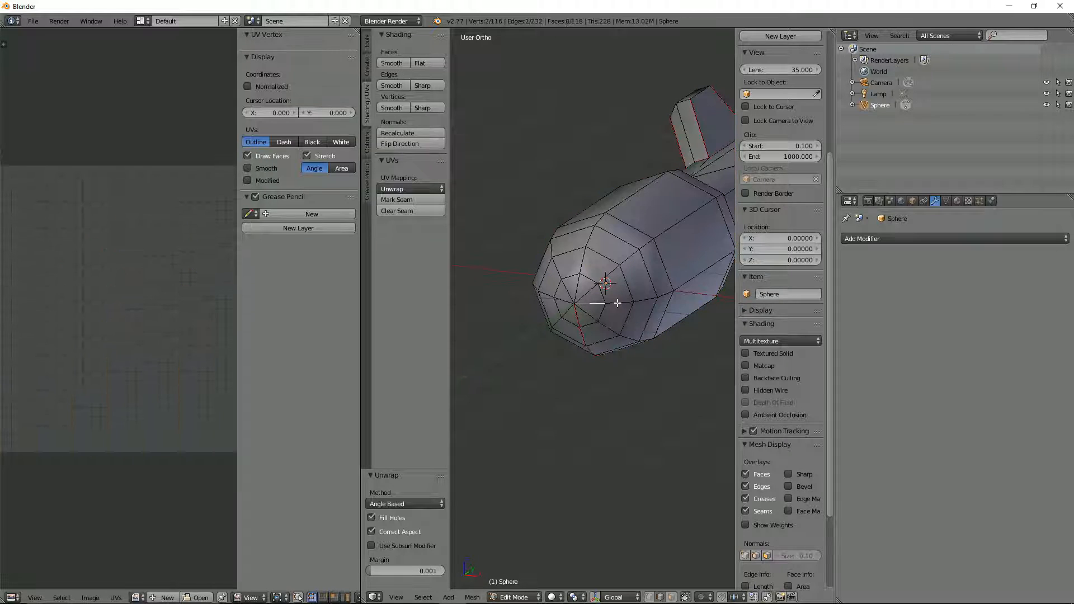
ctrl+right_click(635, 301)
ctrl+right_click(658, 294)
middle_drag(653, 294, 688, 314)
ctrl+right_click(618, 295)
ctrl+right_click(611, 291)
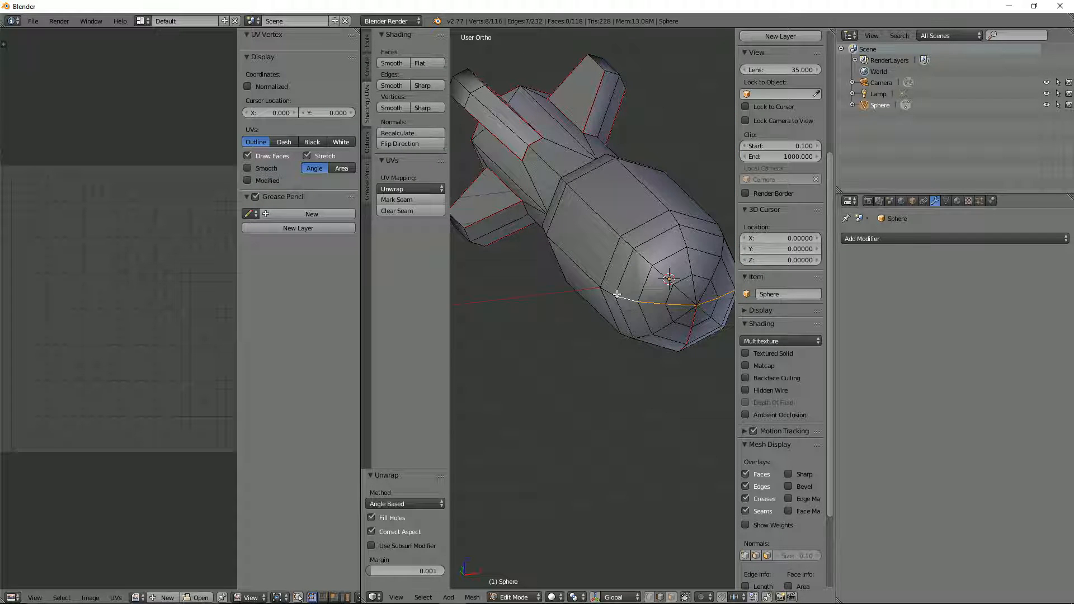
ctrl+right_click(603, 288)
middle_drag(603, 288, 675, 294)
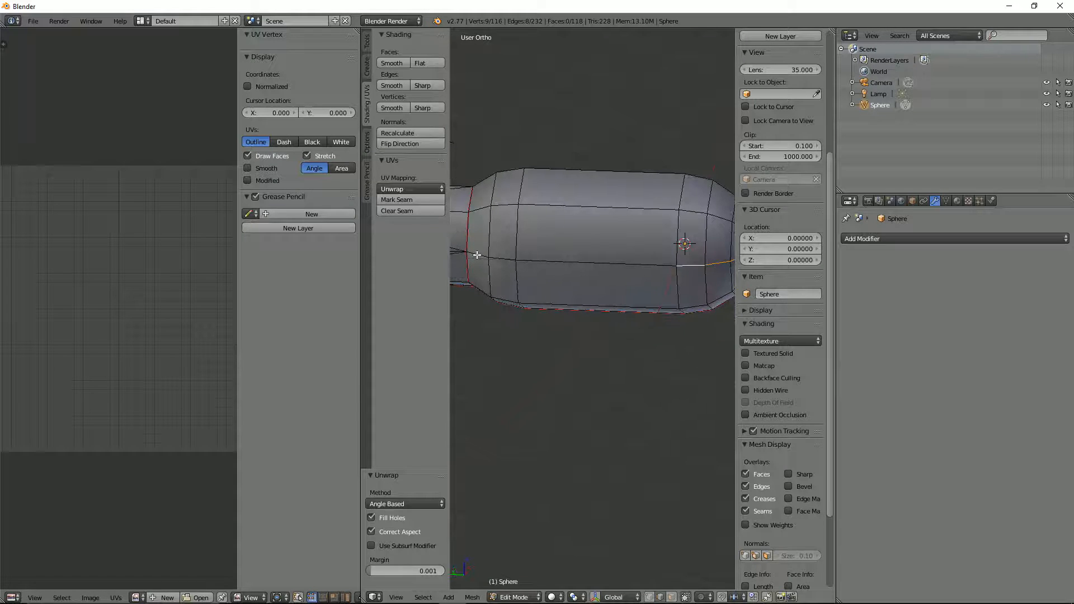
ctrl+right_click(494, 253)
middle_drag(556, 258, 755, 321)
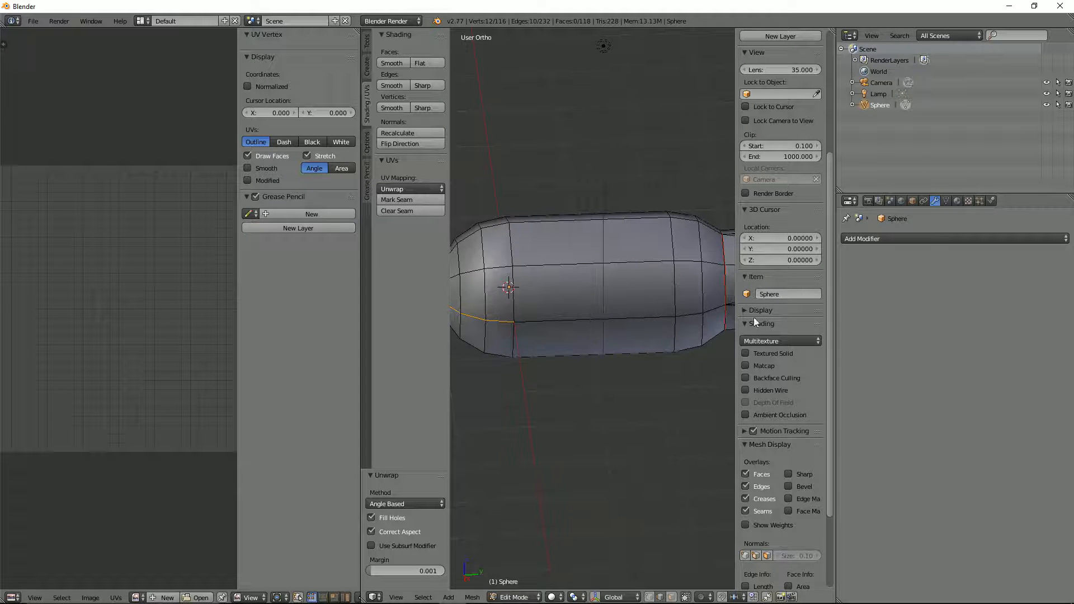
ctrl+right_click(720, 306)
key(ctrl+e)
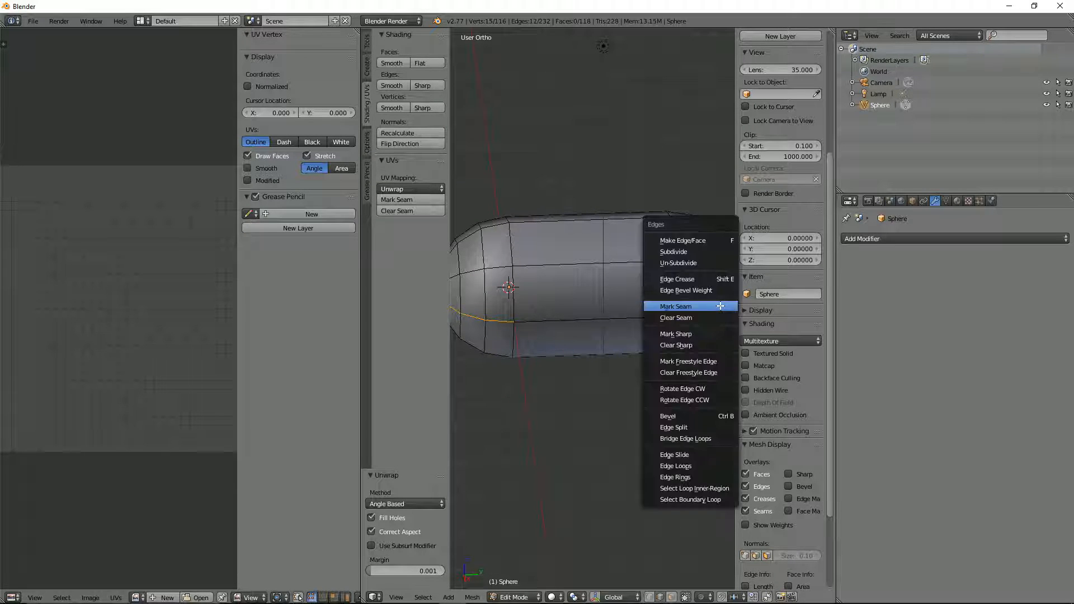
click(720, 306)
Step: Unwrap the whole mesh again using the added side seams and check the resulting UV layout
key(a)
key(u)
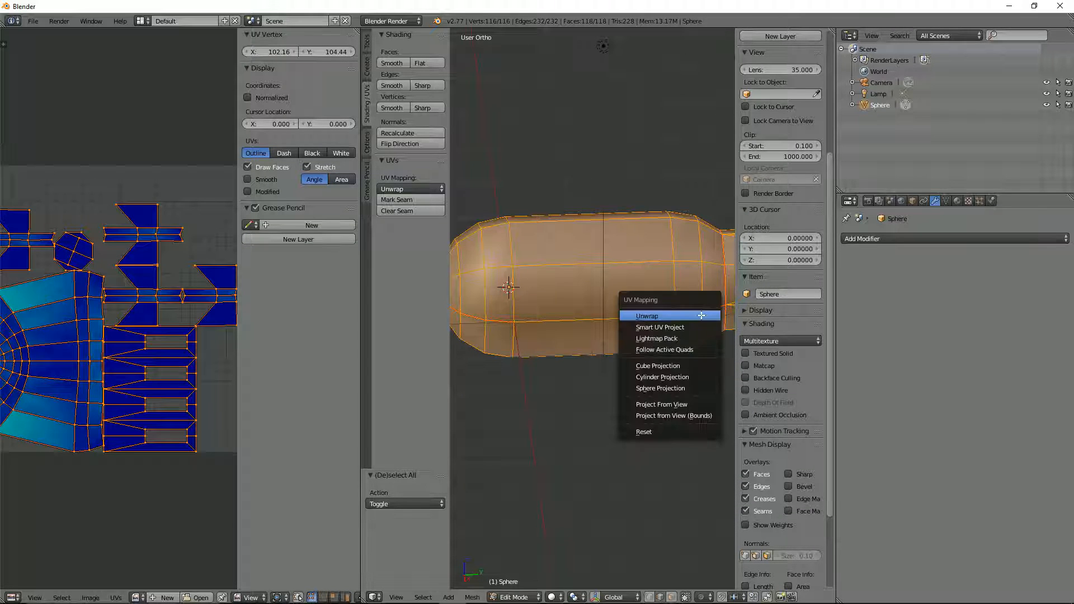
click(701, 314)
scroll(234, 314, down, 2)
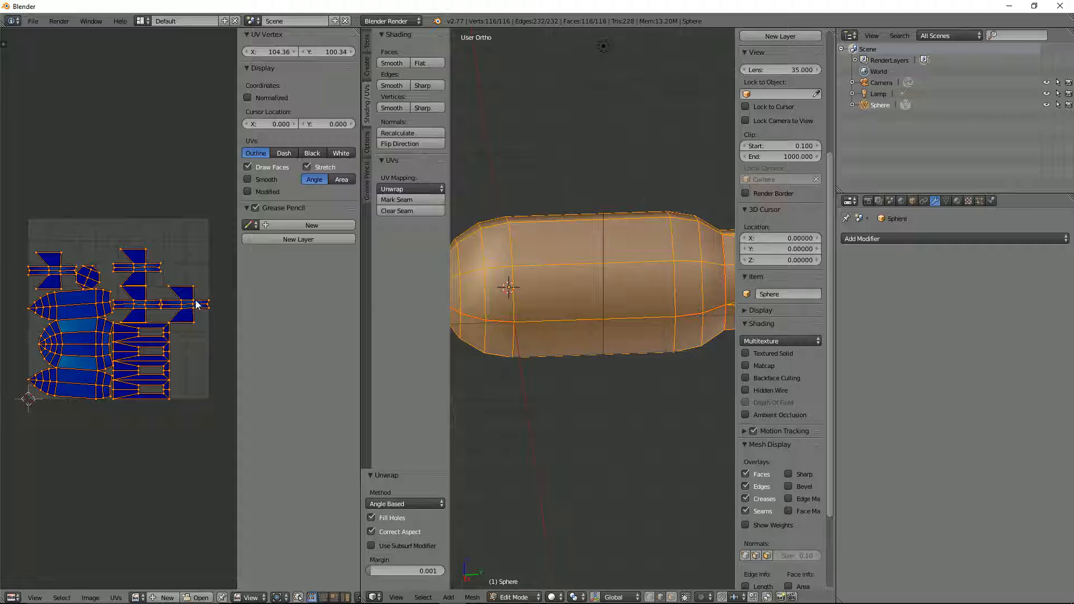
scroll(111, 301, up, 2)
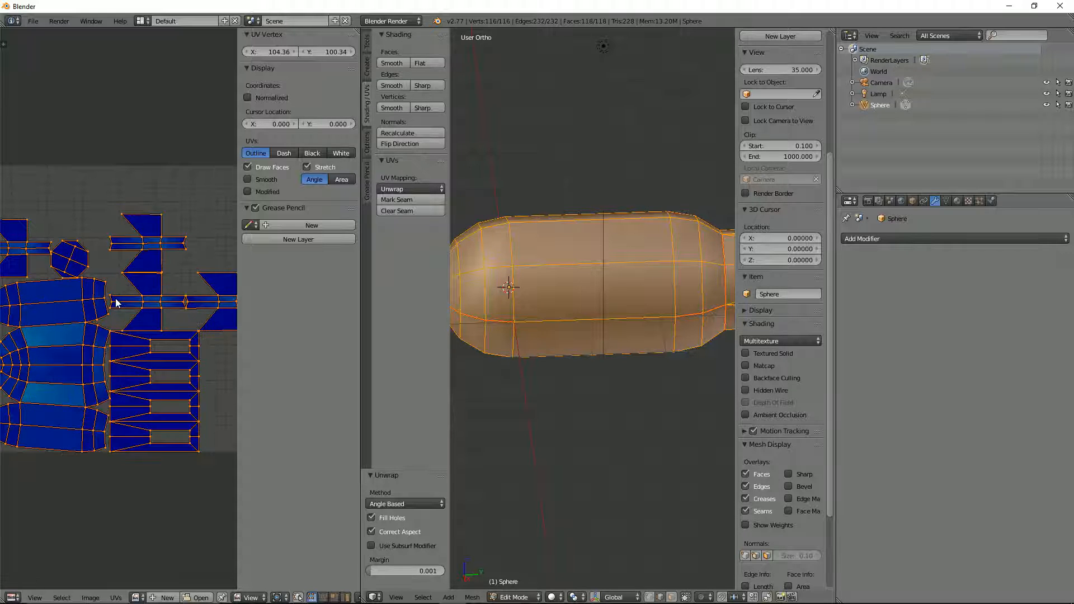
scroll(117, 302, down, 2)
scroll(489, 311, down, 3)
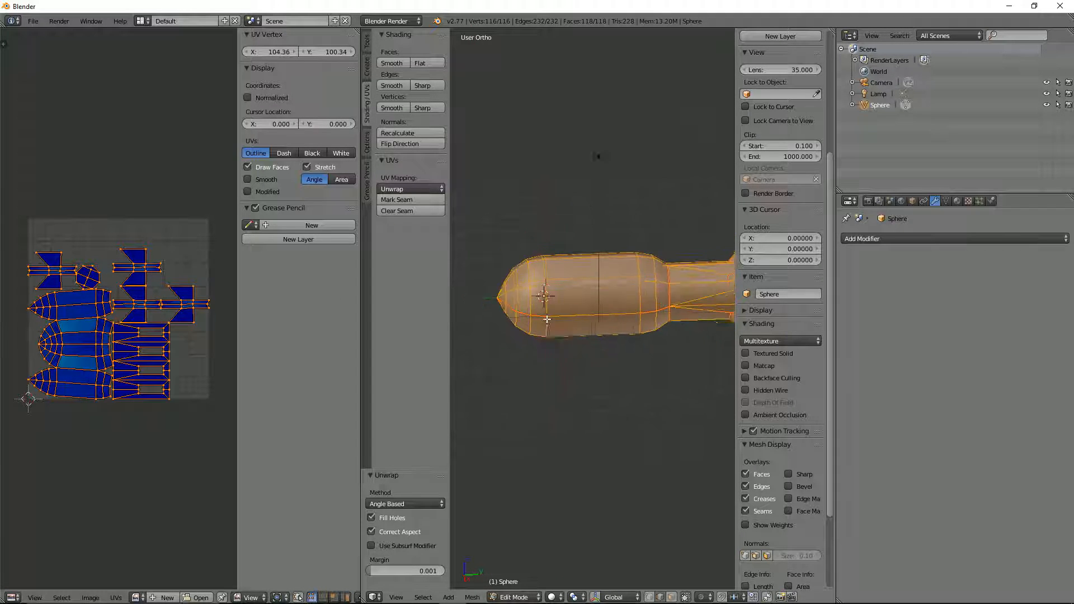
scroll(546, 319, down, 1)
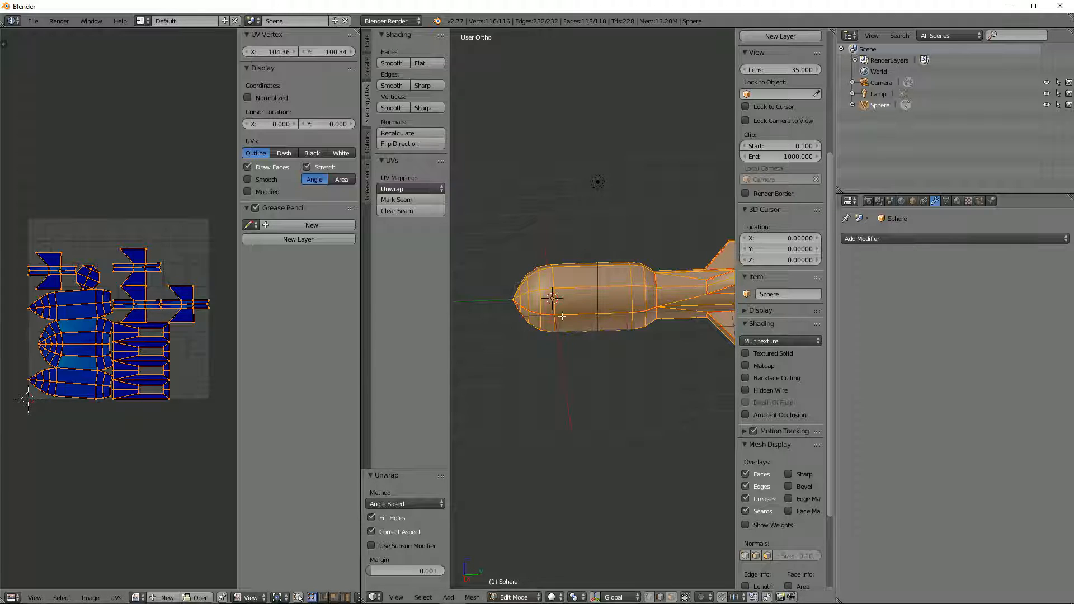
Step: Create a blank 256 × 256 px image named missile_diffuse without alpha for the UV layout
click(168, 598)
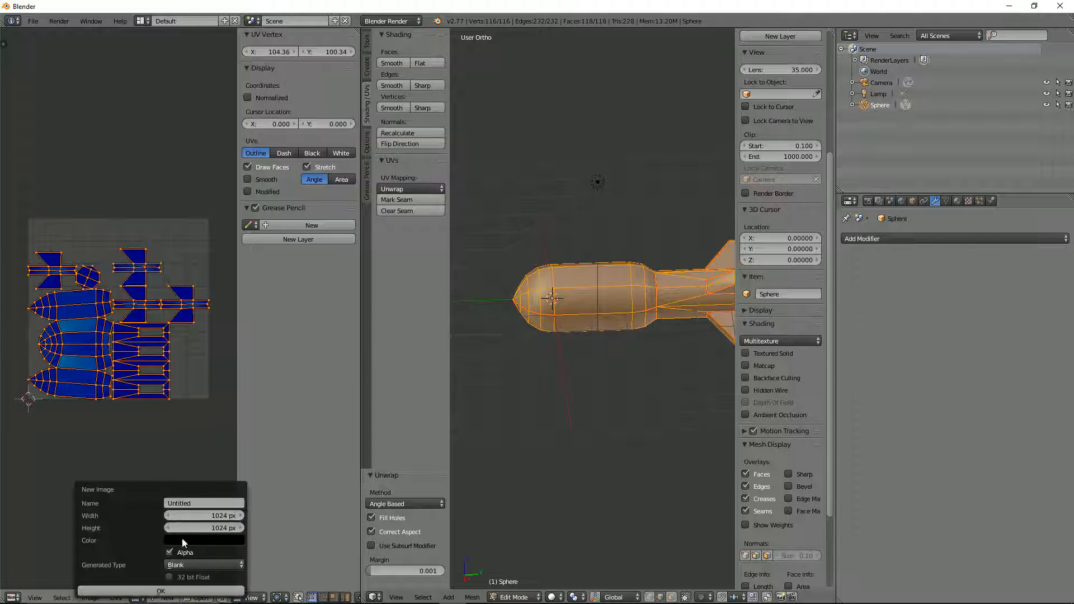
click(194, 502)
text(ti)
text(_diffuse)
key(Tab)
text(256)
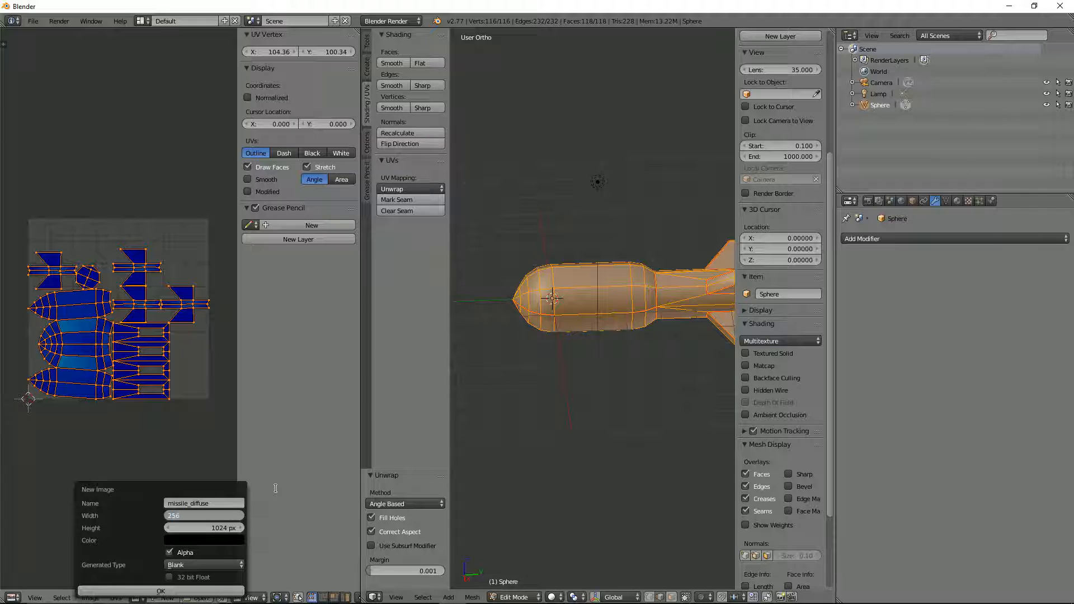
key(Tab)
text(256)
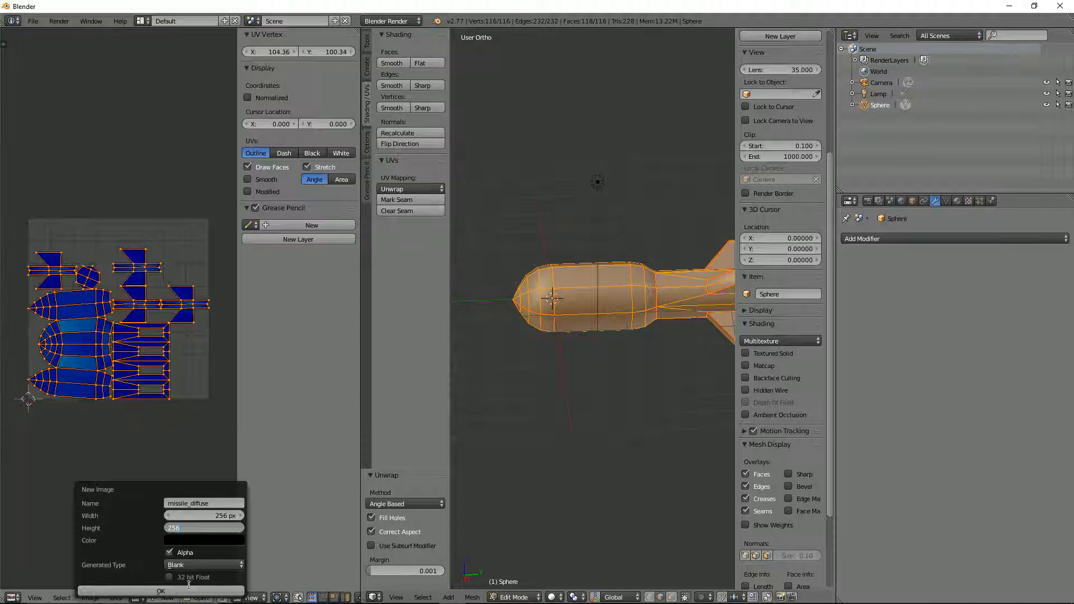
key(Return)
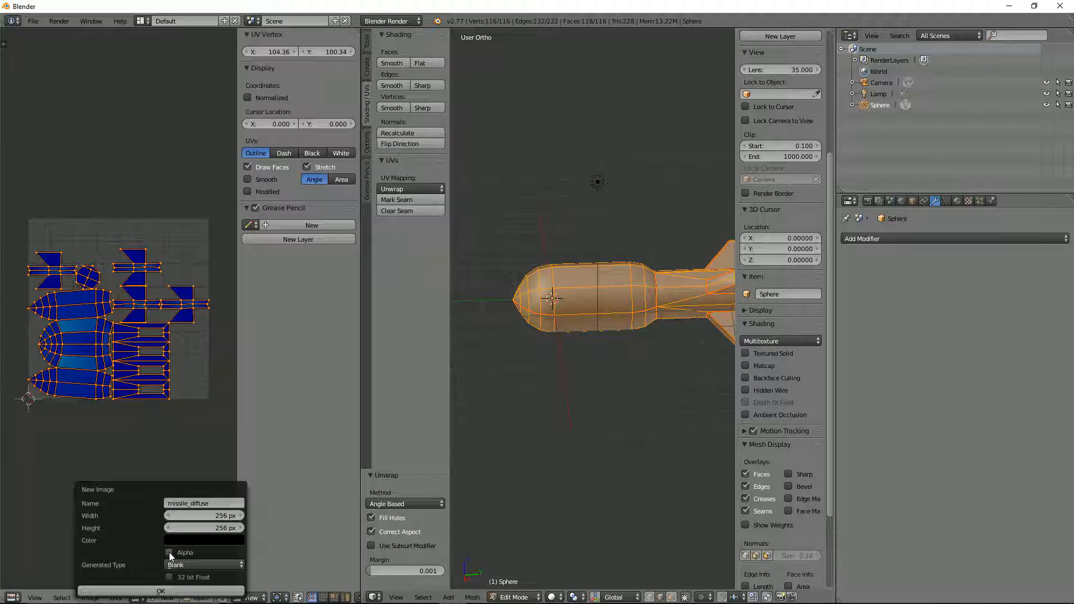
click(173, 590)
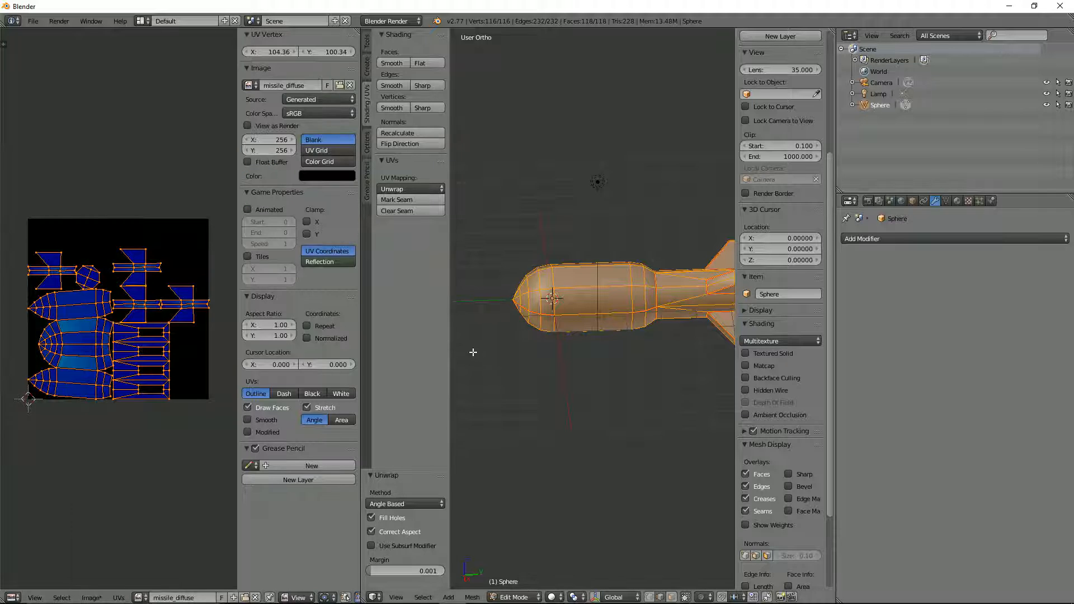
scroll(559, 313, up, 2)
scroll(662, 297, down, 1)
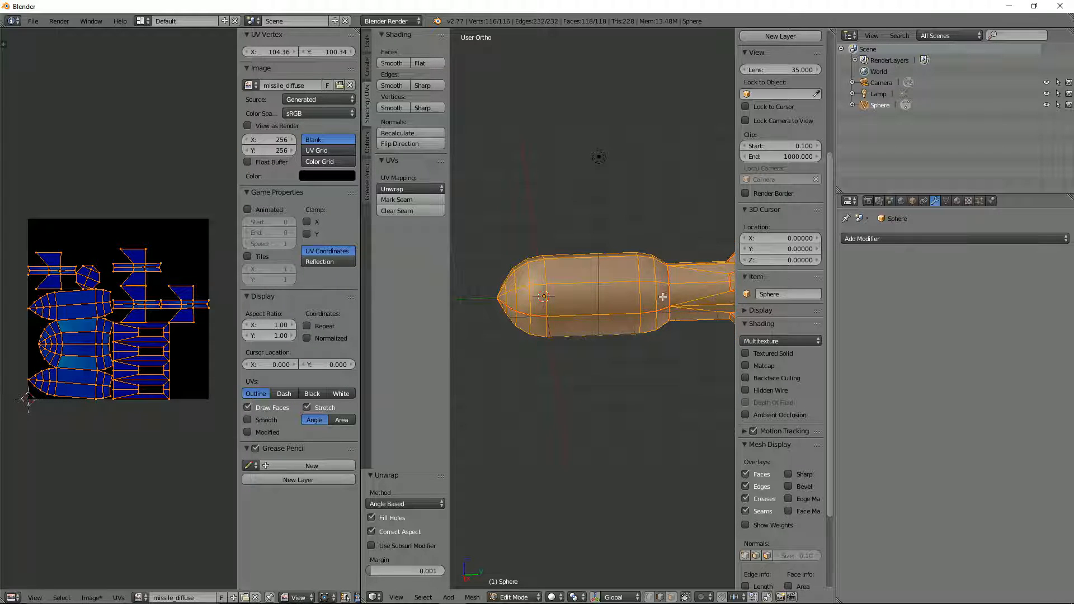
scroll(649, 297, down, 2)
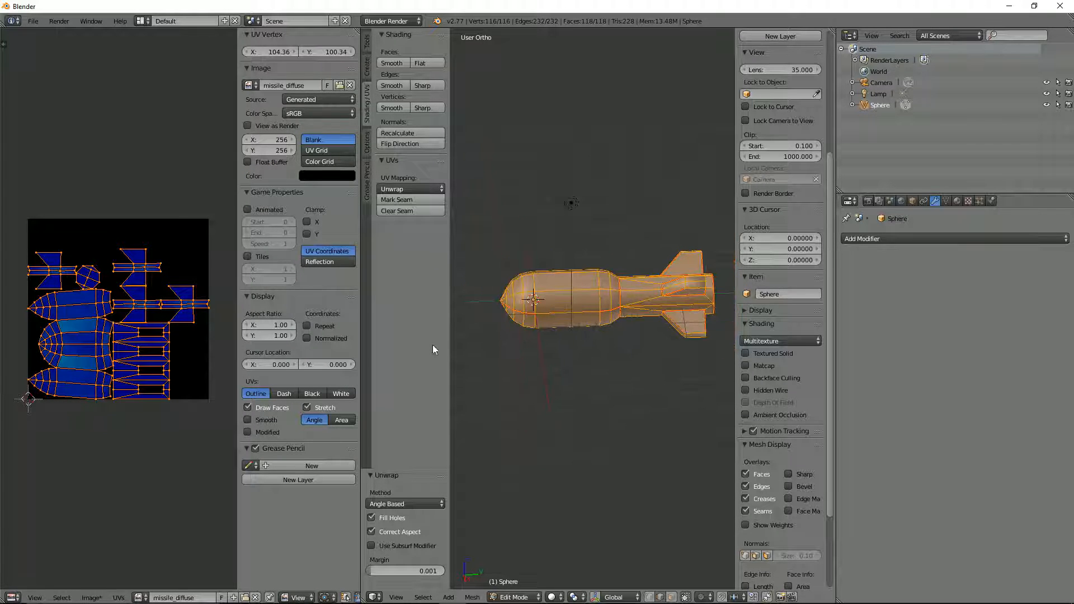
scroll(567, 329, up, 1)
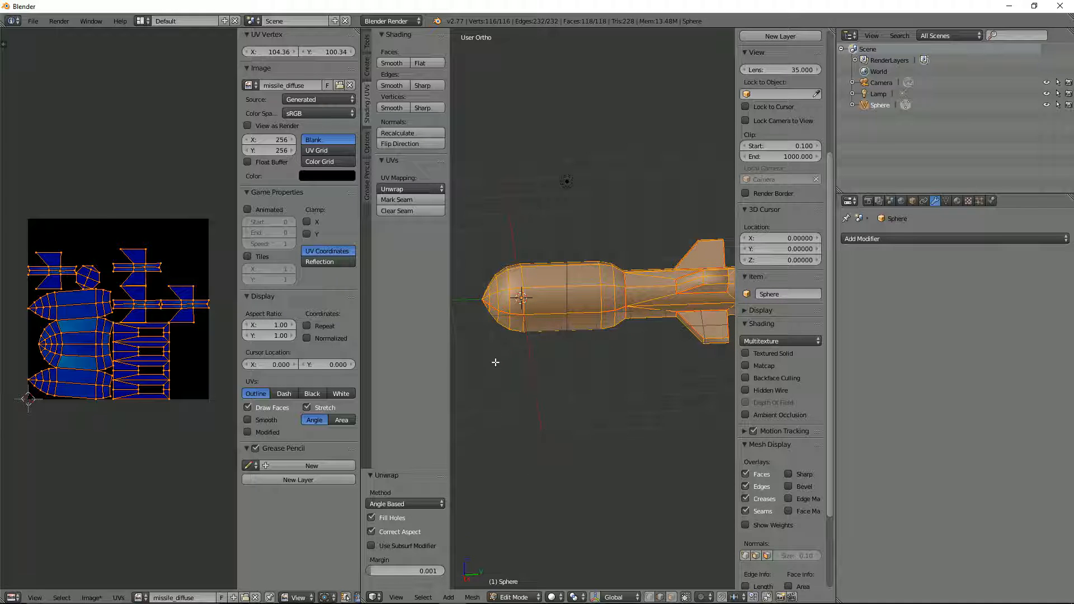
middle_drag(531, 311, 575, 337)
scroll(573, 332, up, 2)
scroll(575, 332, down, 2)
middle_drag(508, 340, 517, 336)
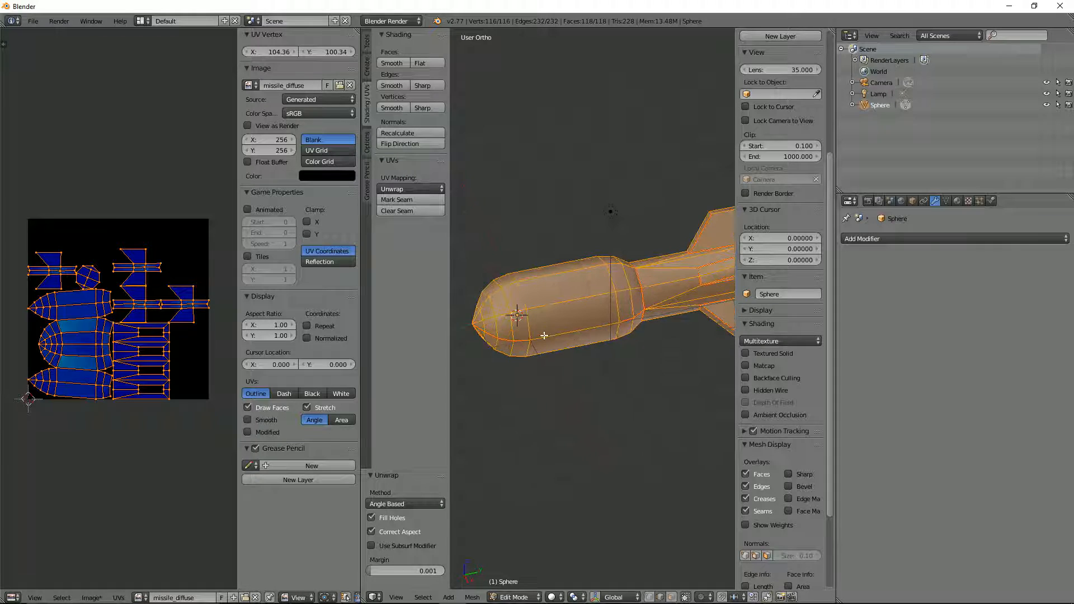
Step: Add a new material to the bomb and name it White
click(958, 204)
click(894, 289)
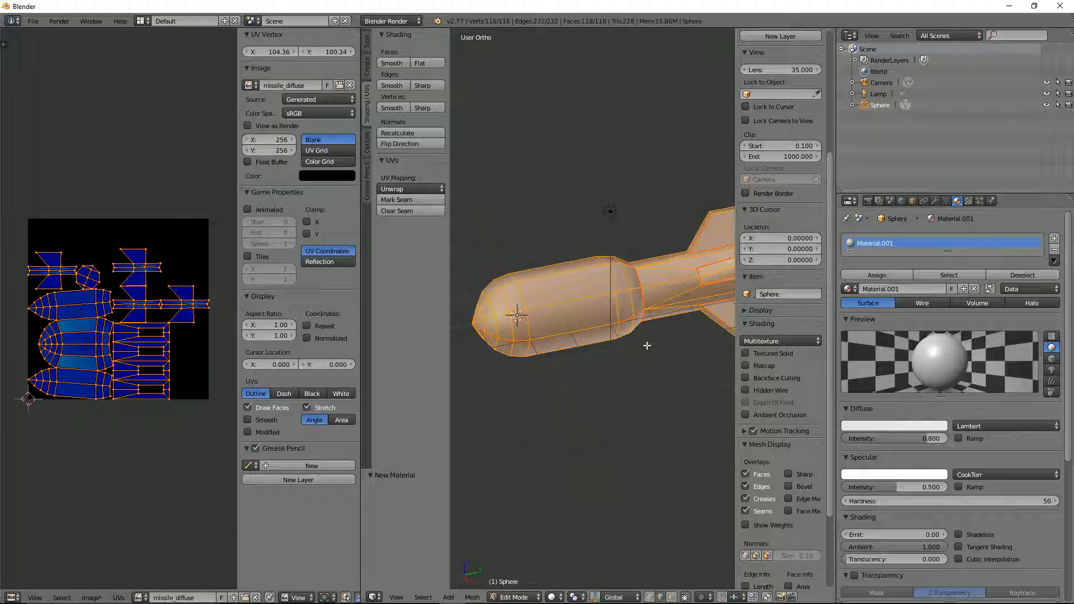
click(875, 289)
text(wh)
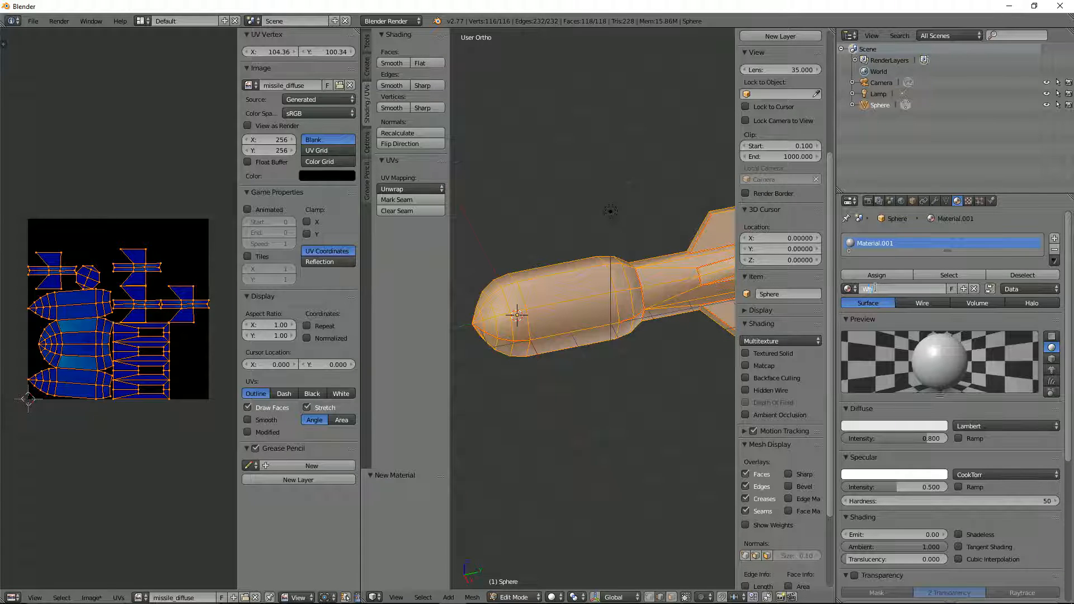
text(ite)
key(Return)
Step: Add a second material slot with a new material named Red
click(1052, 239)
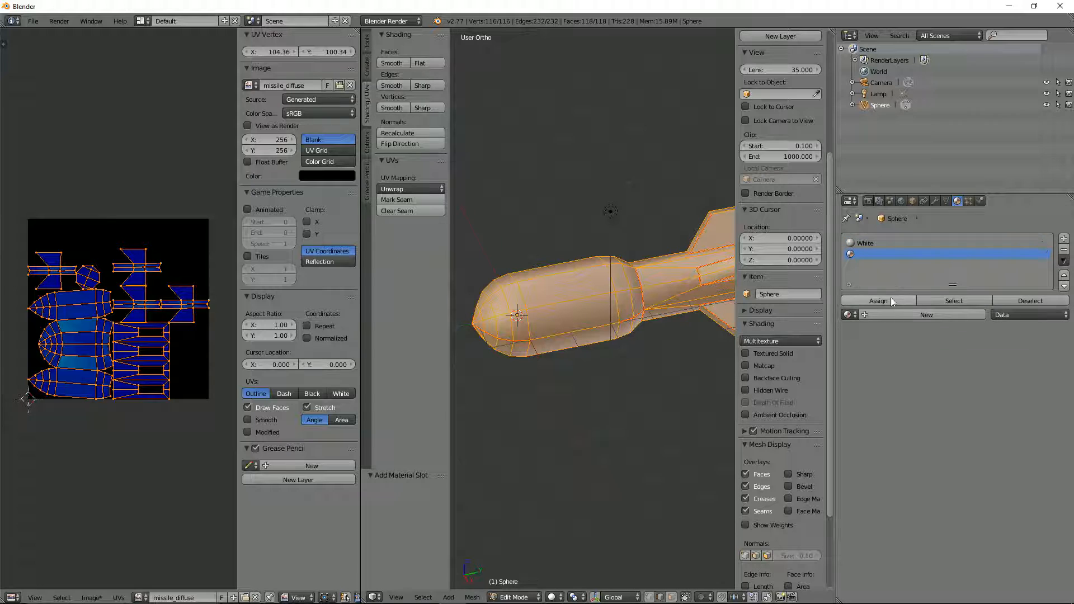
click(892, 315)
click(883, 314)
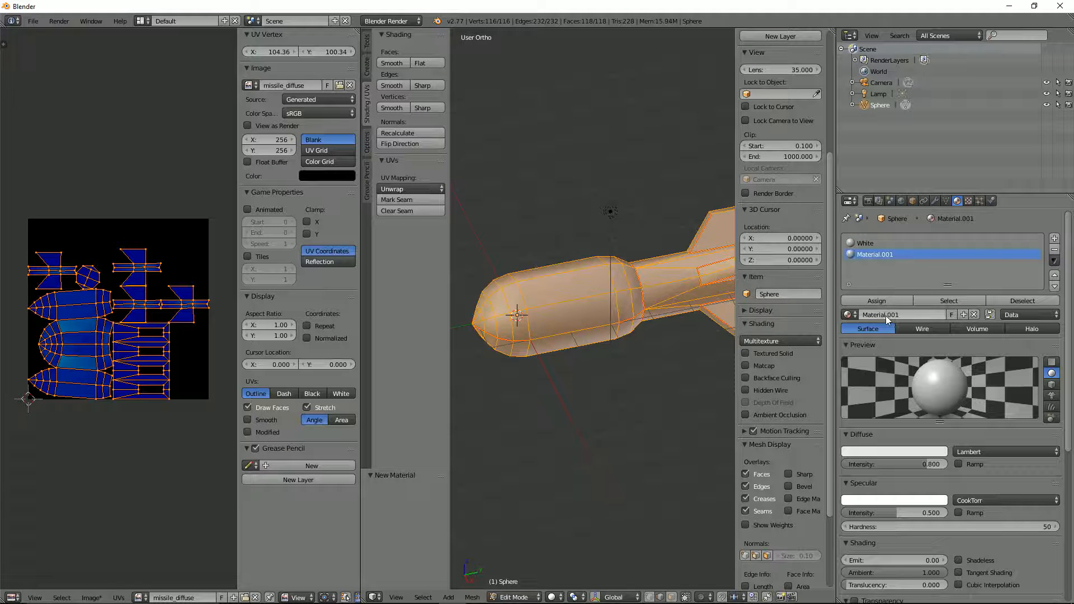
text(Read)
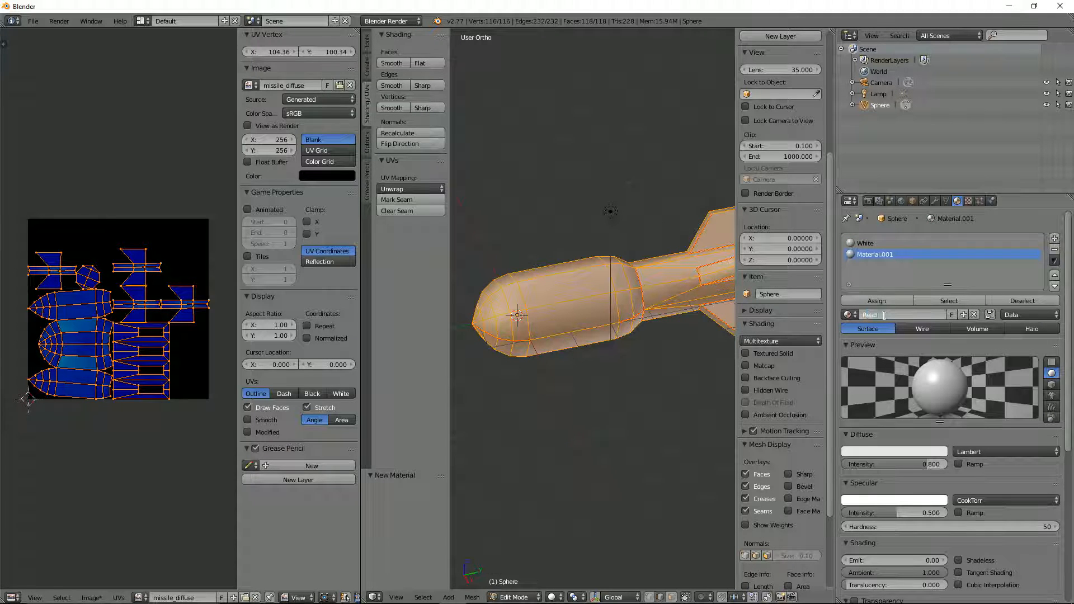
key(Return)
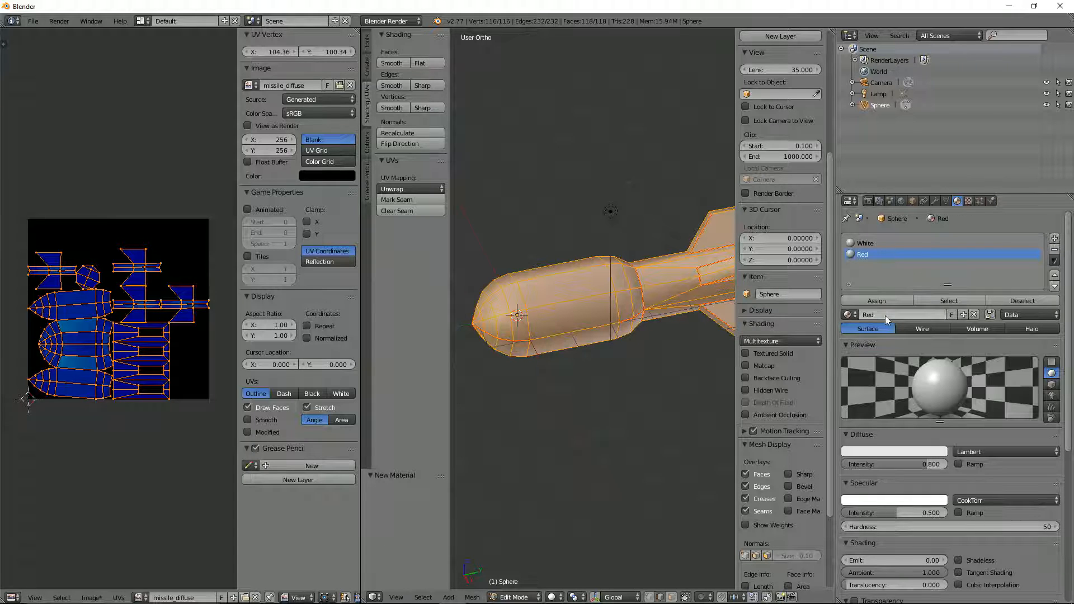
Step: Switch to face selection and select all faces of the bomb's rounded nose, including the tip
key(ctrl+Tab)
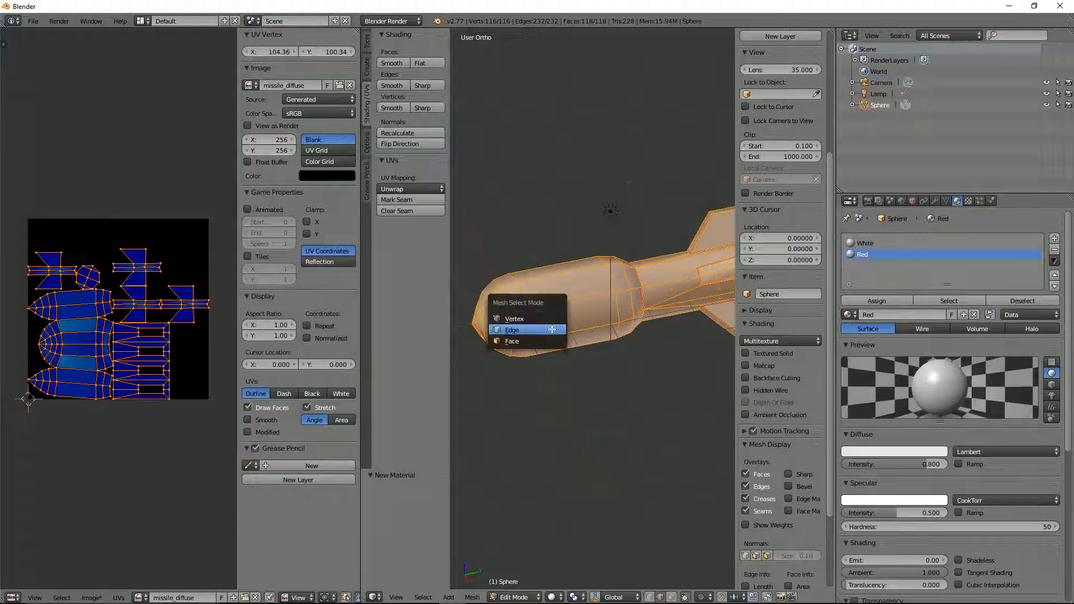
click(549, 340)
alt+right_click(517, 315)
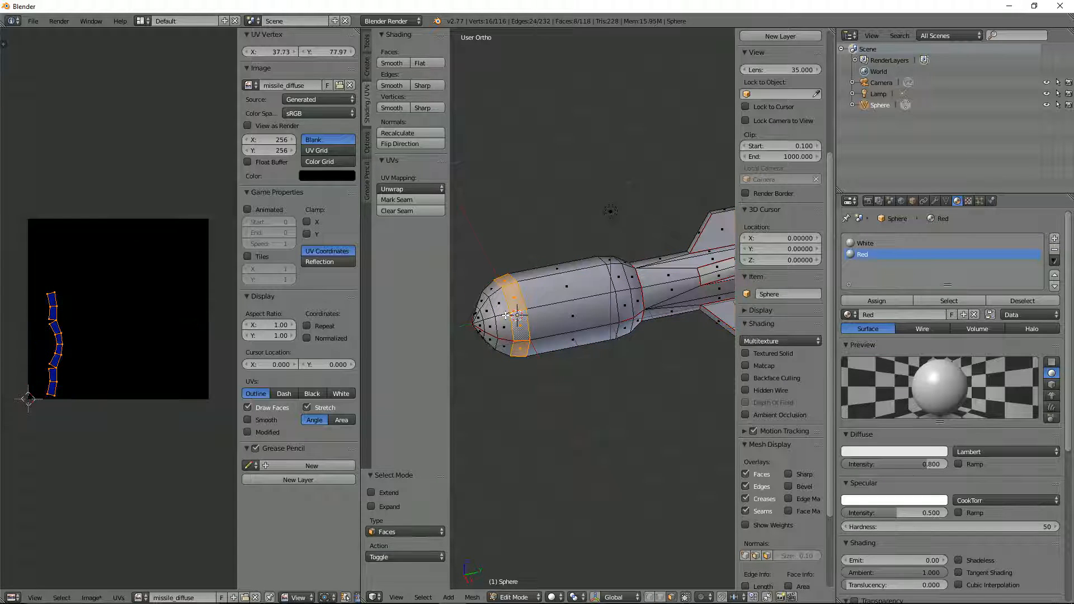
alt+shift+right_click(504, 316)
alt+shift+right_click(488, 320)
alt+shift+right_click(478, 324)
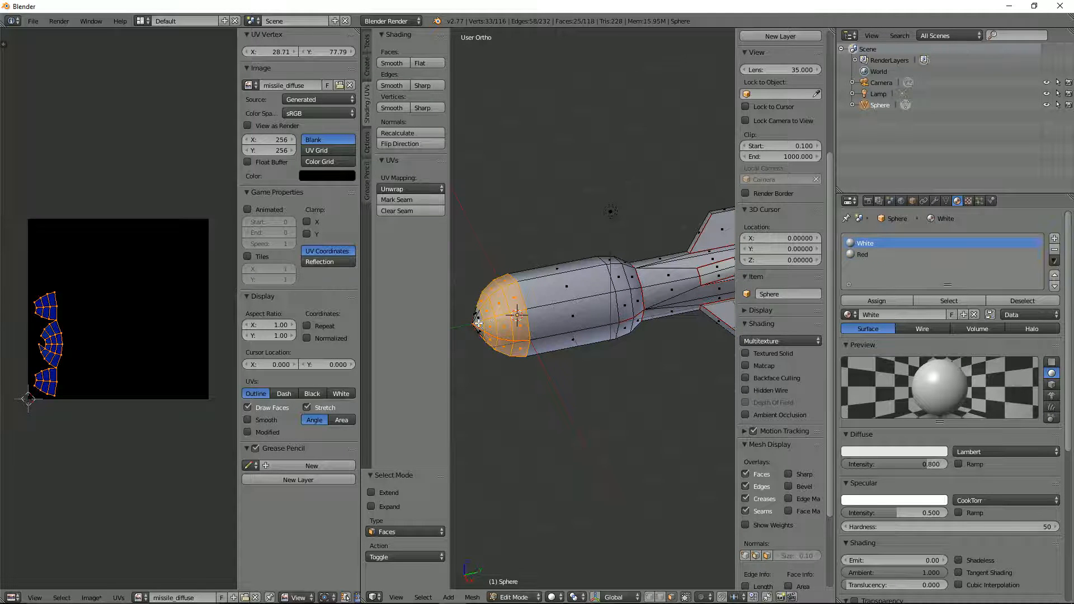
middle_drag(498, 314, 574, 284)
scroll(574, 284, up, 2)
key(c)
drag(573, 291, 575, 274)
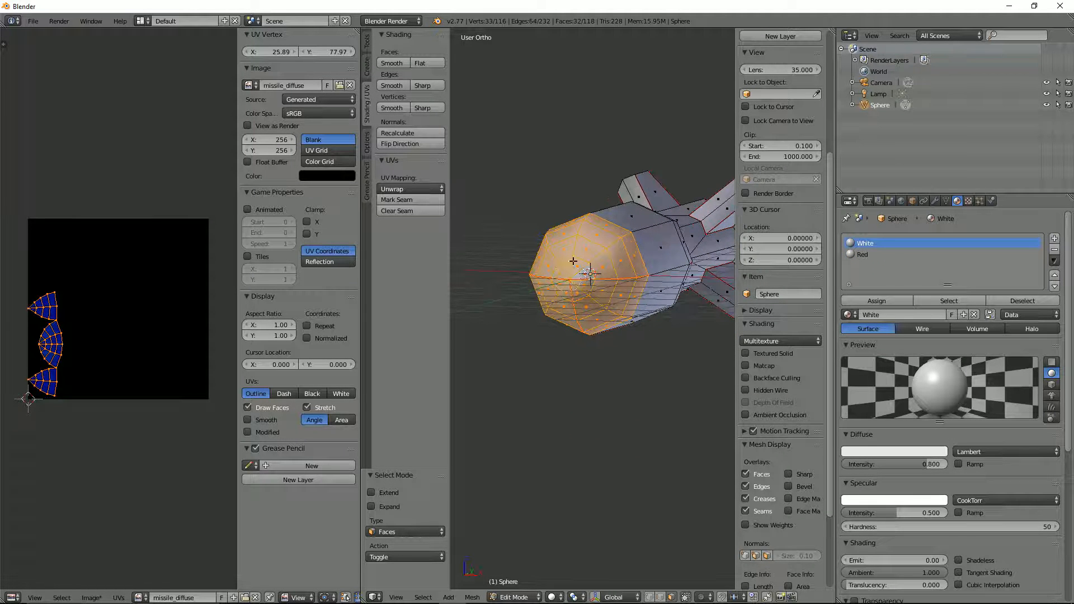
right_click(585, 277)
Step: Try to add the tail fin's faces to the selection with circle select, and undo that selection
scroll(593, 278, down, 1)
middle_drag(593, 279, 598, 300)
scroll(529, 316, down, 3)
scroll(551, 311, up, 3)
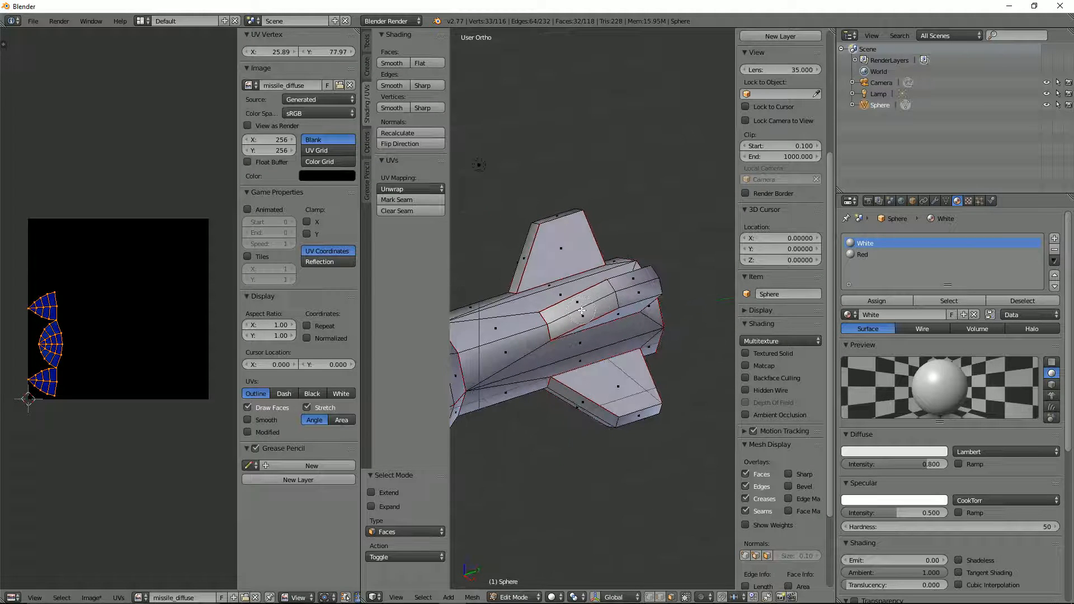
drag(584, 316, 619, 279)
click(620, 291)
click(626, 302)
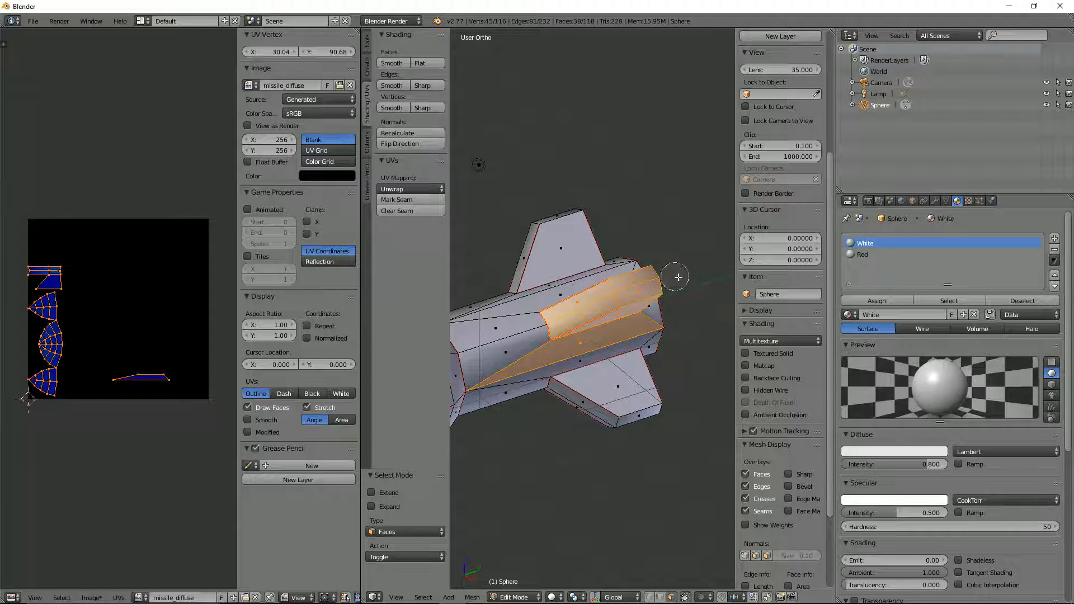
key(Escape)
key(ctrl+z)
Step: Select all four tail fins as linked face regions delimited by their seams
middle_drag(656, 257, 579, 250)
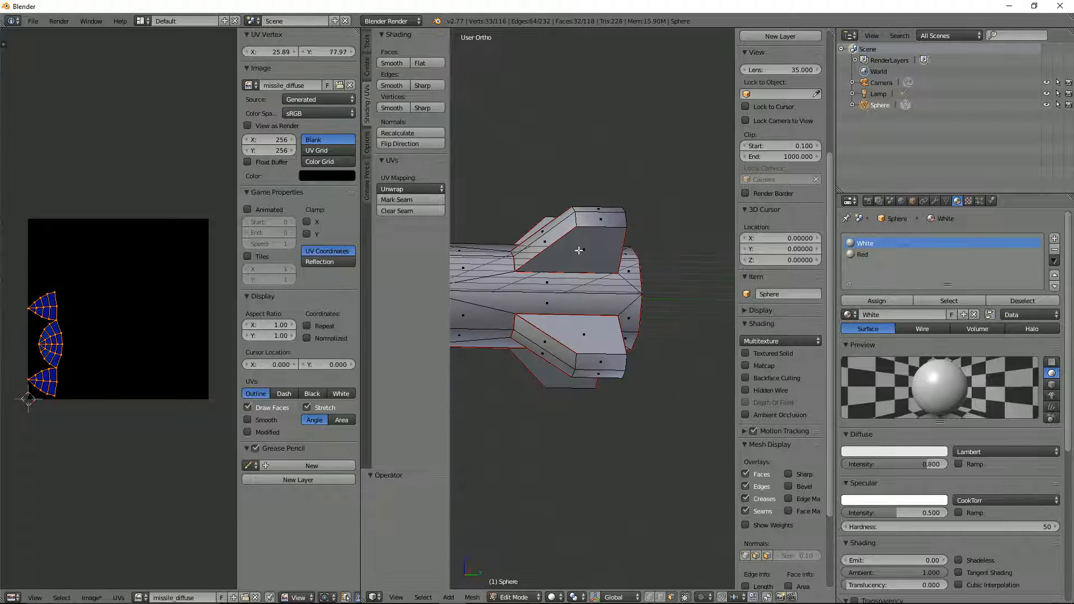
right_click(575, 249)
key(l)
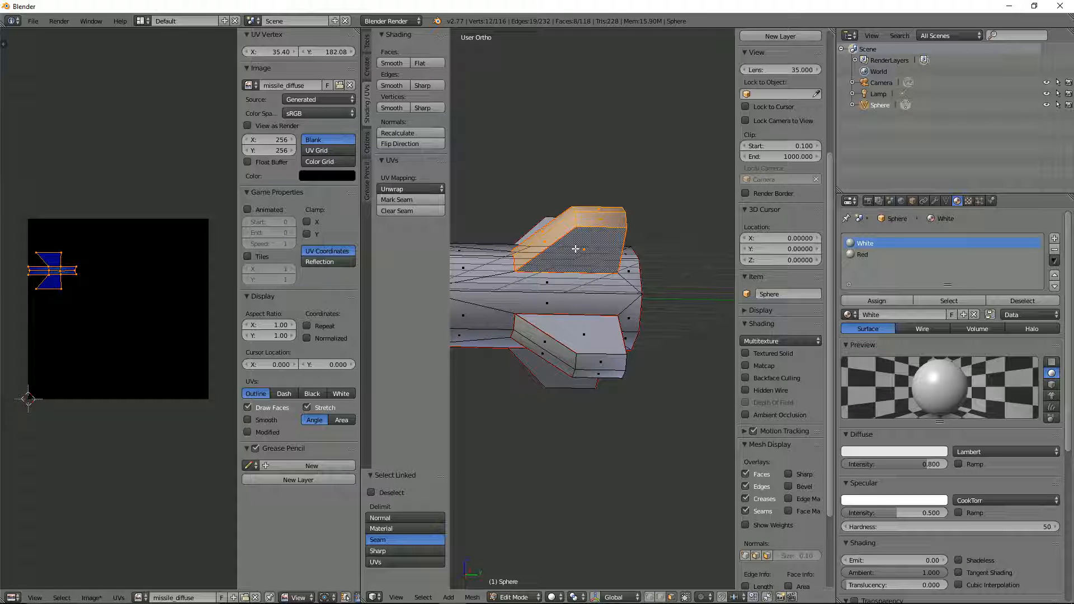
key(l)
middle_drag(584, 334, 621, 256)
key(l)
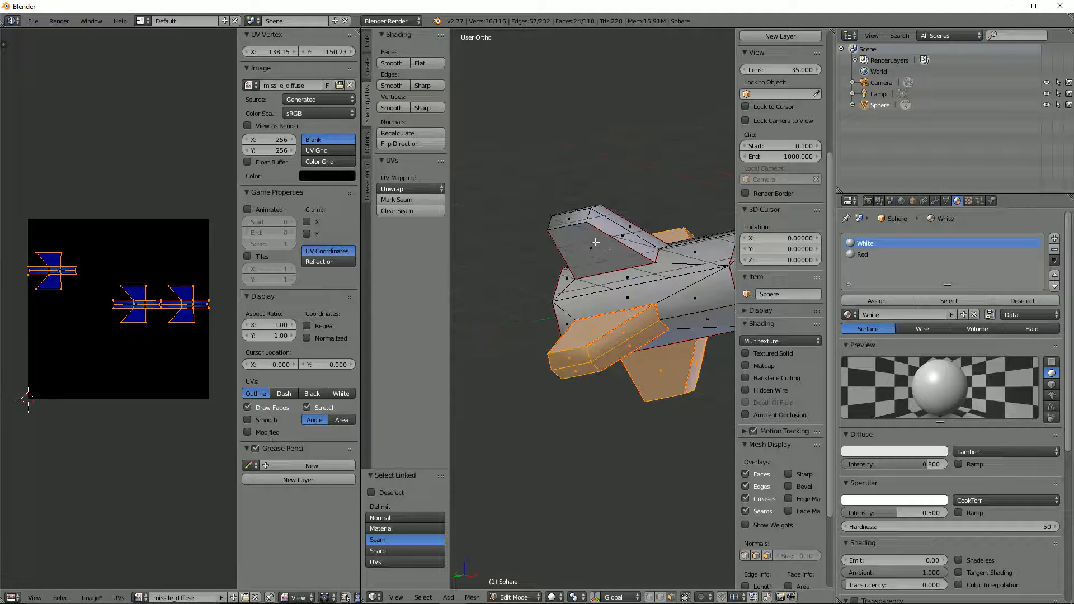
key(l)
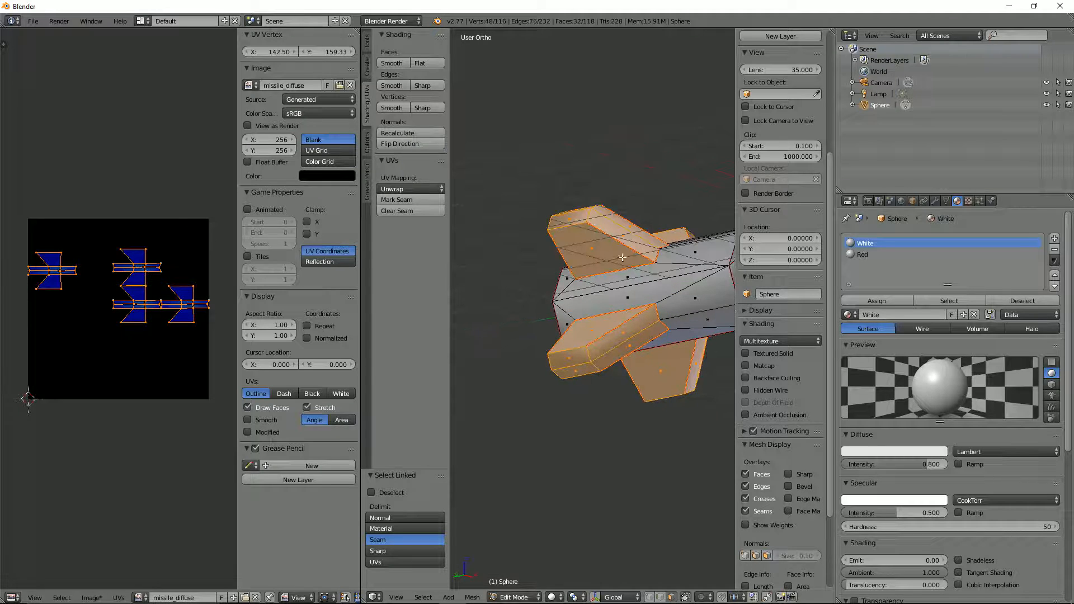
Step: Change the White material's diffuse color to red
click(887, 452)
drag(888, 340, 890, 385)
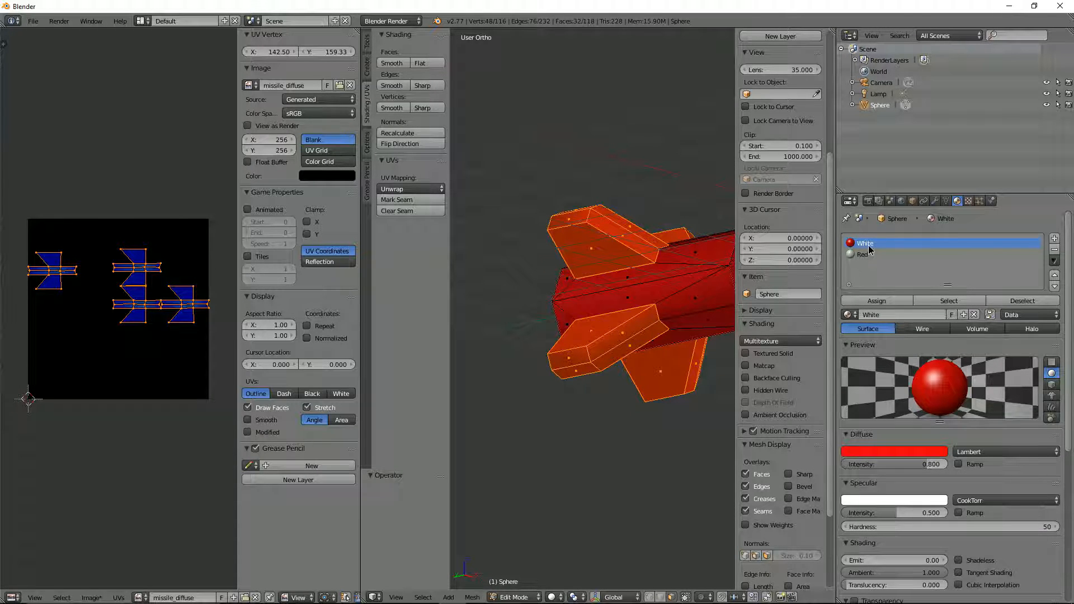
Step: Set the White material's diffuse color to pure white with R, G and B all at 1
click(874, 453)
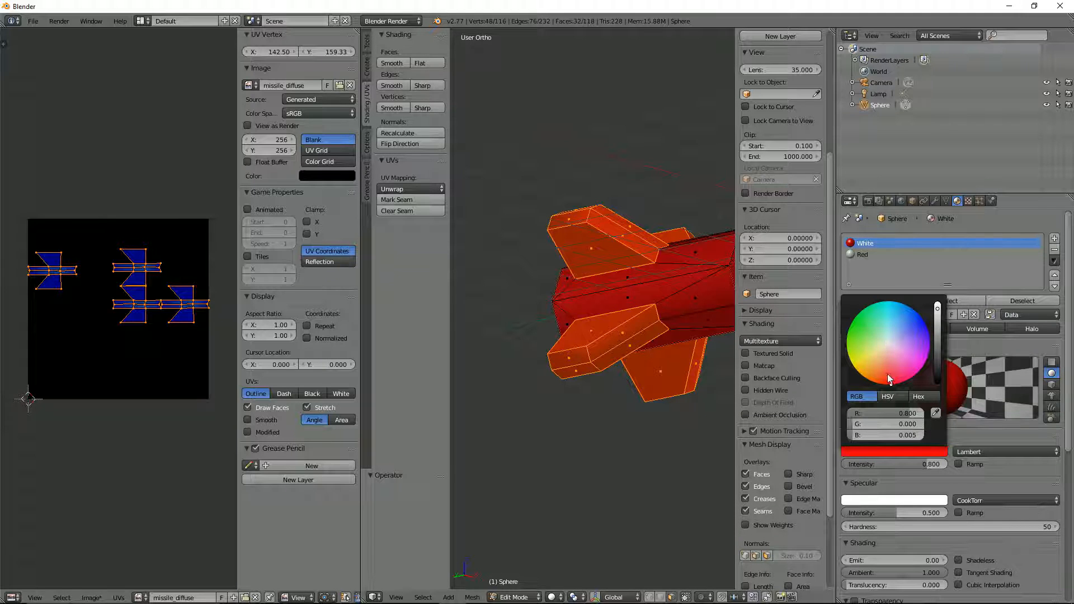
drag(887, 374, 888, 345)
click(905, 413)
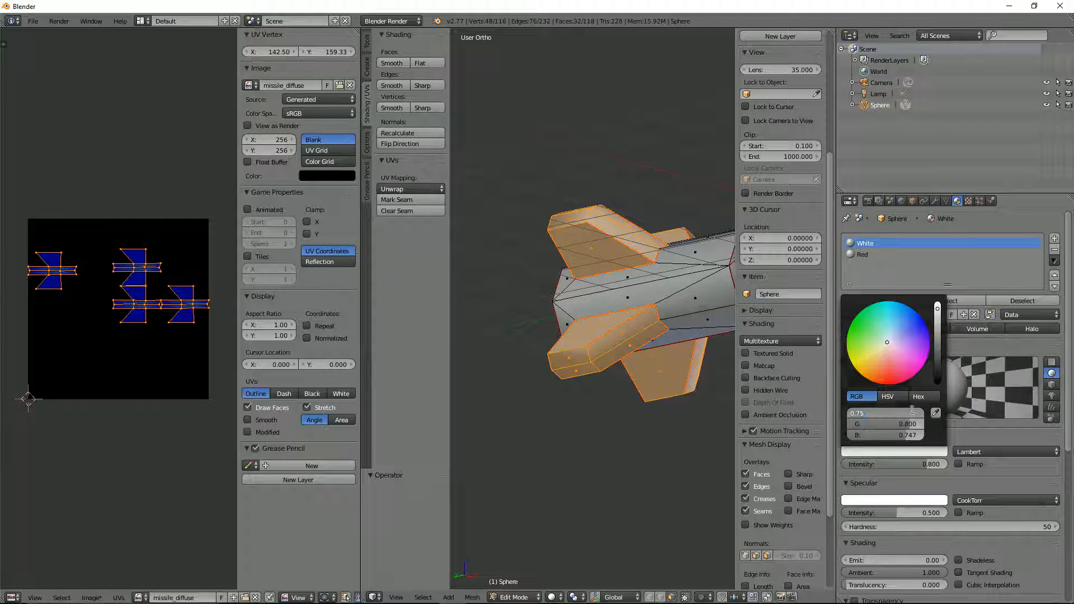
text(1)
key(Tab)
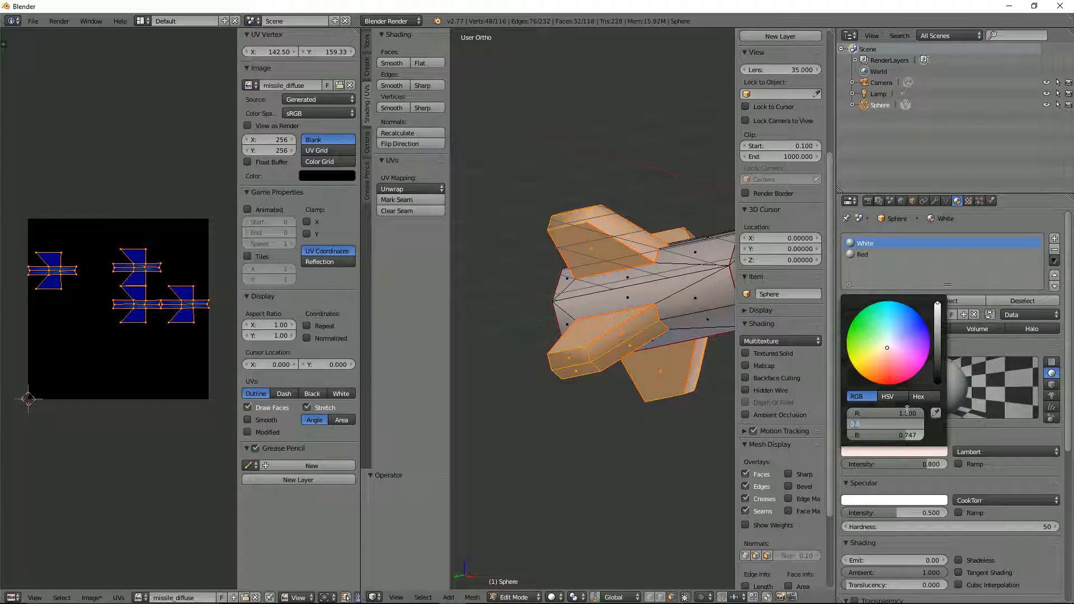
text(1)
key(Tab)
text(1)
key(Return)
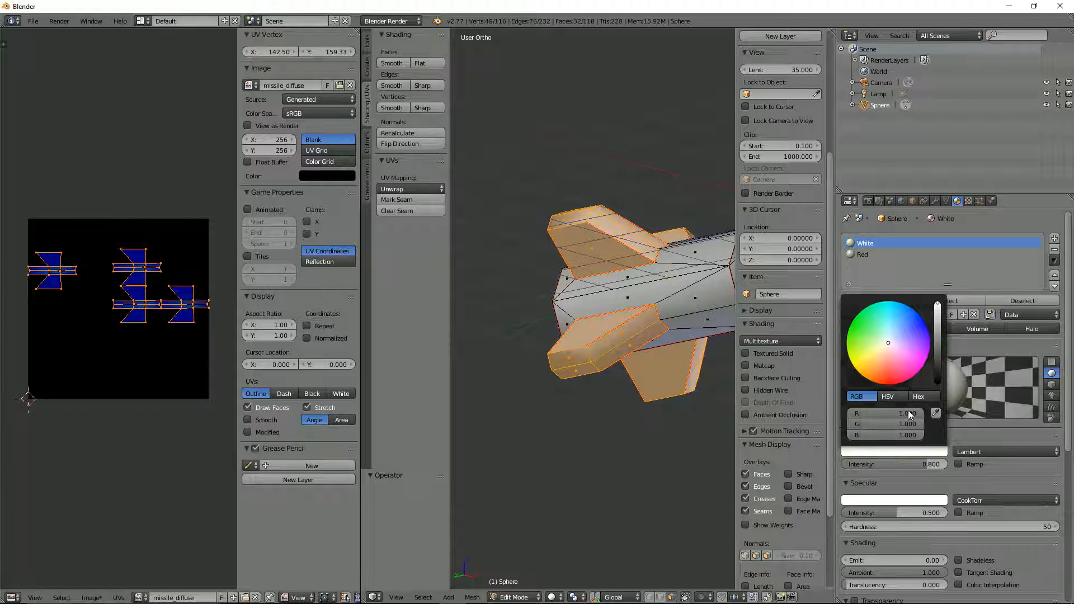
Step: Set the Red material's diffuse color to bright red and assign it to the selected tail fins
click(870, 254)
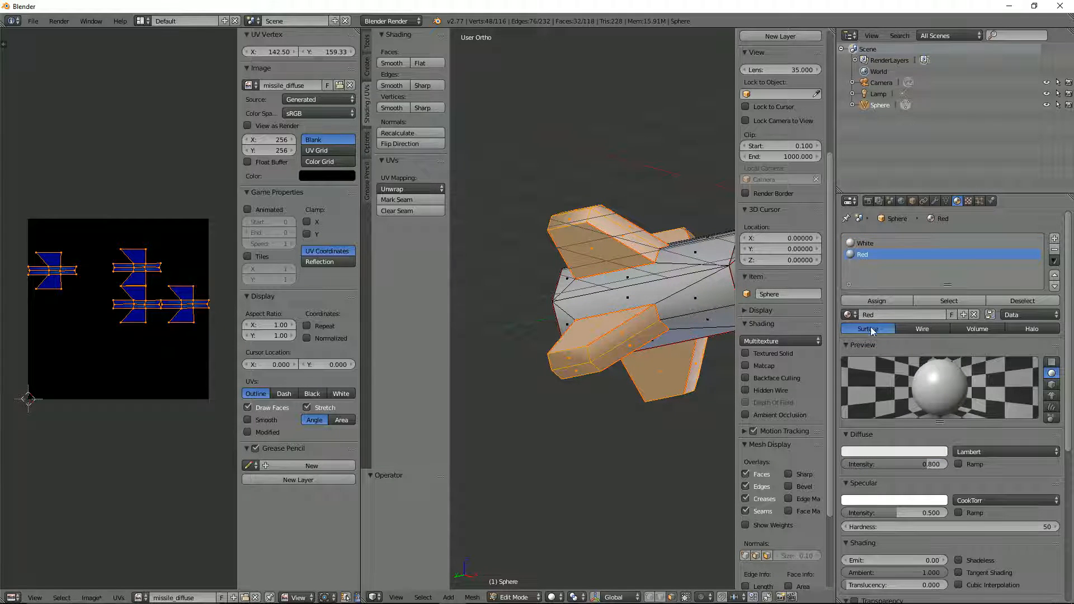
click(885, 451)
click(890, 380)
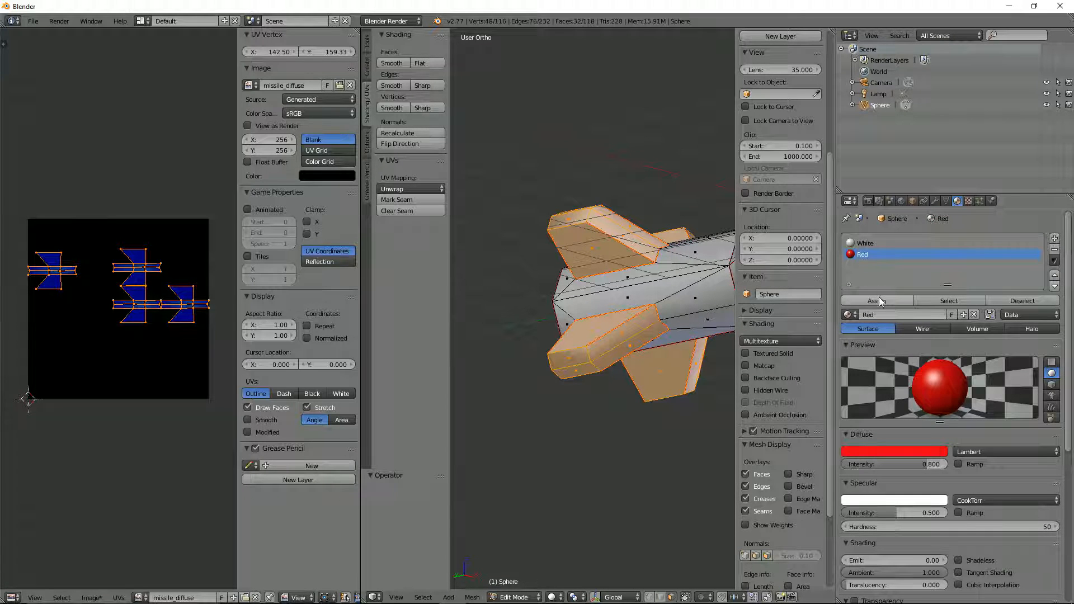
click(878, 301)
scroll(629, 293, down, 6)
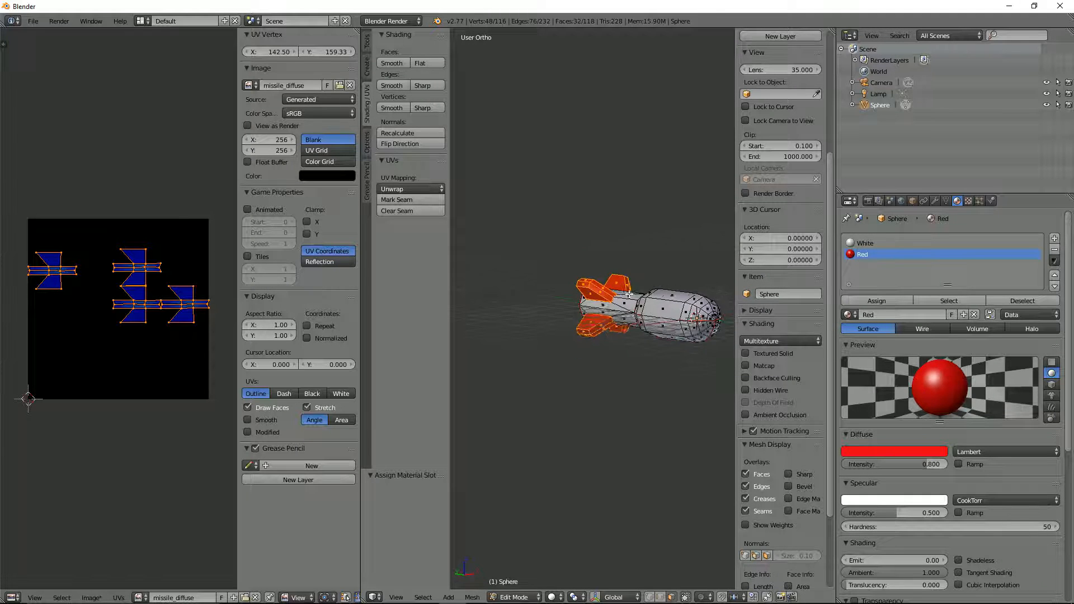
Step: Select the face rings of the nose and add the remaining tip faces so the whole nose is selected
scroll(629, 294, up, 7)
alt+right_click(664, 295)
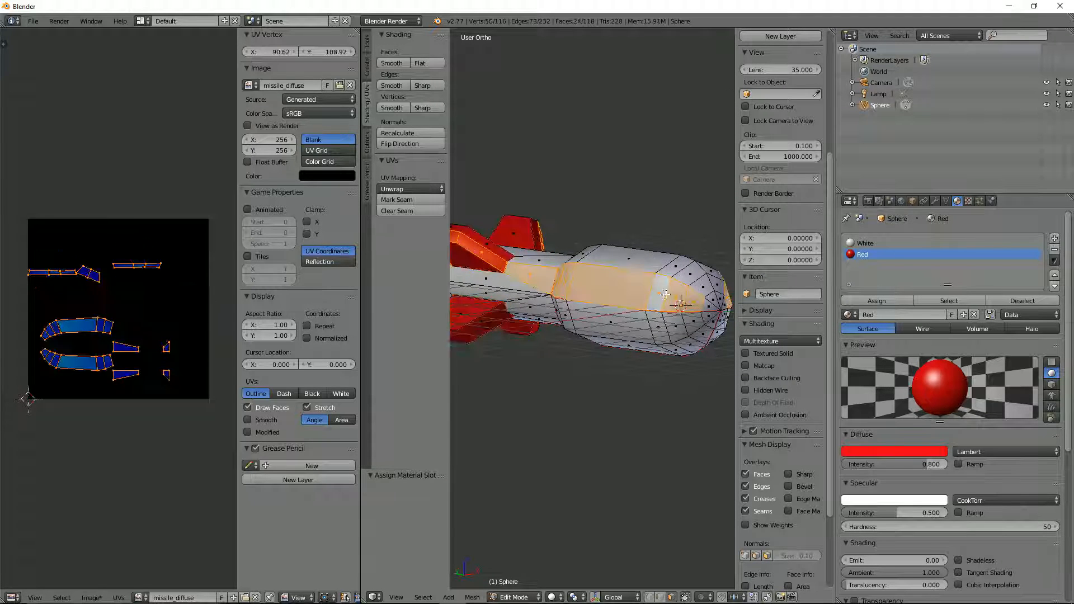
alt+right_click(665, 292)
alt+right_click(670, 269)
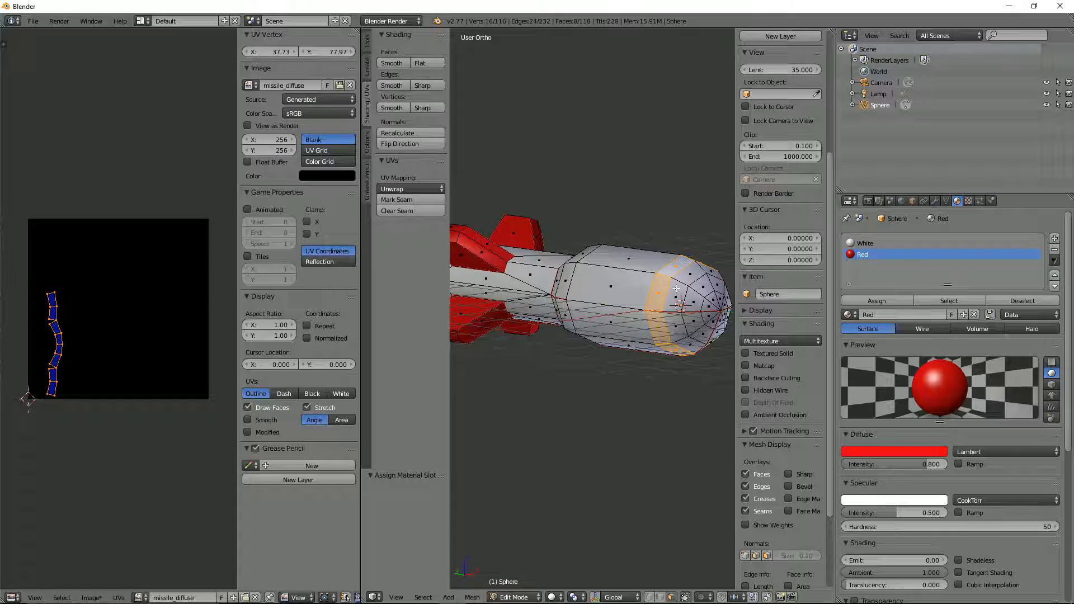
alt+shift+right_click(678, 289)
alt+shift+right_click(704, 301)
scroll(697, 301, down, 2)
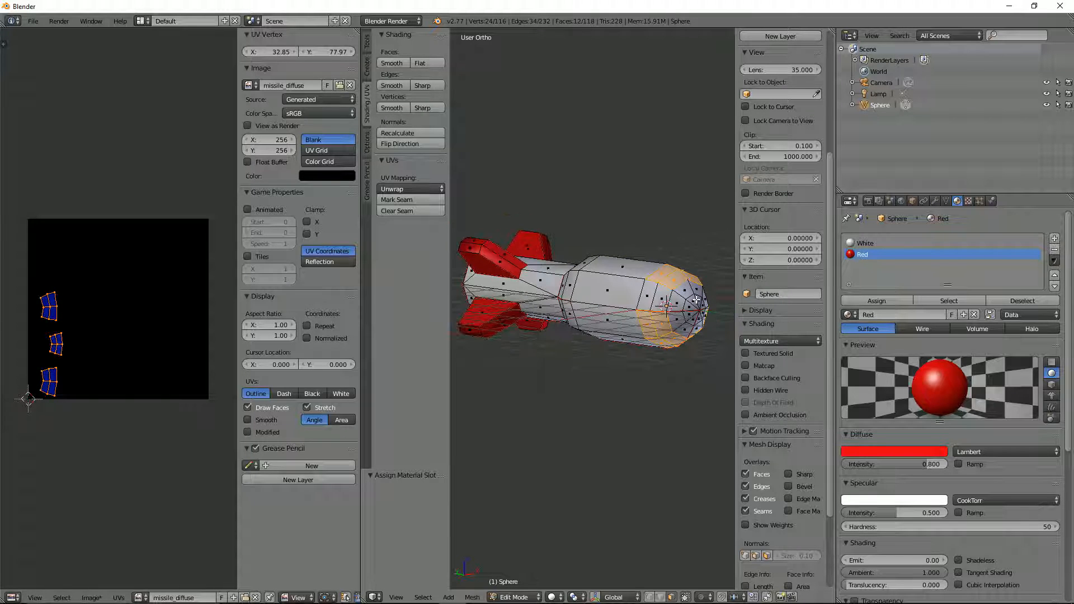
alt+shift+right_click(665, 296)
alt+shift+right_click(692, 316)
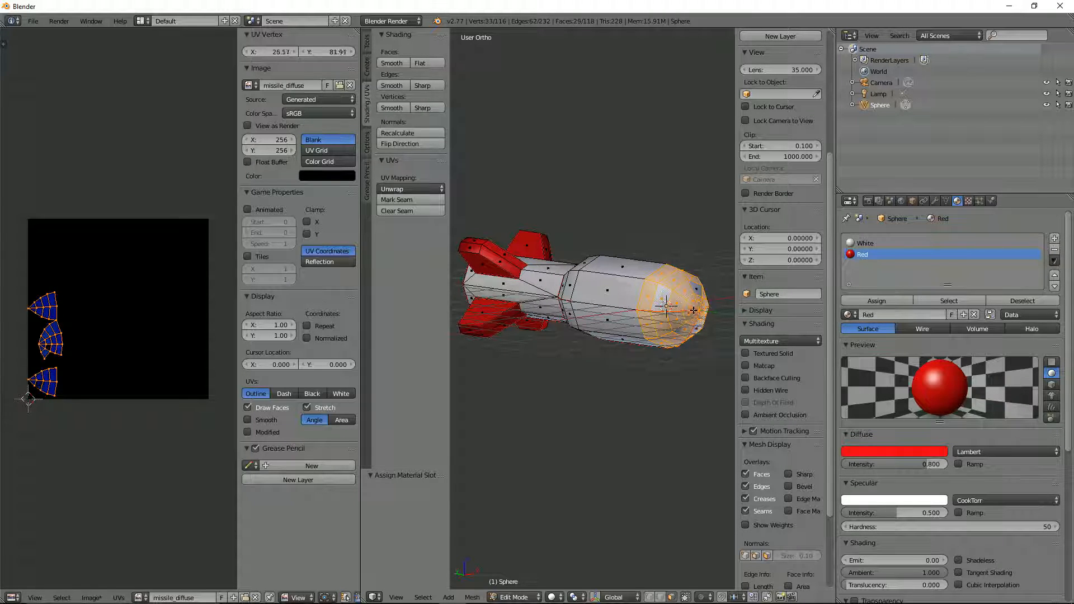
middle_drag(687, 313, 587, 277)
shift+right_click(573, 302)
shift+right_click(586, 302)
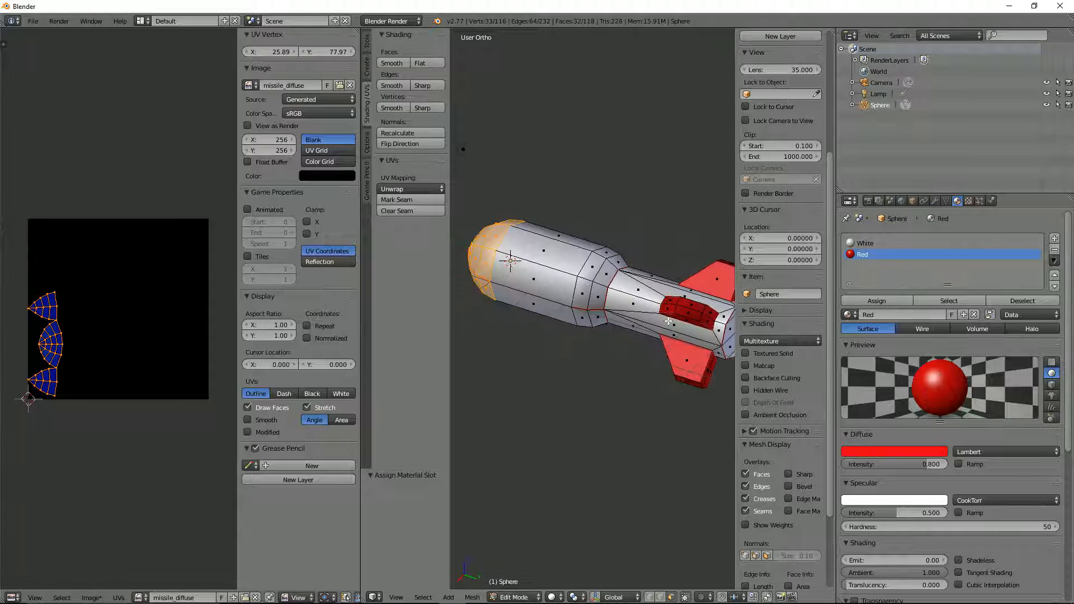
Step: Add the two face rings at the rear of the main body, assign Red to the selection, and leave edit mode
alt+shift+right_click(586, 282)
alt+shift+right_click(597, 287)
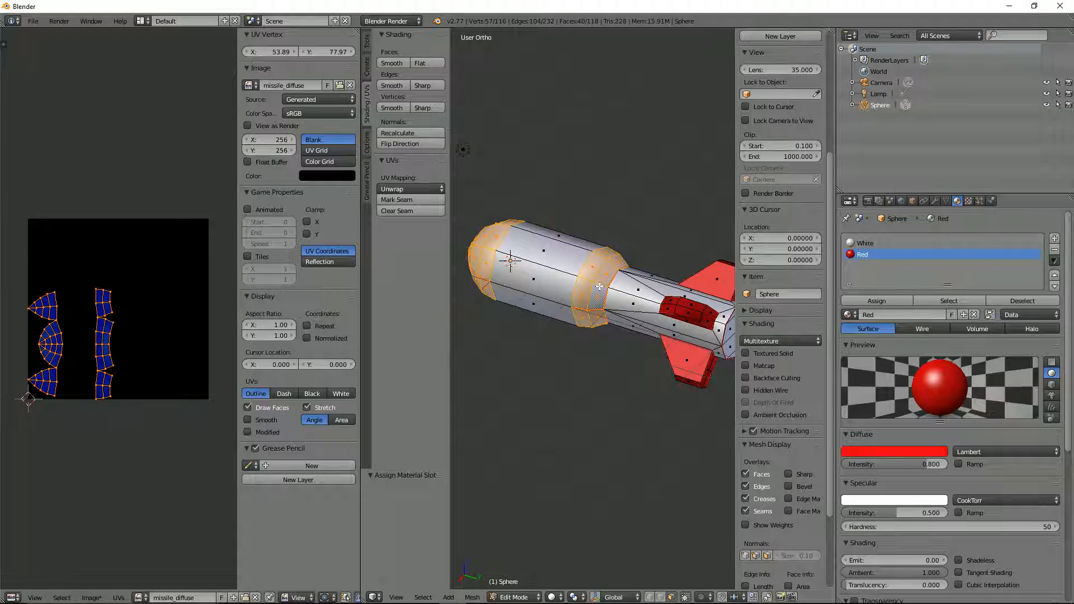
click(881, 301)
key(Tab)
Step: Examine the red and white color distribution on the bomb from several angles
scroll(615, 308, down, 2)
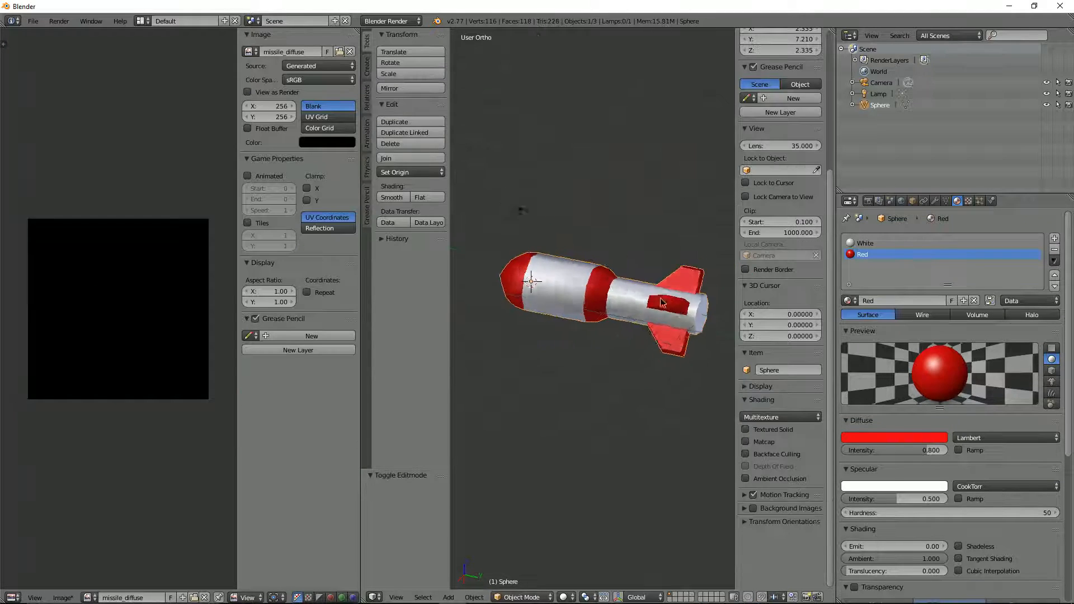
mouse_move(671, 313)
middle_down()
mouse_move(705, 320)
mouse_move(680, 287)
middle_up()
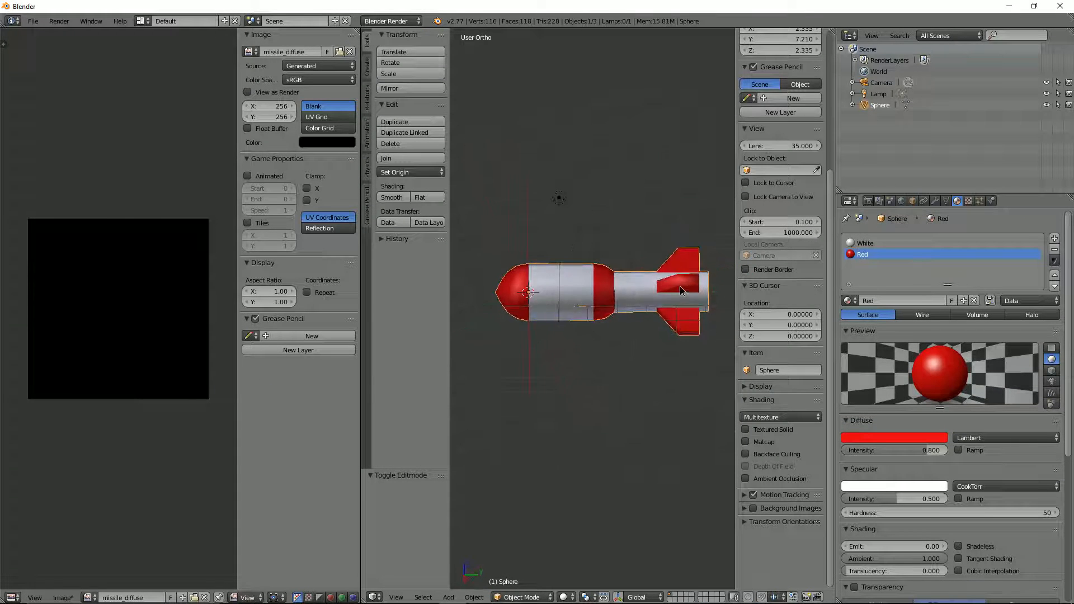
scroll(538, 273, up, 3)
scroll(550, 283, down, 2)
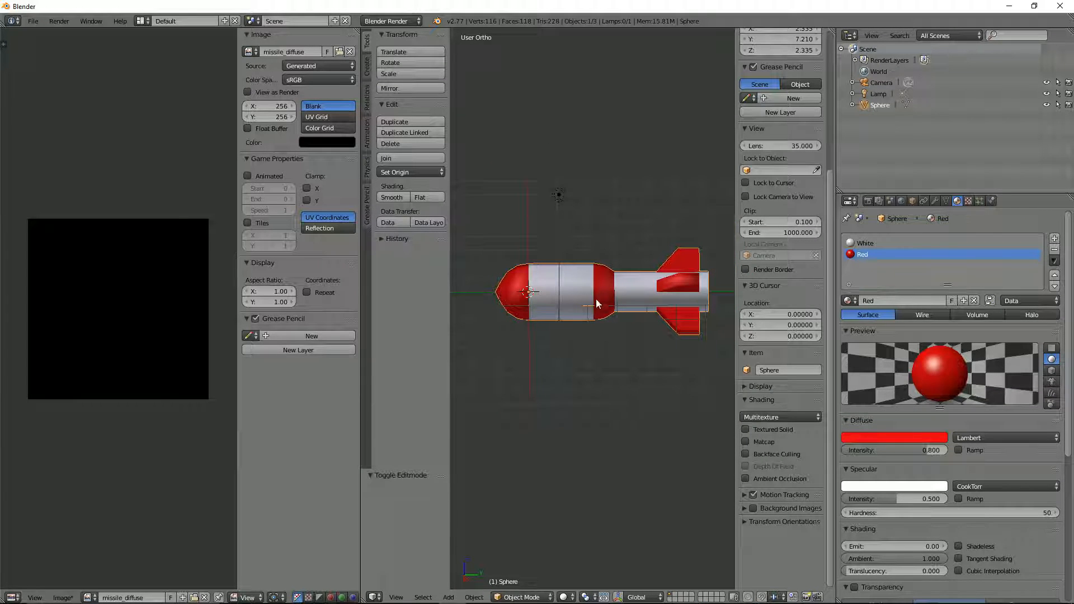
middle_drag(608, 284, 627, 296)
scroll(630, 296, up, 2)
scroll(630, 296, down, 2)
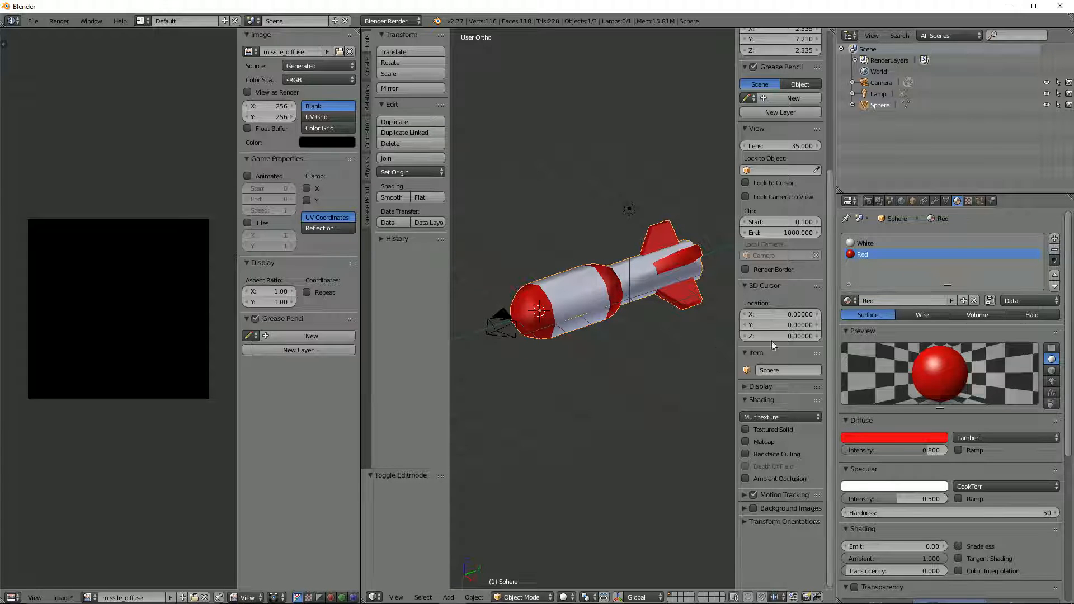
mouse_move(575, 292)
middle_down()
mouse_move(614, 255)
mouse_move(594, 289)
middle_up()
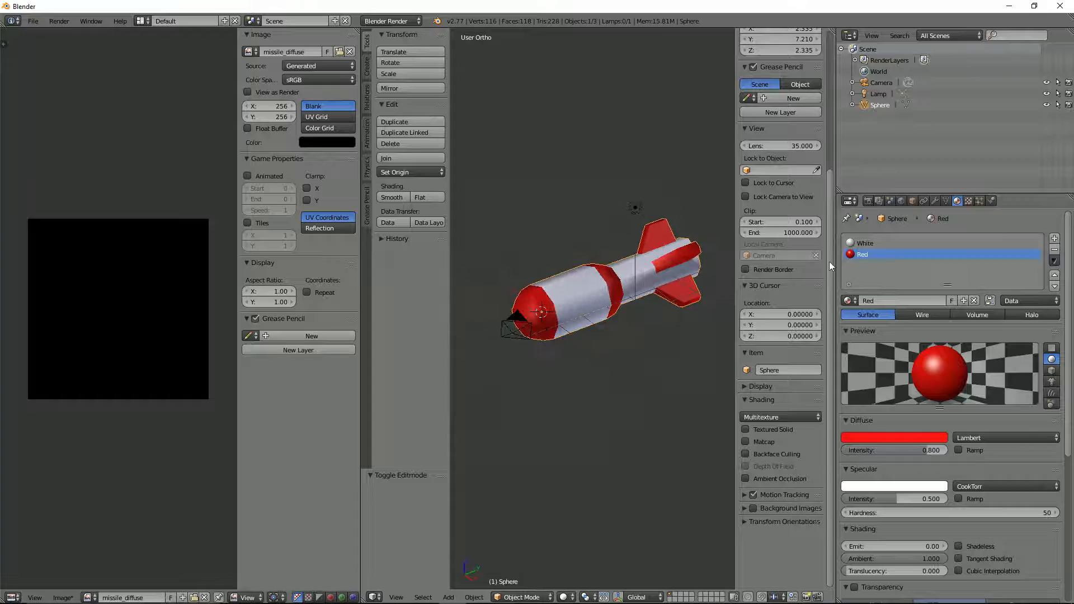
Step: Set the render bake mode to Textures and bake the material colors into the missile_diffuse image
click(868, 201)
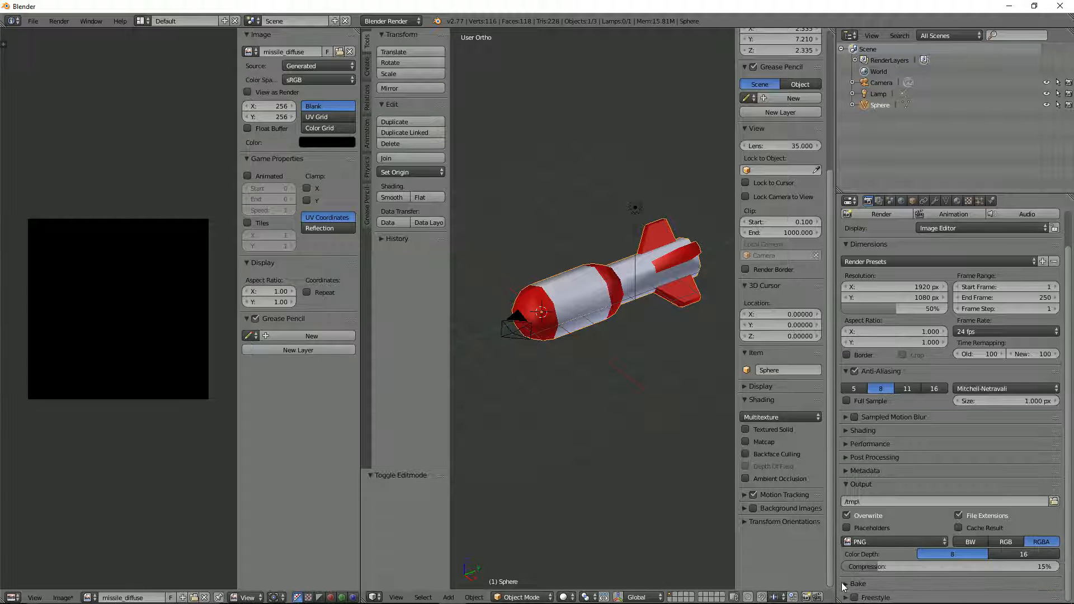
click(845, 583)
scroll(890, 545, down, 4)
click(924, 523)
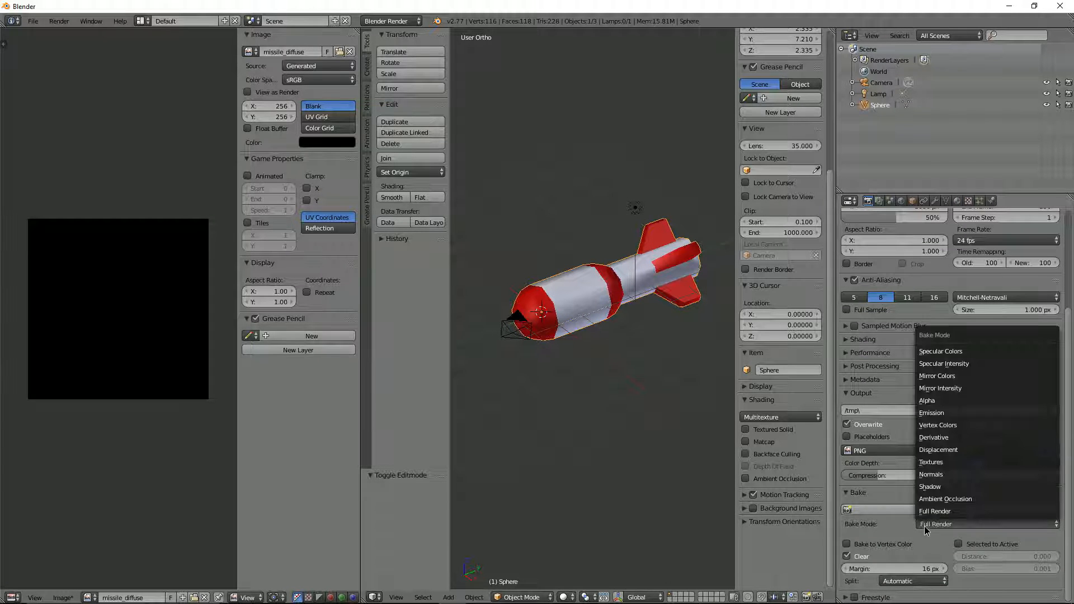
click(939, 461)
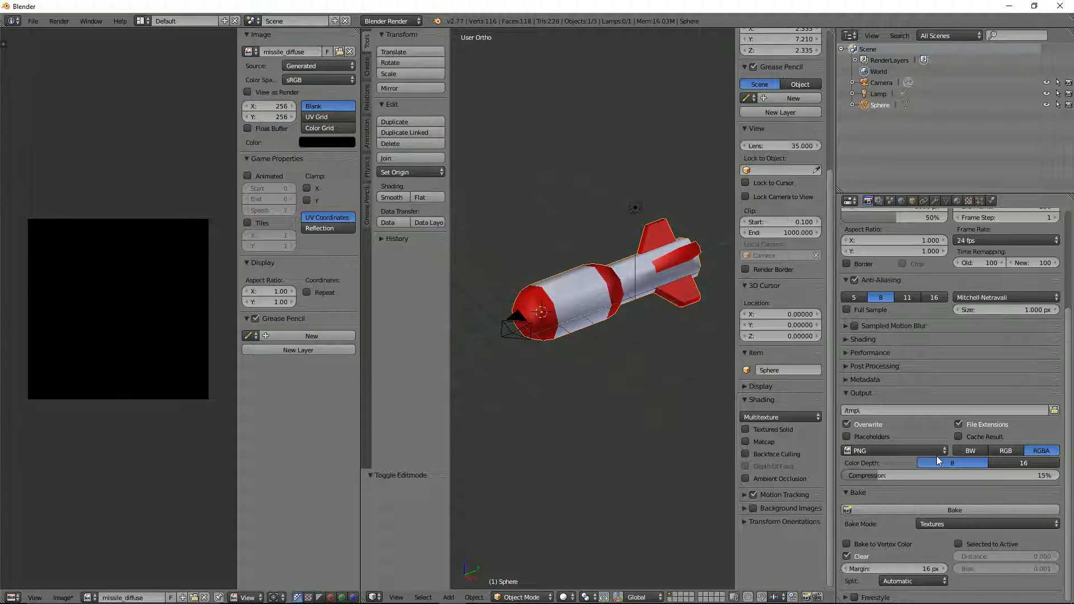
click(937, 508)
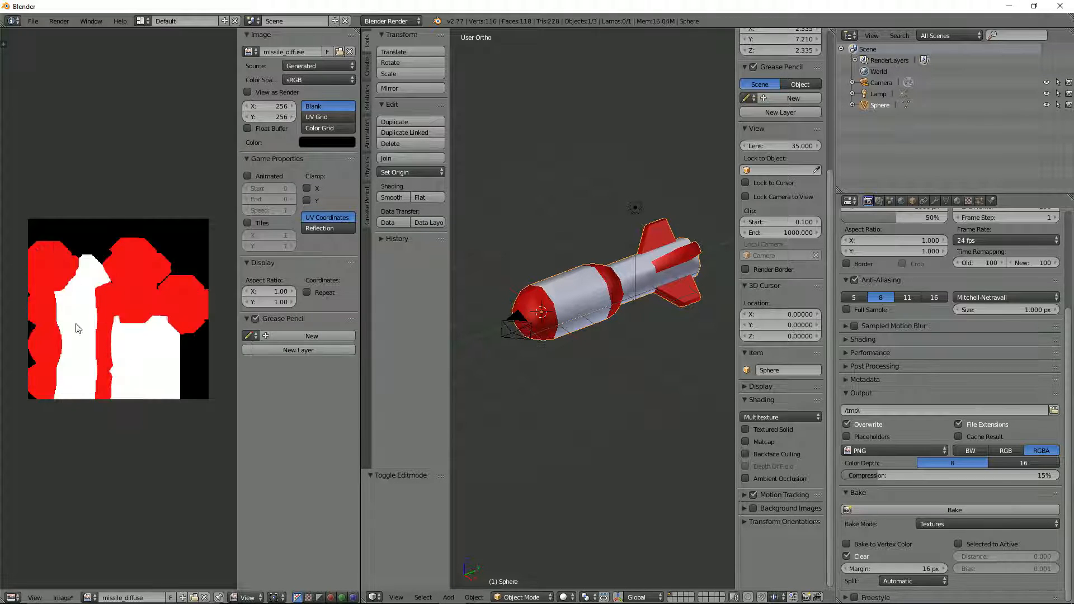
Step: Return to edit mode and deselect all faces of the bomb
key(Tab)
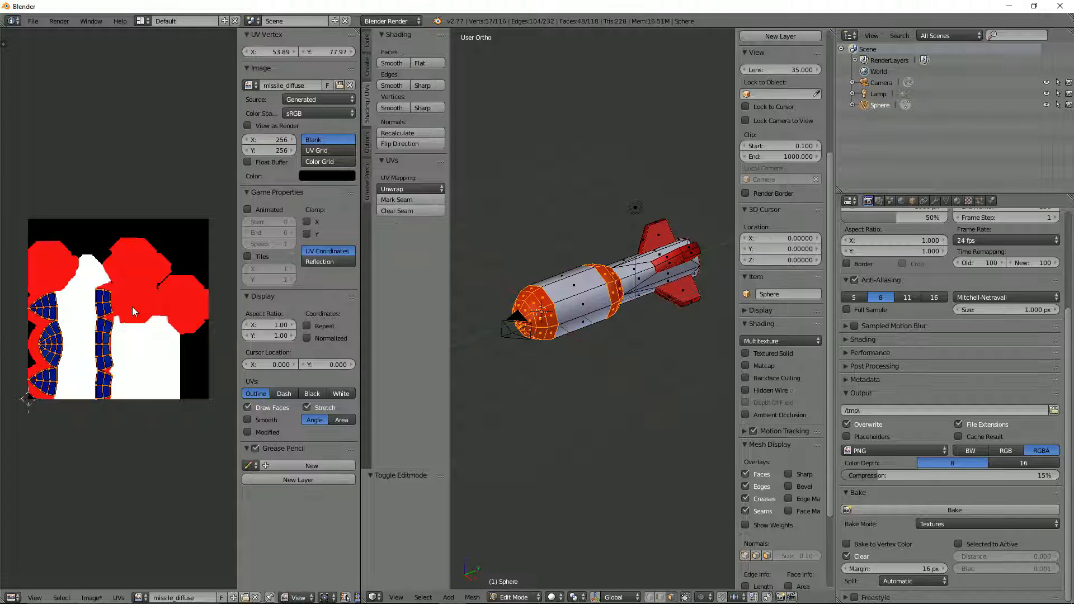
key(a)
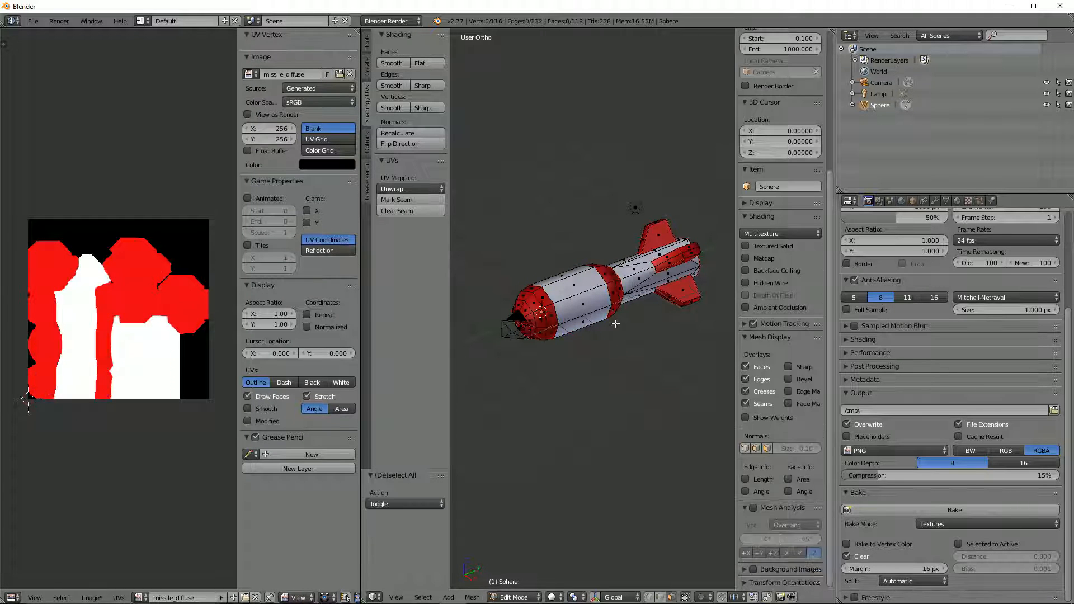
Step: Select all faces of the bomb and turn off the UV stretch display over the baked texture
key(a)
scroll(190, 323, up, 2)
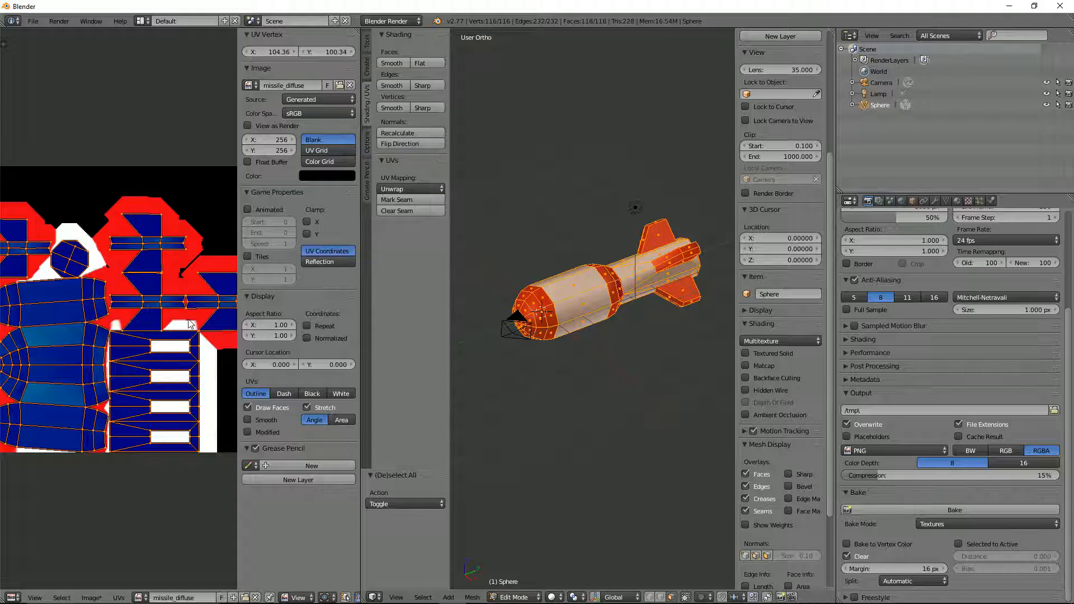
click(306, 407)
scroll(136, 356, down, 2)
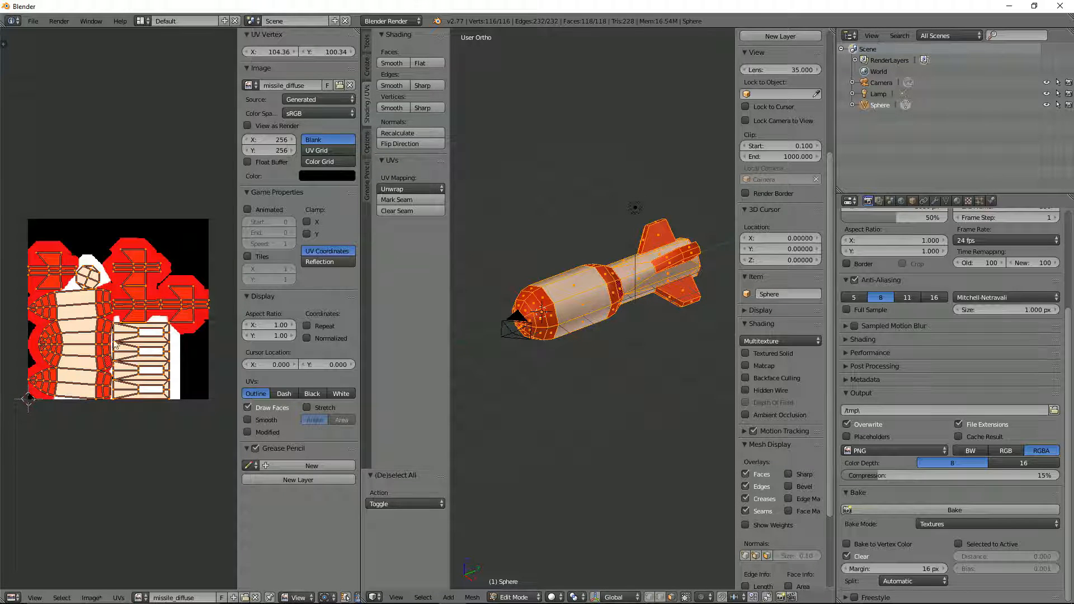
Step: Examine how the UV islands line up with the baked colors and check the bomb from several angles
scroll(136, 355, up, 2)
scroll(567, 336, up, 1)
scroll(567, 335, up, 2)
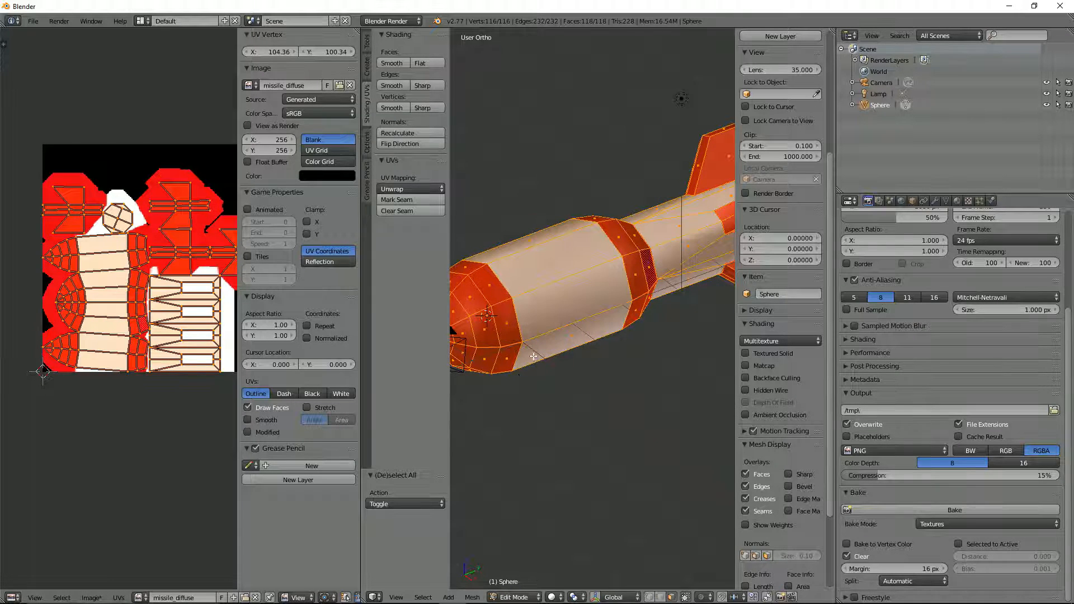
middle_drag(489, 262, 636, 307)
scroll(621, 326, down, 4)
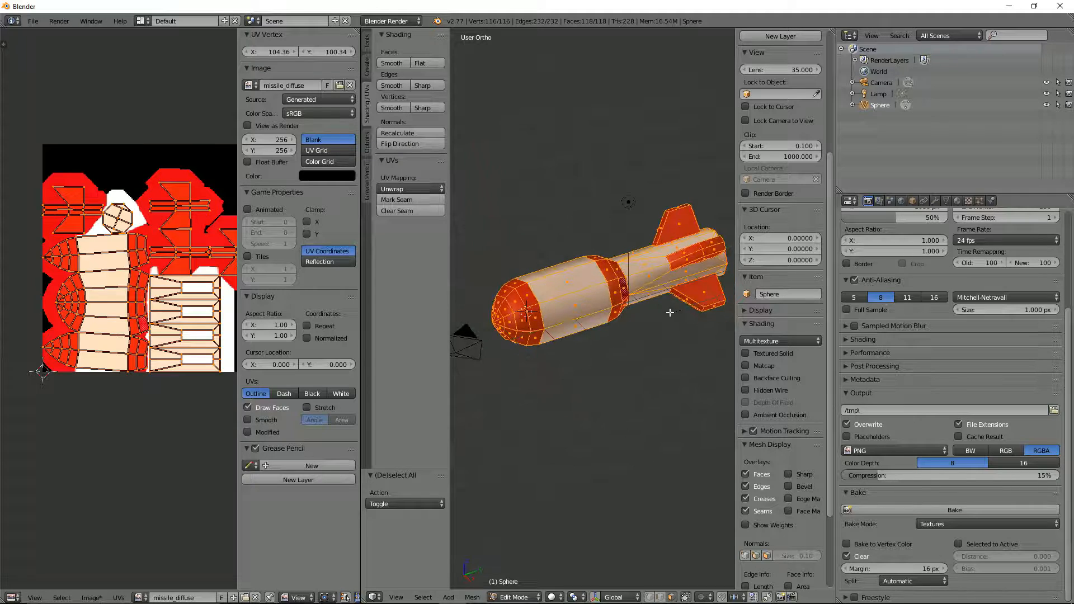
scroll(638, 312, up, 4)
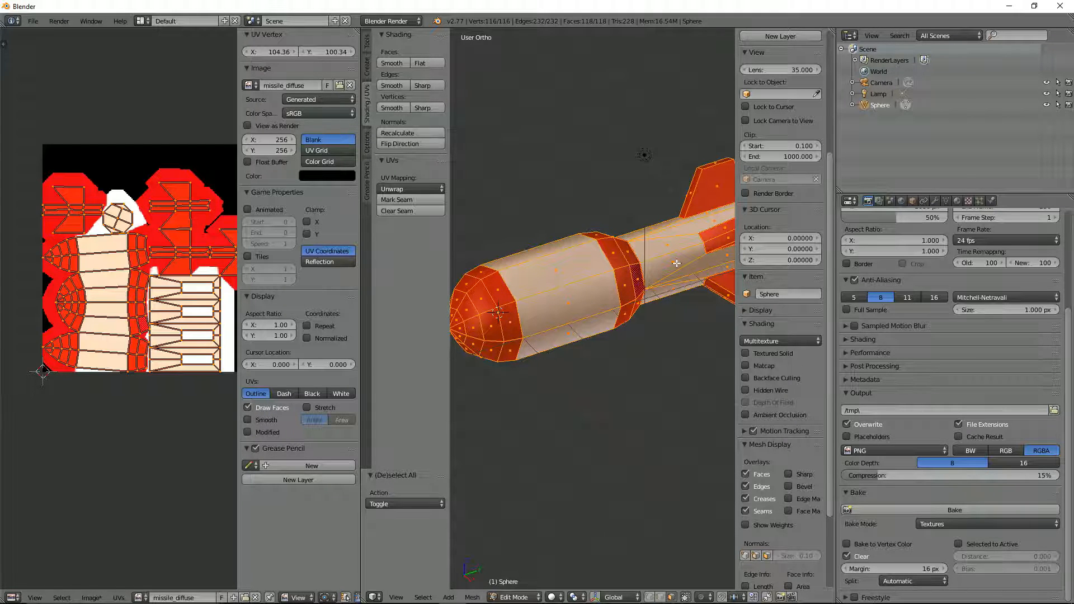
scroll(520, 281, down, 4)
middle_drag(520, 281, 604, 288)
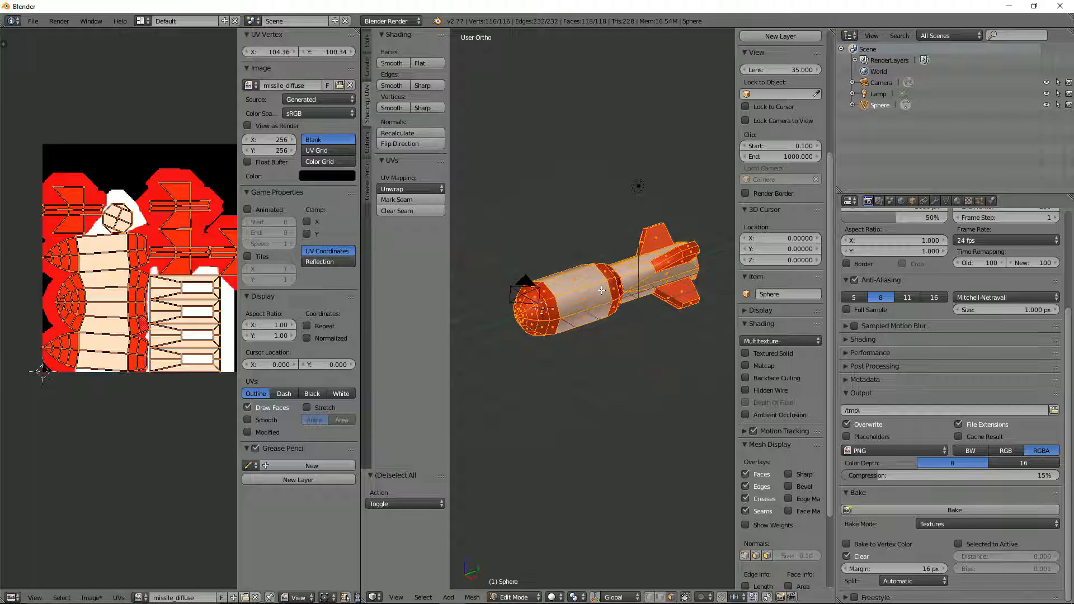
Step: Start saving the baked image under a new file, creating and opening a Missile folder inside the project's Models folder
click(91, 597)
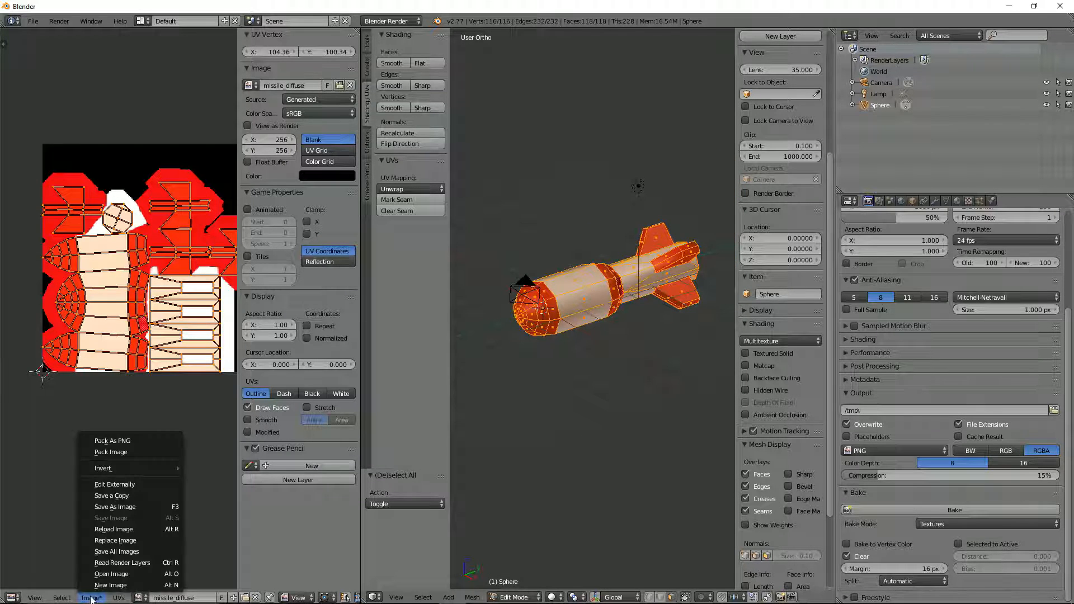
click(116, 506)
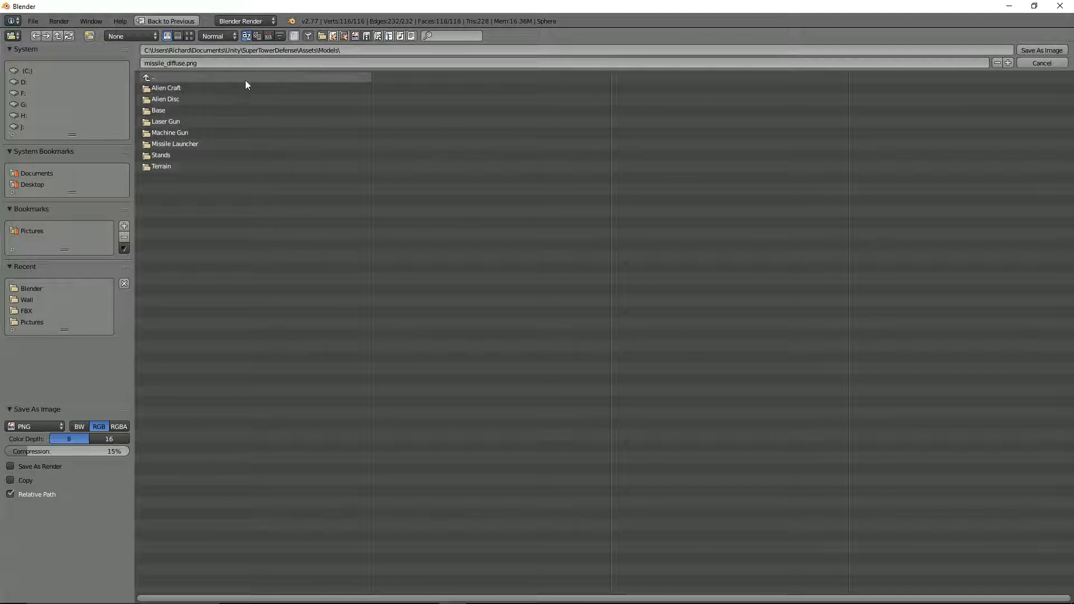
click(88, 36)
text(Missi)
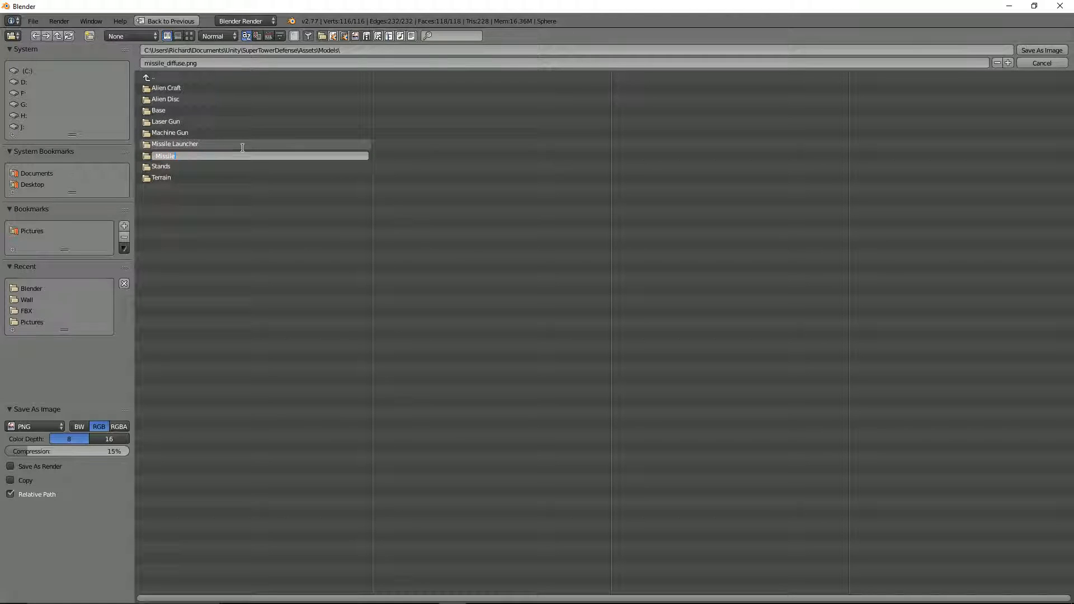
text(le)
key(Return)
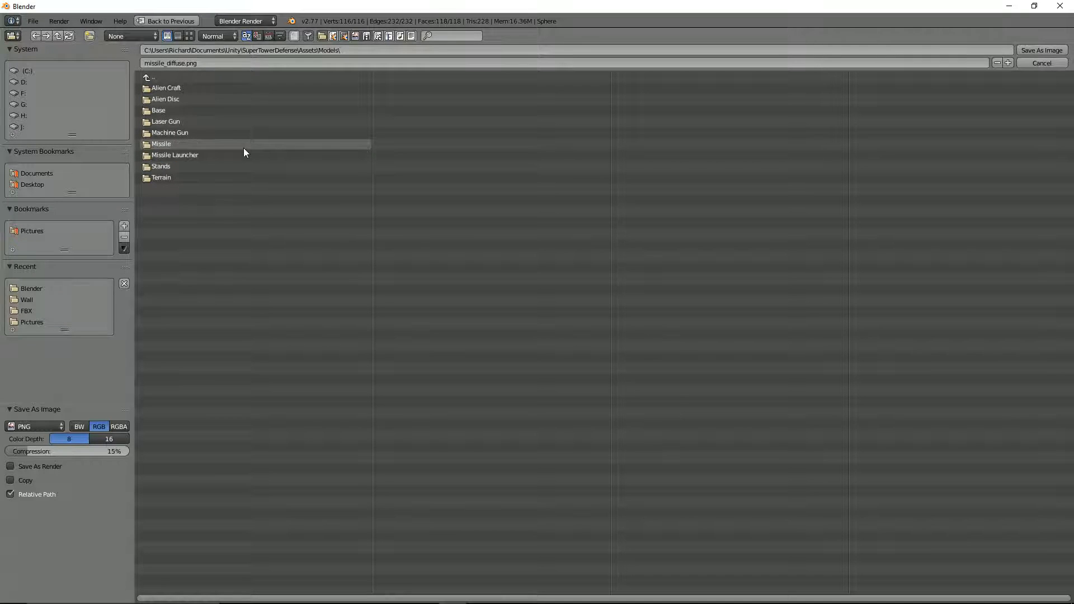
click(230, 140)
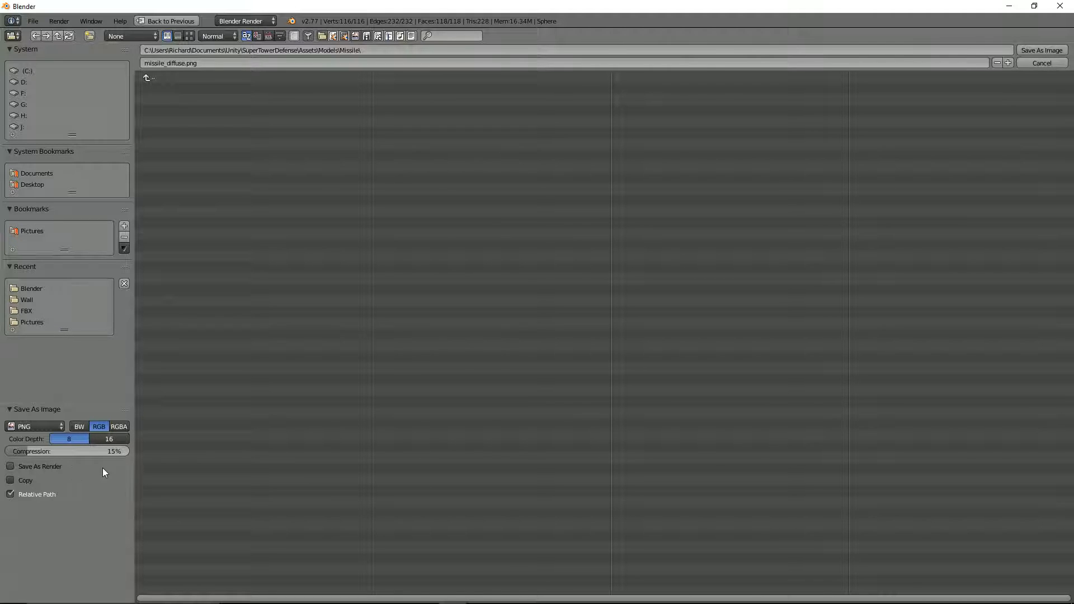
Step: Set the PNG compression to 100% and save the texture as missile_diffuse.png
click(73, 451)
text(100)
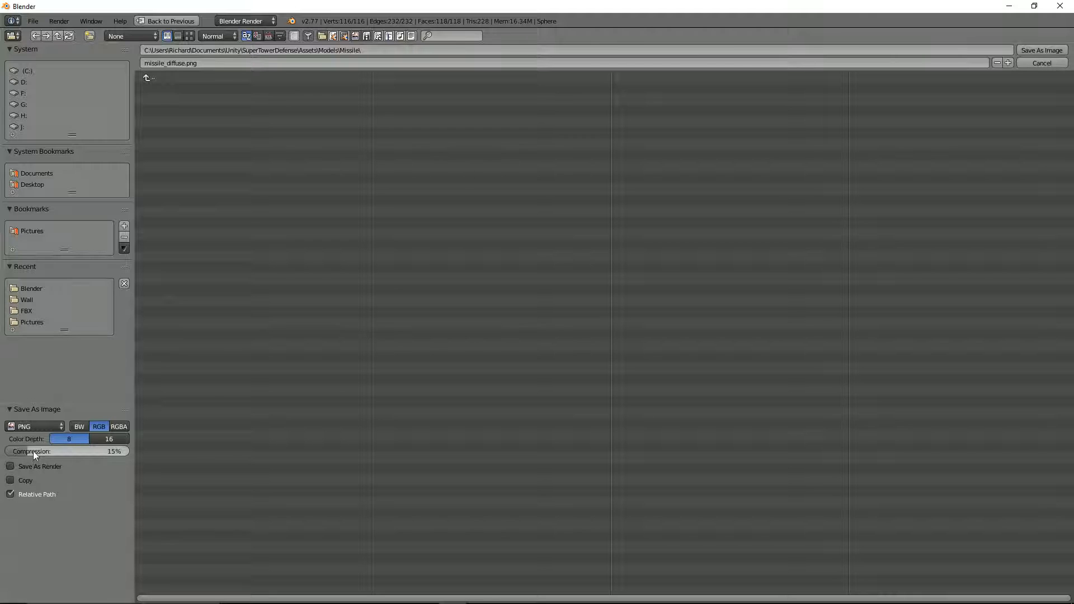
key(Return)
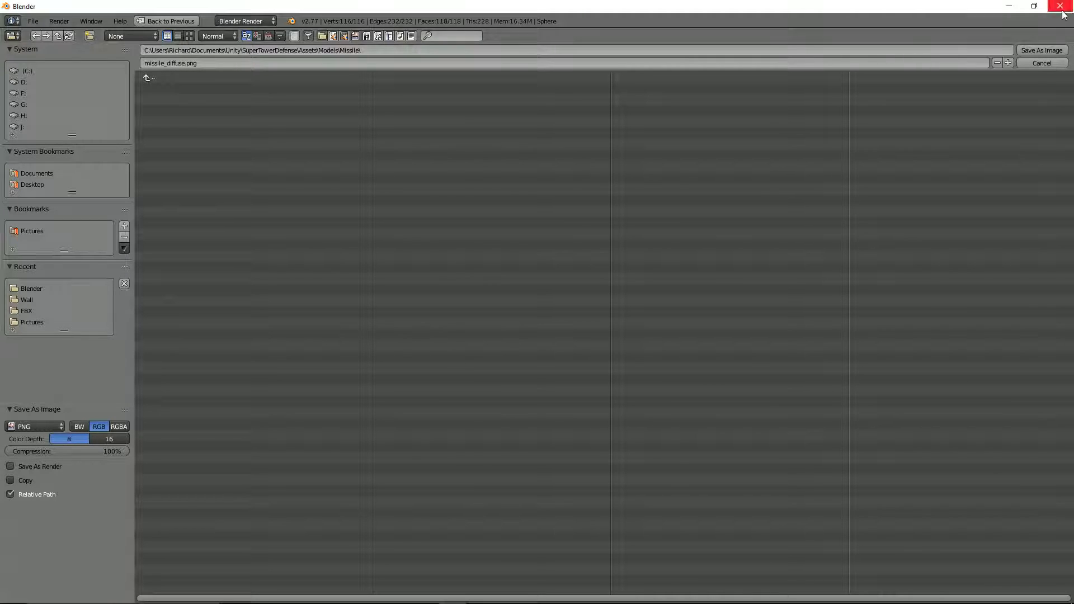
click(1028, 49)
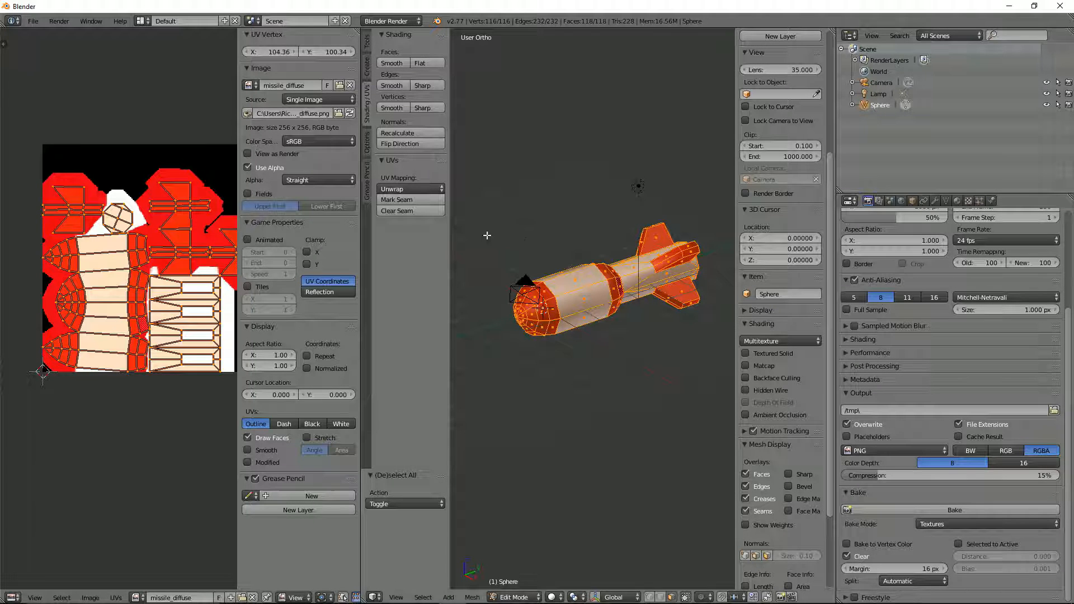
Step: Open the dialog for saving the scene as a new Blender file
middle_drag(570, 240, 577, 247)
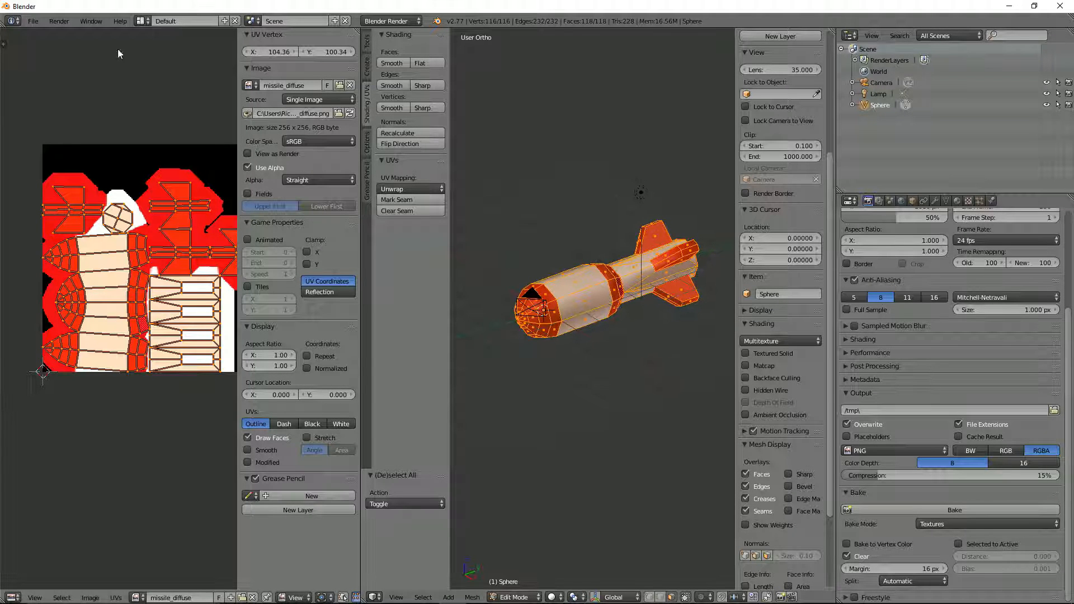
click(33, 21)
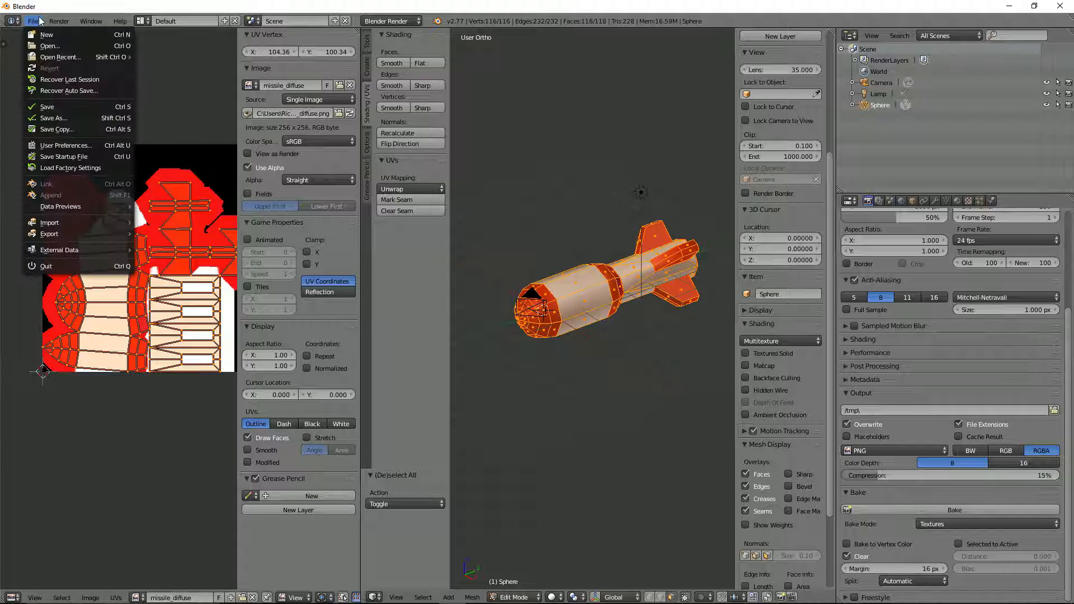
click(68, 118)
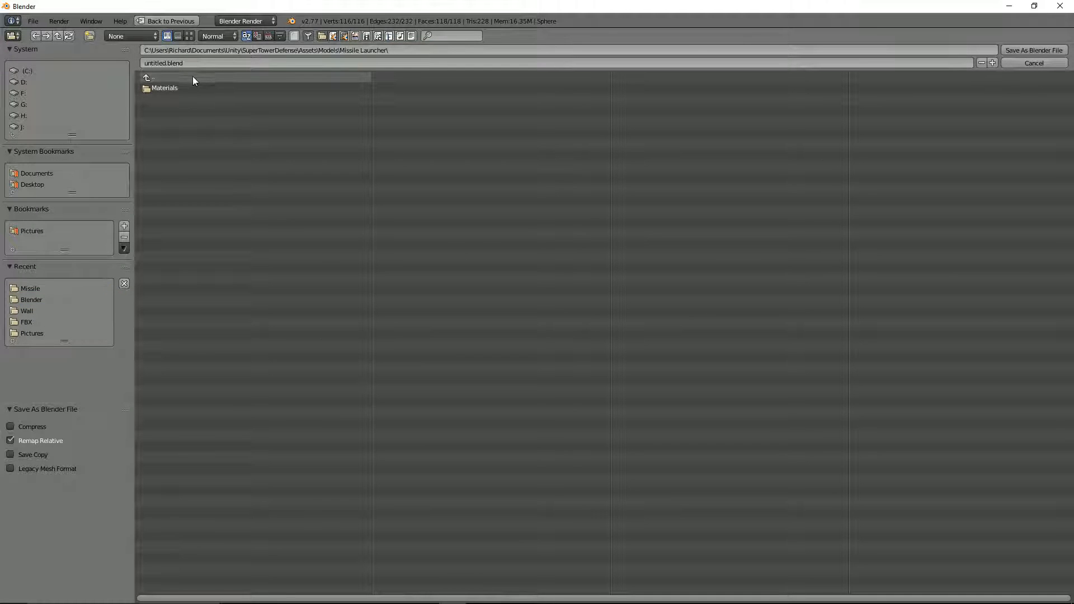
click(203, 66)
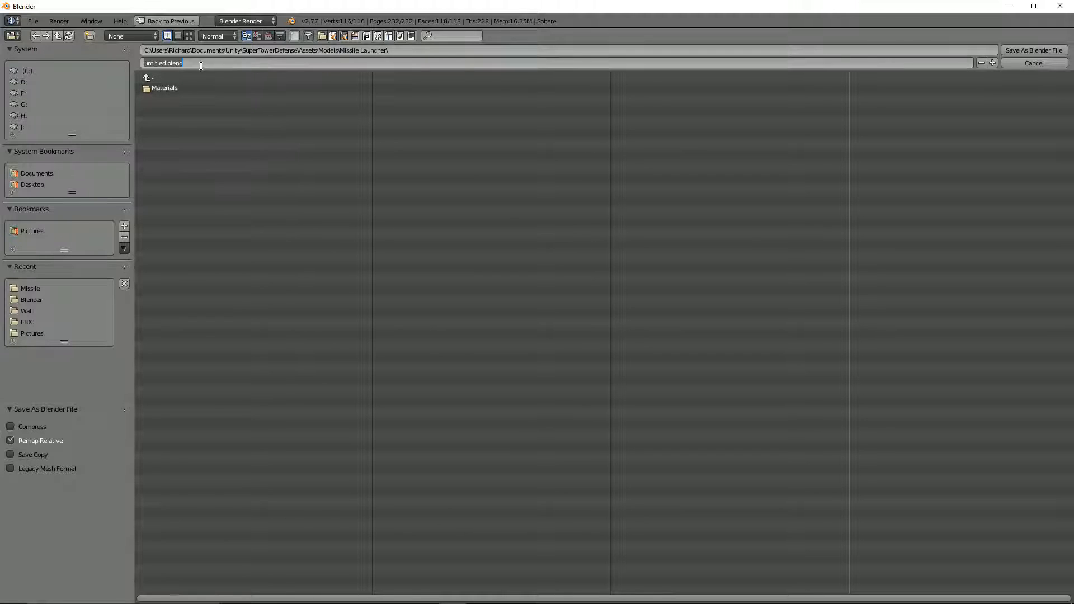
text(missile)
key(Escape)
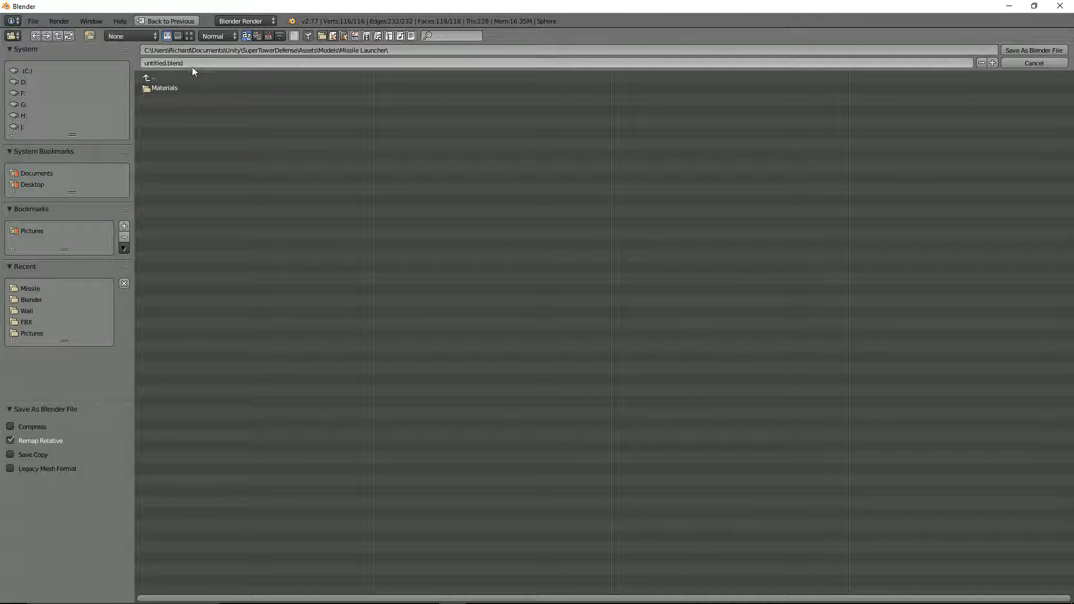
Step: Save the scene as missile.blend in the Missile folder under Models
click(156, 76)
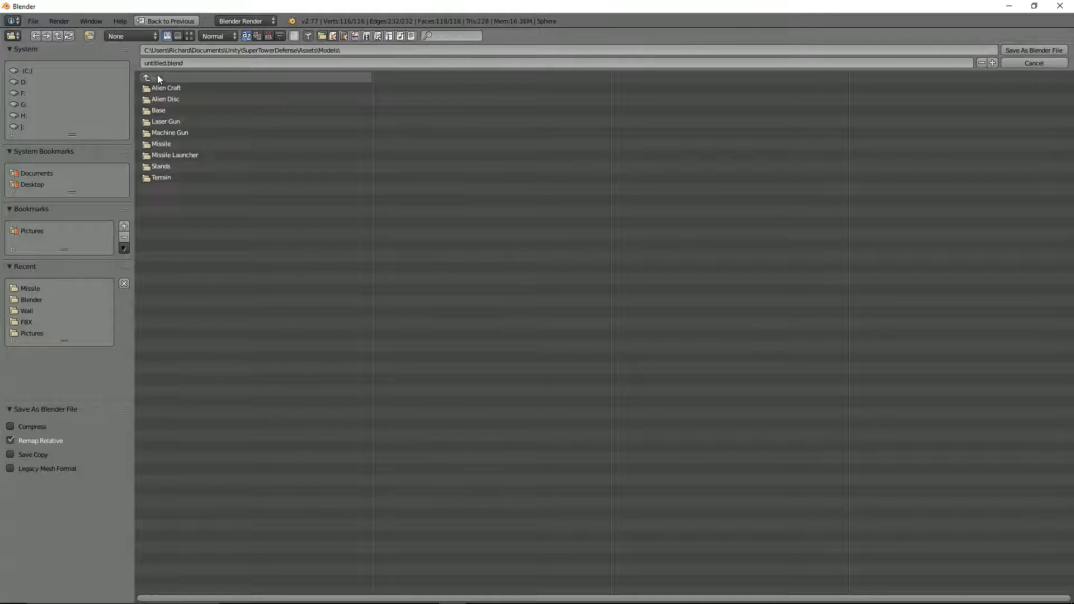
click(163, 144)
click(195, 60)
text(missile)
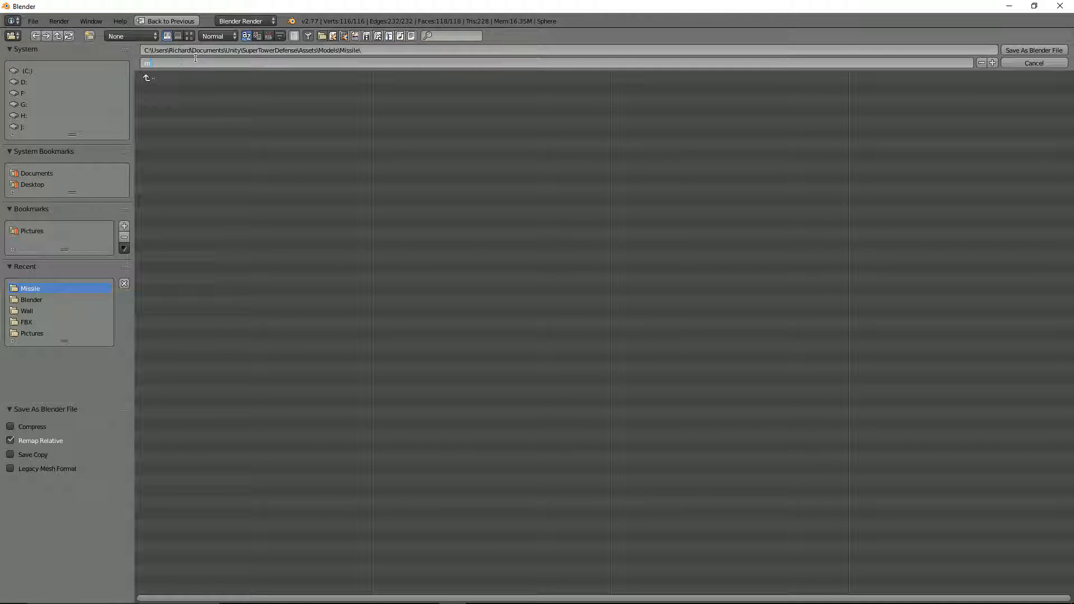
key(Return)
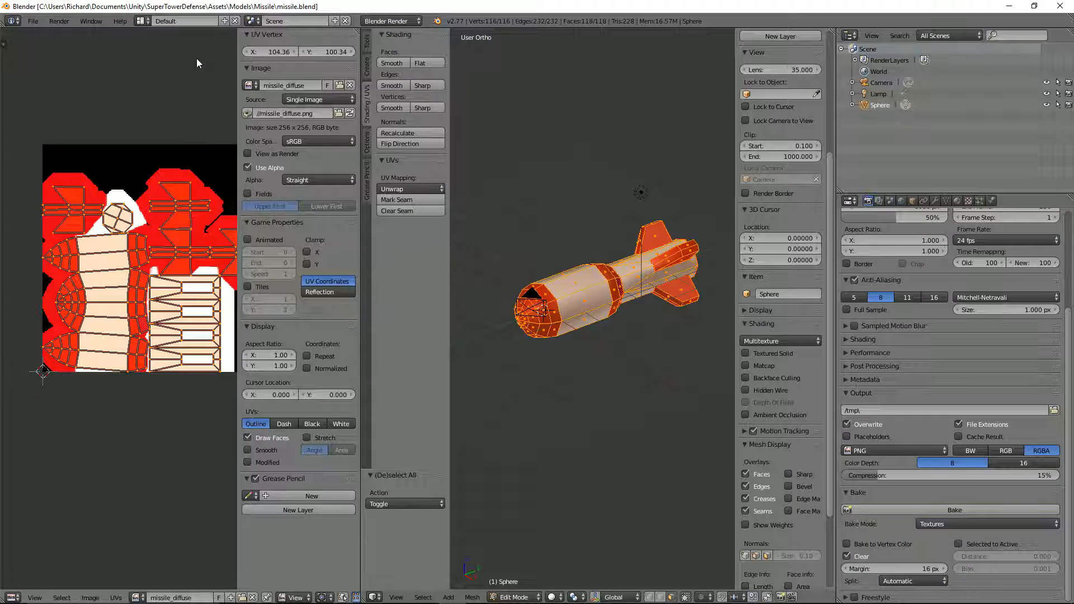
Step: Leave edit mode and examine the finished red and white missile from several angles and distances
scroll(617, 244, down, 3)
middle_drag(617, 245, 609, 263)
scroll(609, 263, up, 3)
scroll(609, 263, up, 2)
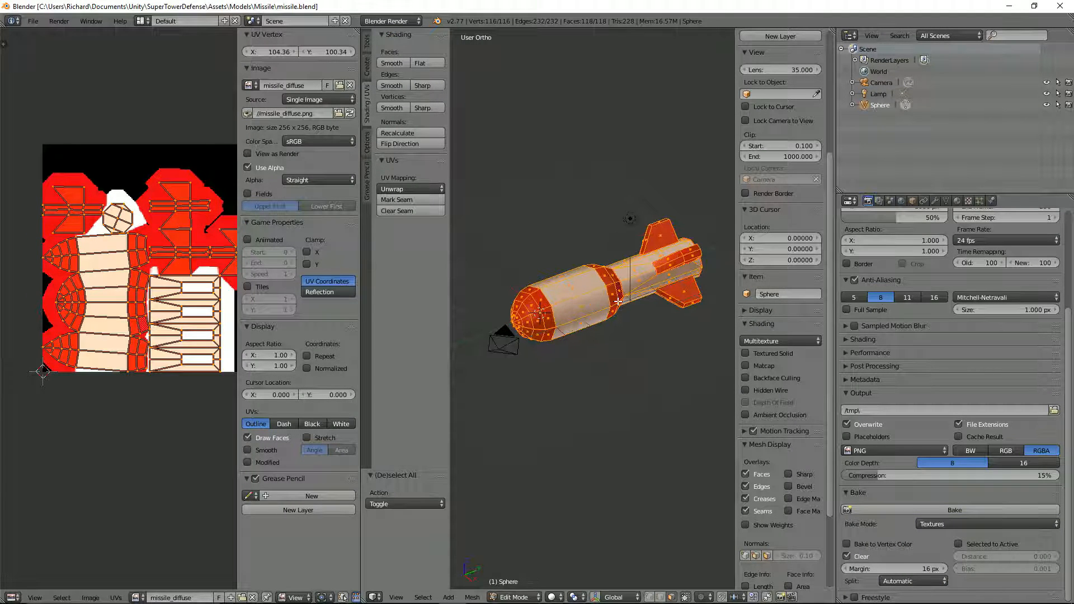
key(Tab)
middle_drag(620, 306, 554, 295)
scroll(658, 269, up, 3)
scroll(659, 269, down, 4)
scroll(651, 249, up, 2)
scroll(650, 250, down, 3)
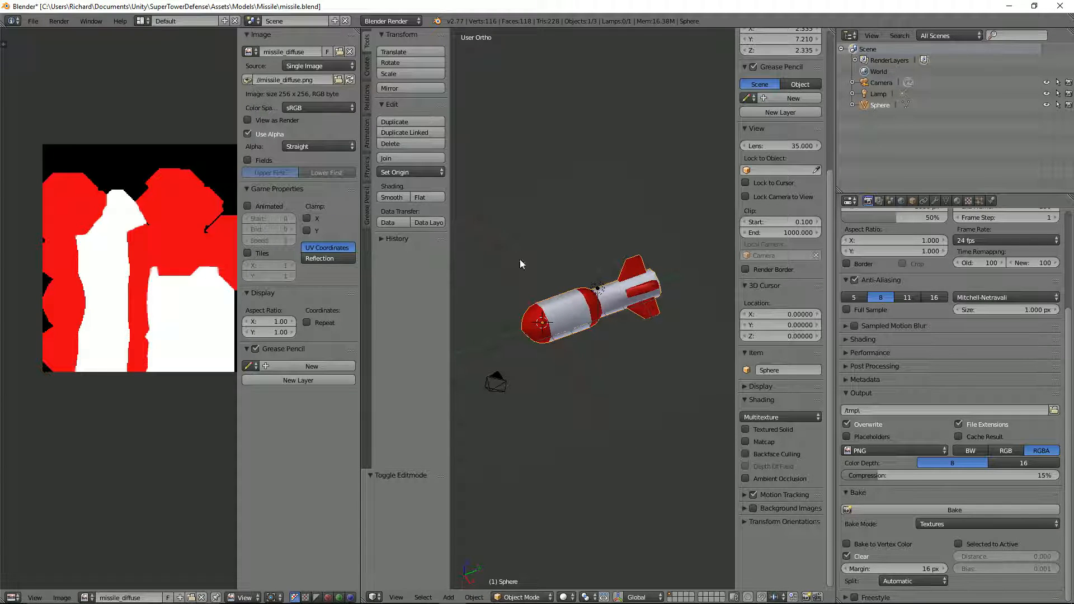
Step: Export the model in FBX format as missile.fbx into the Missile folder
click(33, 21)
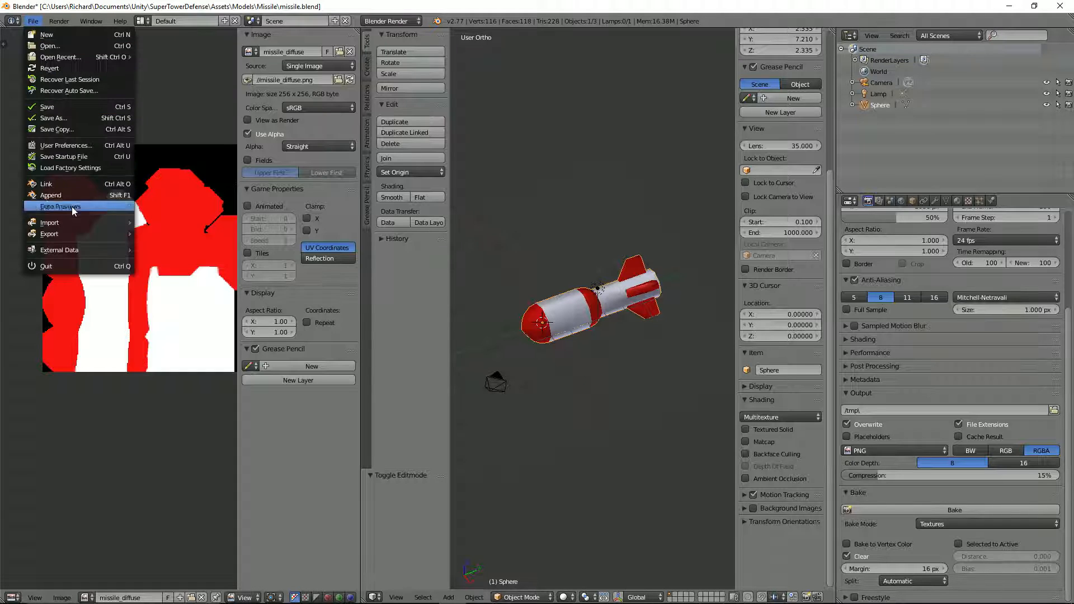
mouse_move(75, 235)
click(152, 257)
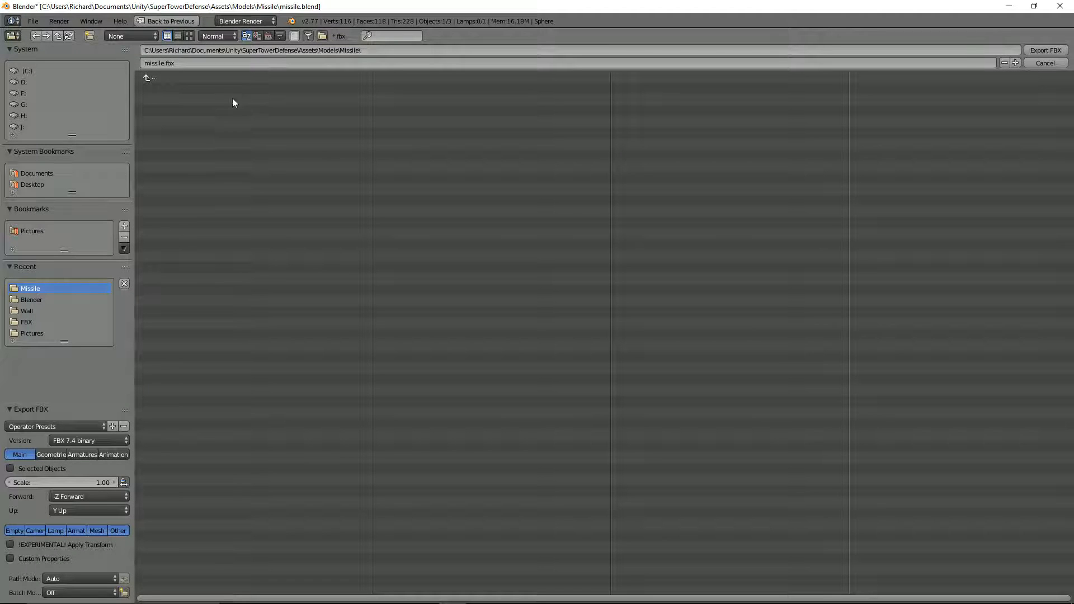
click(196, 62)
click(10, 469)
click(11, 468)
click(1044, 50)
Step: Rotate the missile -90 degrees around the X axis and apply its rotation and scale
middle_drag(598, 292, 586, 270)
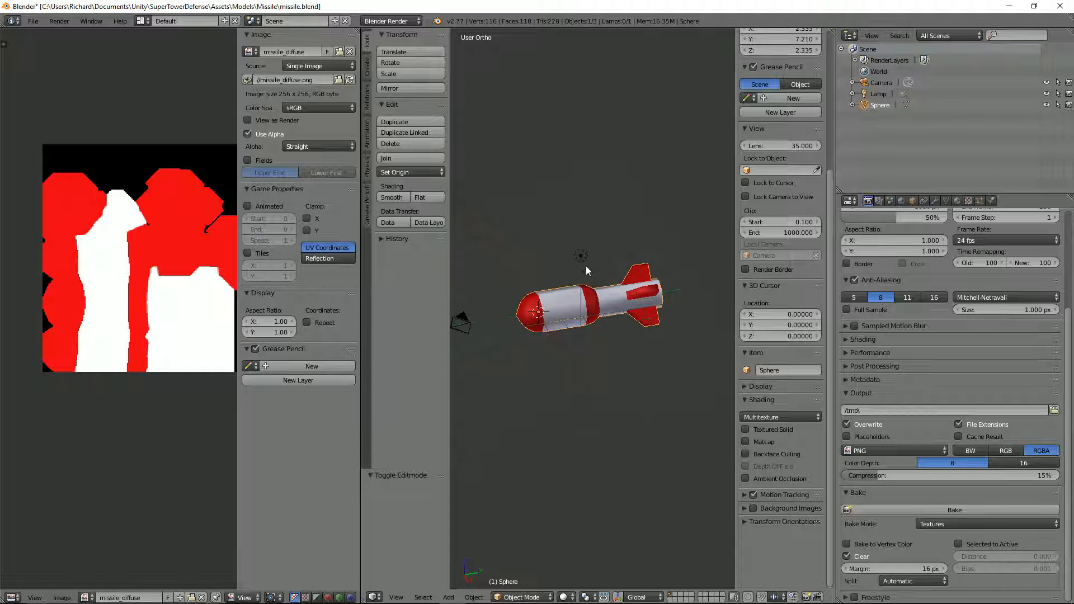
text(rx-90)
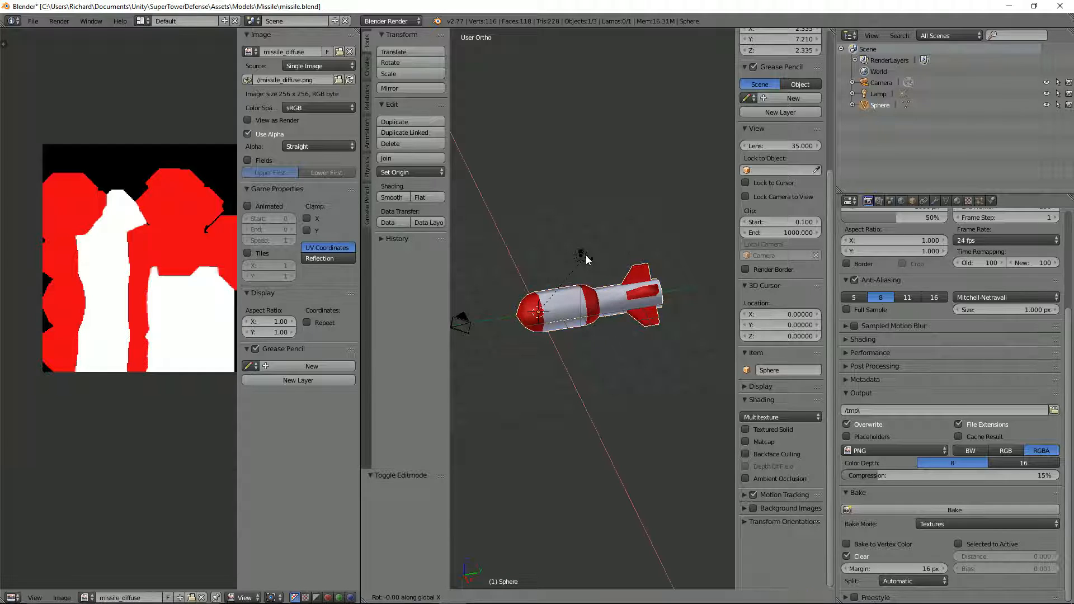
key(Return)
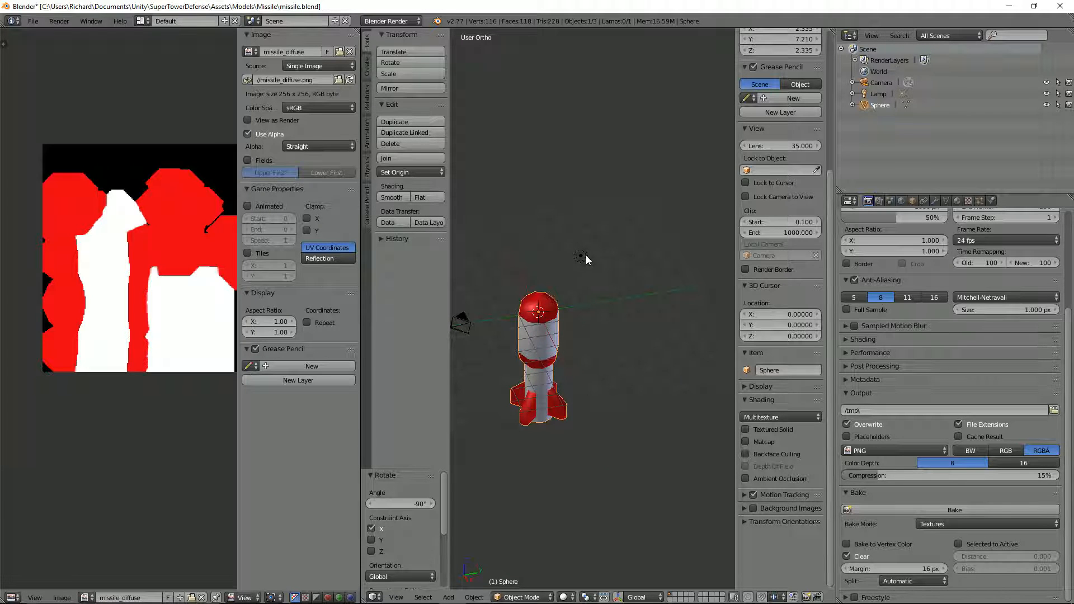
scroll(747, 198, up, 3)
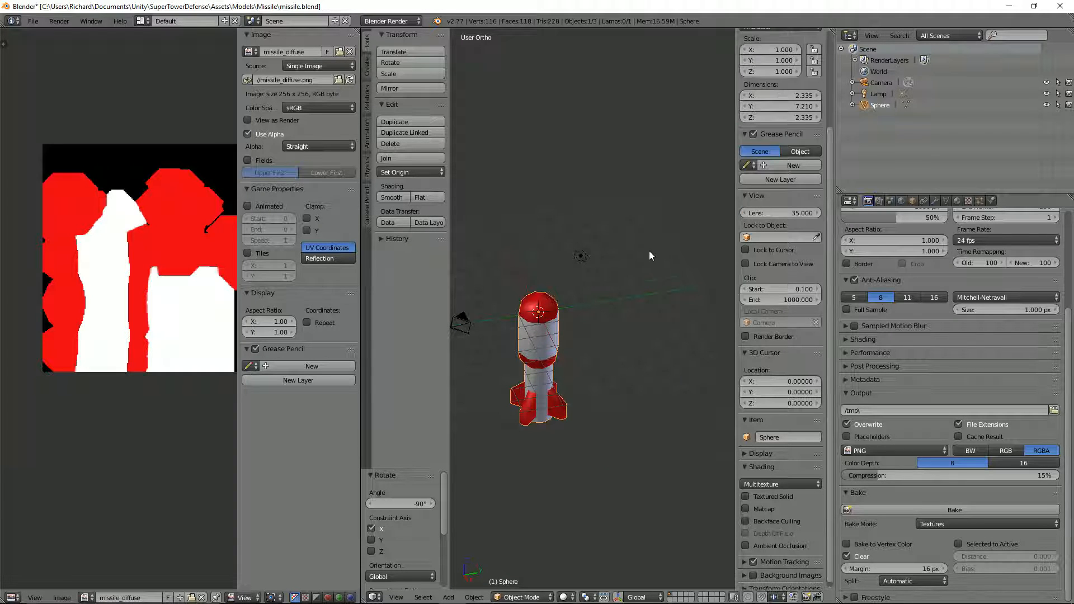
key(ctrl+a)
click(662, 263)
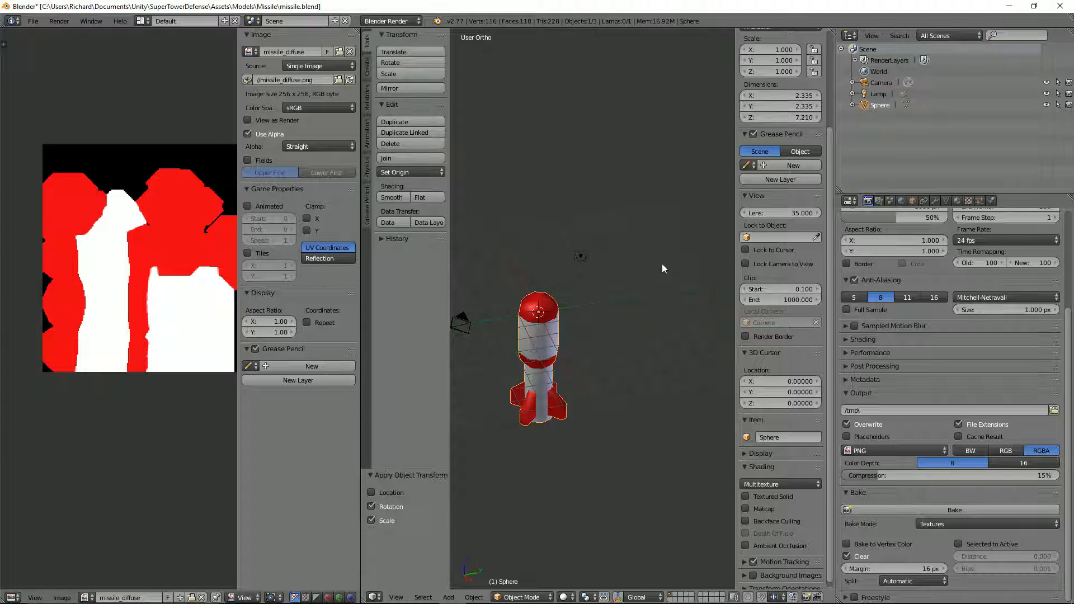
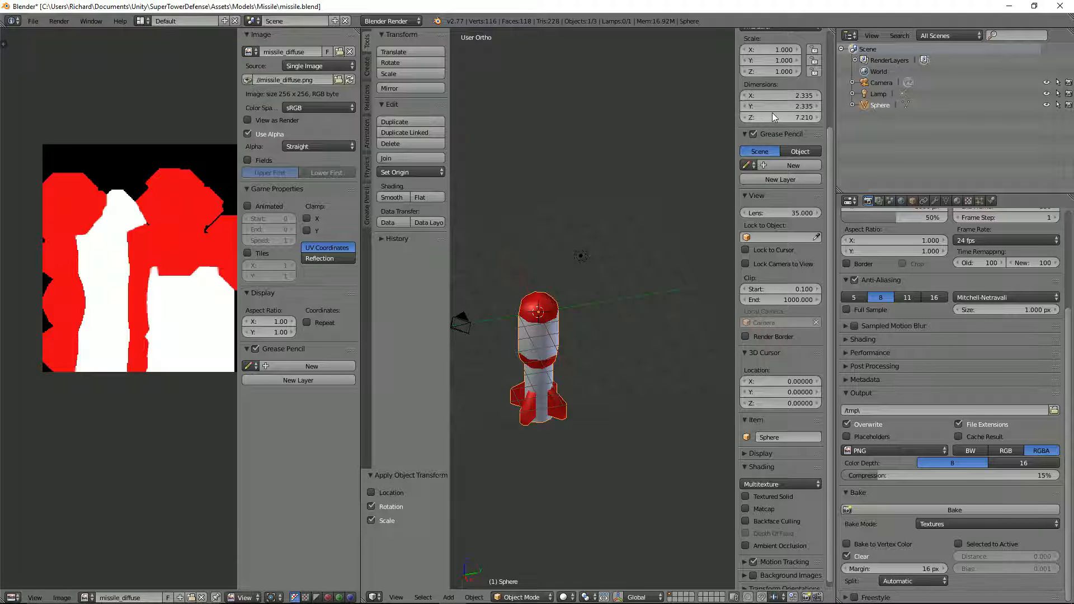
Step: Set the scene's unit system to Metric
scroll(774, 167, up, 1)
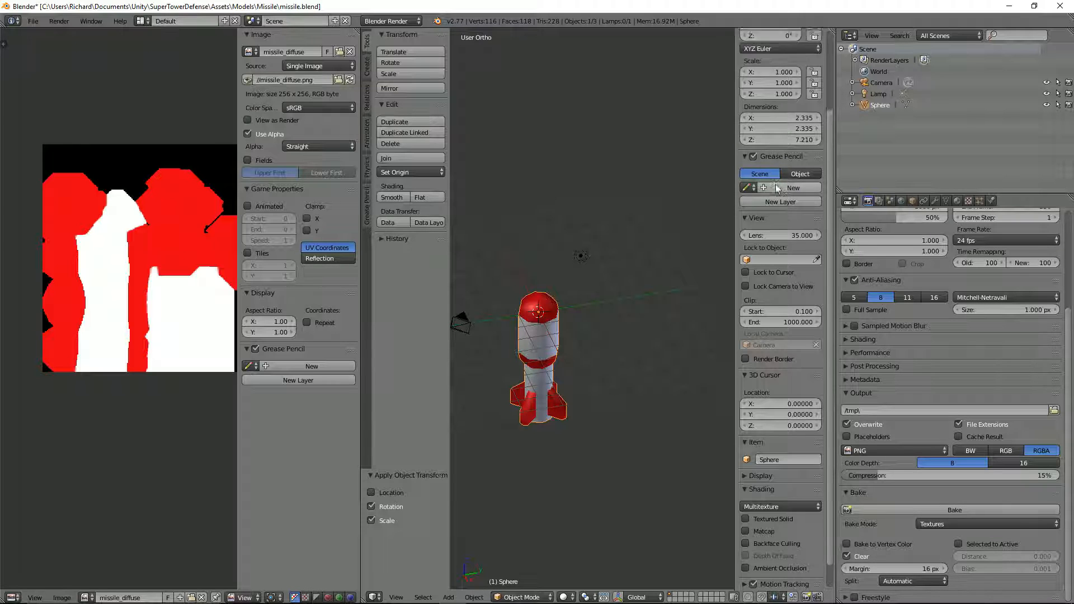
scroll(777, 180, up, 2)
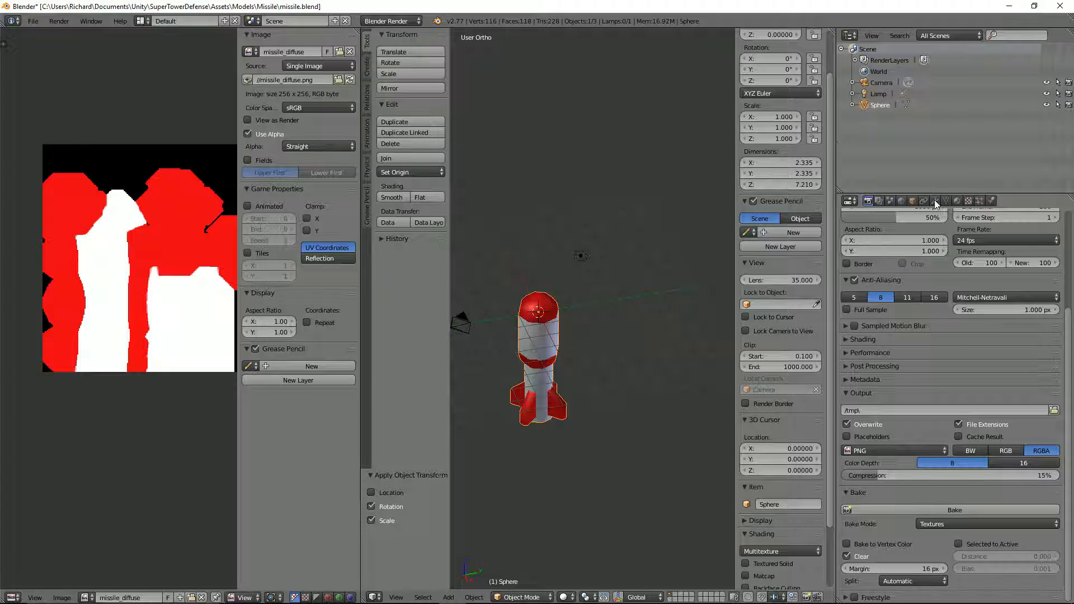
click(879, 201)
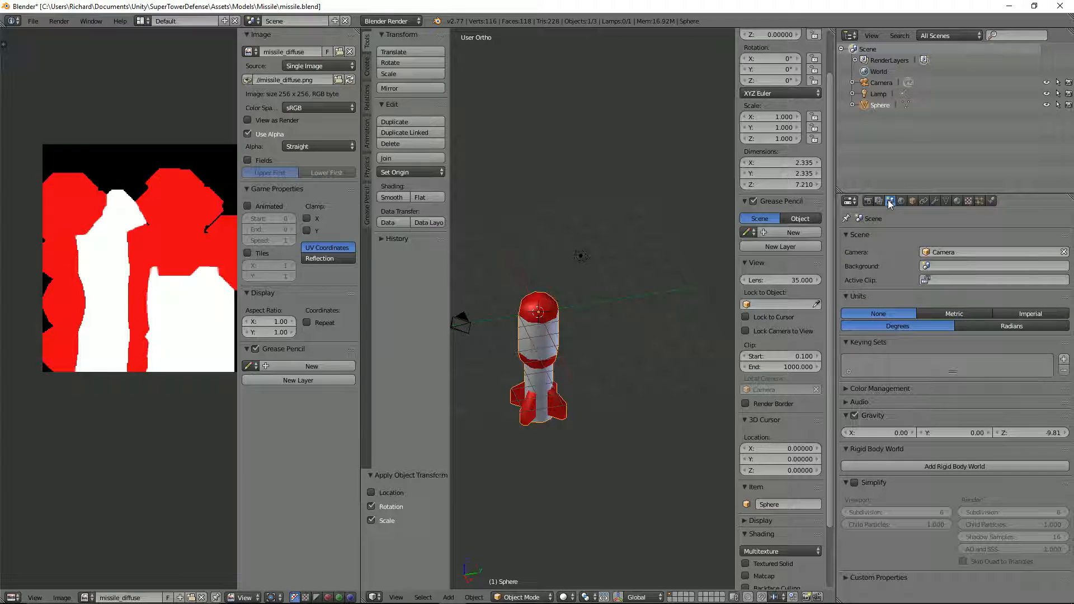
click(952, 314)
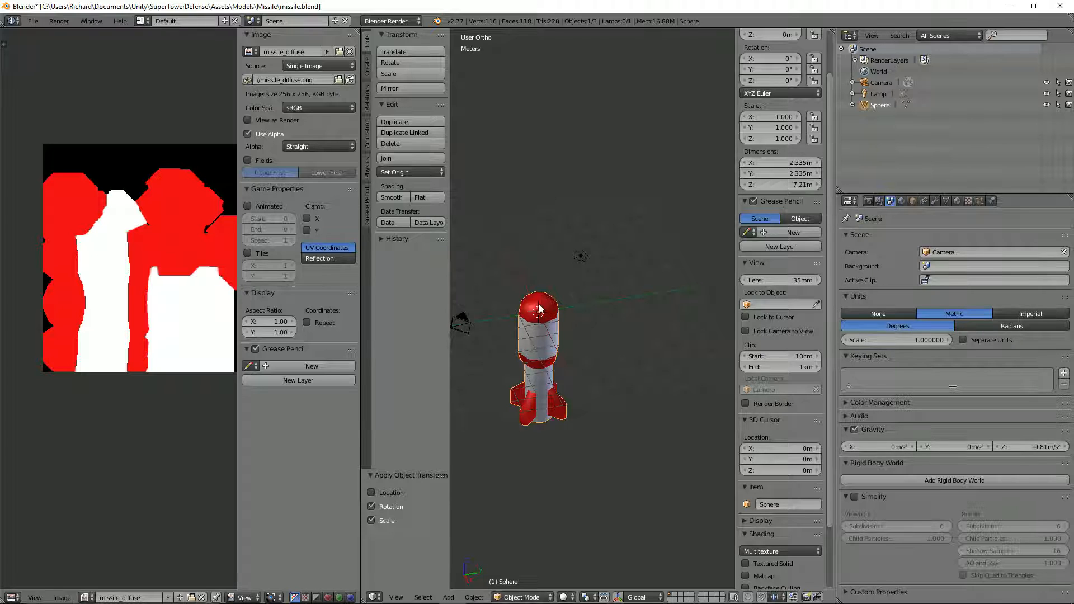
Step: Scale the missile uniformly by a factor of 0.25 and apply its rotation and scale
click(802, 161)
key(Return)
key(s)
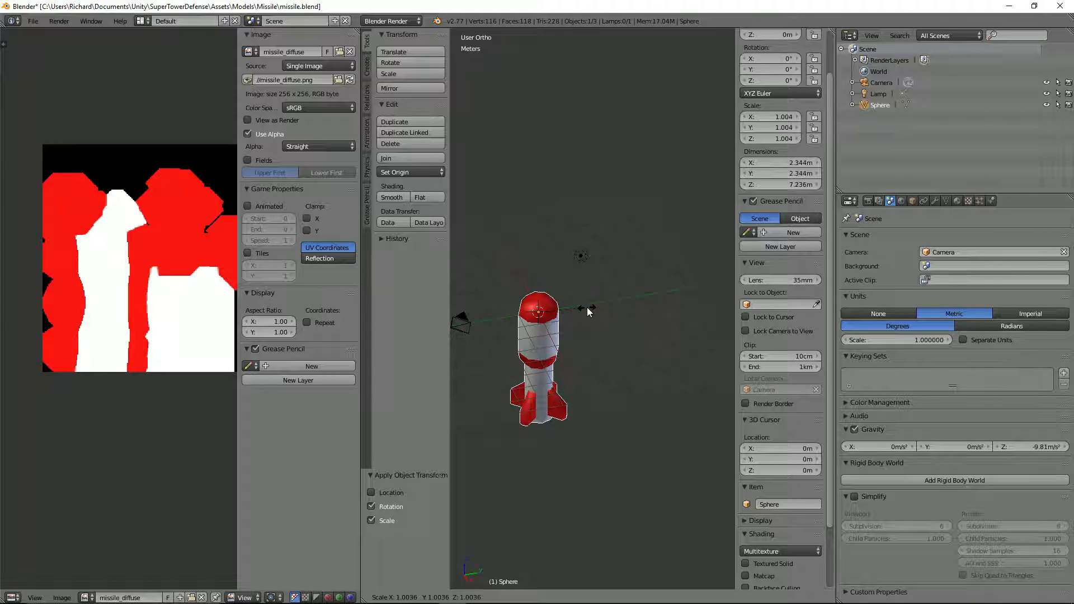
text(.25)
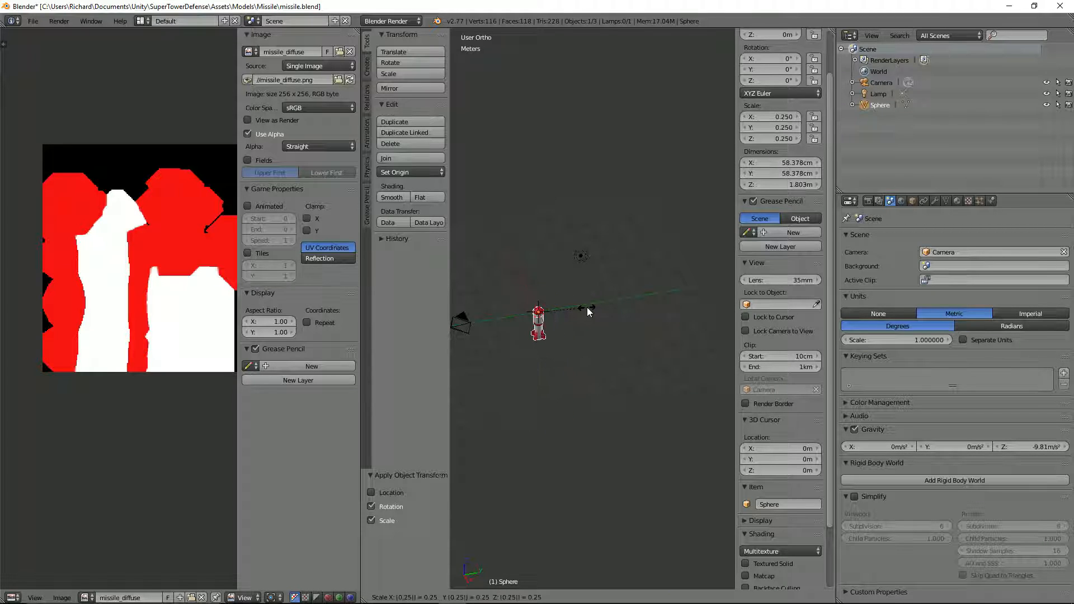
key(Return)
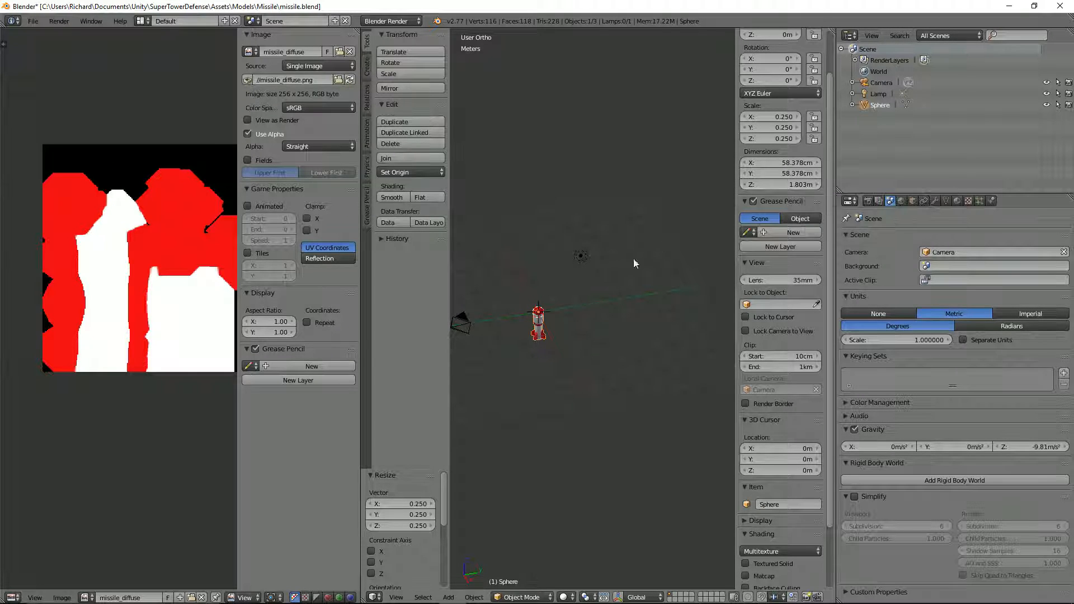
scroll(575, 314, up, 3)
shift+middle_drag(575, 314, 648, 303)
scroll(646, 303, up, 1)
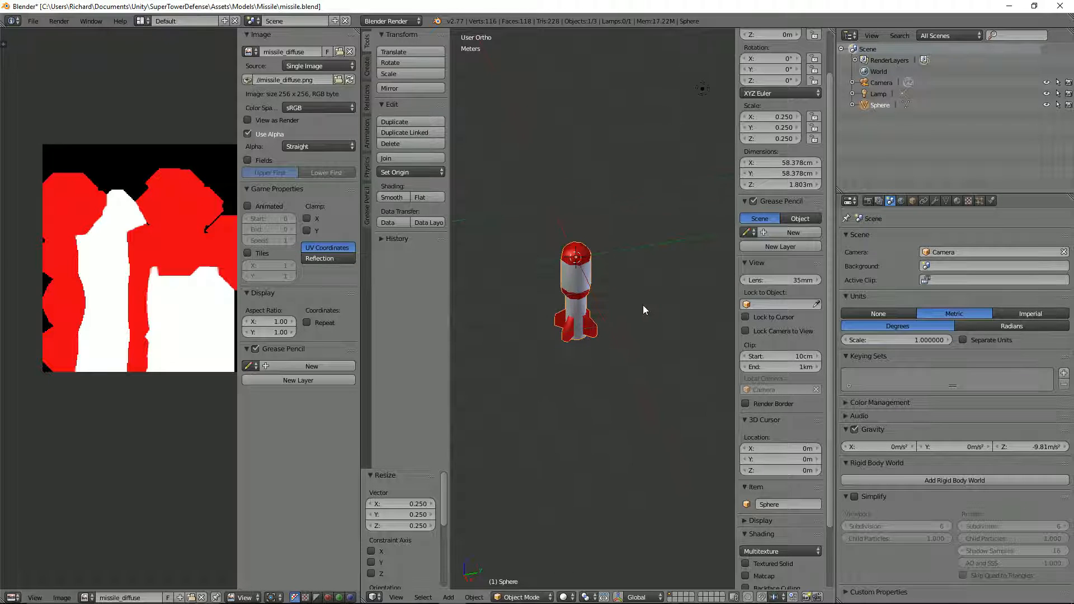
key(ctrl+a)
click(617, 294)
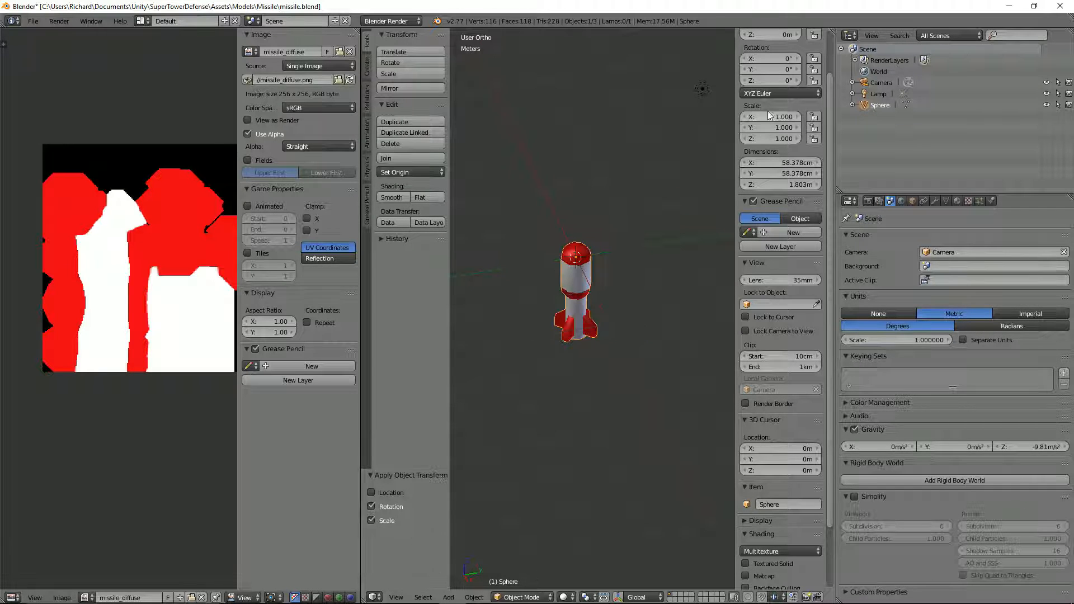
Step: Save the resized missile scene over the existing missile.blend
scroll(562, 302, up, 1)
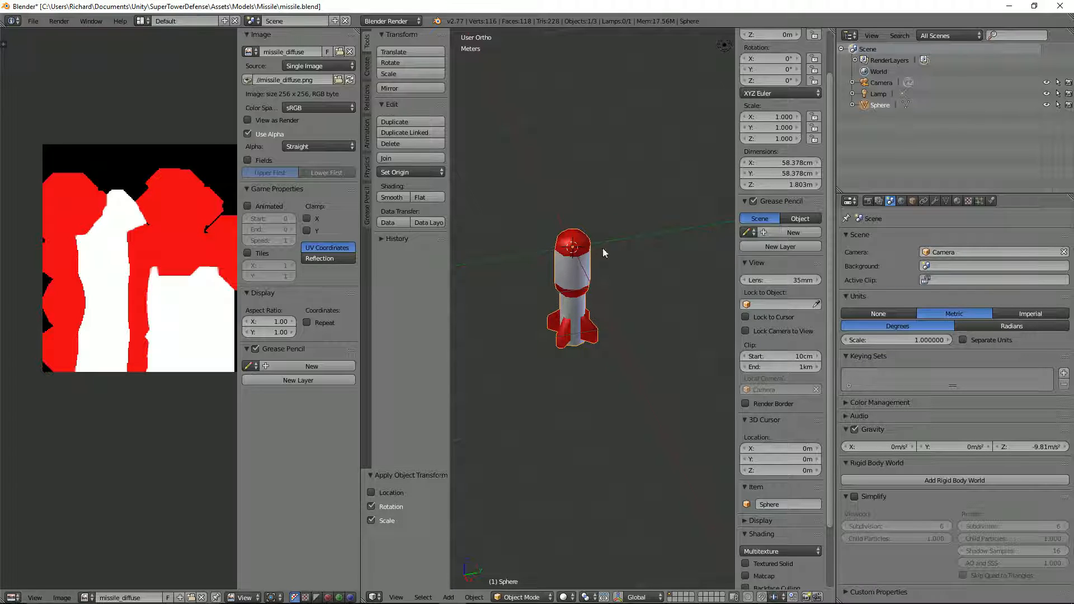
key(ctrl+s)
click(552, 290)
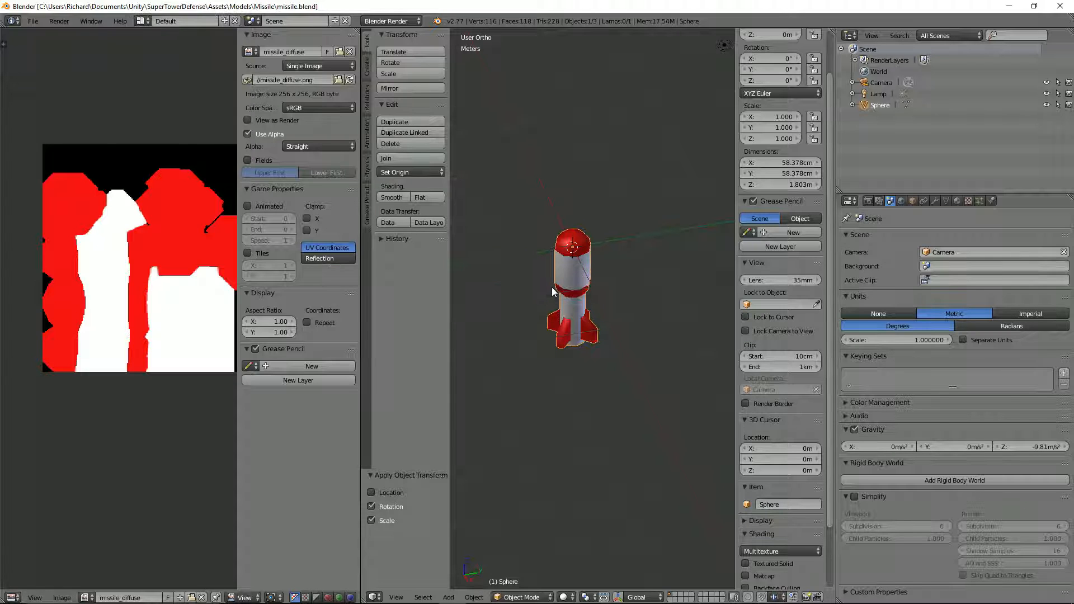
Step: Export the whole scene in FBX format as missile.fbx into the Missile folder
click(33, 20)
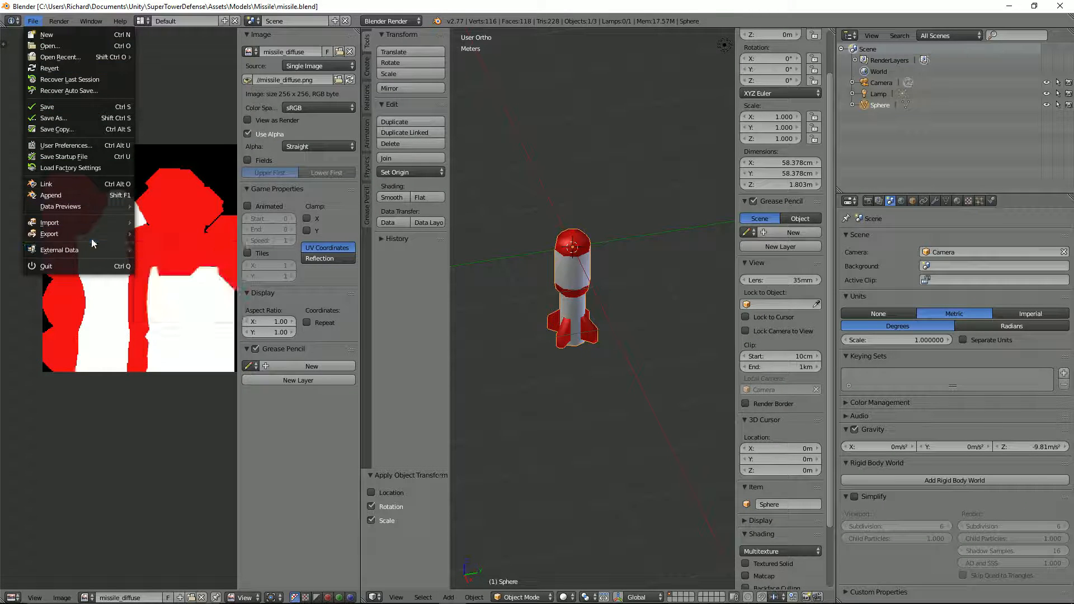
mouse_move(91, 233)
click(182, 255)
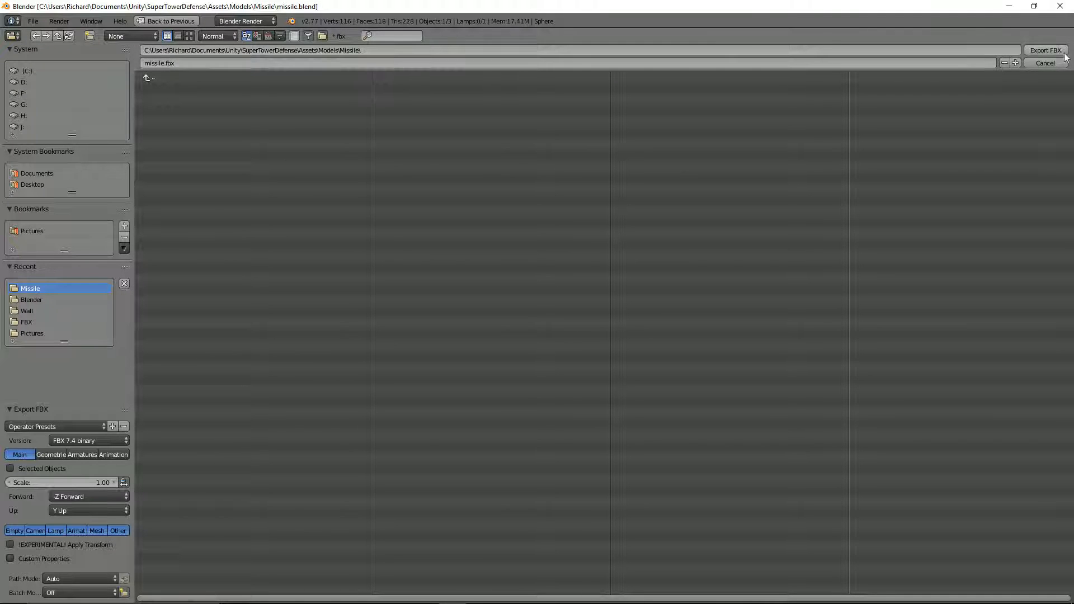
click(1044, 50)
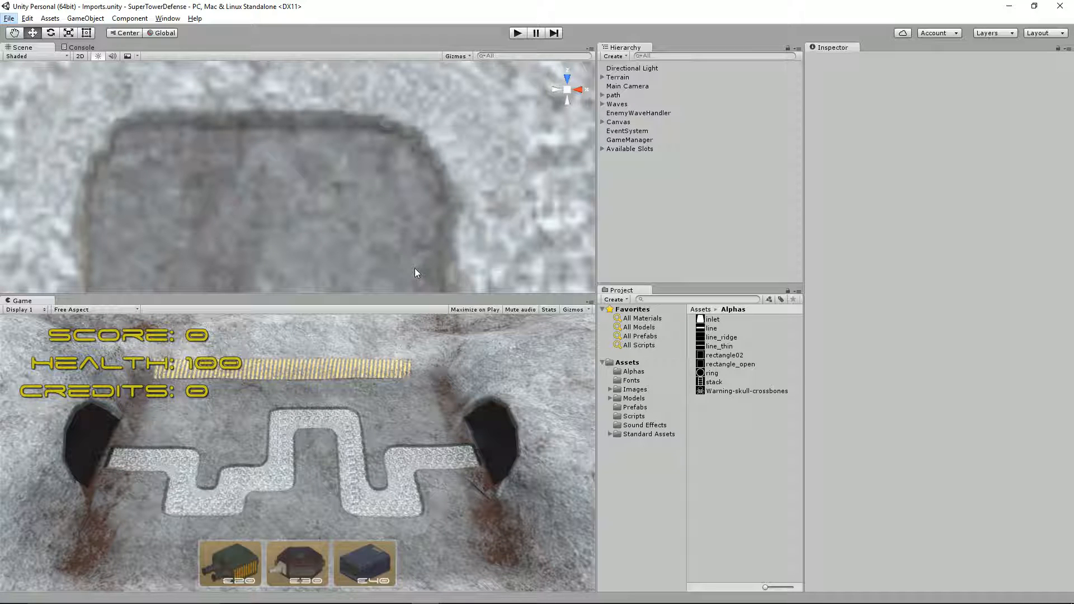
Step: In the Unity project, open the Missile folder under Models and examine the import settings of the missile.fbx asset
click(634, 398)
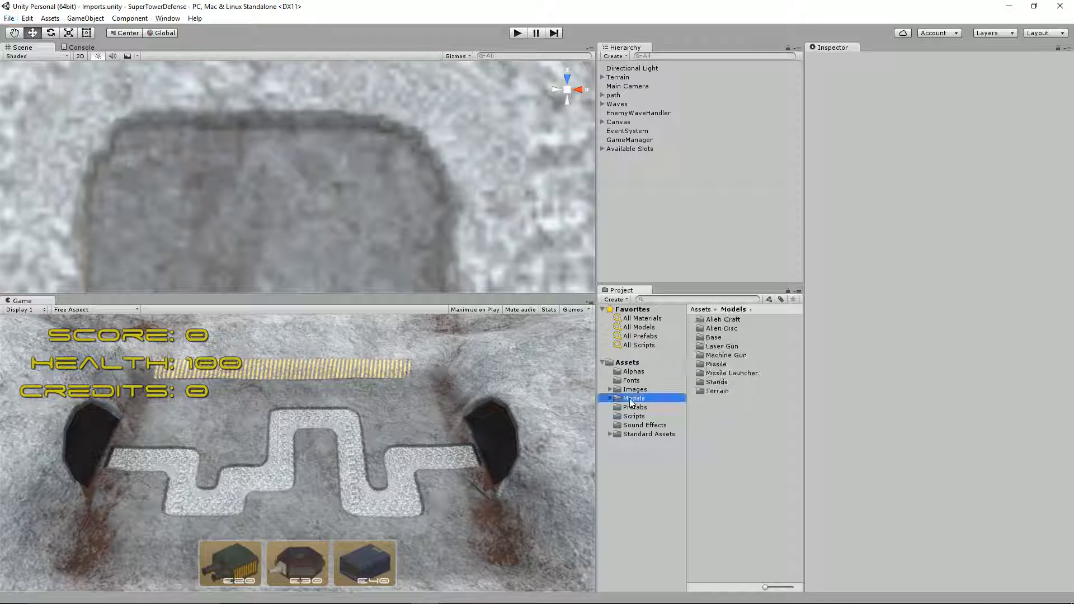
double_click(715, 364)
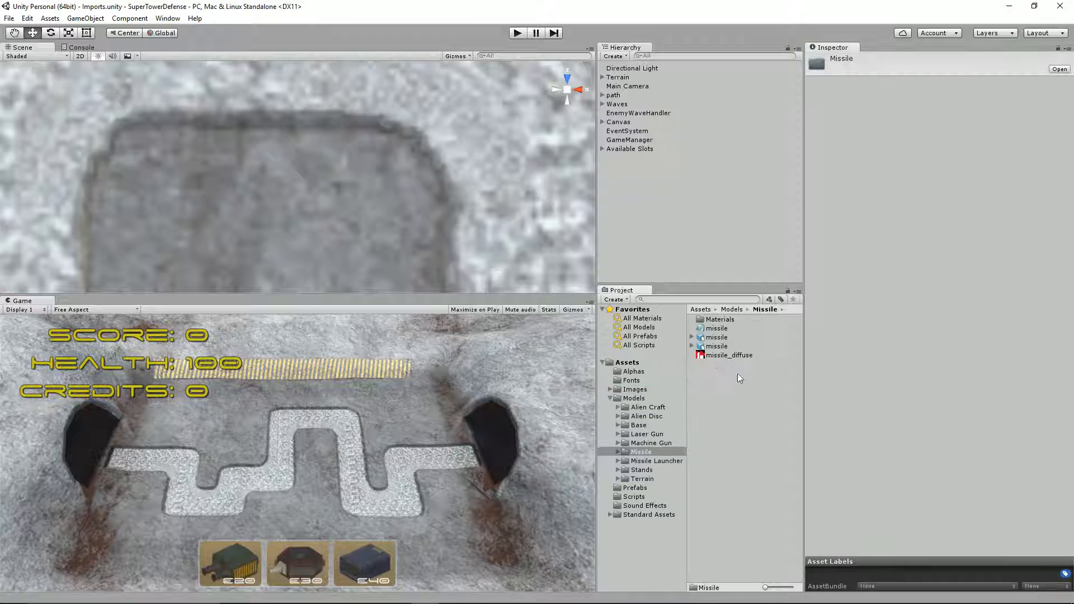
click(714, 346)
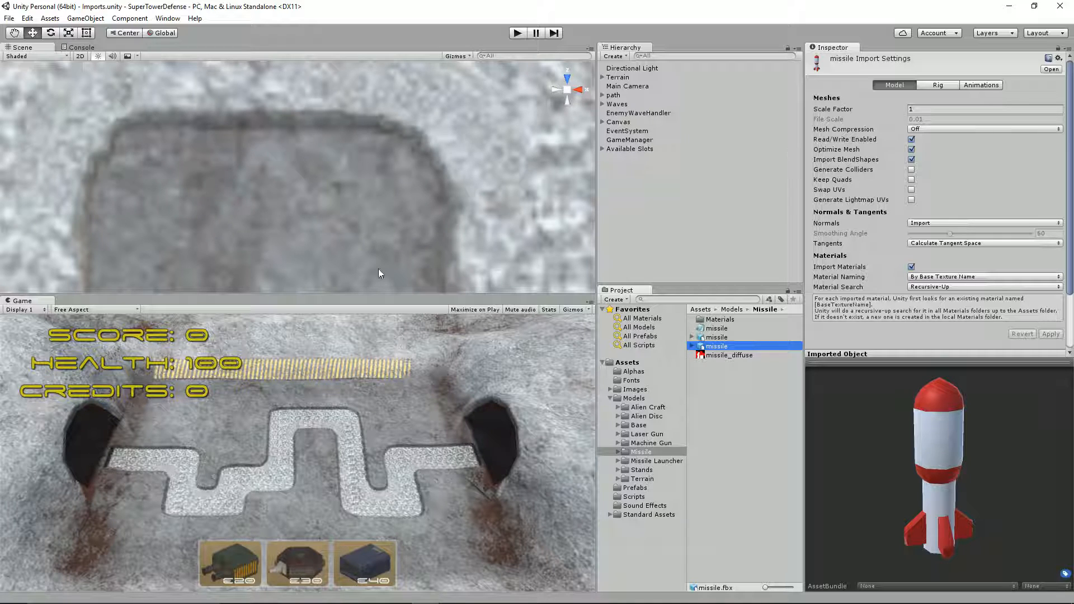
Step: Open missile.fbx.meta from the Missile folder in Notepad++ to examine its contents, and return to Unity
mouse_move(416, 588)
click(287, 592)
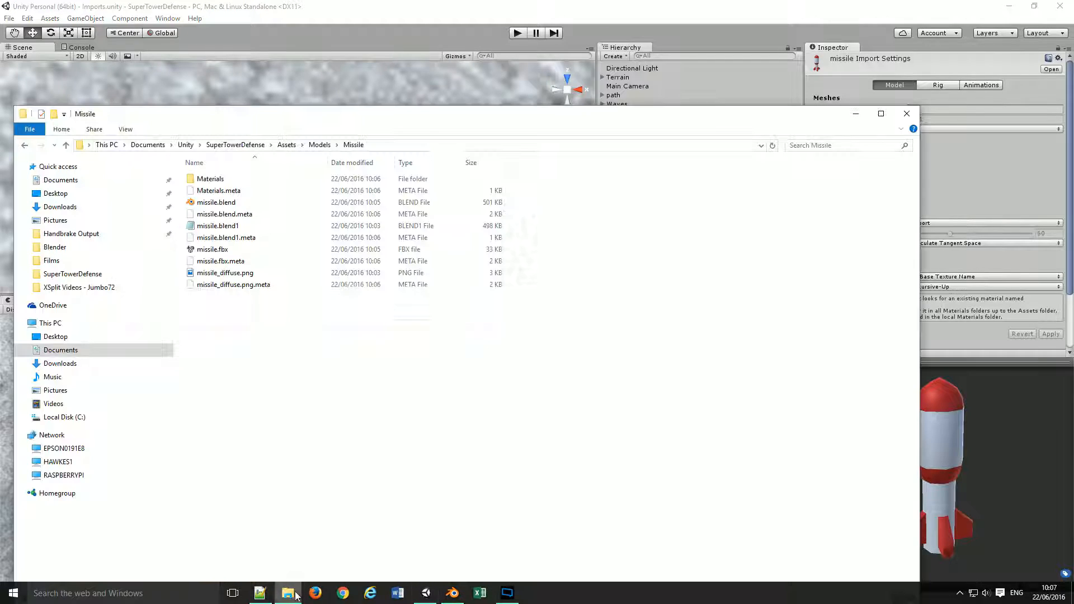
click(242, 261)
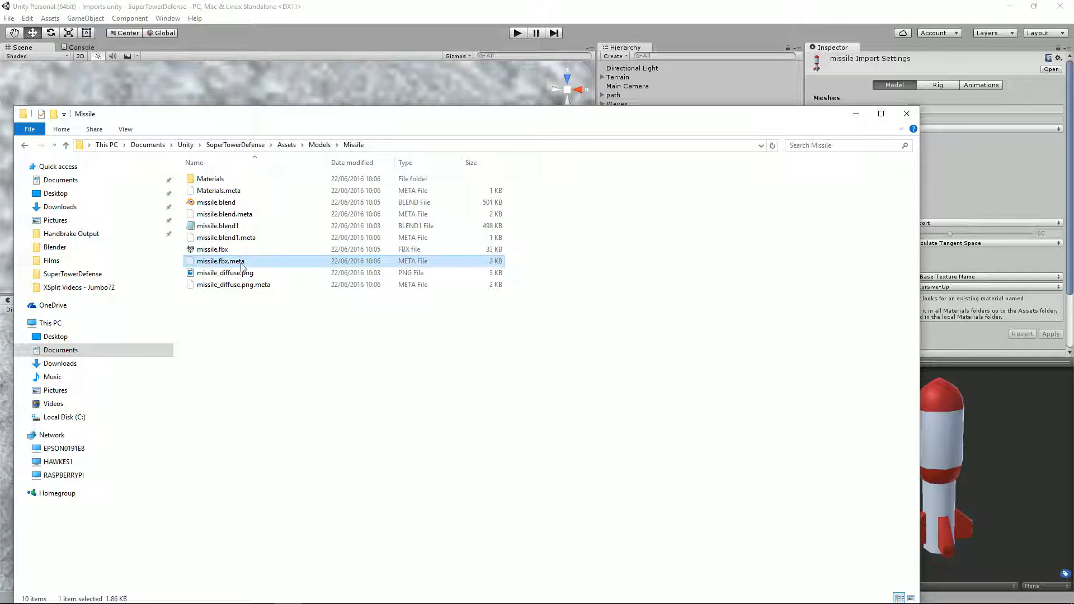
click(260, 592)
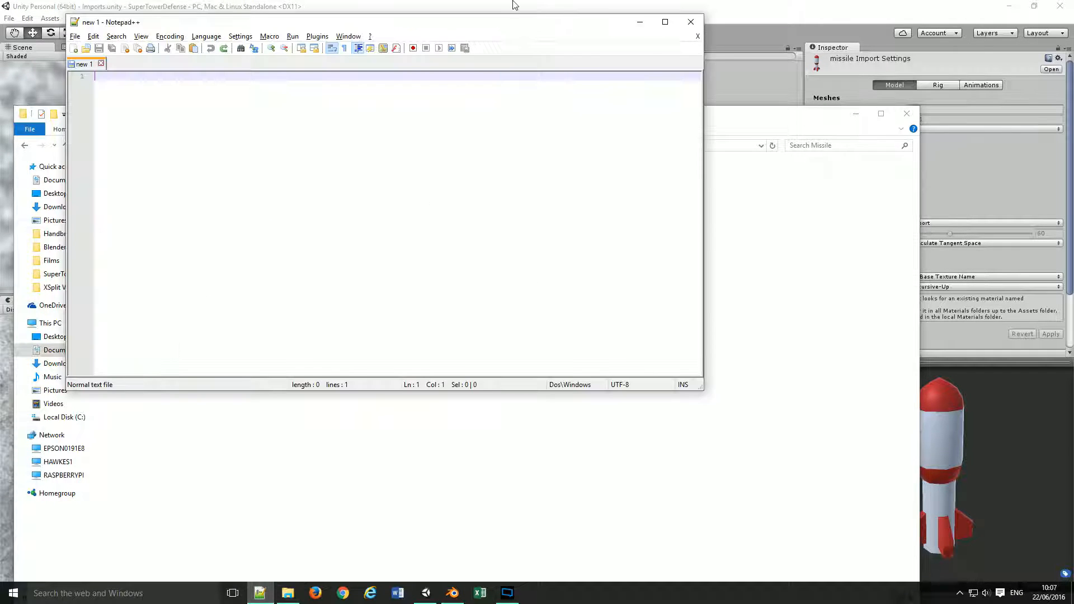
drag(407, 26, 722, 47)
drag(201, 267, 503, 235)
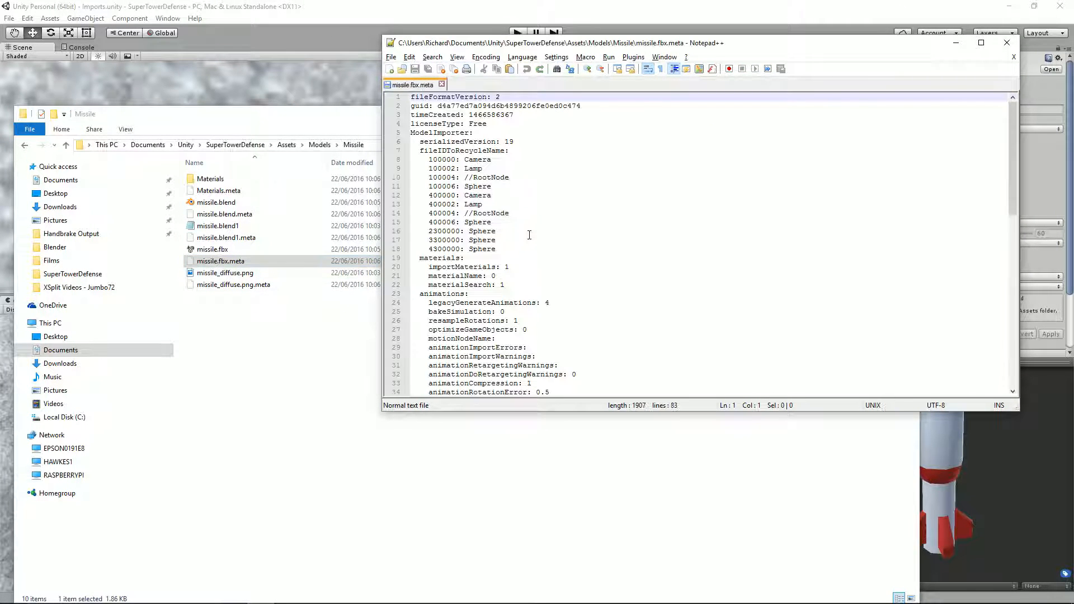
click(878, 5)
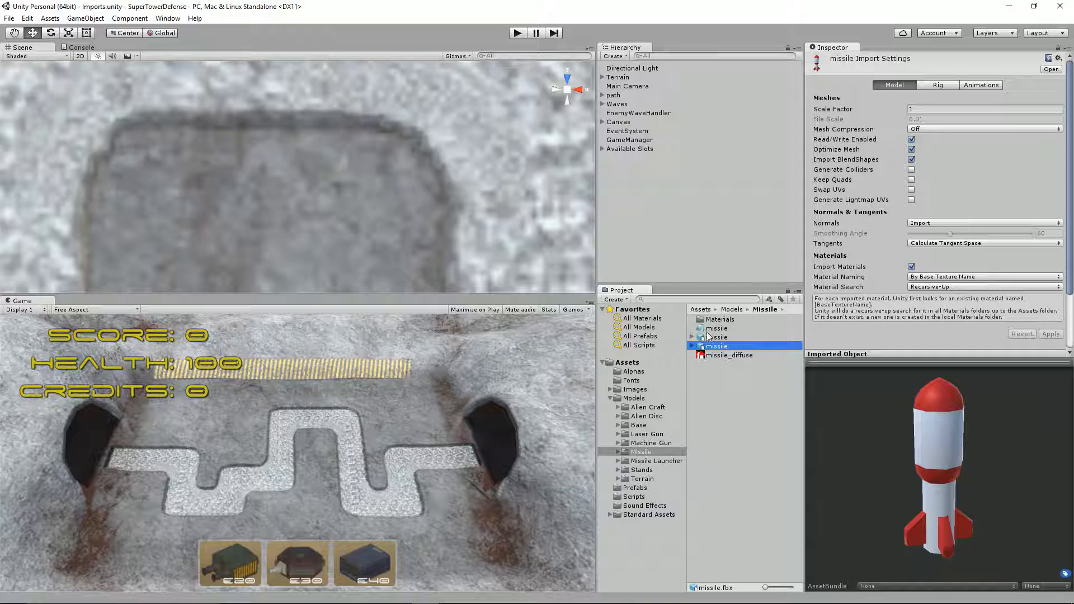
Step: Place the missile.fbx model in the scene and examine its orientation, transform and child objects
drag(721, 351, 370, 186)
scroll(398, 264, up, 2)
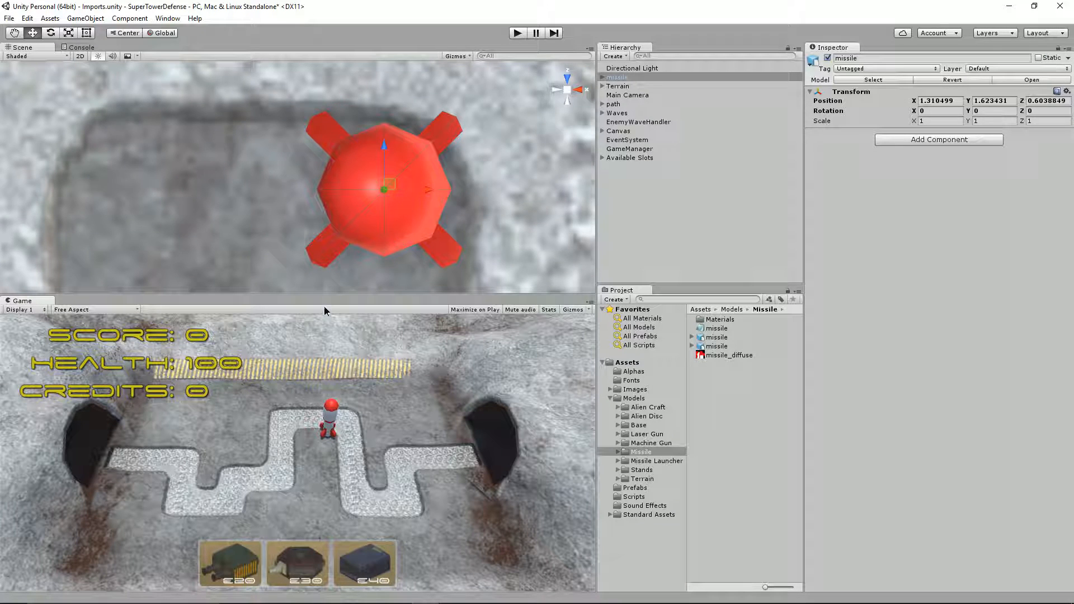
alt+drag(330, 224, 361, 194)
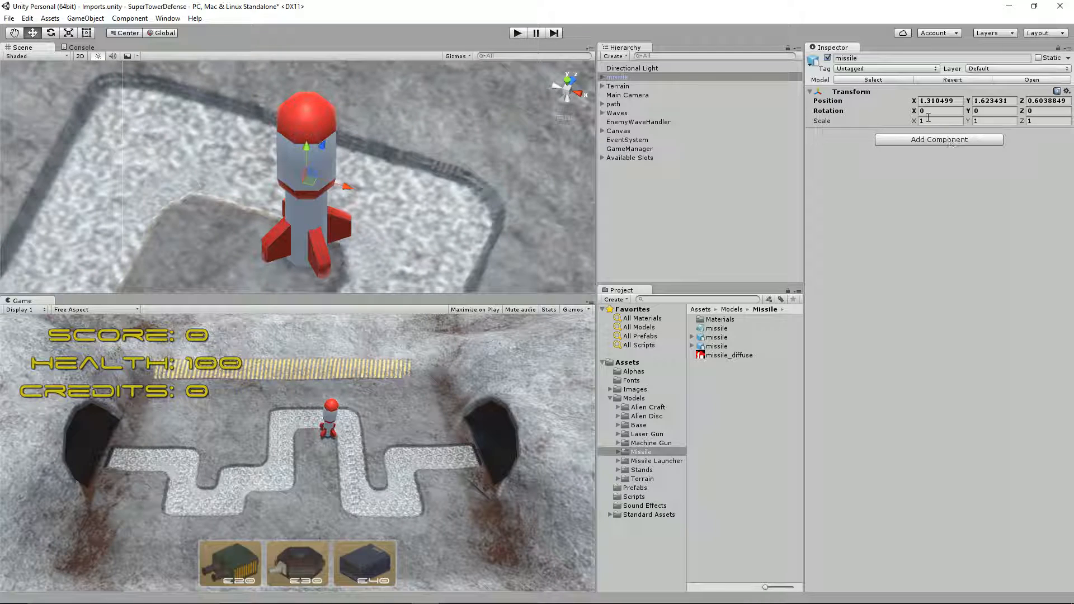
click(644, 77)
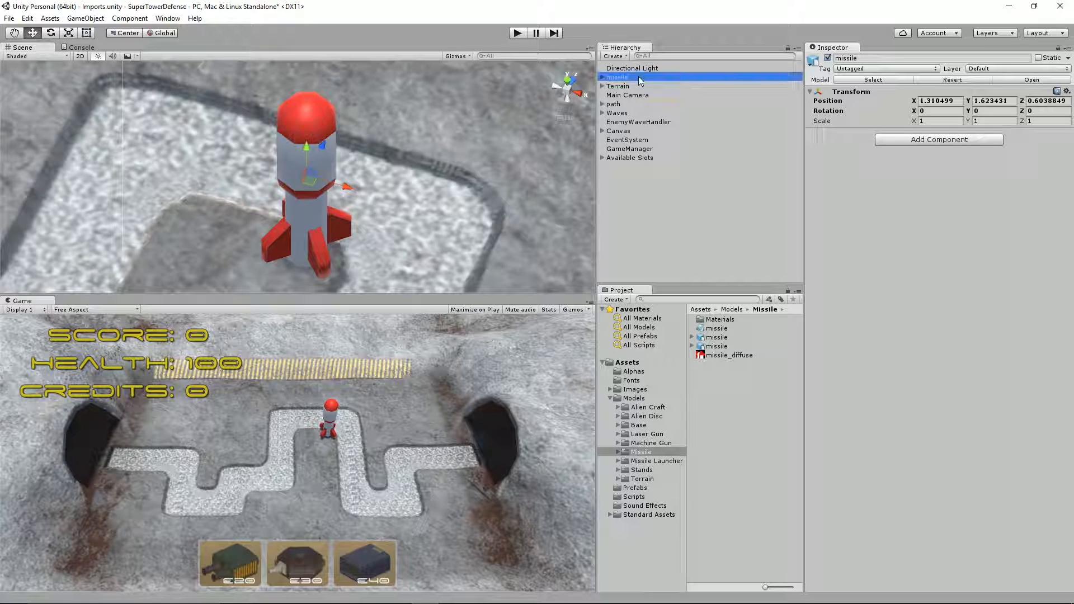
click(602, 77)
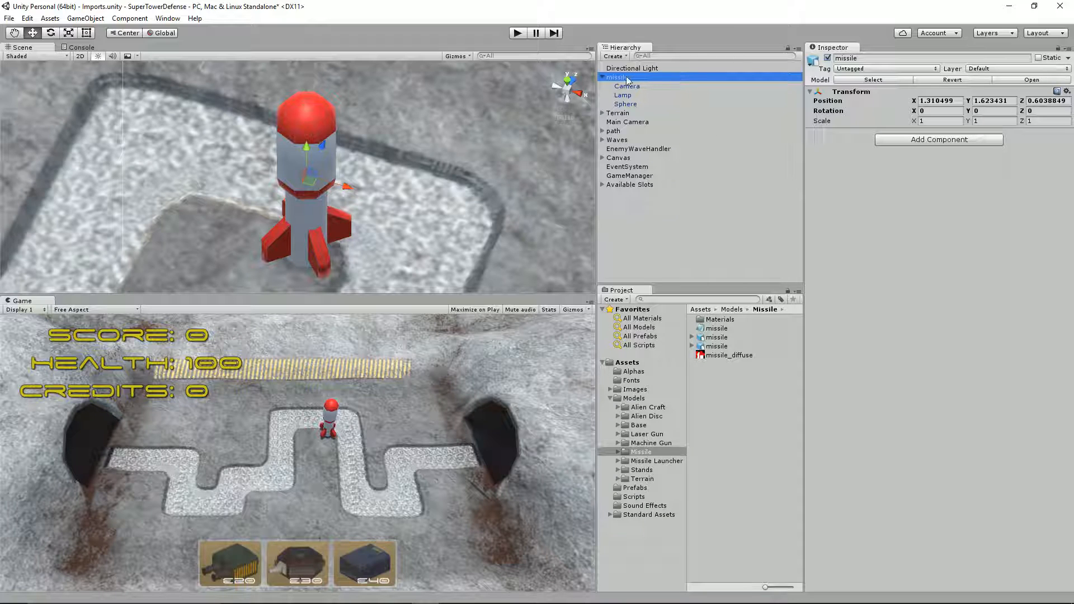
Step: Delete the placed missile from the scene
click(625, 79)
key(Escape)
key(Delete)
Step: Switch to Blender and export only the selected missile in FBX format, overwriting missile.fbx in the Missile folder
key(alt+Tab)
key(alt+Tab)
key(alt+Tab)
key(alt+Tab)
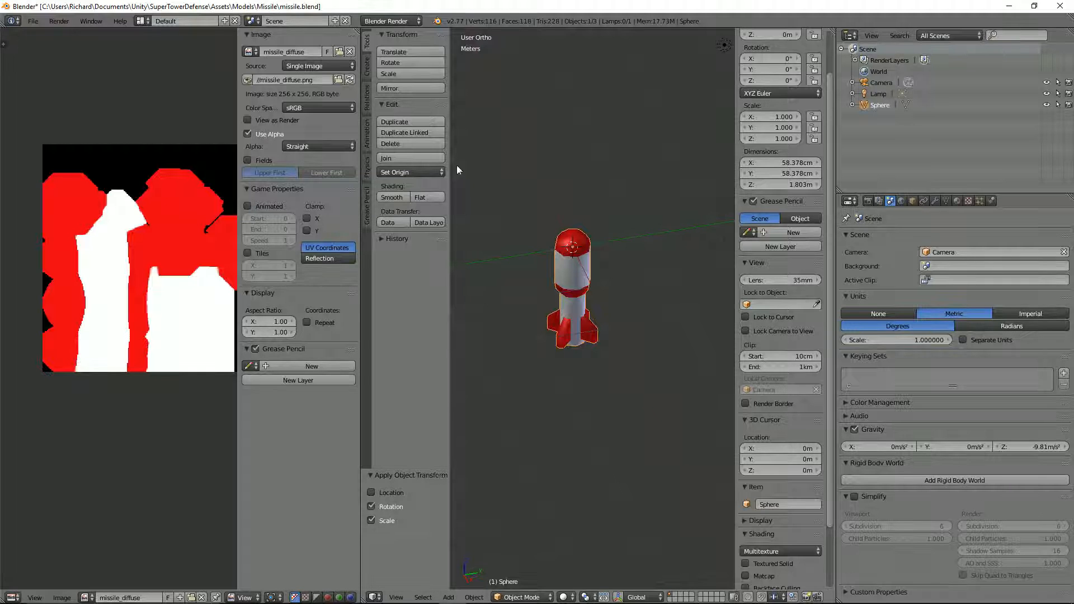
click(33, 21)
mouse_move(63, 234)
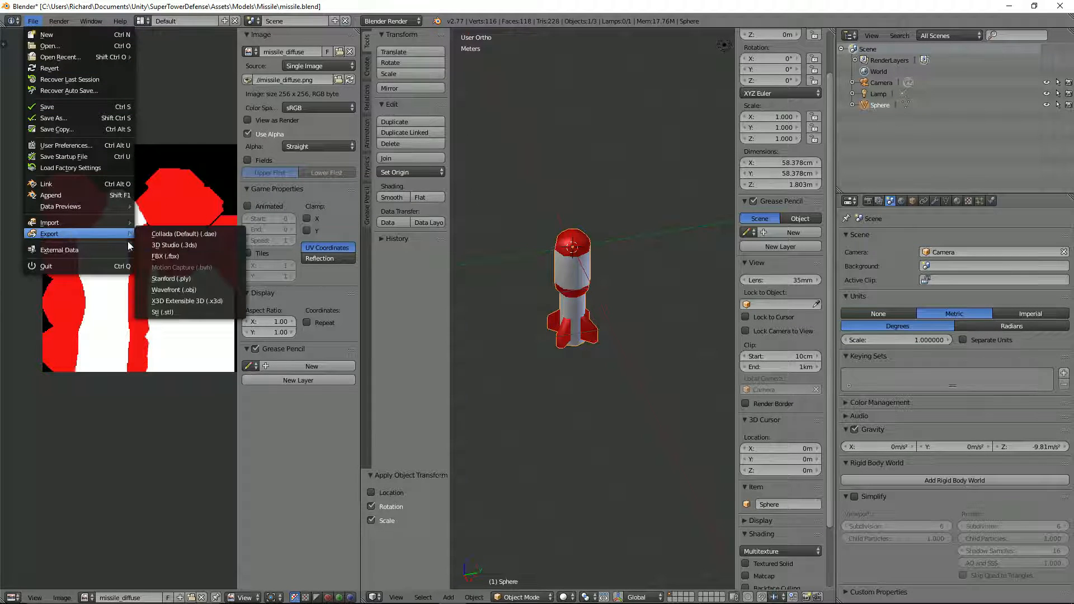
click(168, 256)
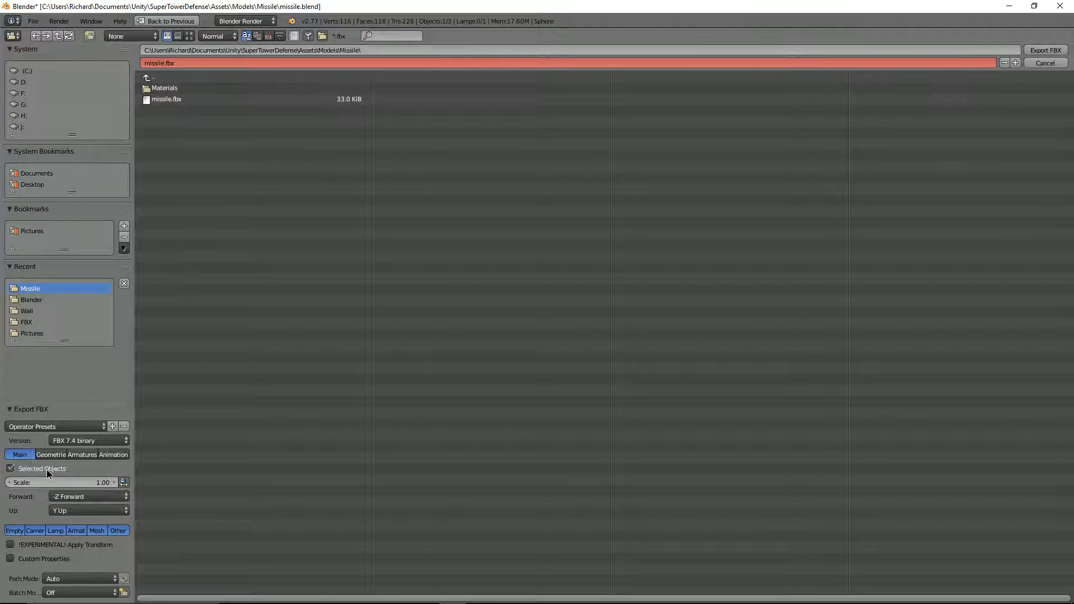
click(192, 99)
click(1044, 50)
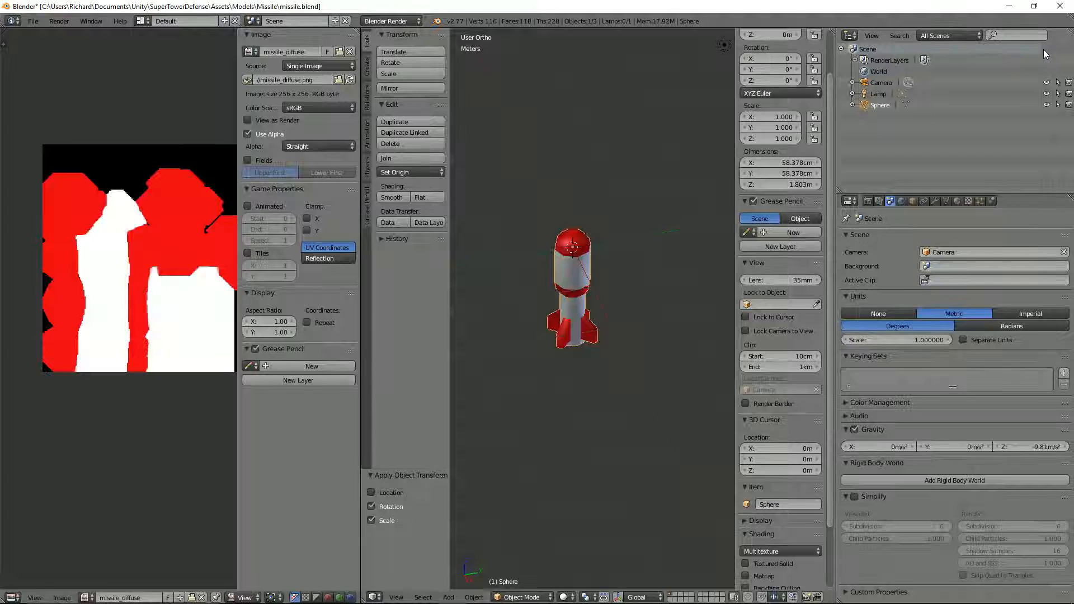
Step: Switch to Unity, inspect the contents of the re-exported missile.fbx asset and place the model in the scene on the path
key(alt+Tab)
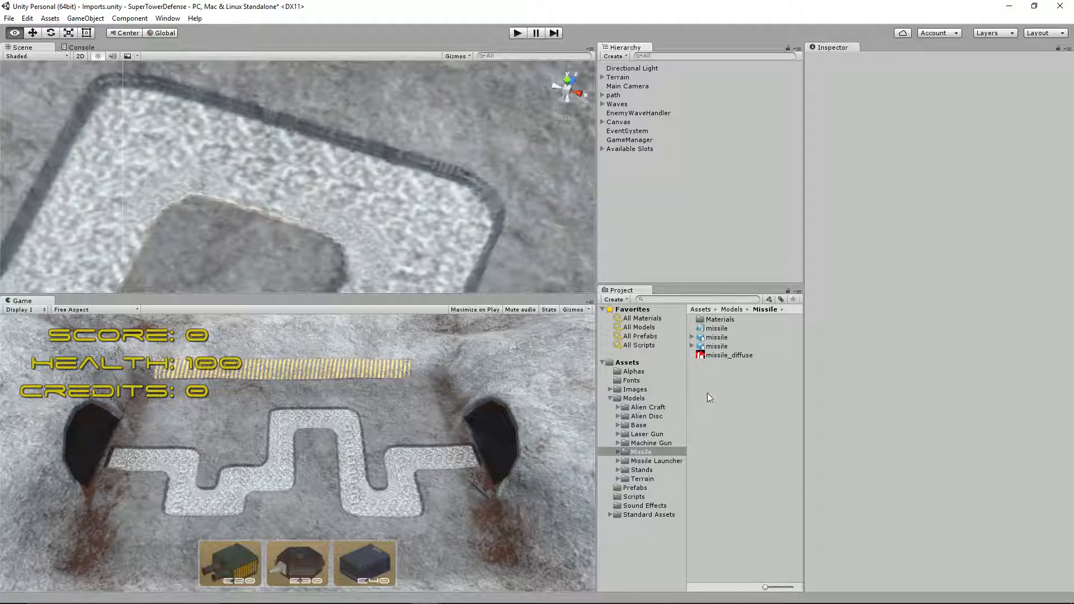
click(727, 356)
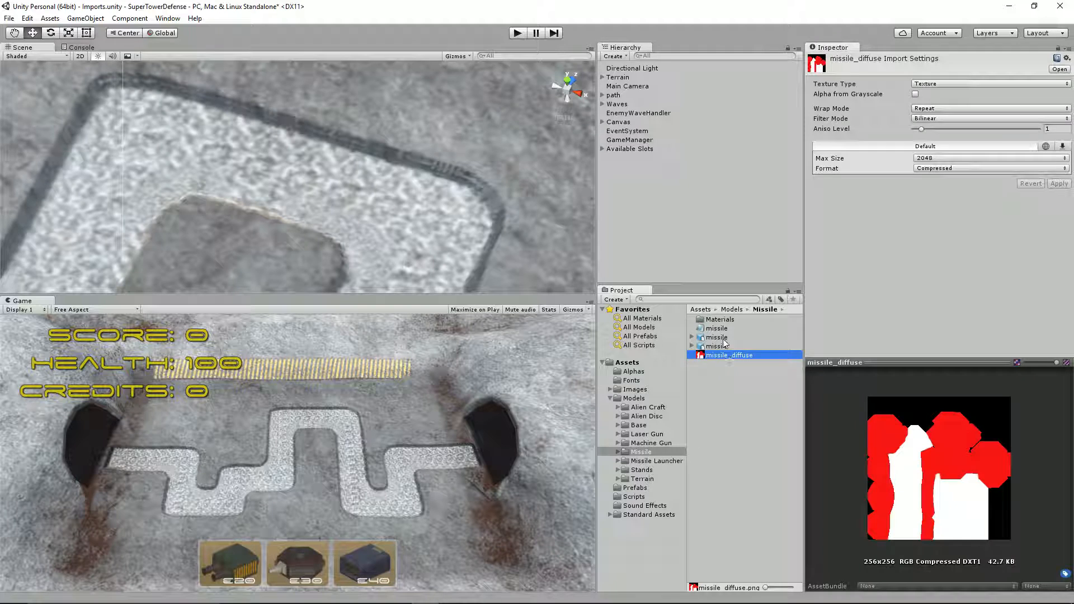
click(723, 338)
click(723, 346)
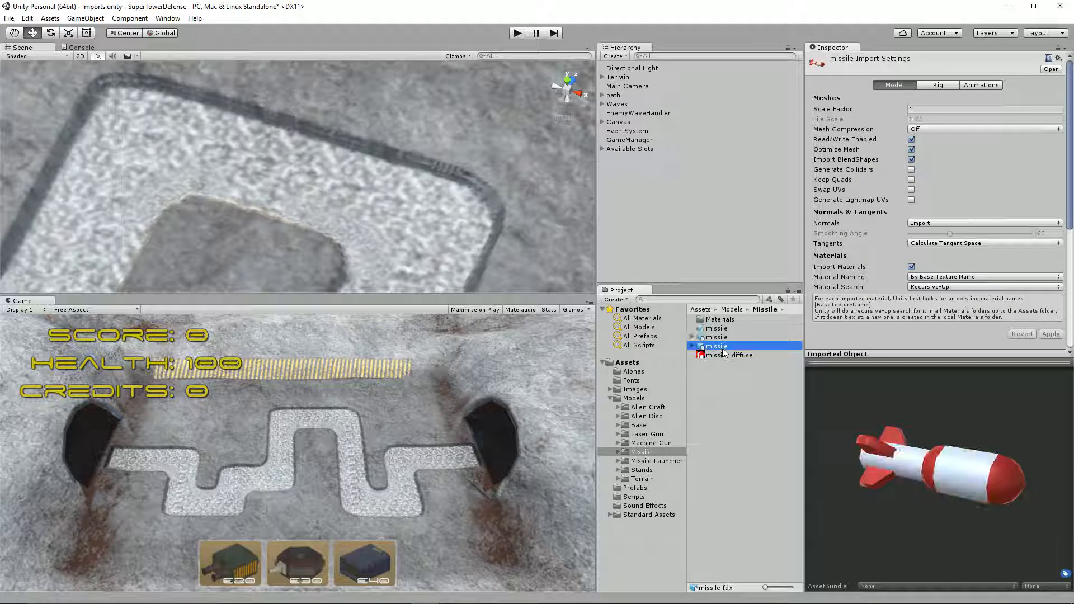
click(693, 346)
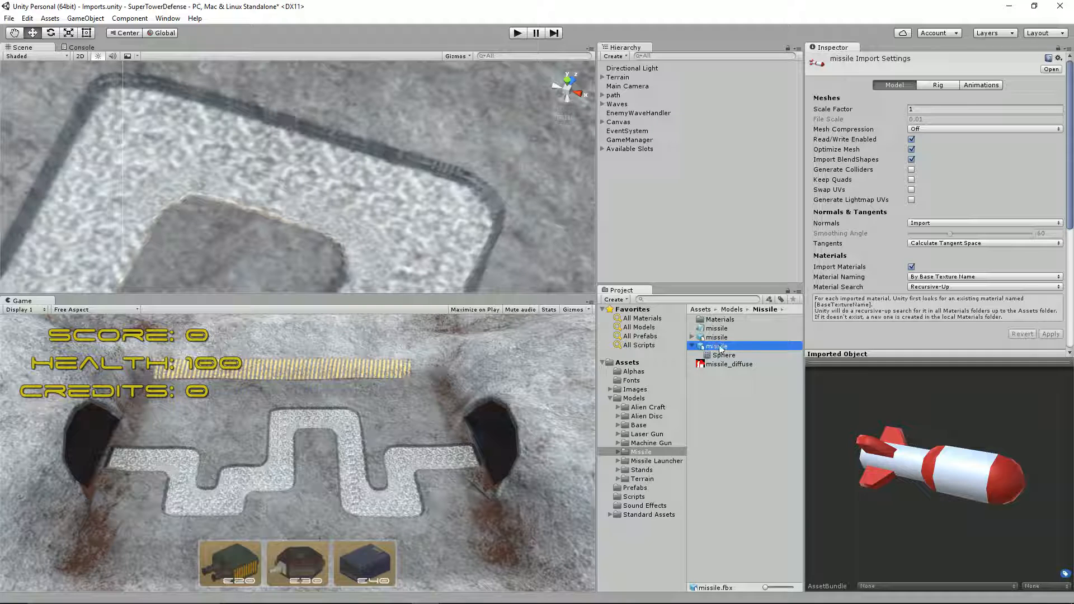
drag(720, 348, 366, 131)
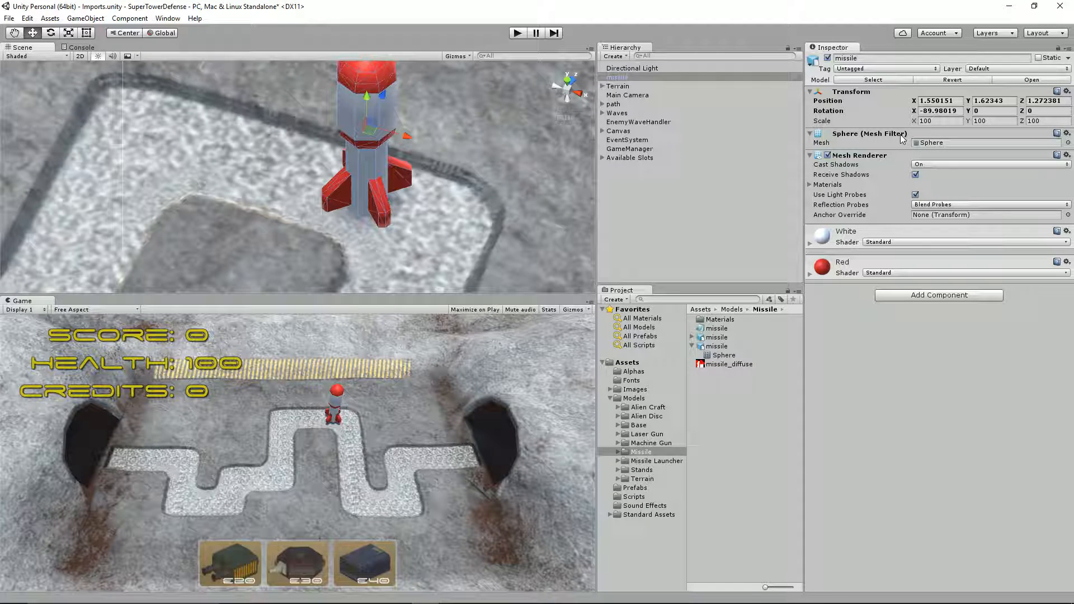
Step: Delete the placed missile from the scene, and switch to Notepad++ to reload the modified missile.fbx.meta file
click(615, 77)
key(Delete)
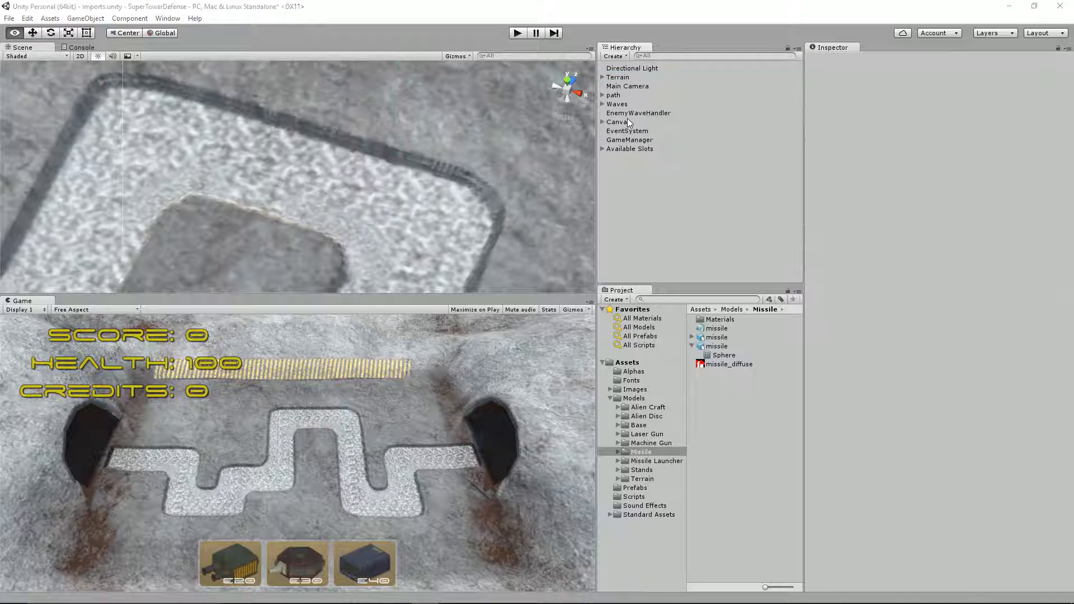
key(alt+Tab)
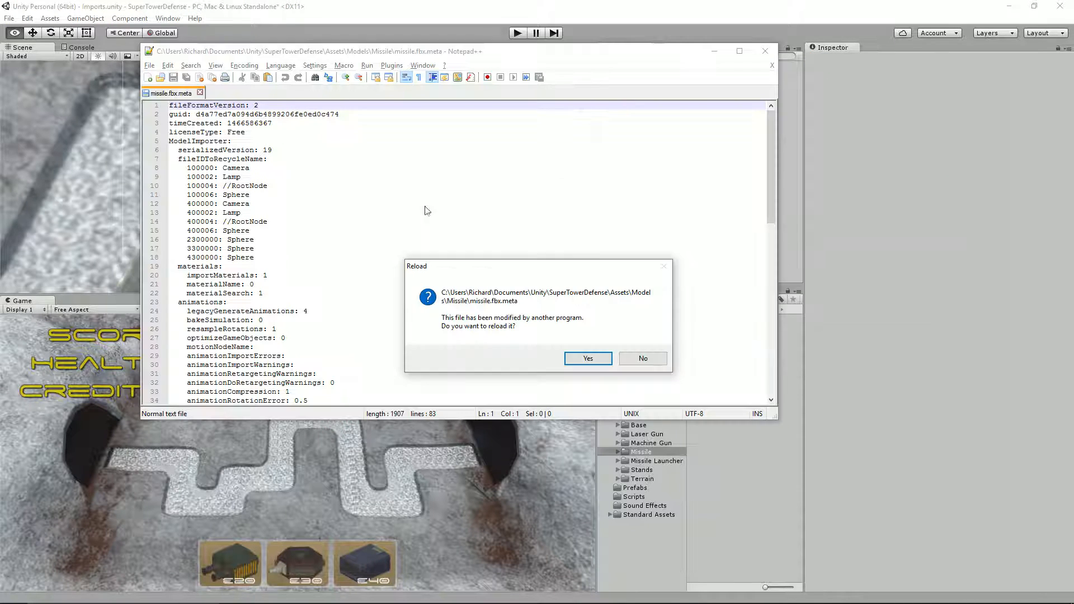
click(587, 358)
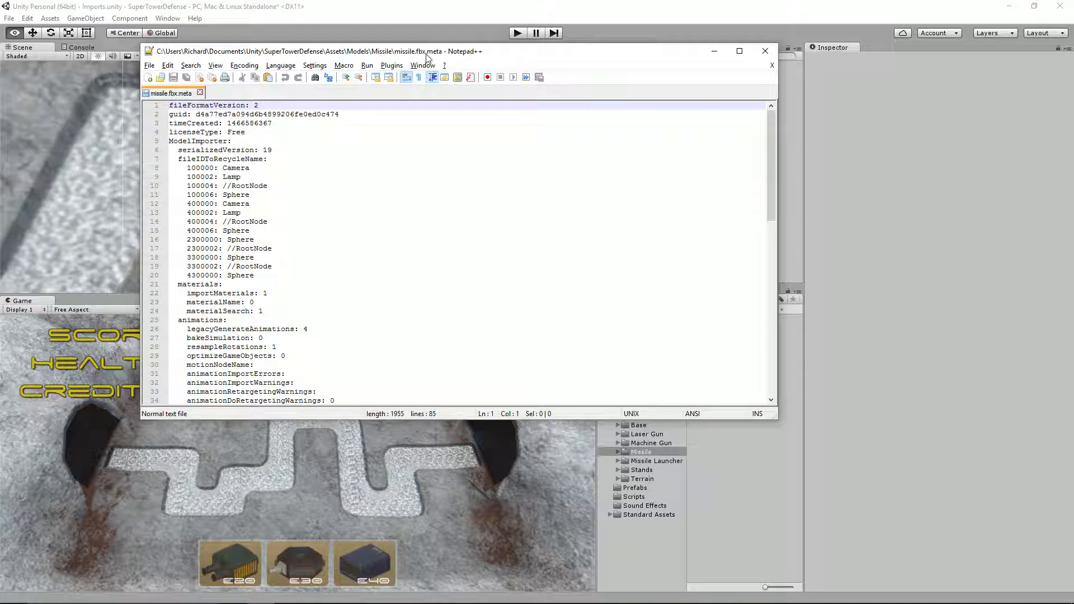
Step: Set useFileScale to 0 in the meshes section of missile.fbx.meta and save the file
scroll(317, 222, down, 5)
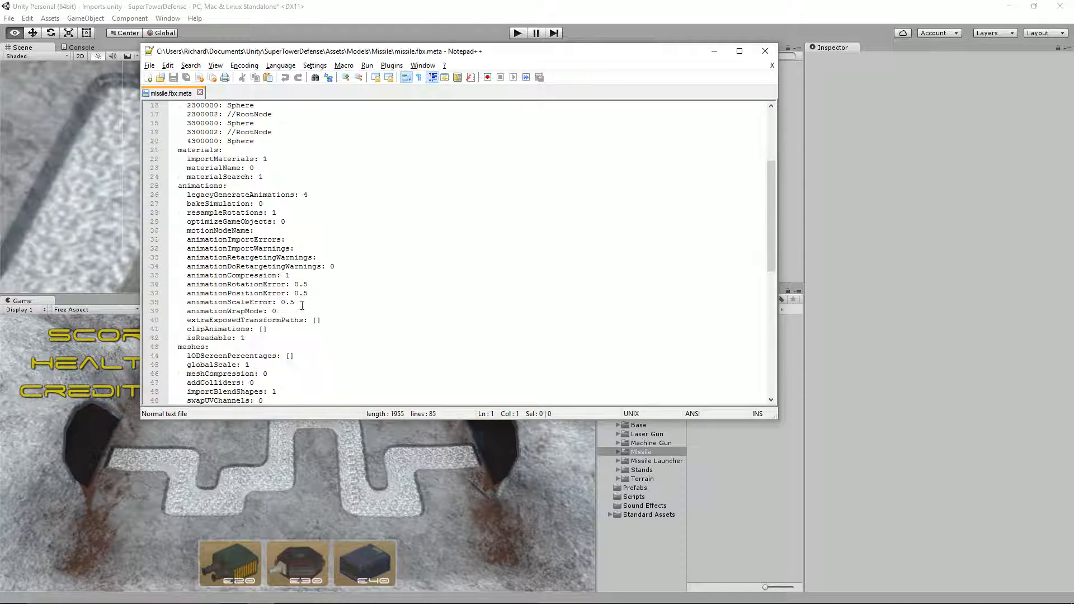
scroll(302, 305, down, 6)
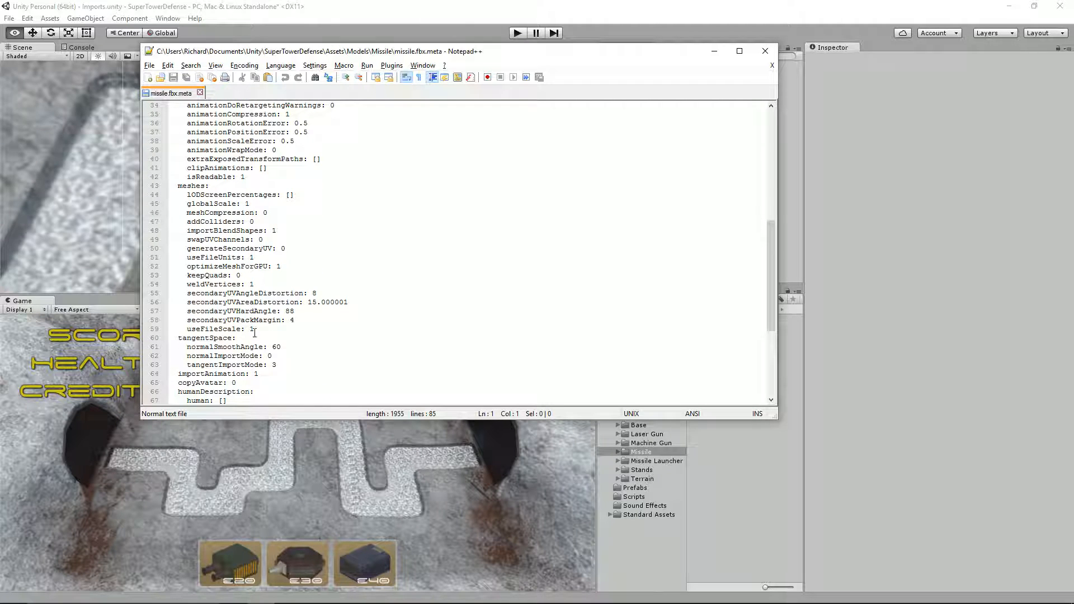
click(263, 329)
key(BackSpace)
text(0)
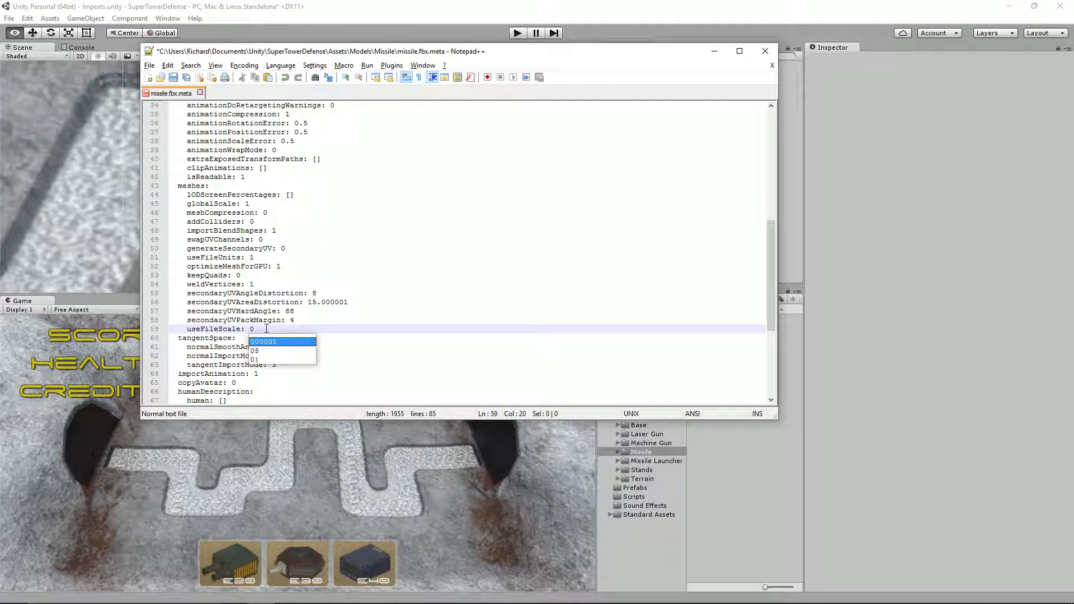
key(Escape)
key(ctrl+s)
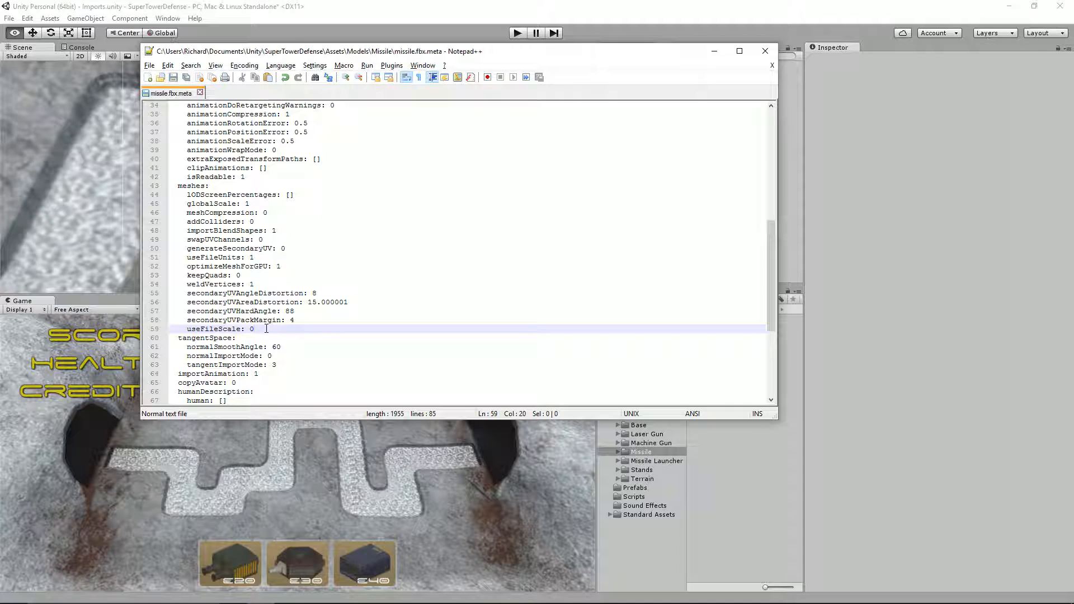
Step: Switch to Unity, add the missile model from the Missile folder to the scene hierarchy and reset its transform
click(526, 5)
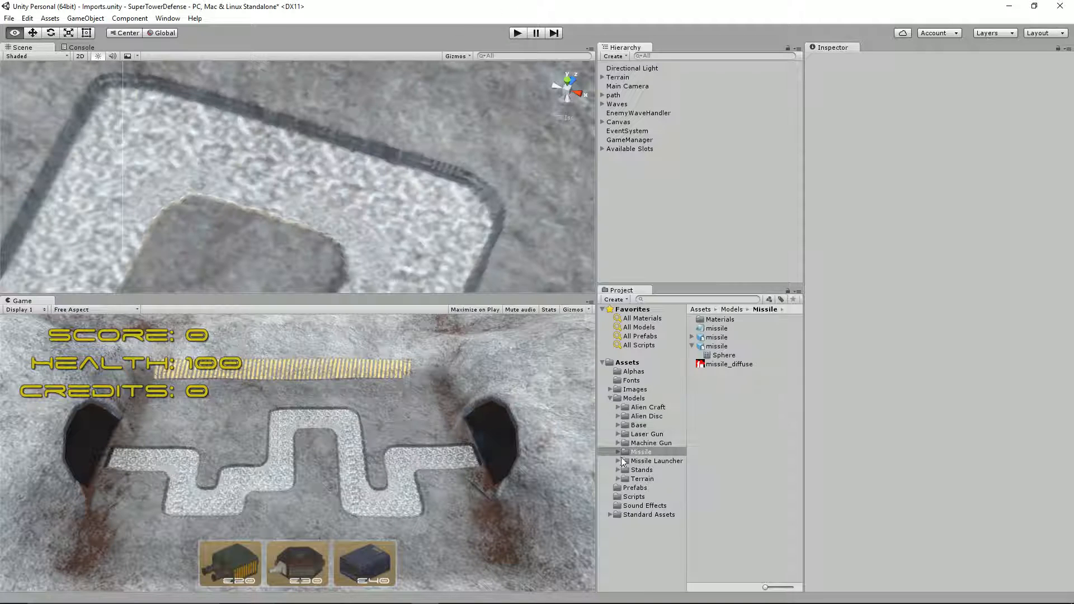
click(719, 346)
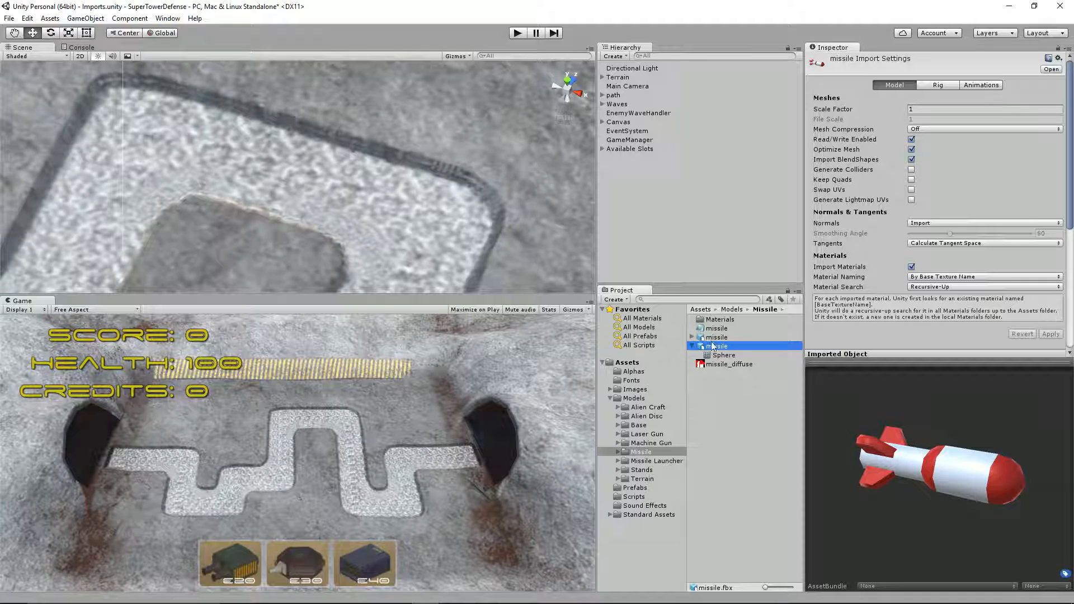
drag(716, 347, 659, 218)
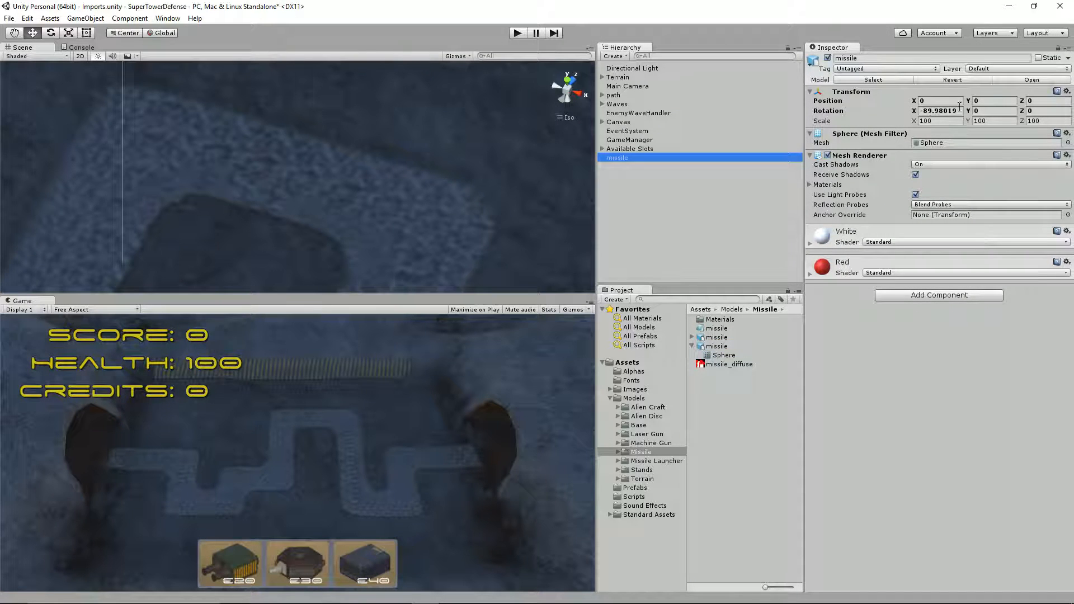
click(1066, 91)
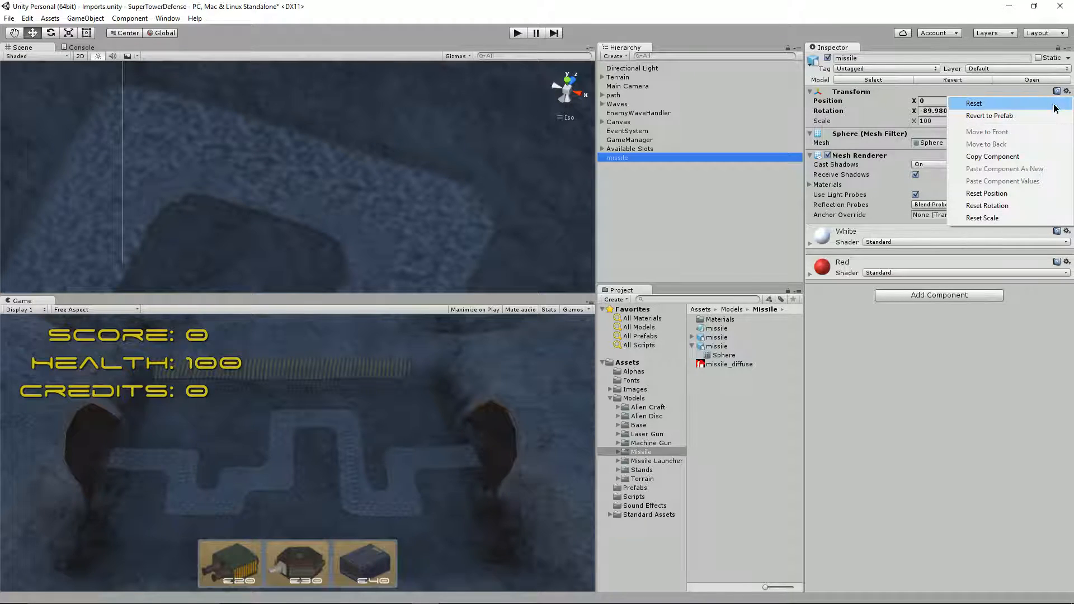
click(973, 103)
Step: Raise the missile above the path to a Y position of about 0.552, deselect it and view it from the side
alt+drag(145, 134, 90, 131)
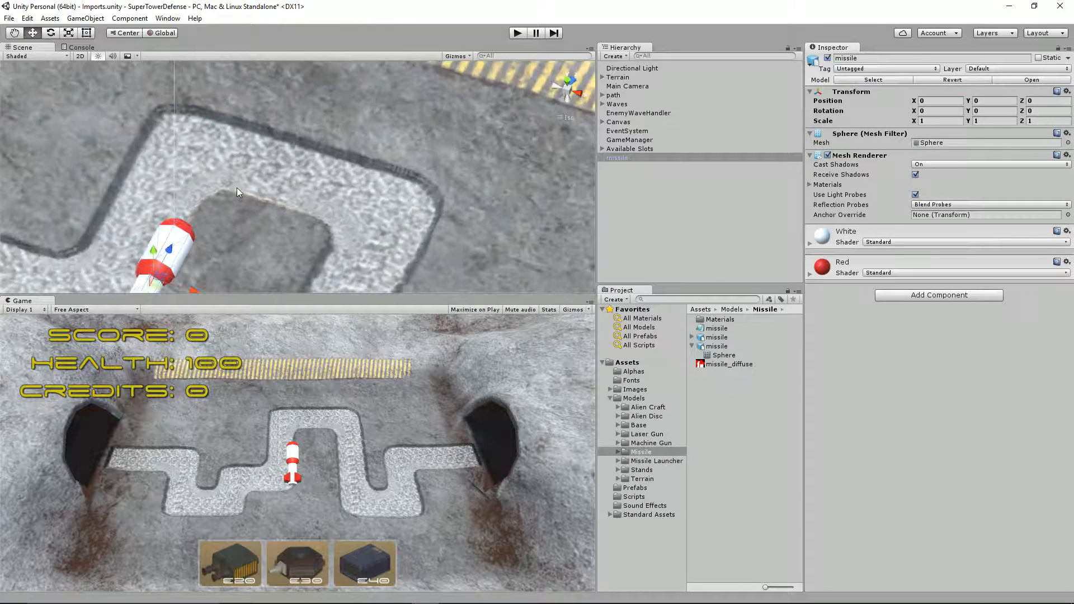
alt+drag(237, 186, 446, 224)
middle_drag(446, 224, 484, 181)
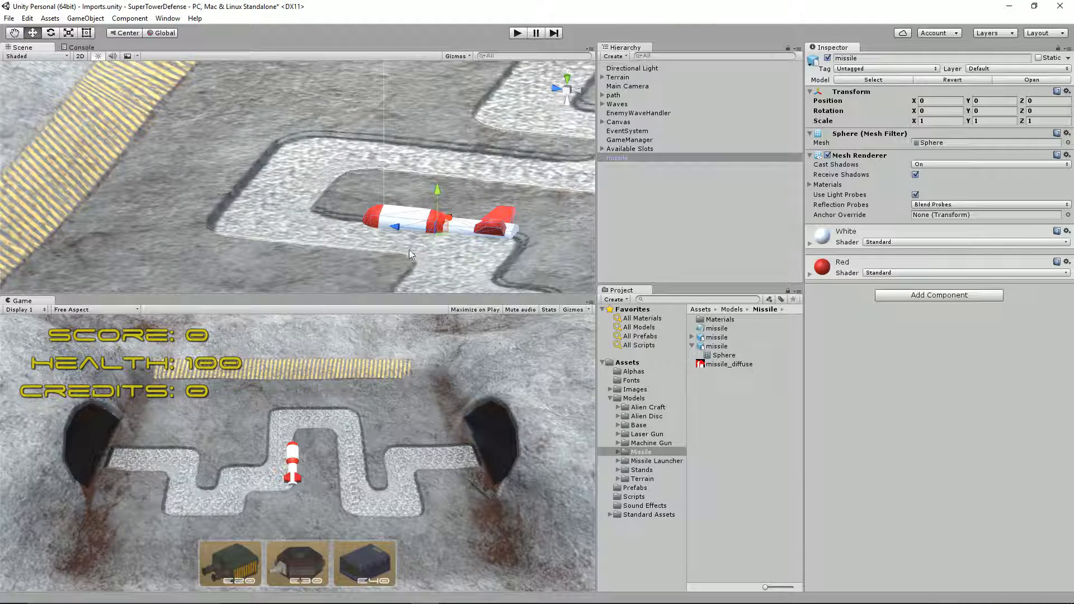
drag(442, 193, 444, 143)
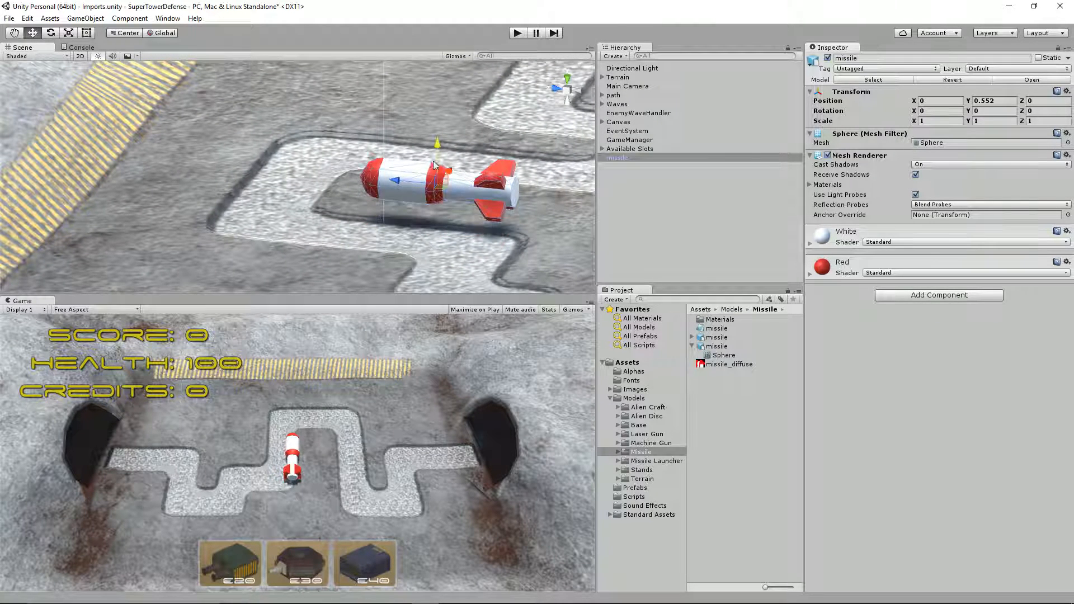
middle_drag(470, 179, 445, 195)
alt+drag(444, 195, 472, 180)
click(307, 222)
middle_drag(472, 180, 432, 178)
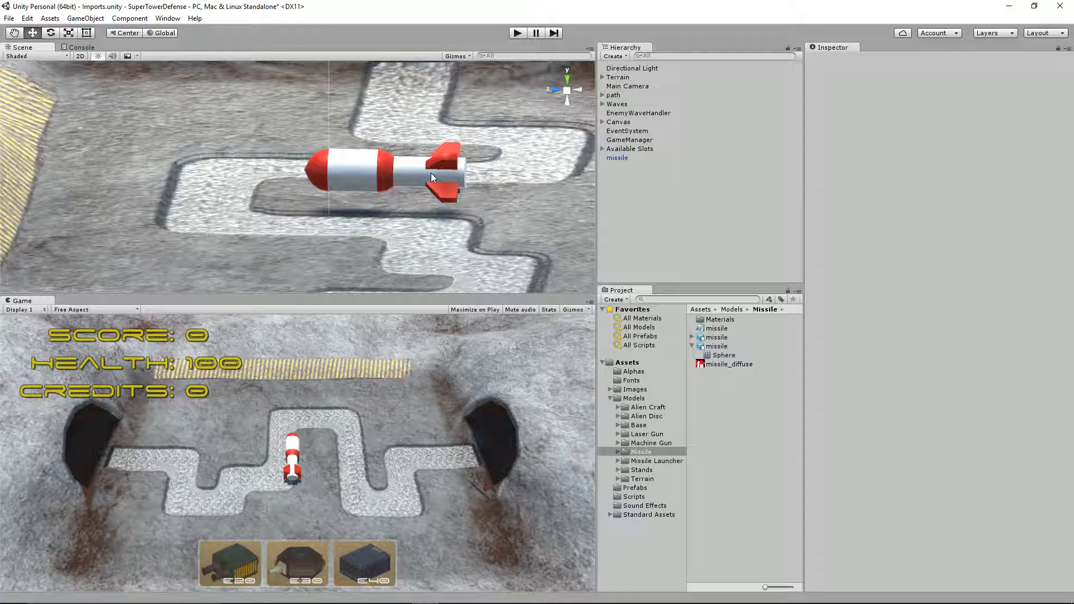
Step: Switch to Blender, scale the missile by 0.5 in Object Mode and apply its rotation and scale
key(alt+Tab)
key(Tab)
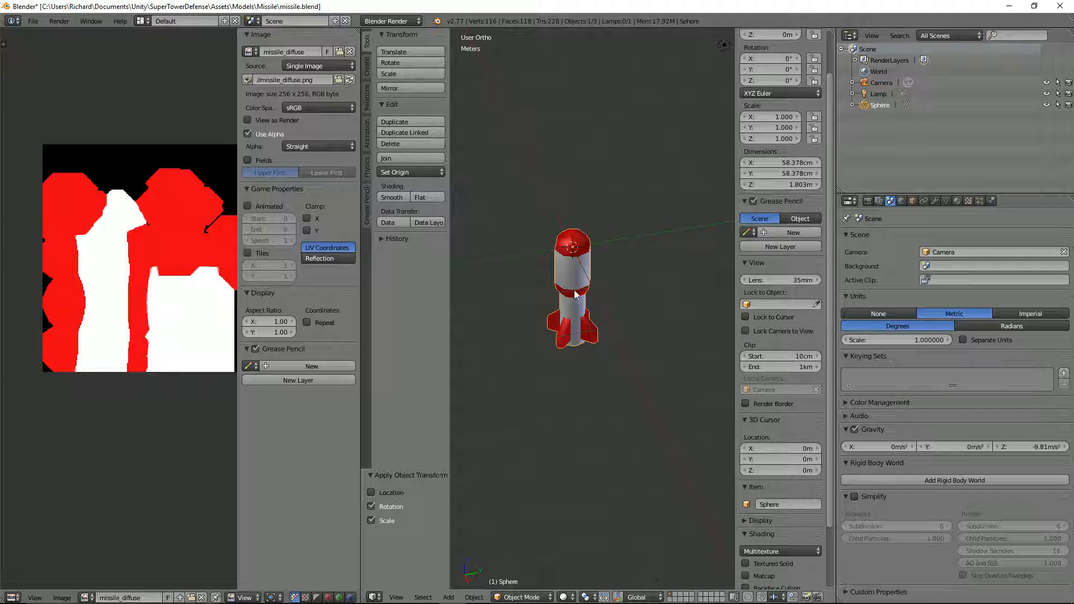
key(s)
text(.5)
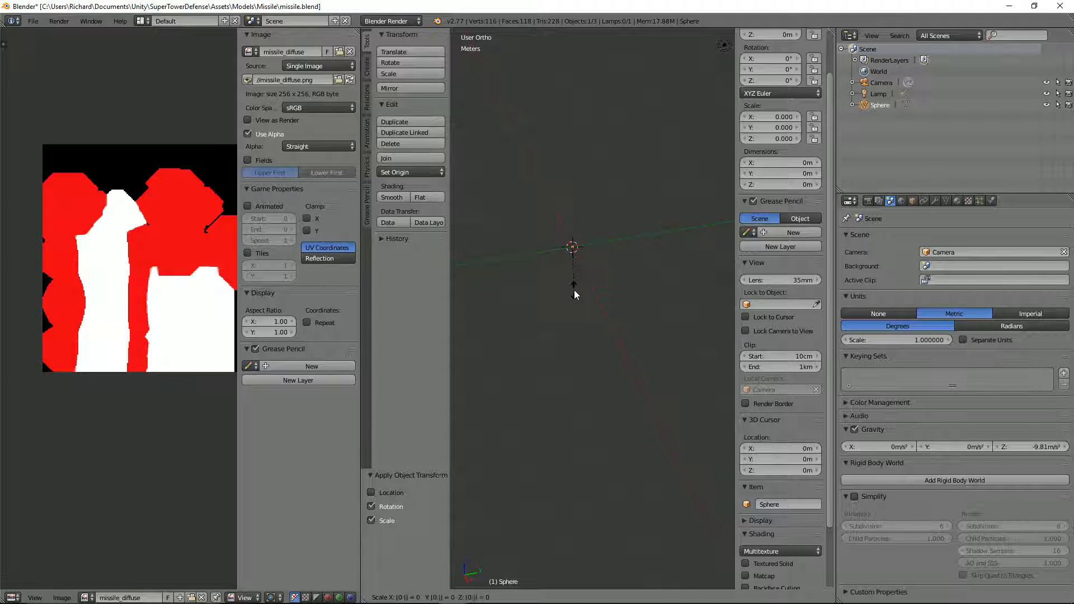
key(Return)
key(ctrl+a)
click(575, 289)
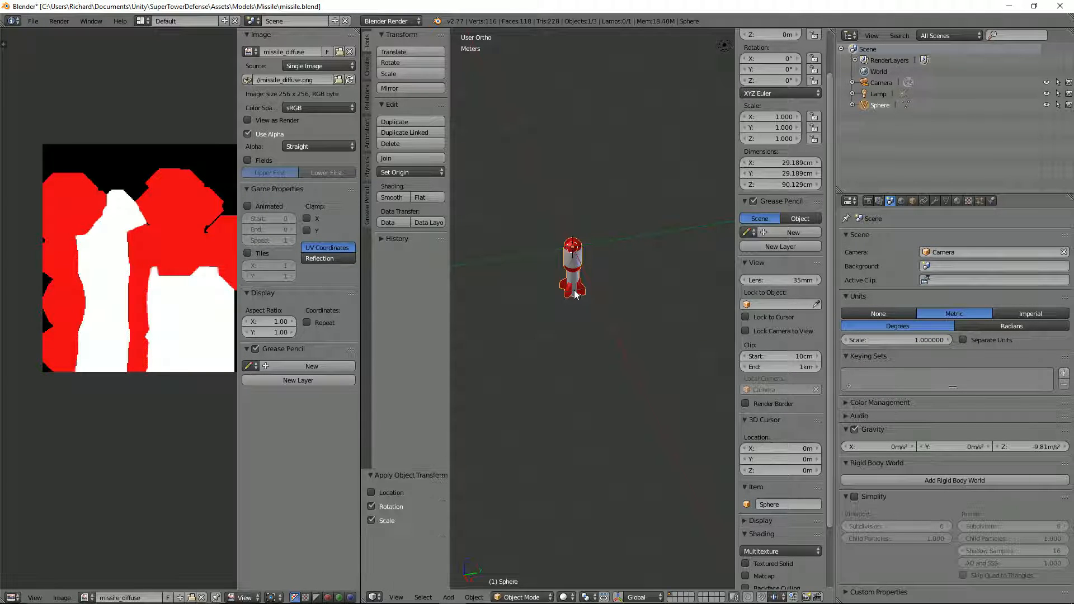
Step: Export only the selected missile in FBX format, overwriting missile.fbx in the Missile folder
click(33, 21)
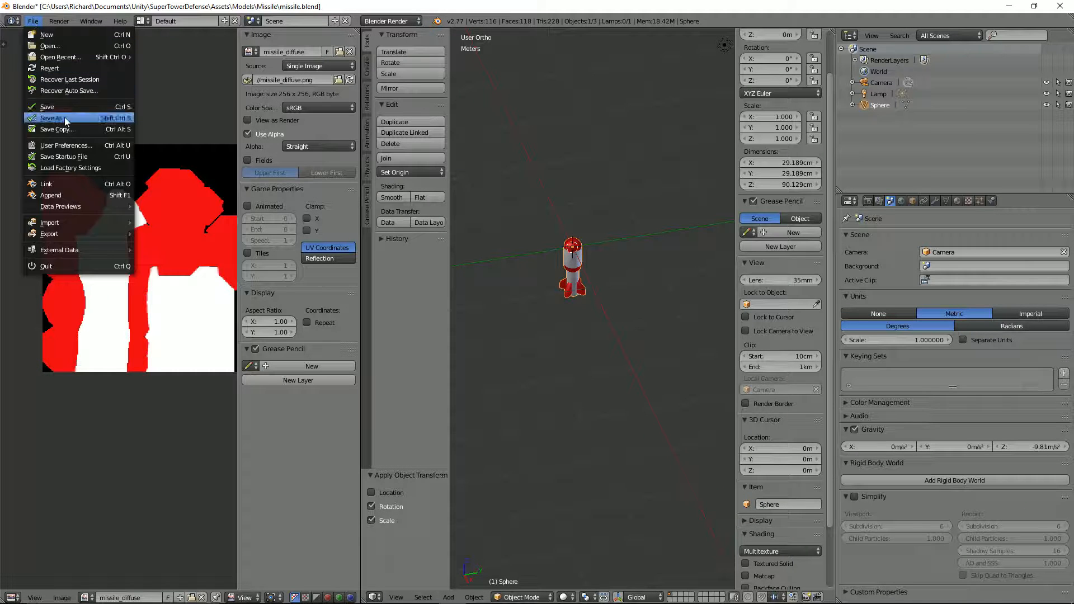
mouse_move(81, 233)
click(184, 256)
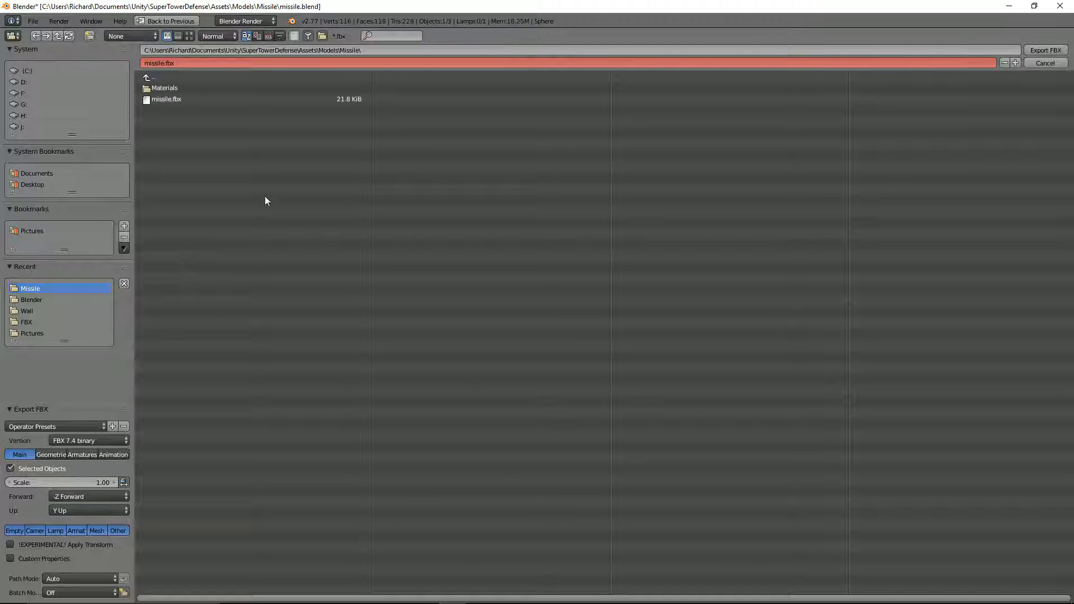
click(1045, 50)
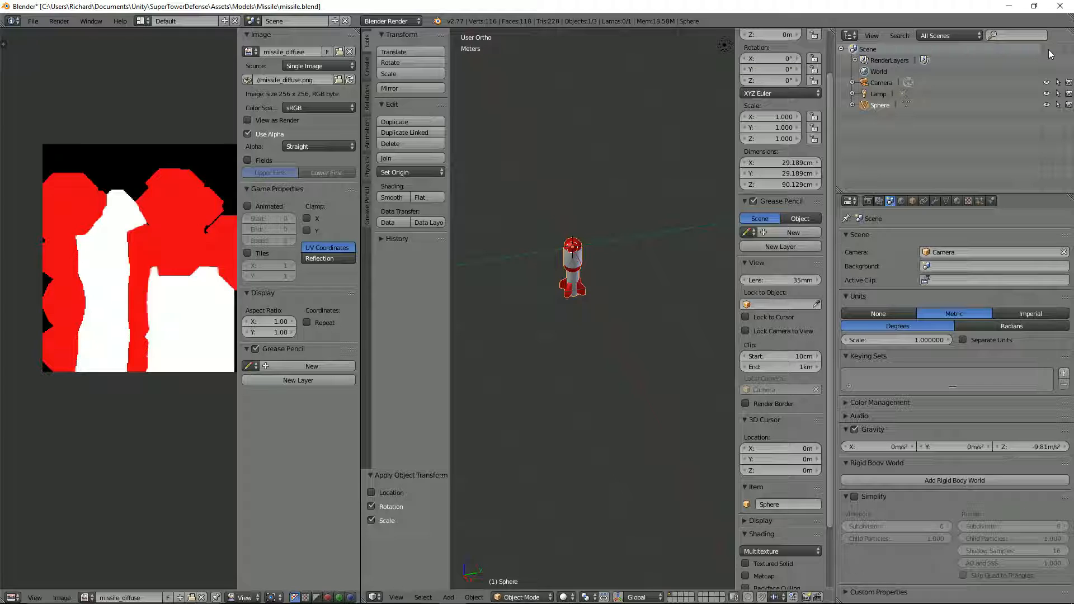
Step: Switch to Unity and examine the re-exported missile's size on the path and its transform values
key(alt+Tab)
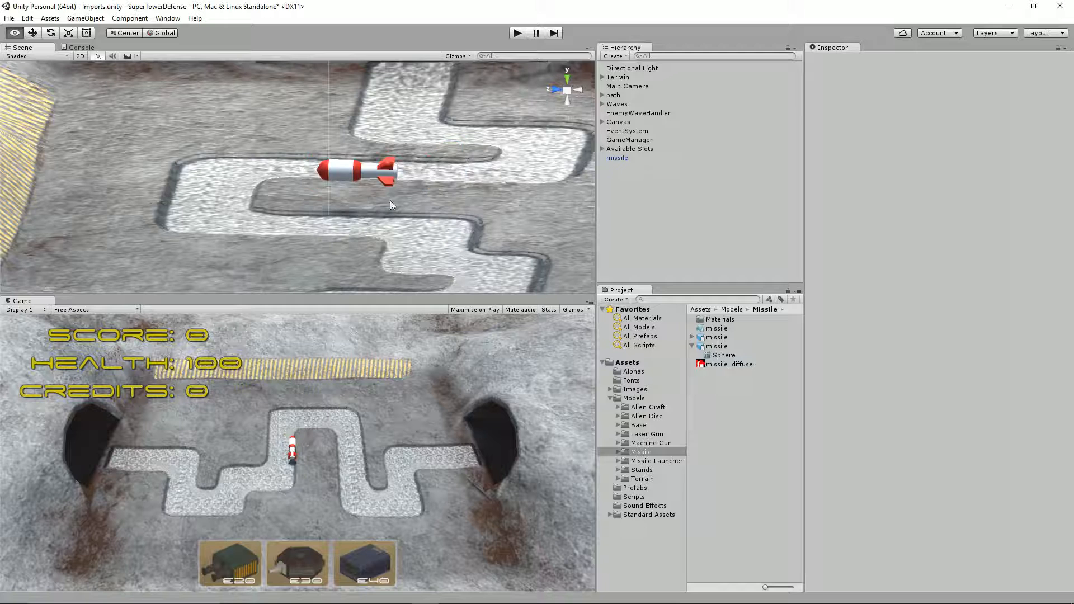
scroll(384, 184, up, 4)
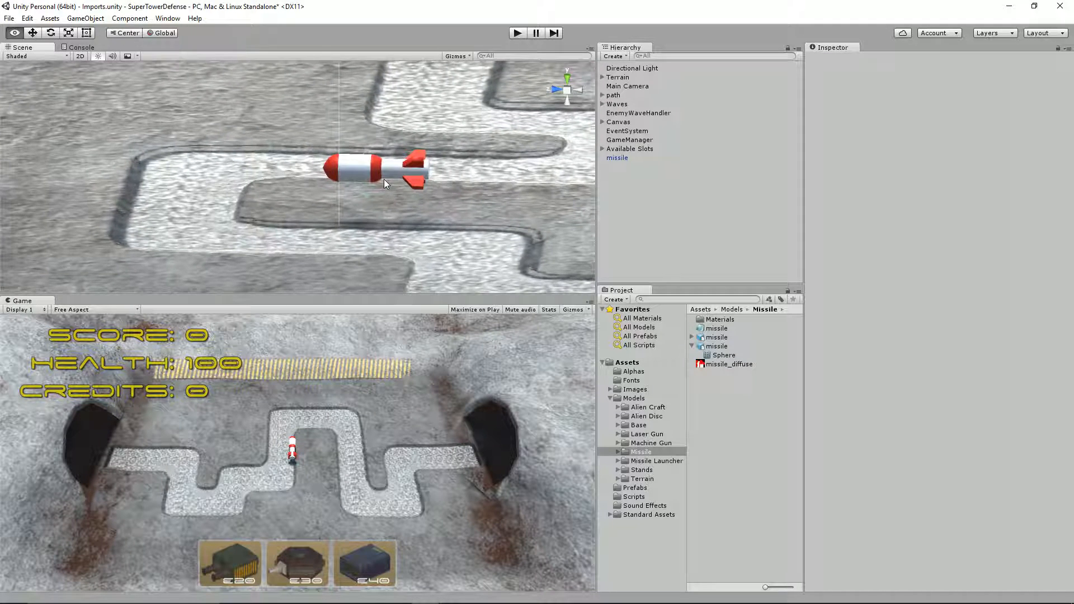
scroll(423, 175, up, 1)
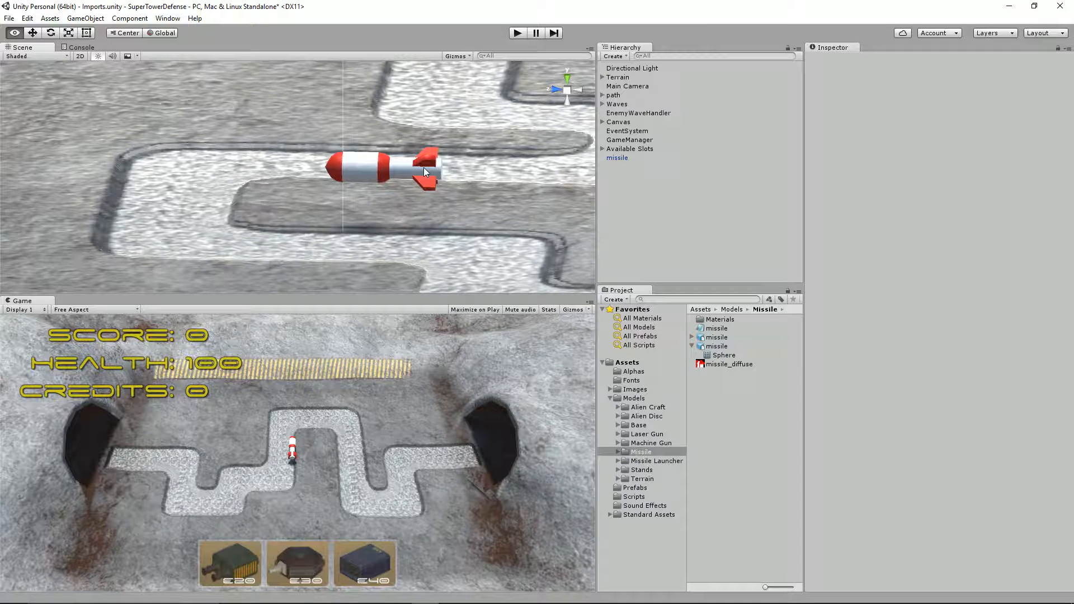
scroll(414, 195, down, 1)
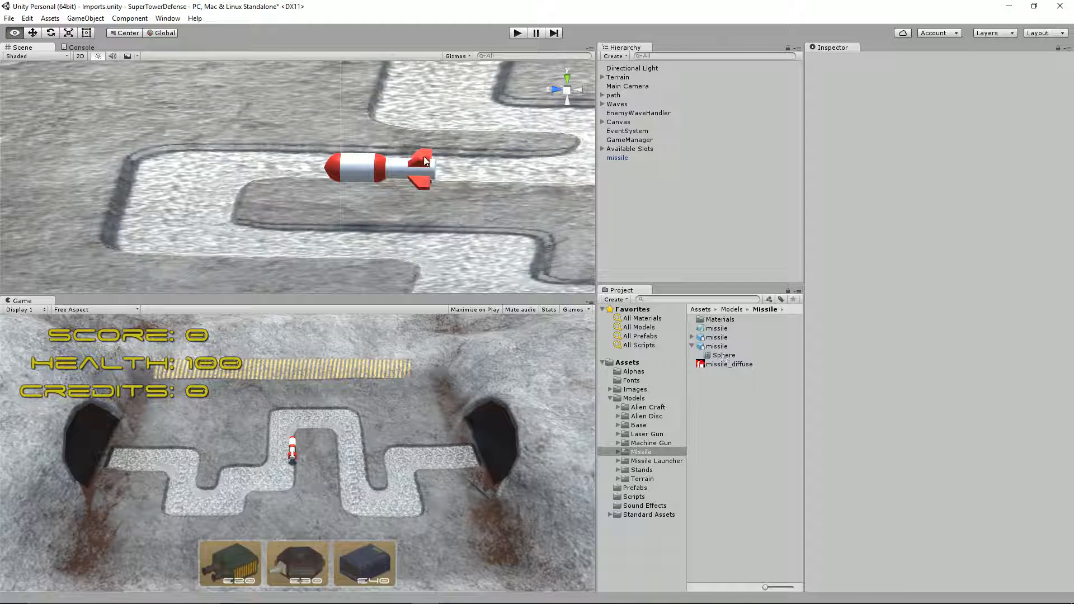
click(618, 156)
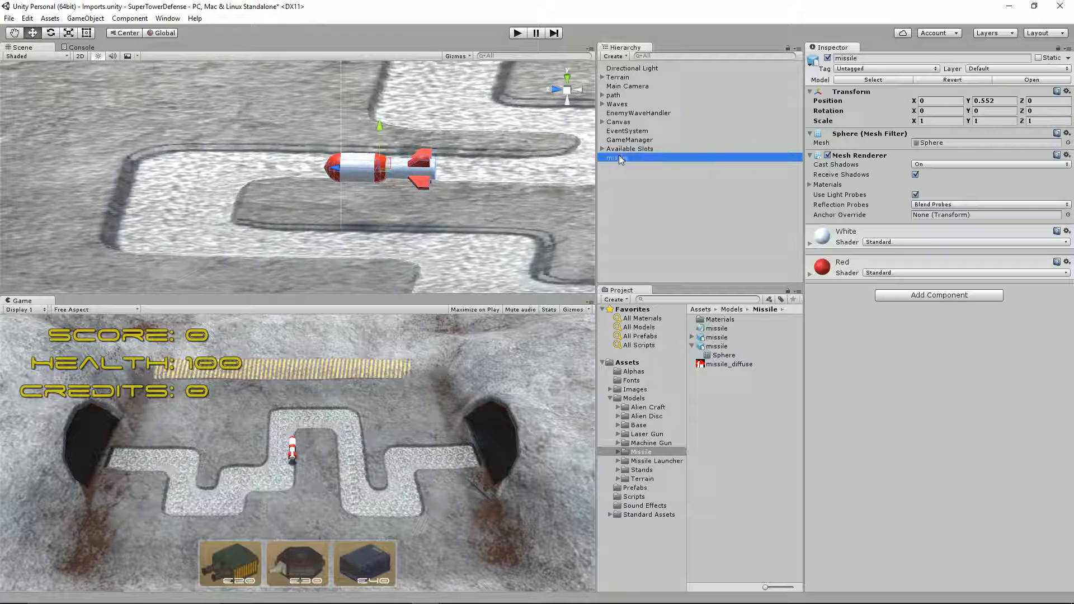
click(1001, 100)
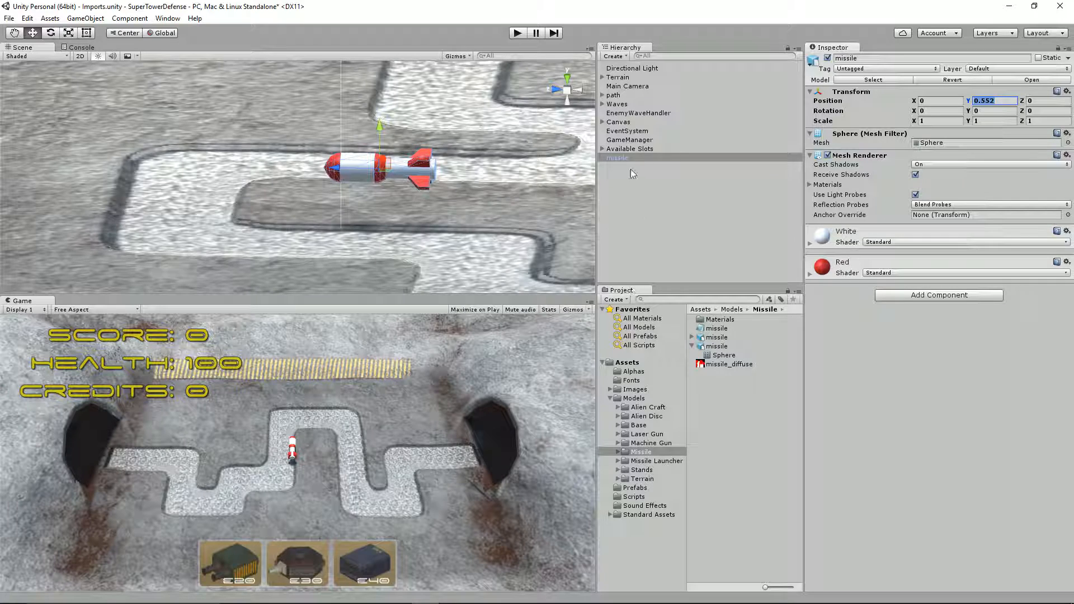
Step: Rename the missile scene object as Missile and create a prefab from it in the Prefabs folder
click(634, 489)
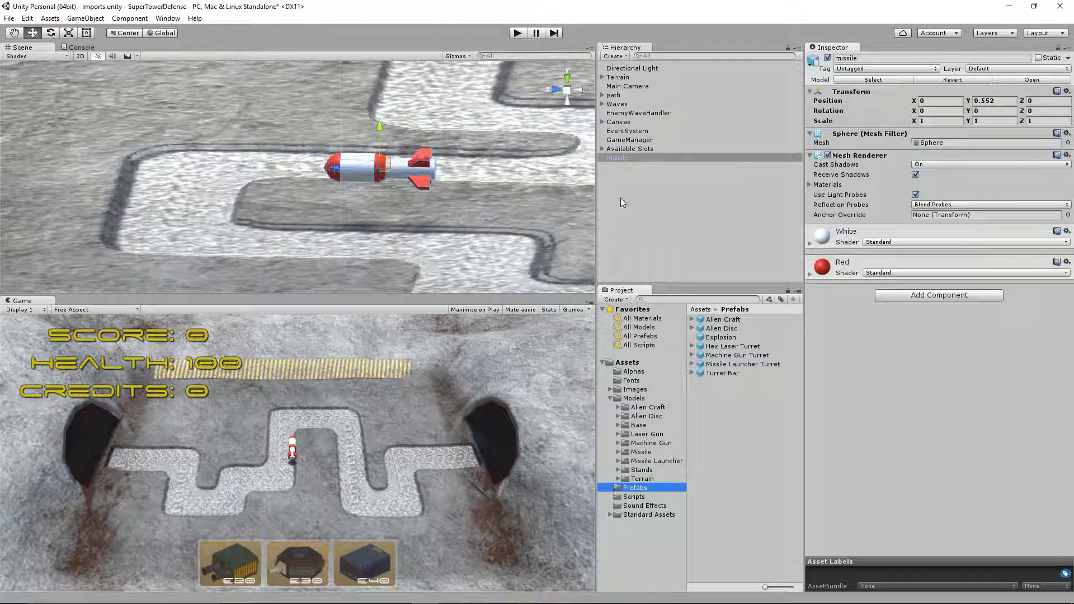
click(616, 158)
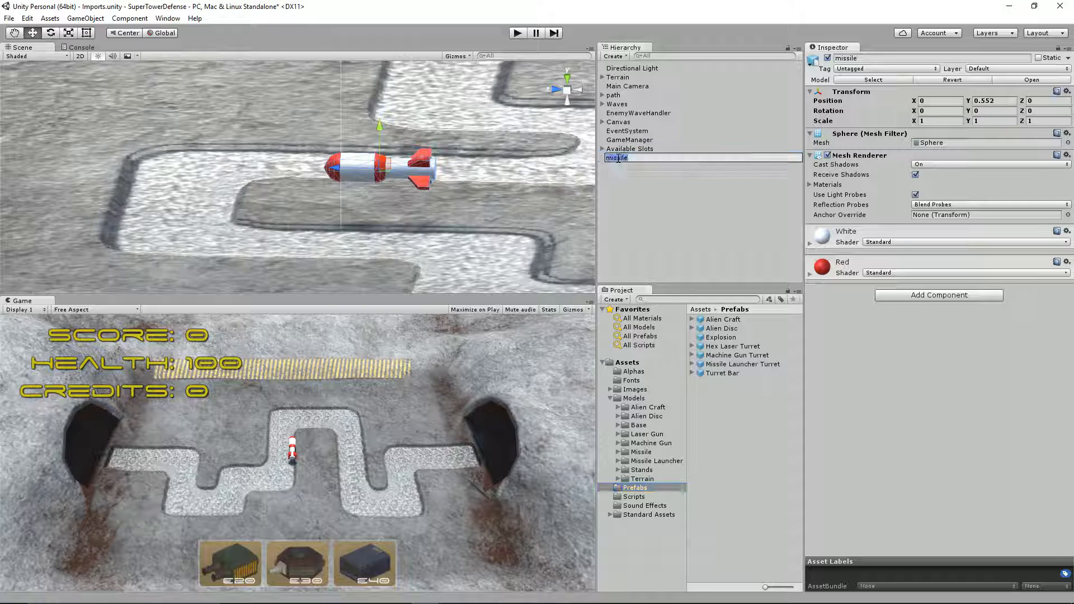
text(Missile)
key(Return)
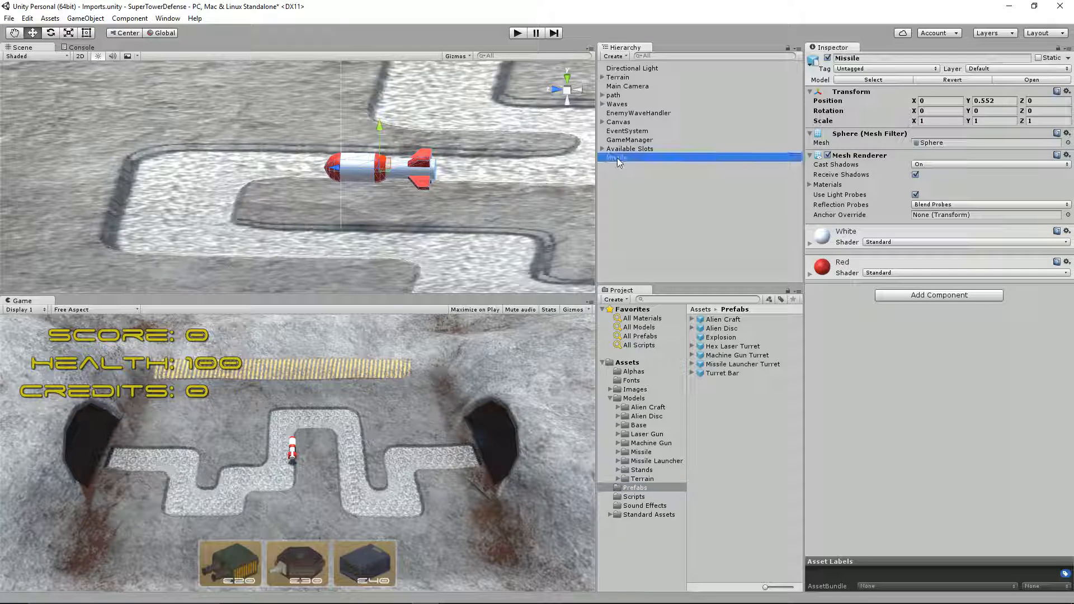
drag(616, 158, 716, 401)
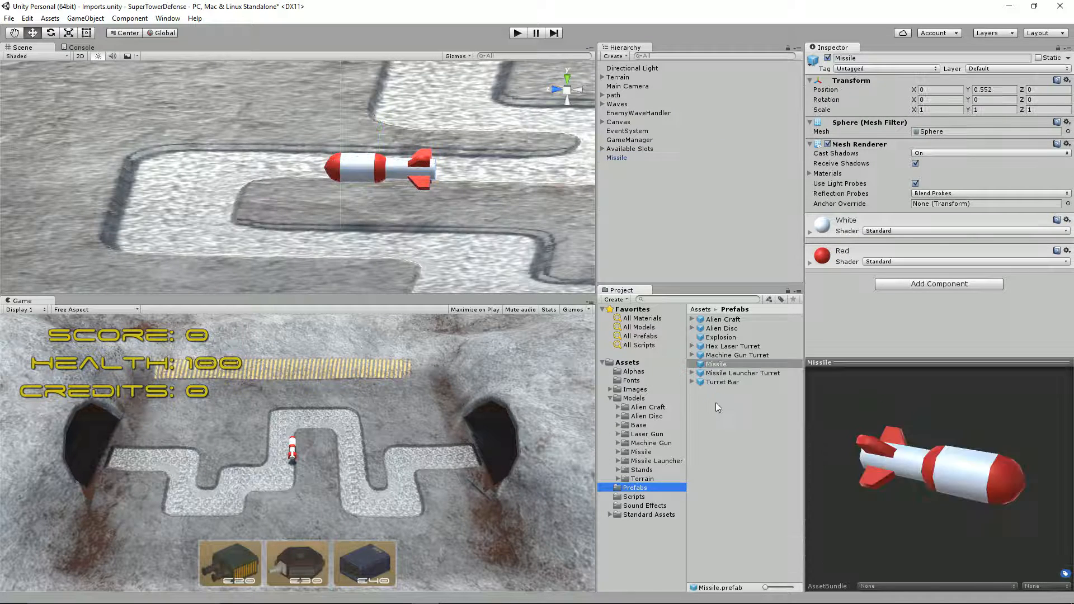
Step: Inspect the Missile prefab and the Missile Launcher model folder, collapse the Models folder and reopen Prefabs
click(731, 365)
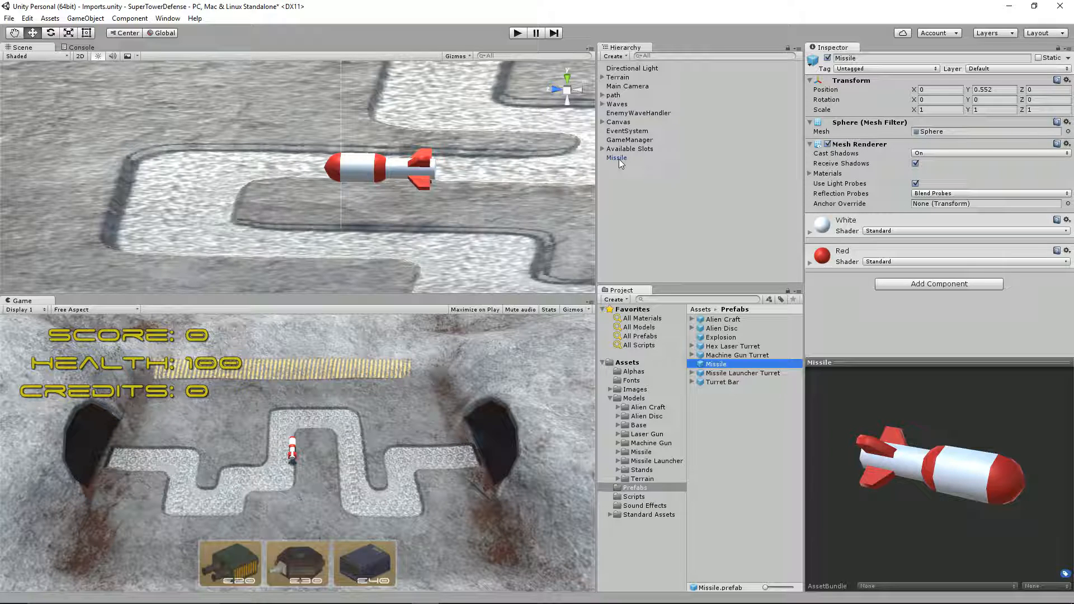
click(654, 462)
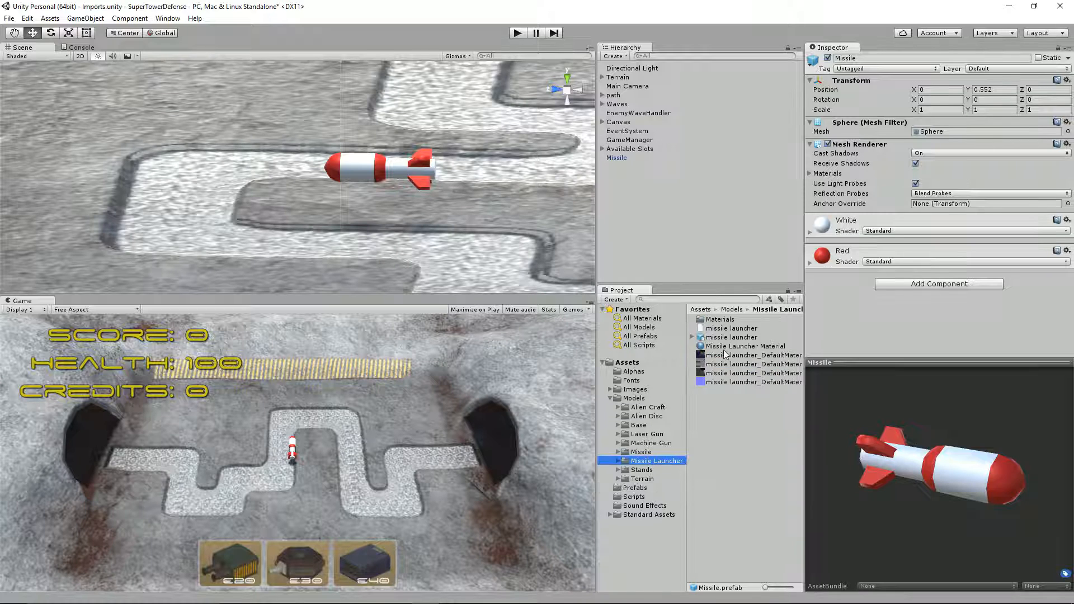
click(612, 398)
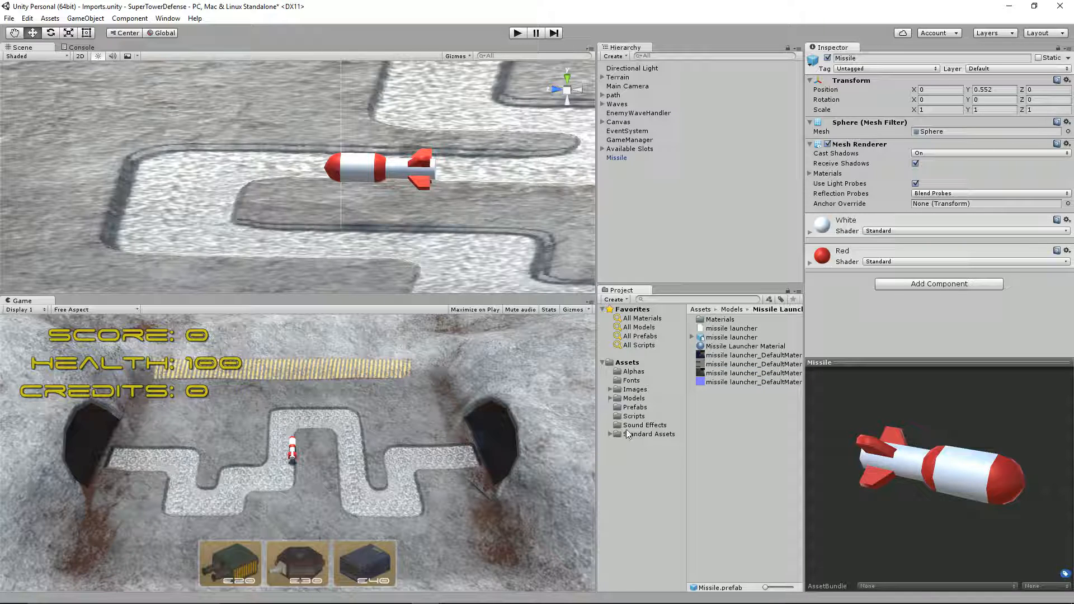
click(632, 408)
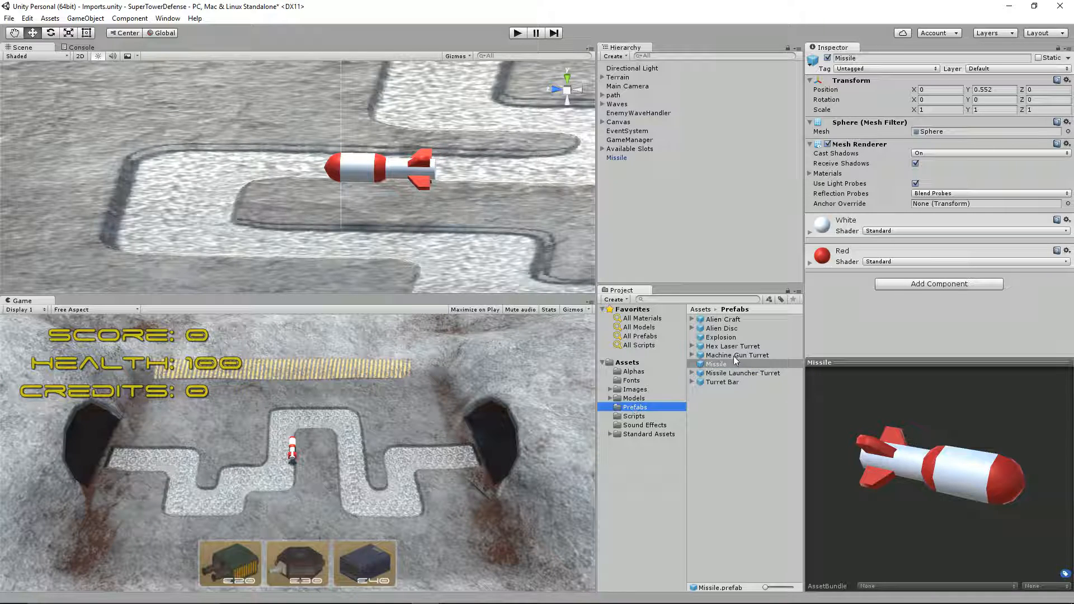
Step: Place the Missile Launcher Turret prefab on the terrain beside the missile and compare their sizes
drag(743, 373, 360, 245)
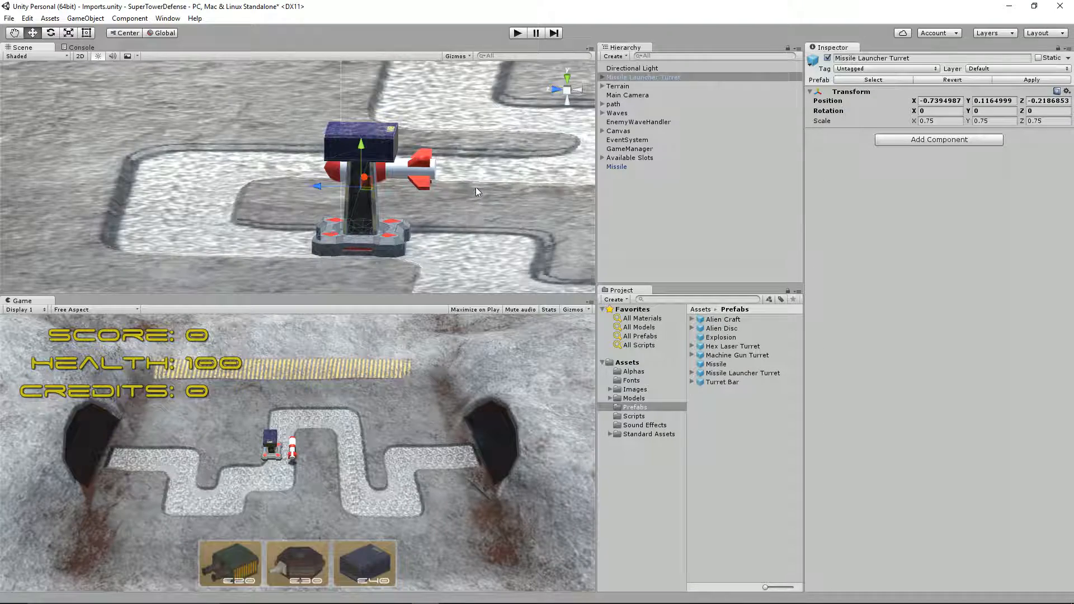
alt+drag(476, 187, 502, 223)
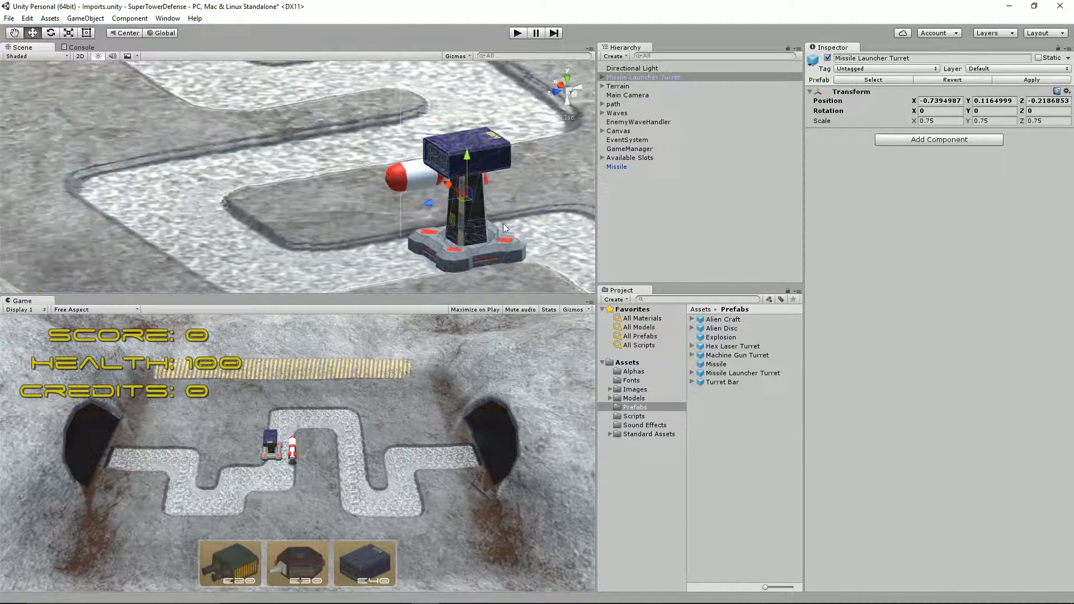
scroll(503, 215, up, 3)
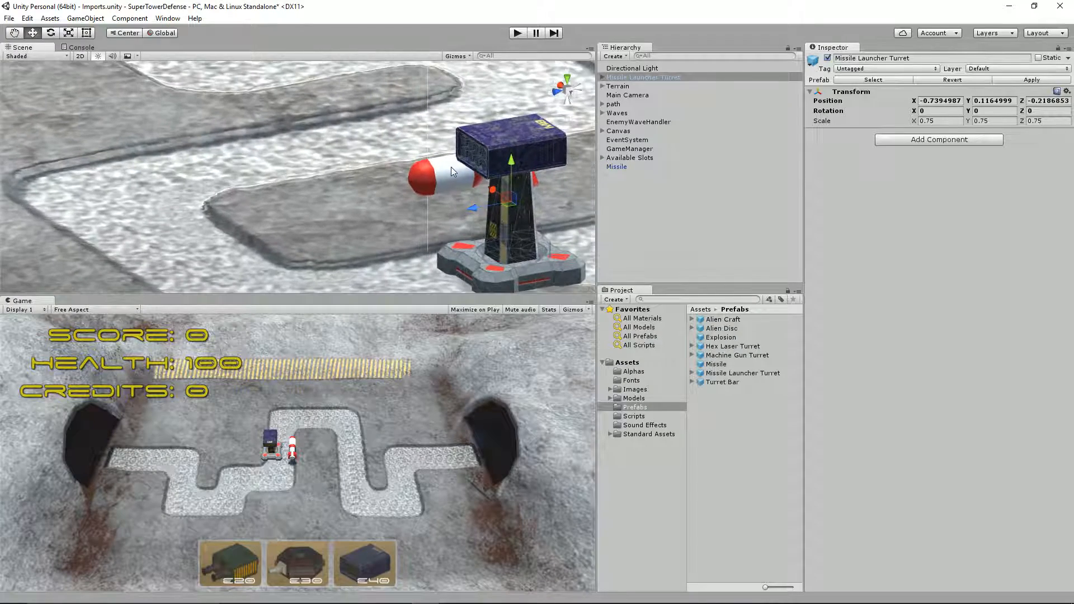
scroll(452, 170, up, 2)
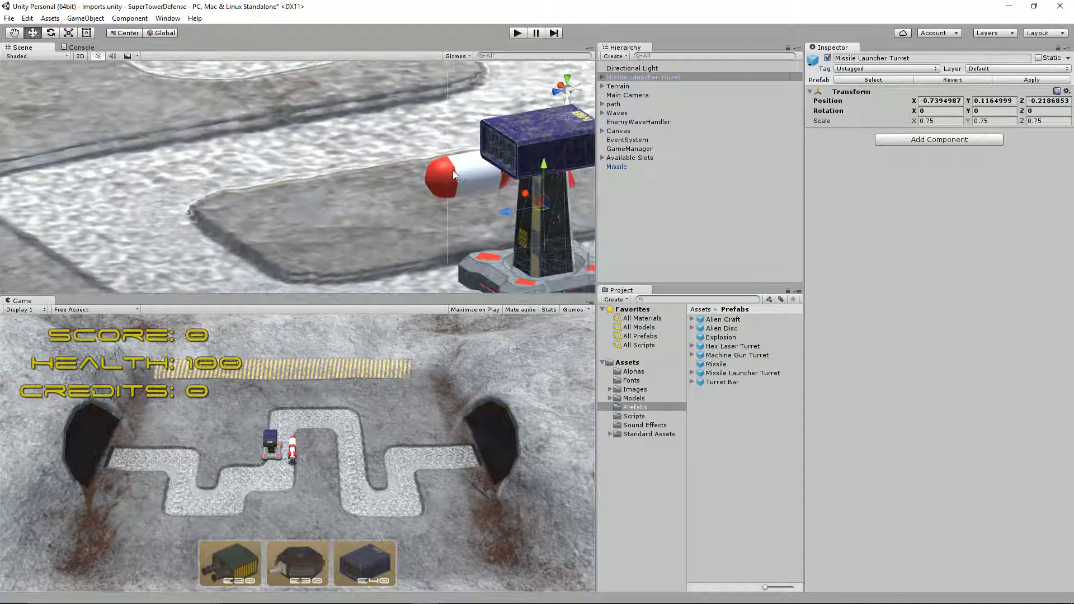
alt+drag(452, 170, 491, 207)
Step: Switch to Blender, scale the missile by a factor of 0.5, and apply its rotation and scale
key(alt+Tab)
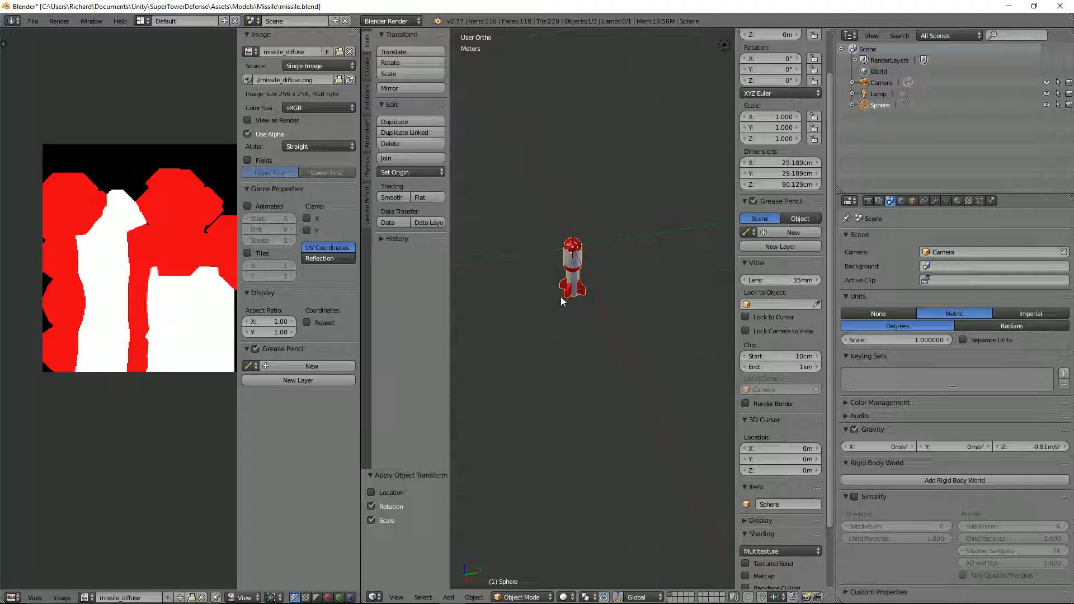
text(s)
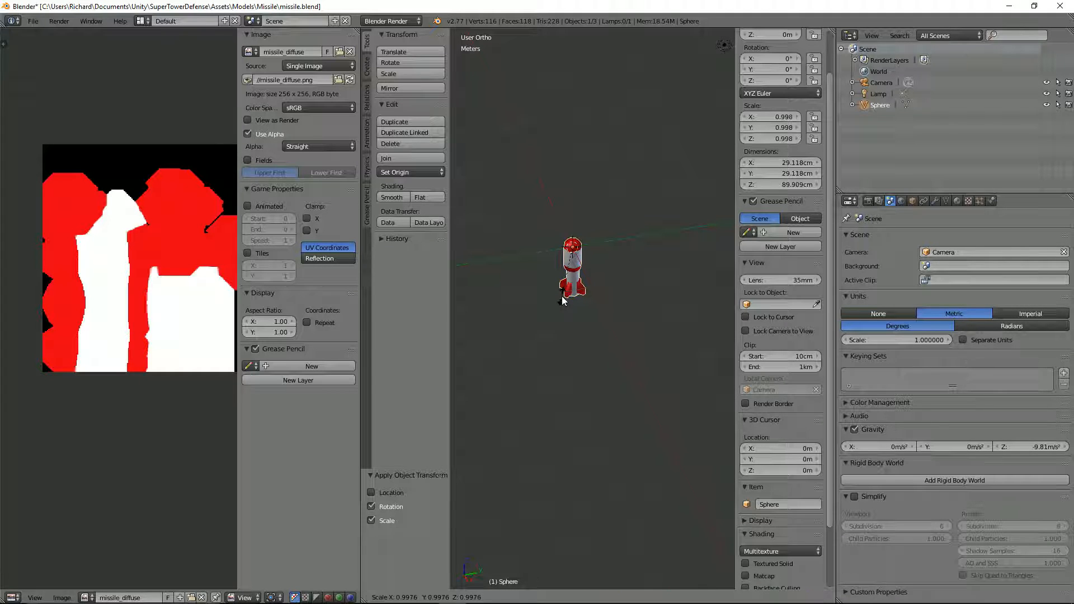
text(.5)
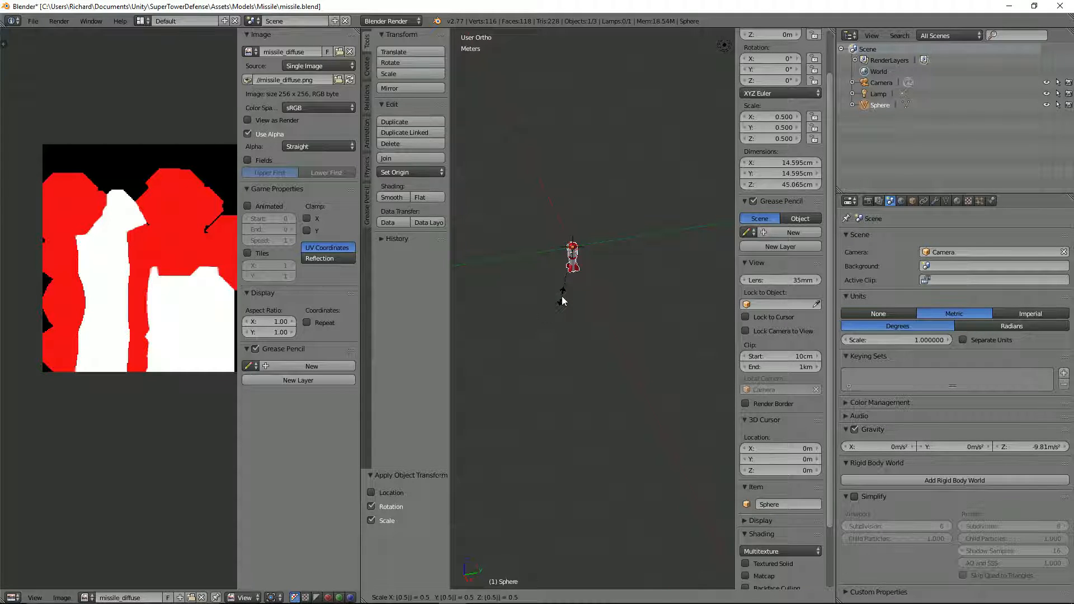
key(Return)
key(ctrl+a)
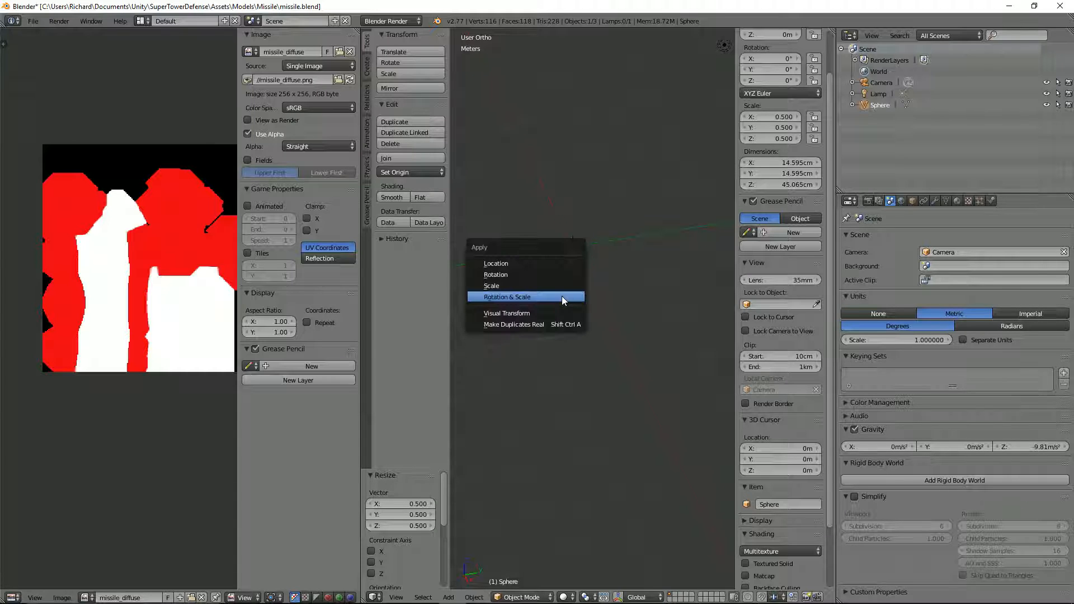
click(562, 296)
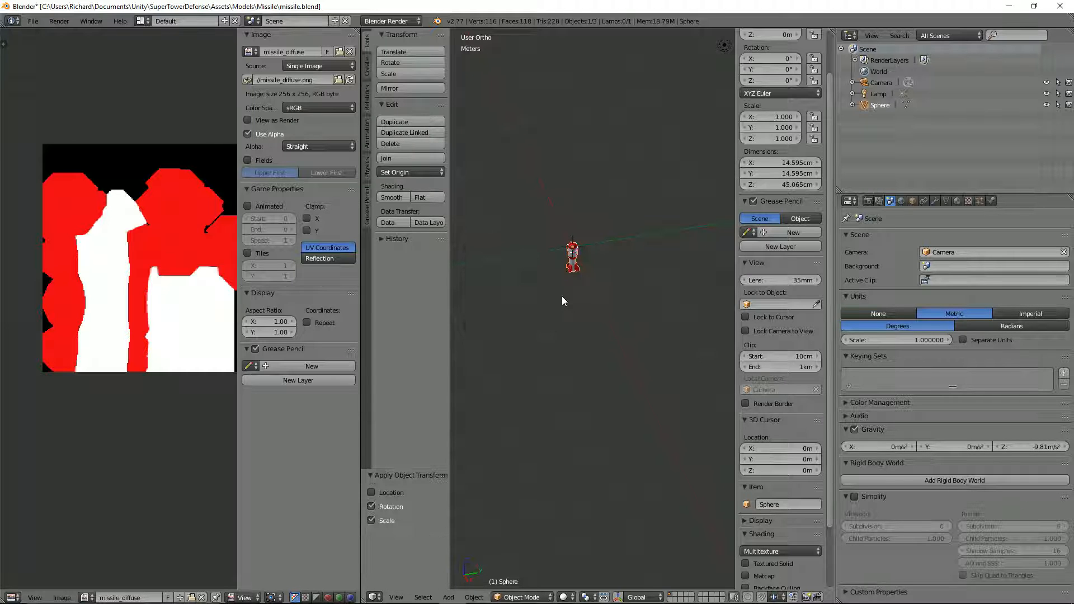
Step: Export the selected, scaled-down missile as FBX, overwriting missile.fbx in the Missile folder
click(33, 20)
mouse_move(71, 229)
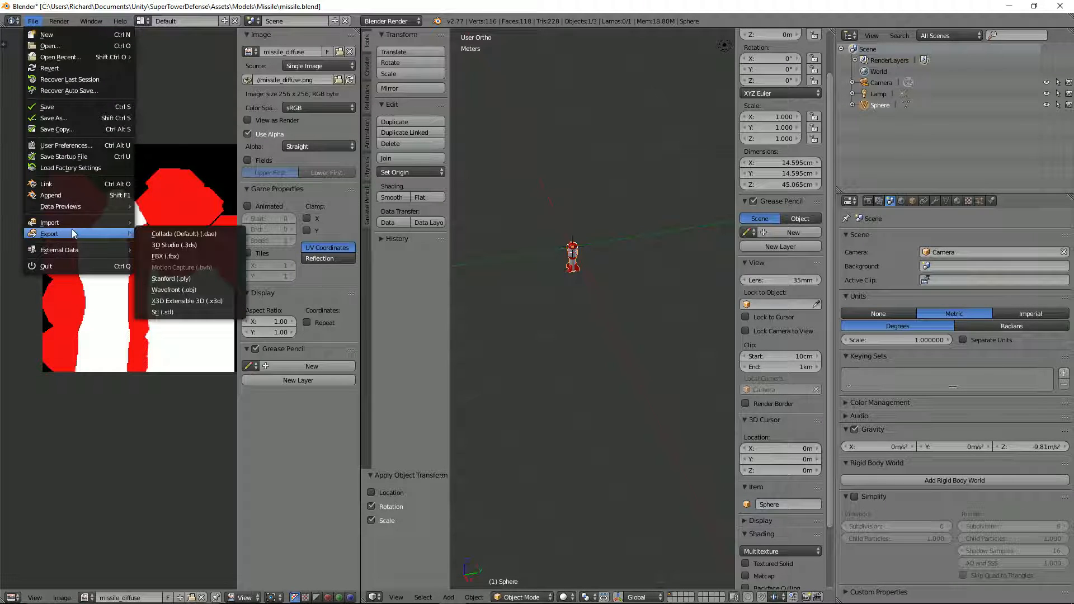
click(190, 256)
click(1044, 50)
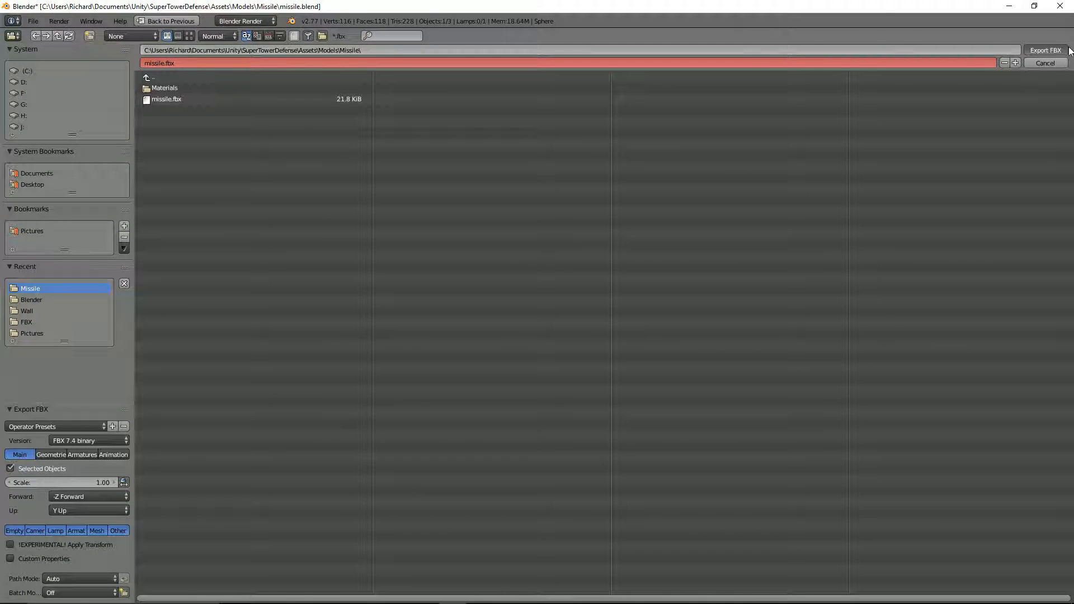
Step: Switch to Unity and move the missile to the turret's launch tubes, at about X -0.581 and Y 0.92
key(alt+Tab)
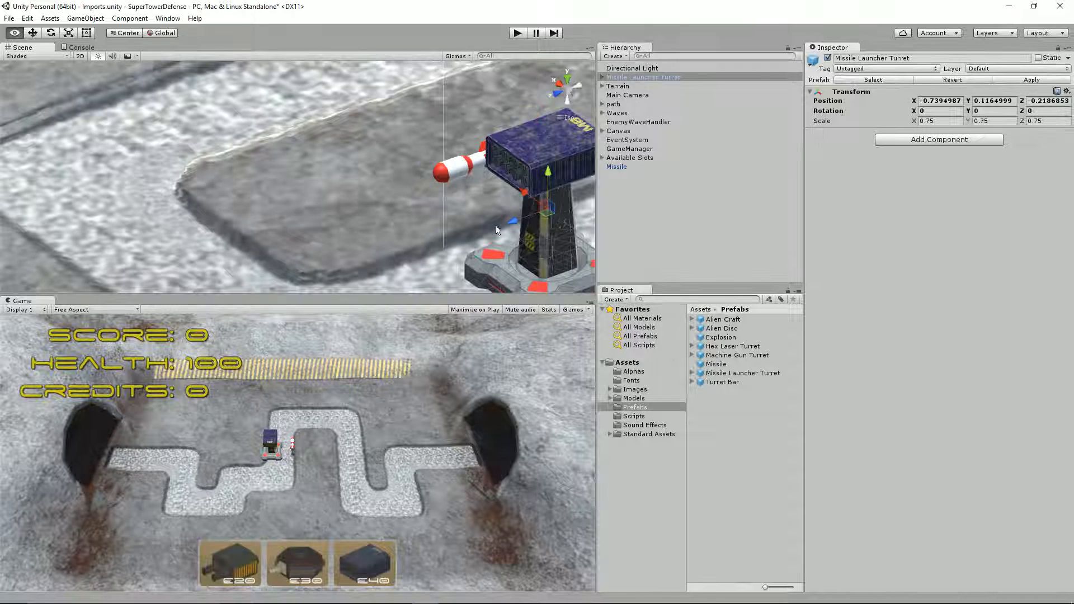
alt+drag(449, 181, 423, 141)
click(418, 162)
middle_drag(448, 152, 423, 150)
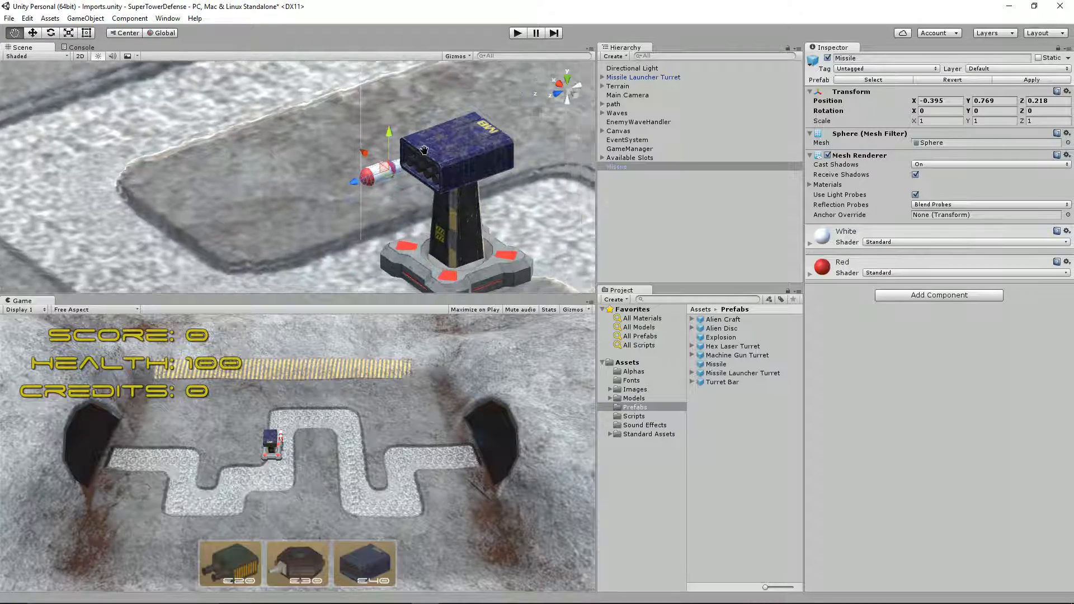
alt+drag(423, 150, 405, 204)
drag(329, 192, 355, 192)
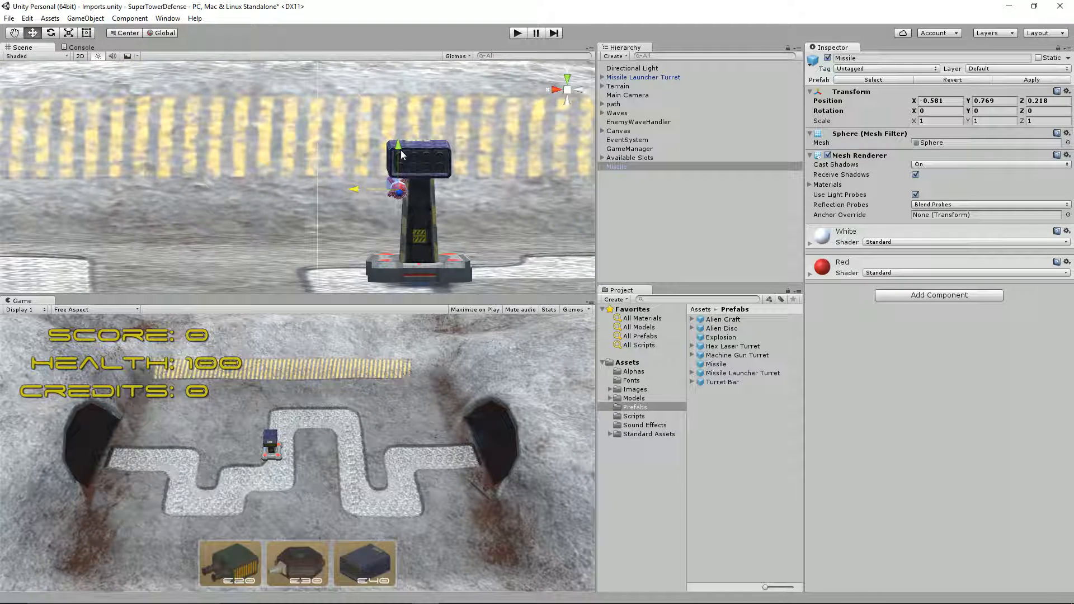
drag(400, 150, 401, 128)
Step: Move the missile forward out of the launch tubes to about Z 0.472 and compare its size with them
click(501, 222)
alt+drag(501, 221, 251, 218)
click(308, 182)
scroll(237, 161, up, 3)
alt+drag(237, 161, 449, 178)
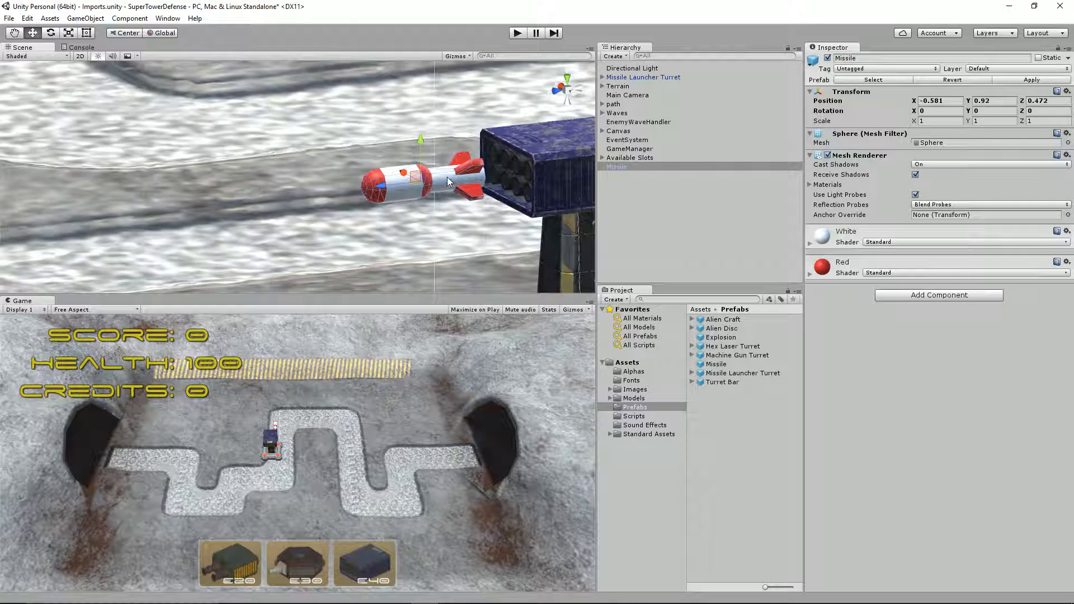
Step: Return to Blender, scale the missile by 0.5 once more, and apply its rotation and scale again
key(alt+Tab)
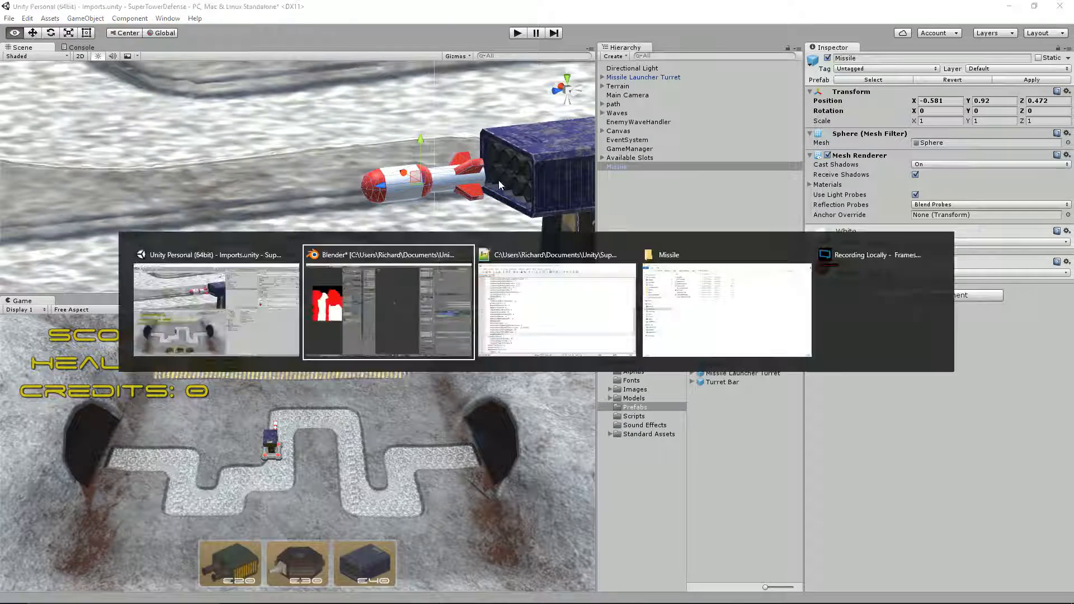
click(32, 22)
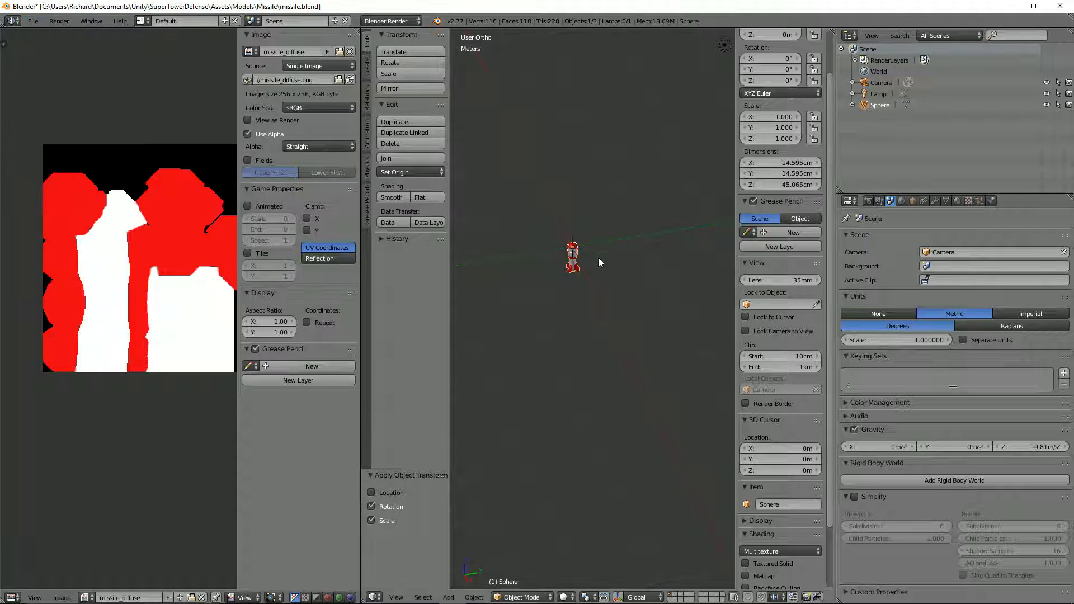
text(s)
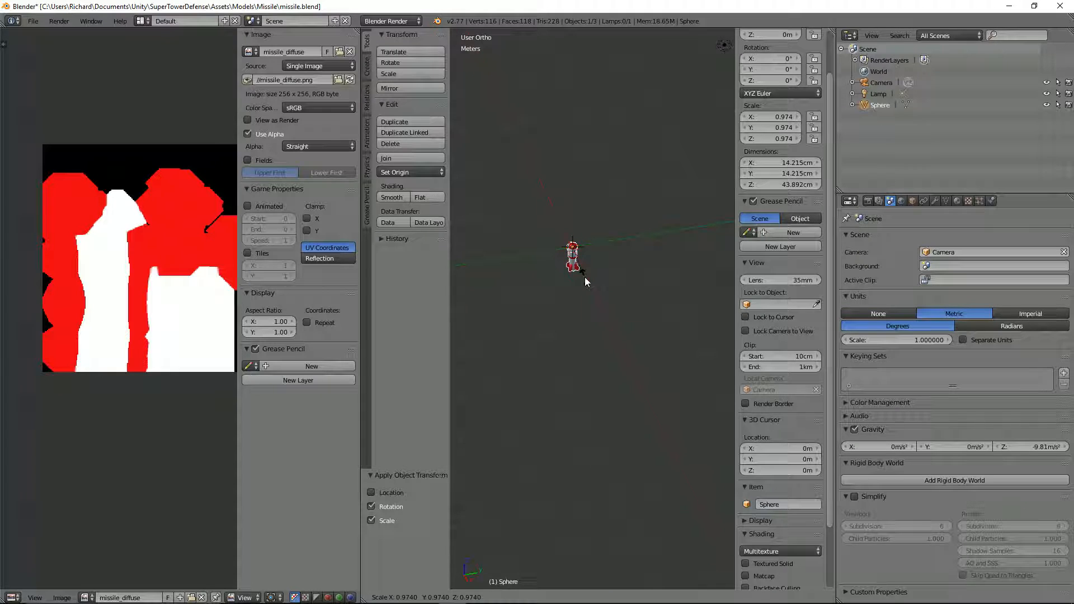
text(0.5)
key(Return)
key(ctrl+a)
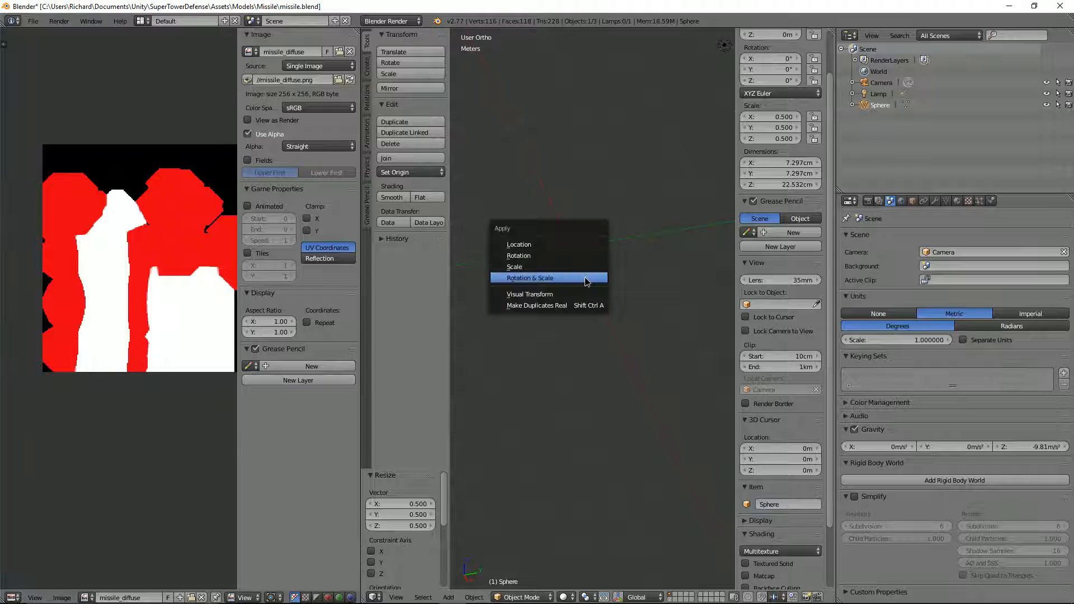
click(585, 277)
Step: Re-export the selected missile as FBX at its new size, overwriting missile.fbx
click(31, 21)
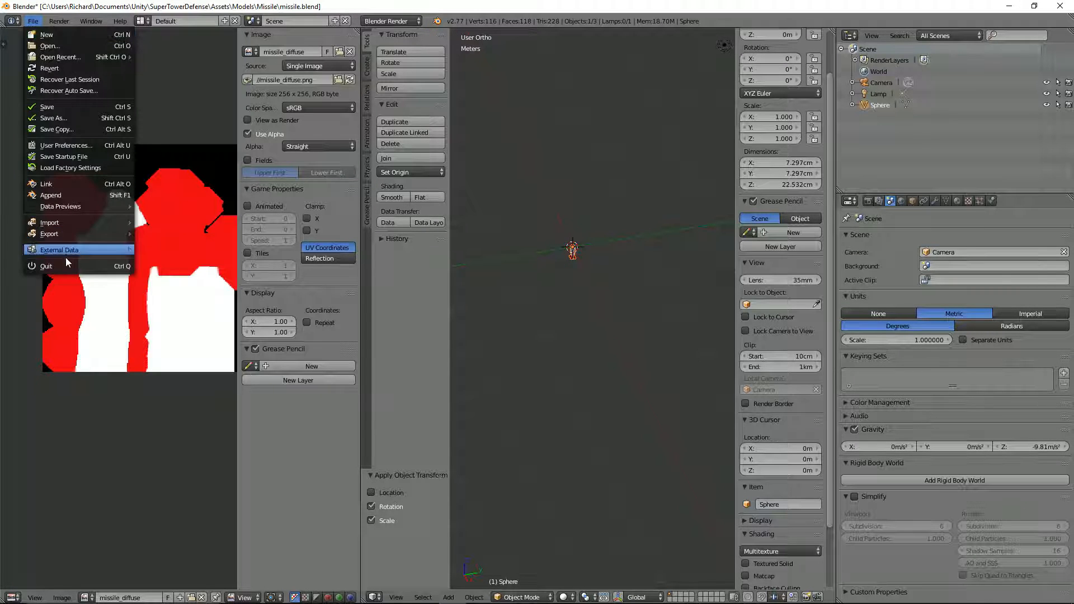
mouse_move(63, 233)
click(168, 255)
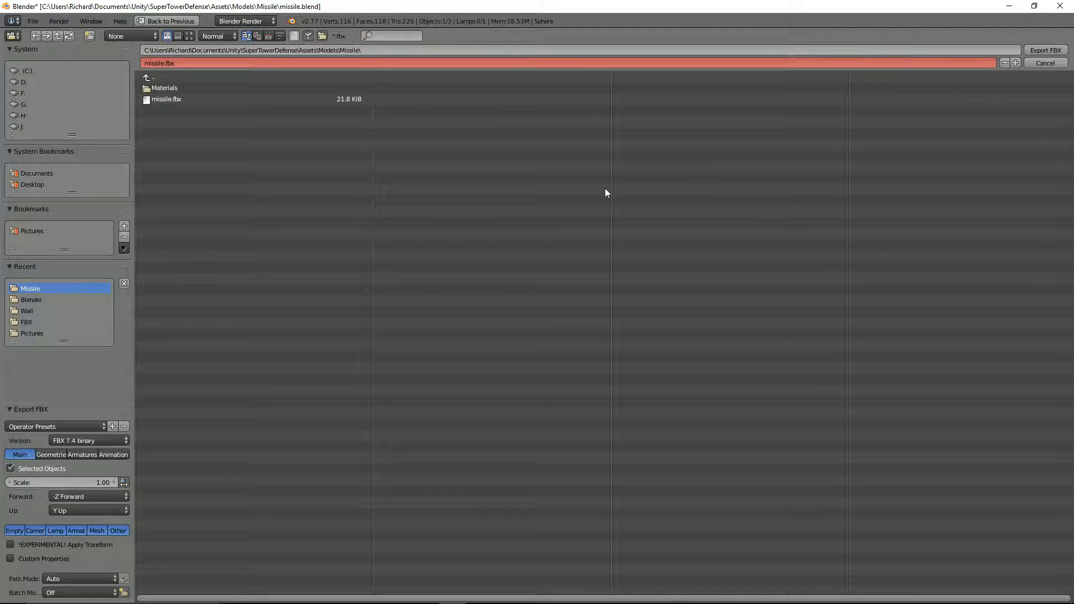
click(1017, 51)
Step: Switch to Unity and align the missile with the turret's upper corner launch tube, at about X -0.592, Y 0.931, Z 0.244
key(alt+Tab)
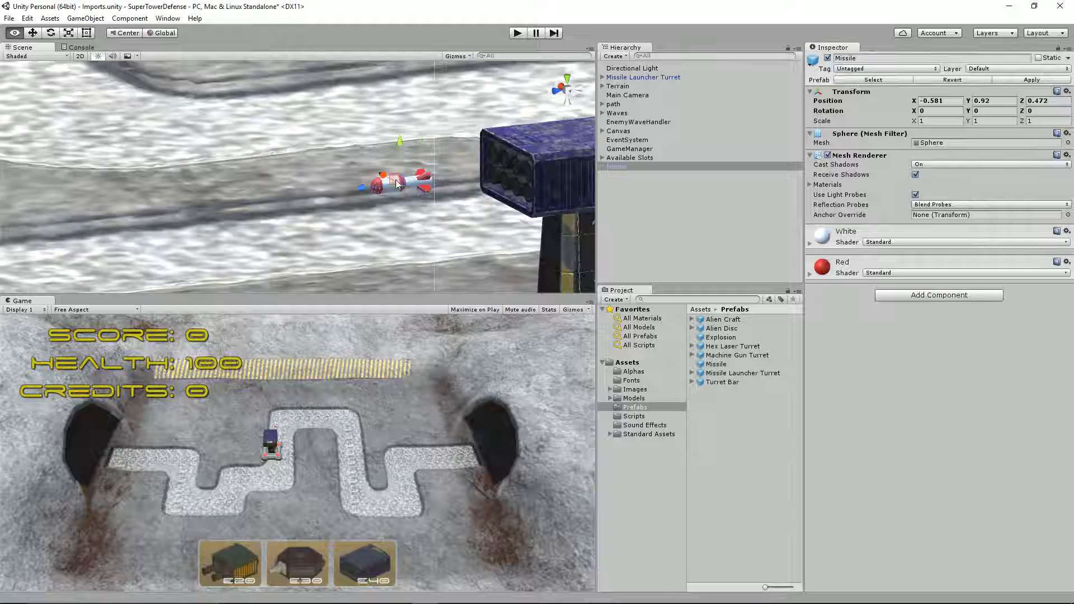
drag(381, 191, 456, 183)
alt+drag(521, 183, 350, 116)
alt+drag(462, 120, 393, 70)
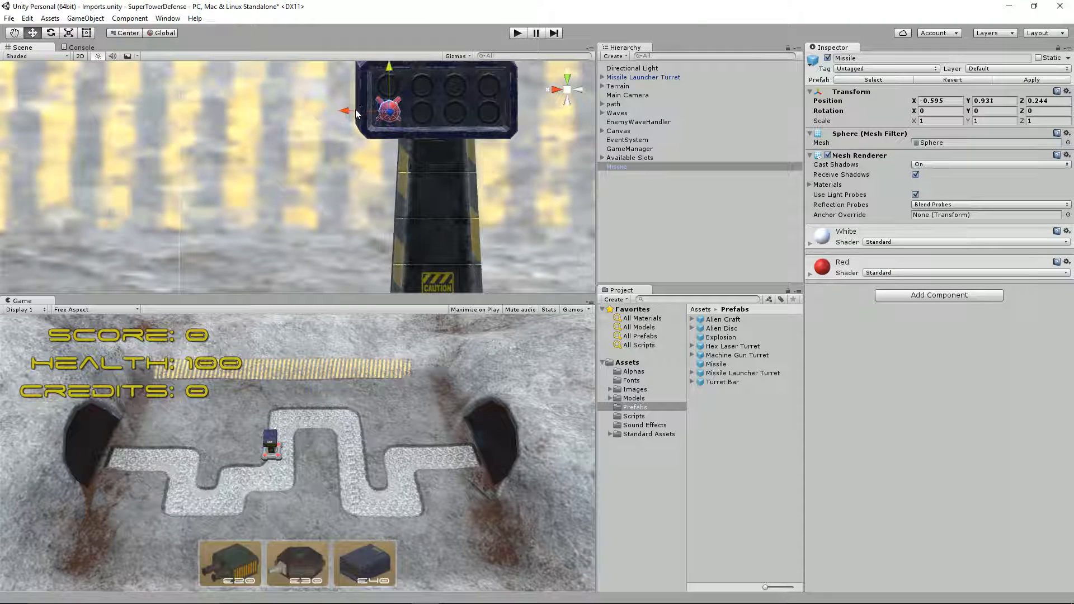
drag(355, 109, 350, 186)
Step: Examine the missile's size against the launch tubes and body of the Missile Launcher Turret
scroll(350, 187, up, 5)
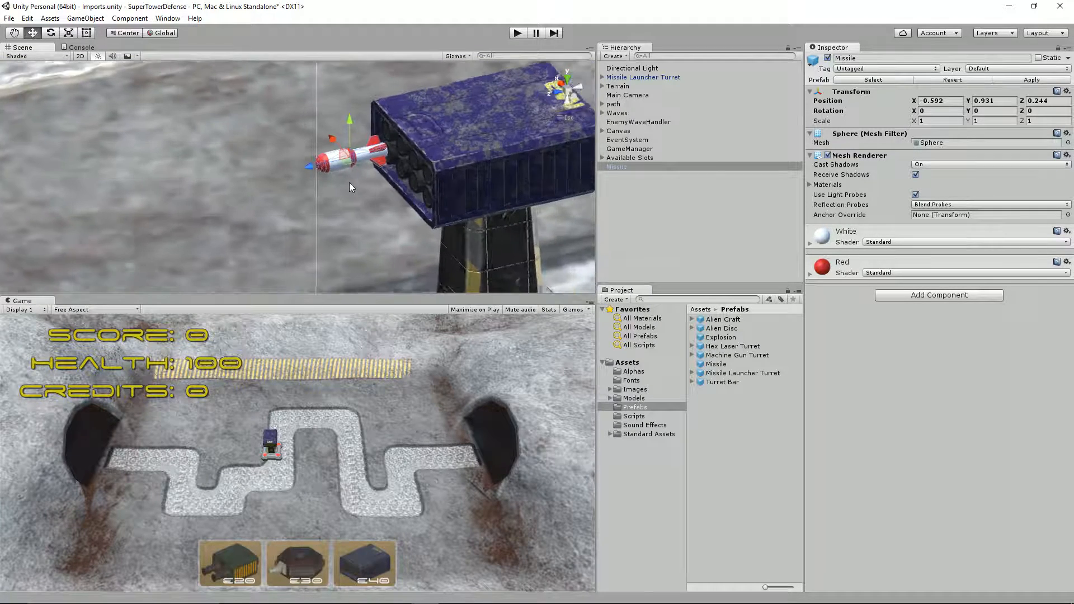
scroll(349, 183, down, 4)
click(431, 150)
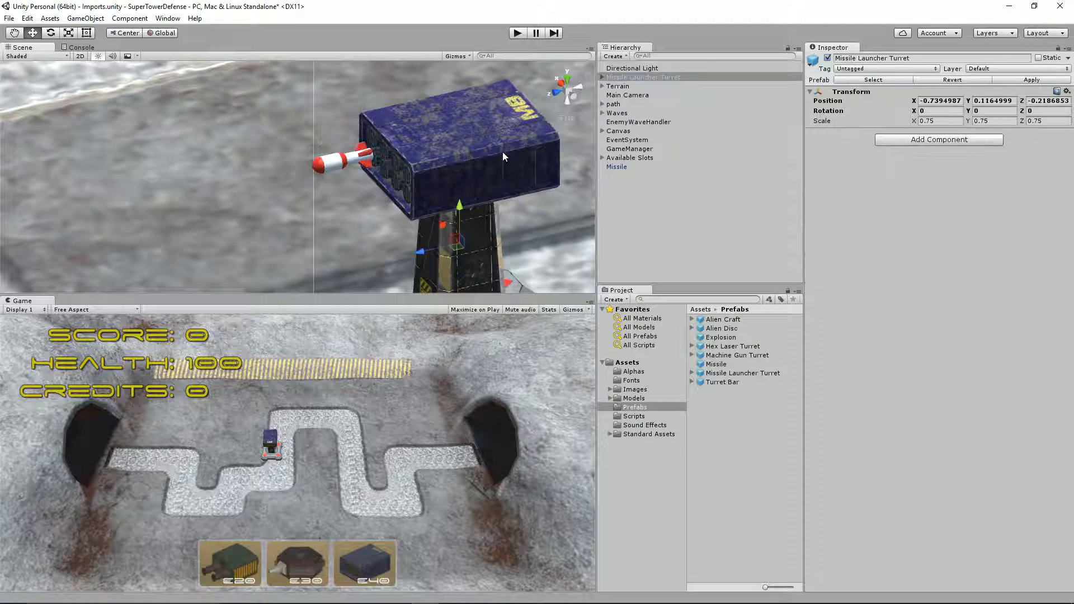
scroll(502, 152, down, 2)
scroll(352, 159, up, 5)
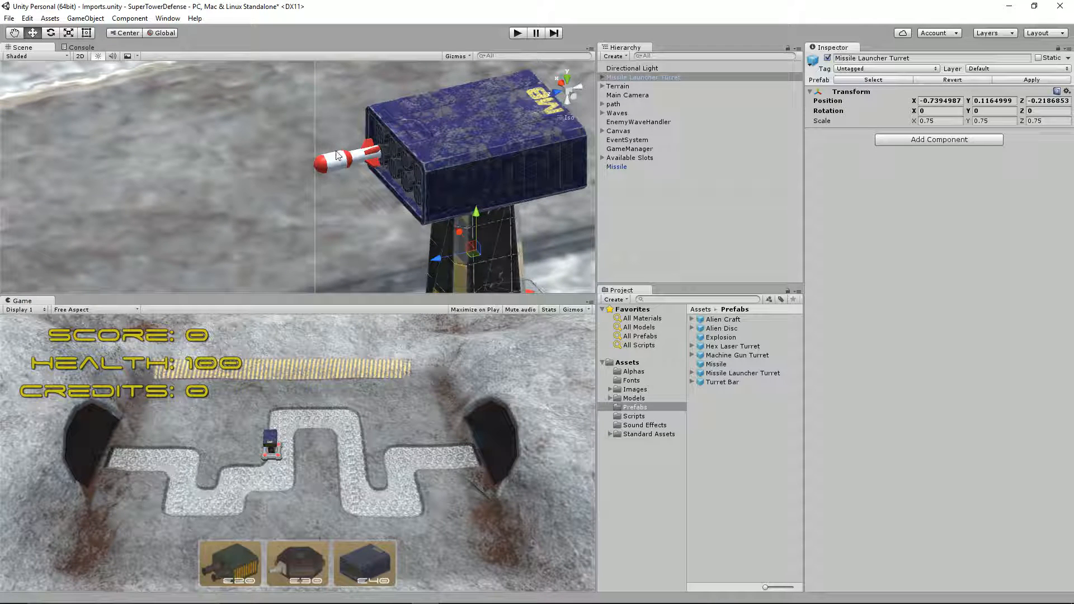
alt+drag(368, 214, 342, 171)
Step: Switch to Blender with the missile file open
key(alt+Tab)
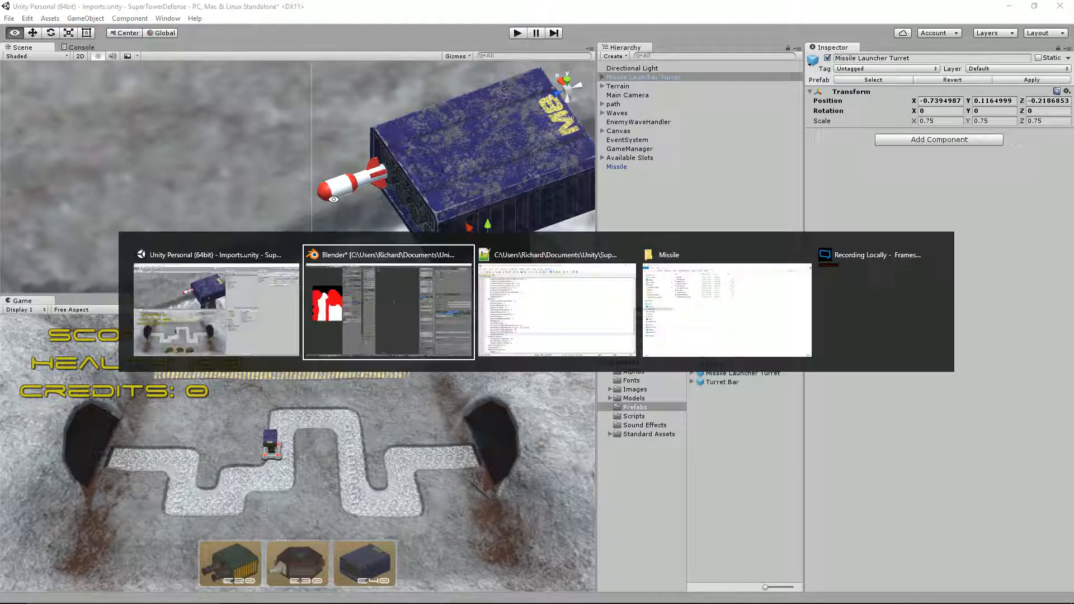
Step: Switch to Blender and darken the diffuse colour of the missile's White material to a light grey
scroll(532, 276, up, 6)
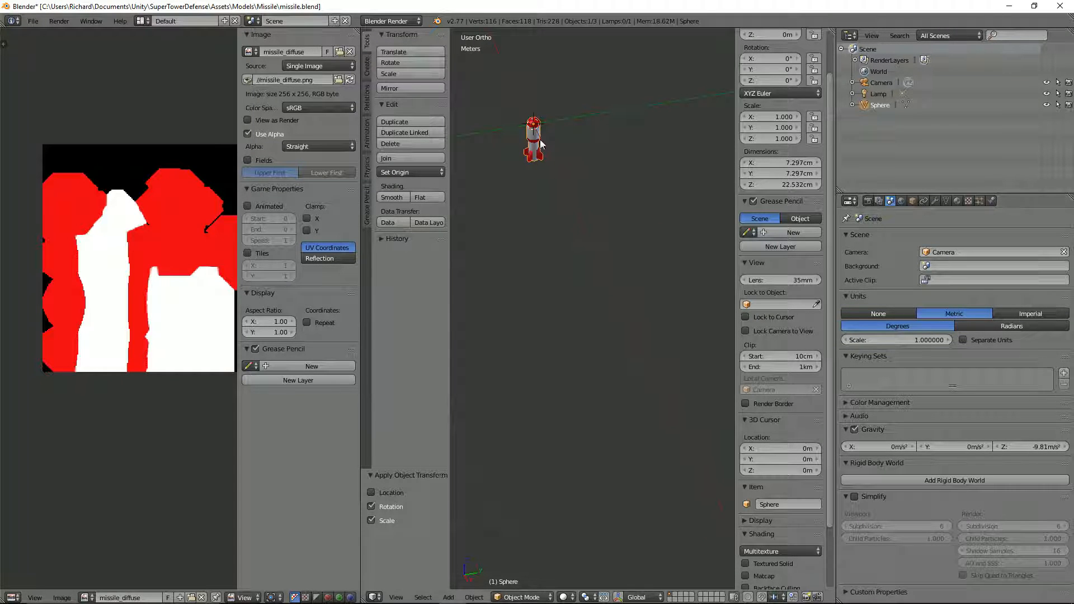
key(Tab)
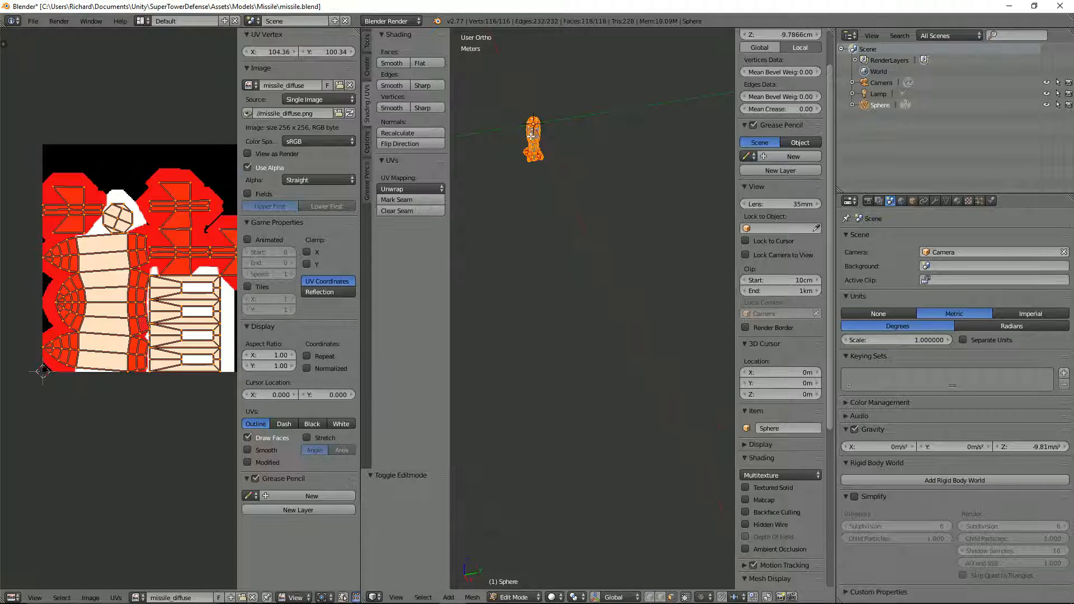
click(957, 201)
click(878, 242)
click(894, 451)
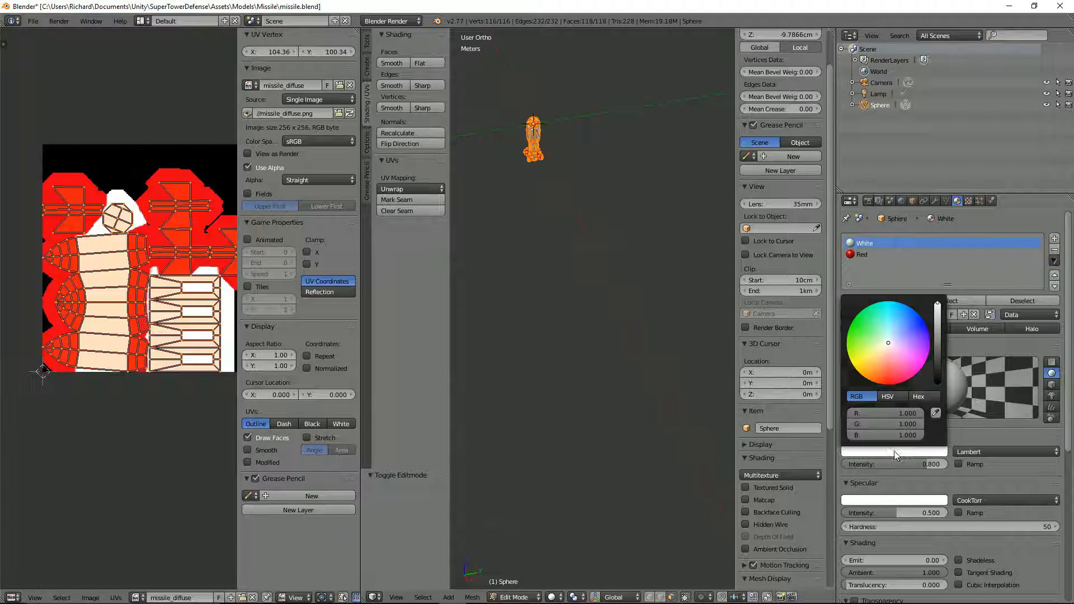
mouse_move(938, 305)
mouse_down()
mouse_move(938, 346)
mouse_move(938, 322)
mouse_up()
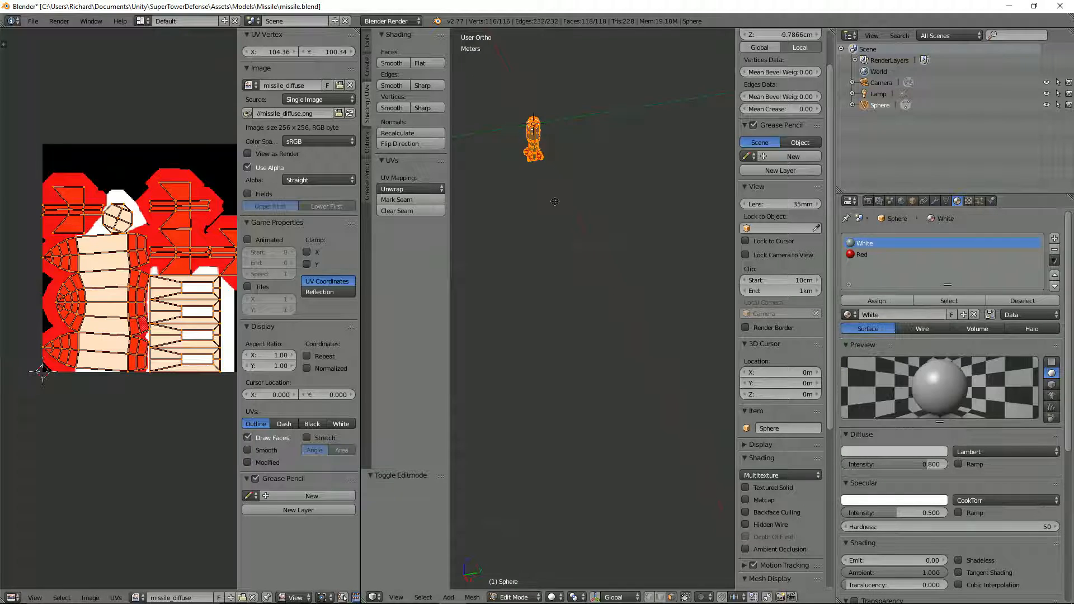
Step: Return the missile to Object Mode, check its new shade, and save over the existing missile.blend file
middle_drag(642, 136, 631, 229)
scroll(631, 229, up, 2)
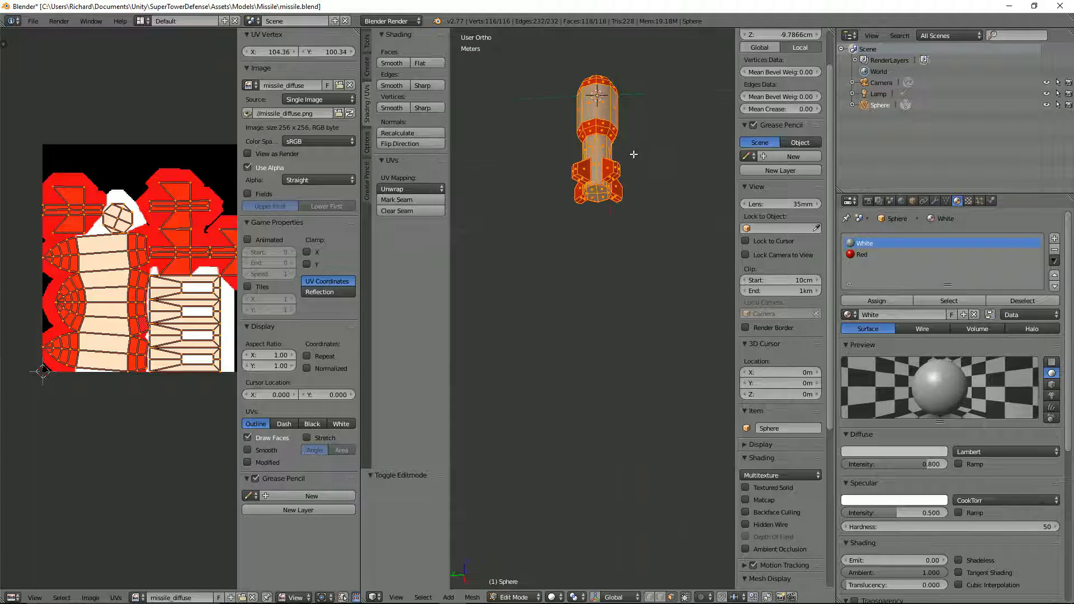
key(Tab)
mouse_move(608, 146)
middle_down()
mouse_move(648, 148)
mouse_move(607, 147)
middle_up()
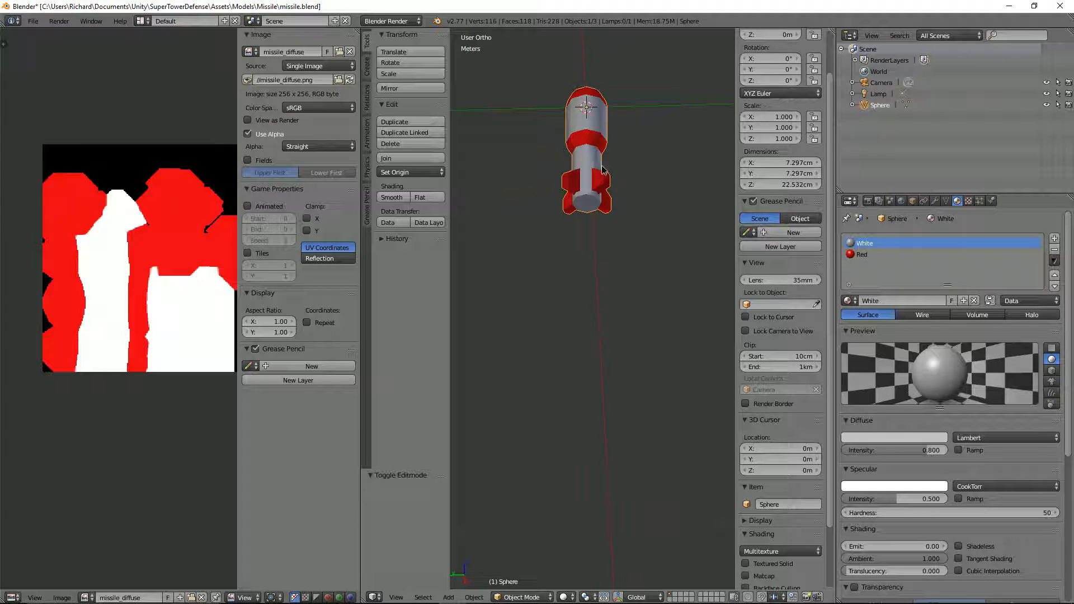
middle_drag(562, 184, 576, 280)
click(566, 277)
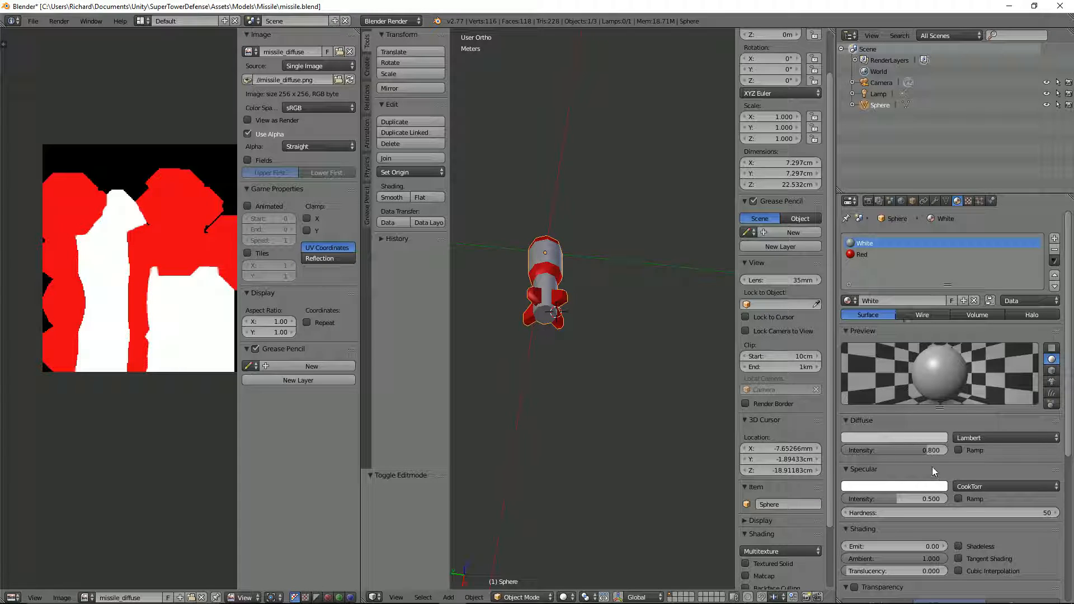
key(ctrl+s)
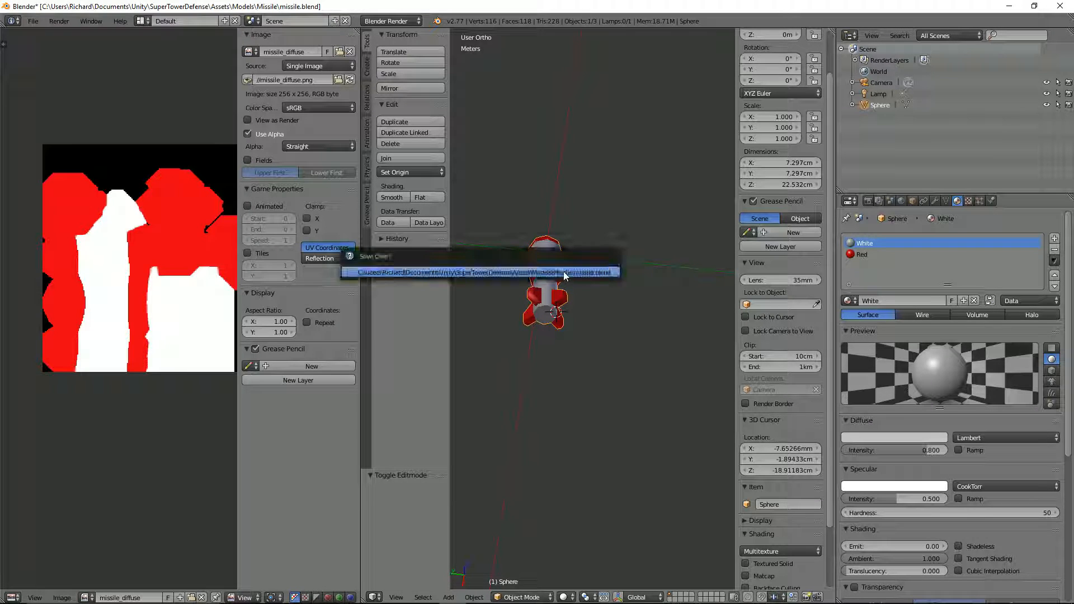
click(563, 271)
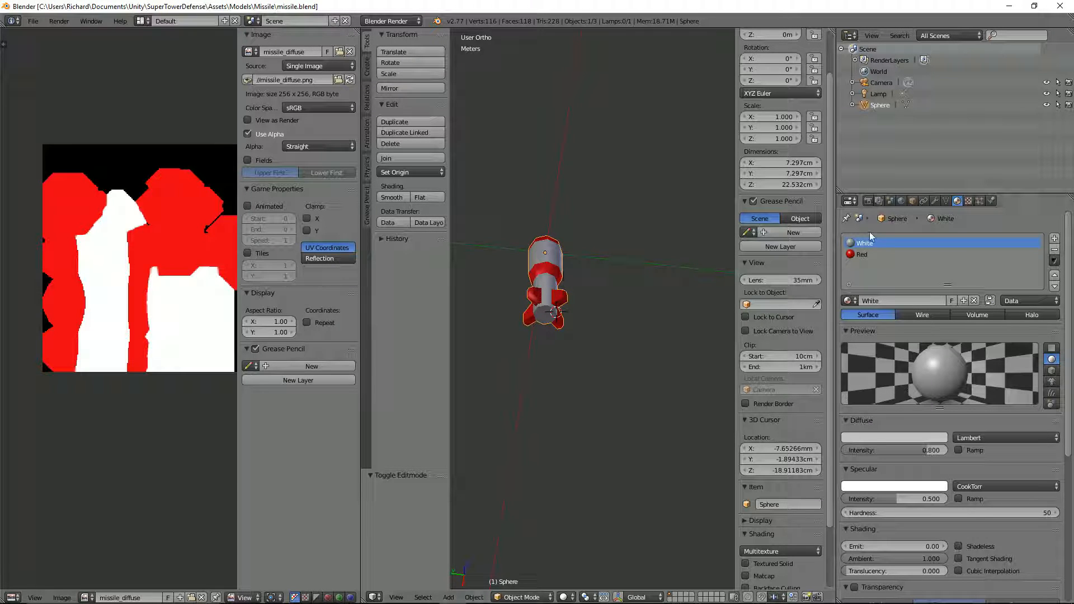
Step: Bake the missile's texture with the Textures bake mode and save the result over missile_diffuse.png
click(868, 201)
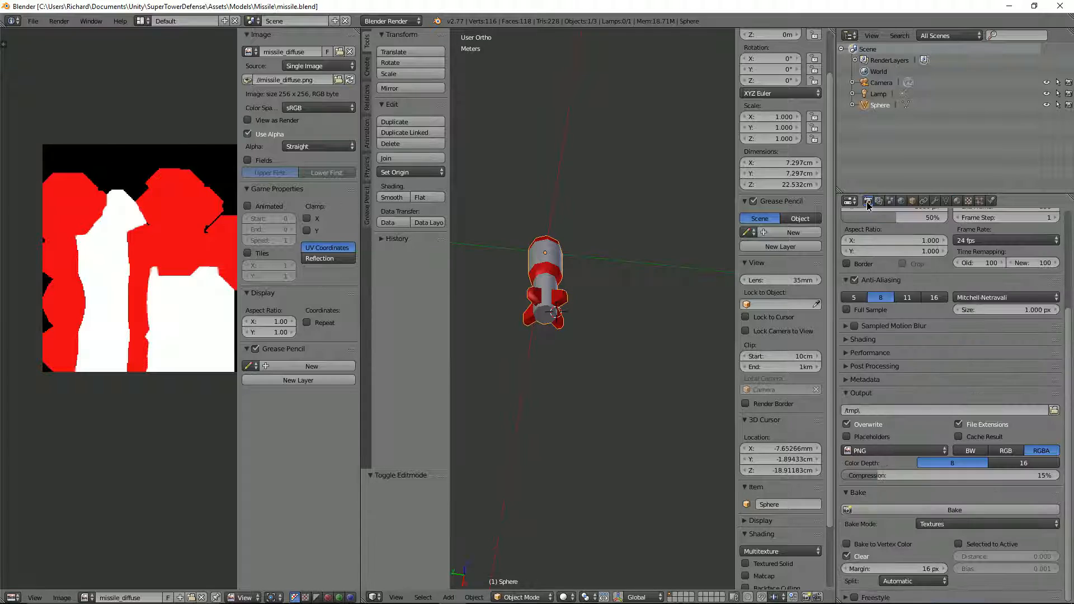
click(920, 509)
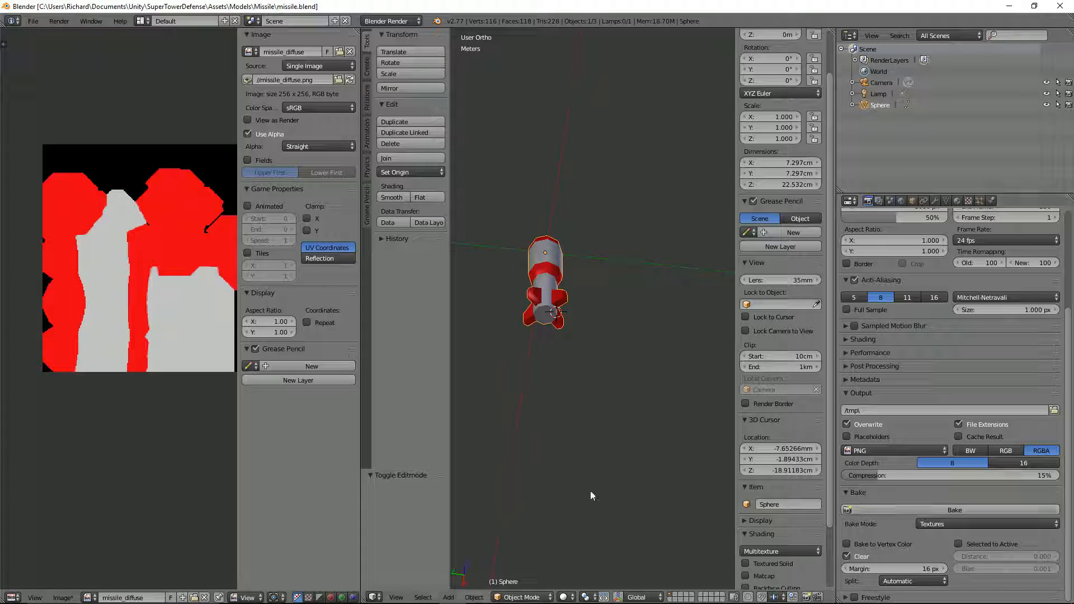
click(63, 598)
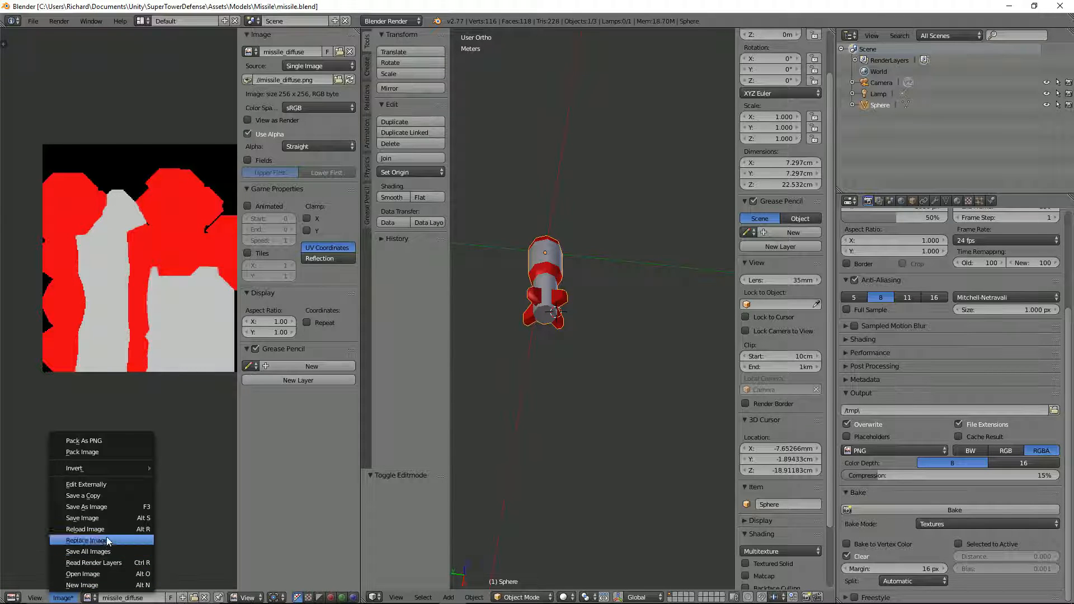
click(112, 507)
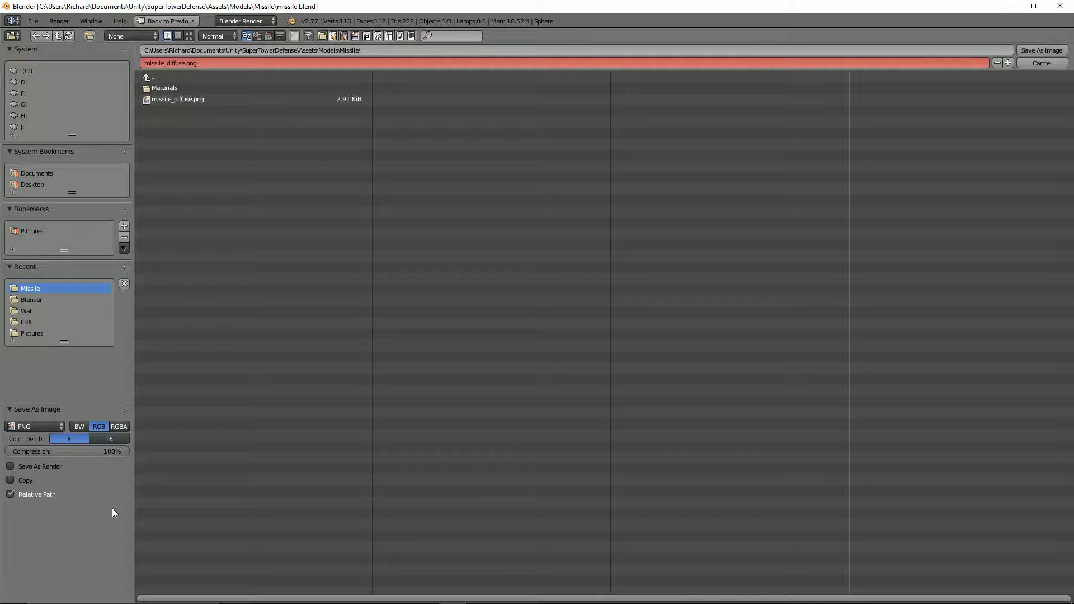
click(167, 99)
click(1034, 51)
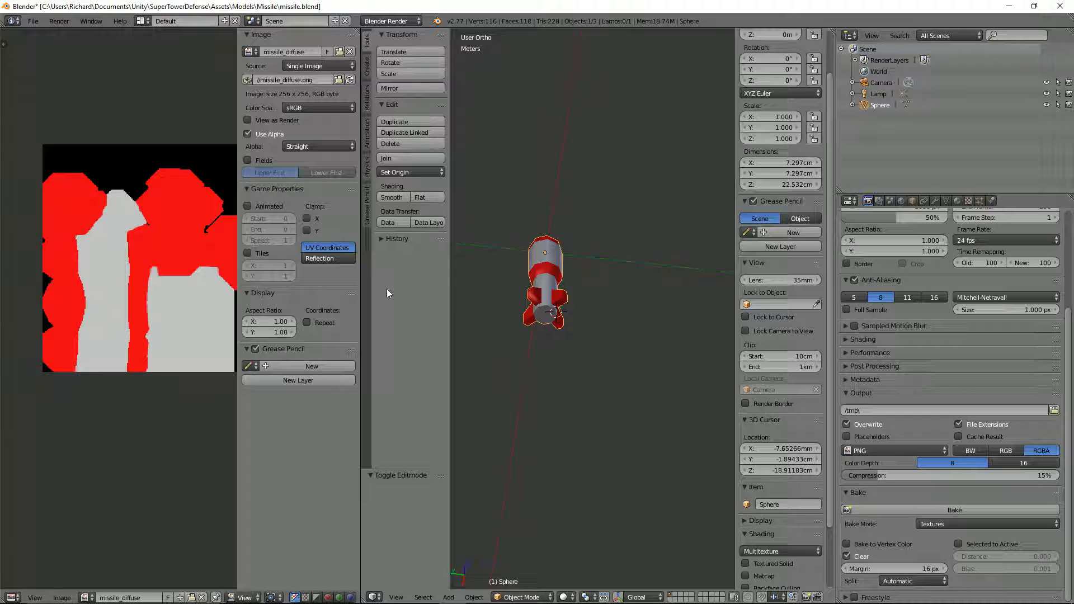
Step: Switch to Unity and open the Missile folder inside the project's Models assets
key(alt+Tab)
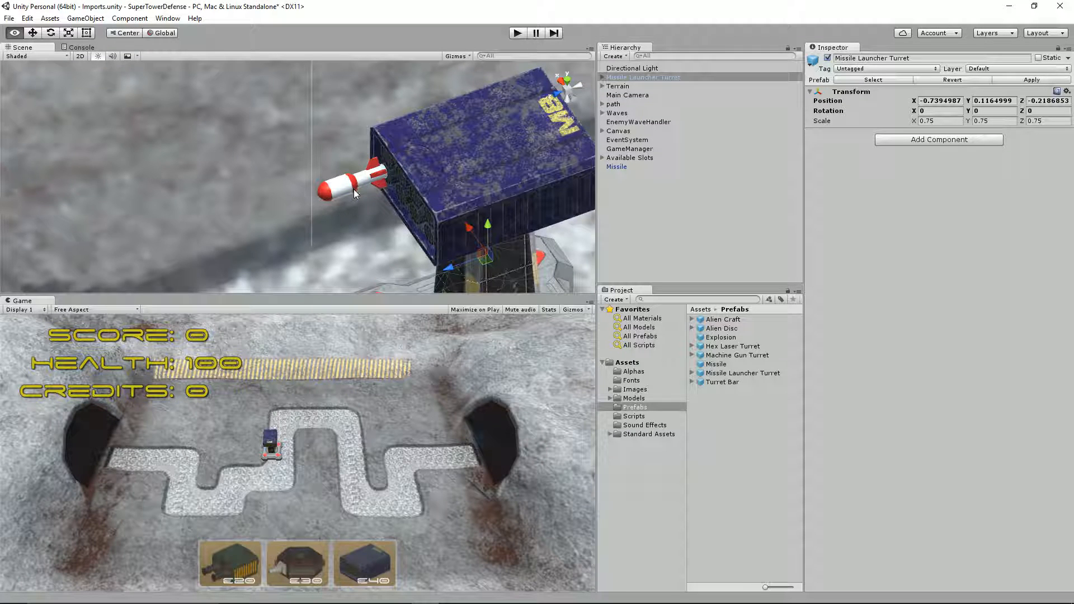
click(629, 398)
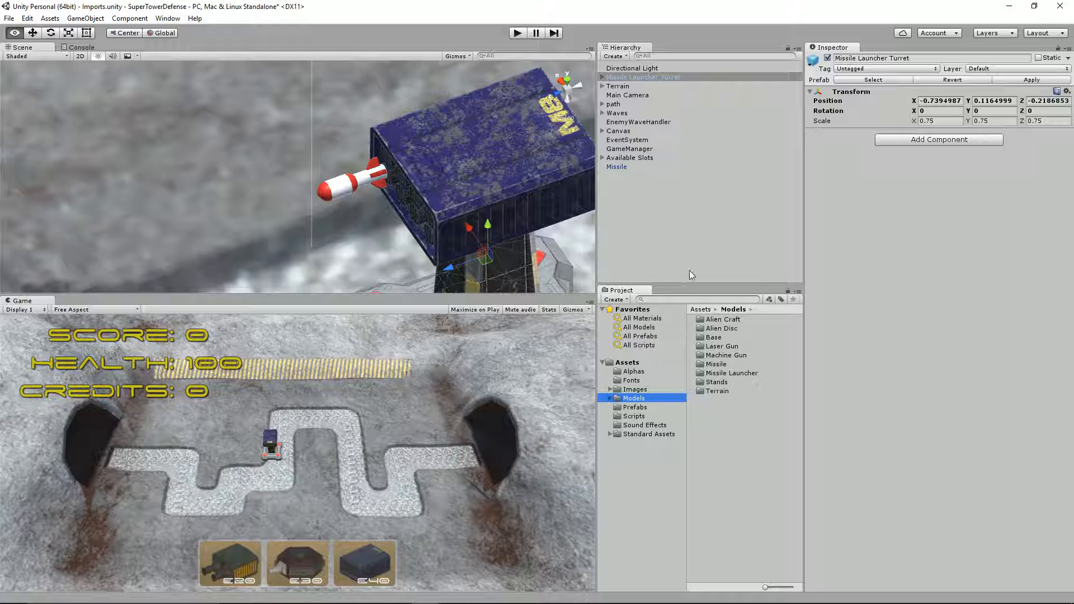
click(609, 166)
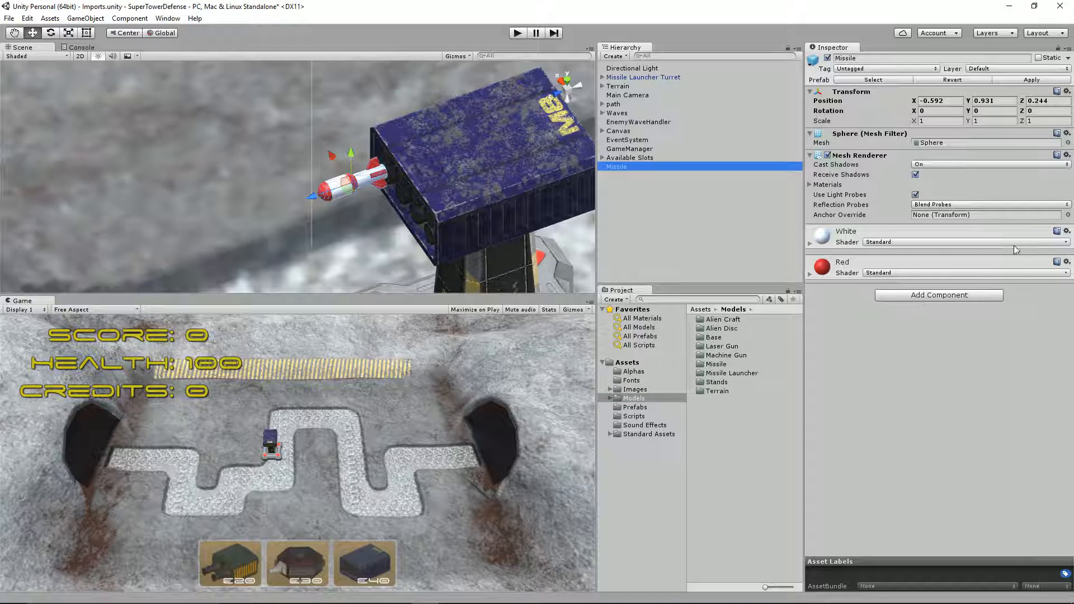
click(714, 365)
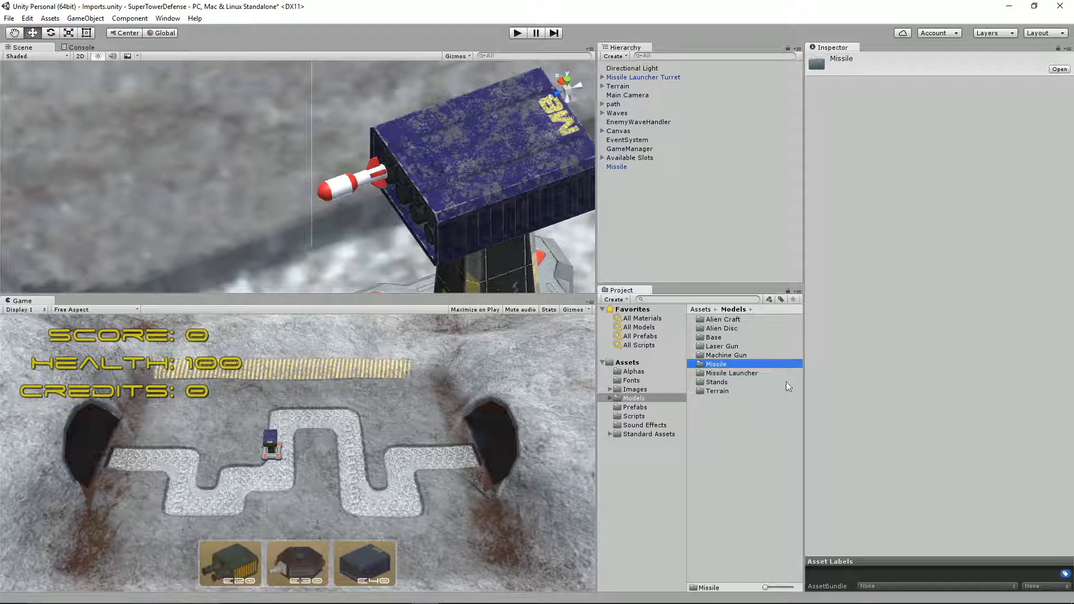
double_click(702, 365)
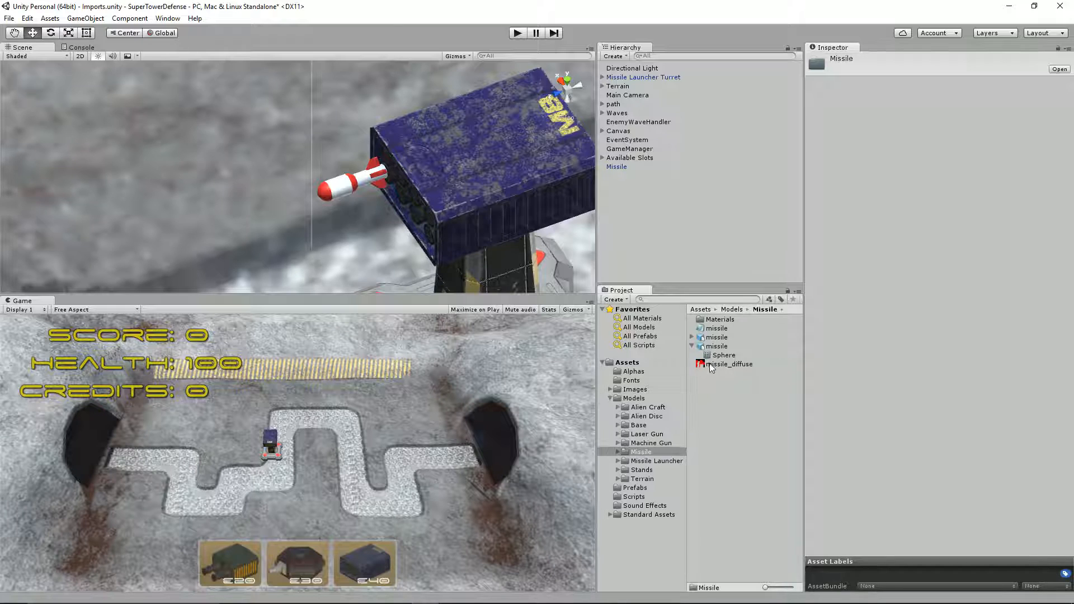
Step: Create a material named Missile Material in the Missile folder and assign the missile_diffuse texture to its albedo
right_click(728, 388)
mouse_move(770, 391)
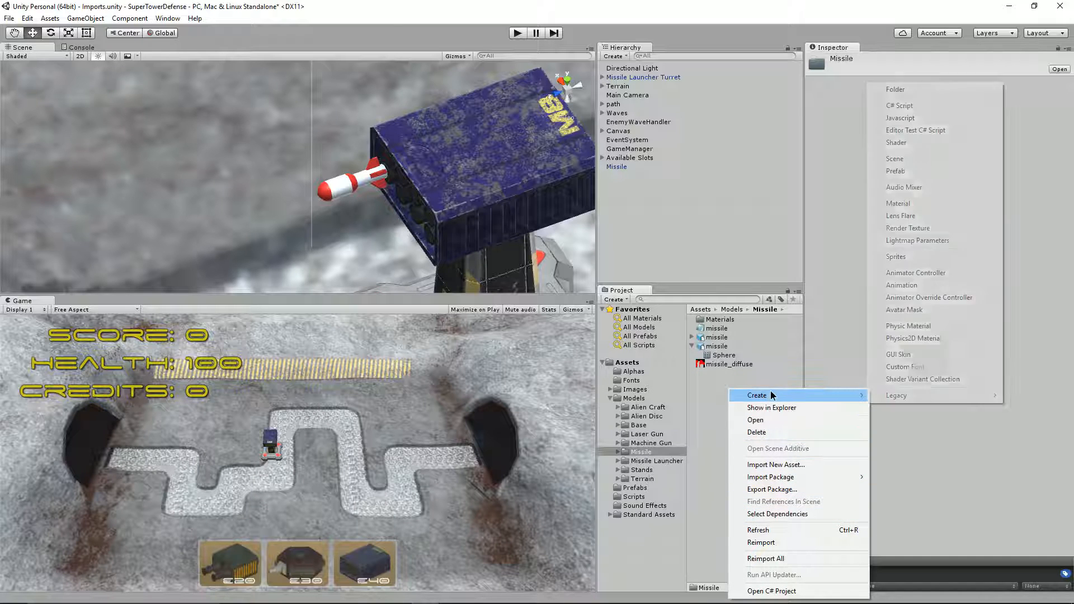
click(923, 204)
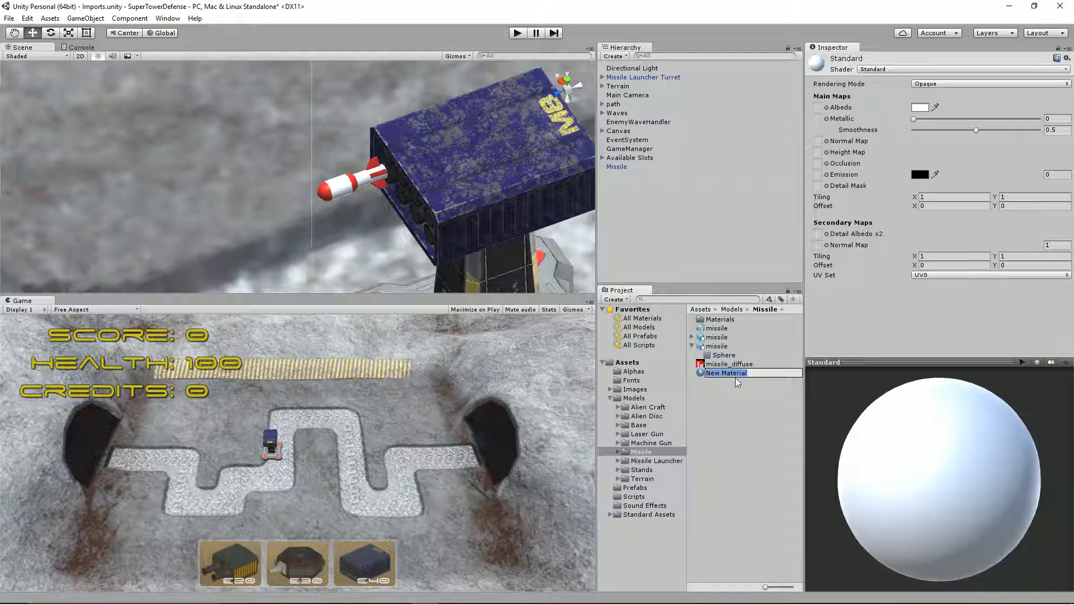
text(Missile Materi)
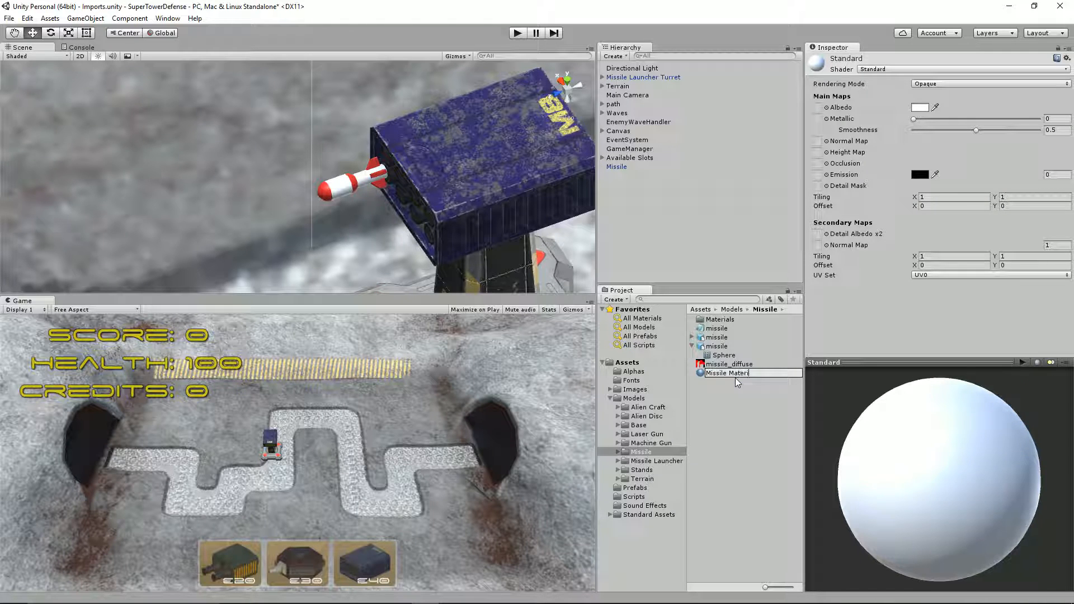
text(al)
key(Return)
drag(729, 373, 818, 108)
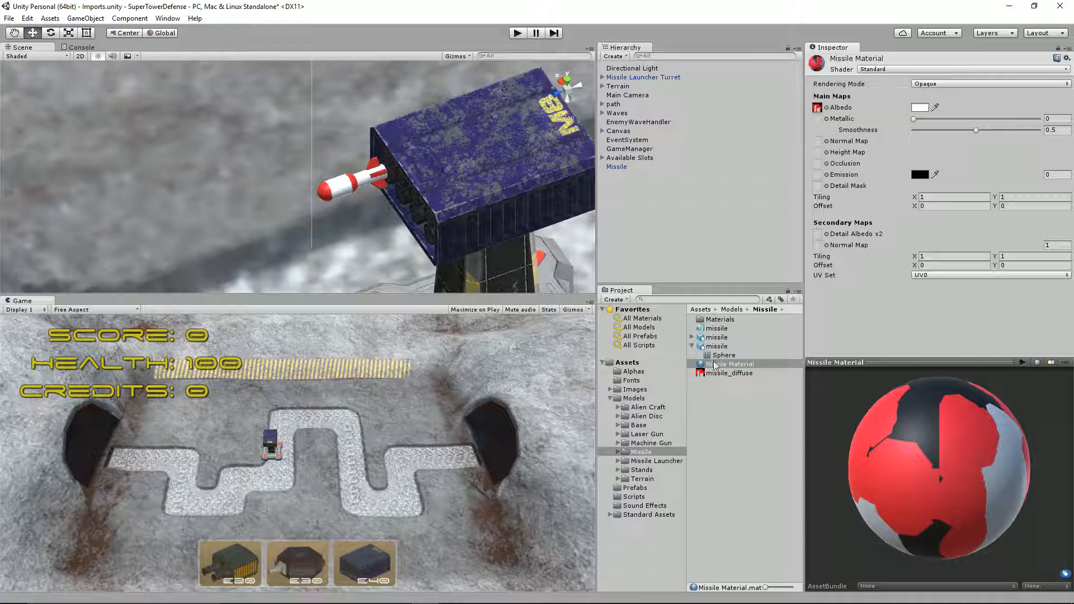
Step: Assign Missile Material to the Missile object in the scene and apply the change to its prefab
drag(716, 369, 622, 171)
scroll(378, 226, up, 3)
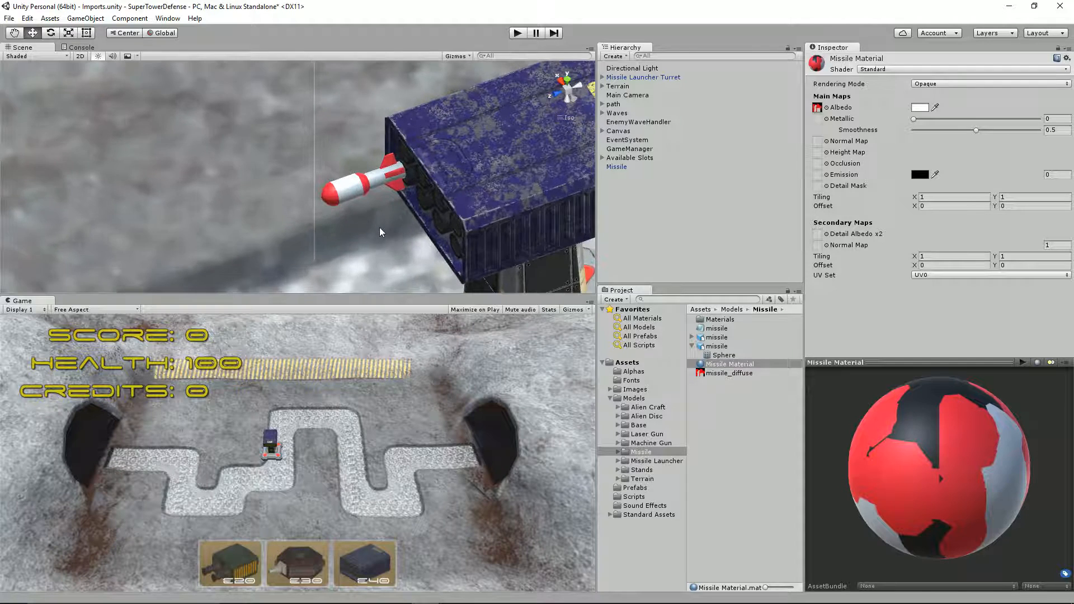
click(617, 167)
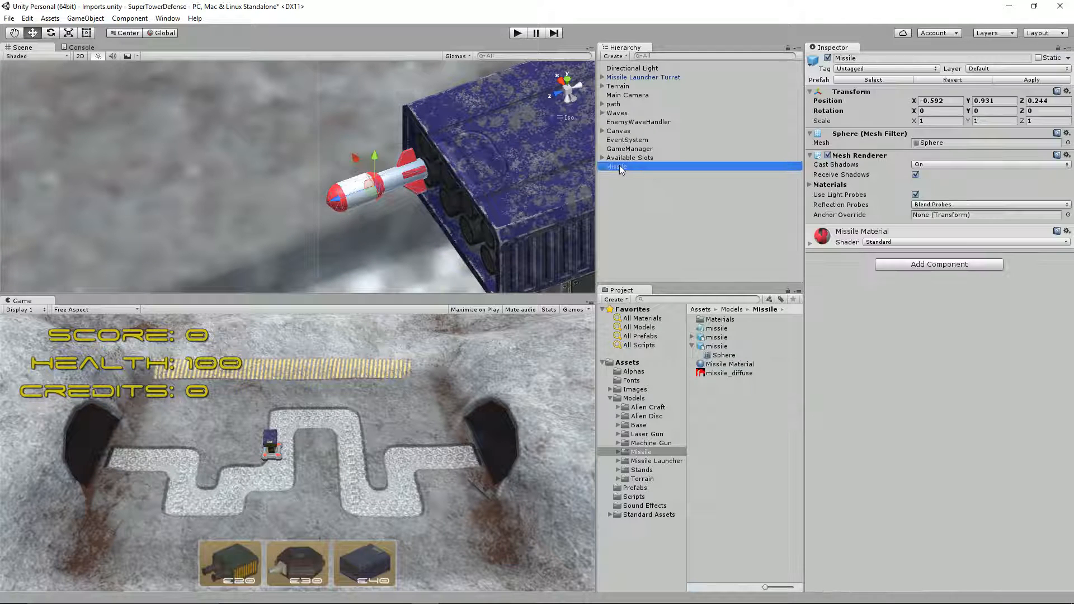
click(1033, 80)
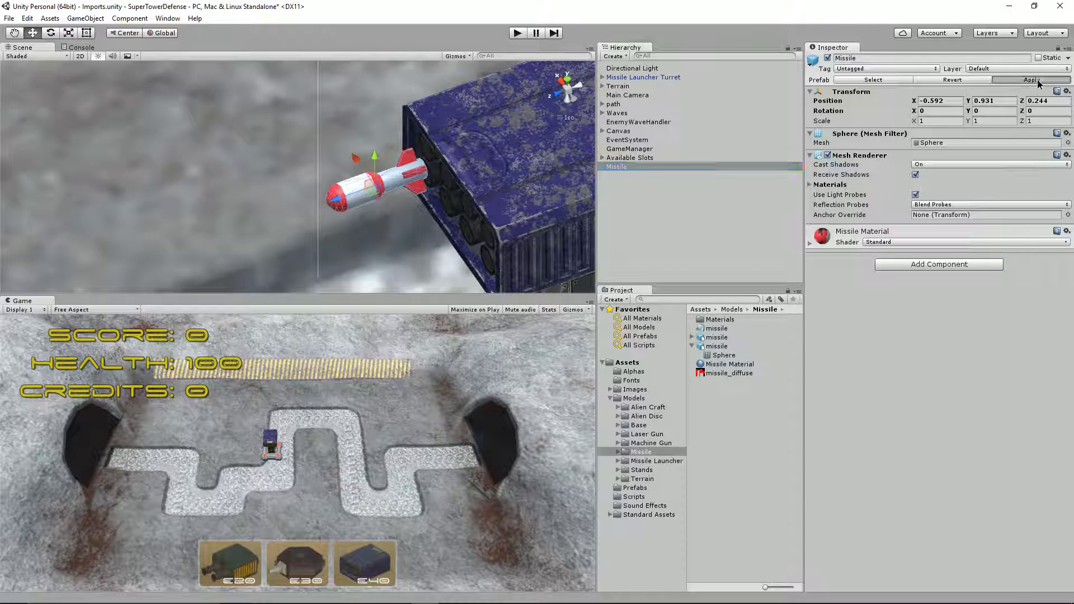
Step: Select the missile in the scene and move it forward along its Z axis, away from the launcher
alt+drag(469, 219, 368, 190)
click(413, 192)
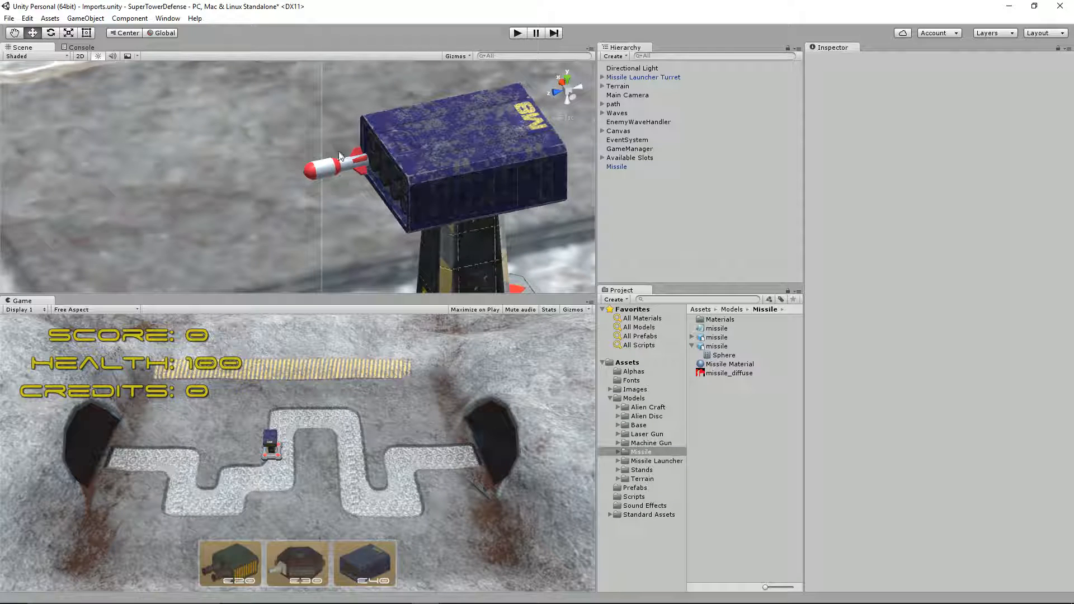
click(328, 169)
drag(299, 175, 277, 228)
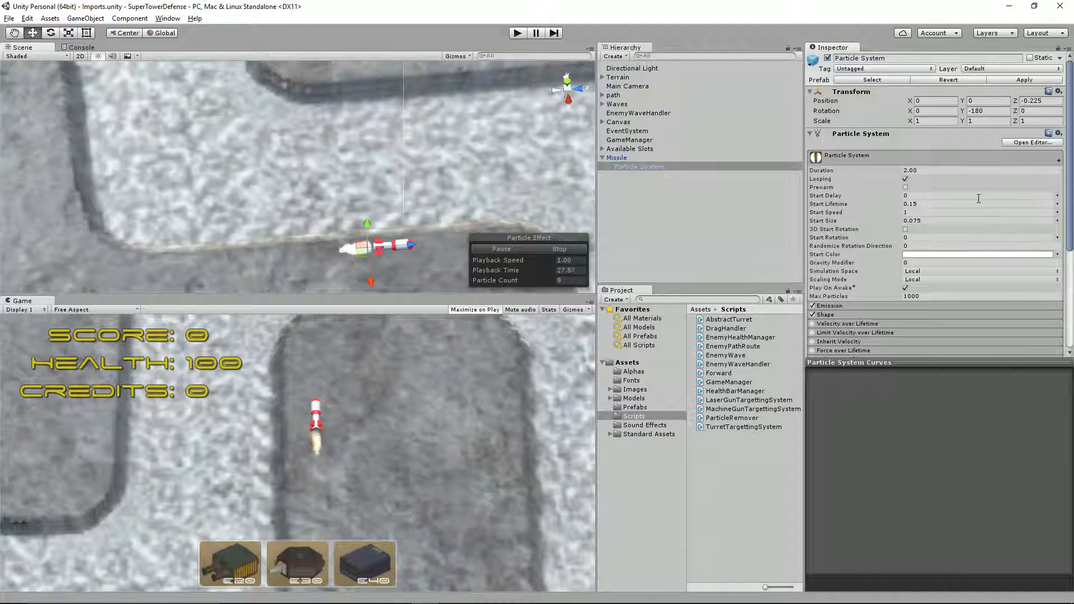
Step: Try a Start Lifetime of 0.9 on the missile's particle system and restore it to 0.15
click(917, 204)
text(0.9)
key(Return)
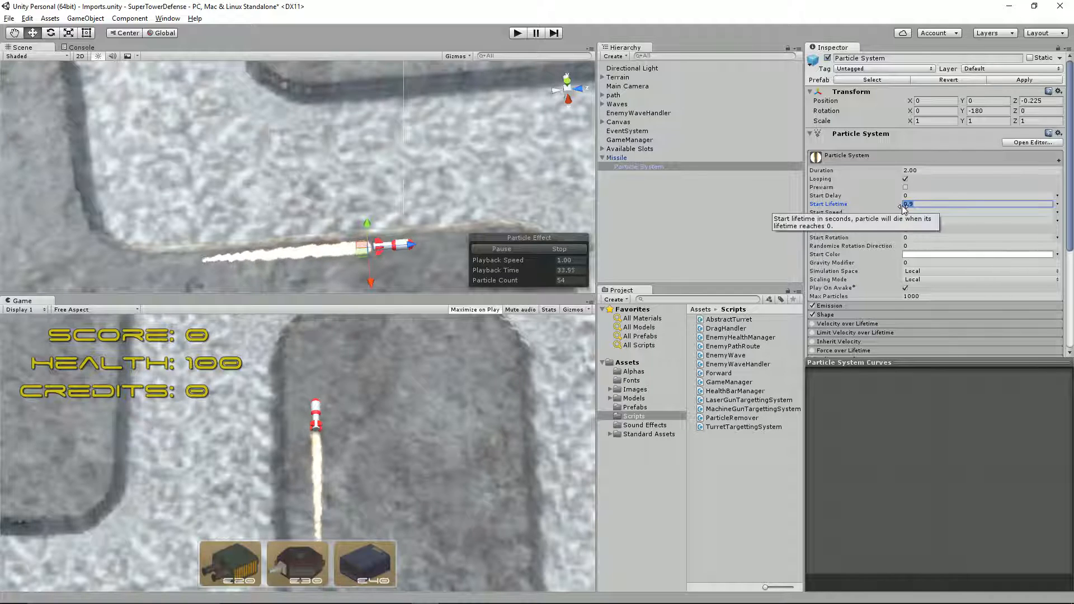
text(0.15)
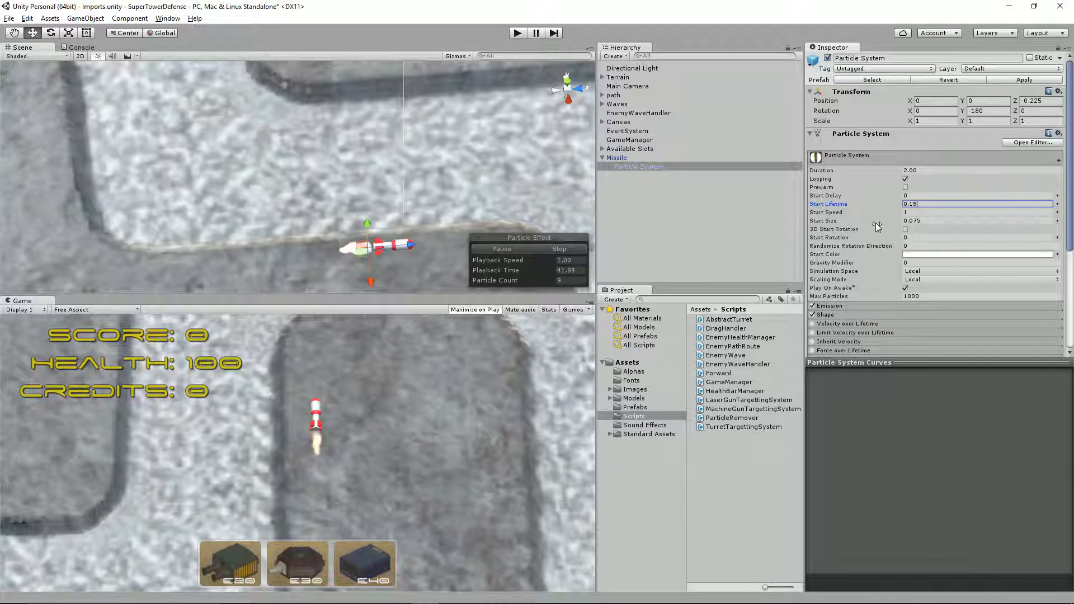
Step: Expand the particle system's Emission settings, try a rate of 5, and set the rate to 40
scroll(942, 260, down, 3)
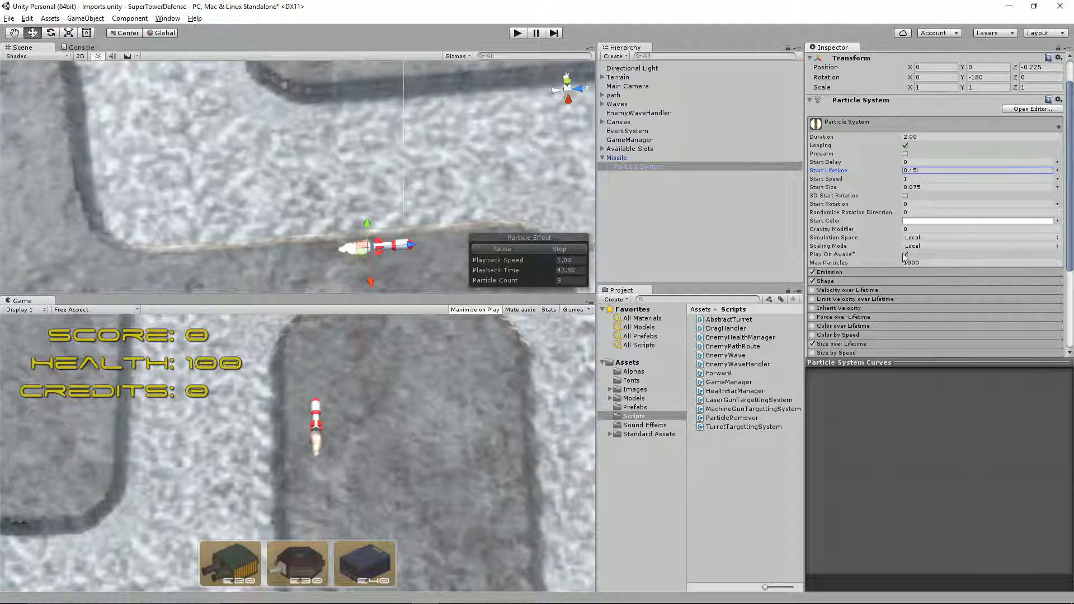
click(903, 271)
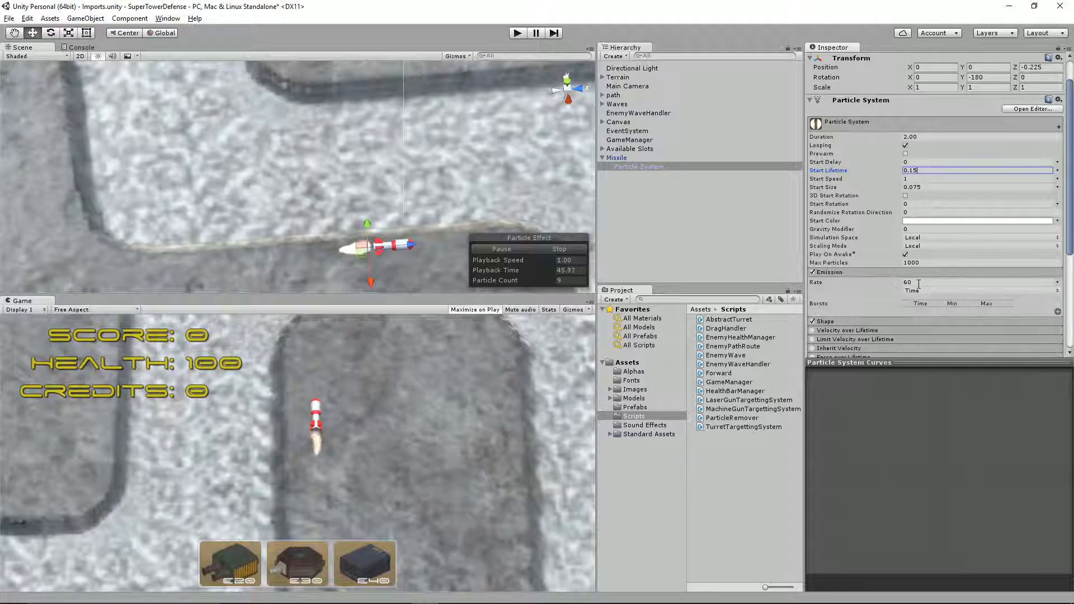
click(918, 283)
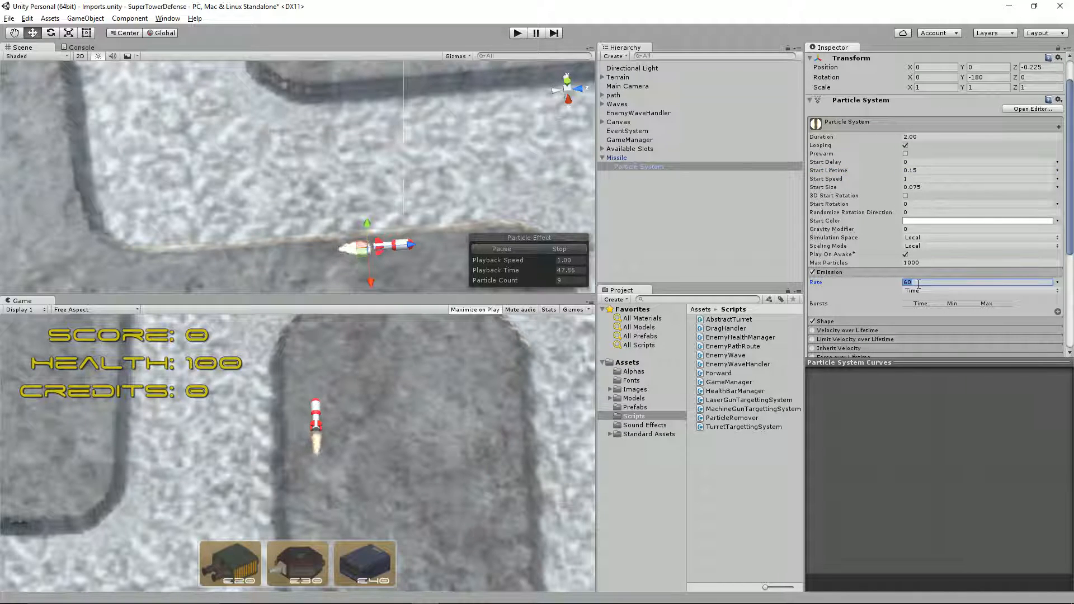
text(5)
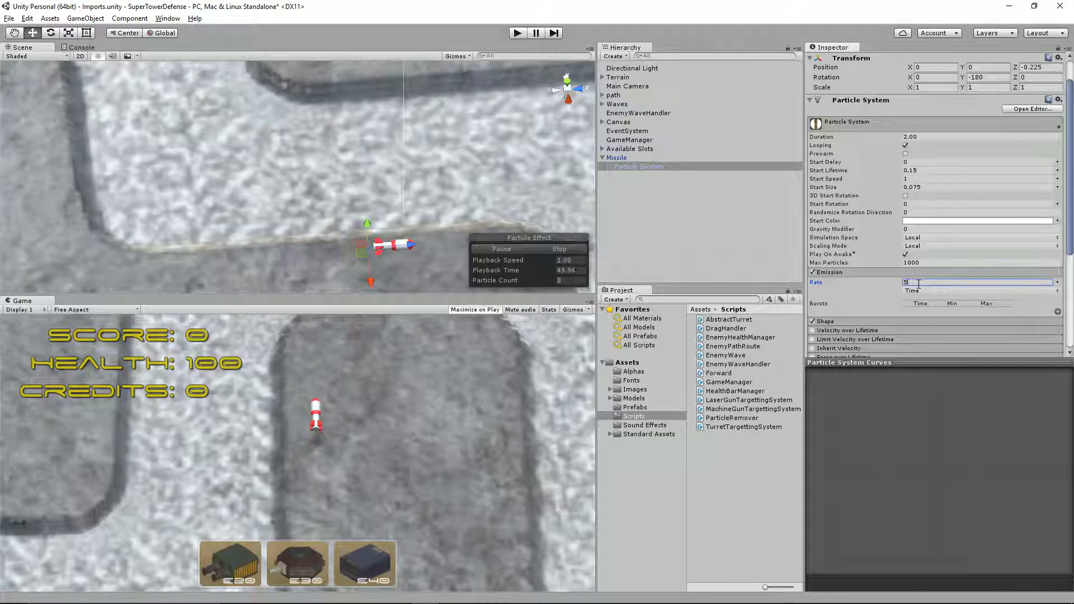
text(40)
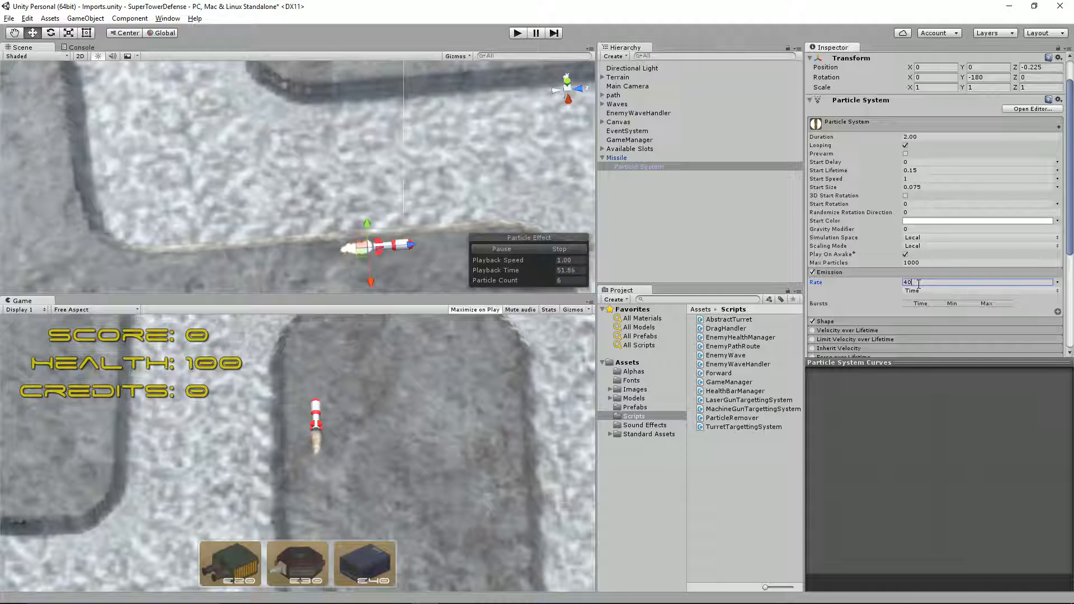
Step: Set the particle system's emission rate to 60 and expand its Shape settings
key(BackSpace)
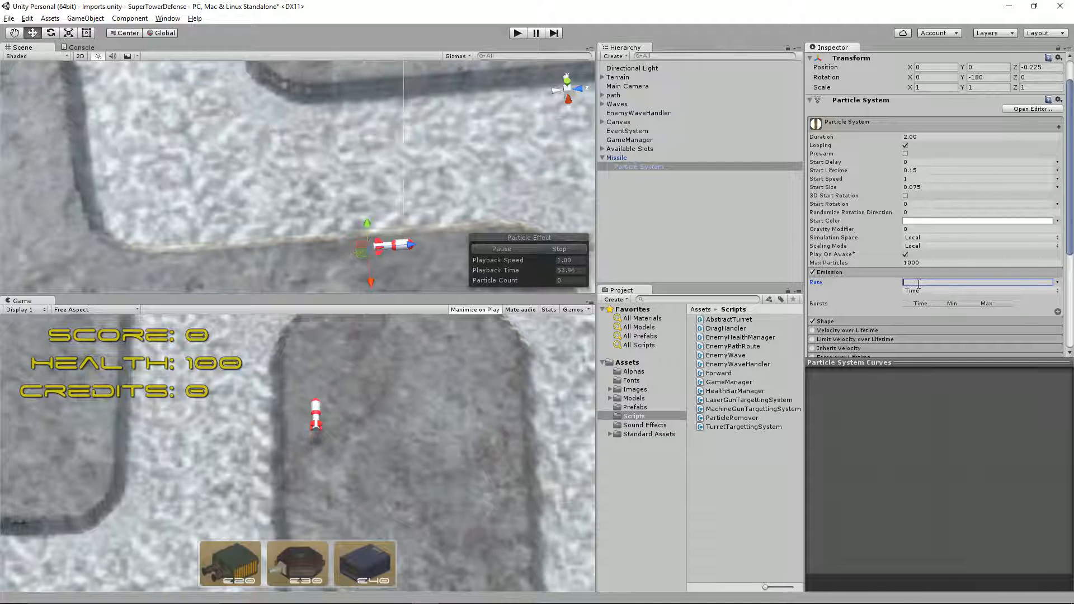
text(60)
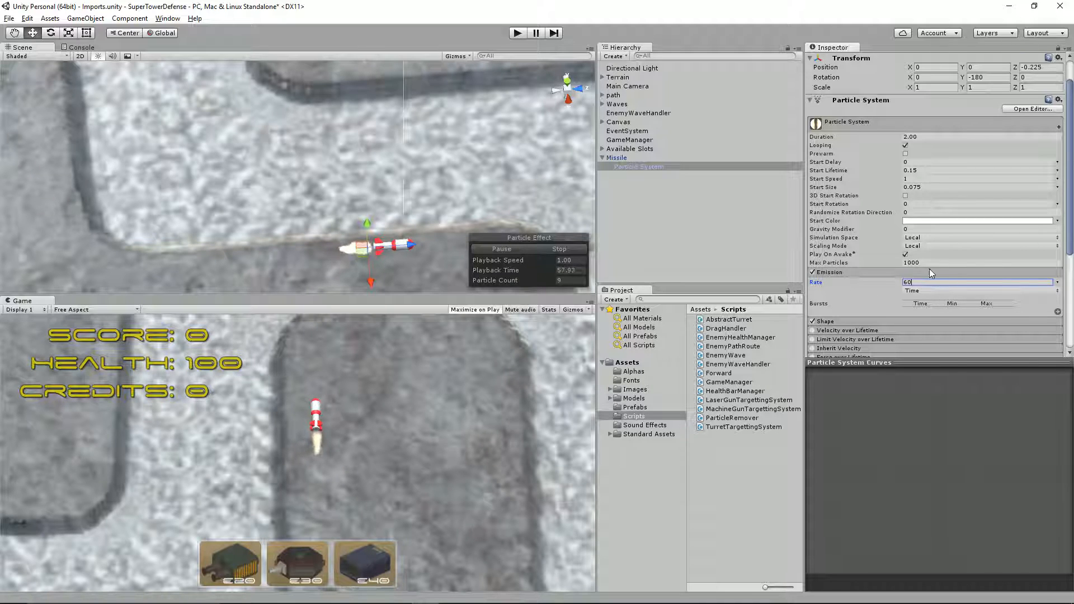
scroll(906, 269, down, 3)
click(853, 255)
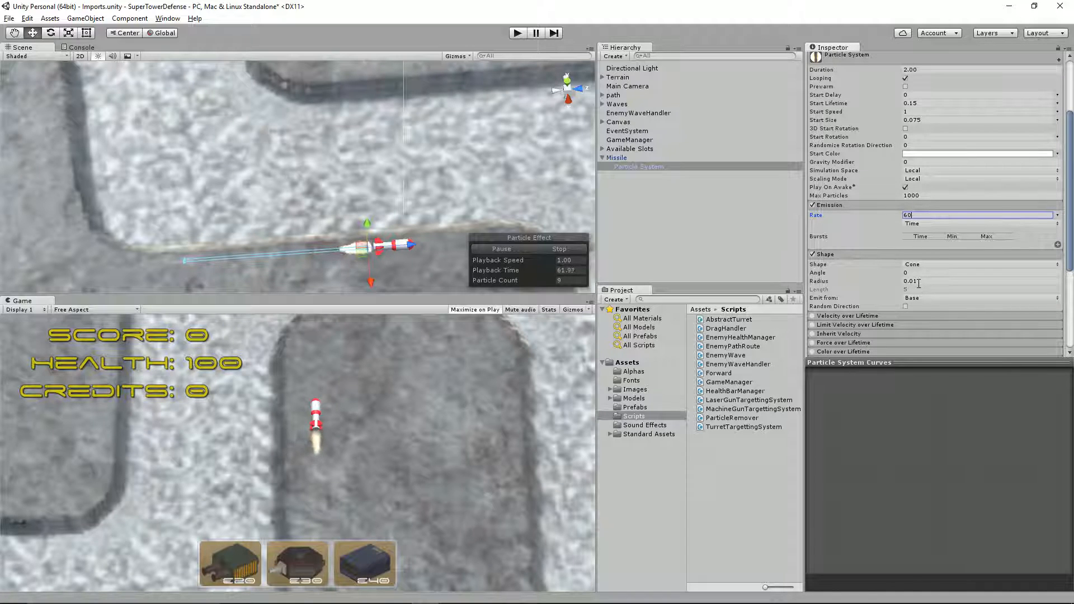
Step: Expand Size over Lifetime, apply a preset downward-bending curve to the particle size, and raise the curve's end point above zero
scroll(917, 283, down, 3)
click(868, 303)
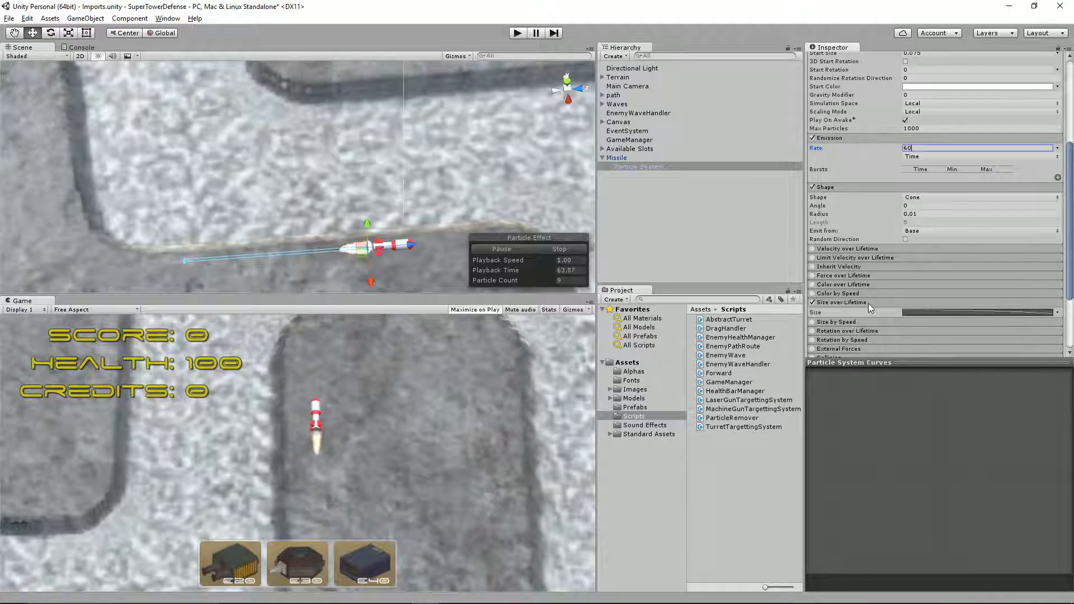
scroll(965, 303, down, 4)
click(926, 214)
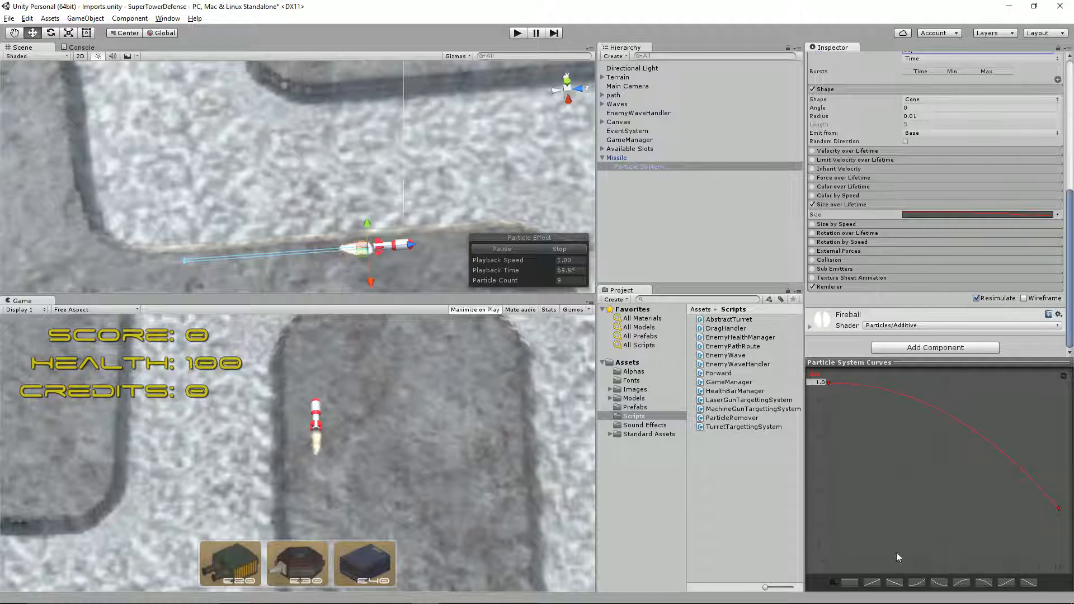
click(983, 584)
drag(1057, 562, 1067, 514)
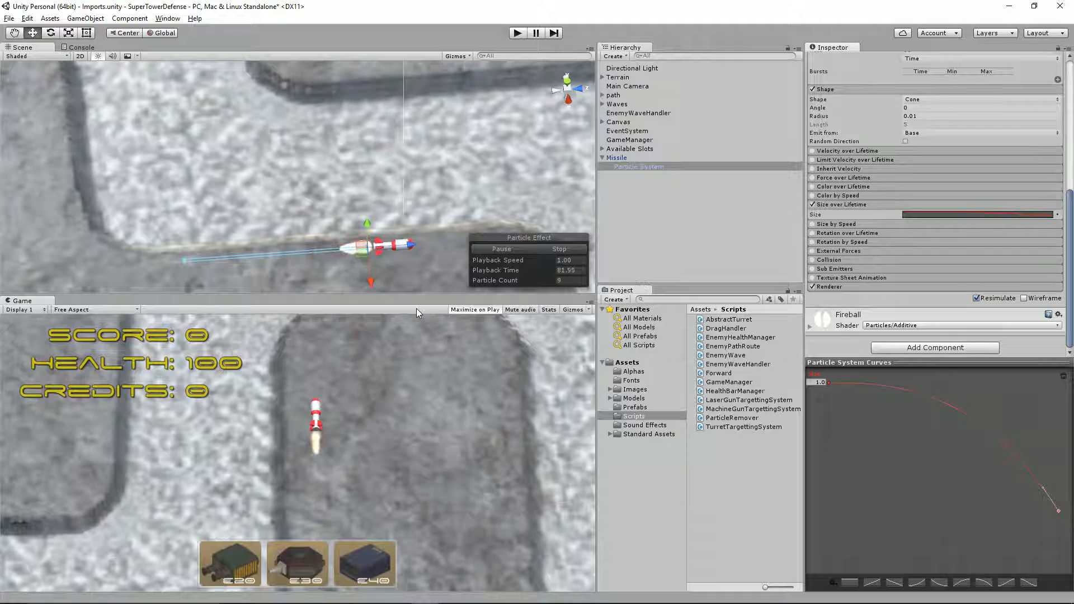
click(631, 158)
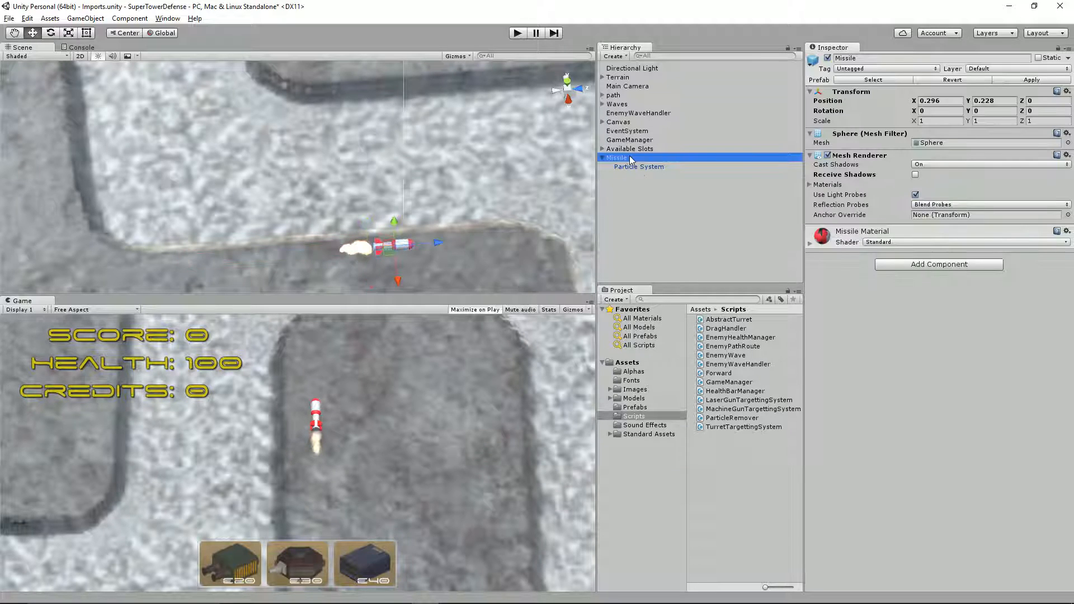
click(639, 167)
click(620, 150)
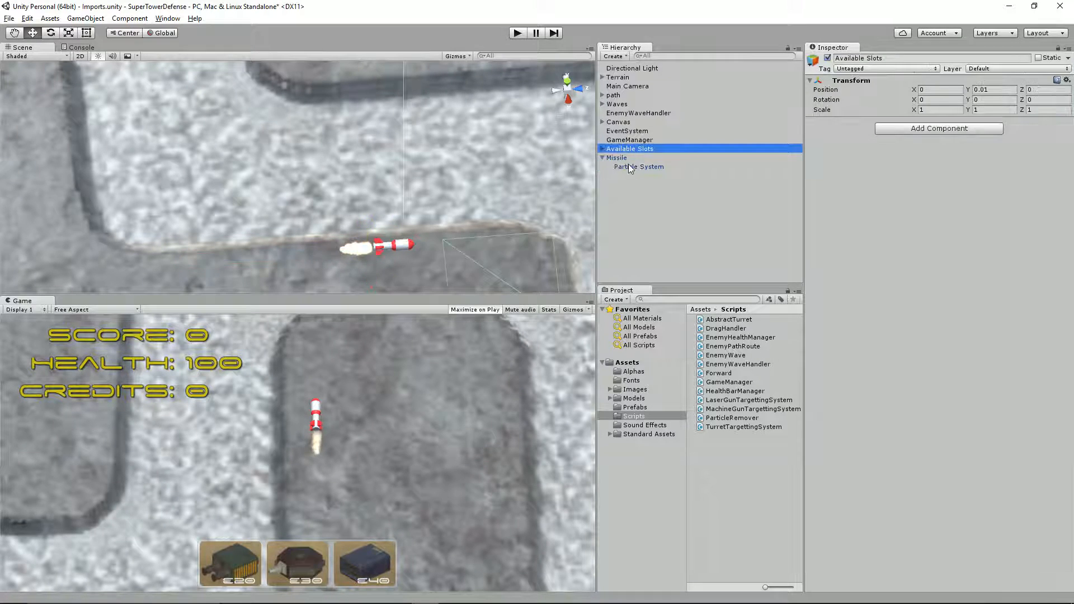
click(629, 158)
click(631, 166)
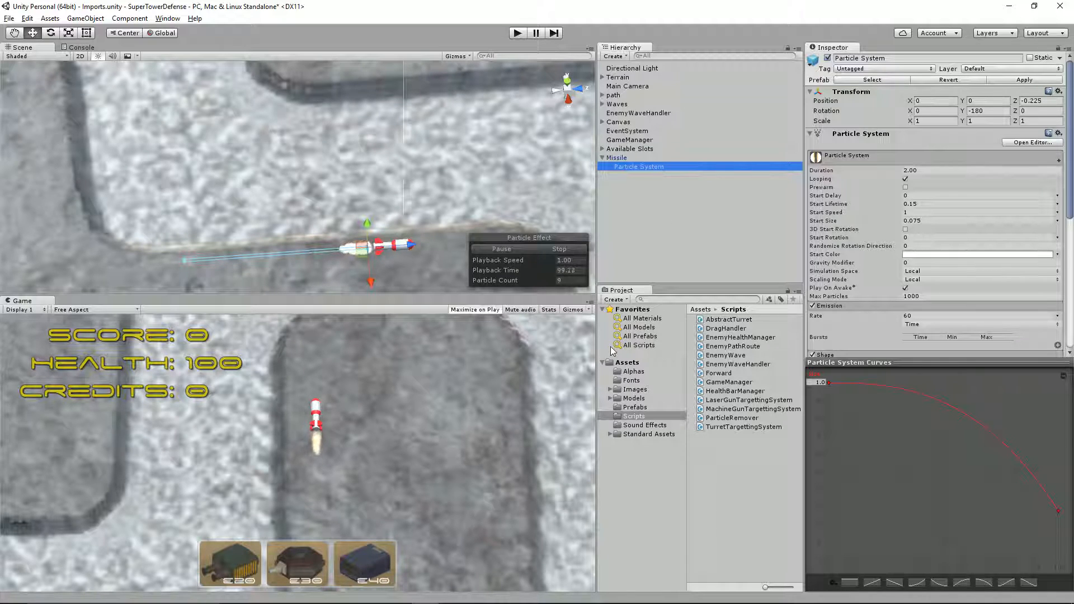
Step: Create a C# script named MissileLauncherTargettingSystem in the Scripts folder
click(714, 410)
right_click(726, 451)
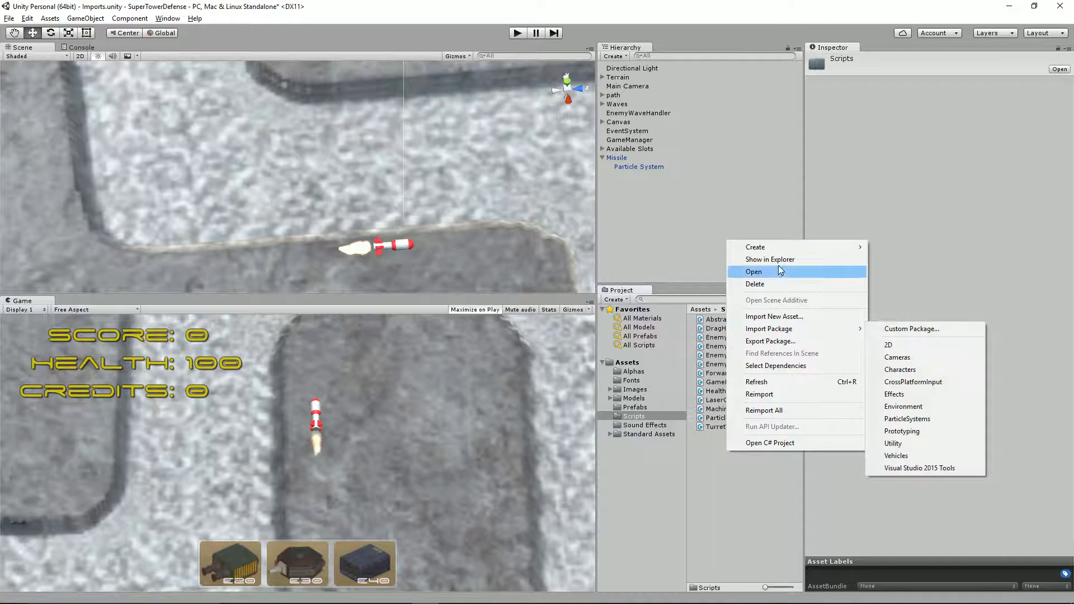
mouse_move(794, 247)
click(891, 263)
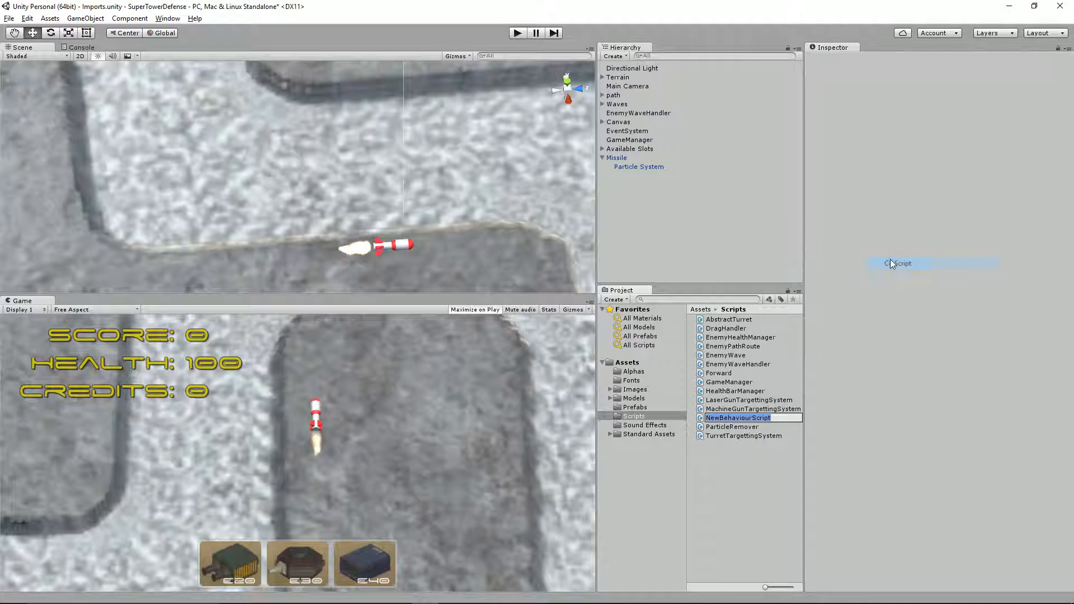
text(MissileLauncher)
text(TargettingSystem)
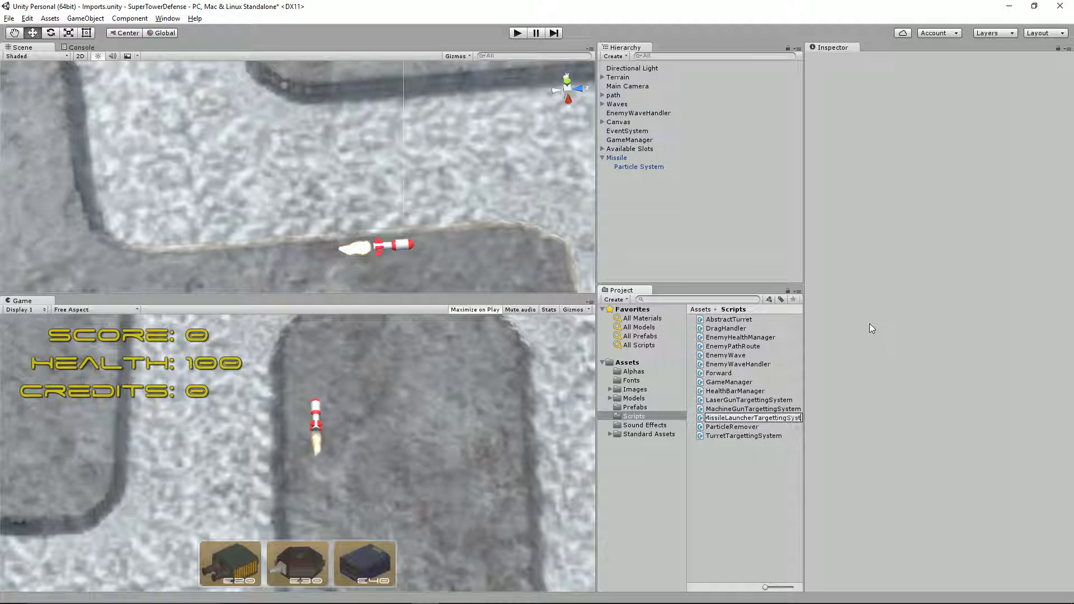
key(Return)
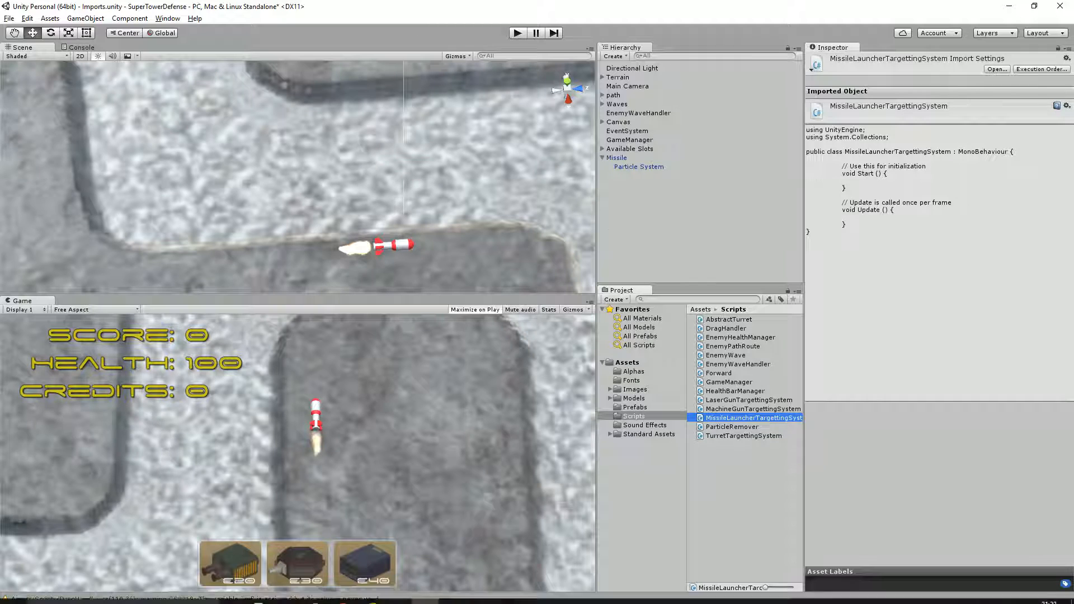
Step: Switch to MonoDevelop and open MissileLauncherTargettingSystem.cs from the Assembly-CSharp project's Scripts folder
click(534, 594)
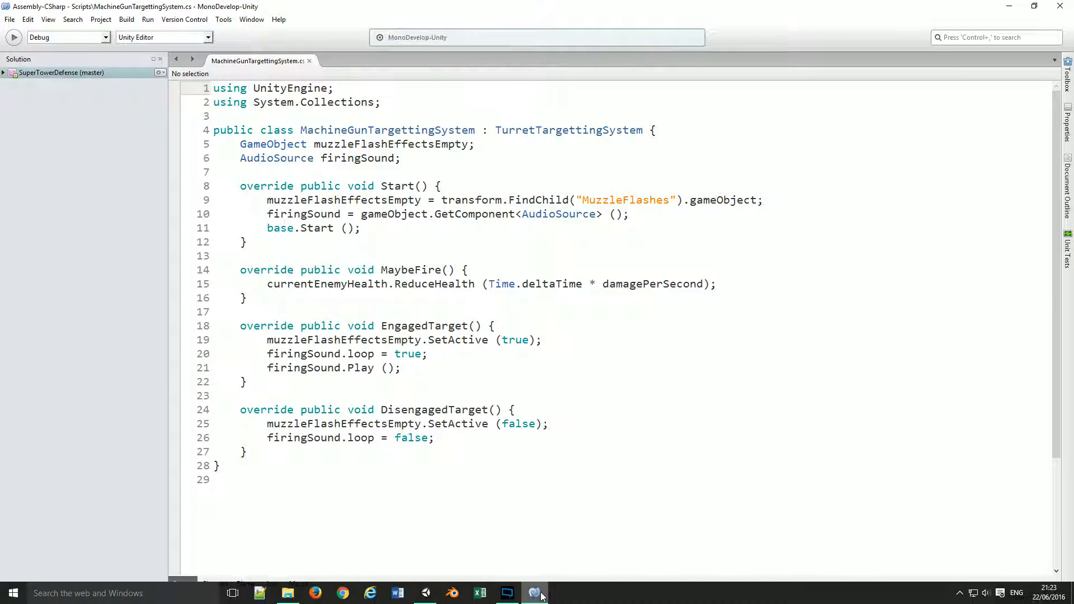
click(426, 593)
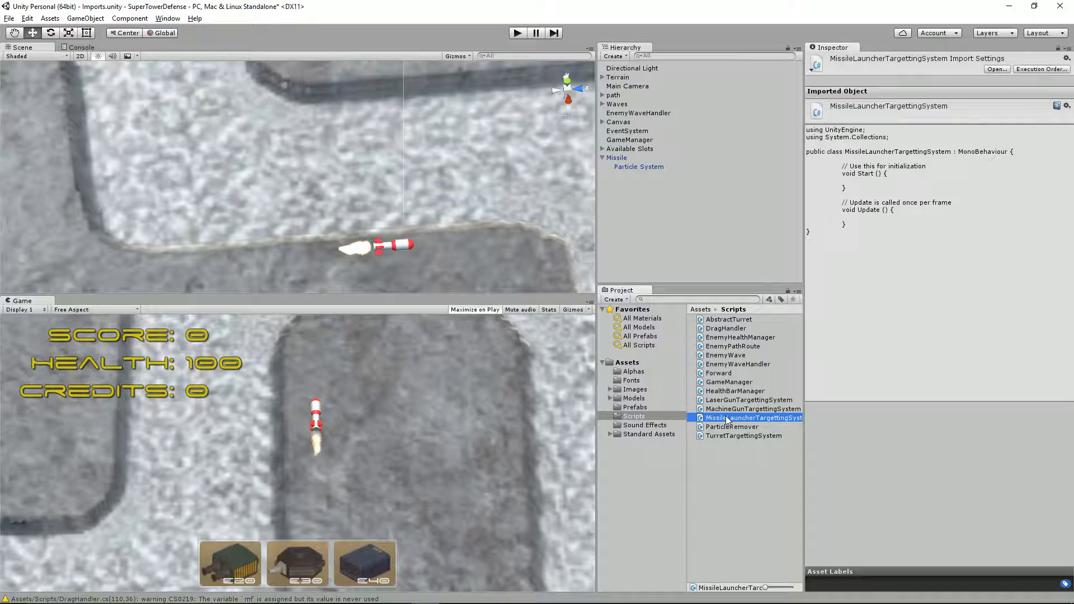
double_click(727, 418)
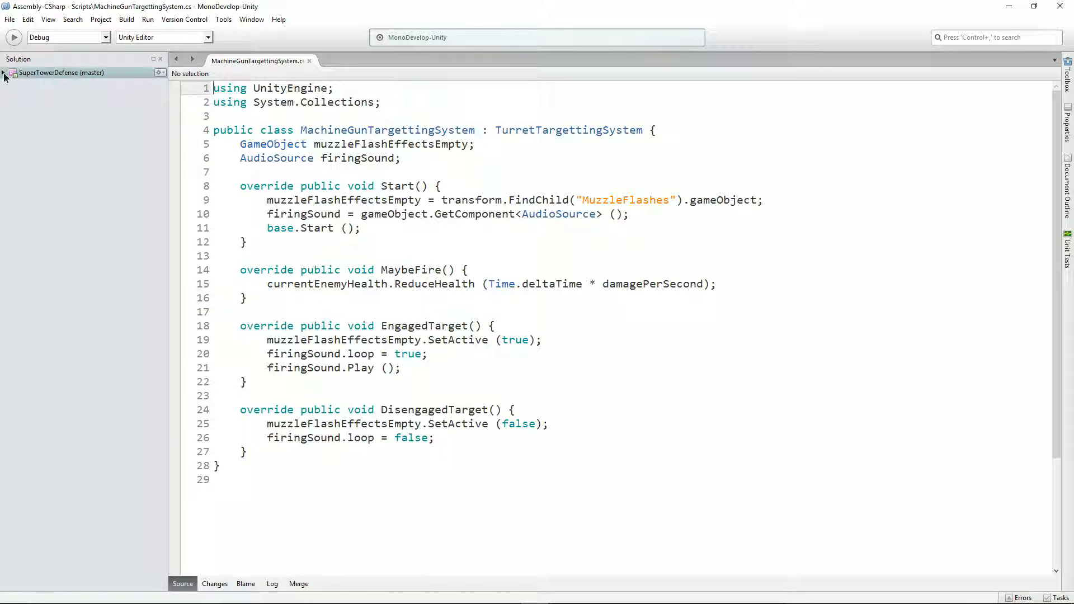
click(3, 73)
click(9, 83)
click(15, 106)
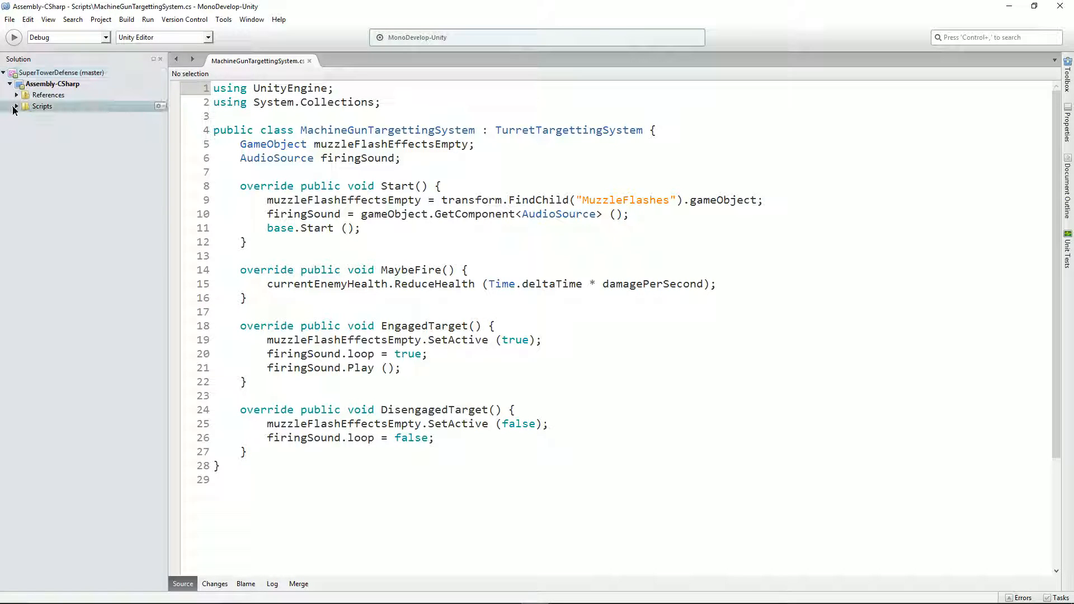
click(16, 106)
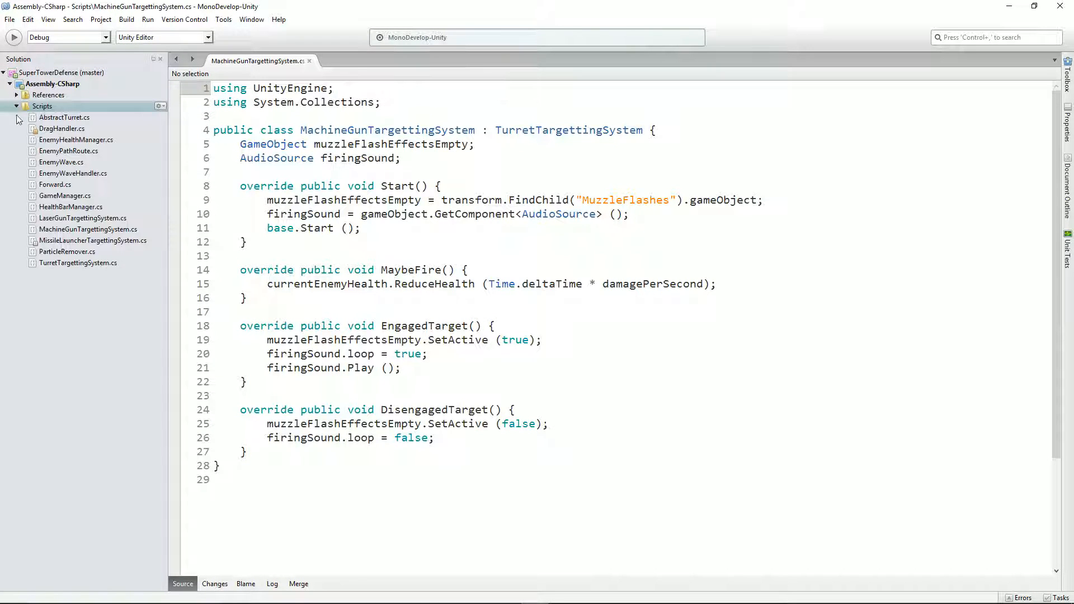
double_click(56, 241)
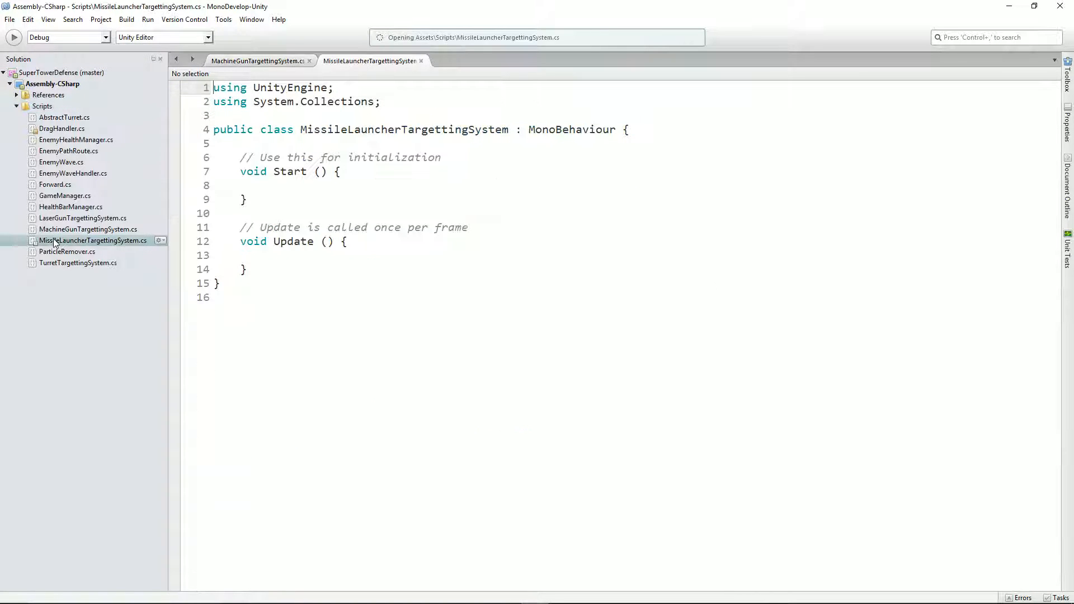
Step: Replace the MonoBehaviour base class of MissileLauncherTargettingSystem with TurretTargettingSystem, copied from the MachineGunTargettingSystem class declaration
click(288, 59)
click(347, 63)
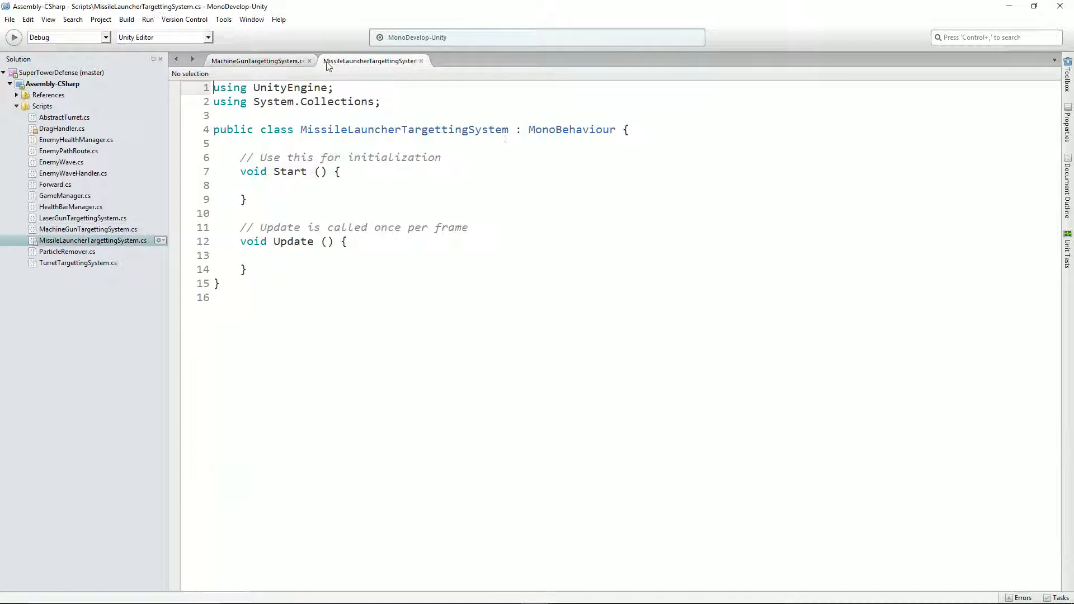
click(236, 61)
double_click(542, 131)
key(ctrl+c)
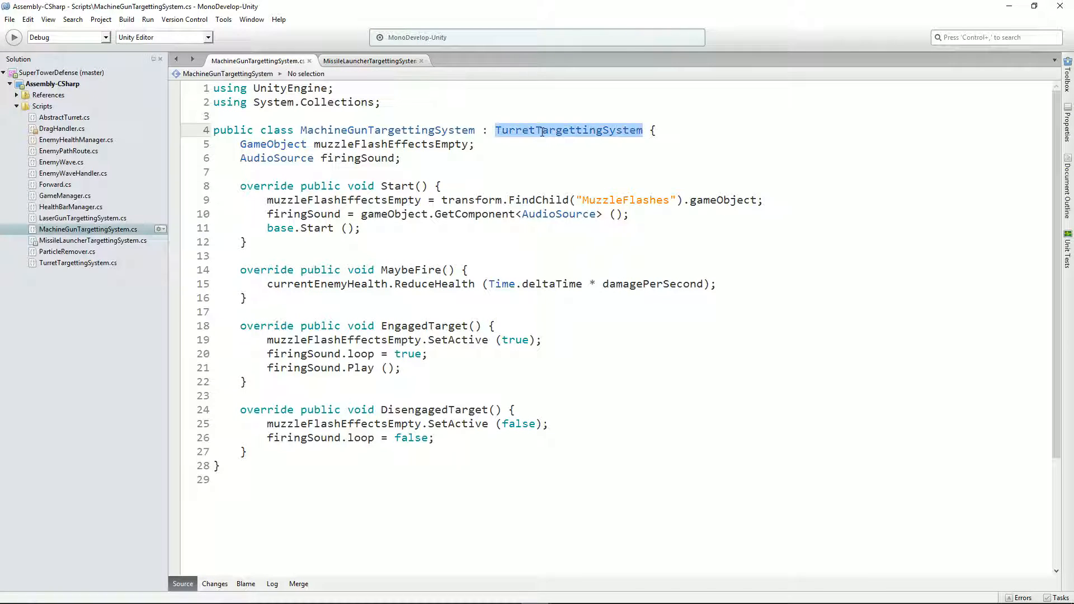
click(369, 60)
click(570, 129)
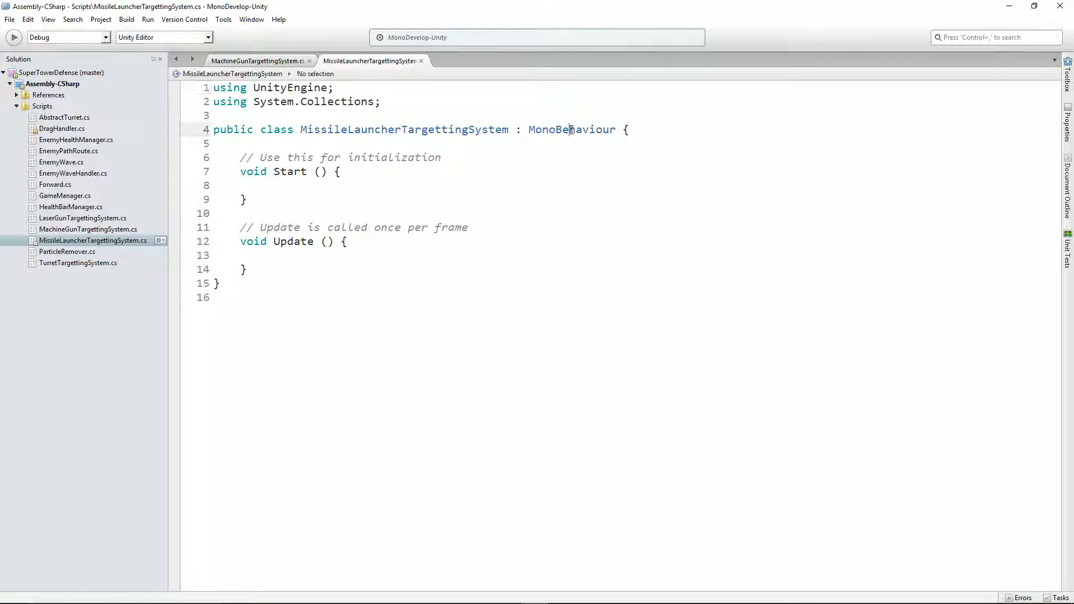
double_click(571, 129)
key(ctrl+v)
Step: Copy the fields and override methods of MachineGunTargettingSystem over the template Start and Update methods in MissileLauncherTargettingSystem
click(263, 60)
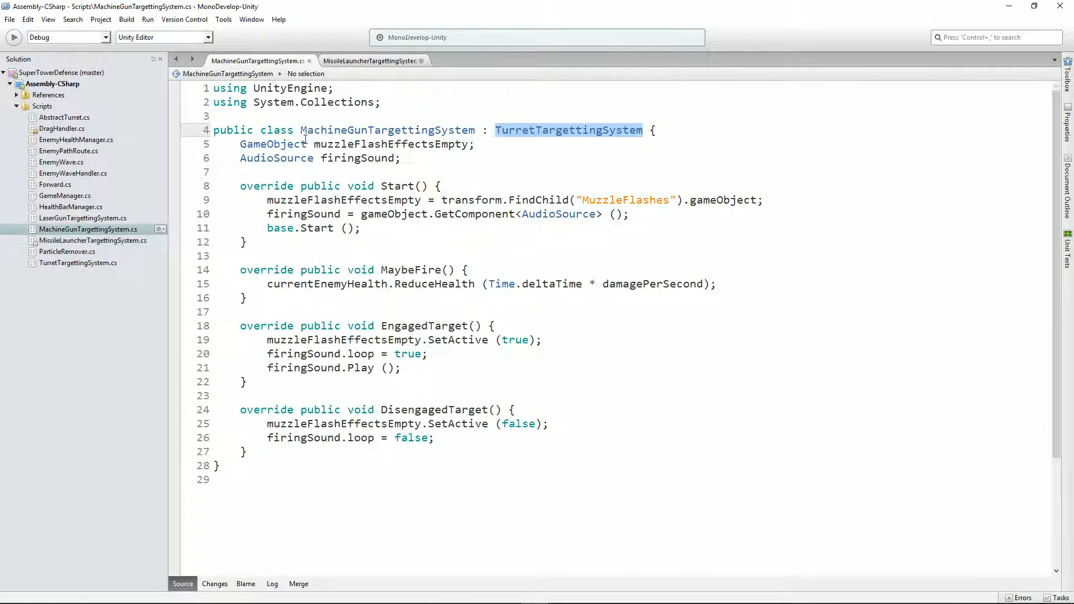
drag(248, 452, 214, 144)
key(ctrl+c)
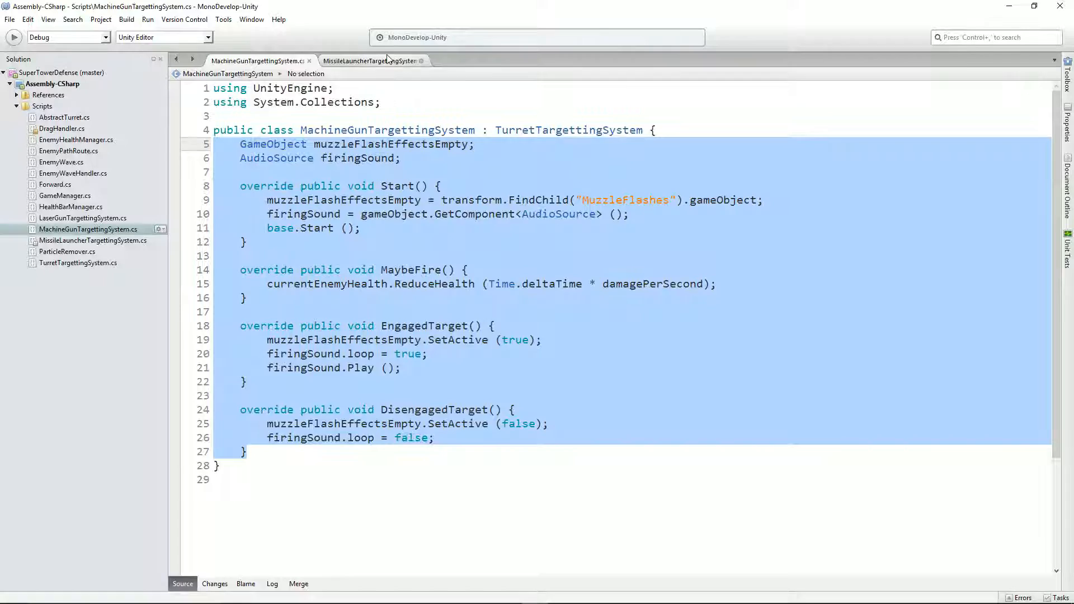
click(380, 60)
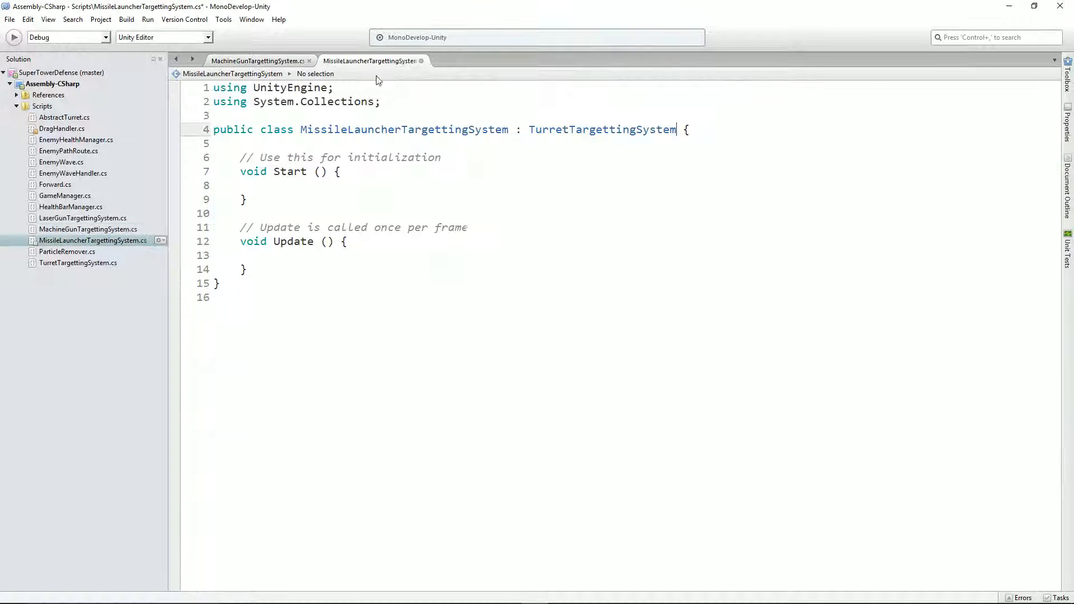
drag(279, 276, 401, 171)
key(ctrl+v)
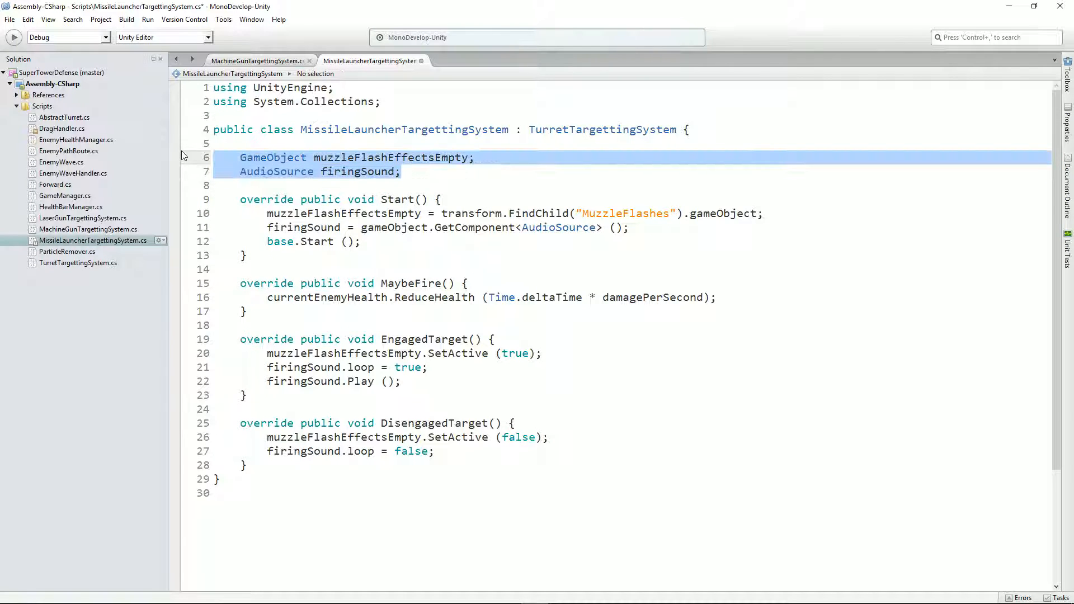
Step: Delete the muzzleFlashEffectsEmpty and firingSound field declarations from the missile launcher class
key(Delete)
key(Delete)
key(Delete)
Step: Delete the muzzleFlashEffectsEmpty and firingSound assignments from Start(), keeping only the base.Start () call
key(Down)
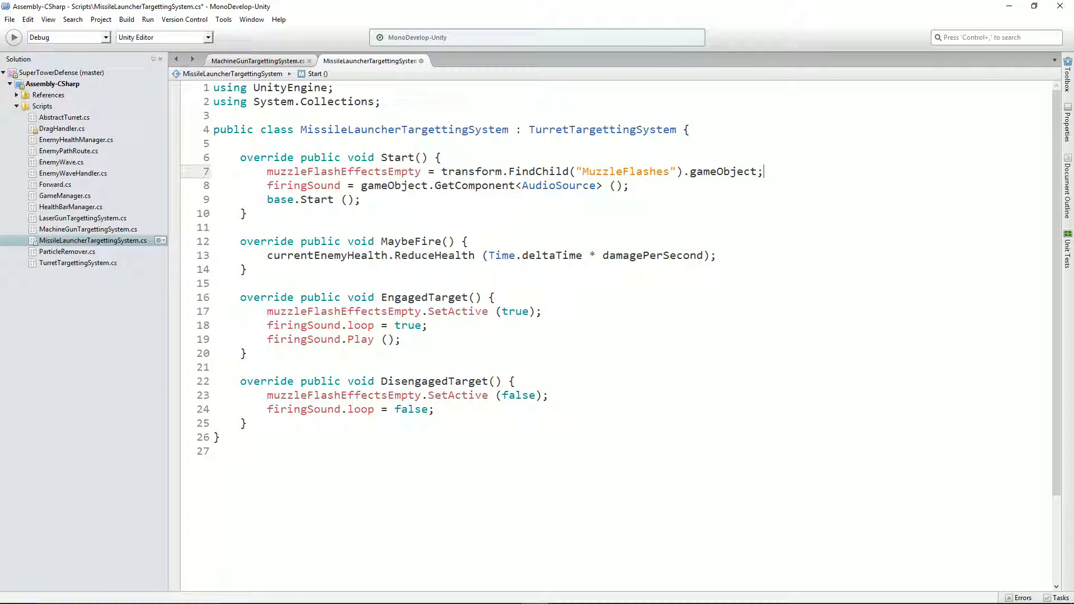
key(ctrl+alt+c)
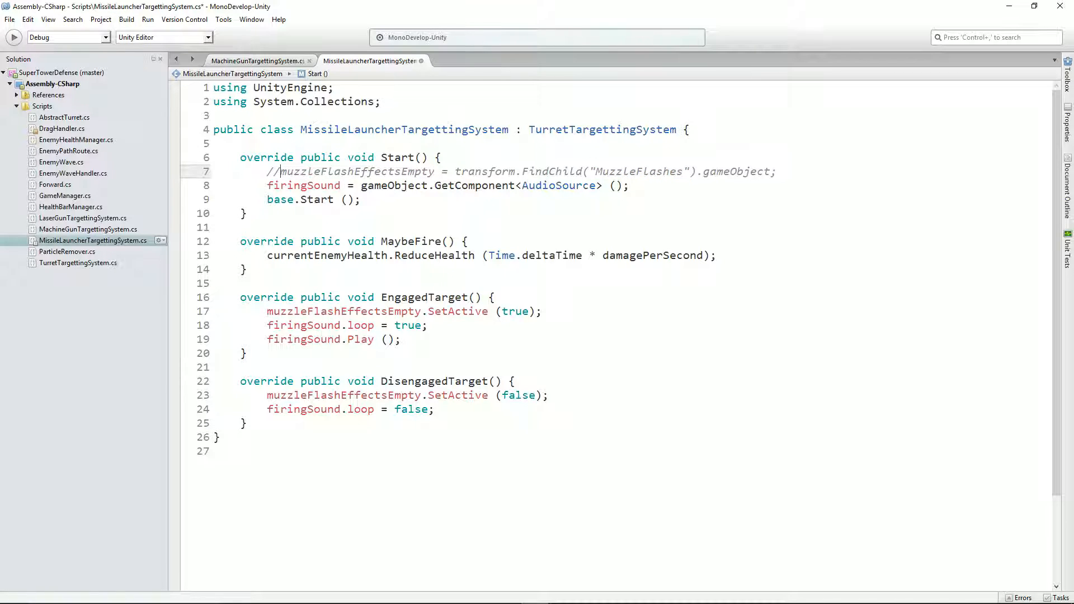
key(Down)
key(ctrl+alt+c)
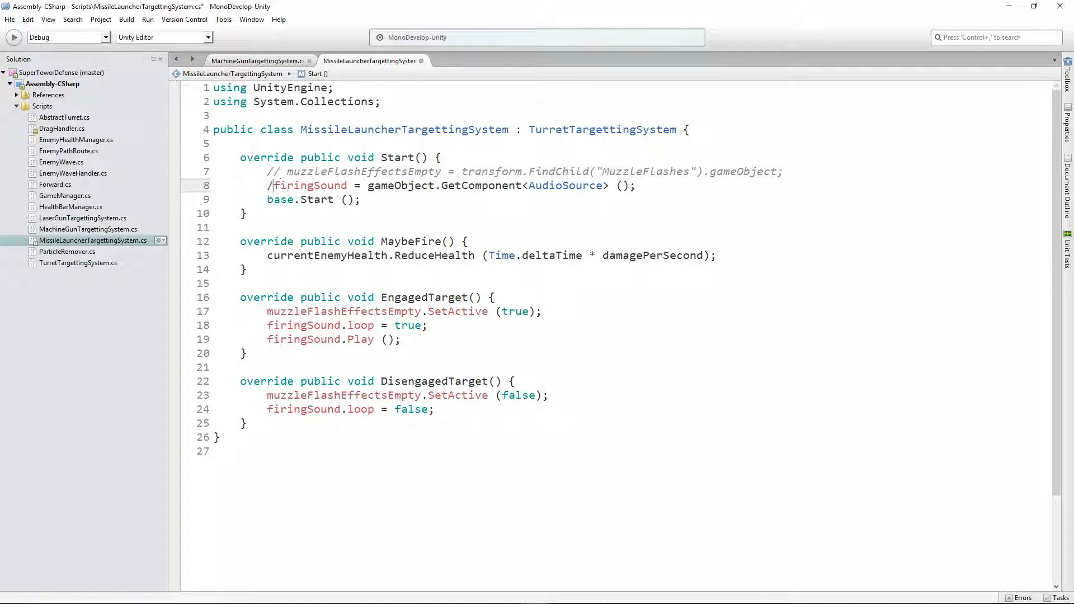
key(Up)
key(shift+Down)
key(shift+Down)
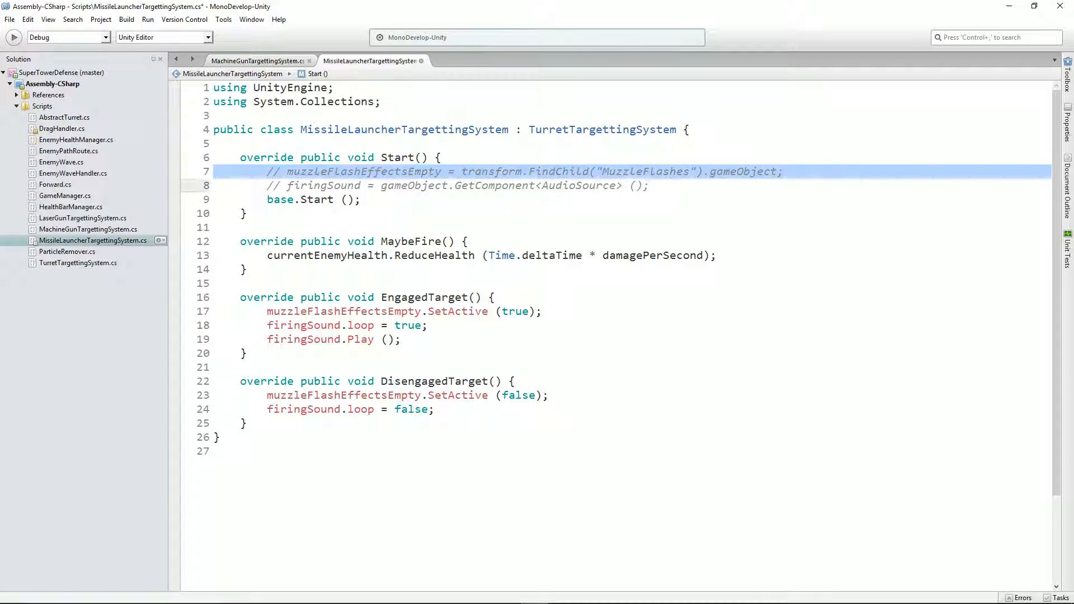
key(Delete)
Step: Empty the MaybeFire() method by deleting its ReduceHealth line
key(Down)
key(Down)
key(Down)
key(Down)
key(shift+End)
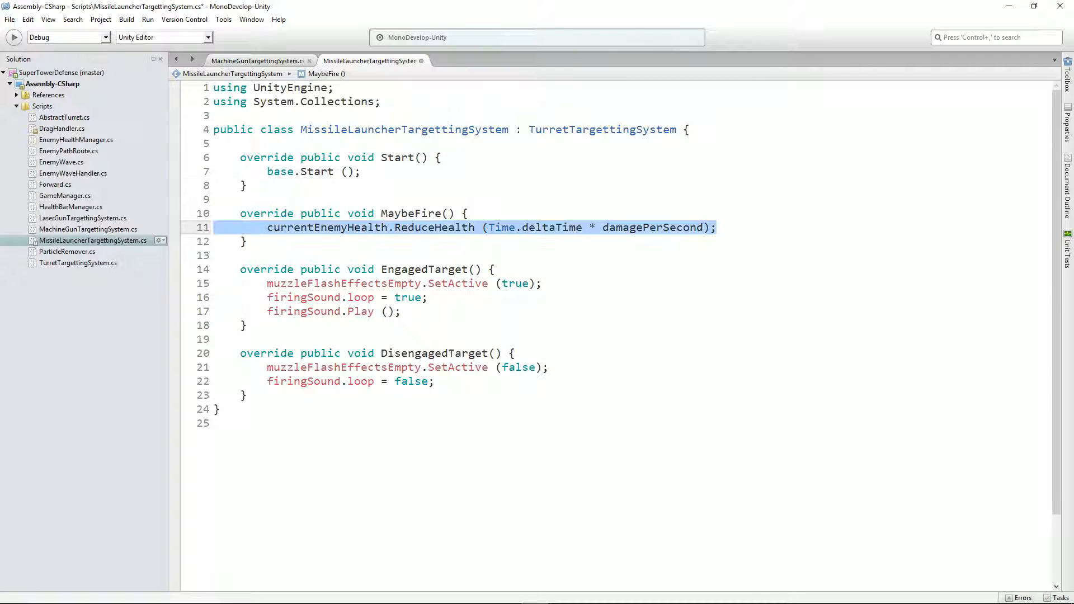
key(Delete)
key(Delete)
Step: Empty the EngagedTarget() method by deleting its muzzle flash line and two firing sound lines
key(Down)
key(Down)
key(Down)
key(shift+Down)
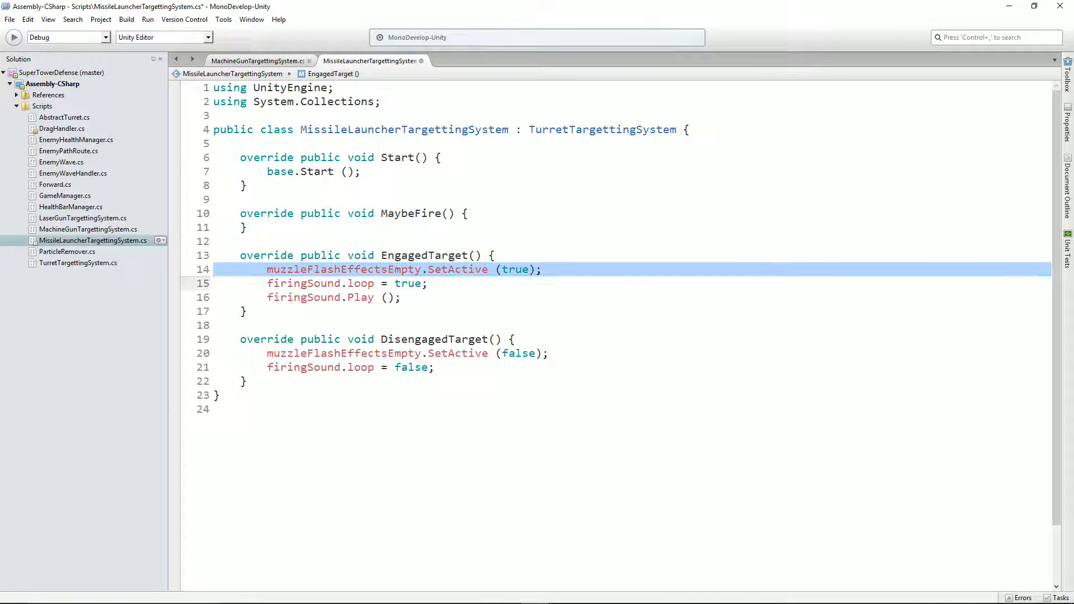
key(shift+Down)
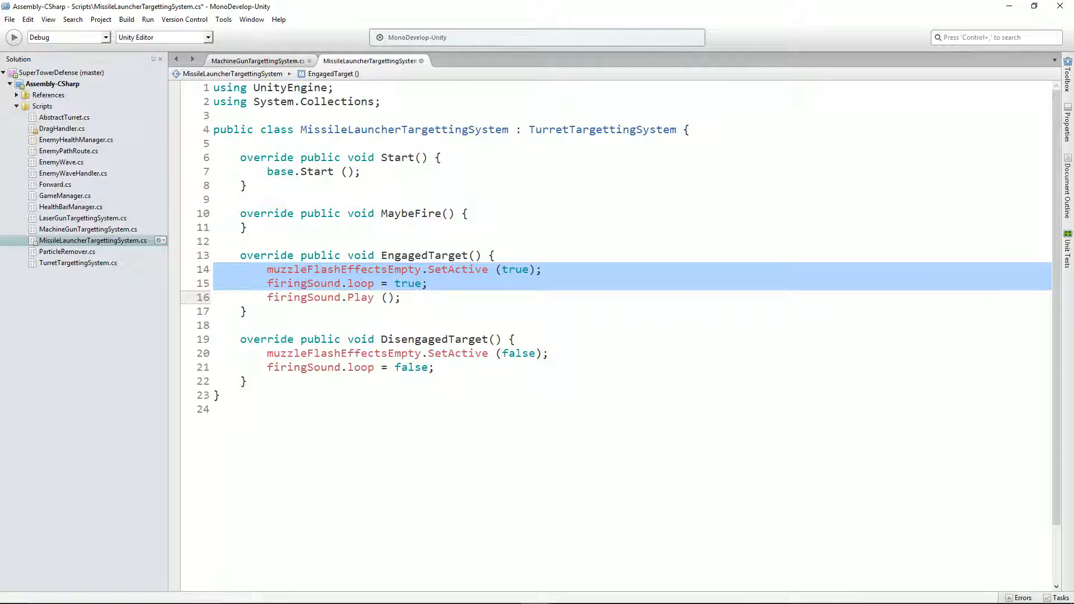
key(shift+Down)
key(Delete)
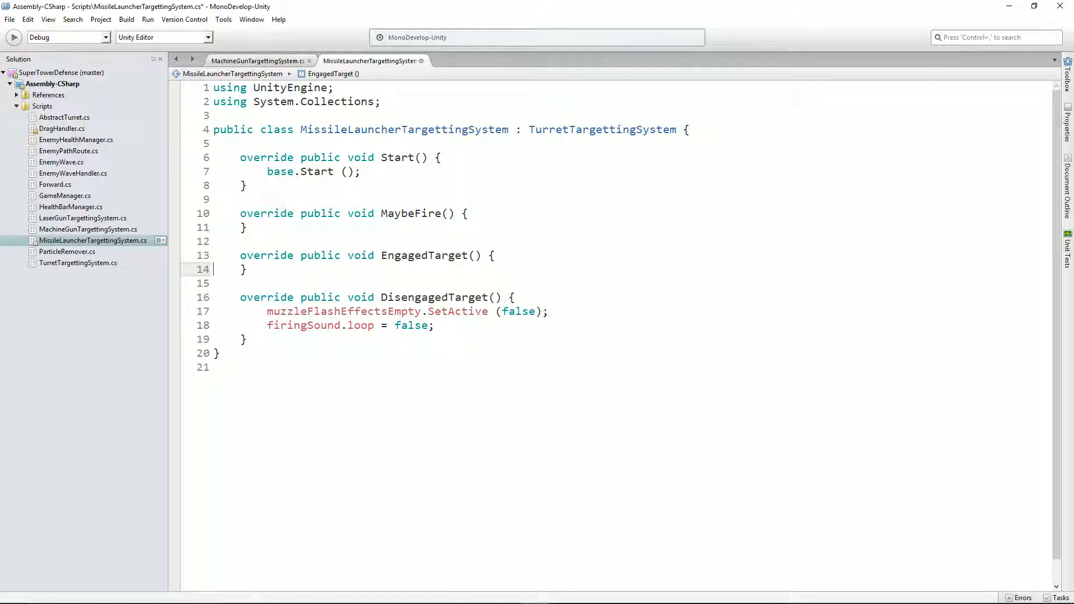
Step: Empty the DisengagedTarget() method by deleting its muzzle flash and firing sound lines
key(Down)
key(Down)
key(Down)
key(shift+Down)
key(shift+Down)
key(Delete)
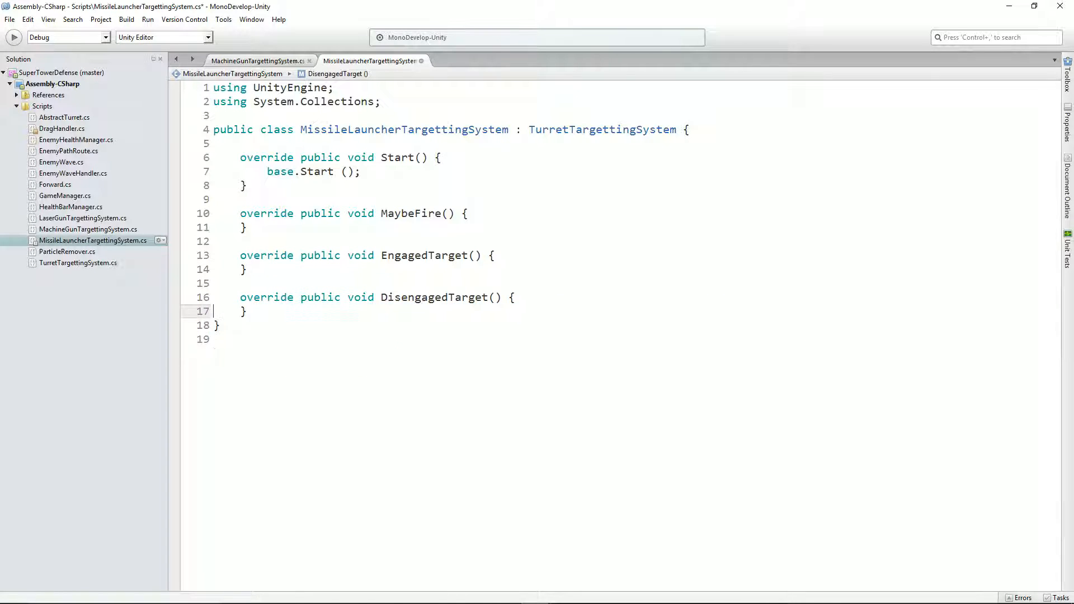
Step: Switch to Unity, attach a new C# script named MissileControl to the Missile object, and move the script into the Scripts folder
key(alt+Tab)
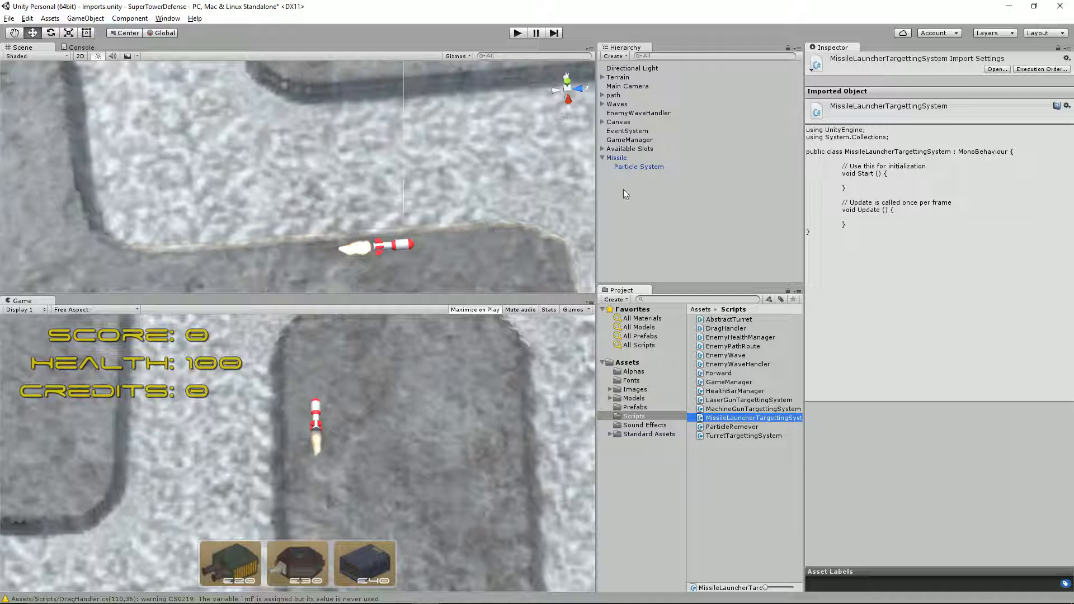
click(614, 159)
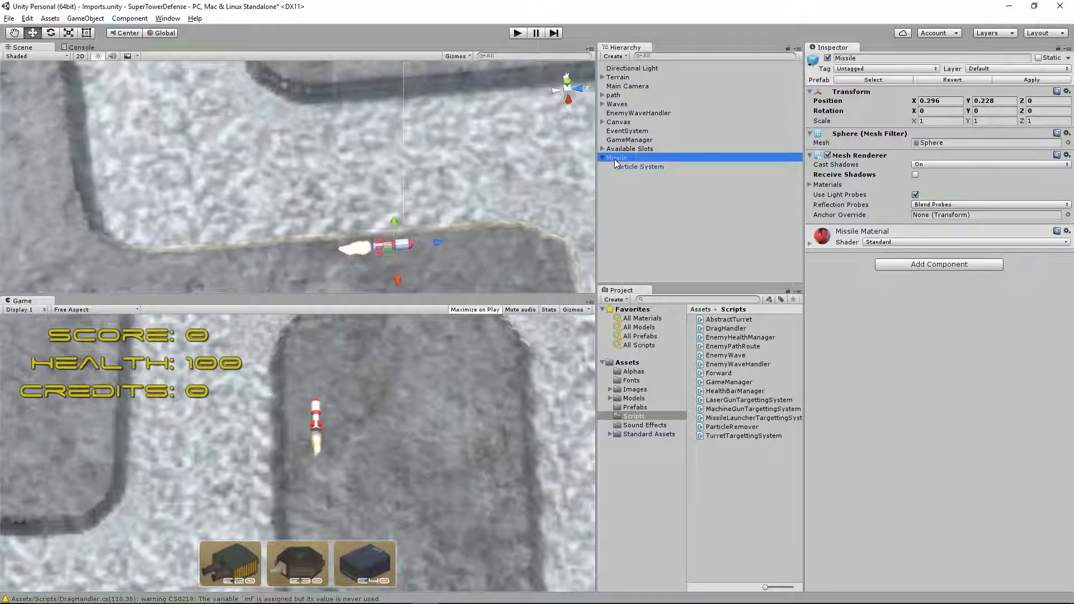
click(921, 266)
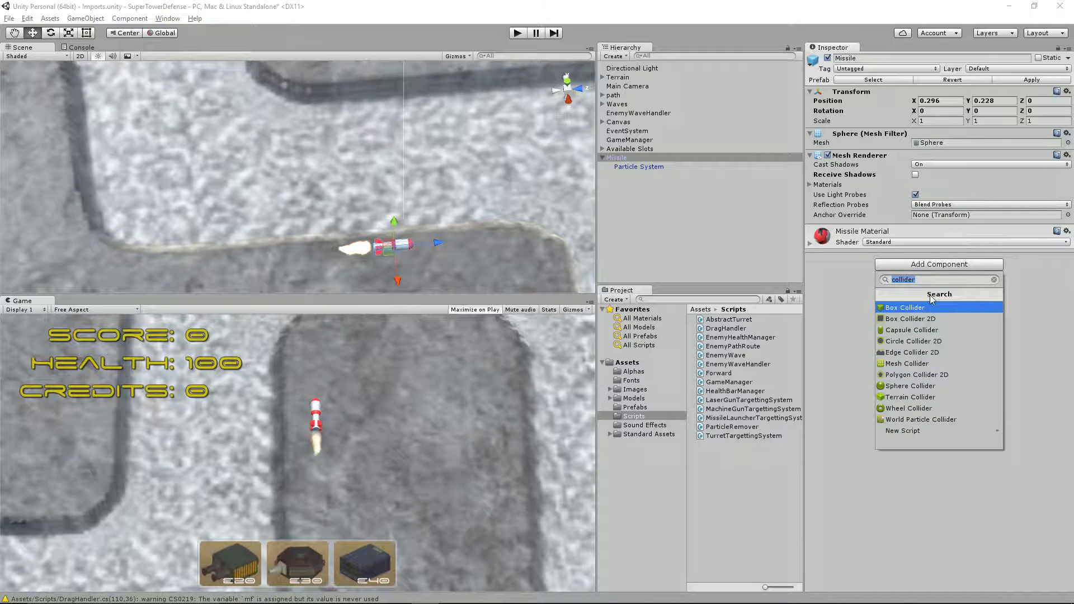
text(scrip)
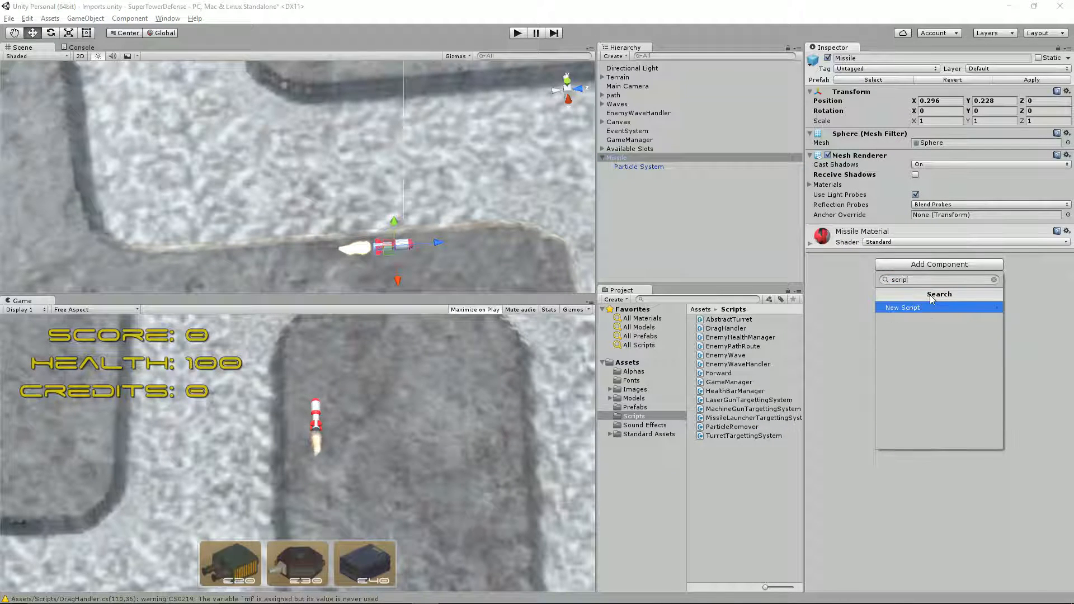
click(901, 309)
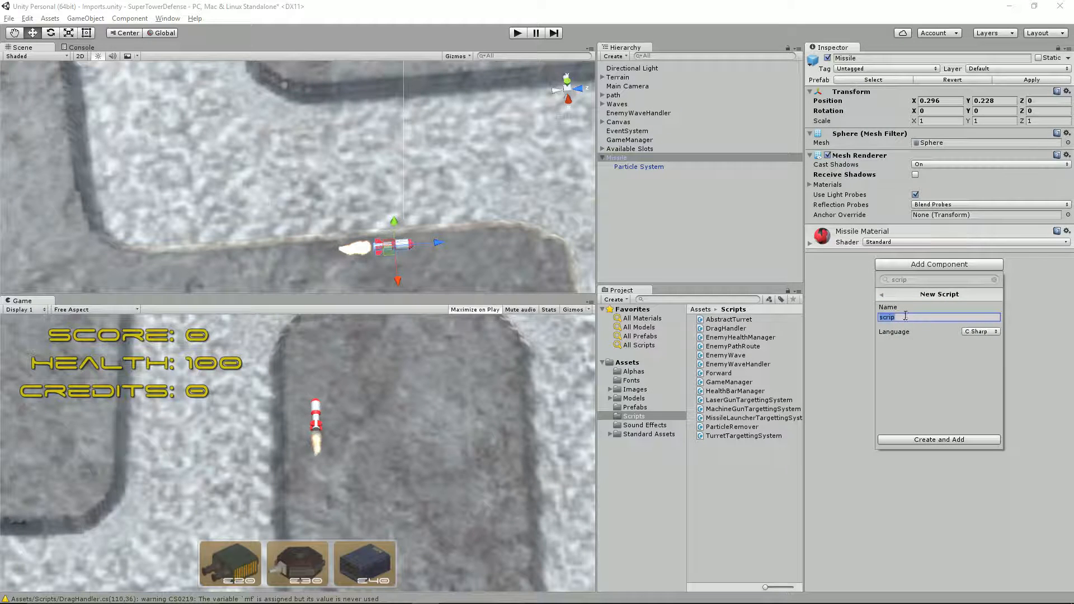
text(MissileControl)
click(926, 439)
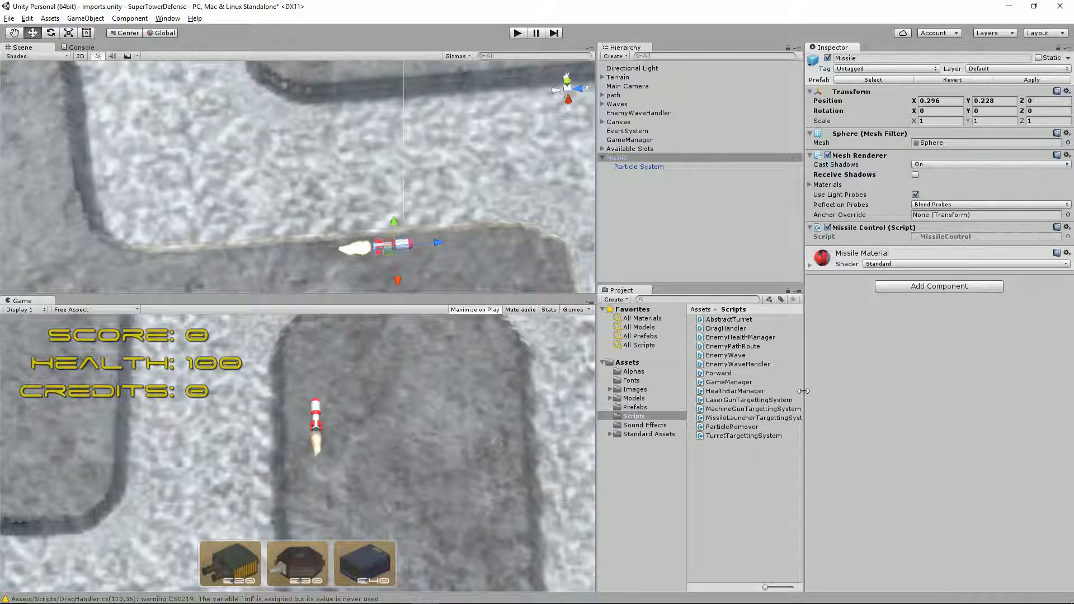
click(628, 364)
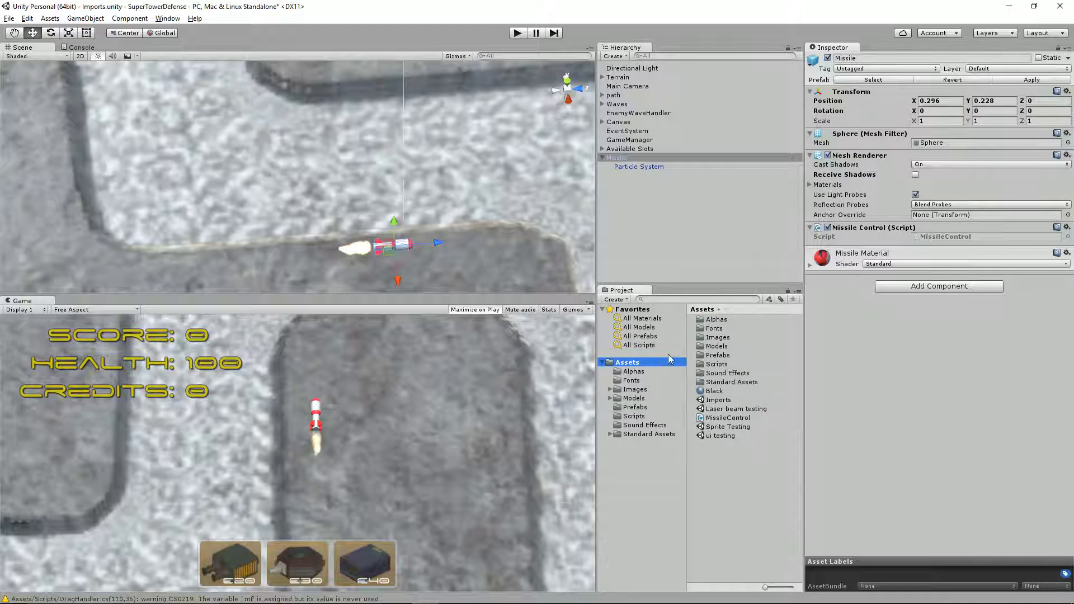
drag(720, 420, 638, 418)
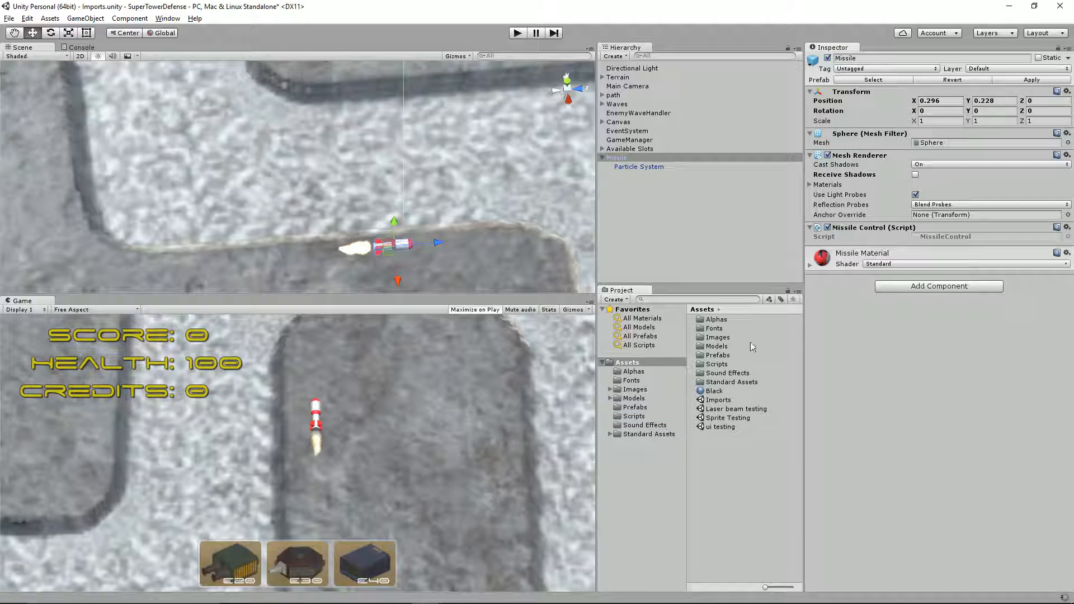
Step: Switch to MonoDevelop and open MissileControl.cs from the project's Scripts folder
key(alt+Tab)
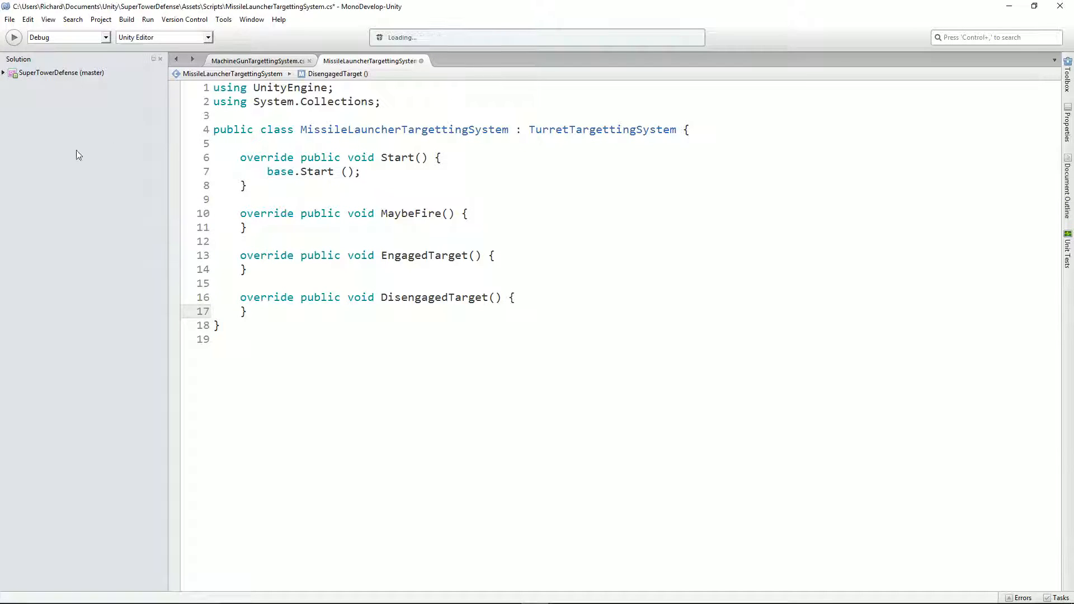
click(4, 74)
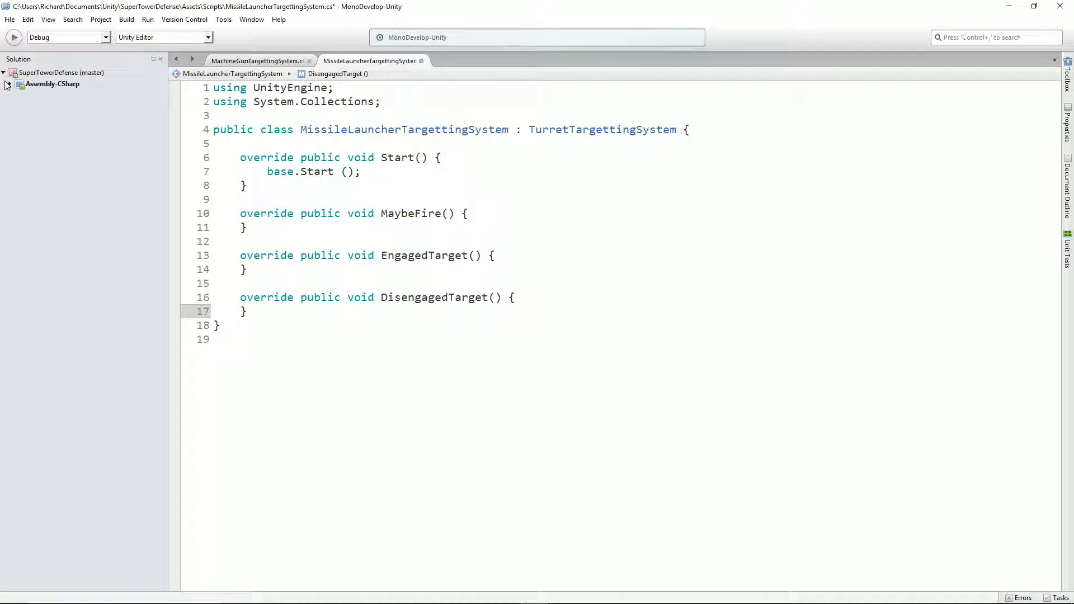
click(10, 84)
click(17, 107)
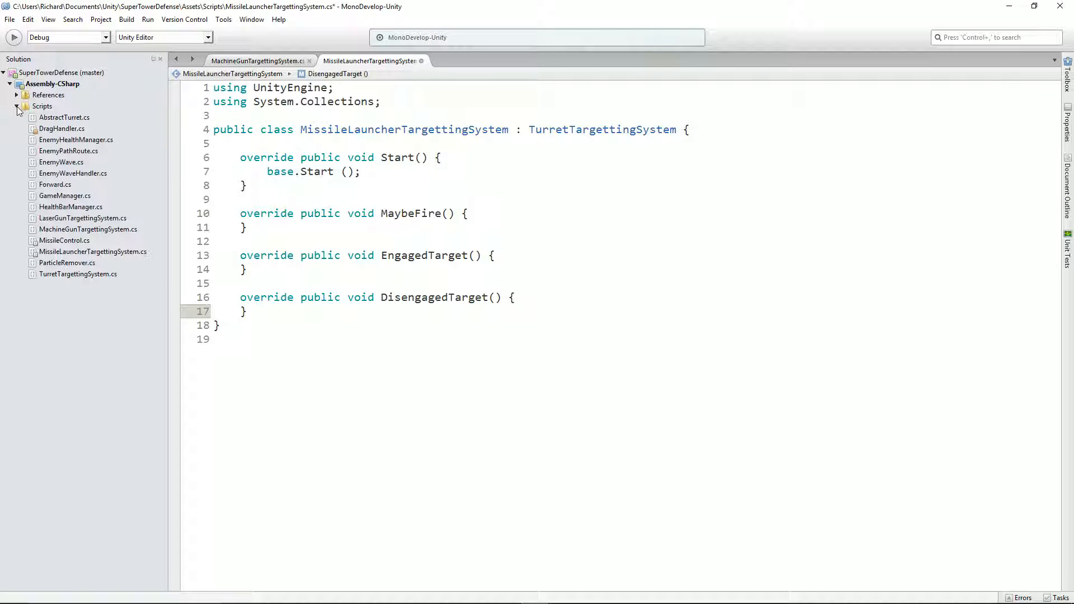
click(63, 242)
double_click(63, 244)
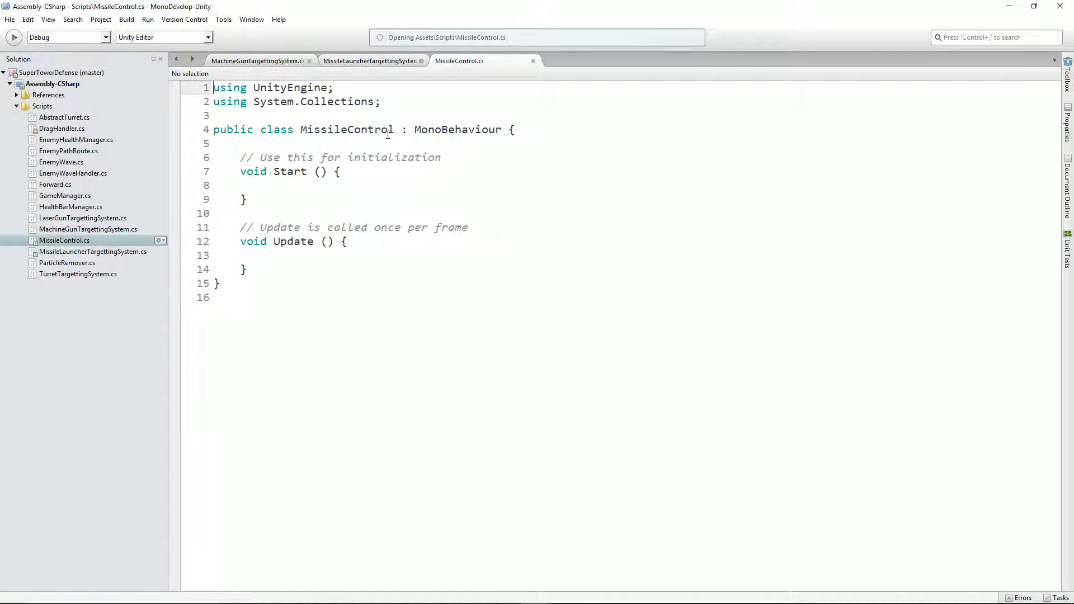
Step: Declare a public GameObject field named target at the start of the MissileControl class
click(356, 145)
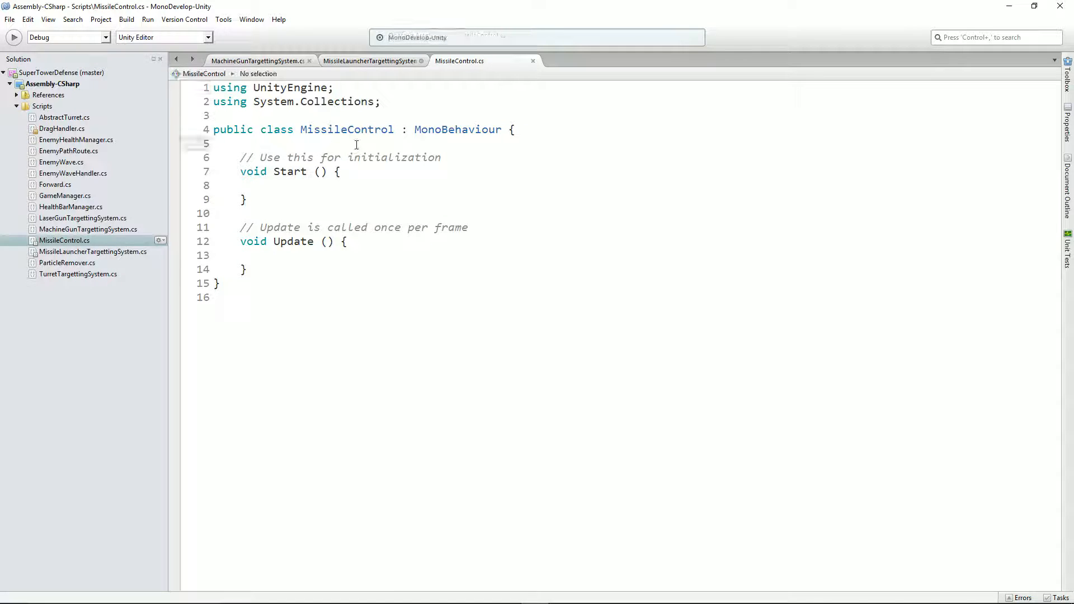
text(public GameObject )
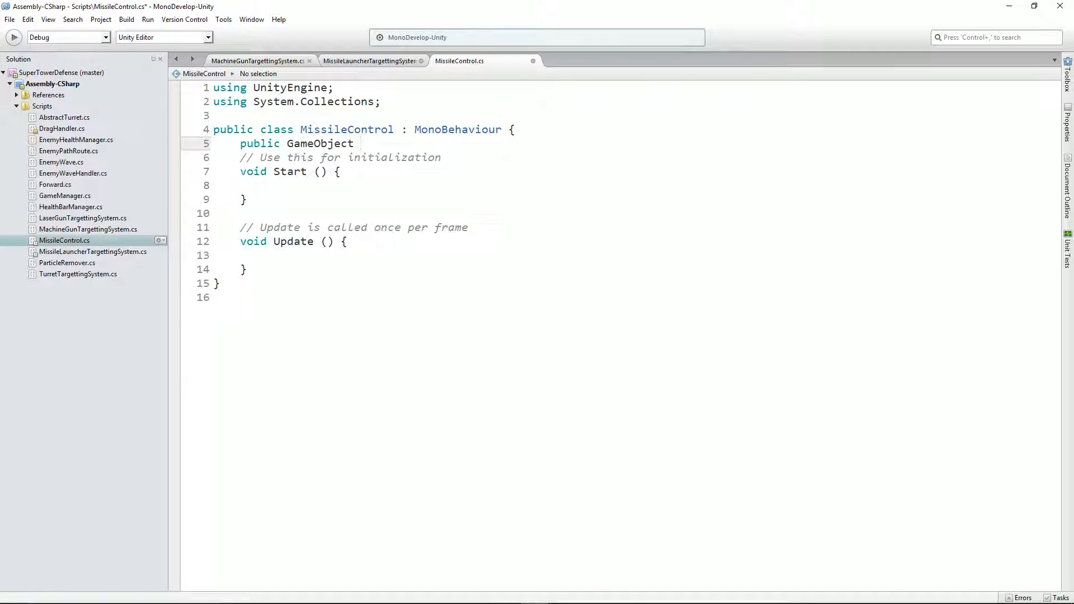
text(target;)
key(Return)
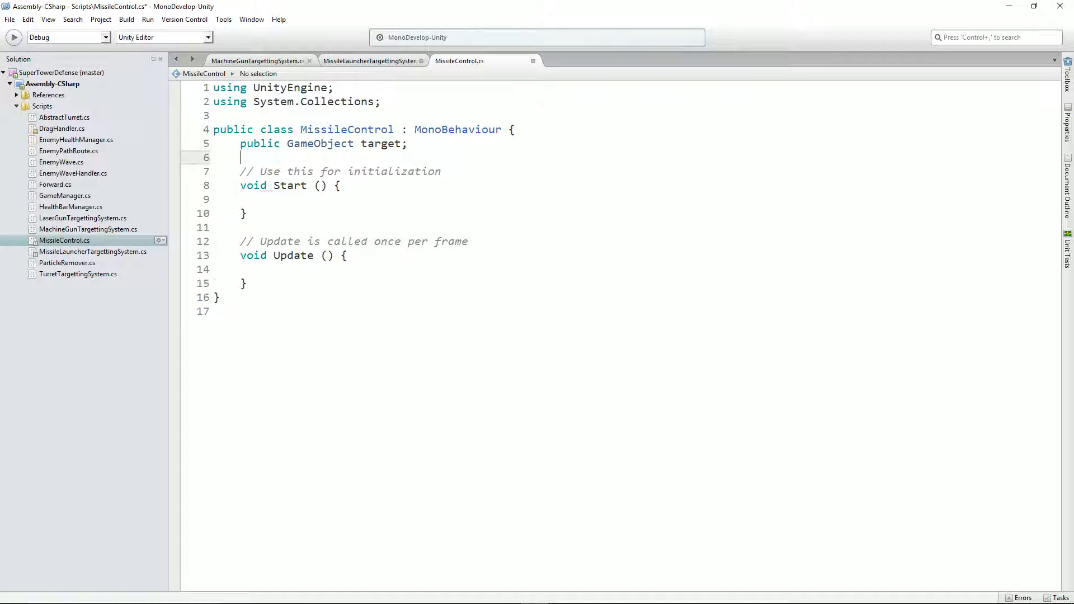
Step: Delete the Start() method and its initialization comment from the MissileControl class
click(240, 171)
key(shift+Down)
key(shift+Down)
key(shift+Down)
key(shift+Down)
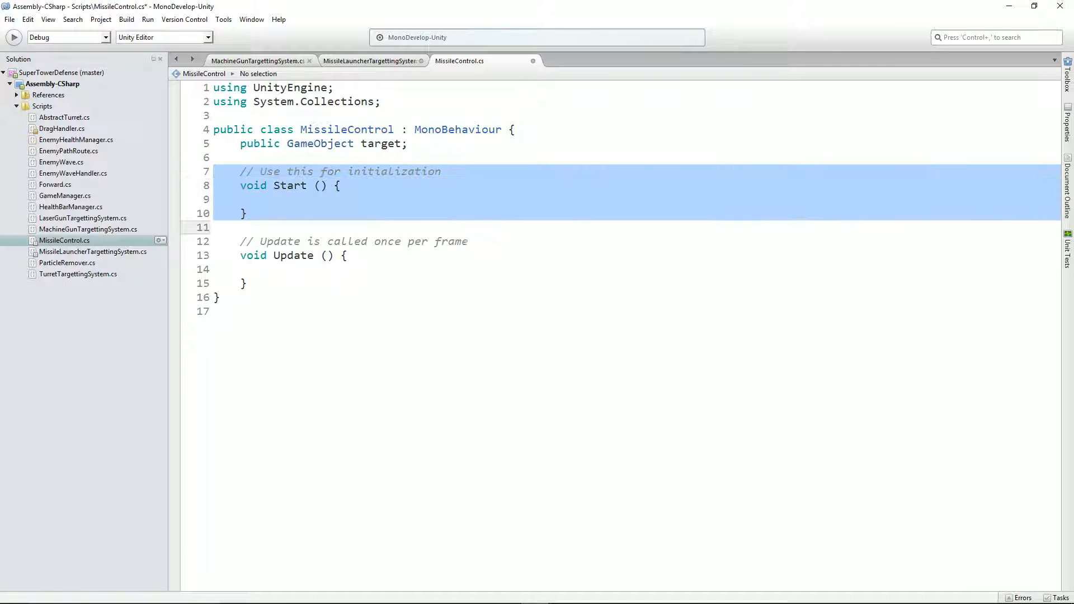
key(Delete)
Step: Declare a public float field named speed with the value 1f below the target field
key(Up)
key(Up)
key(End)
key(Return)
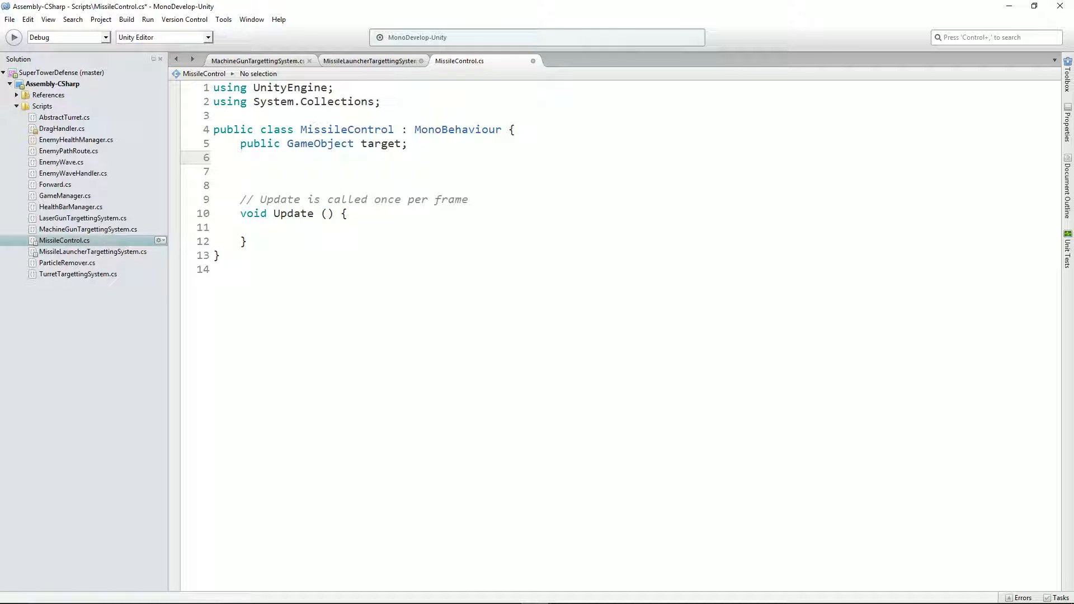
text(public vloat)
key(BackSpace)
key(BackSpace)
key(BackSpace)
key(BackSpace)
key(BackSpace)
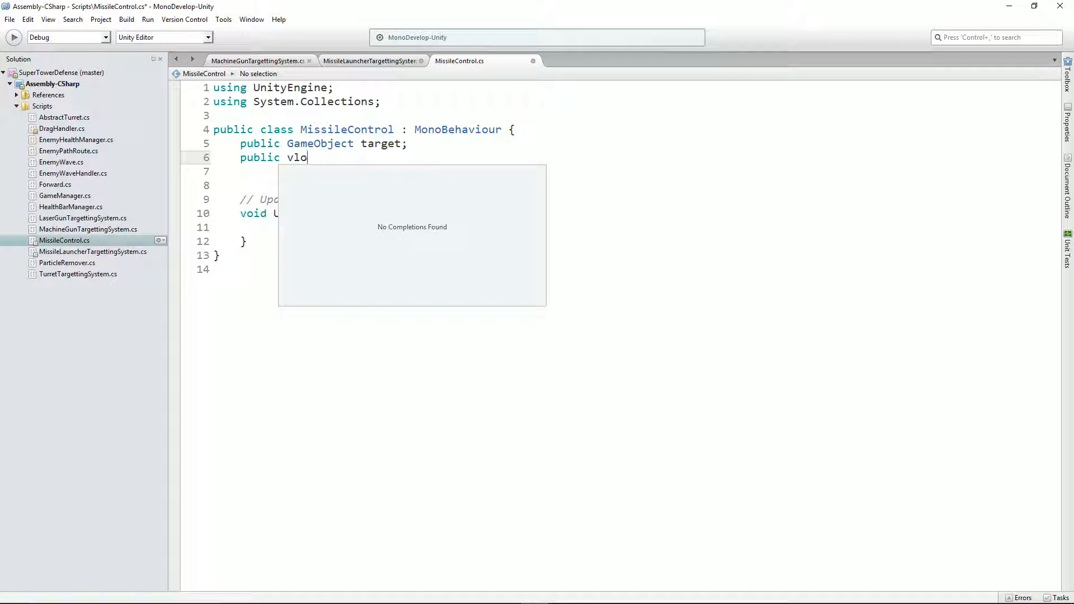
text(float )
text(speed)
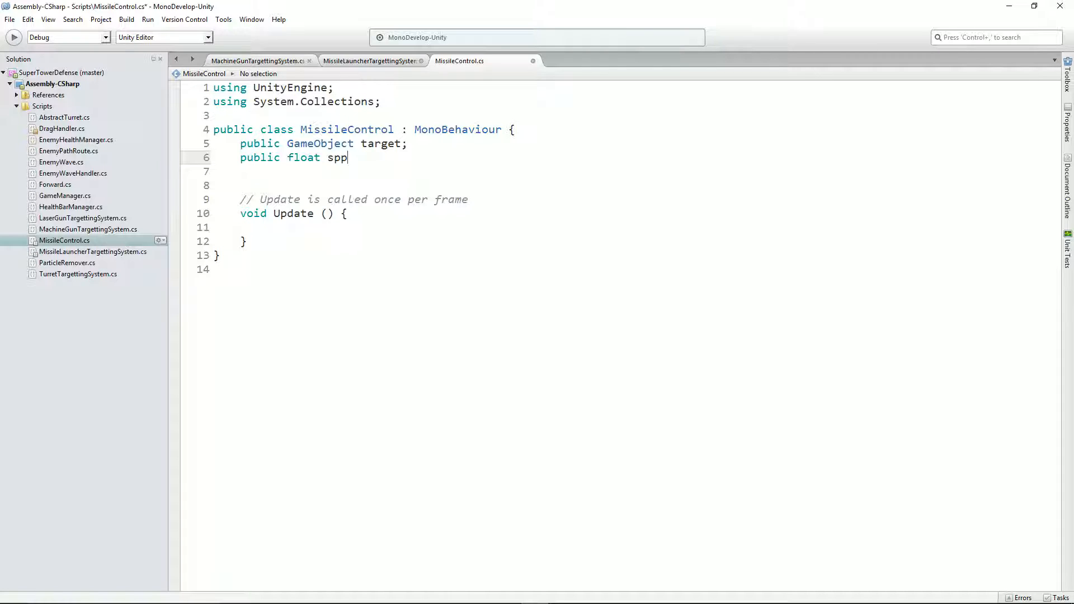
key(BackSpace)
key(BackSpace)
key(BackSpace)
text(eed =)
Step: Add the call transform.LookAt (target); inside the Update() method
key(Down)
key(Down)
key(Down)
key(Down)
key(Down)
key(Down)
key(Up)
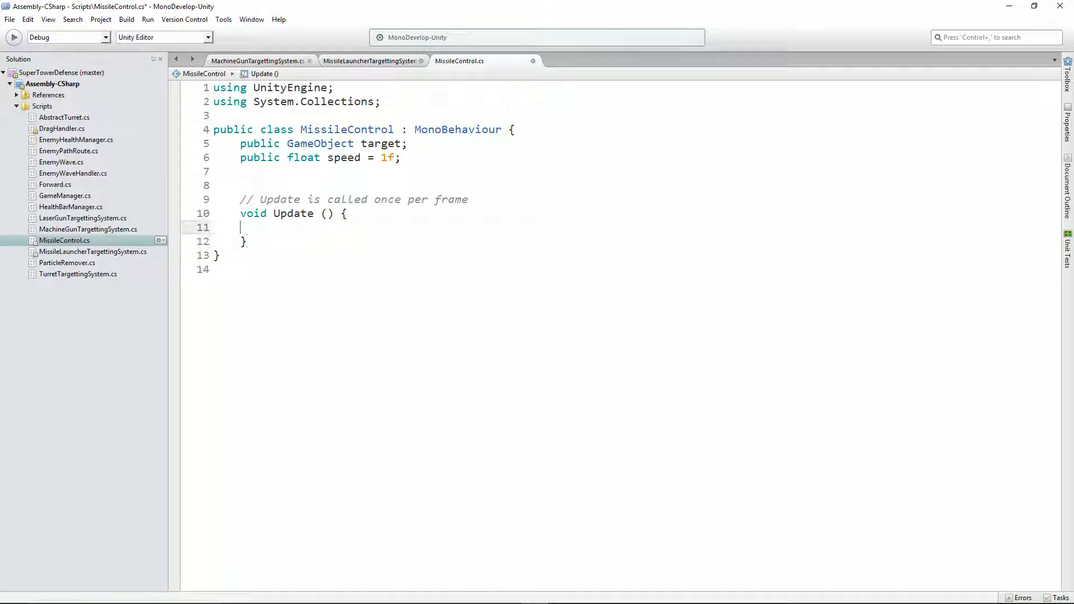
key(Tab)
text(transf)
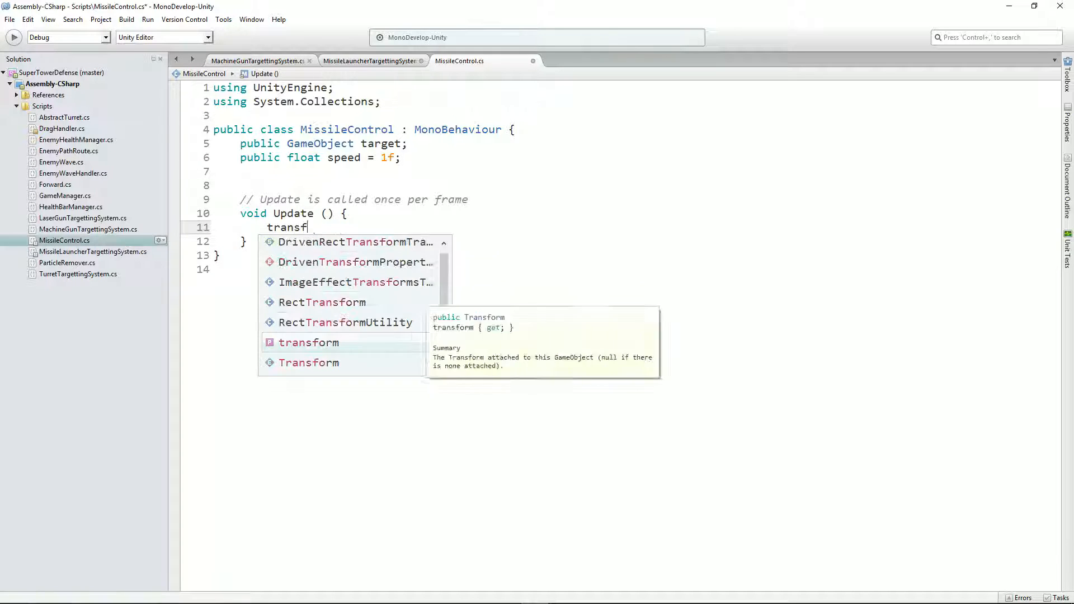
text(orm.lo)
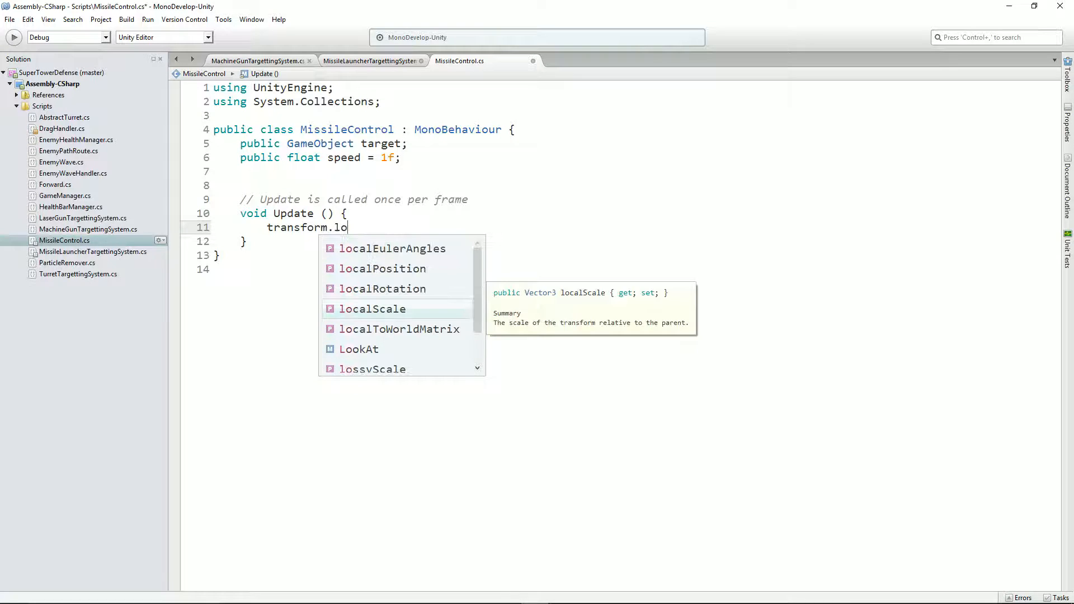
key(Down)
key(Down)
key(Return)
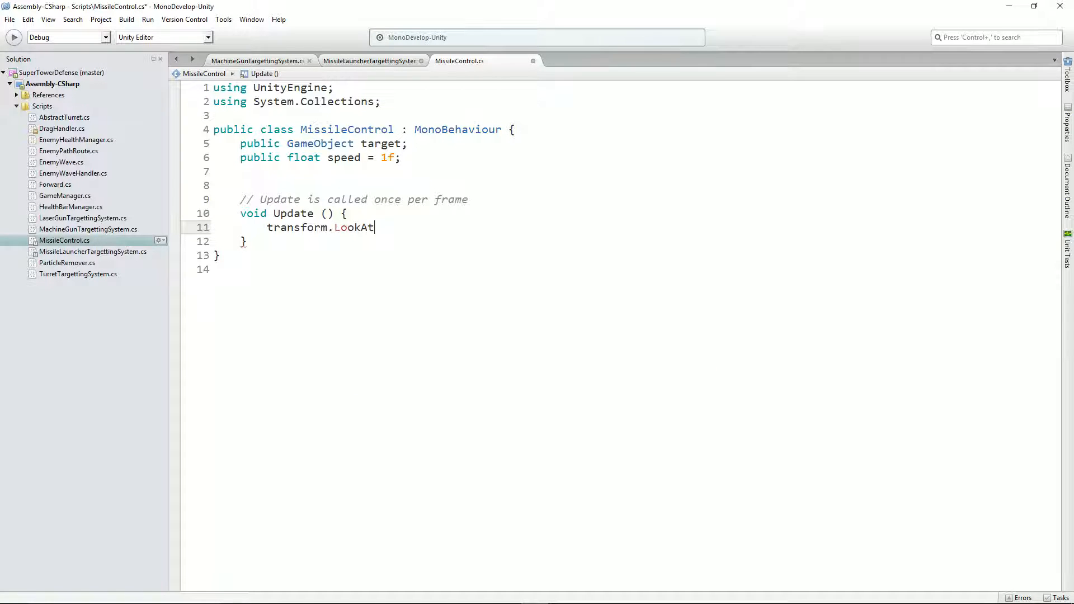
text((target);)
key(Return)
text(tra)
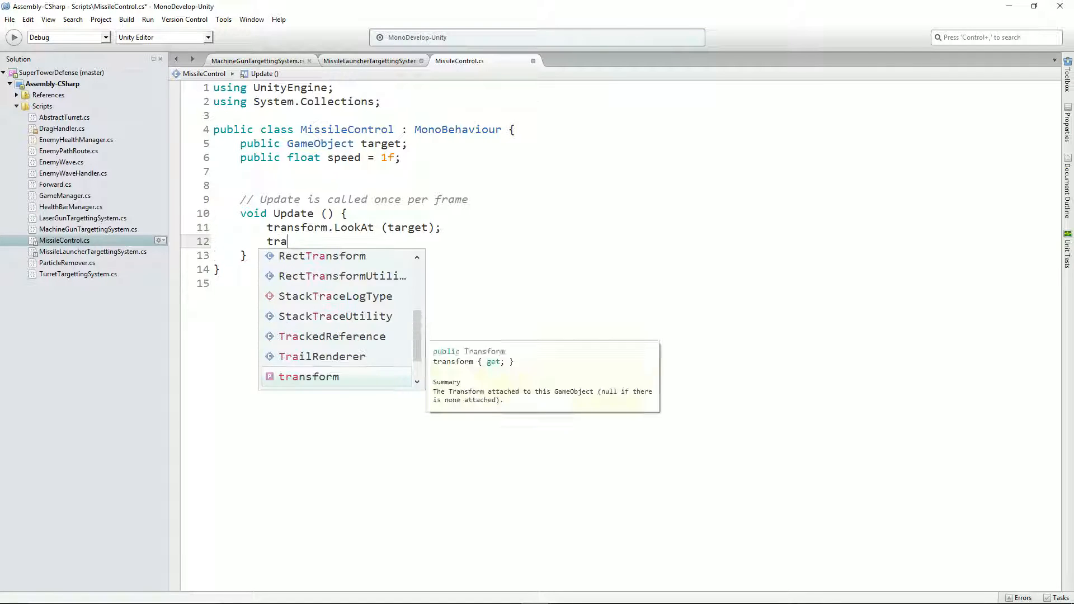
text(nsform.m)
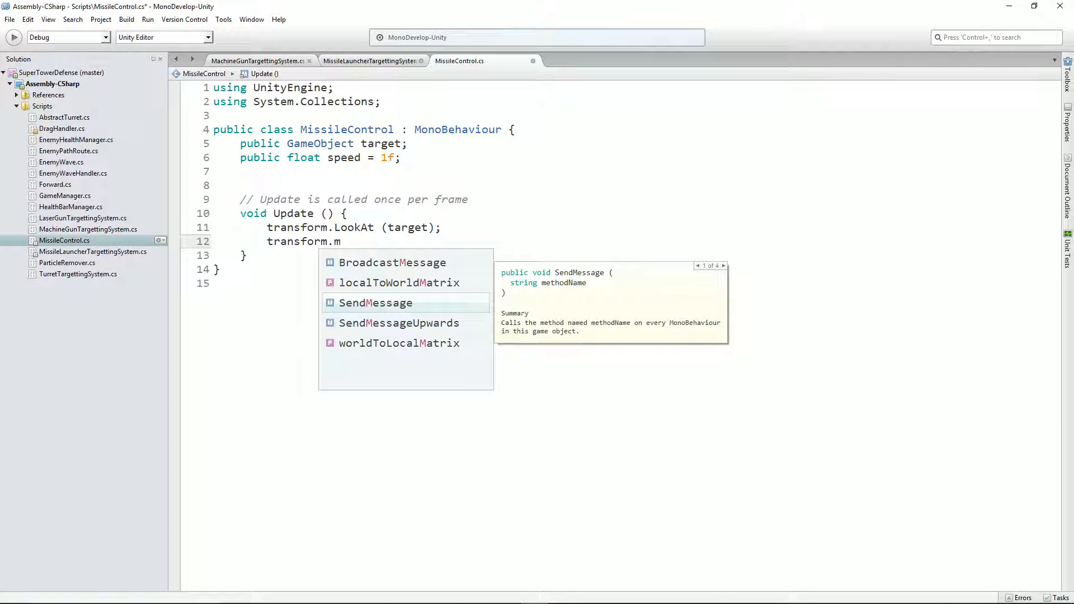
key(BackSpace)
text(pos)
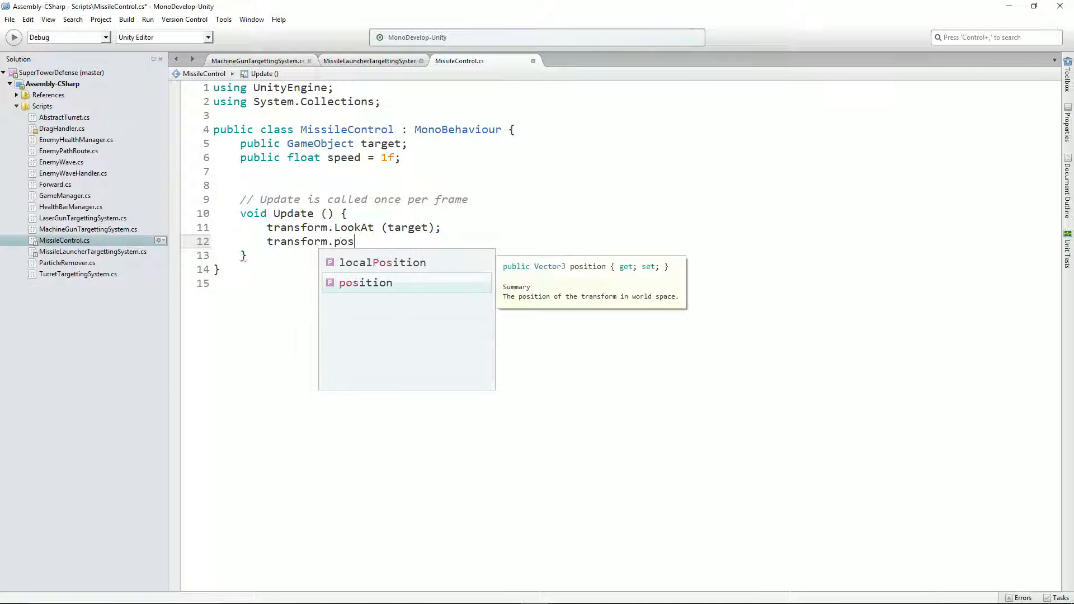
key(Return)
text(.m)
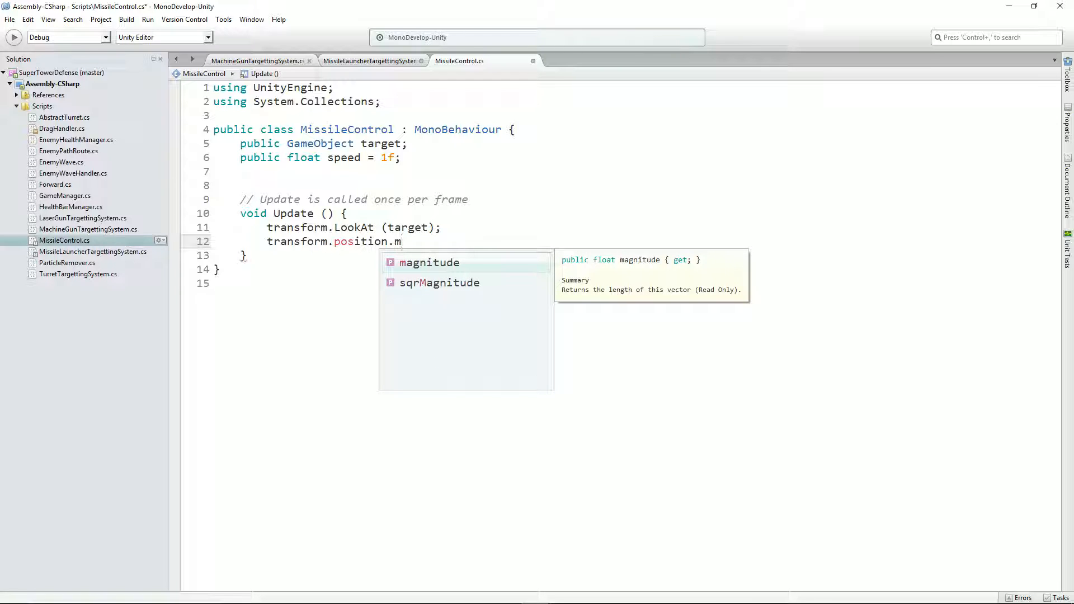
text(o)
key(BackSpace)
key(BackSpace)
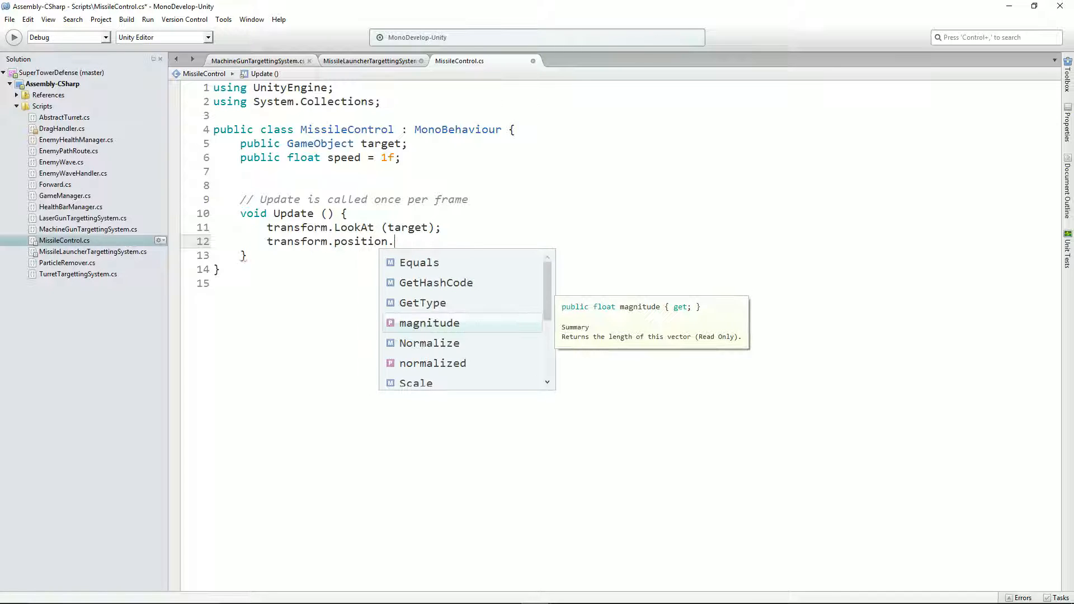
key(BackSpace)
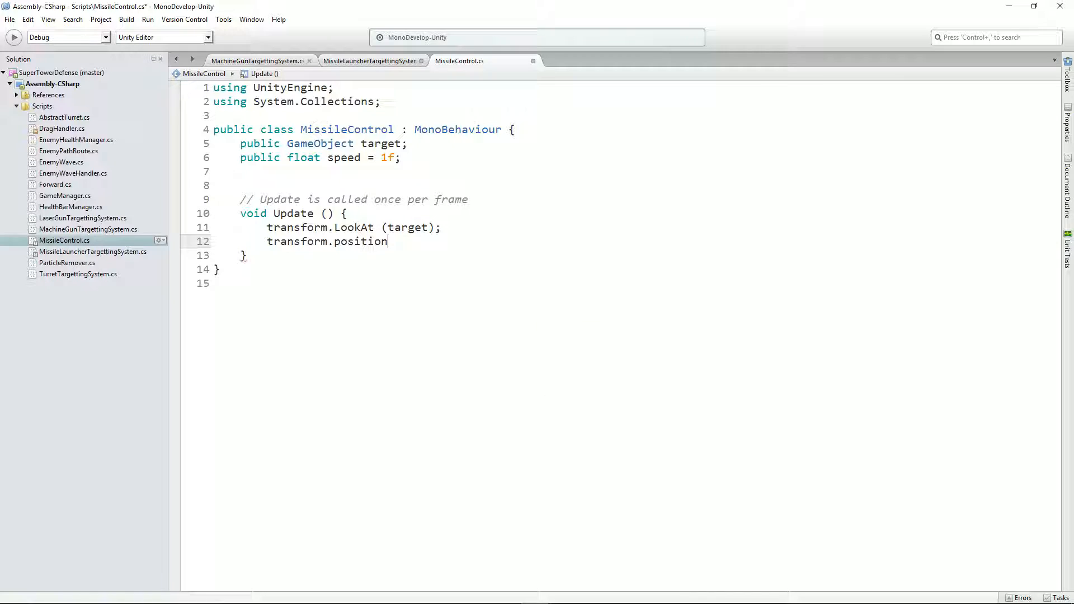
key(BackSpace)
key(BackSpace)
key(BackSpace)
key(BackSpace)
key(BackSpace)
key(BackSpace)
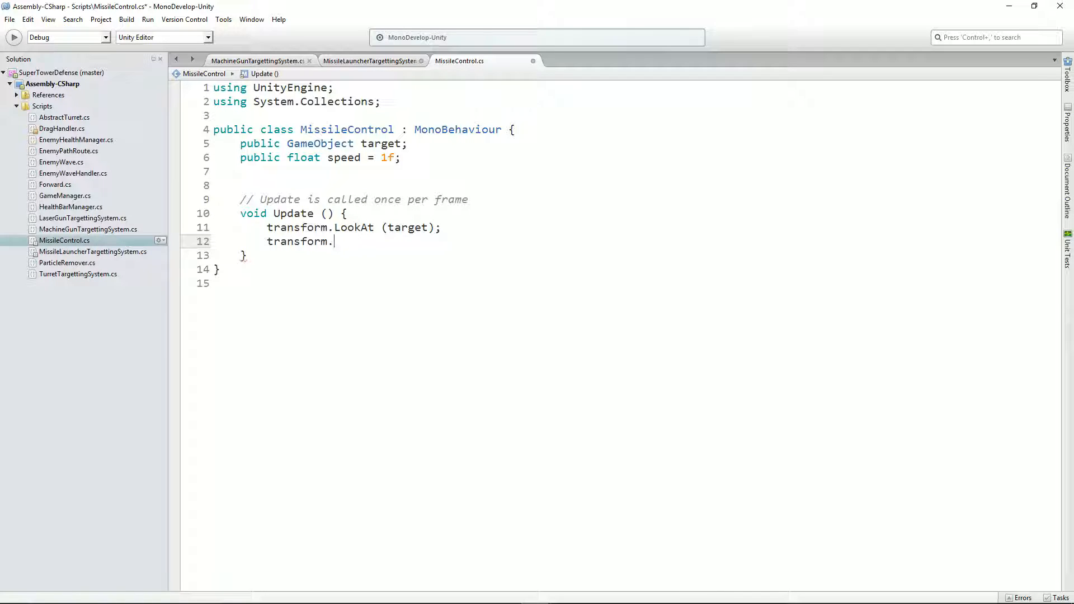
text(fo)
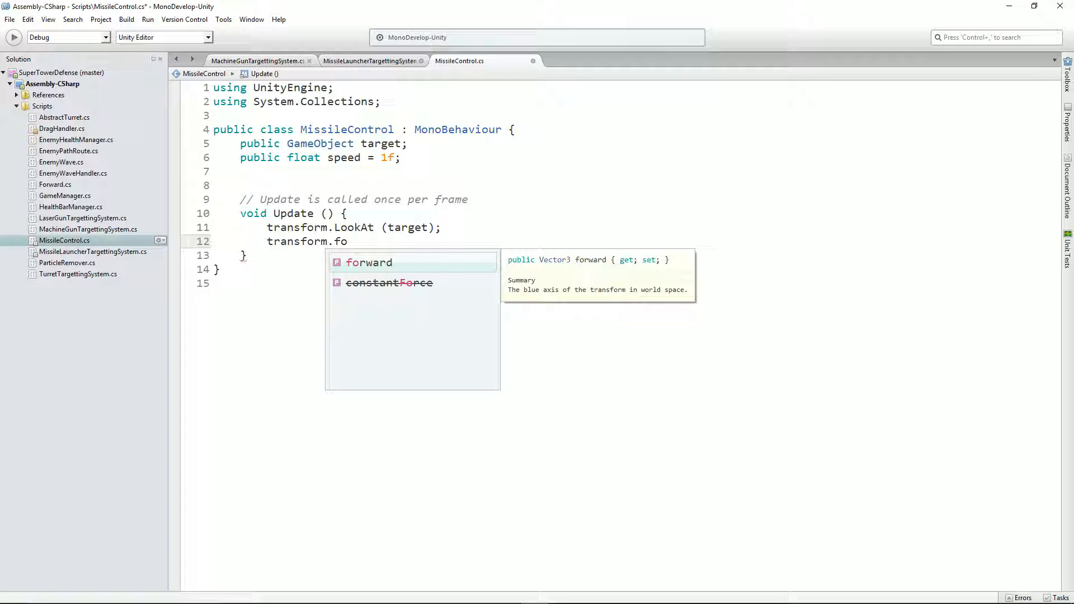
key(shift+Home)
key(shift+Home)
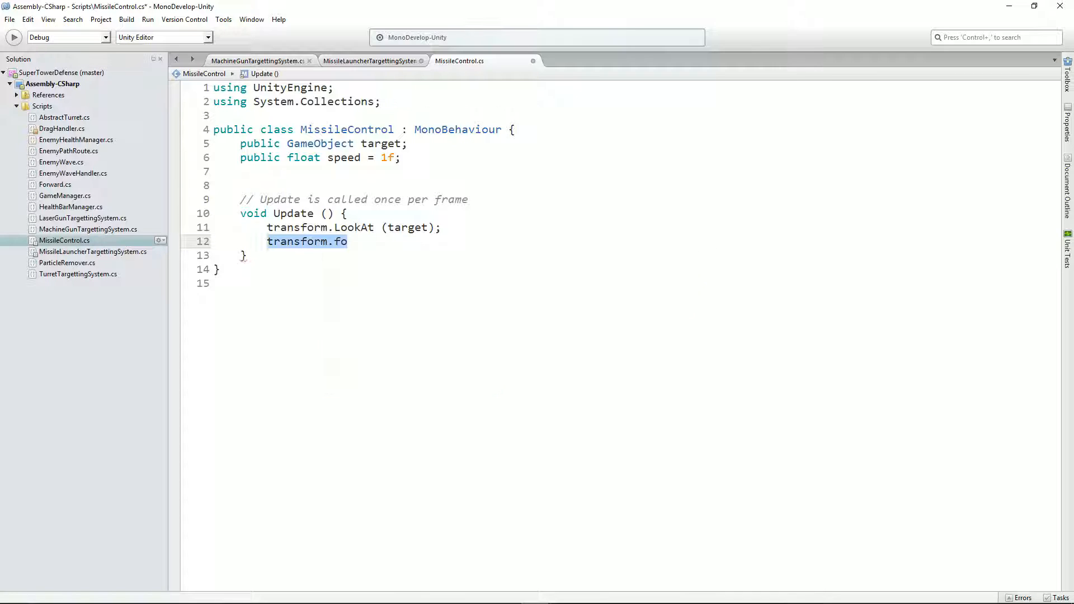
key(Delete)
key(Delete)
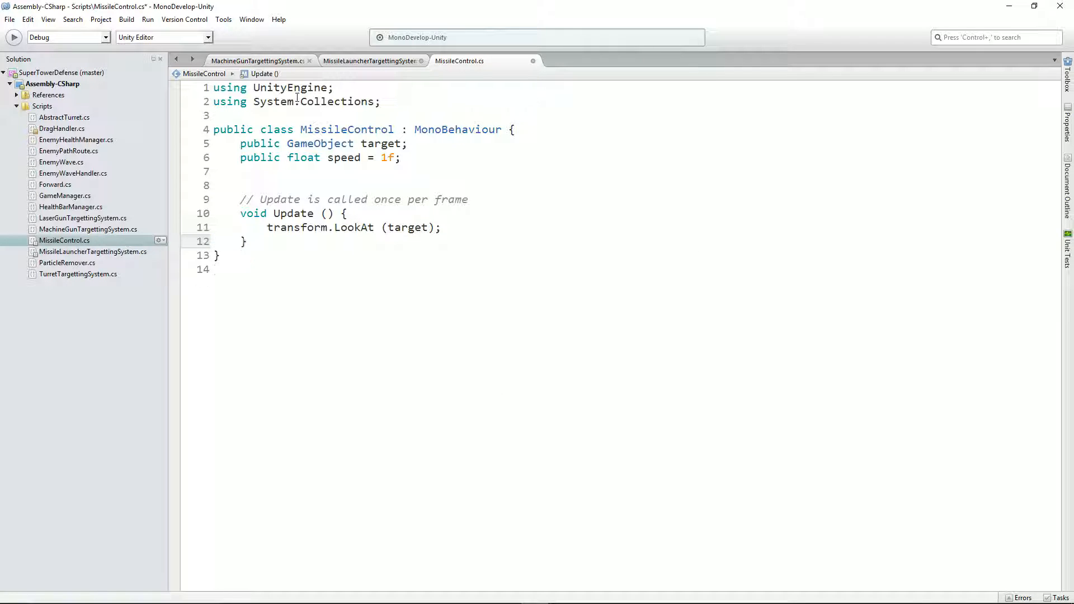
Step: Save MissileControl.cs and delete the extra blank line above the Update comment
key(ctrl+s)
click(286, 182)
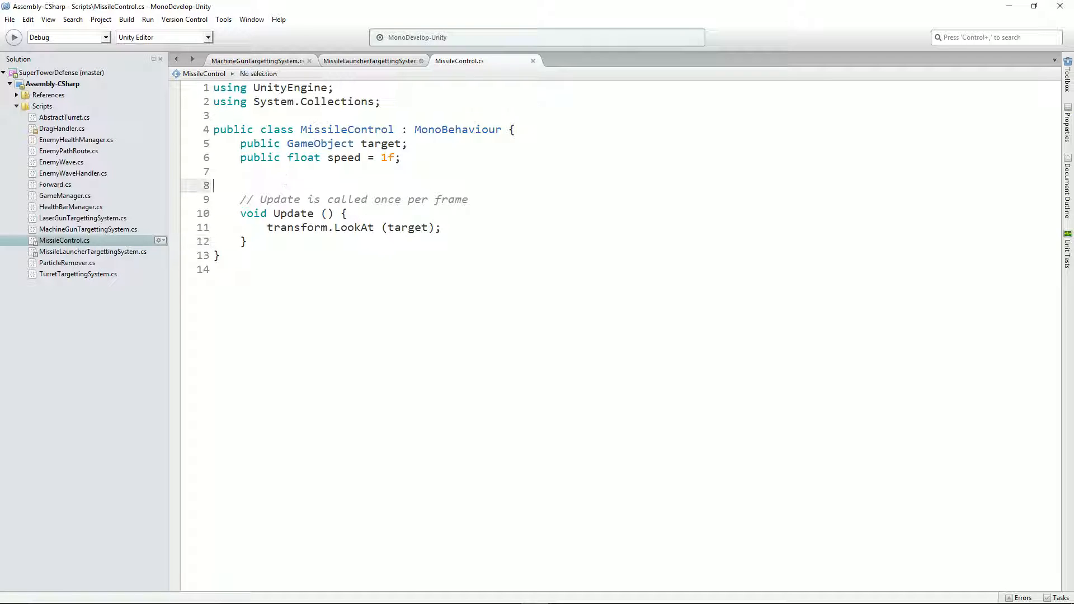
key(shift+Home)
key(Delete)
key(Delete)
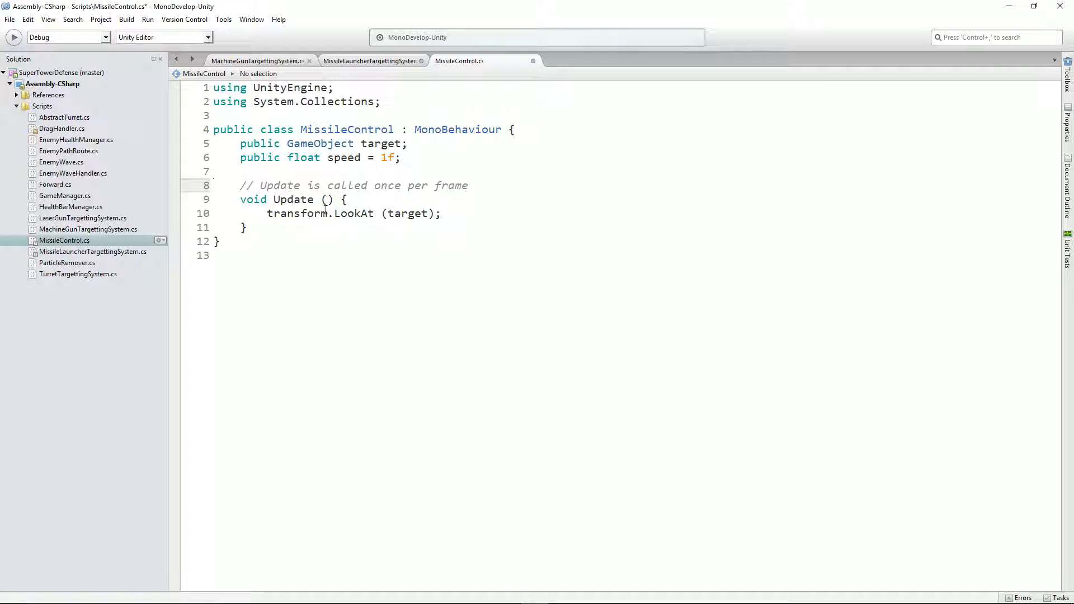
key(alt+Tab)
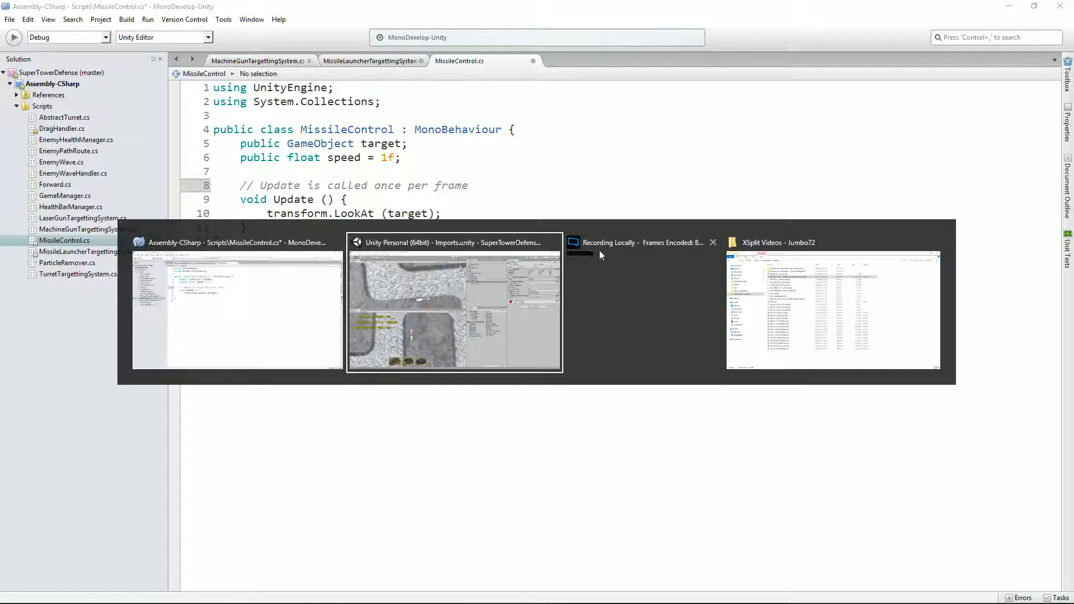
key(alt+Tab)
key(alt+Tab)
key(alt+Tab)
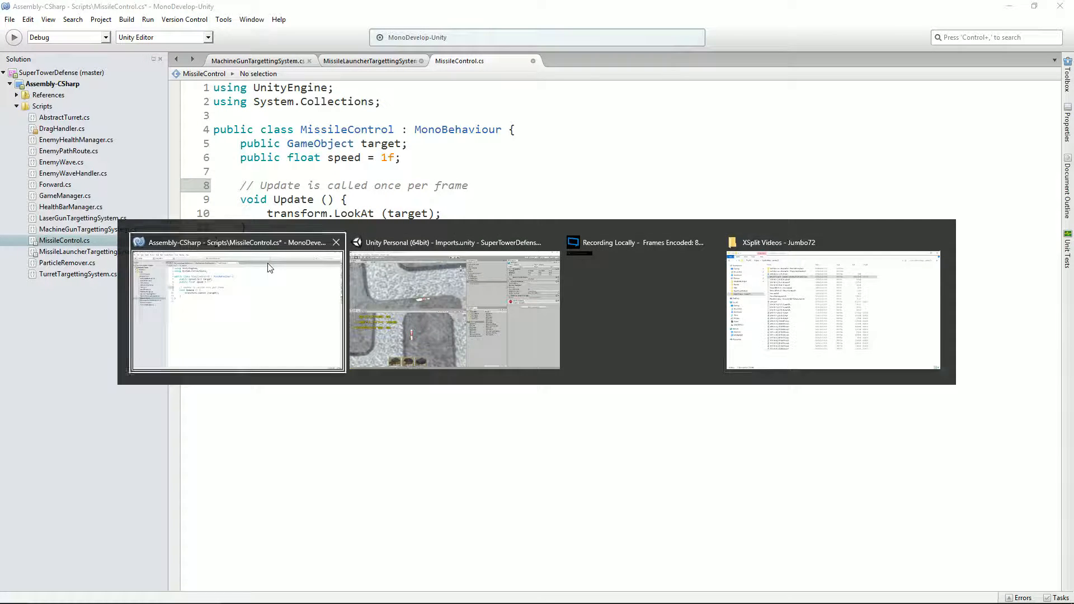
Step: In MissileLauncherTargettingSystem.cs, declare a float field named lastFired initialized to Time.deltaTime at the start of the class
click(364, 60)
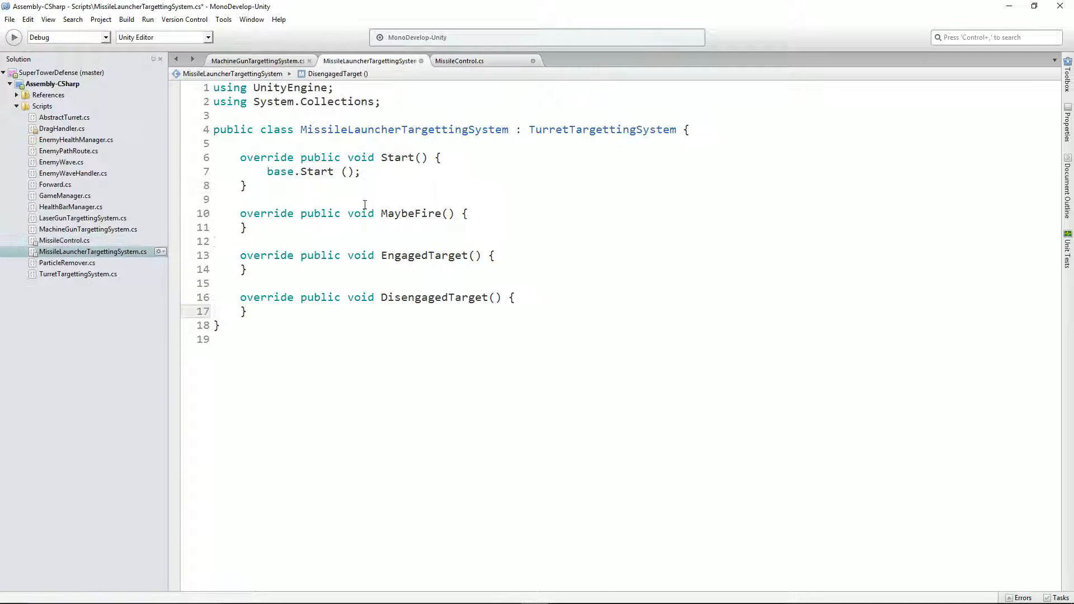
click(470, 215)
click(420, 137)
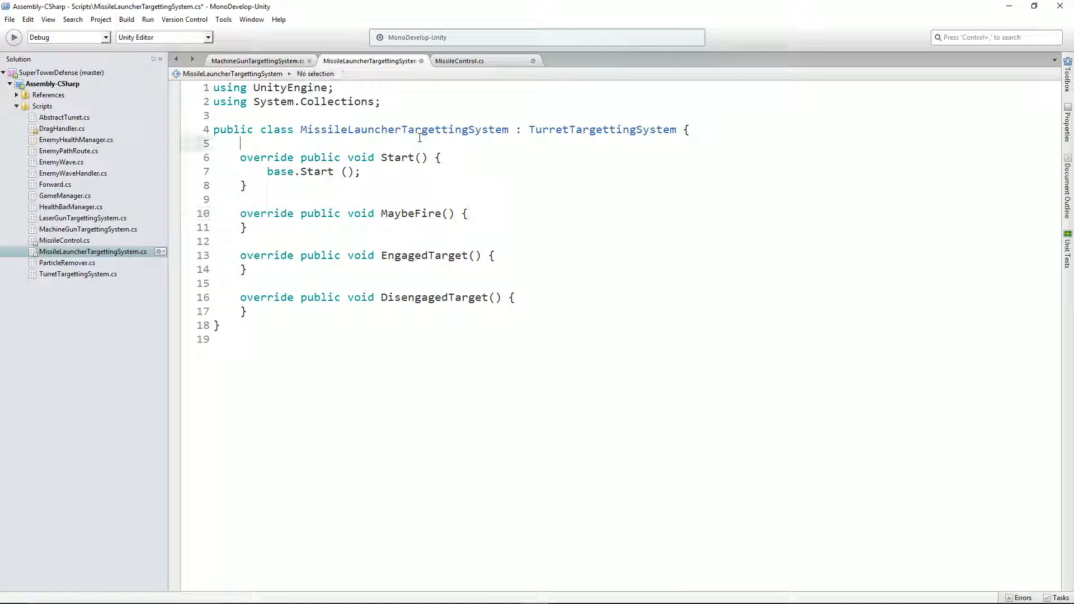
text(floa)
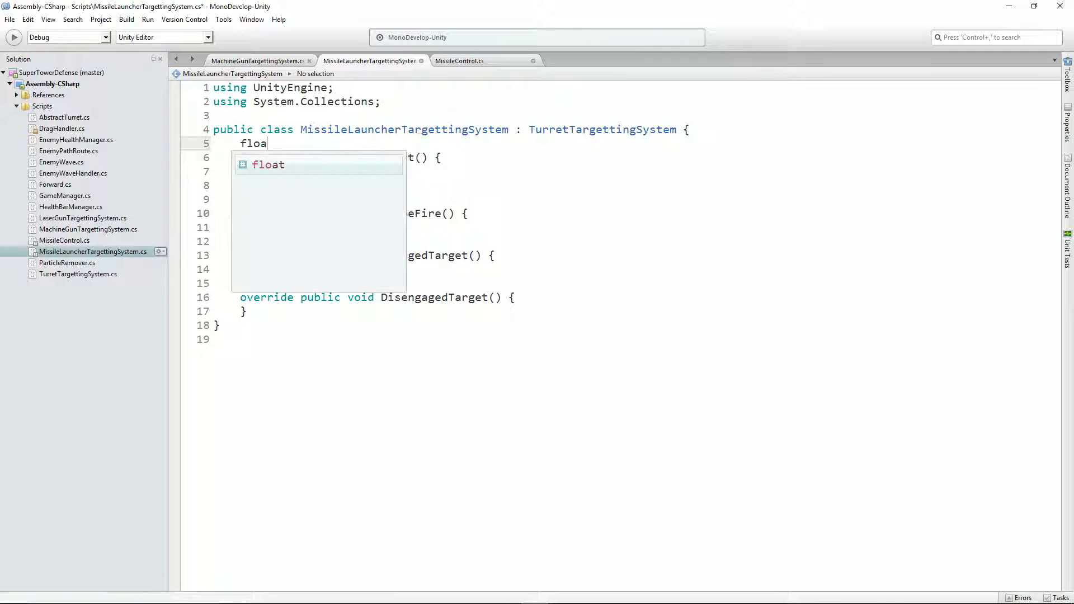
text(t lastFired)
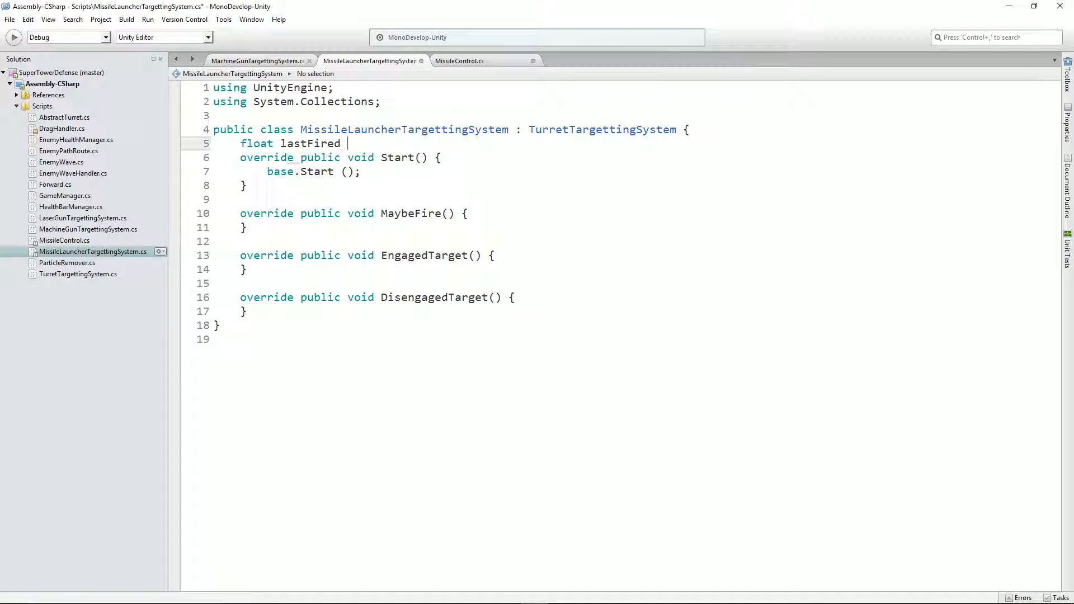
text( = Time.d)
key(Return)
text(;)
key(Return)
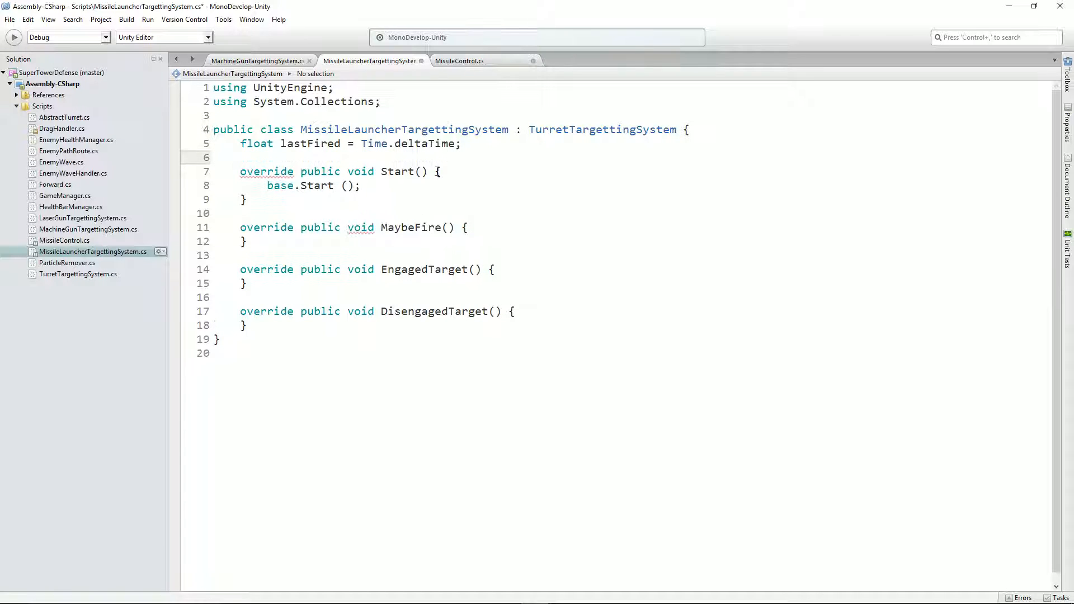
Step: Declare a public float field named fireDelay with the value 2000f below the lastFired field
click(468, 144)
key(Return)
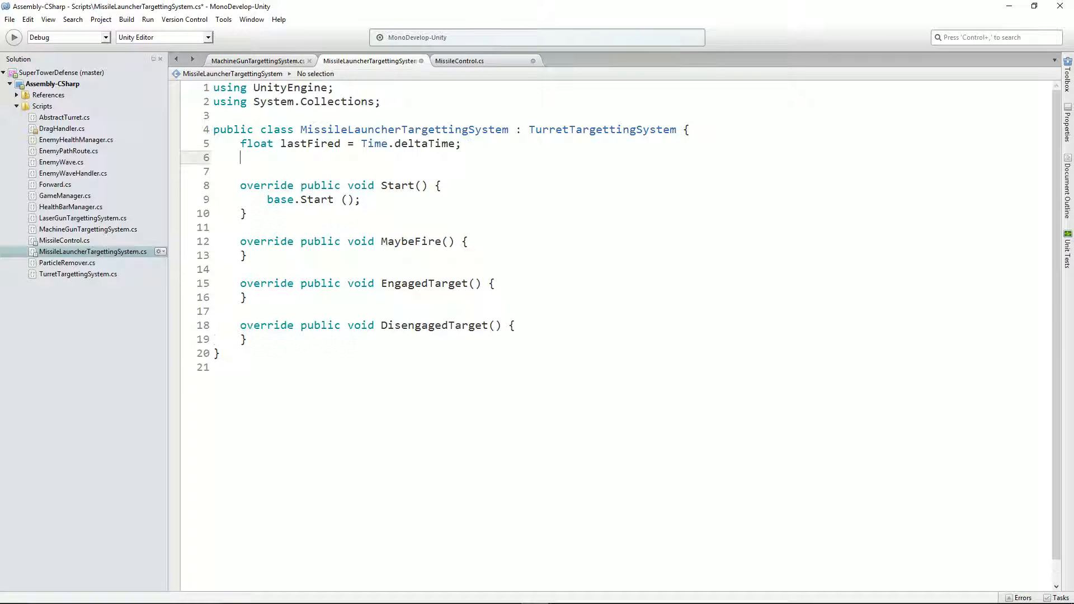
text(public float fireDe)
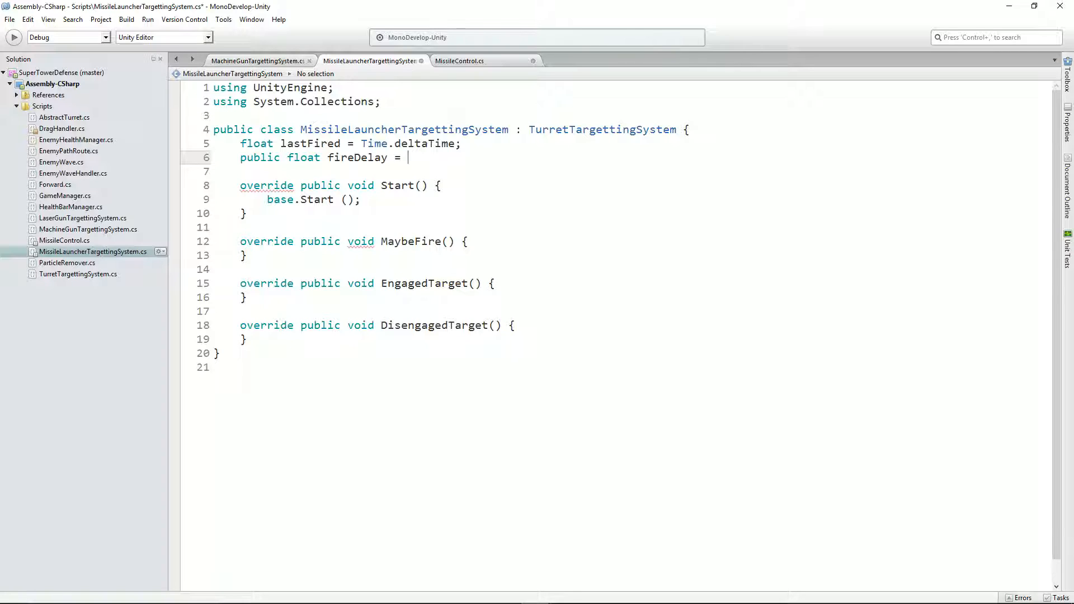
text(lay = 2000)
text(f;)
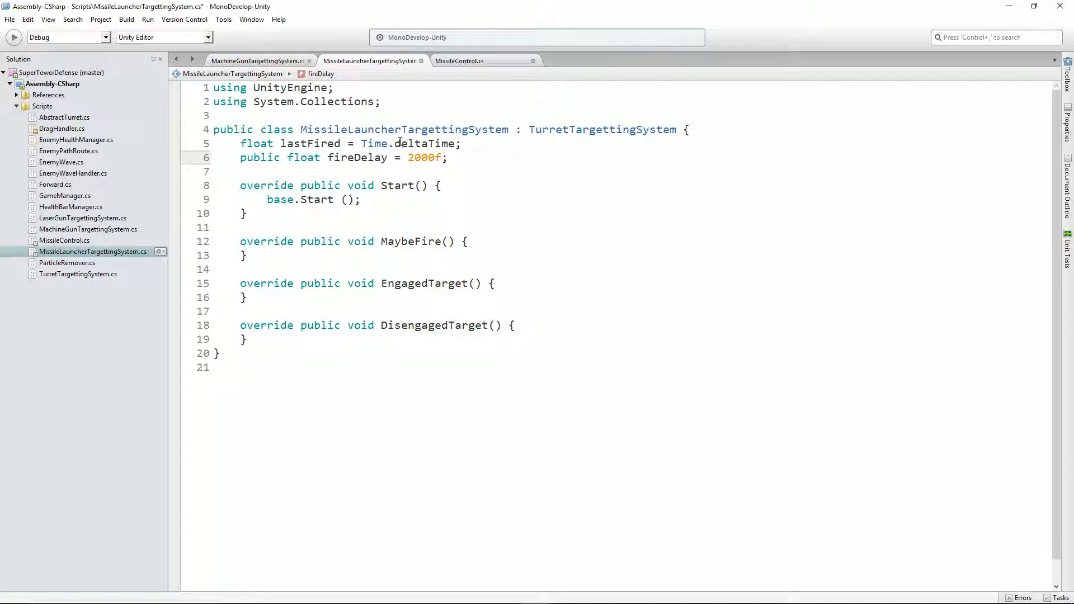
drag(396, 143, 435, 143)
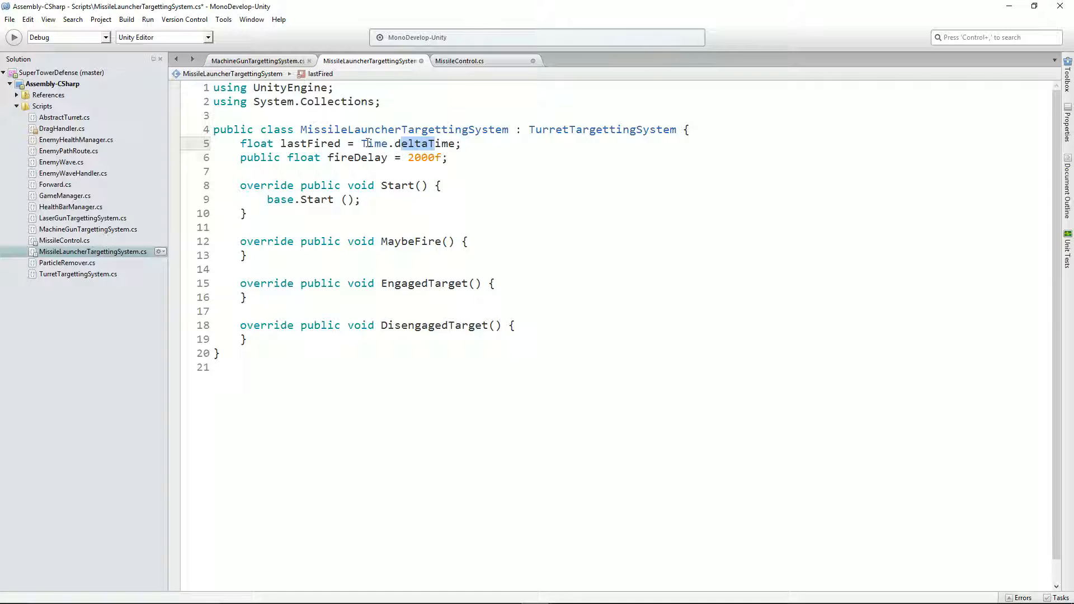
mouse_move(368, 143)
click(404, 143)
drag(362, 140, 446, 130)
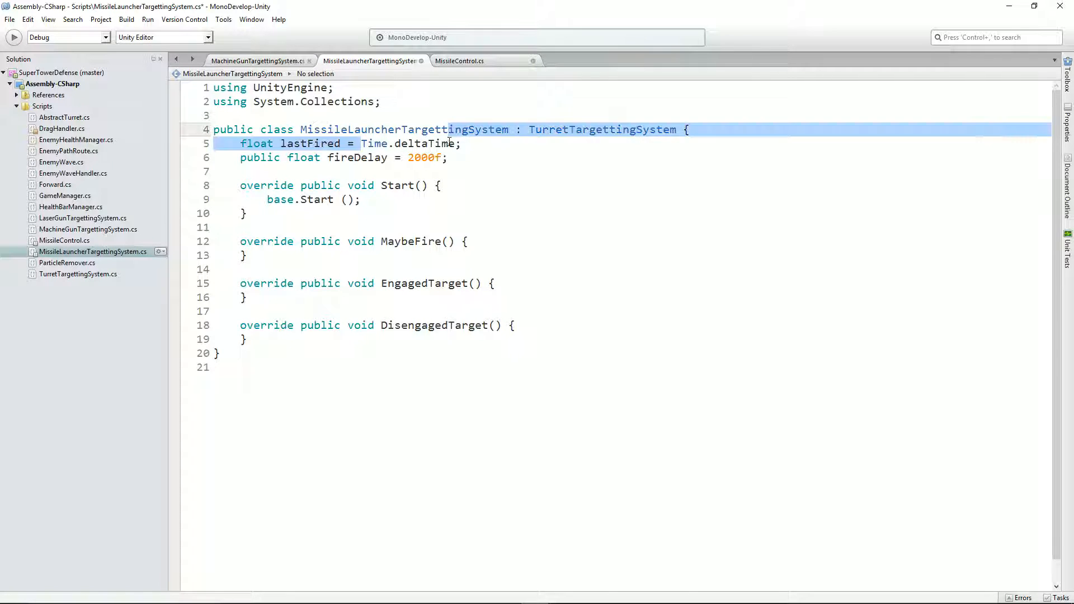
click(421, 157)
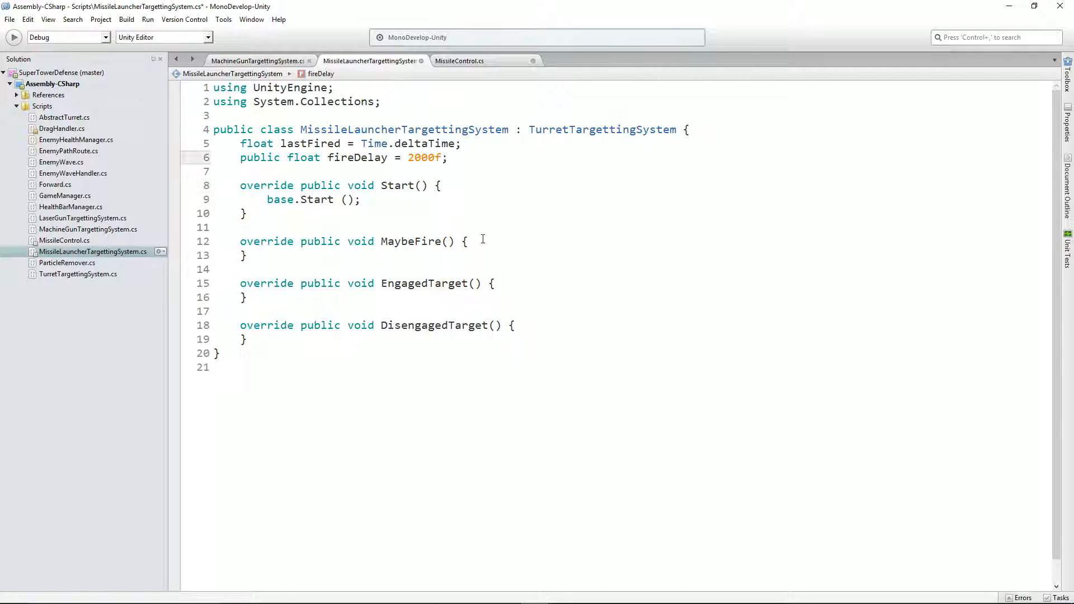
Step: Add an if block with the condition lastFired > Time.deltaTime + fireDelay inside the MaybeFire() method
click(483, 239)
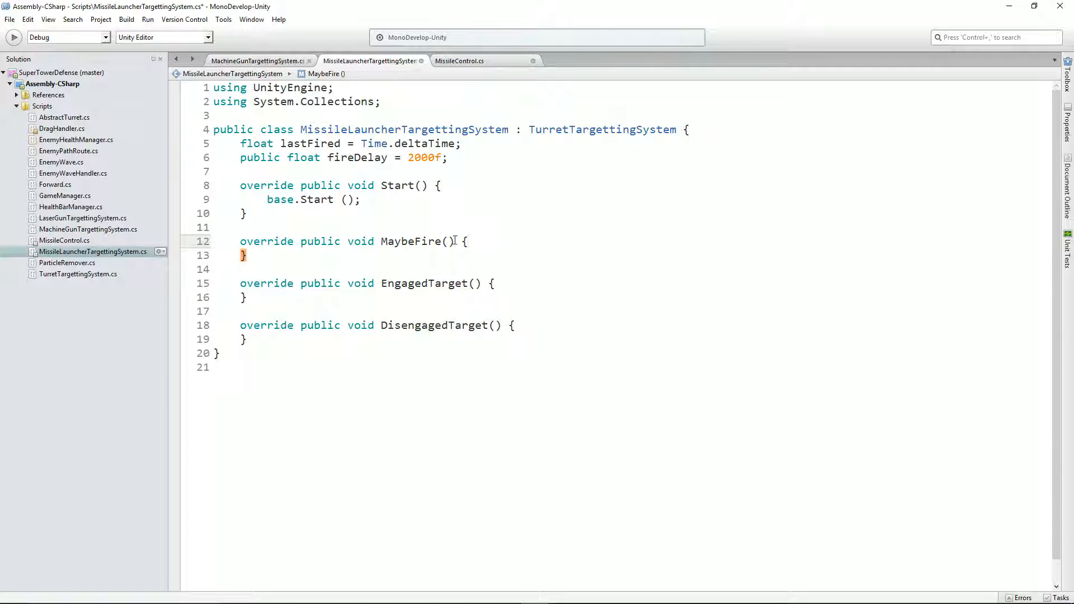
key(Return)
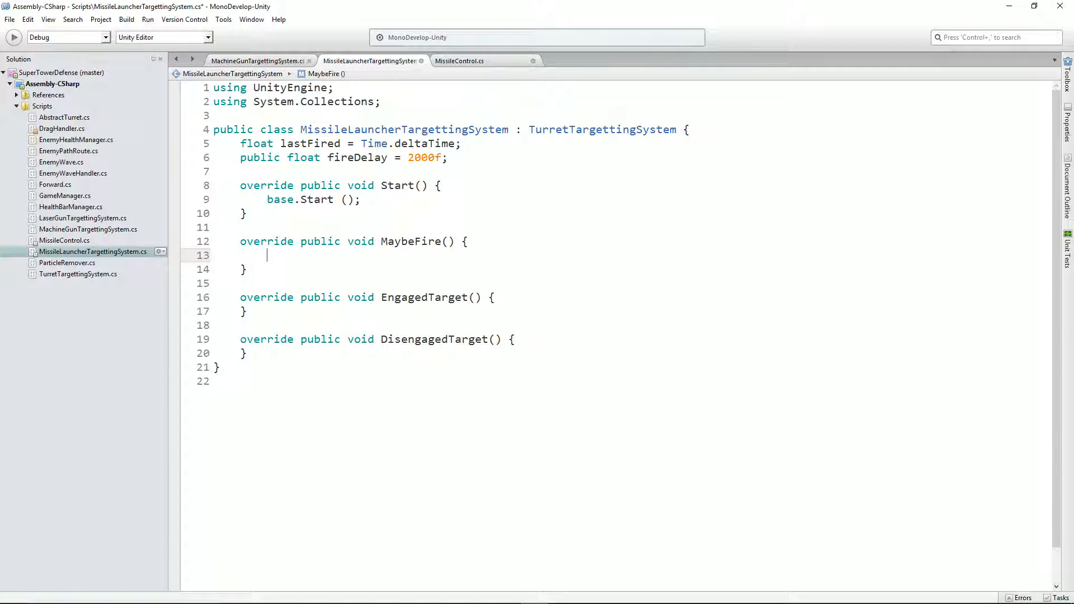
text(if (lastFired)
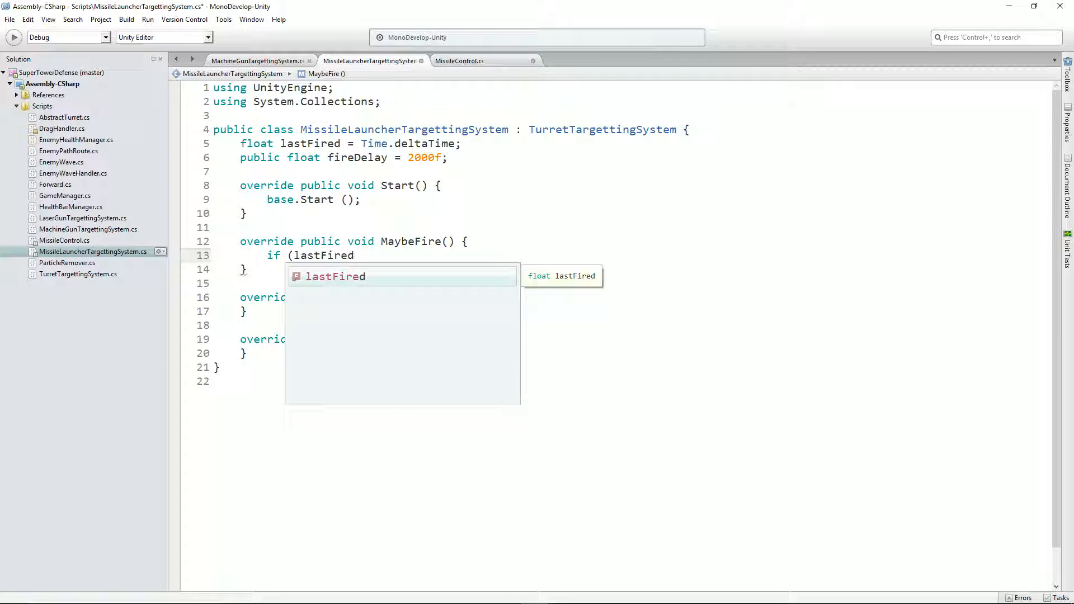
text( >)
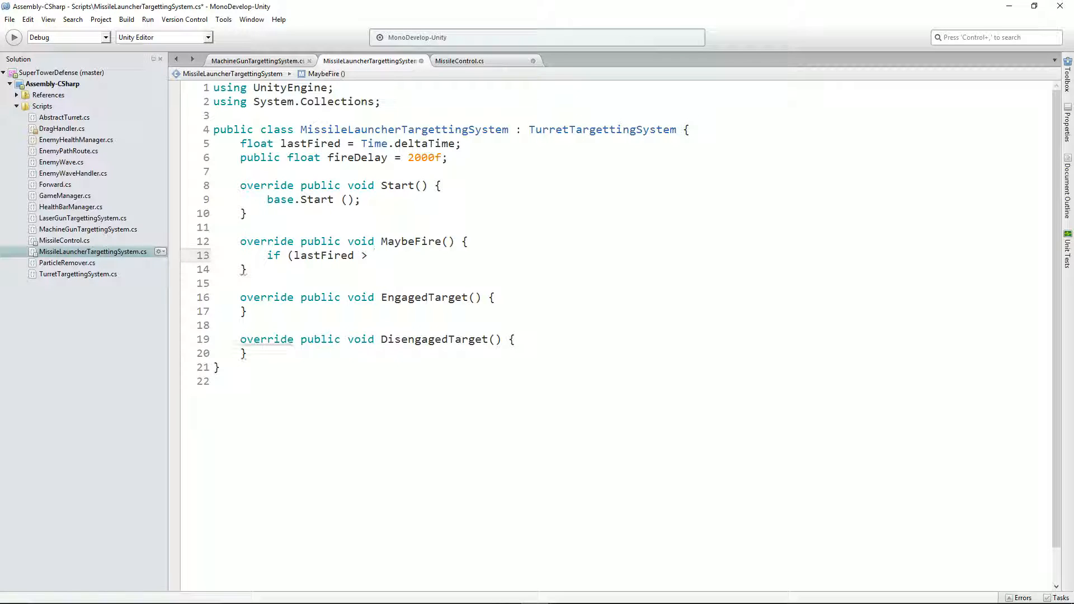
key(BackSpace)
text(> Time.d)
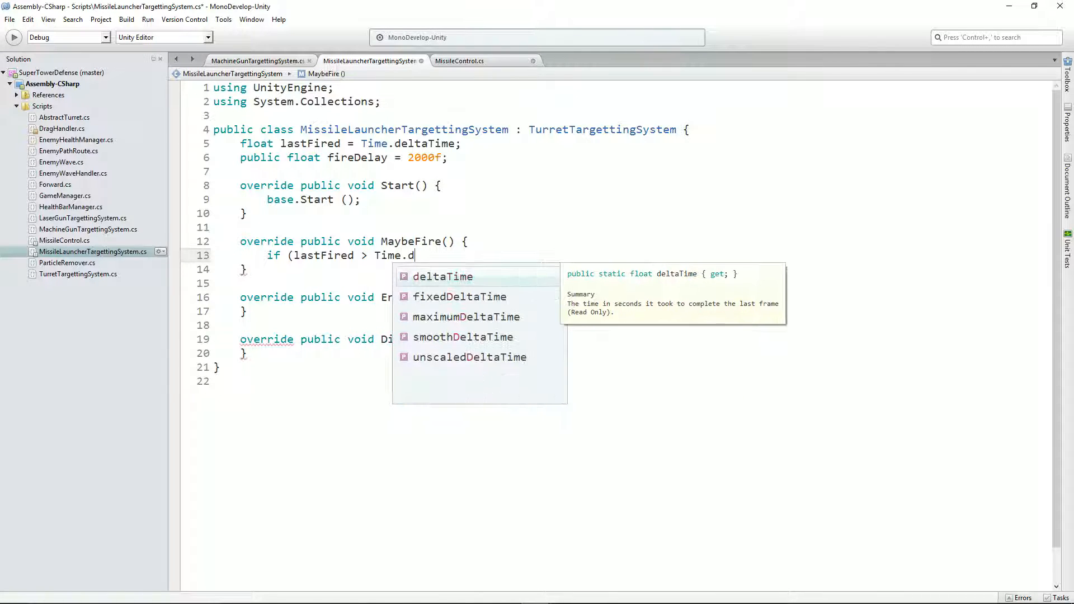
text(eltaTime +)
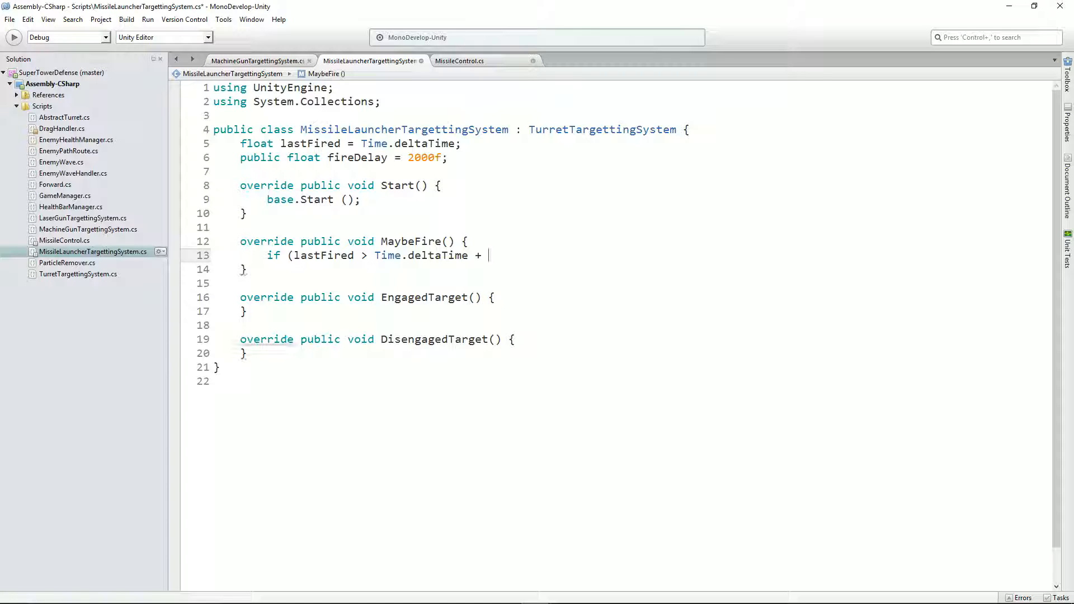
text( fireDelay) {)
key(Return)
text(})
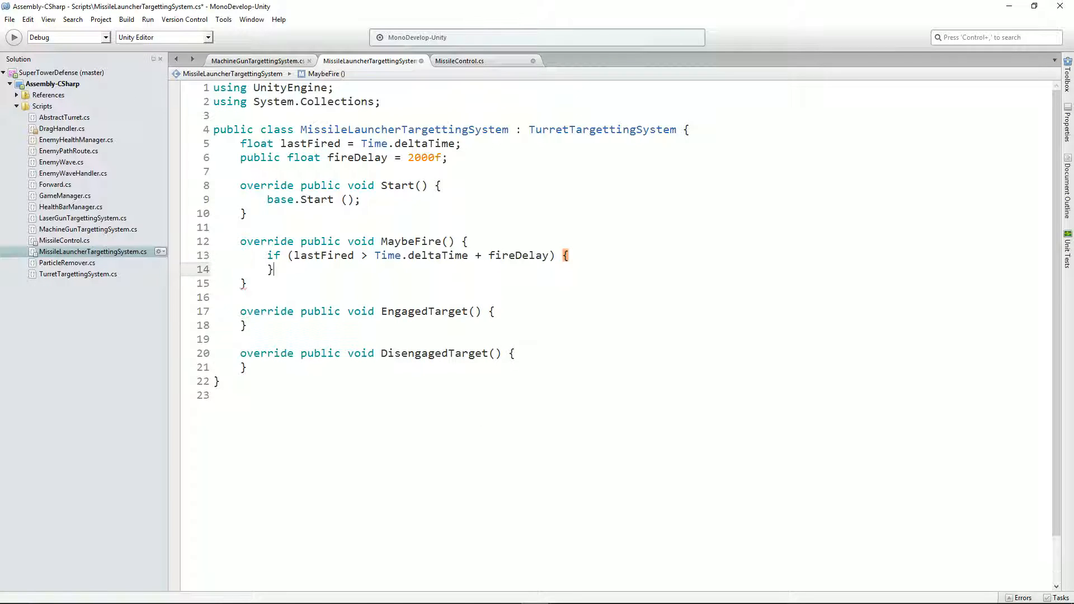
Step: Fill the if block with the comment // Instantiate Missile and the statement lastFired = Time.deltaTime;
key(Left)
key(Return)
text(//)
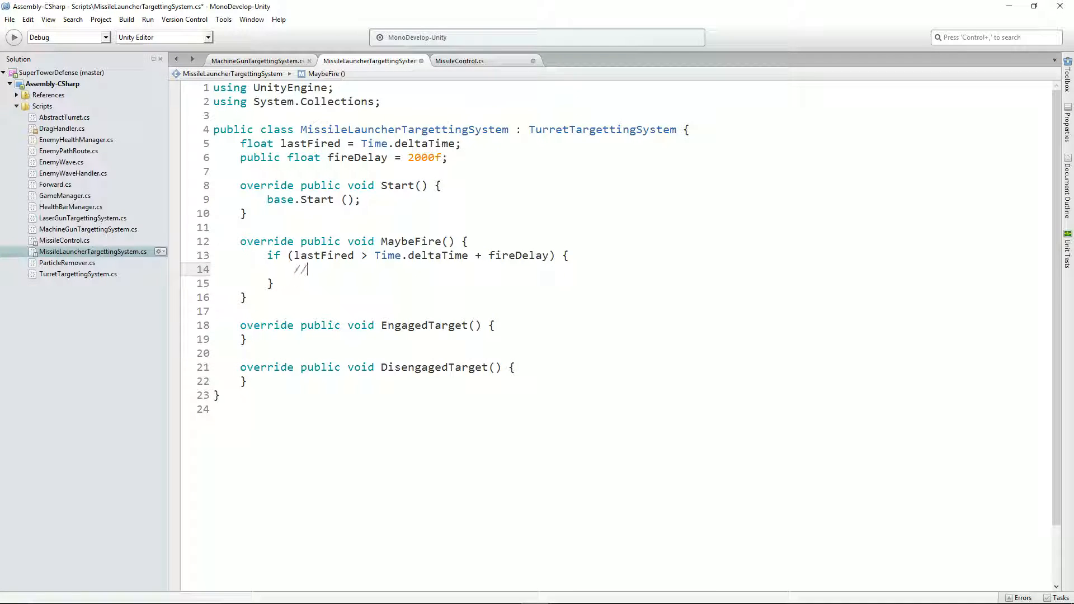
text( Instantiate Missile)
key(Return)
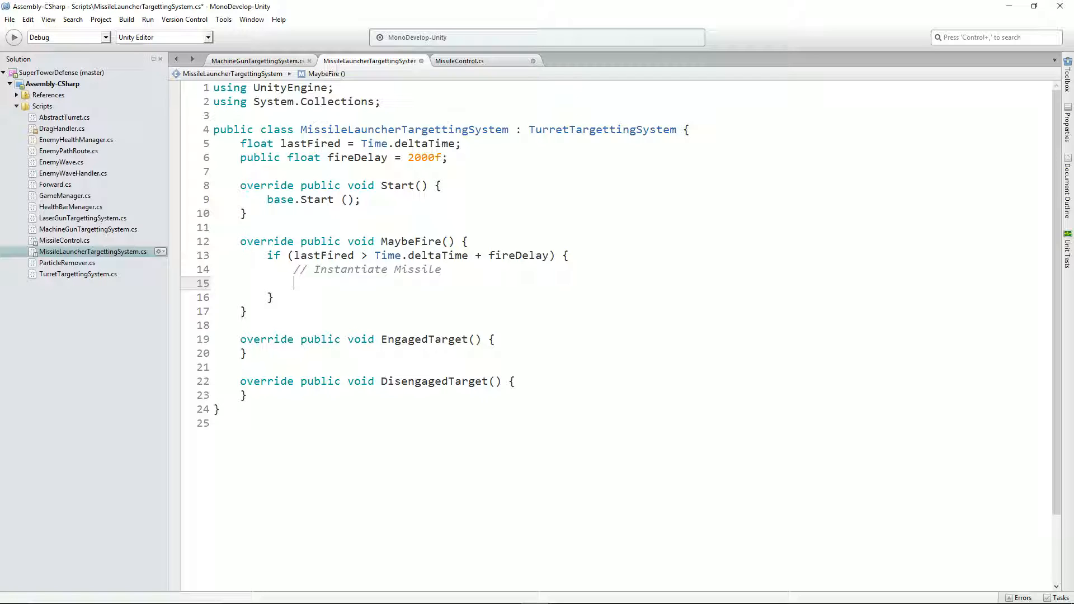
text(last)
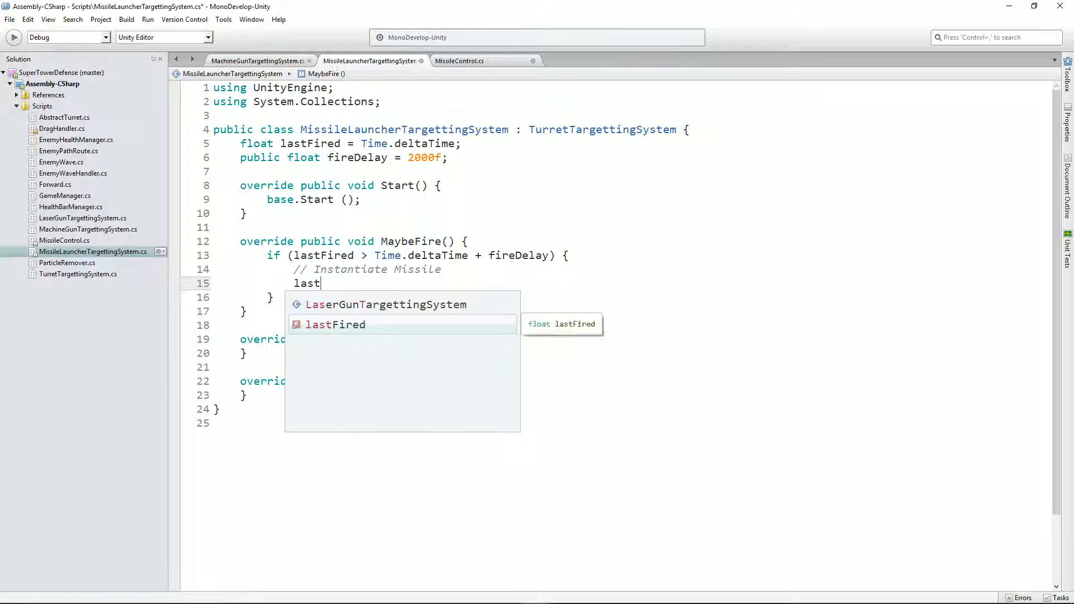
text(Fired = Time.deltaTime;)
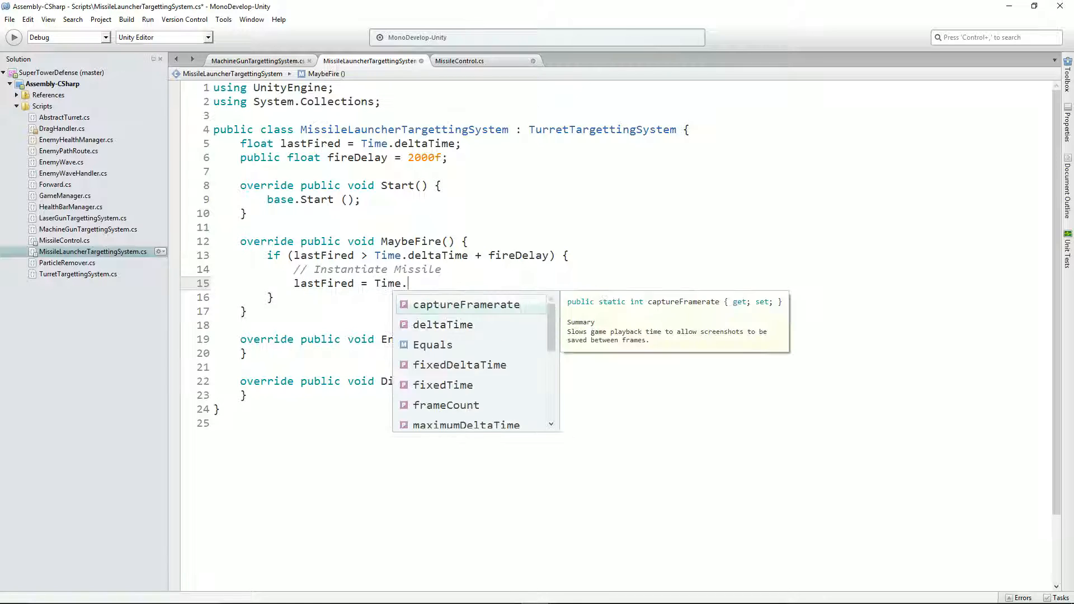
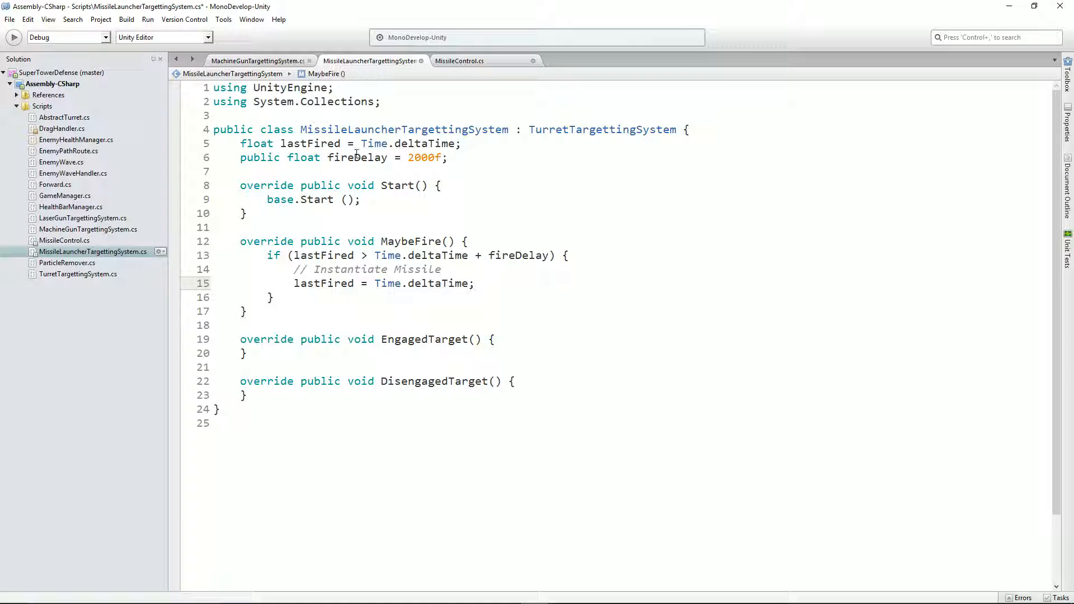
Step: Change the comparison operator in the MaybeFire() condition to <
click(369, 255)
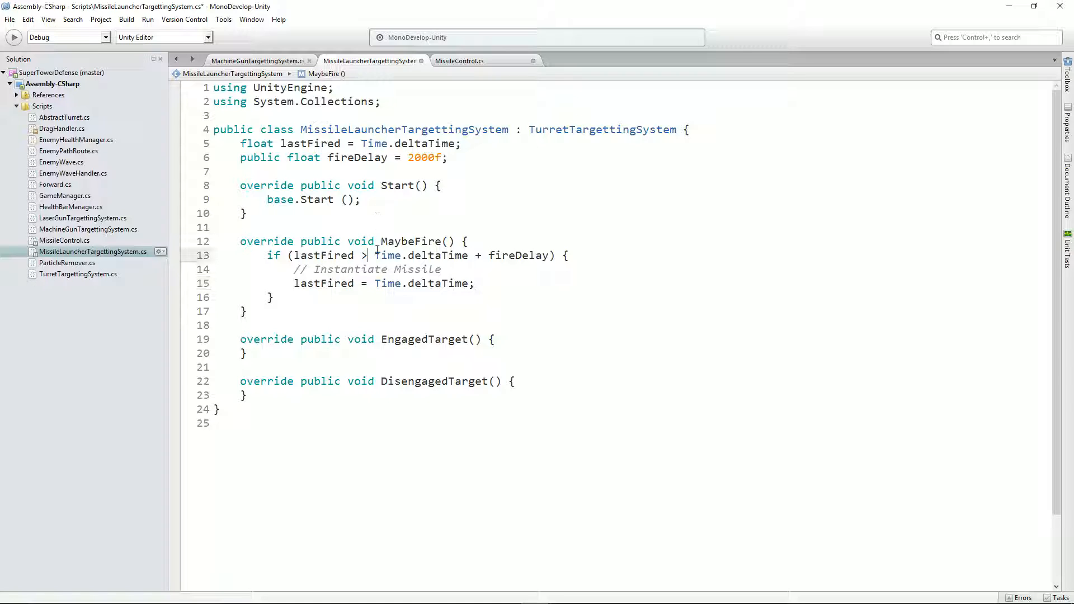
key(BackSpace)
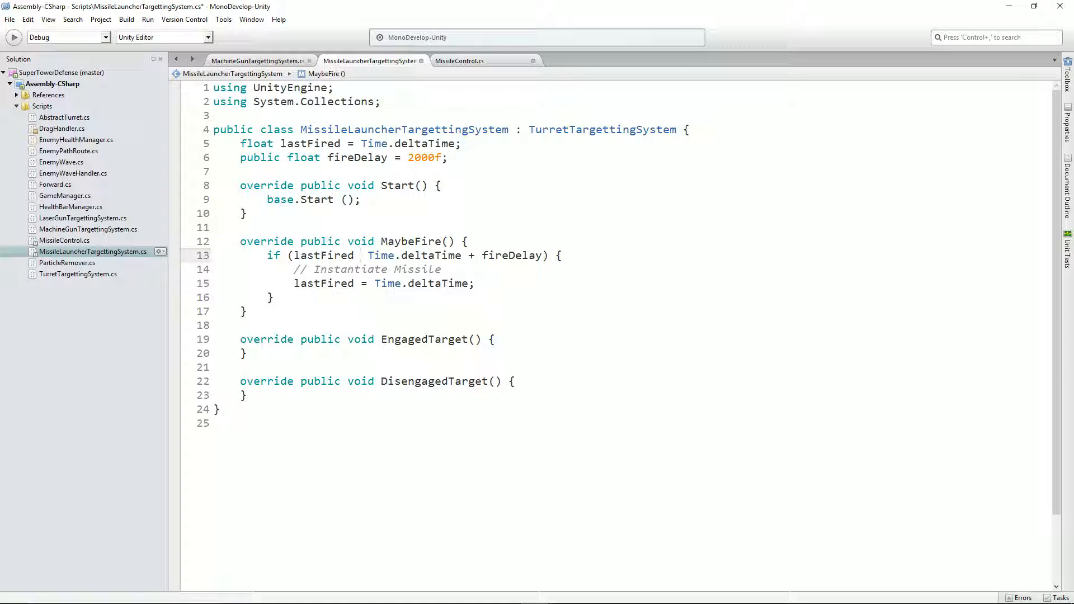
text(<)
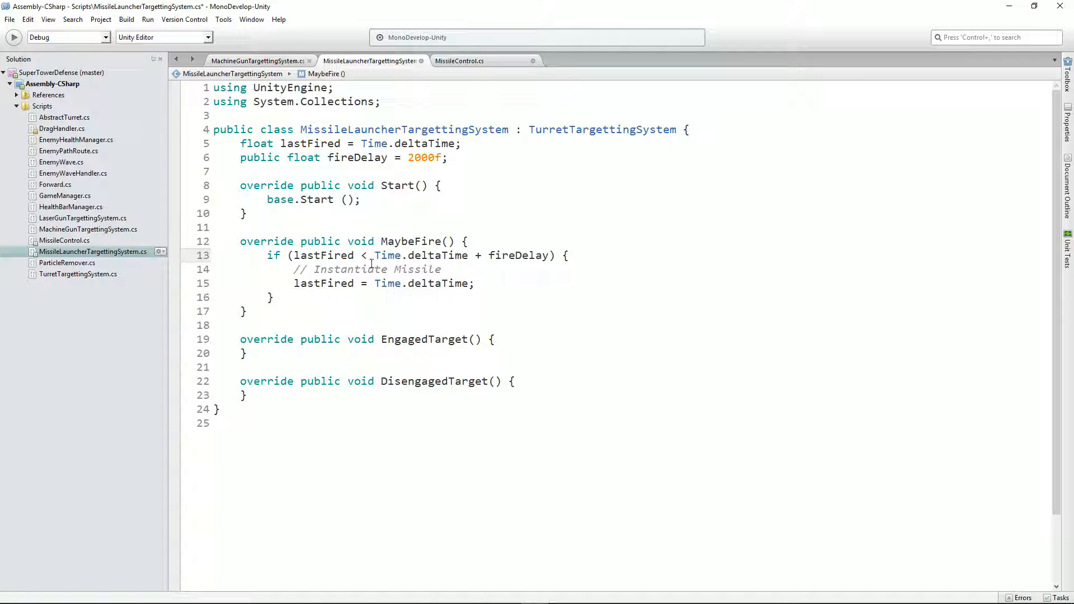
Step: Rewrite the MaybeFire() condition as Time.deltaTime > lastFired + fireDelay
mouse_move(418, 256)
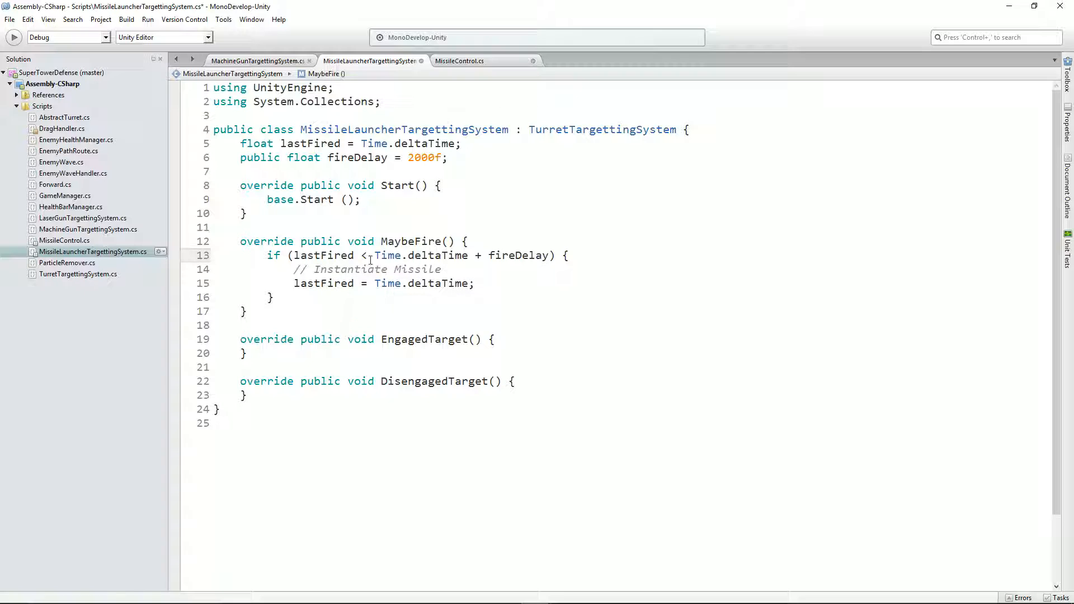
drag(374, 255, 294, 255)
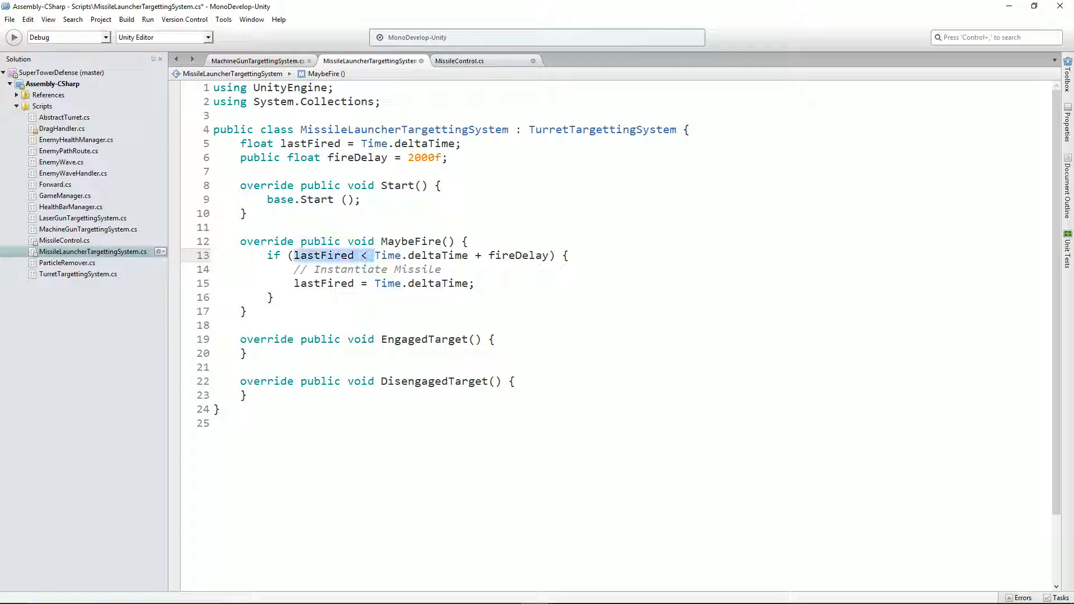
key(Delete)
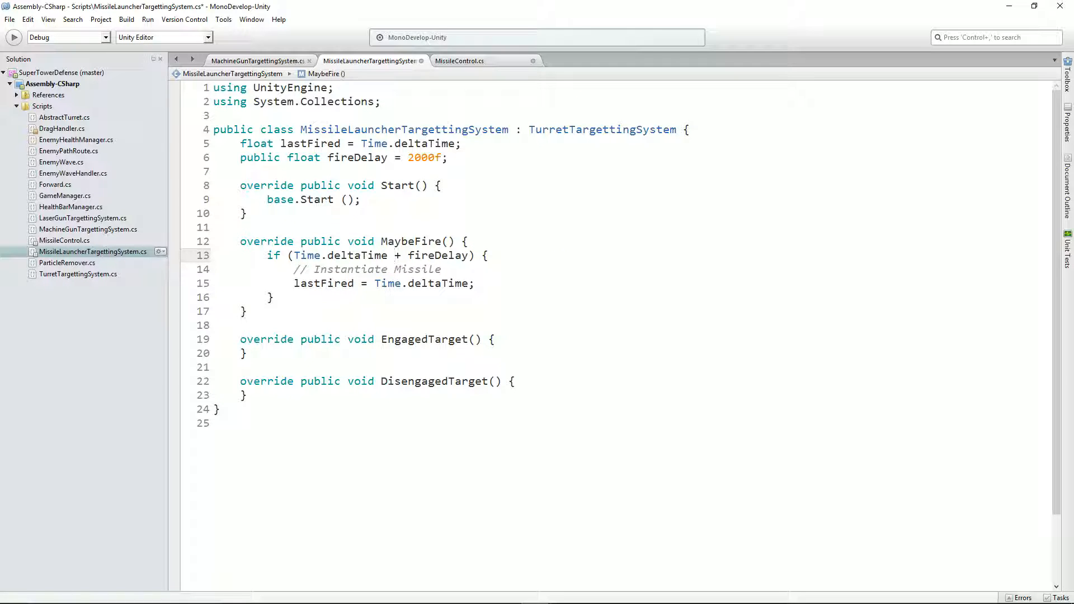
text(> lastFired)
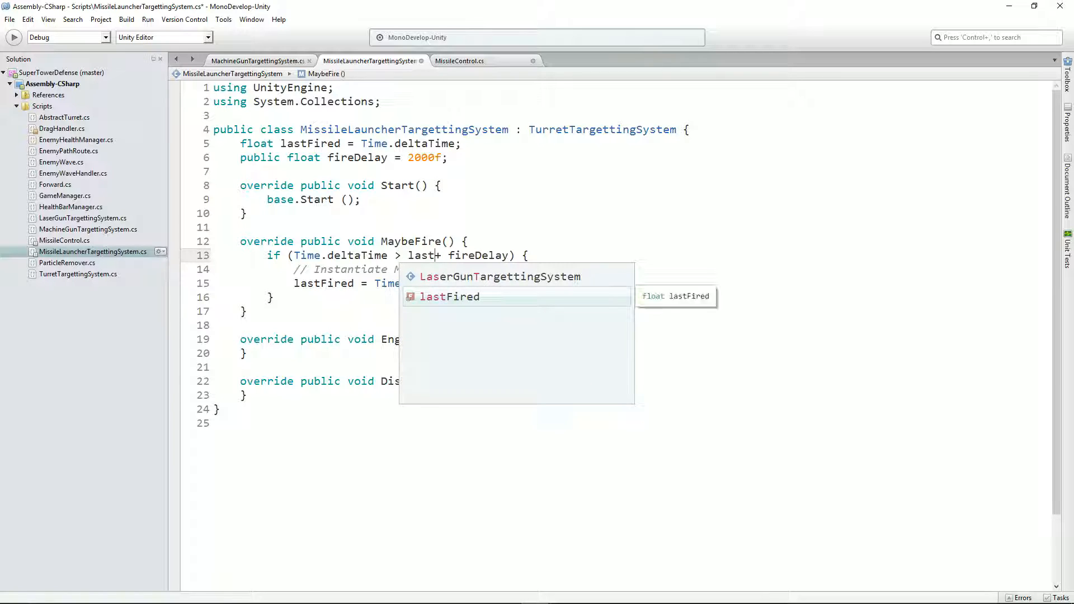
key(Return)
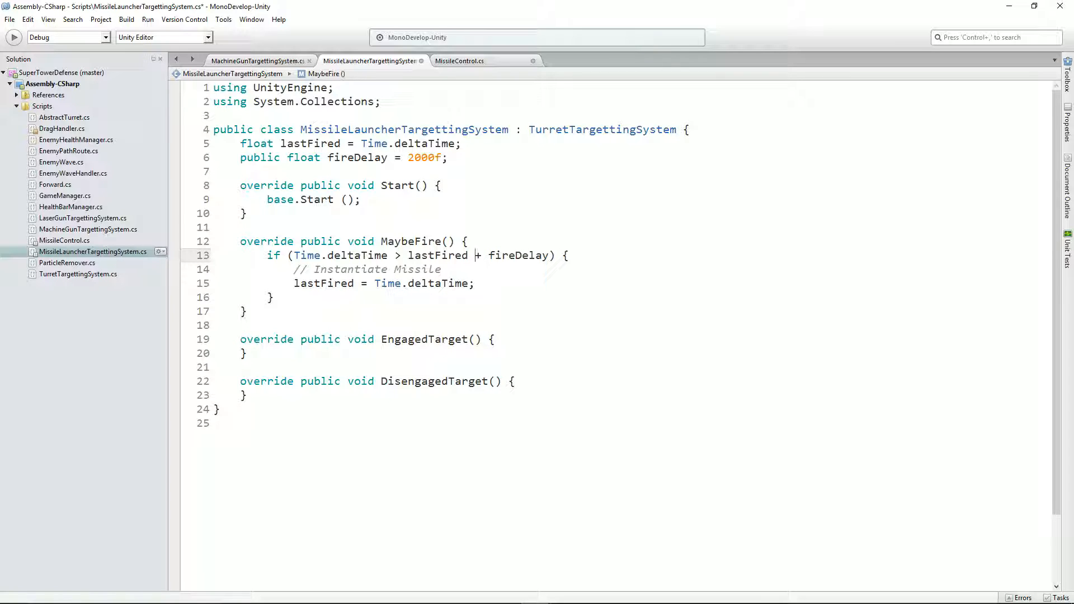
key(Down)
key(Down)
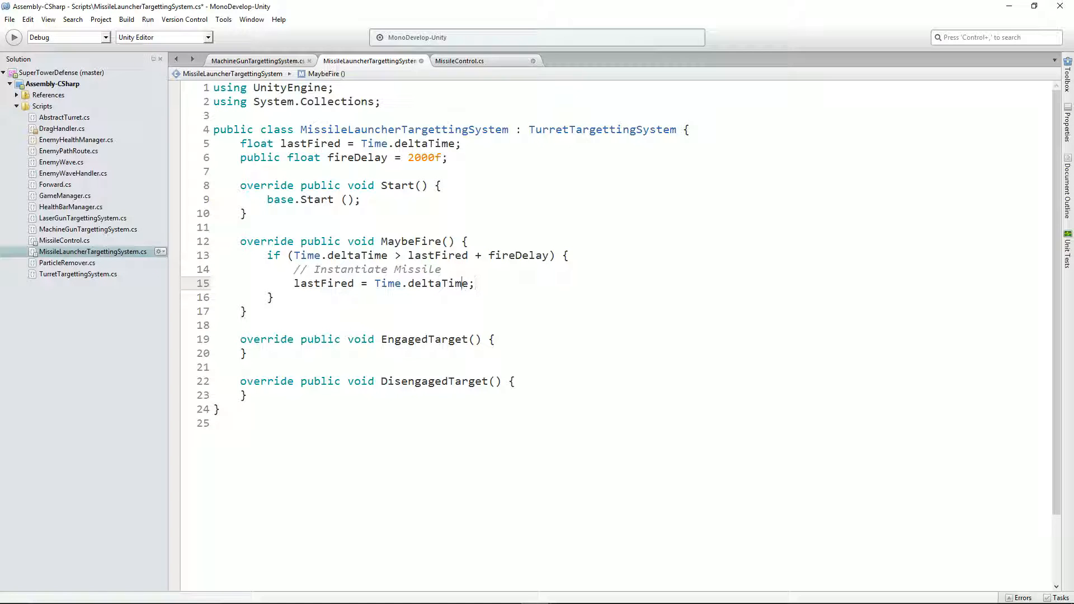
key(Down)
key(Down)
key(Down)
key(Down)
key(Down)
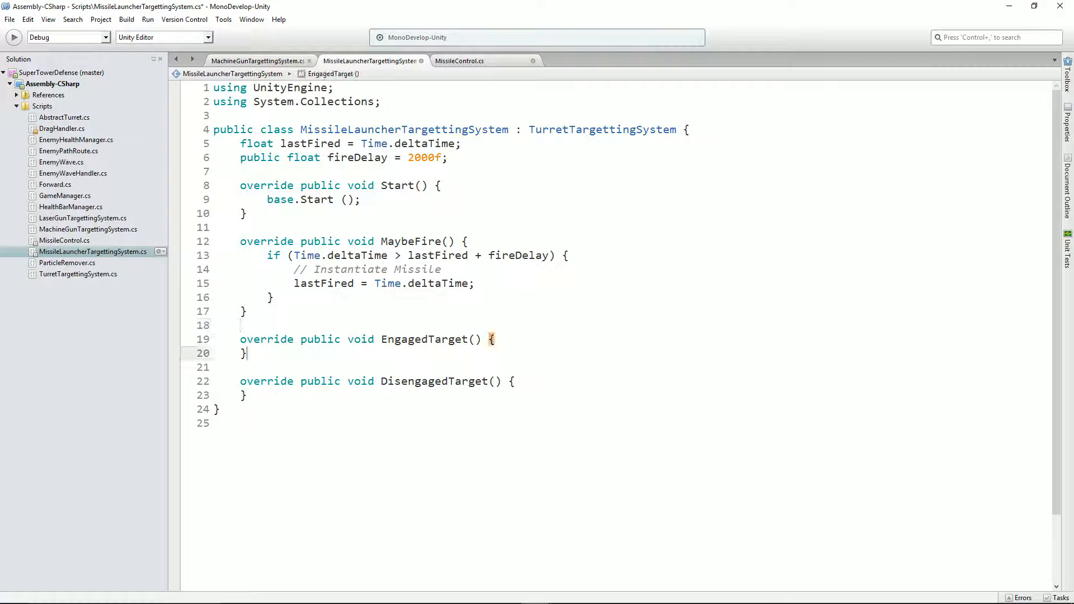
Step: Save the MissileLauncherTargettingSystem script and switch to Unity
key(Down)
key(Down)
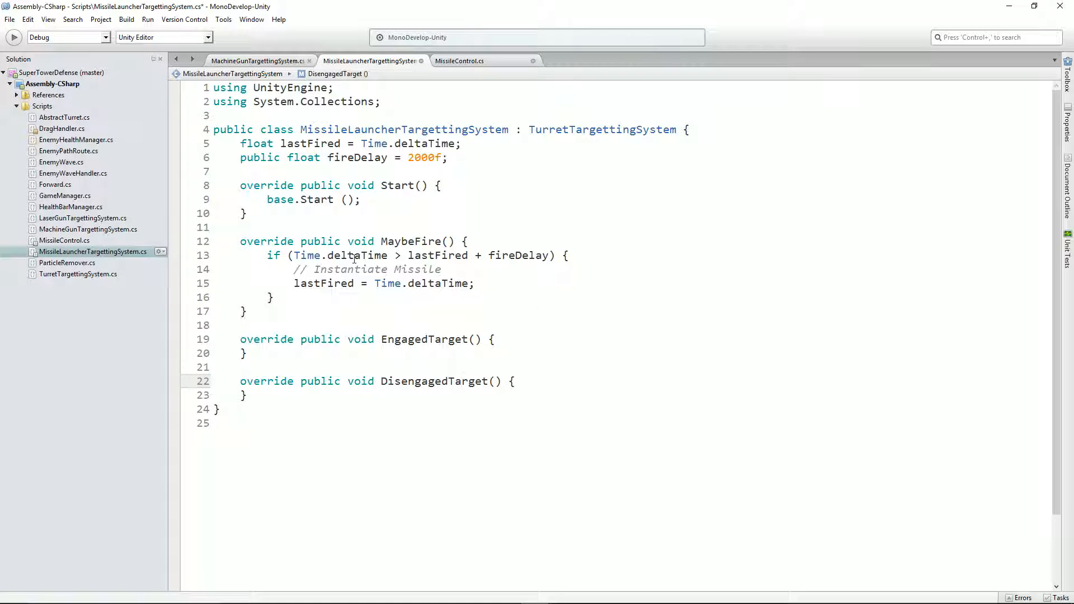
key(ctrl+s)
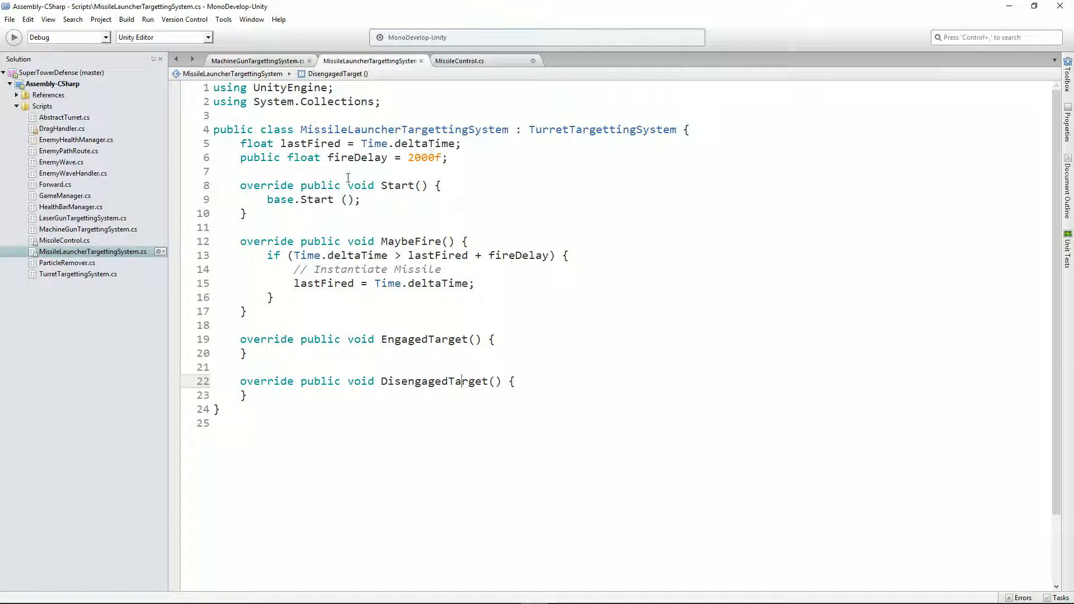
key(alt+Tab)
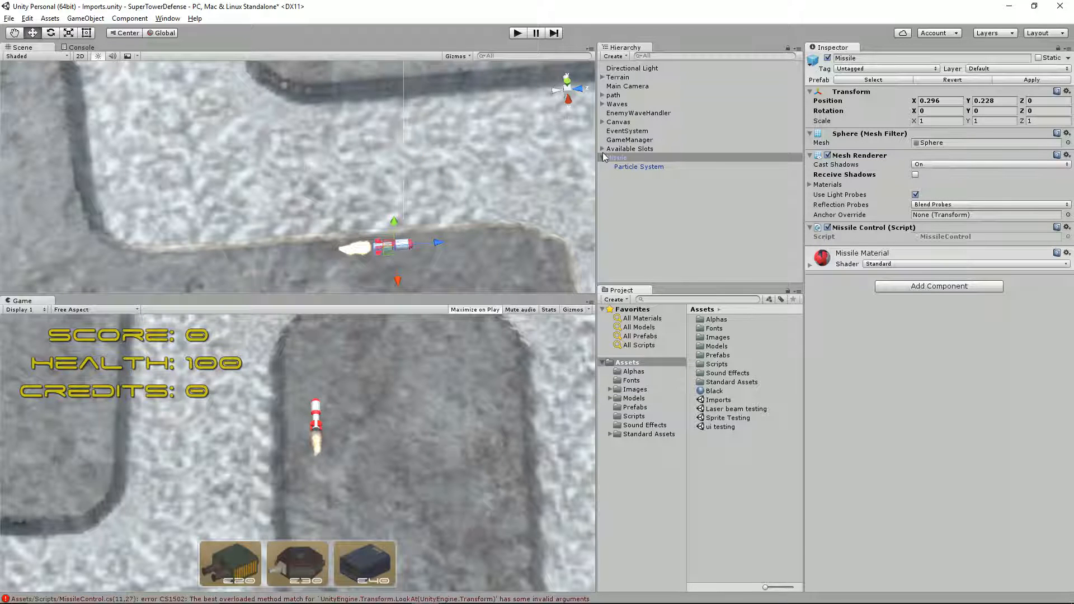
Step: Apply the Missile object's changes to its prefab and delete the Missile from the scene
click(605, 159)
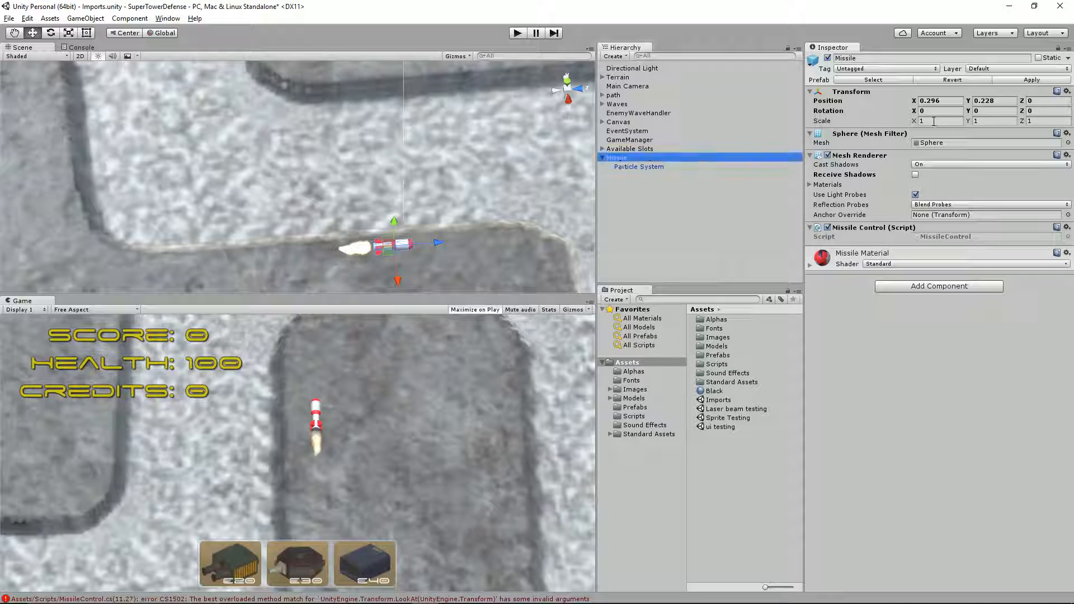
click(1029, 81)
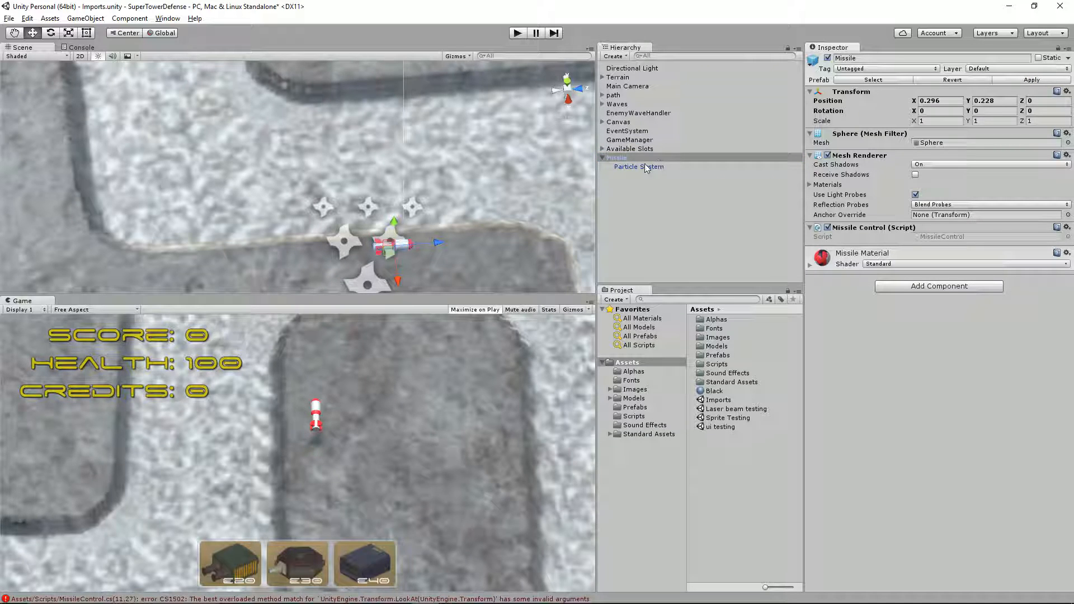
click(622, 159)
key(Delete)
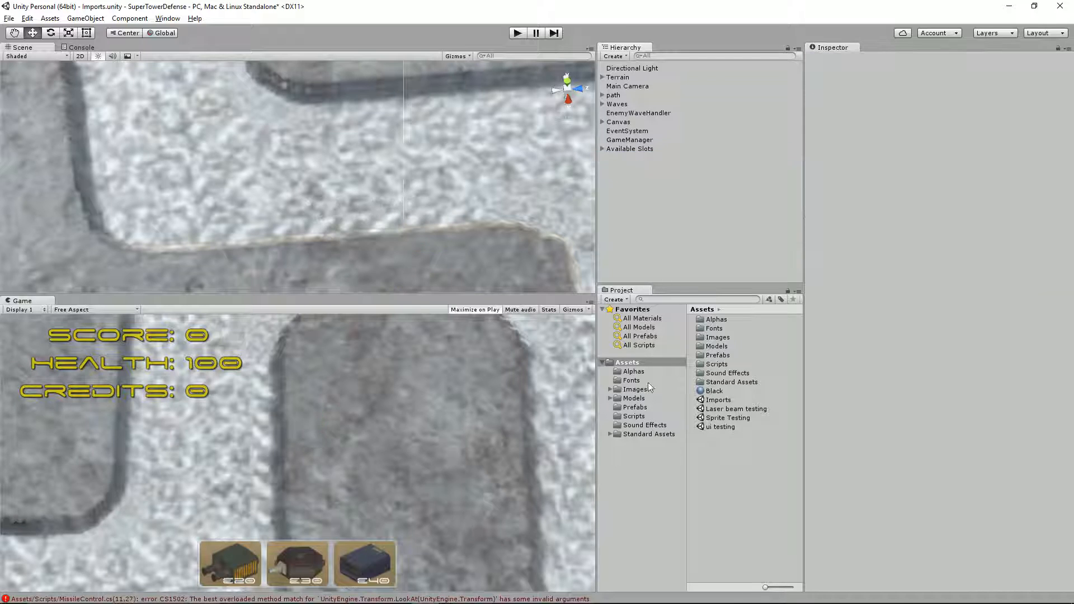
Step: Add the Missile Launcher Turret prefab to the scene hierarchy and display the project's Scripts folder
click(634, 407)
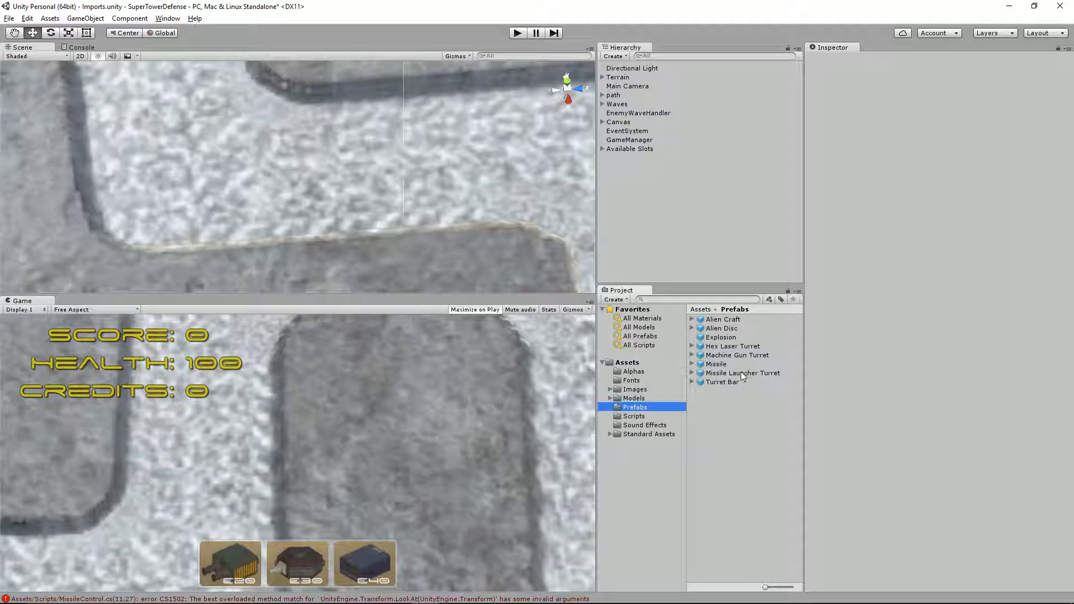
drag(743, 376, 633, 223)
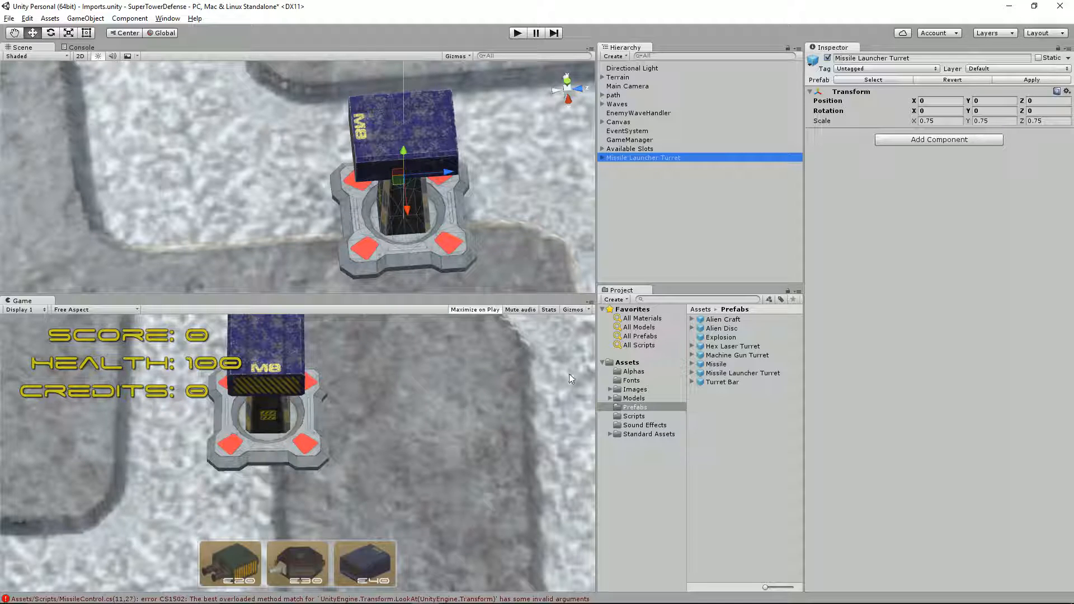
click(636, 417)
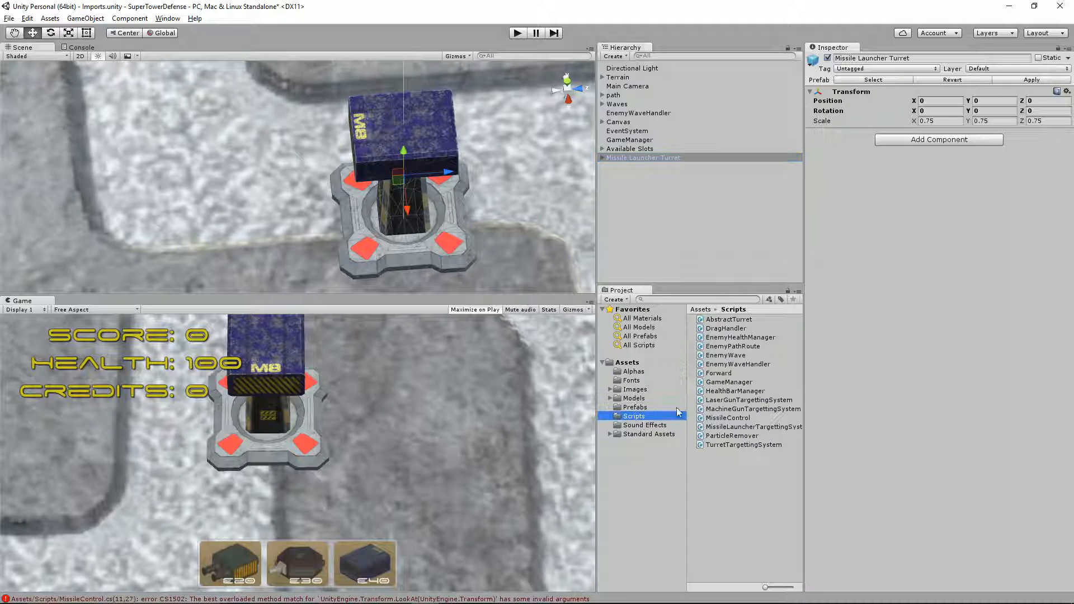
drag(733, 426, 941, 331)
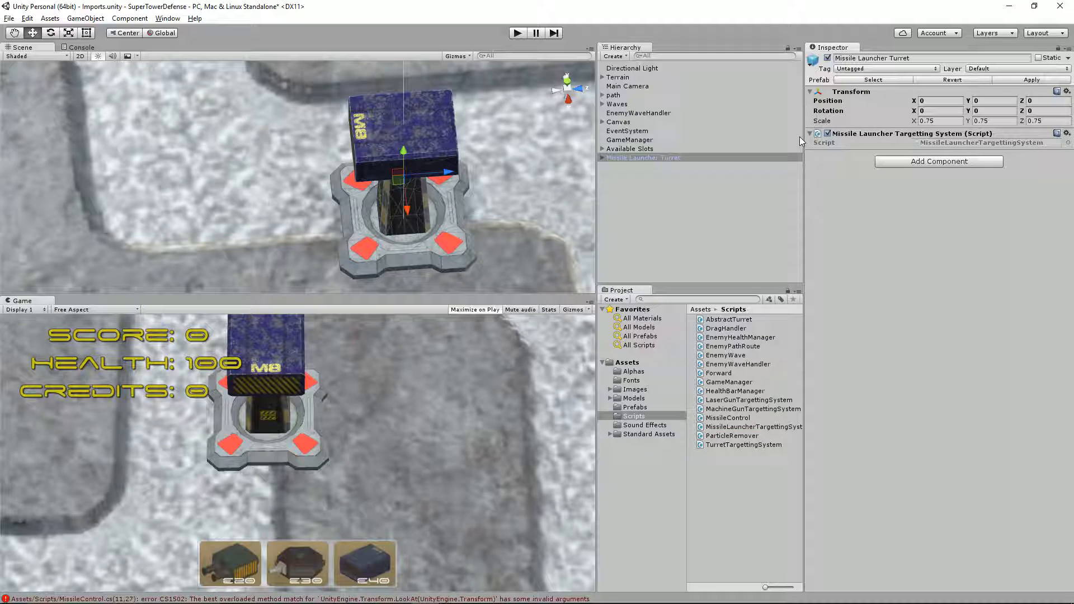
click(626, 157)
click(602, 158)
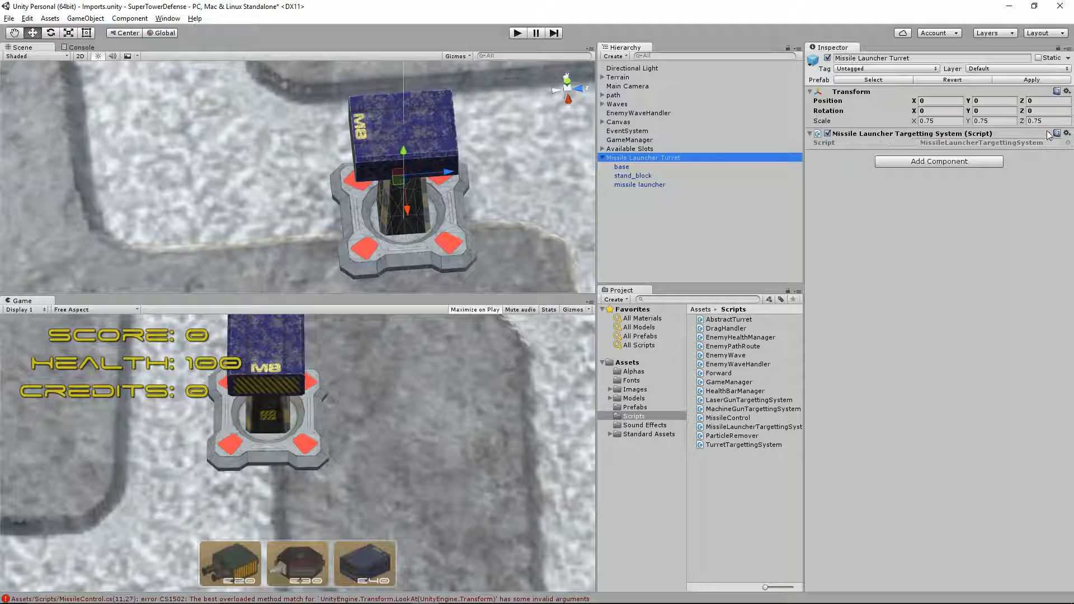
click(1066, 133)
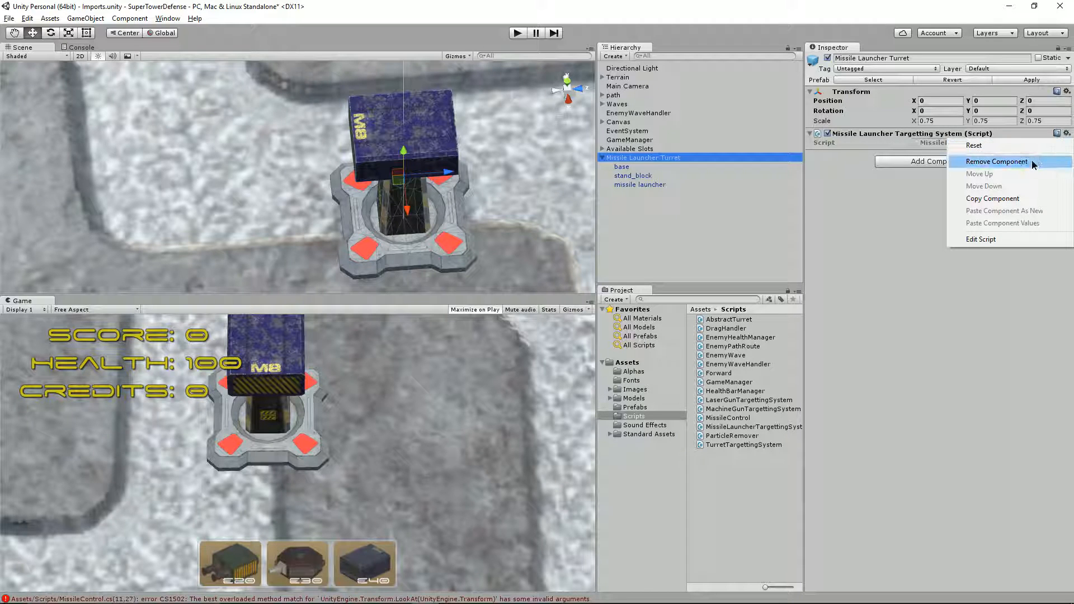
click(1034, 161)
Step: Attach the MissileLauncherTargettingSystem script to the turret's missile launcher child object and save the scene
click(653, 187)
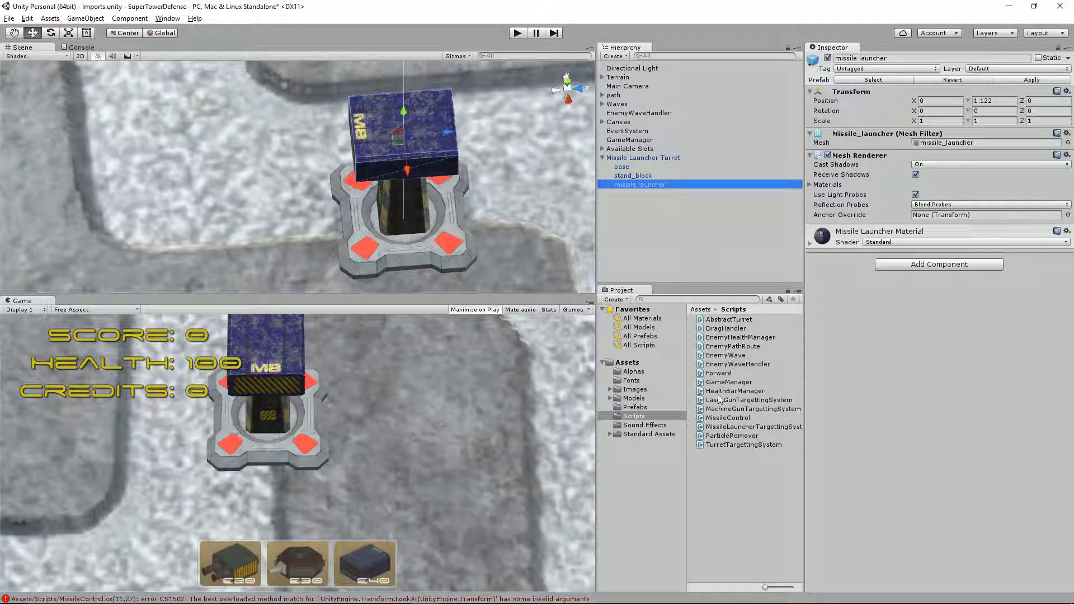
drag(713, 431, 914, 365)
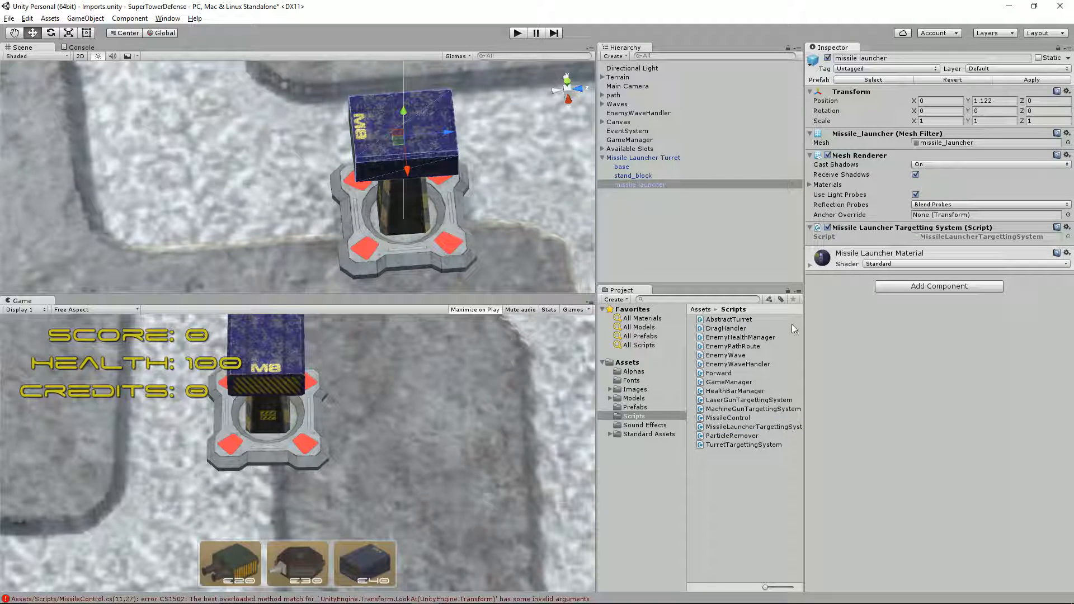
key(ctrl+s)
Step: Set the Main Camera's field of view to about 44.3 so it covers the whole map
scroll(405, 191, down, 6)
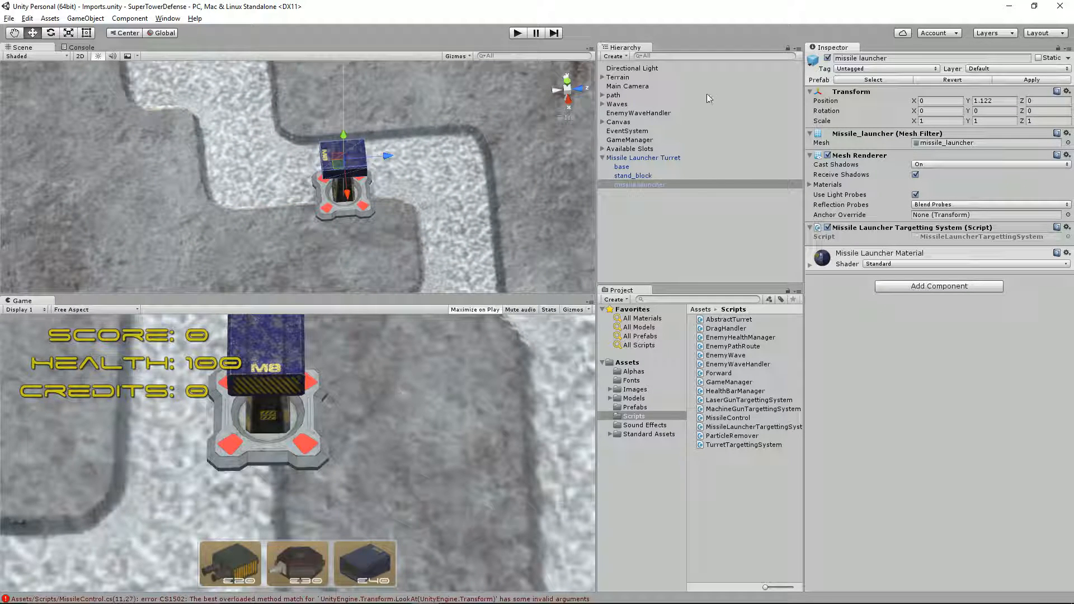
click(629, 85)
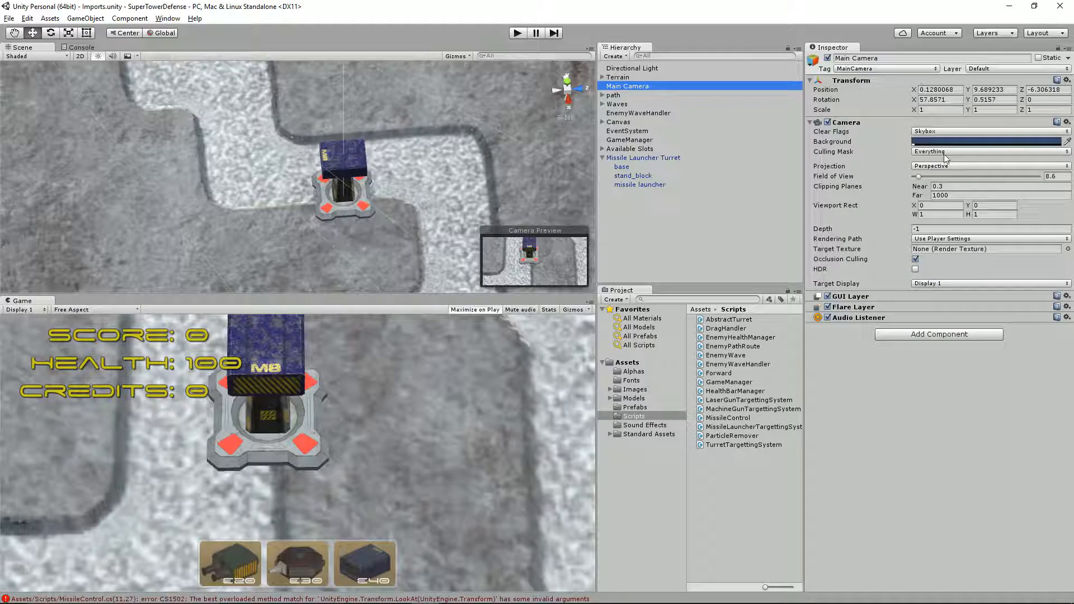
drag(918, 177, 944, 179)
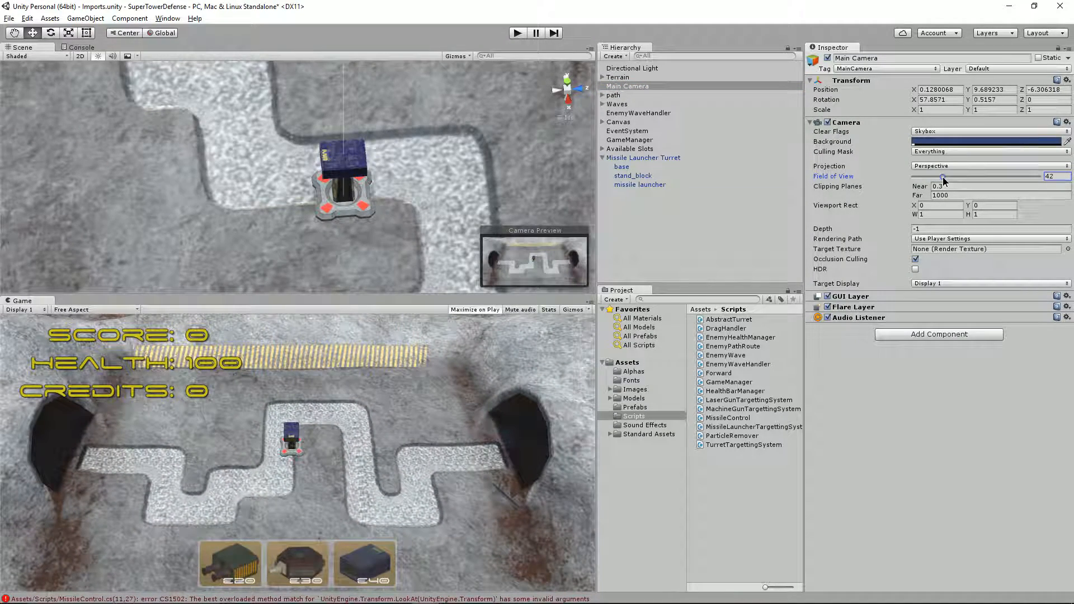
drag(943, 177, 945, 175)
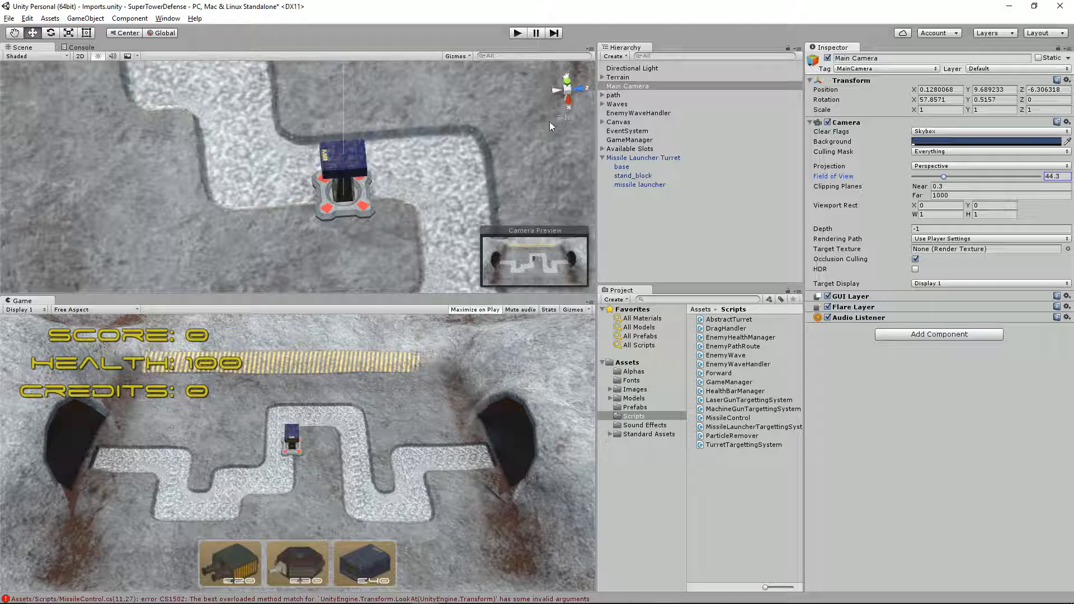
Step: Apply the Missile Launcher Turret's changes to its prefab and delete the turret from the scene
click(631, 122)
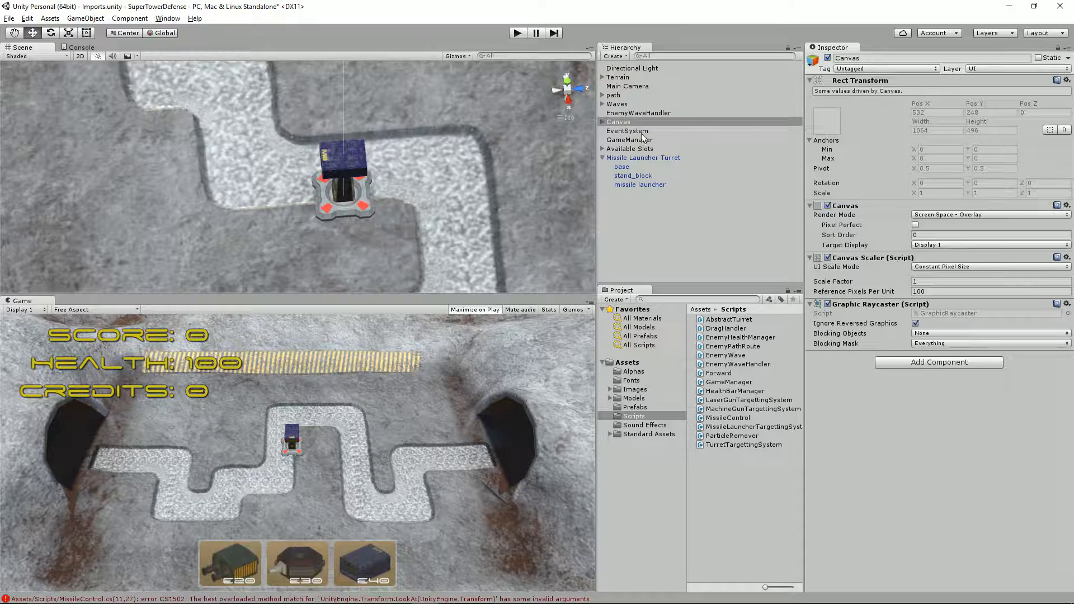
click(643, 157)
click(1031, 81)
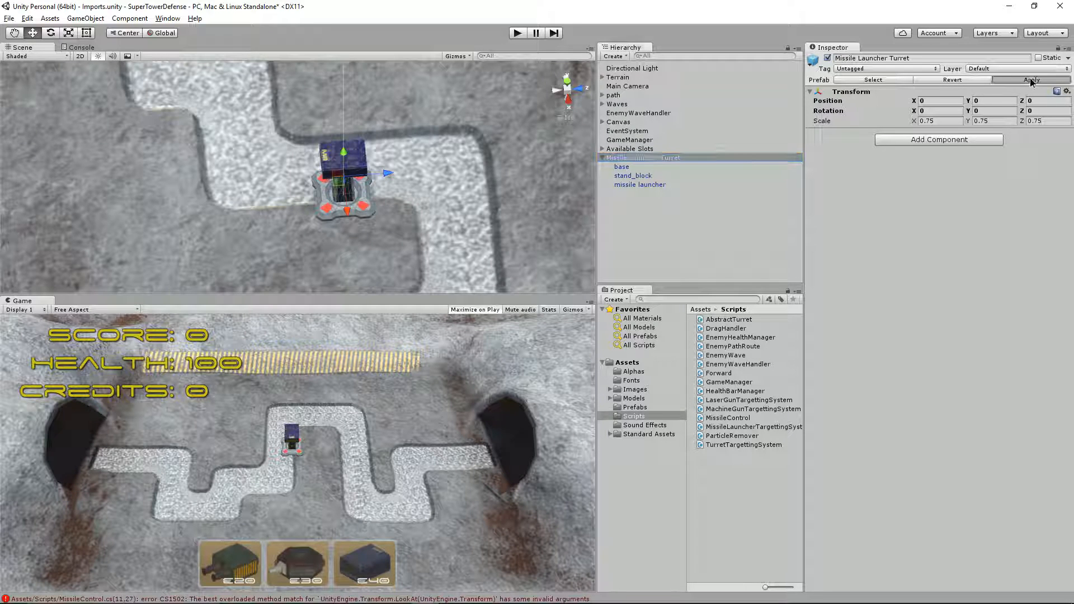
click(358, 197)
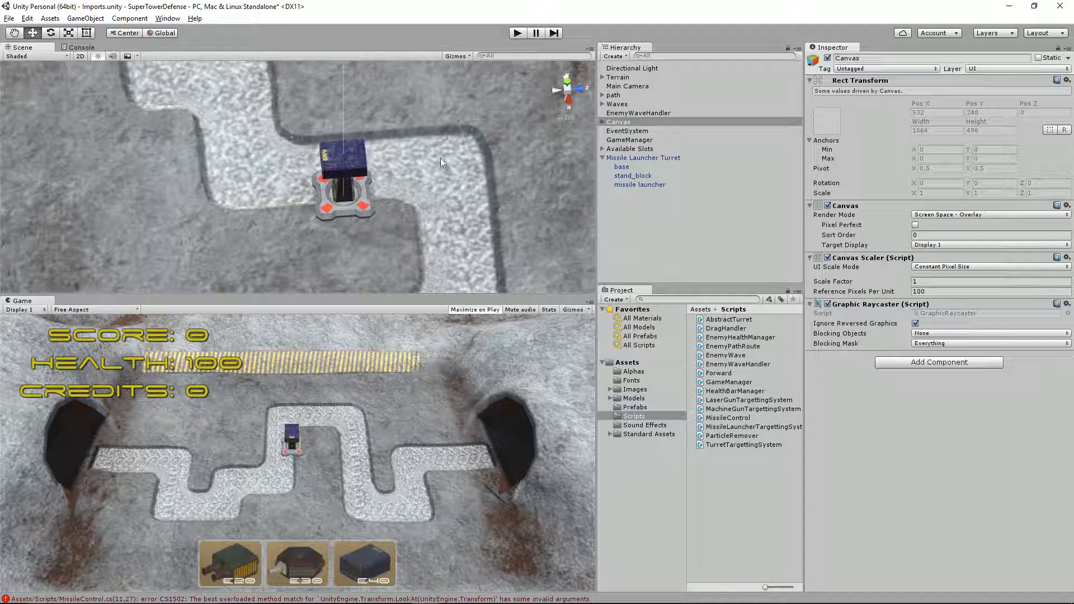
click(635, 159)
key(Delete)
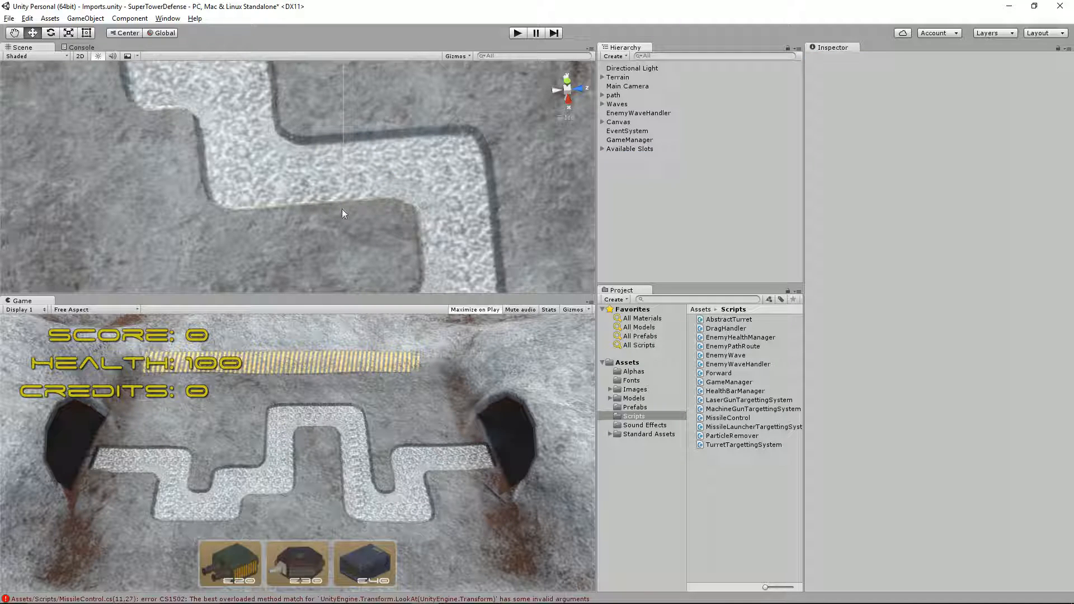
Step: Compare the Drag Handler prefab and available slots of the Missile Launcher and Machine Gun entries in the Canvas's Turret Bar
scroll(340, 176, down, 2)
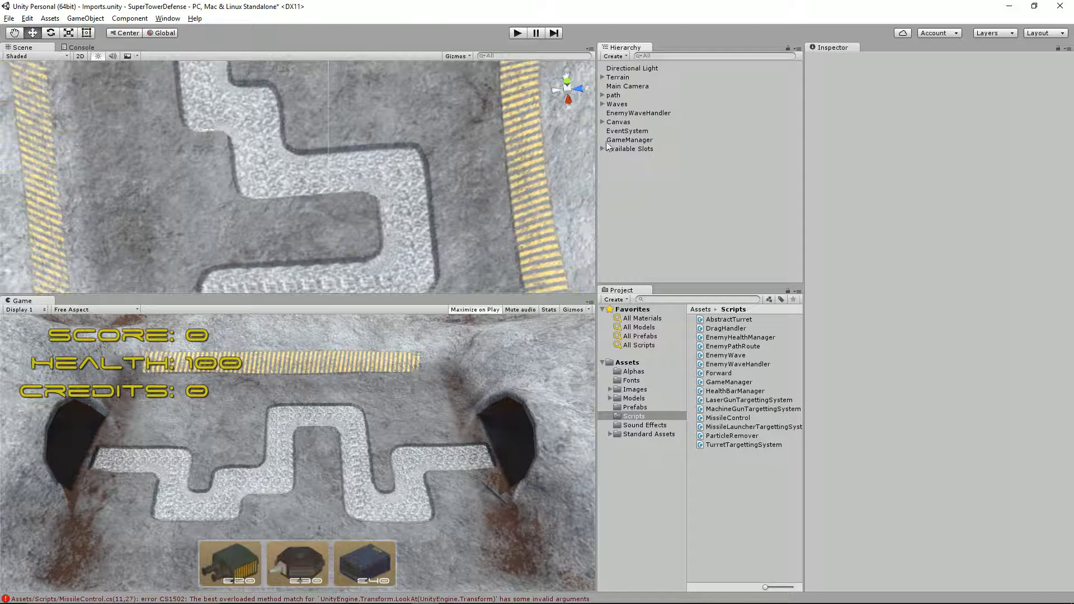
click(602, 122)
click(609, 140)
click(618, 167)
click(617, 167)
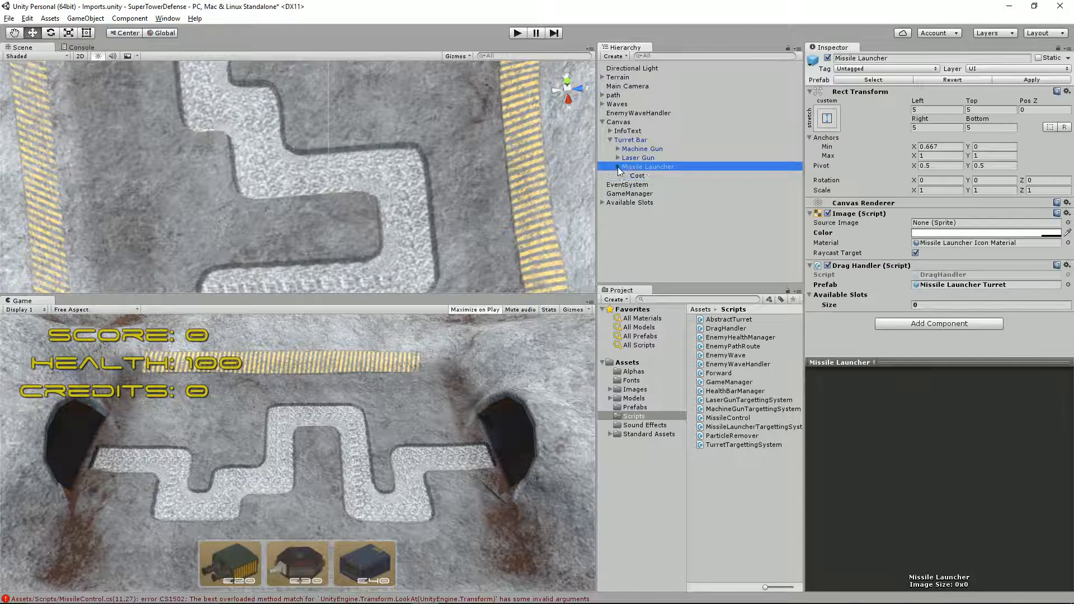
click(636, 167)
click(636, 147)
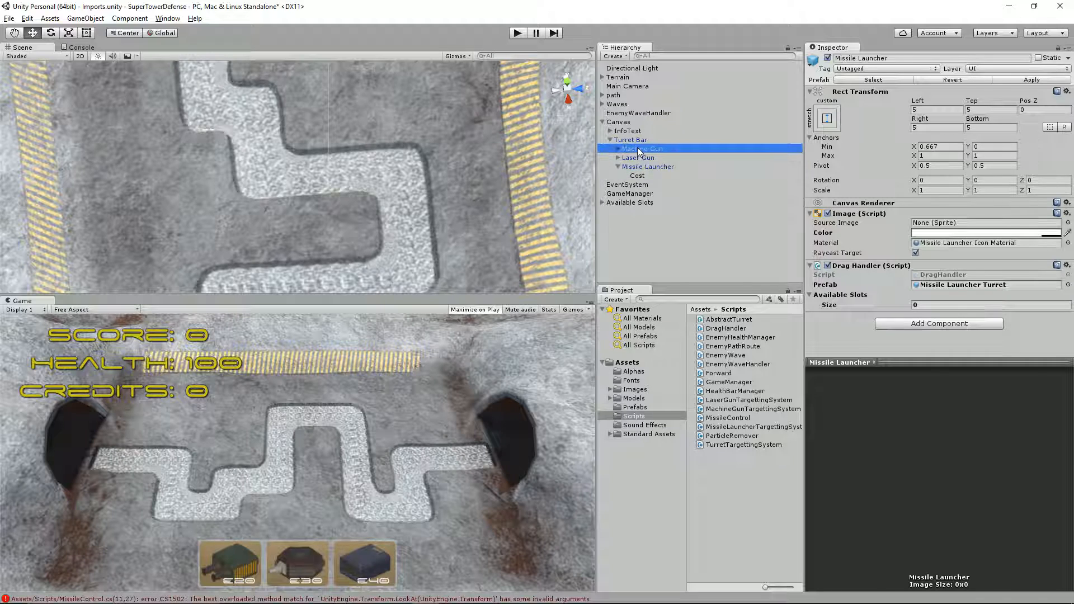
scroll(995, 237, down, 1)
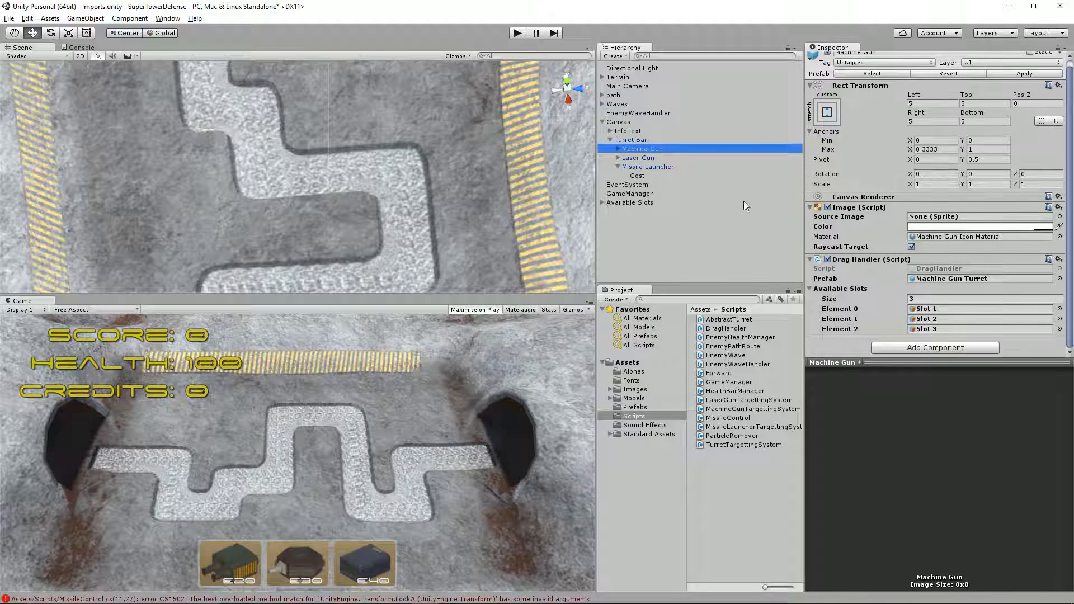
click(665, 167)
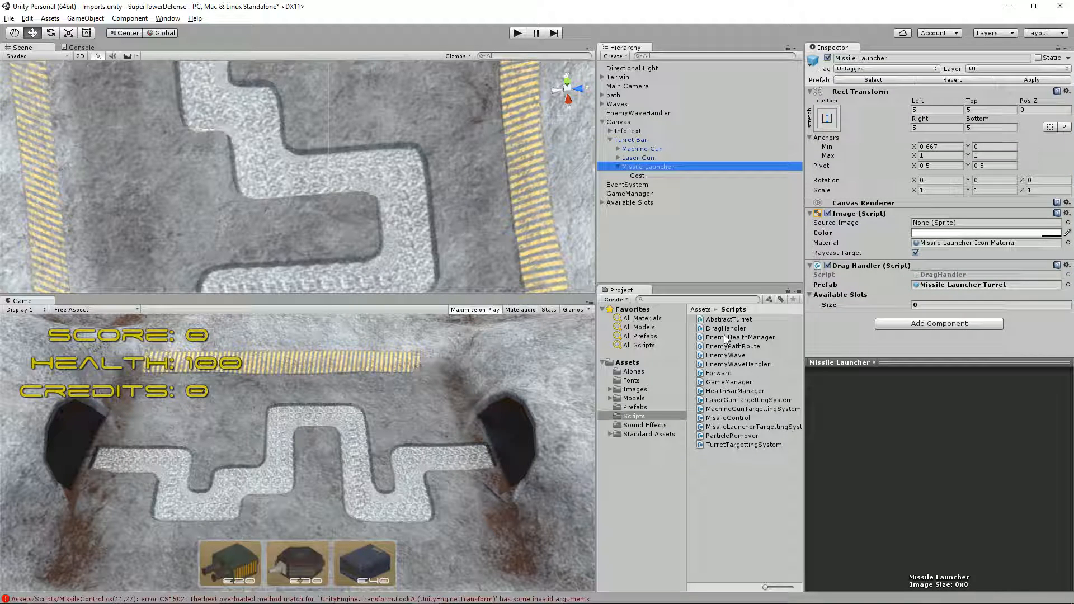
drag(723, 335, 650, 166)
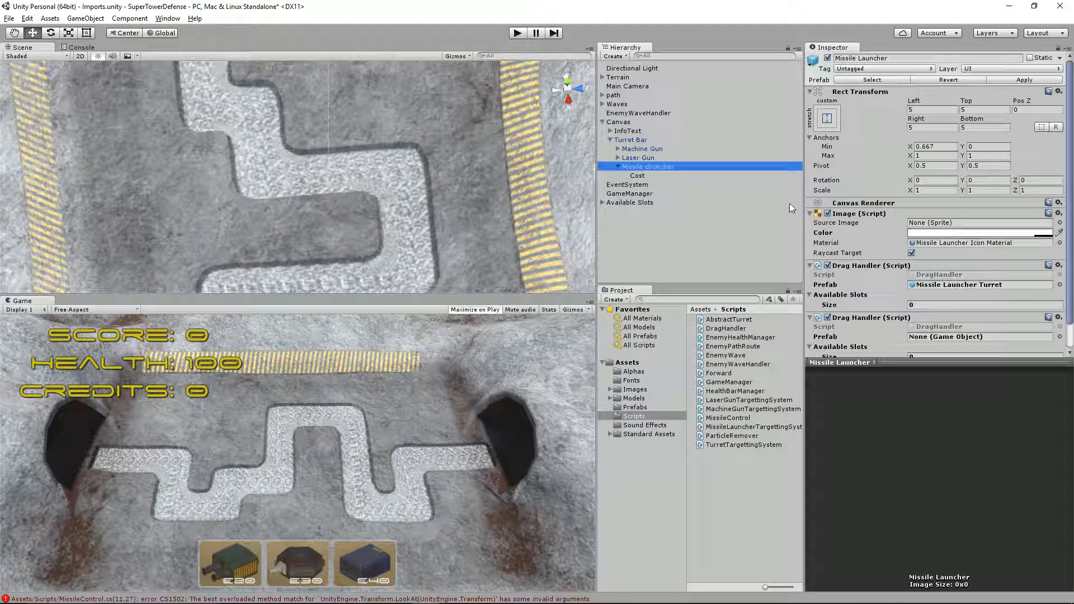
scroll(965, 292, down, 1)
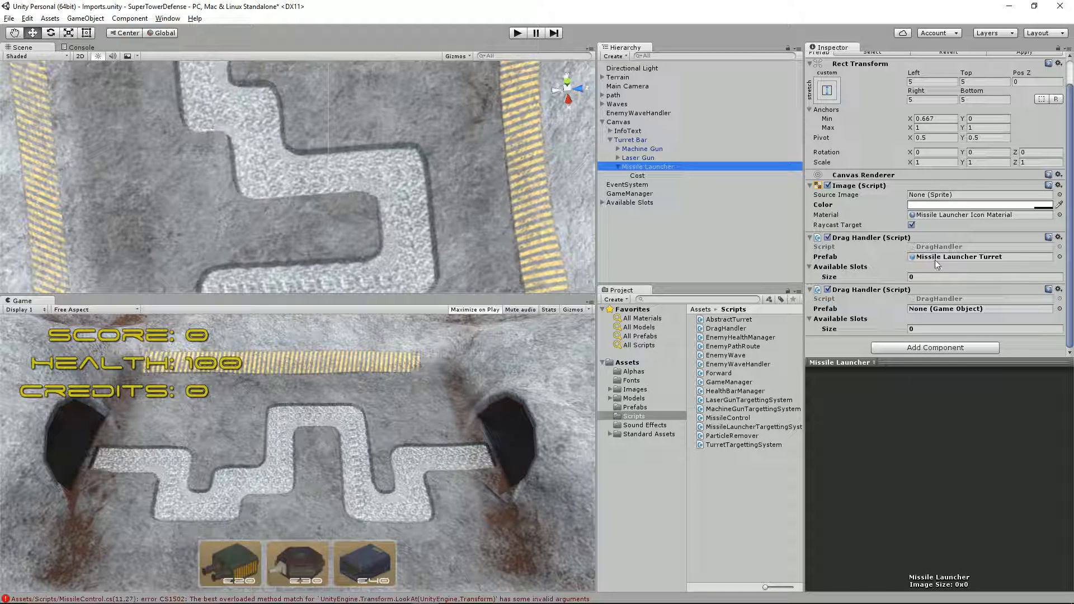
click(1058, 289)
click(1025, 317)
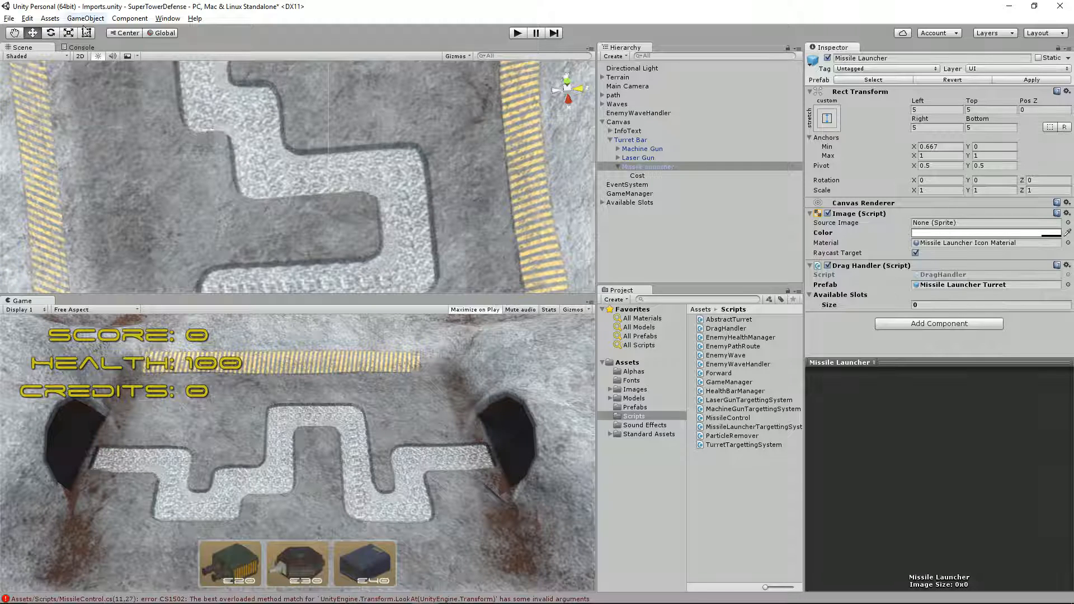
Step: Open the LookAt error's source from the console, comment out transform.LookAt (target); in MissileControl.cs, and save before returning to Unity
click(82, 47)
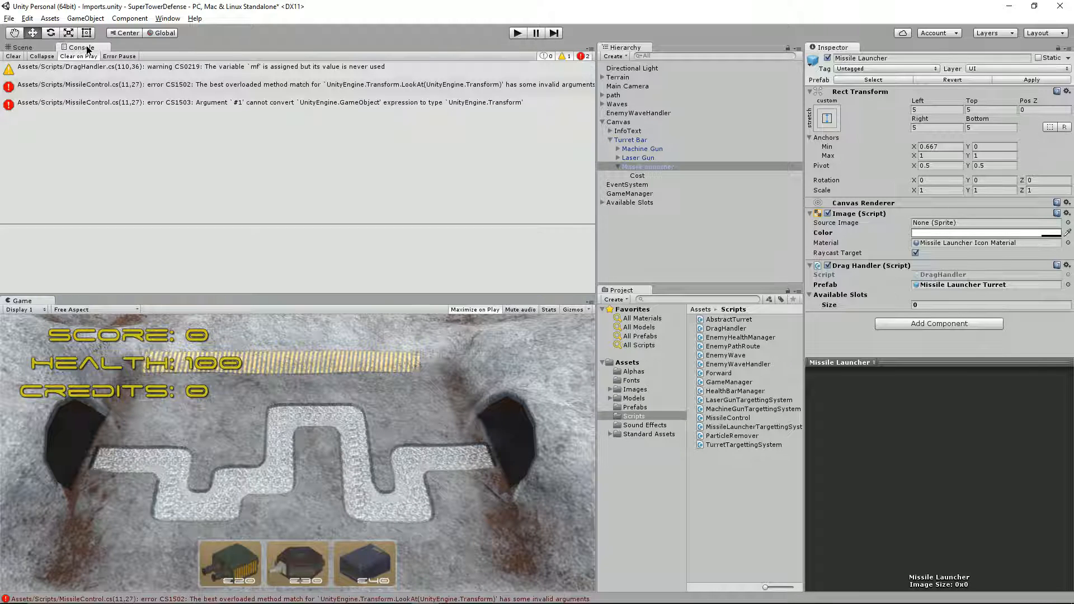
double_click(257, 86)
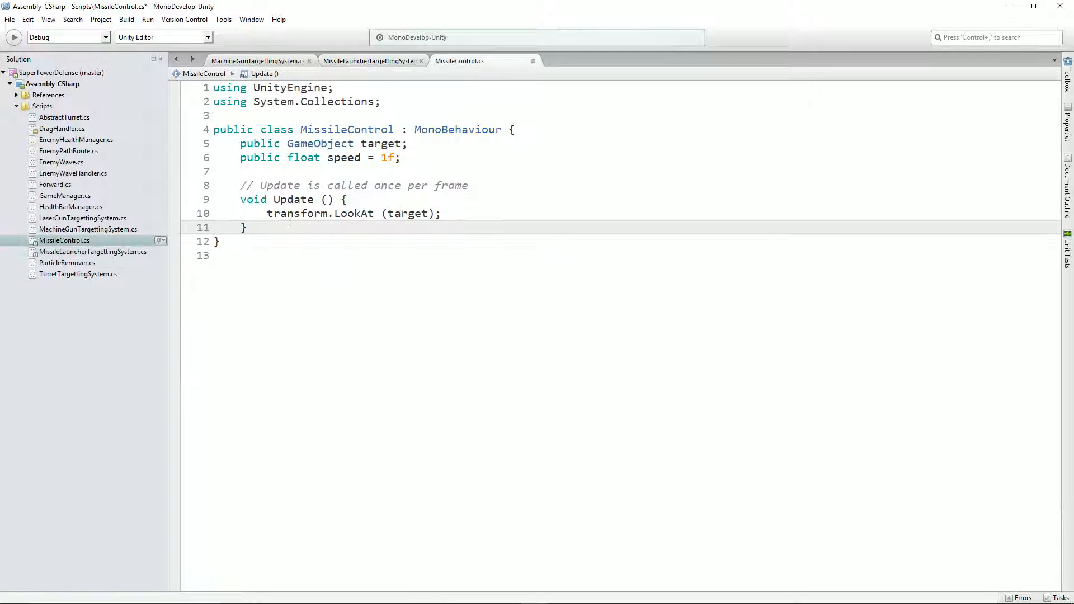
click(302, 215)
click(271, 220)
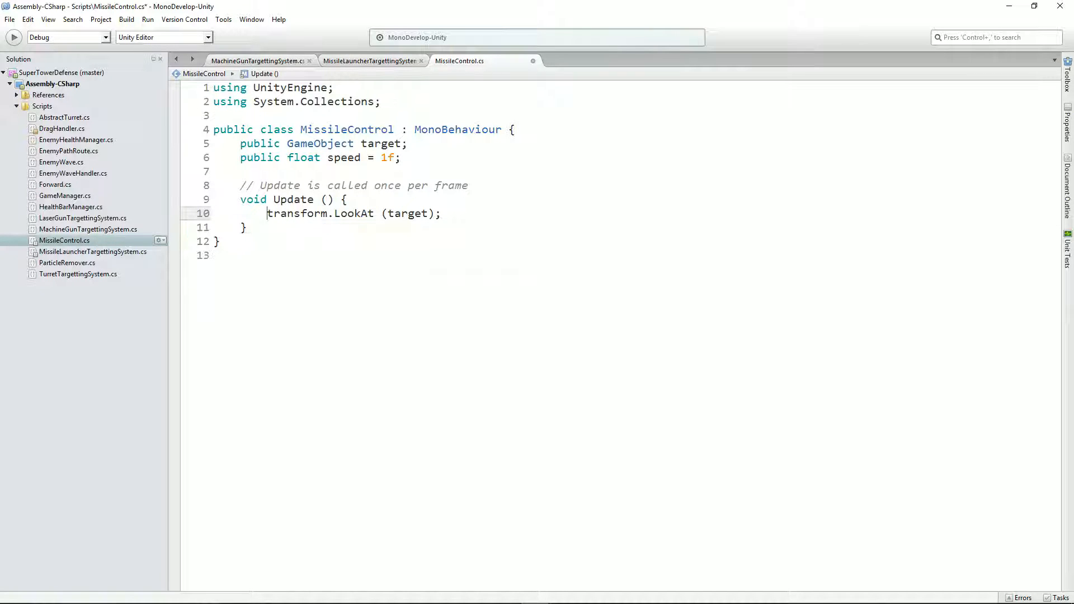
text(//)
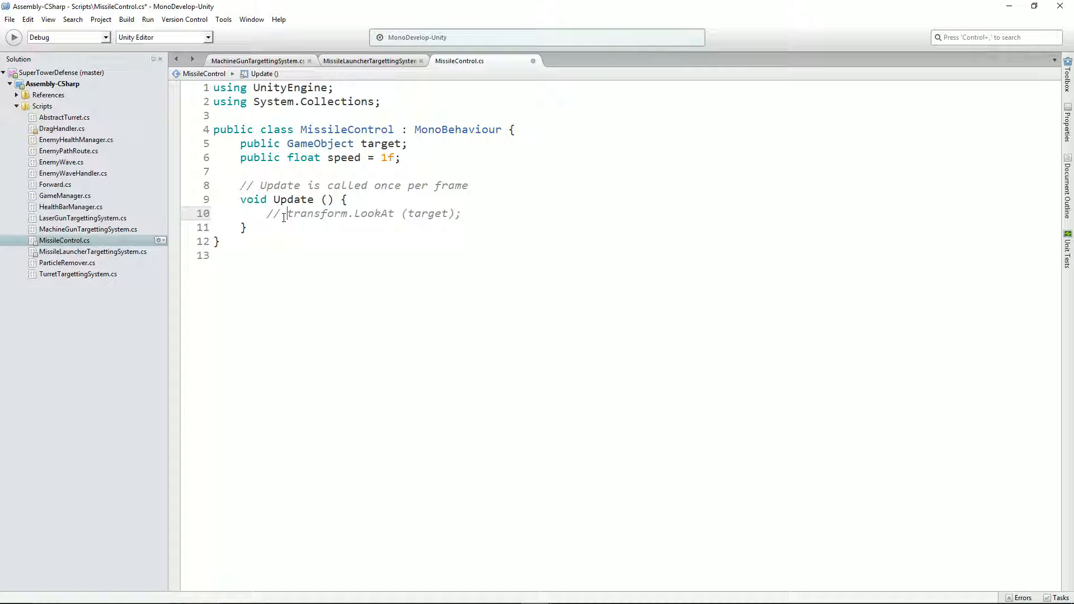
key(ctrl+s)
key(alt+Tab)
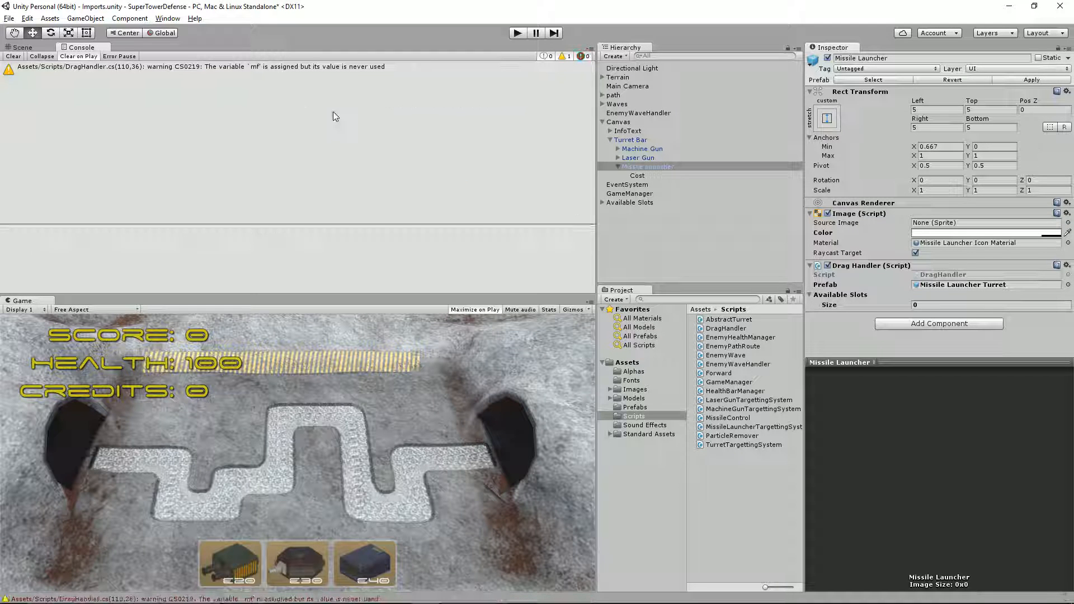
Step: Play-test the game by placing a missile launcher turret from the turret bar beside the path's upper bend, and stop the game
click(517, 33)
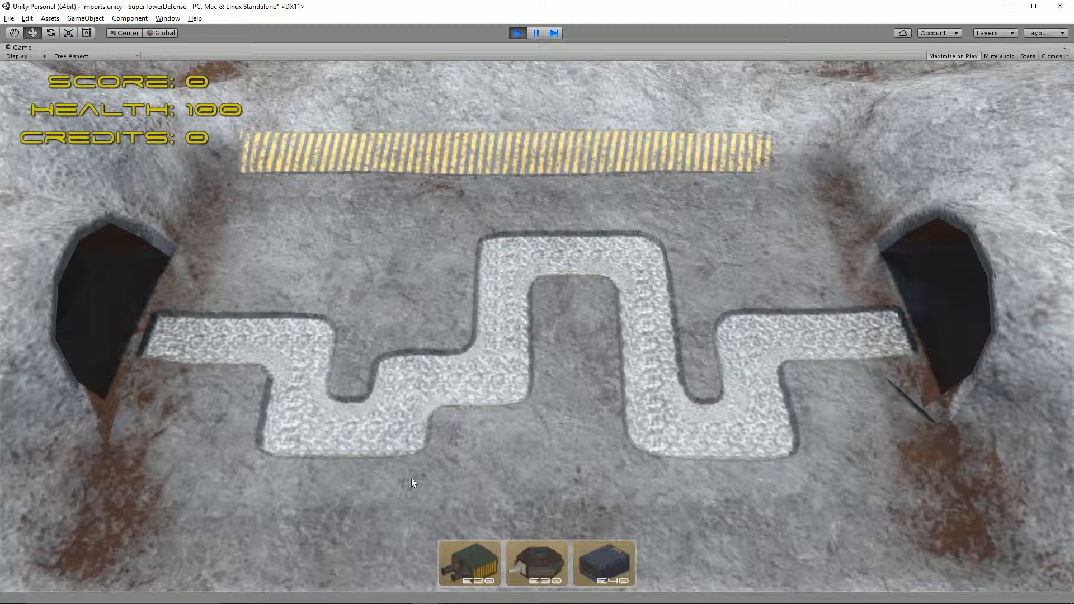
drag(604, 576, 557, 298)
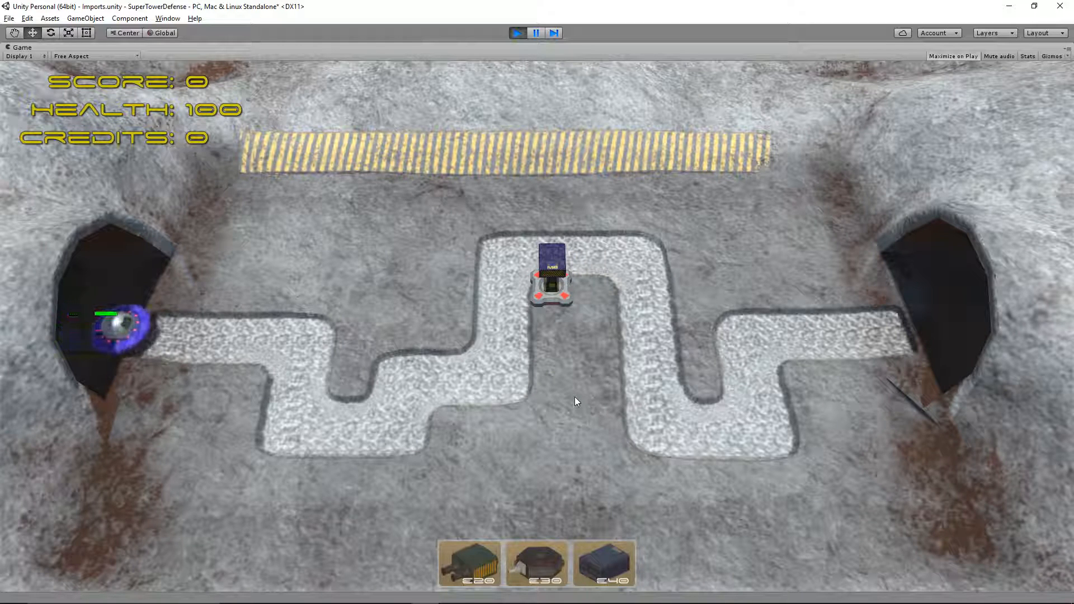
click(516, 33)
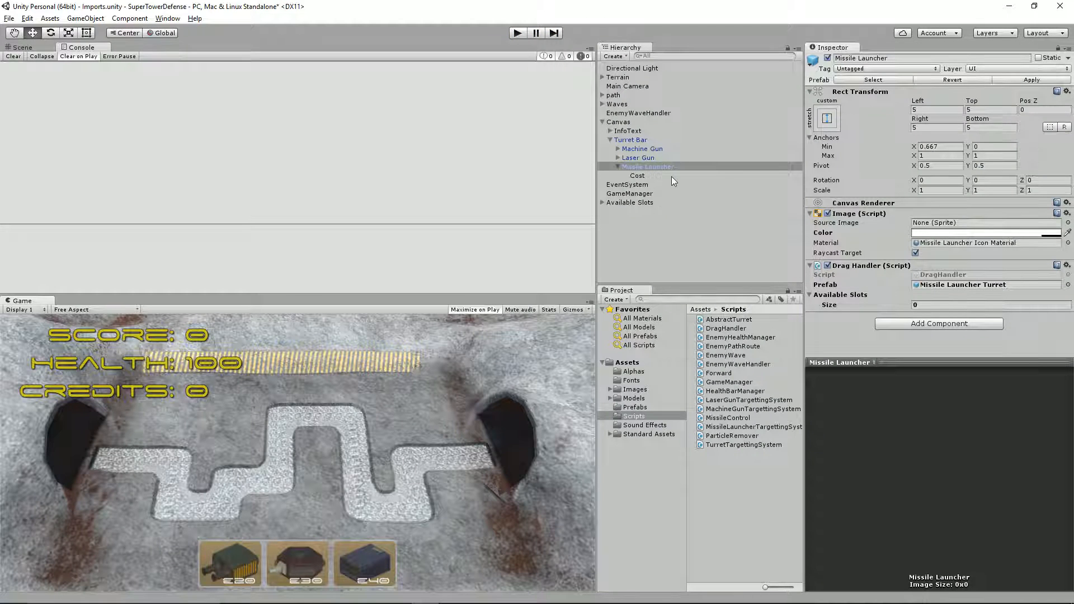
Step: Assign Slot 1, Slot 2 and Slot 3 to the Available Slots of the Turret Bar's Missile Launcher entry
click(616, 202)
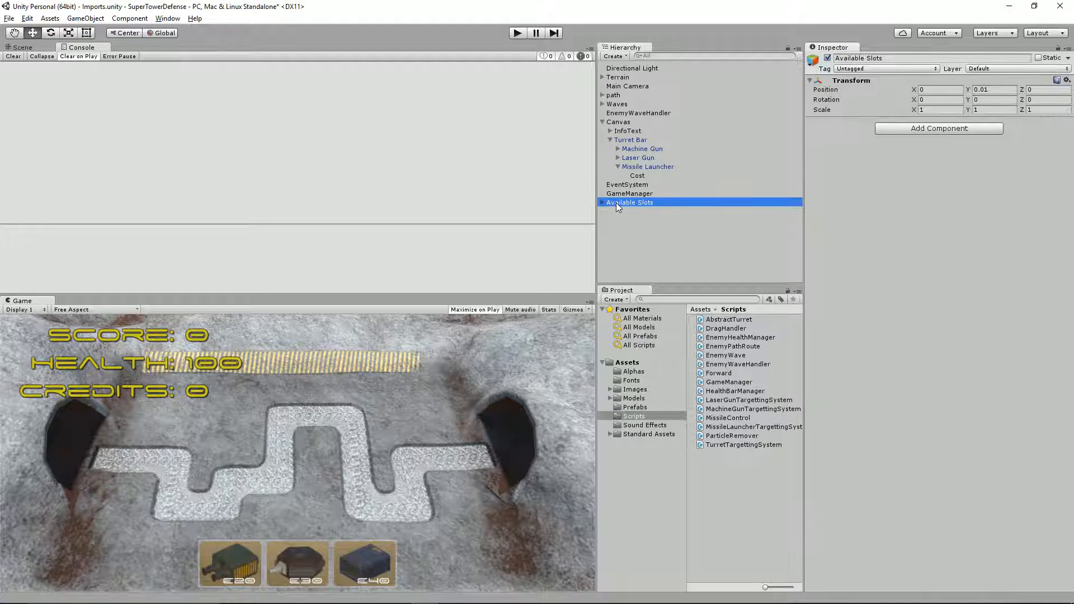
click(641, 167)
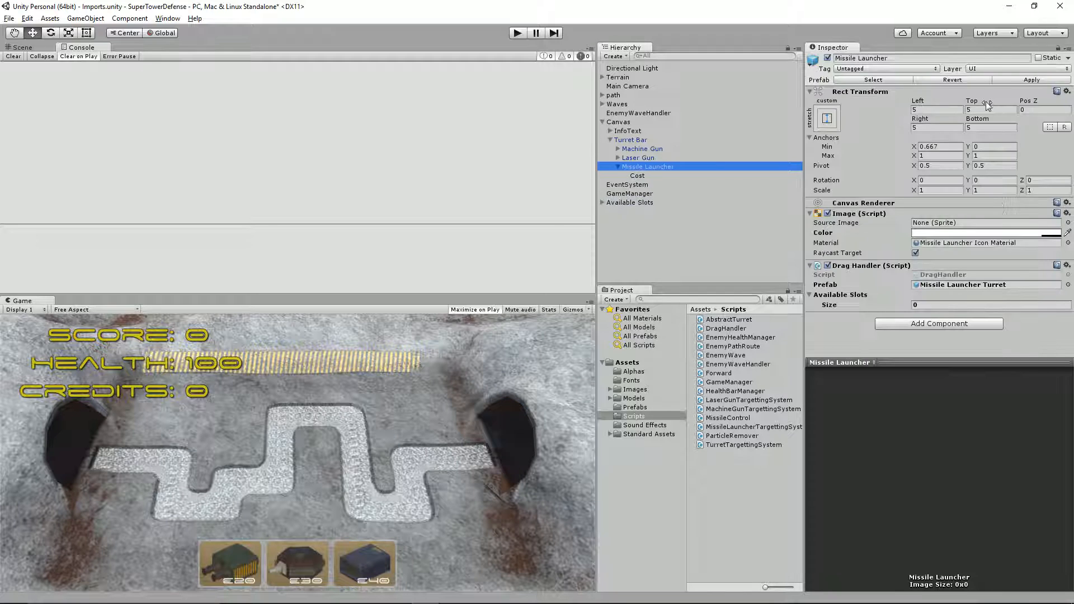
click(1056, 53)
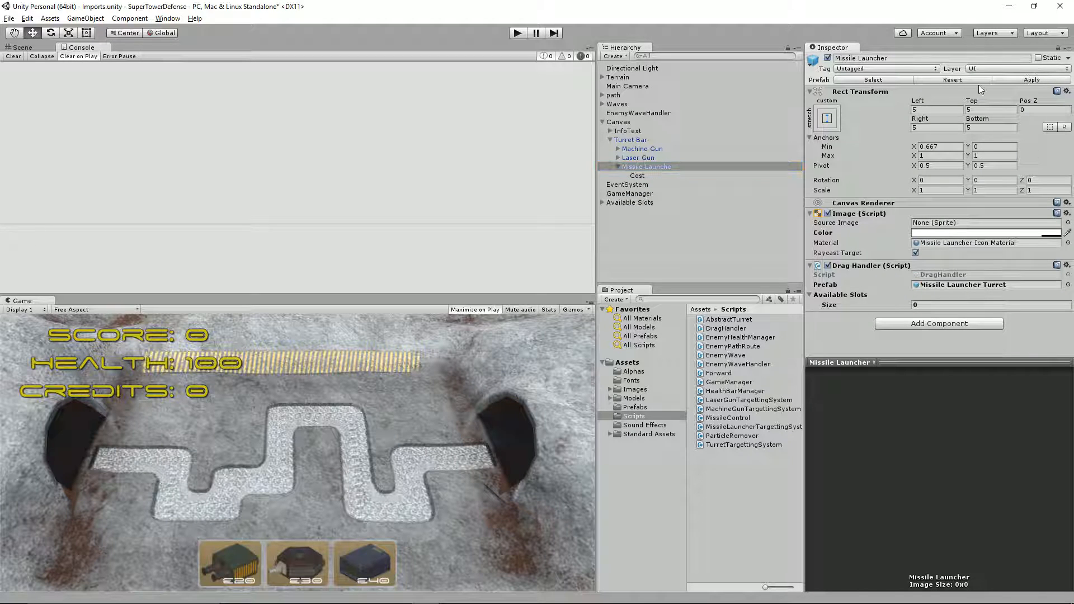
click(602, 202)
click(643, 211)
shift+click(639, 229)
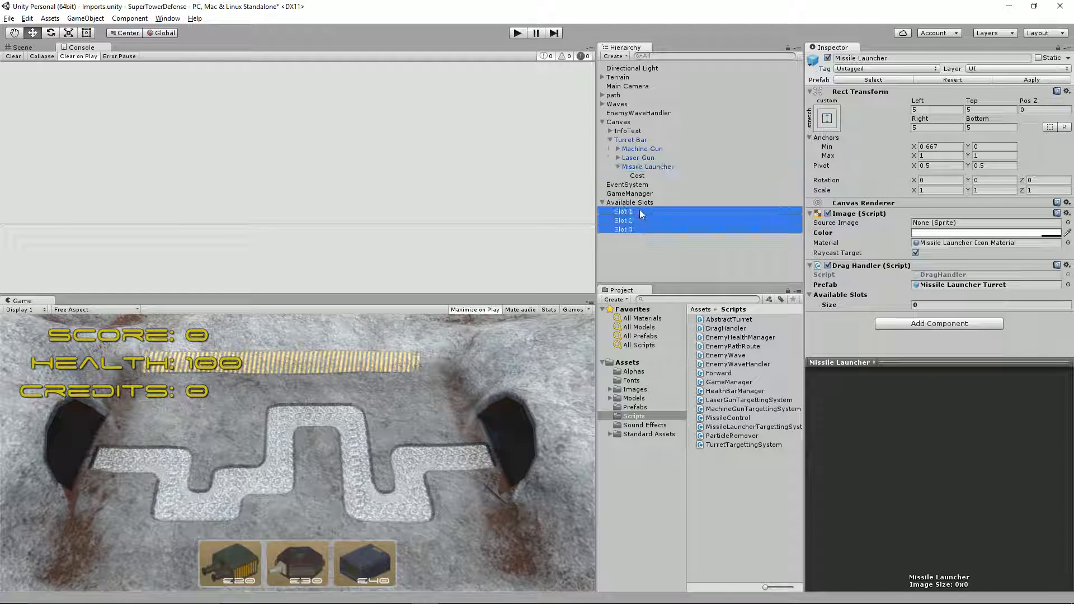
drag(641, 212, 830, 300)
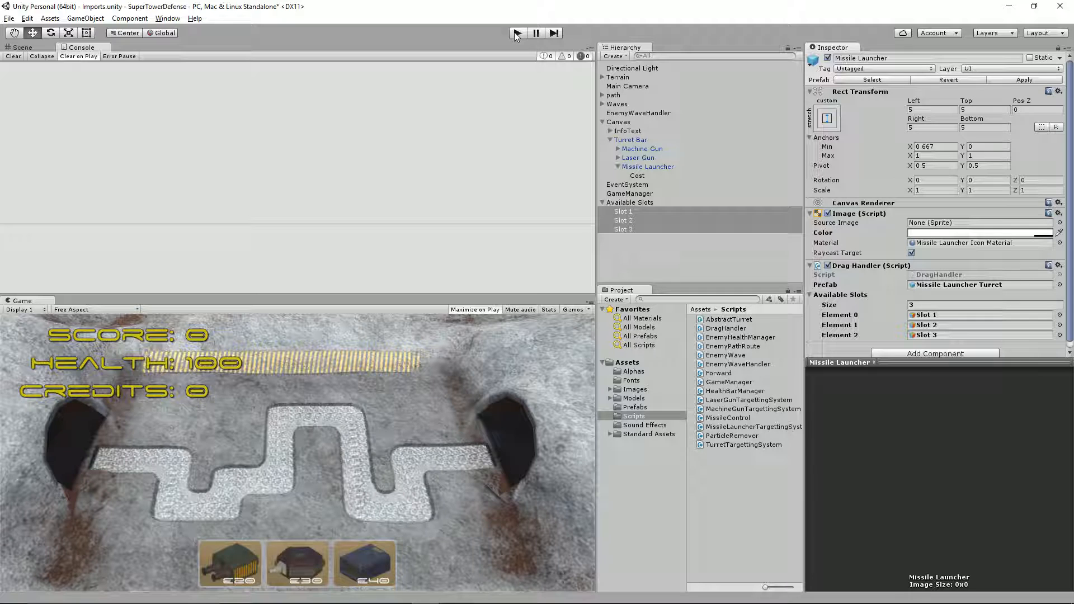
click(1058, 49)
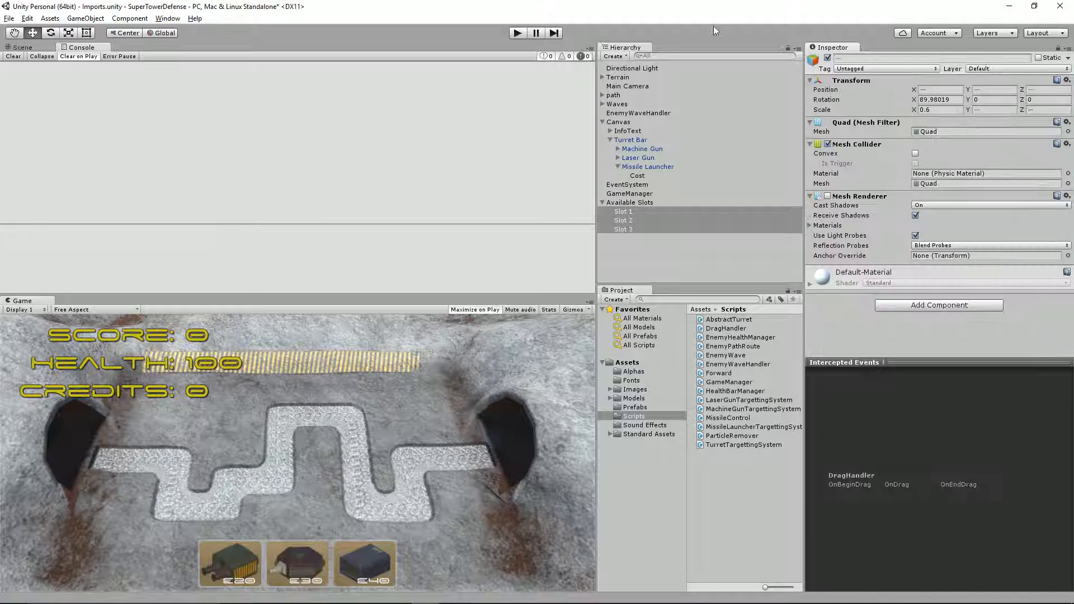
Step: Run the game, place a missile launcher turret inside the path's upper bend, and pause once enemies are passing it
click(515, 34)
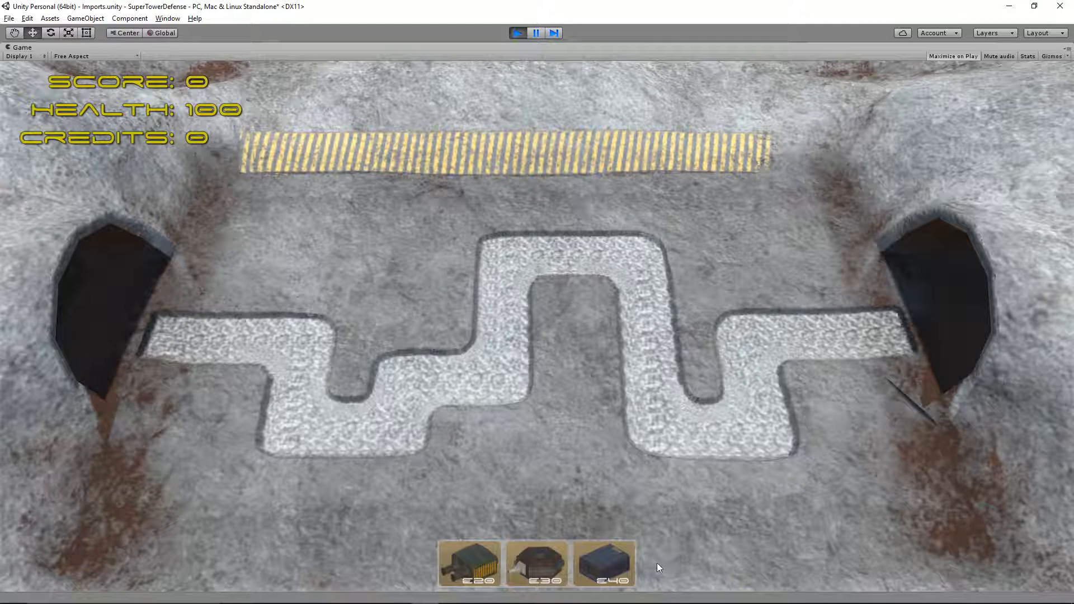
drag(615, 562, 559, 294)
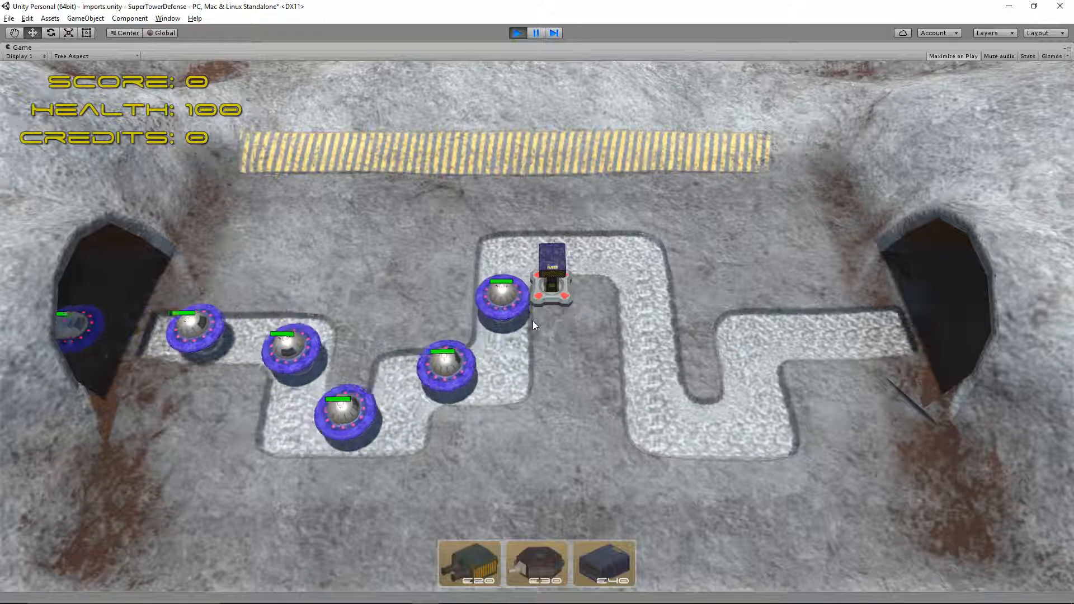
click(536, 32)
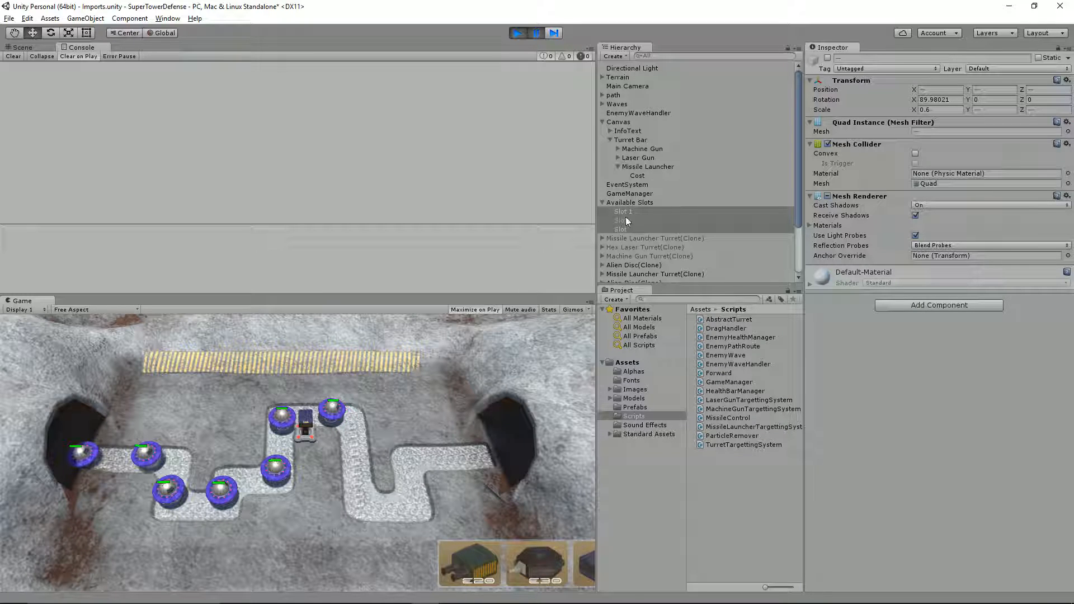
Step: Try a trigger Sphere Collider with radius 4 on the placed turret's missile launcher part and check its range in the scene
click(646, 273)
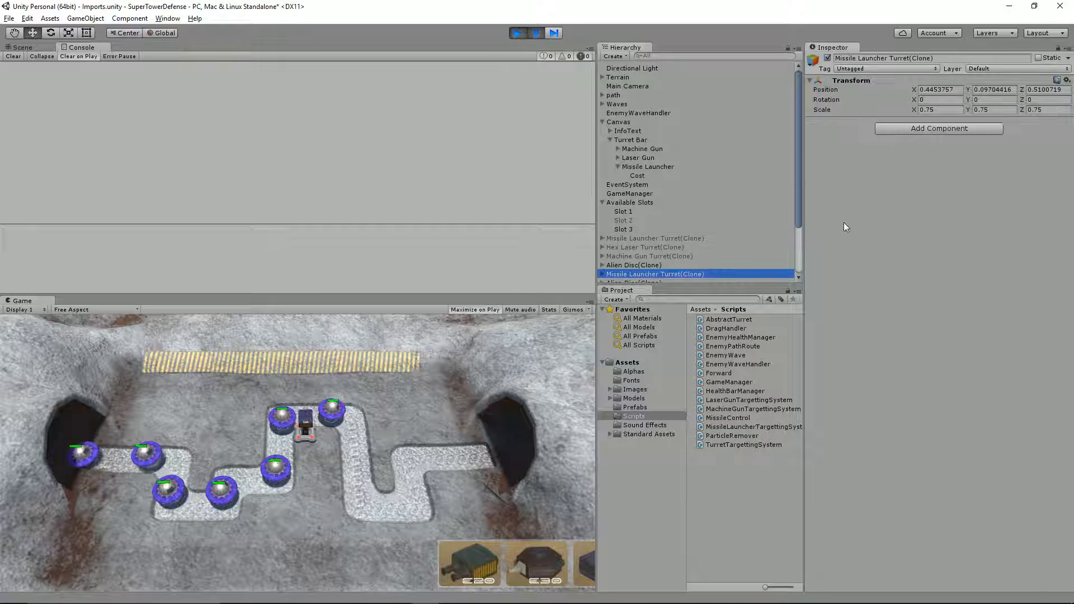
scroll(652, 242, down, 3)
click(603, 207)
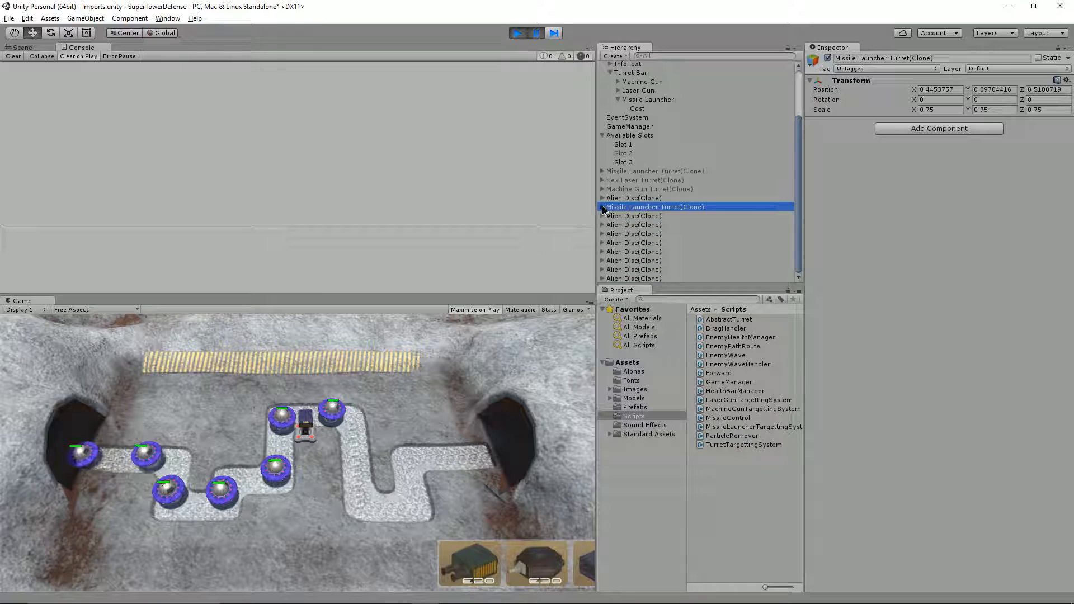
click(640, 233)
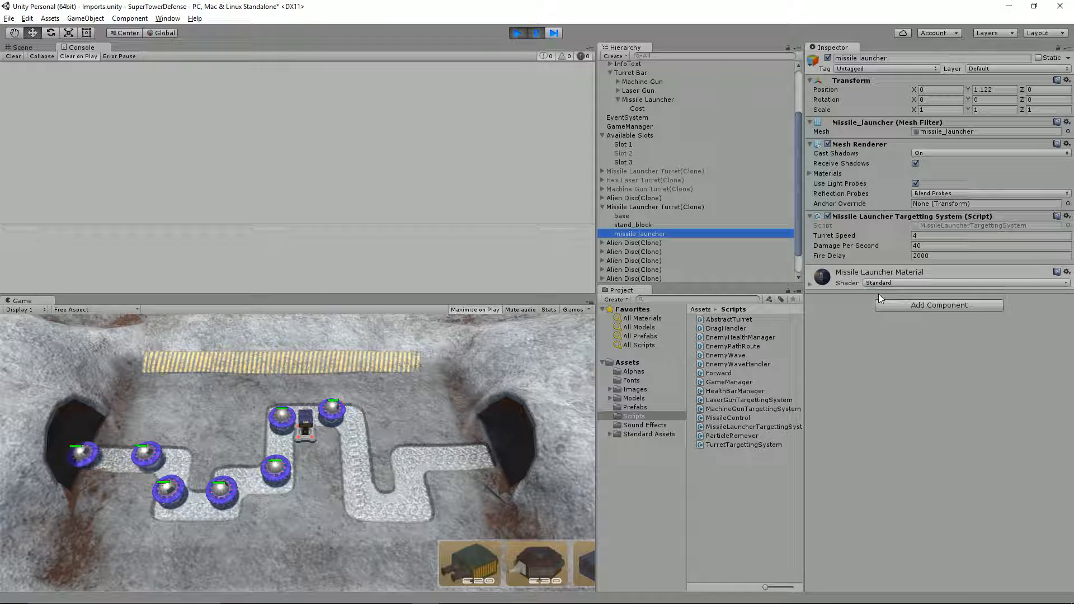
click(909, 307)
text(collider)
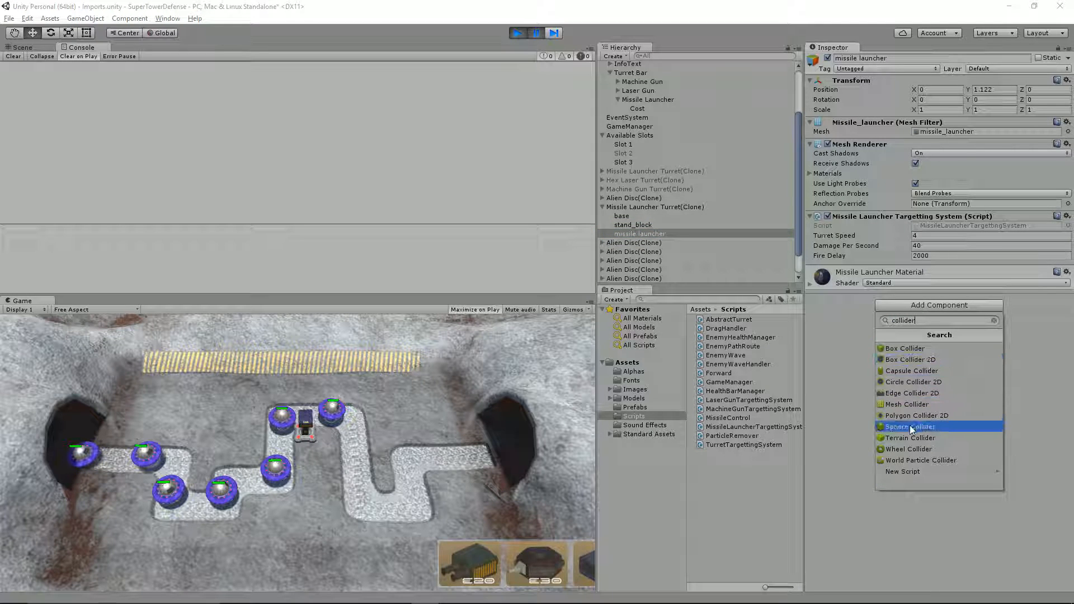
click(909, 426)
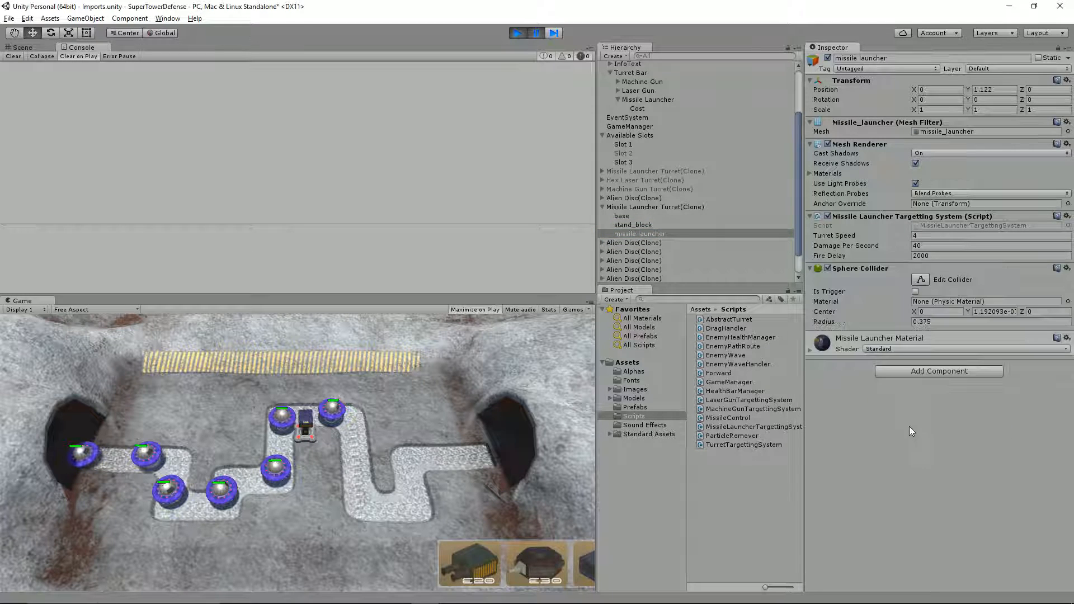
click(916, 291)
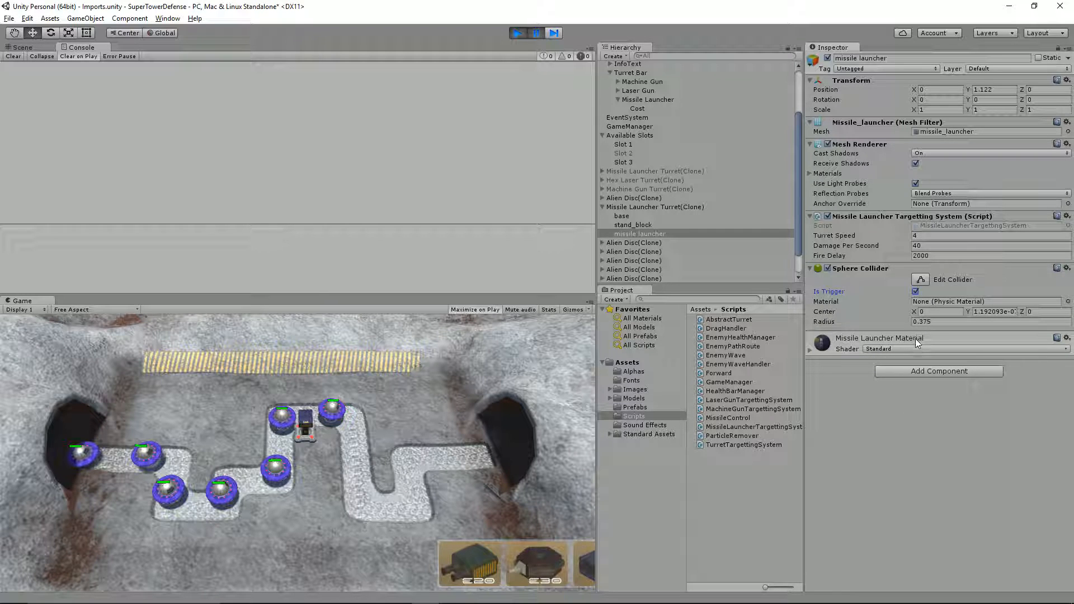
click(934, 322)
text(4)
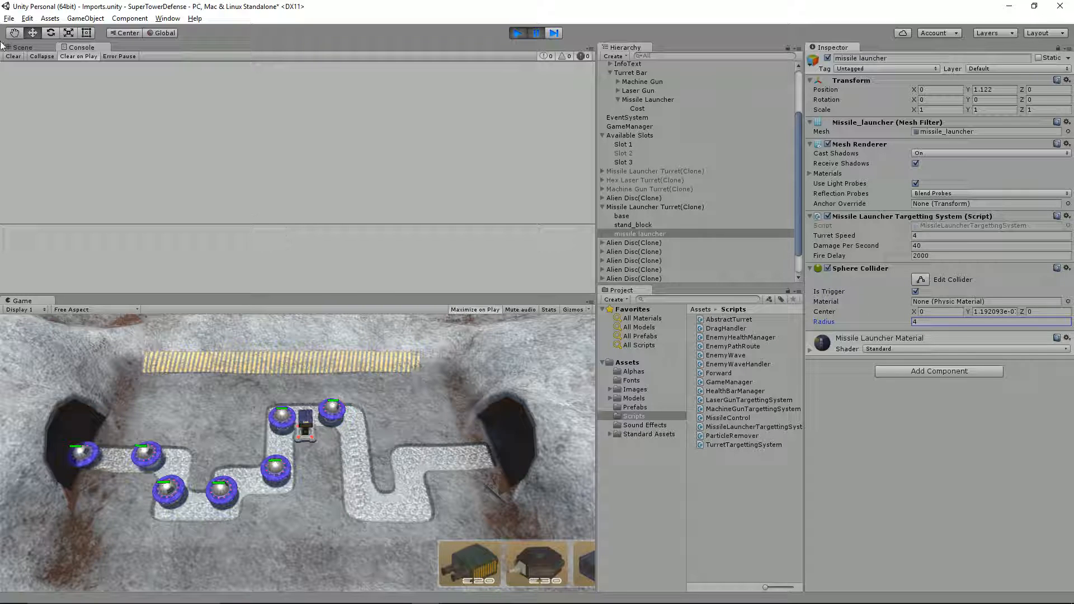
click(21, 47)
scroll(323, 174, down, 4)
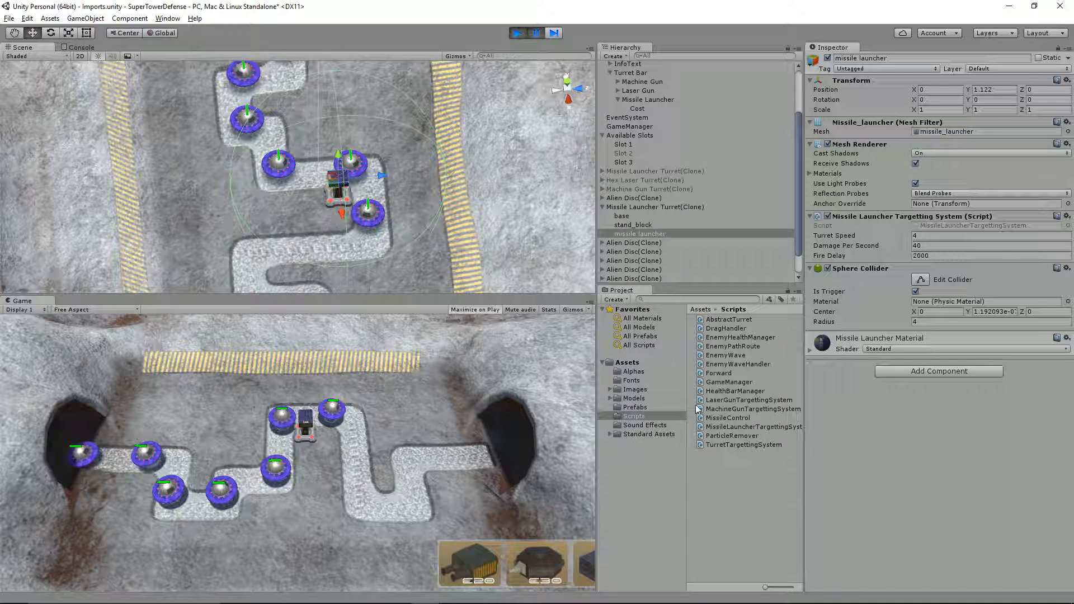
Step: Compare the components of the Machine Gun Turret prefab's machine_gun part with the placed turret's missile launcher part, and stop the game
click(635, 407)
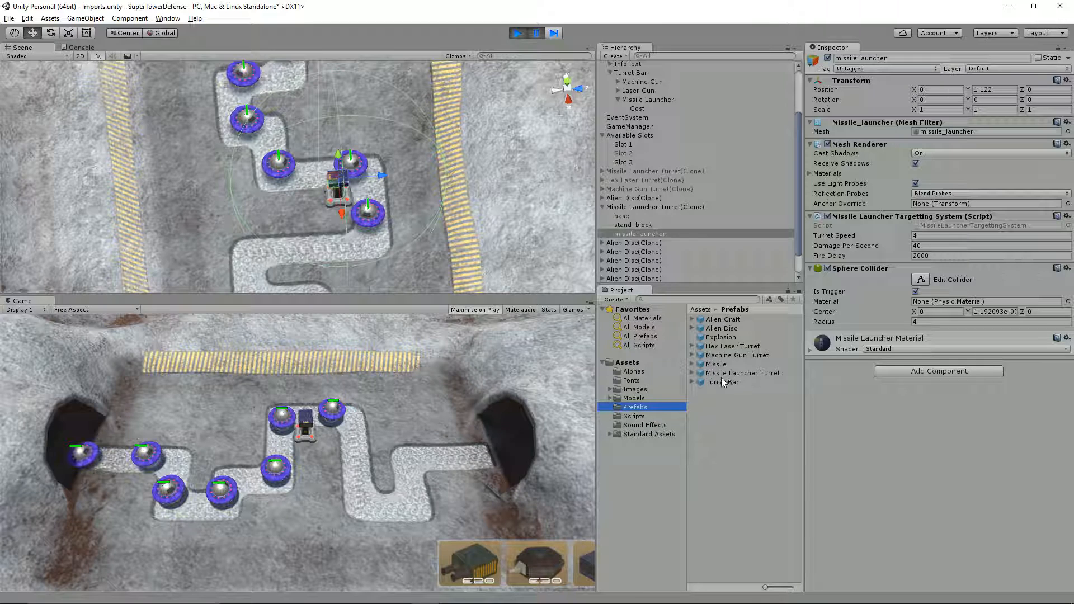
click(723, 354)
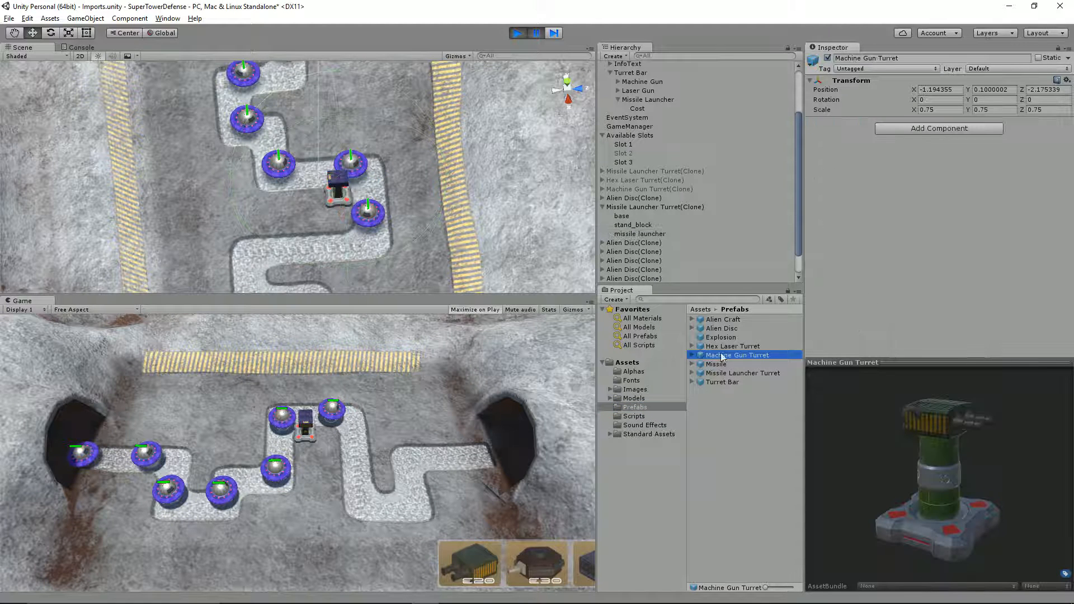
click(693, 355)
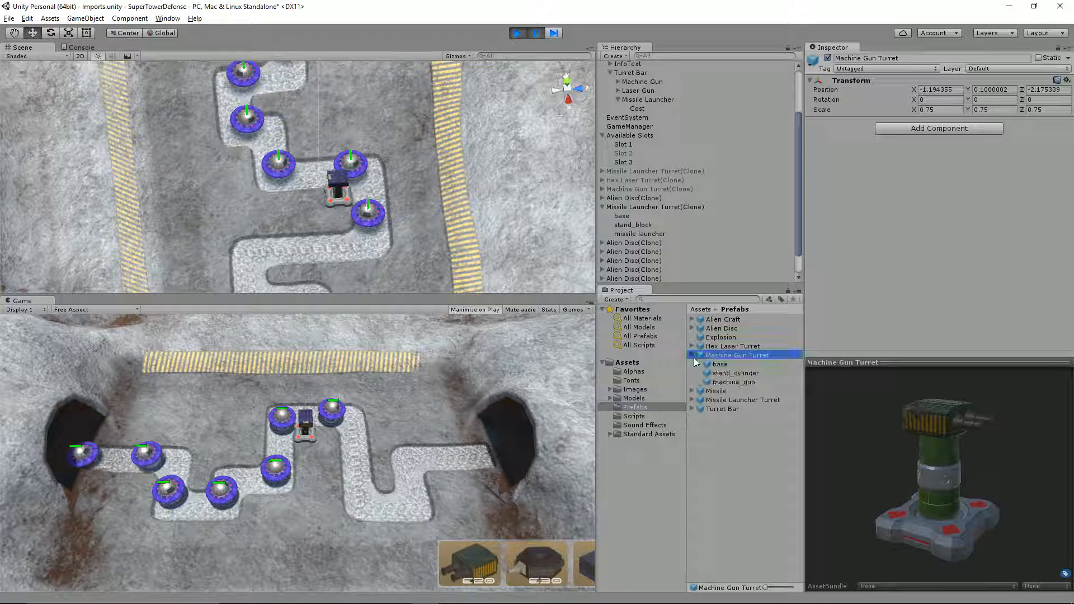
click(721, 373)
click(724, 382)
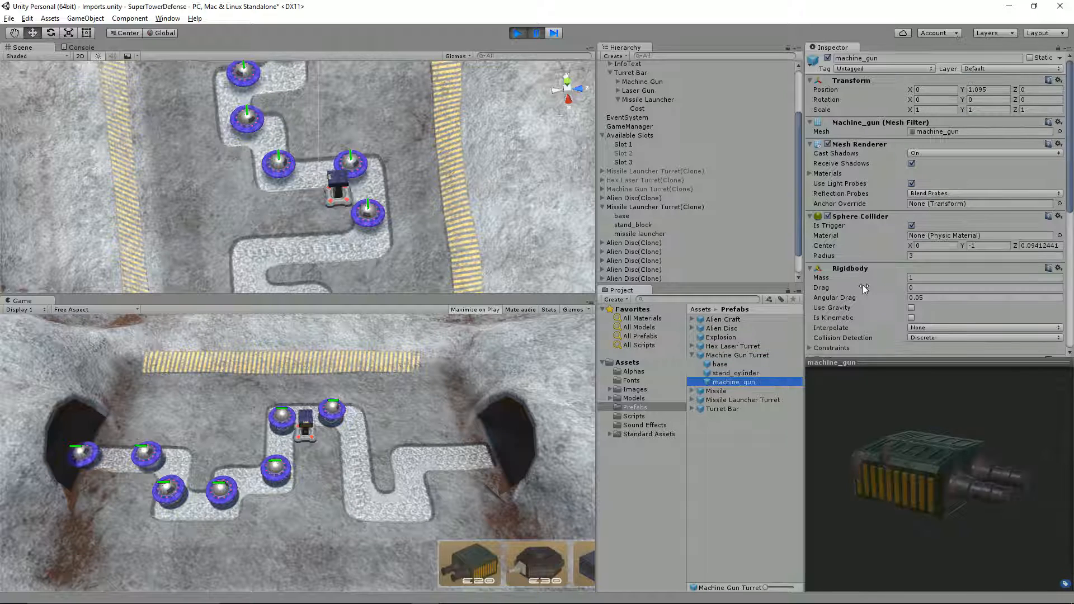
click(724, 399)
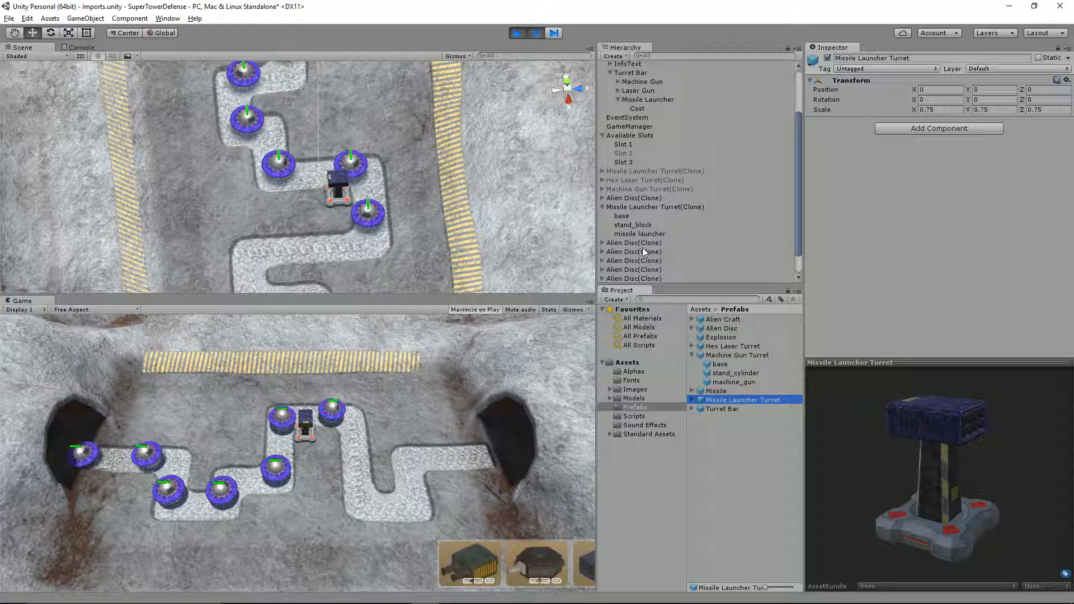
click(635, 205)
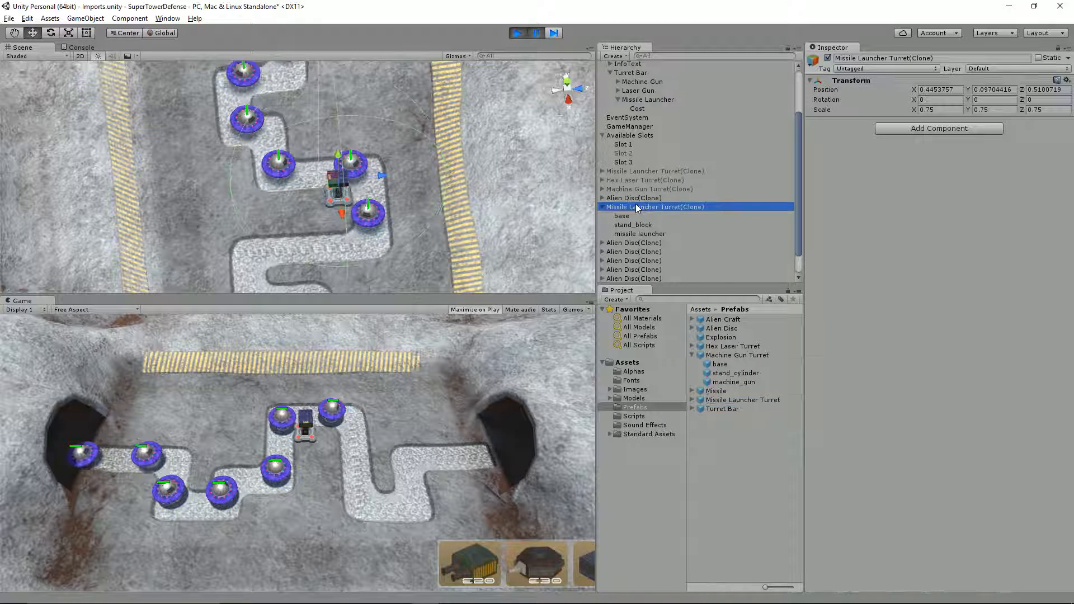
click(663, 231)
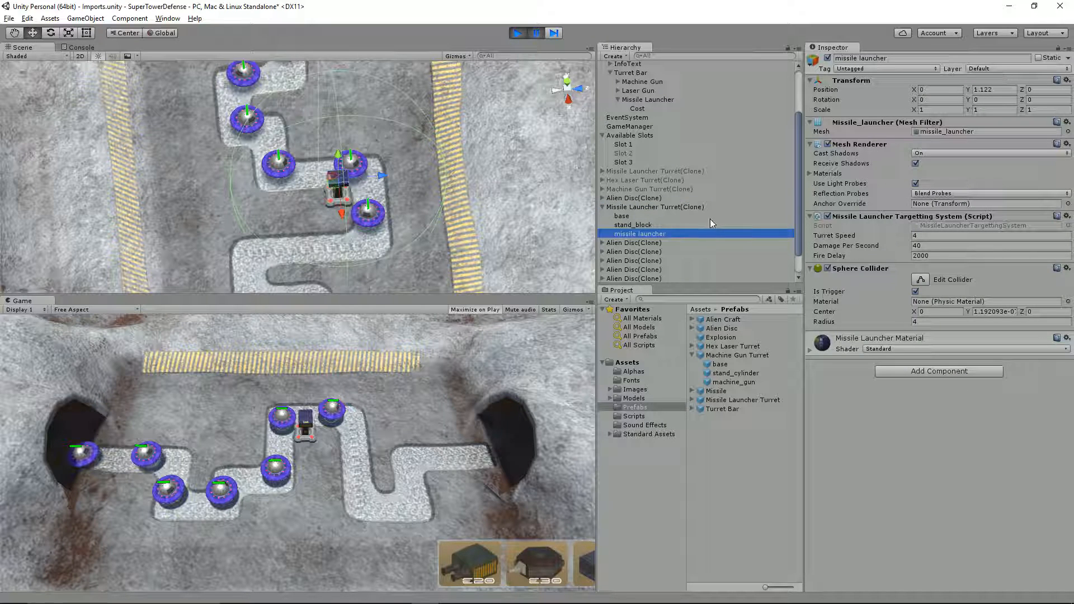
click(520, 33)
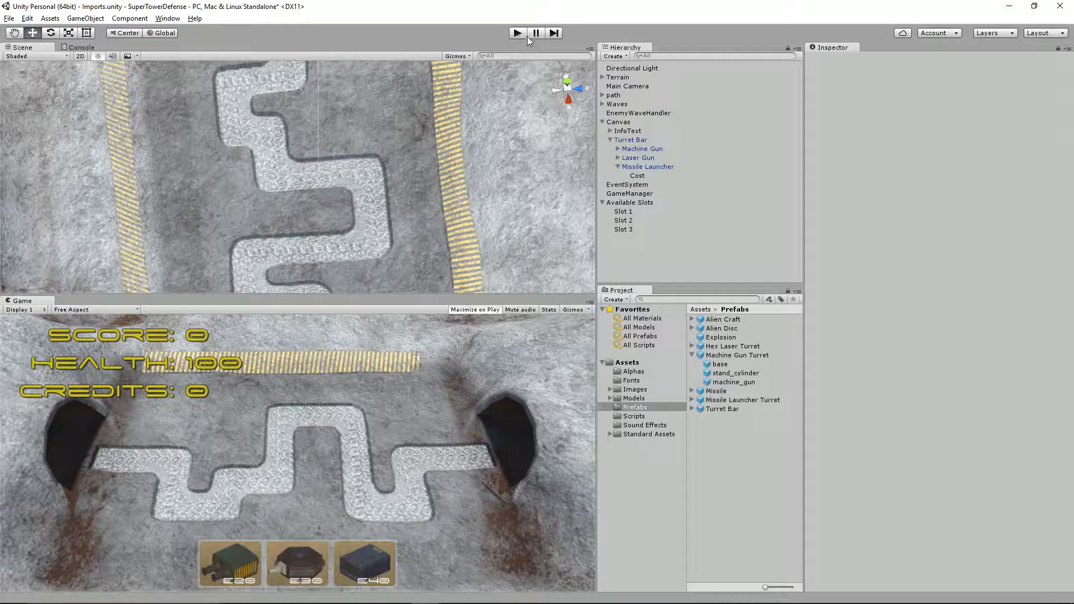
Step: Add a Sphere Collider with radius 4 to the missile launcher part of the Missile Launcher Turret prefab
click(725, 401)
click(692, 400)
click(727, 427)
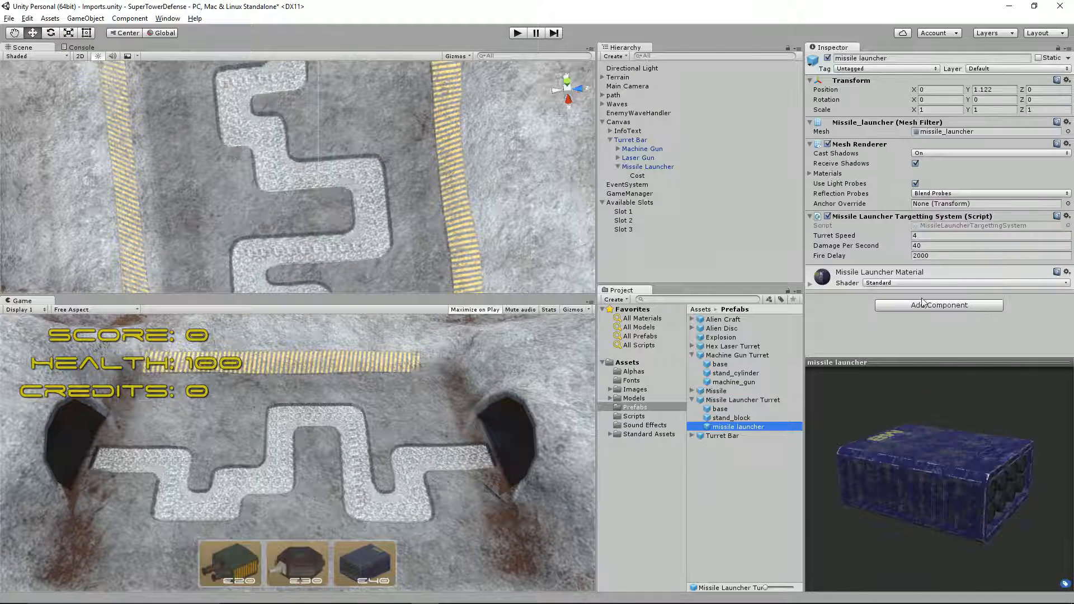
click(924, 306)
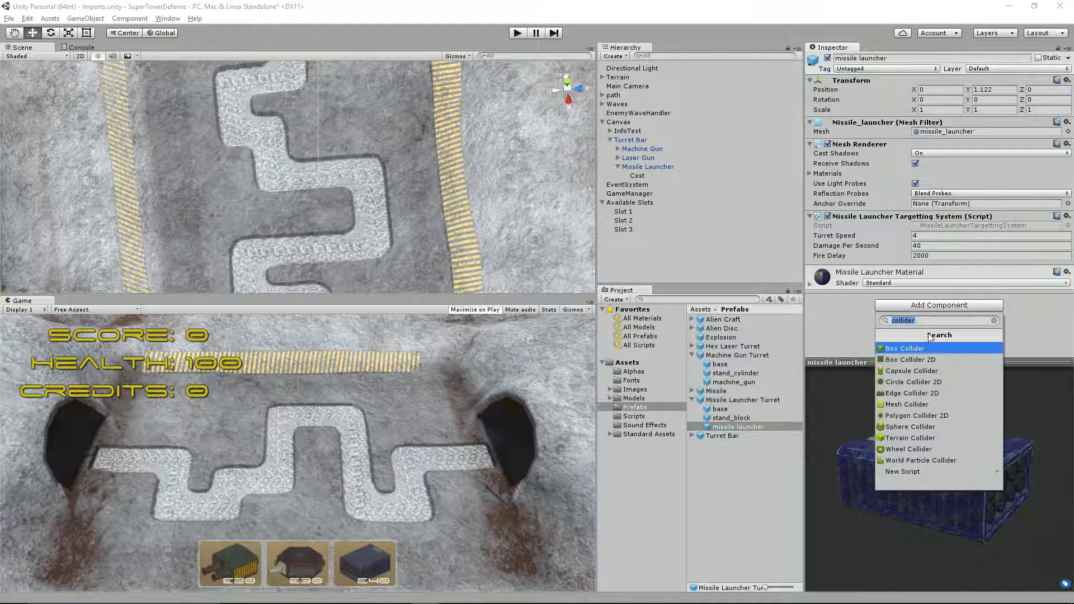
click(895, 426)
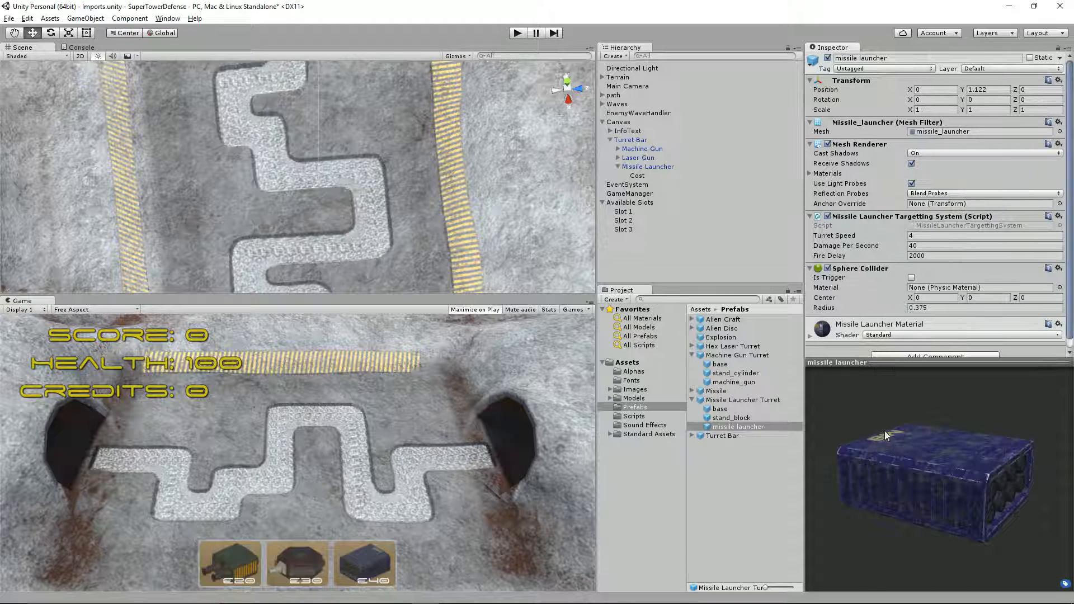
click(946, 307)
text(4)
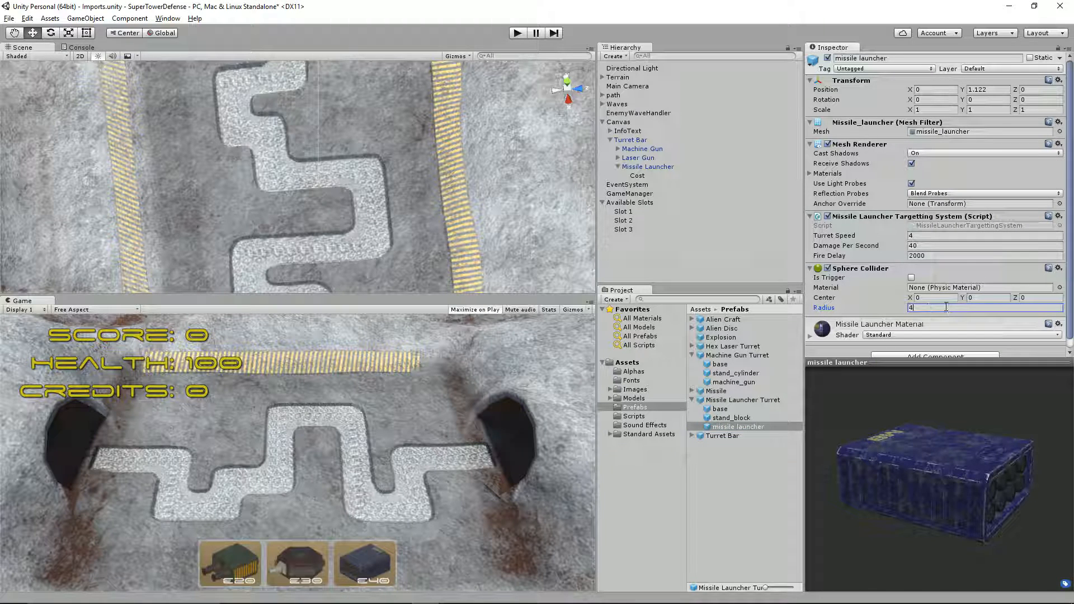
Step: Add a Rigidbody with gravity disabled to the missile launcher part of the Missile Launcher Turret prefab
scroll(942, 309, down, 1)
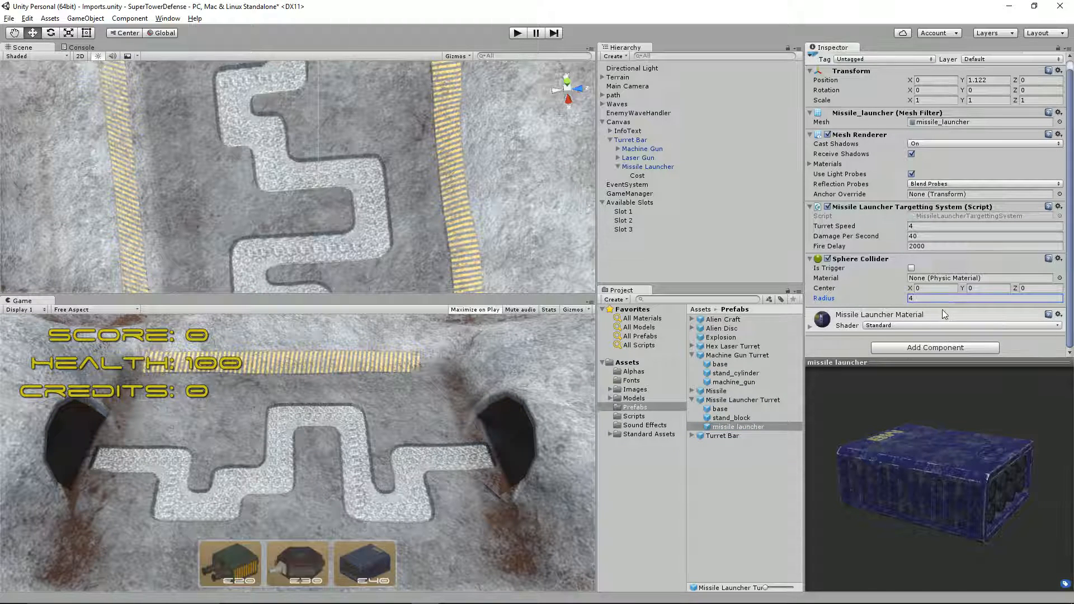
click(922, 347)
text(e)
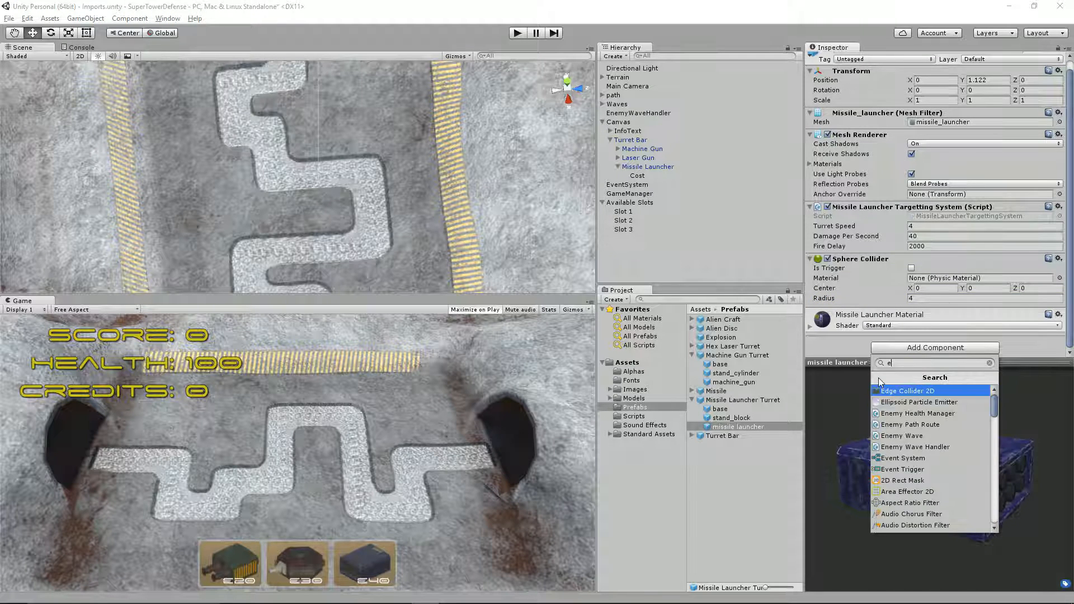
key(BackSpace)
text(rigi)
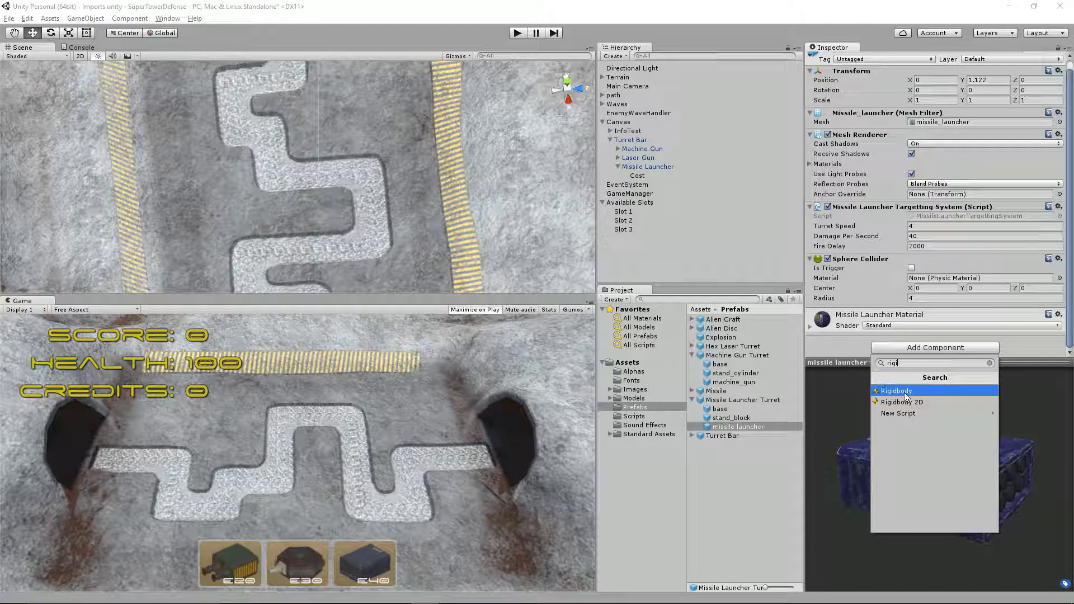
click(901, 391)
scroll(911, 336, down, 3)
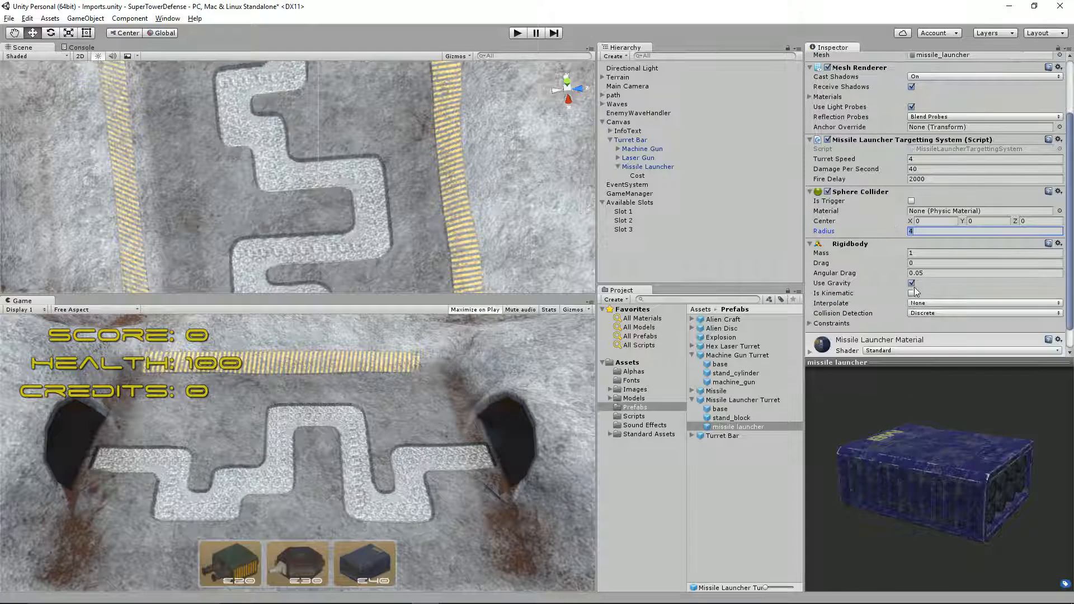
click(912, 283)
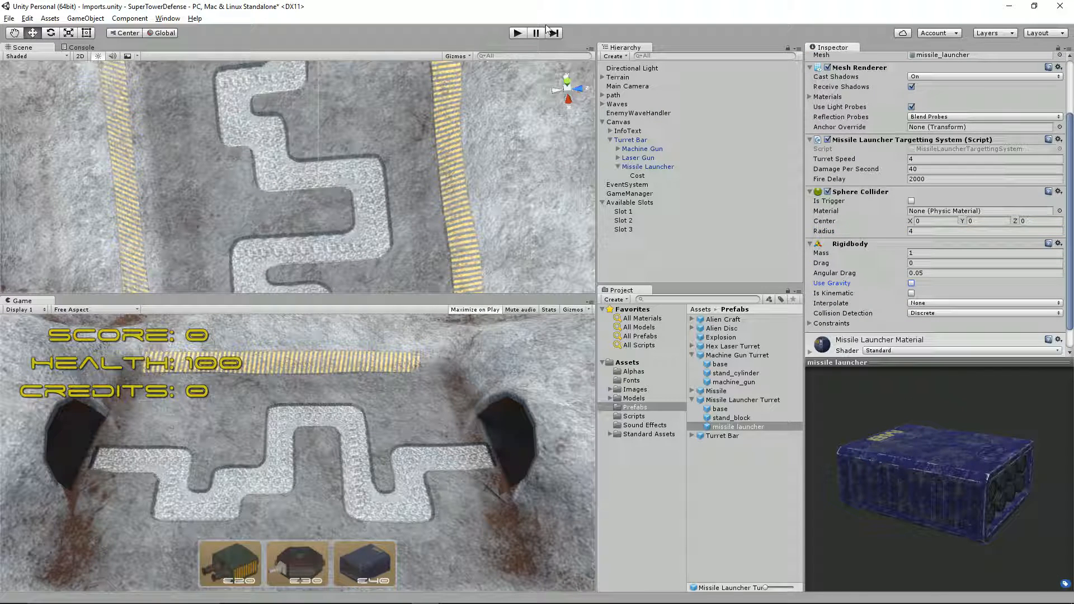
Step: Run the game, place a missile launcher turret inside the path's upper bend to test it, and stop the game
click(517, 33)
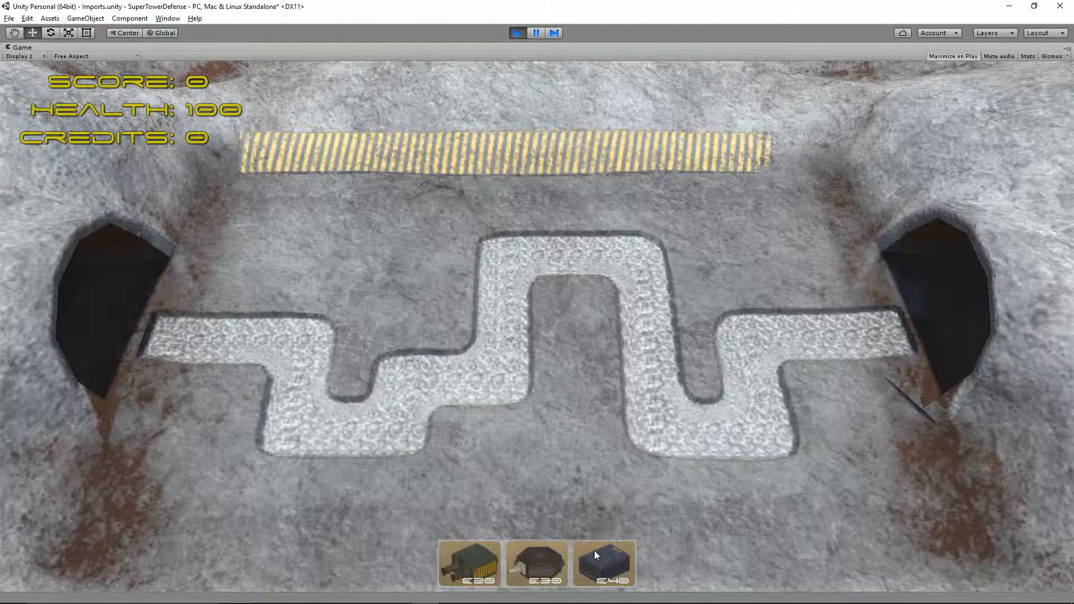
click(594, 551)
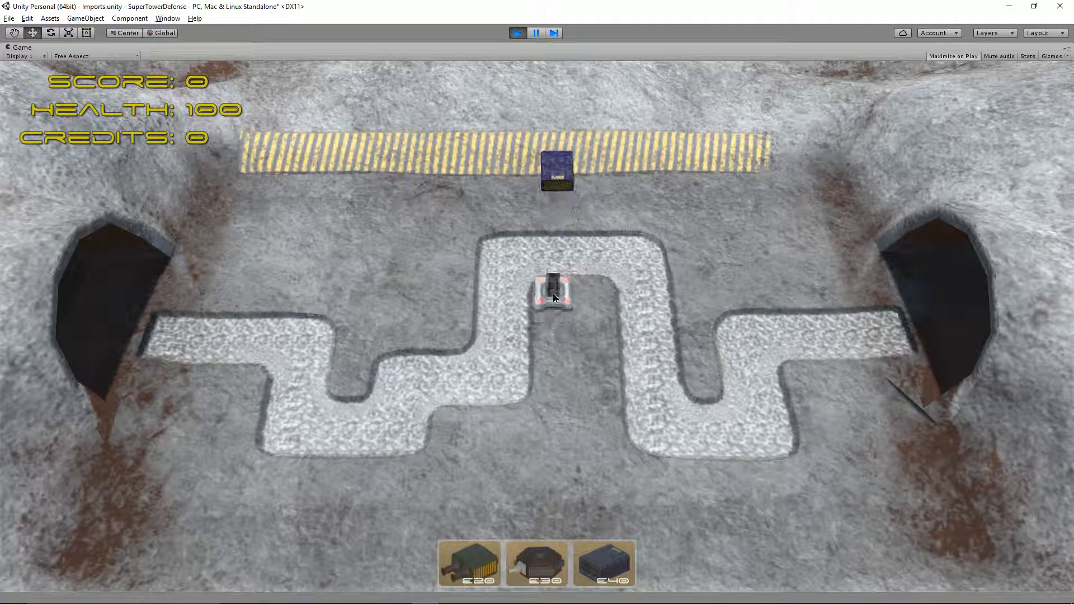
click(516, 34)
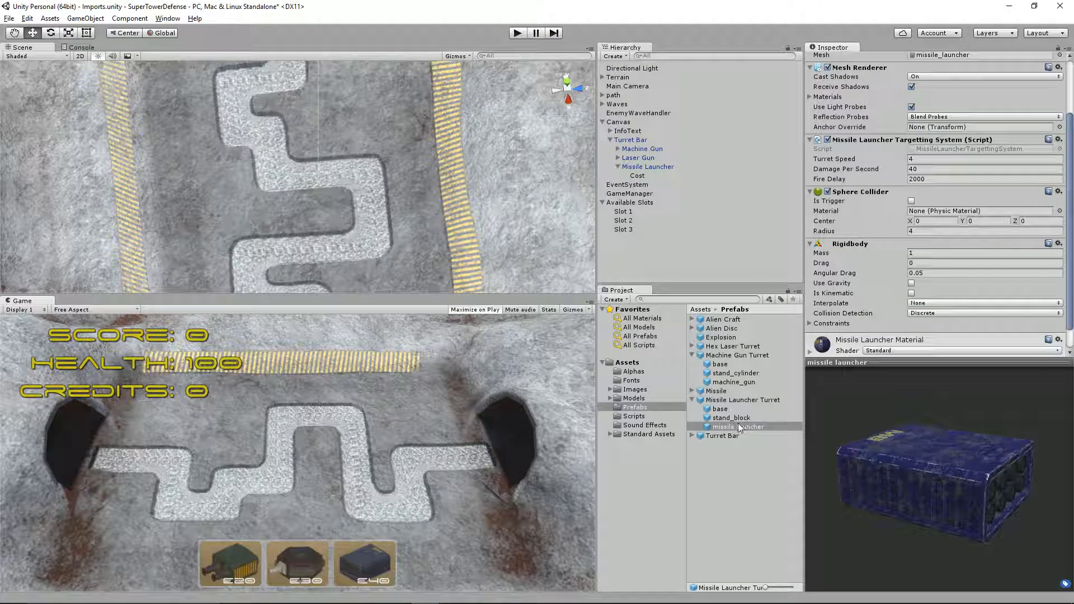
Step: Place an instance of the Missile Launcher Turret prefab in the scene
scroll(921, 265, up, 3)
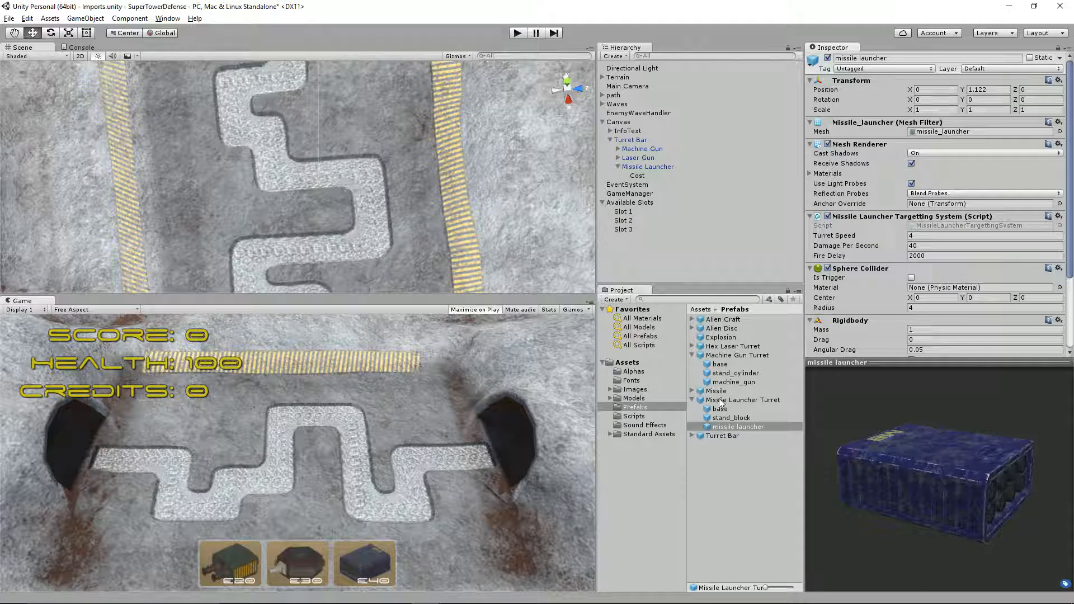
drag(720, 400, 377, 172)
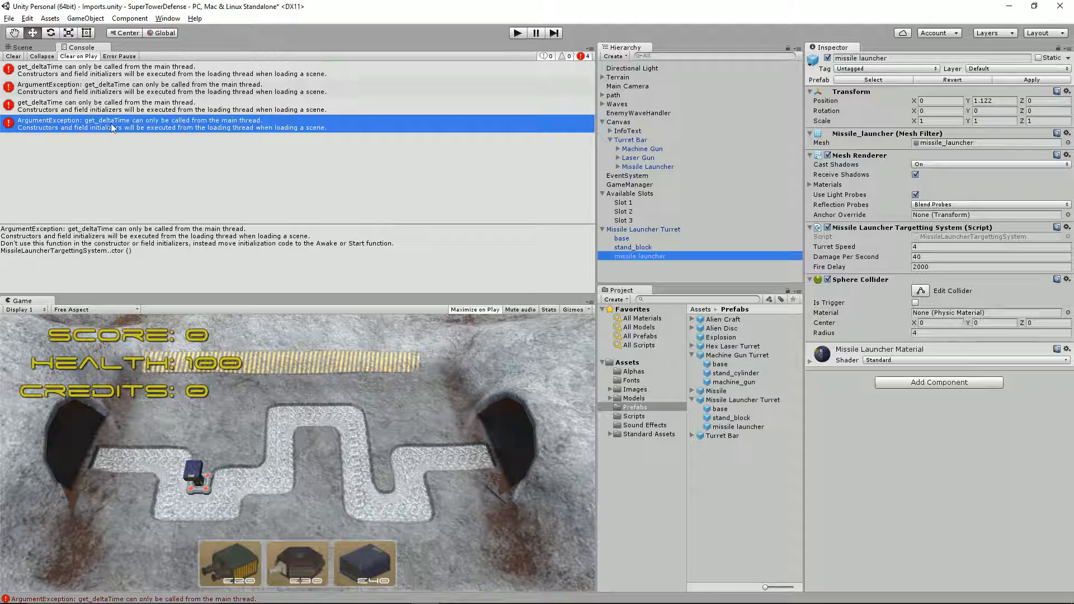
Step: Switch to MonoDevelop and remove the Time.deltaTime initializer from the lastFired field in MissileLauncherTargettingSystem.cs, leaving "float lastFired;"
key(alt+Tab)
key(alt+Tab)
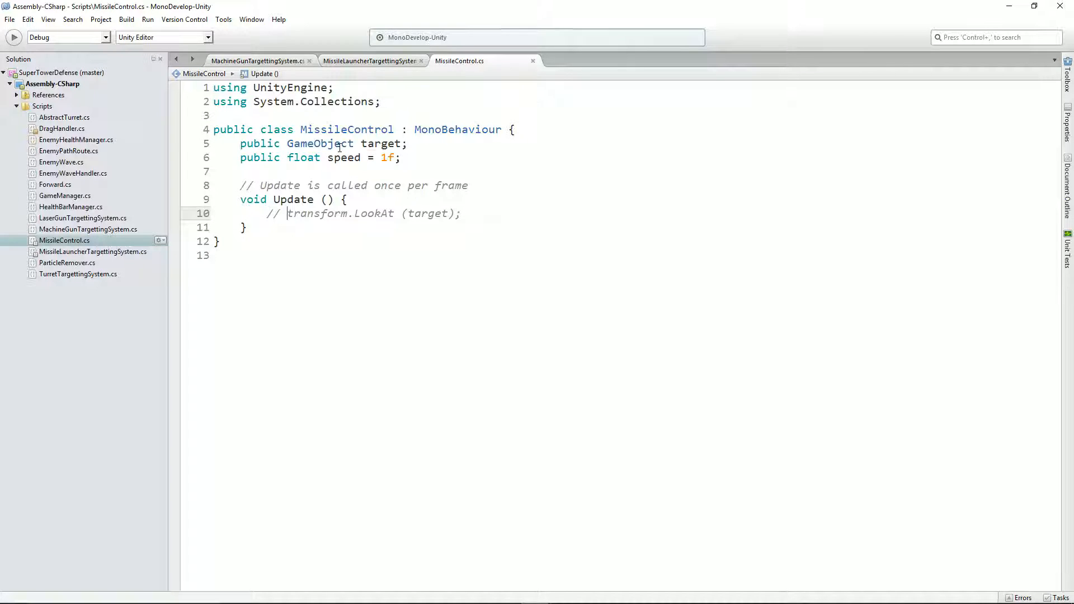
click(343, 61)
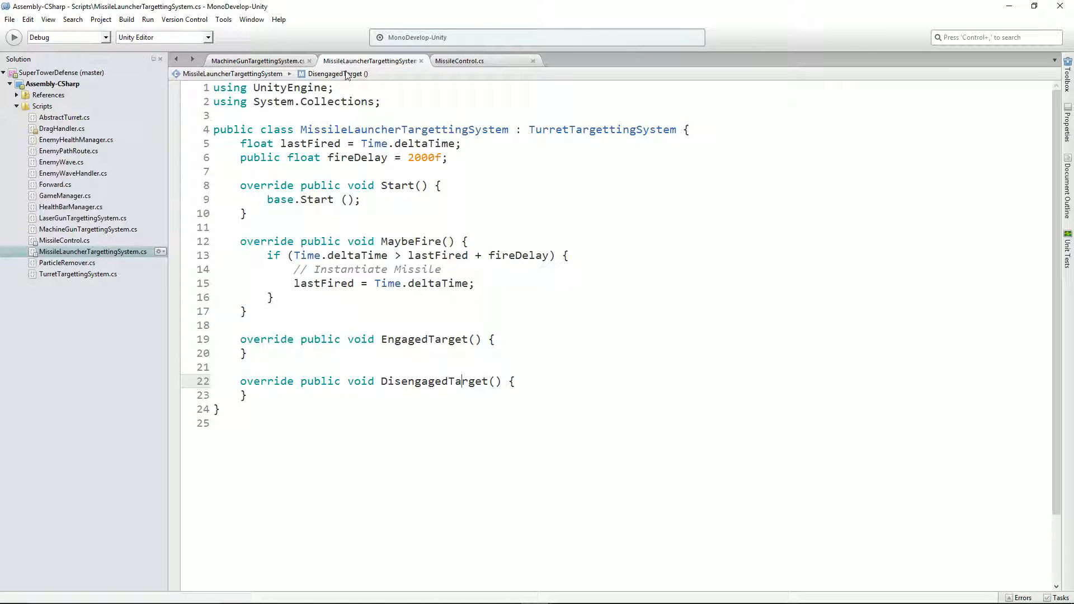
click(340, 143)
text(l)
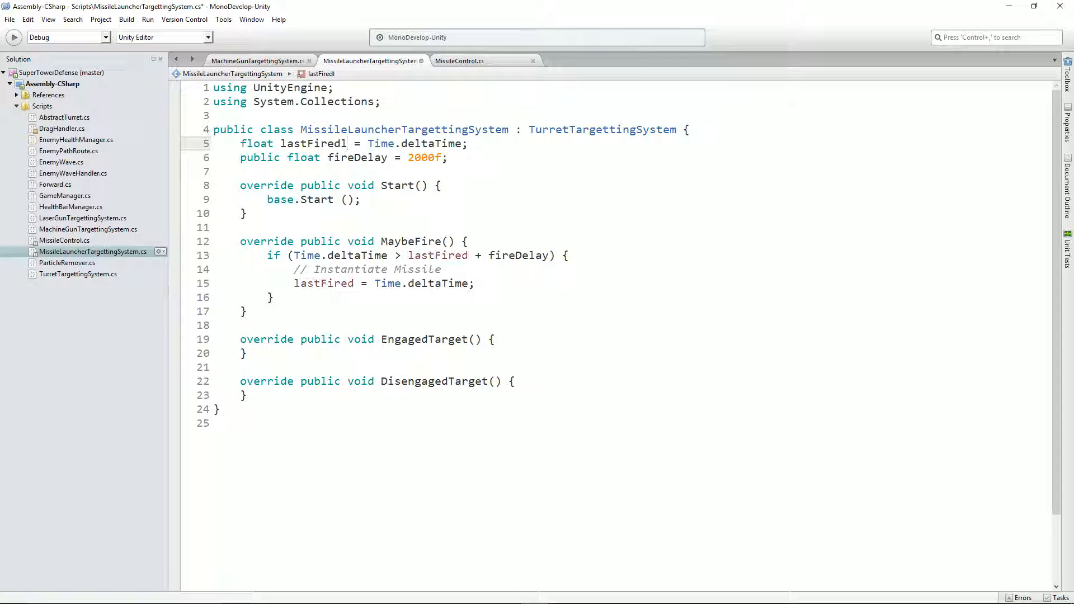
key(BackSpace)
text(;)
key(shift+End)
key(ctrl+c)
key(Delete)
Step: Assign Time.deltaTime to lastFired in the Start method, above the base.Start () call
click(466, 184)
key(Return)
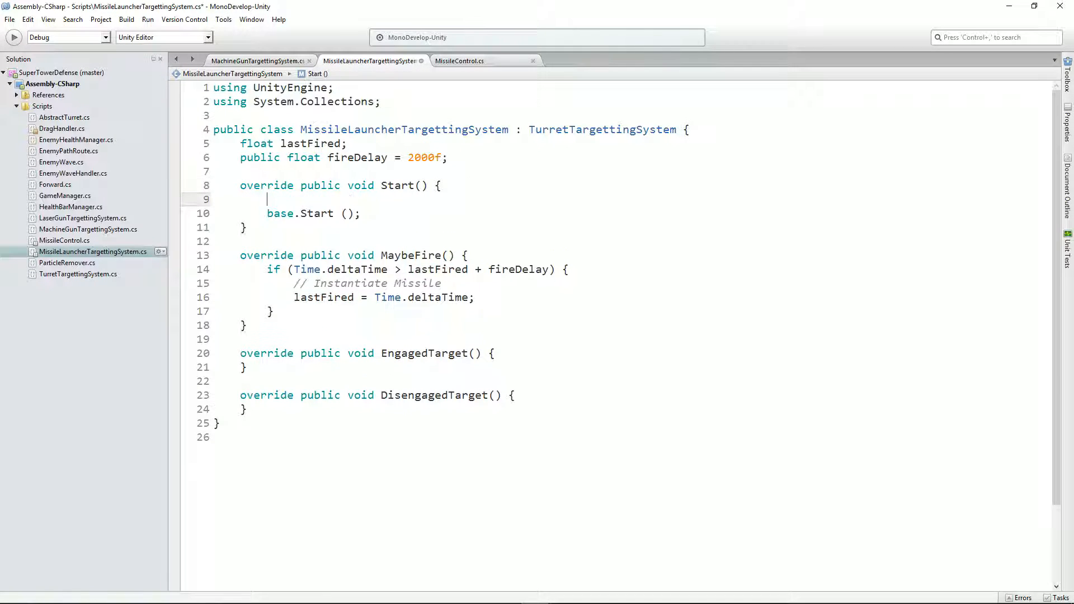
text(lastFired =)
key(ctrl+v)
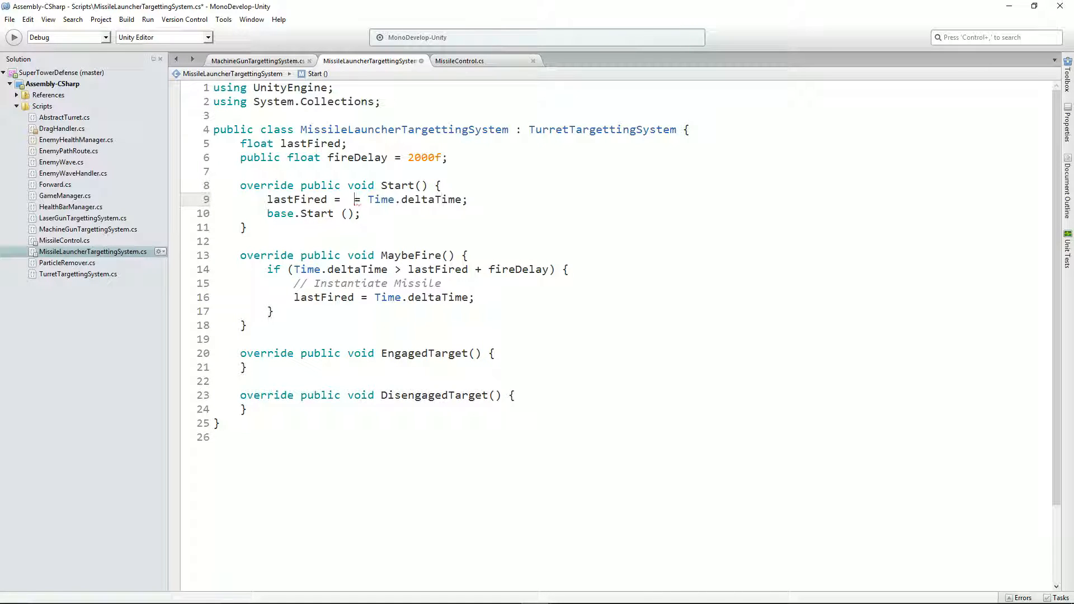
key(Delete)
key(Delete)
key(Delete)
text(T)
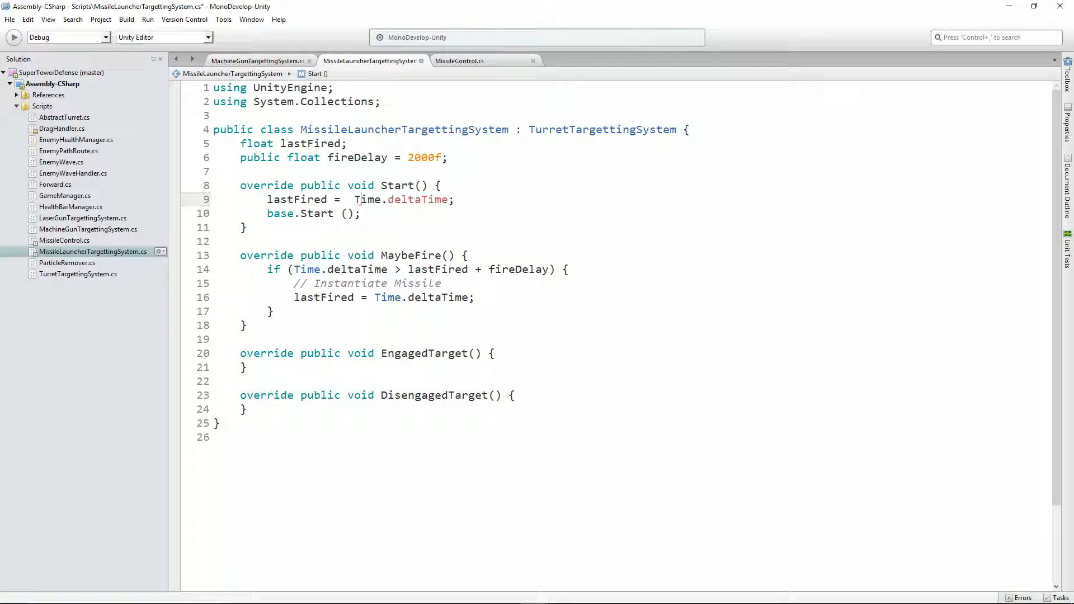
Step: Log lastFired with Debug.Log after its assignment in Start, remove the extra space in the assignment, and save the script
key(End)
key(Return)
text(Debug.L)
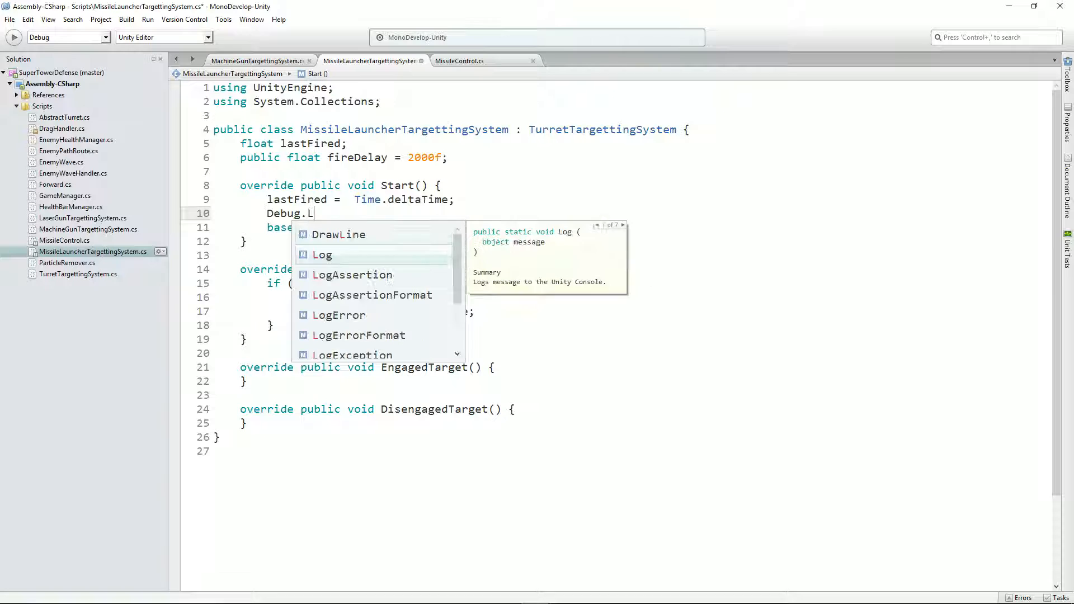
key(Return)
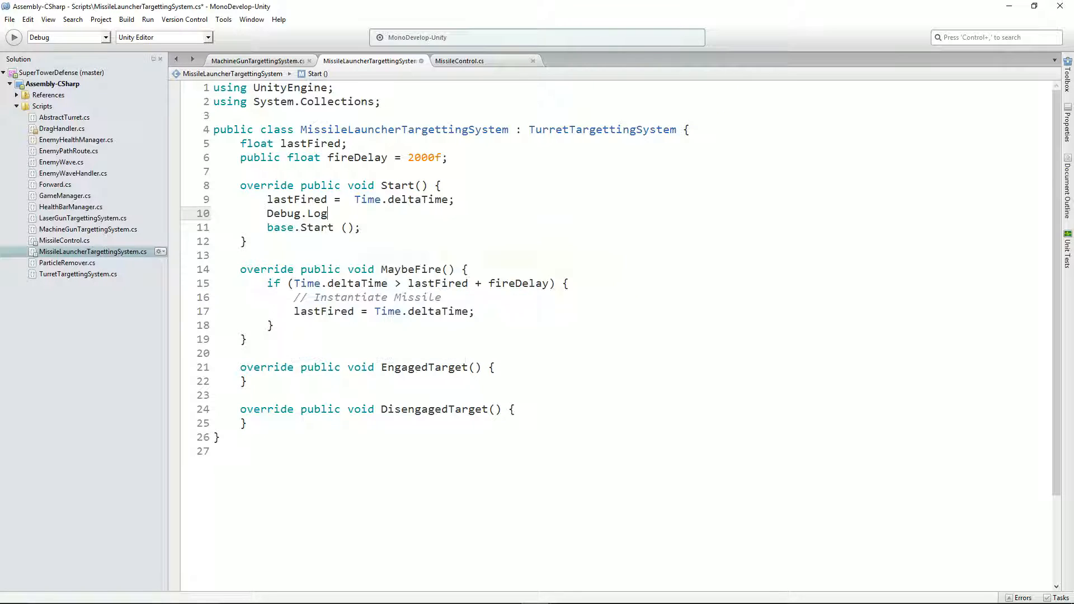
text((lastFired);)
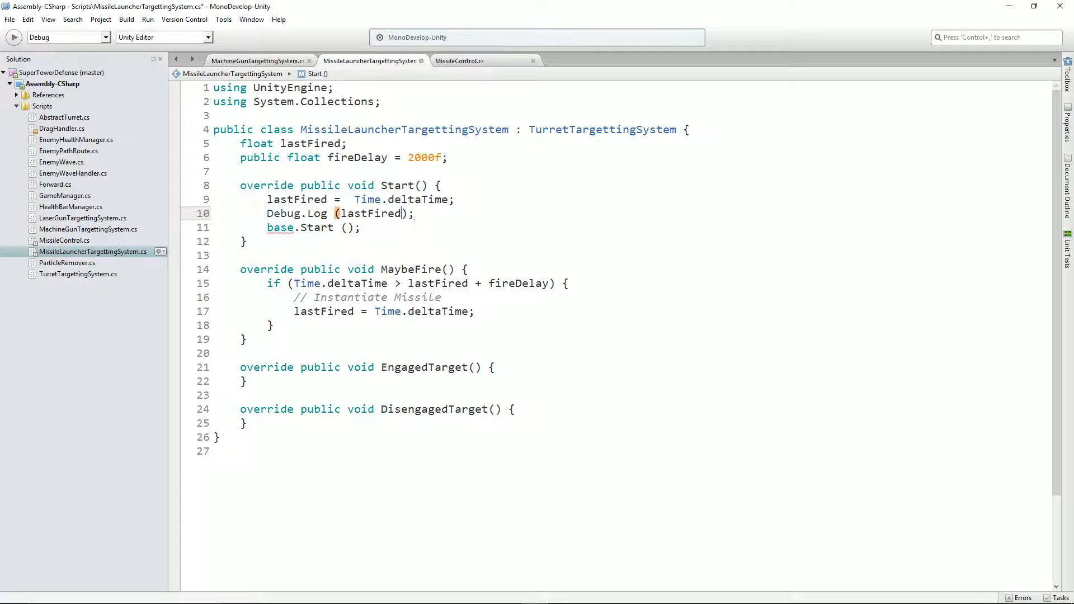
click(401, 199)
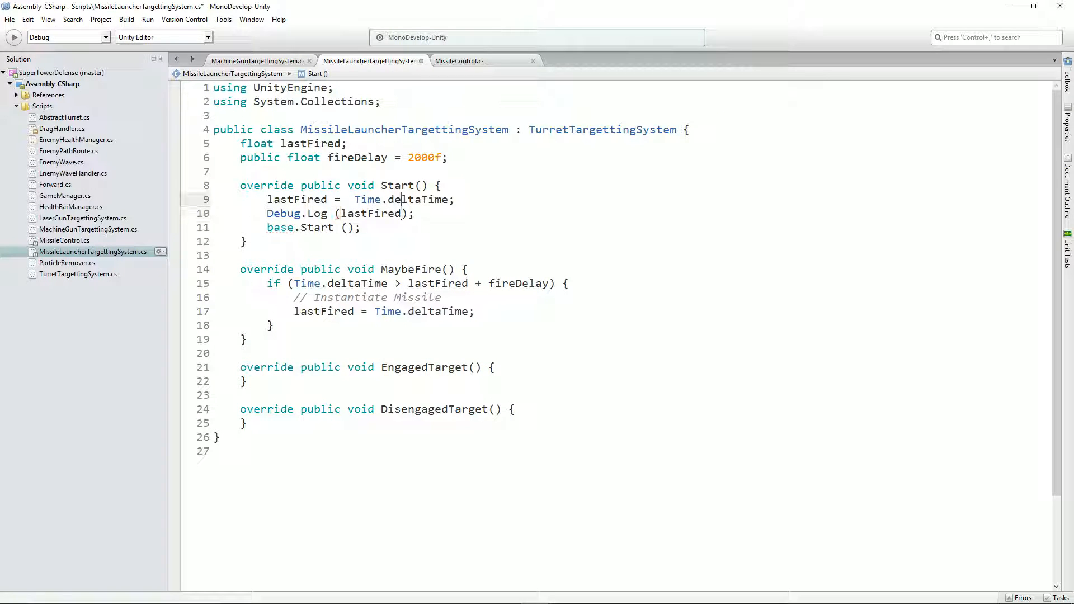
key(BackSpace)
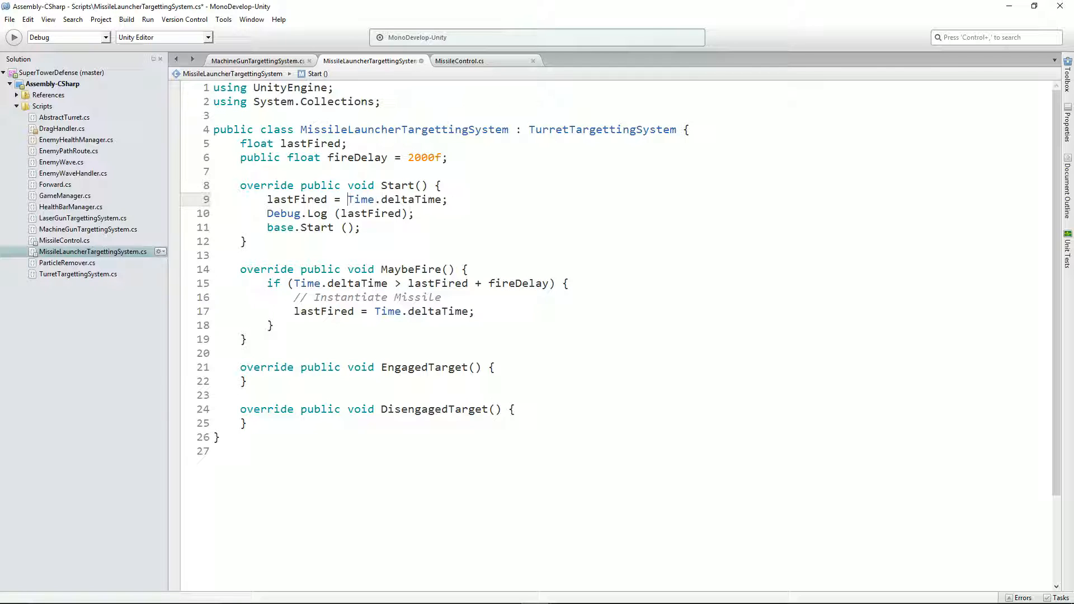
key(ctrl+s)
Step: Switch to Unity, run the game with a second missile launcher turret inside the path's upper bend, watch enemies pass, and stop the game
key(alt+Tab)
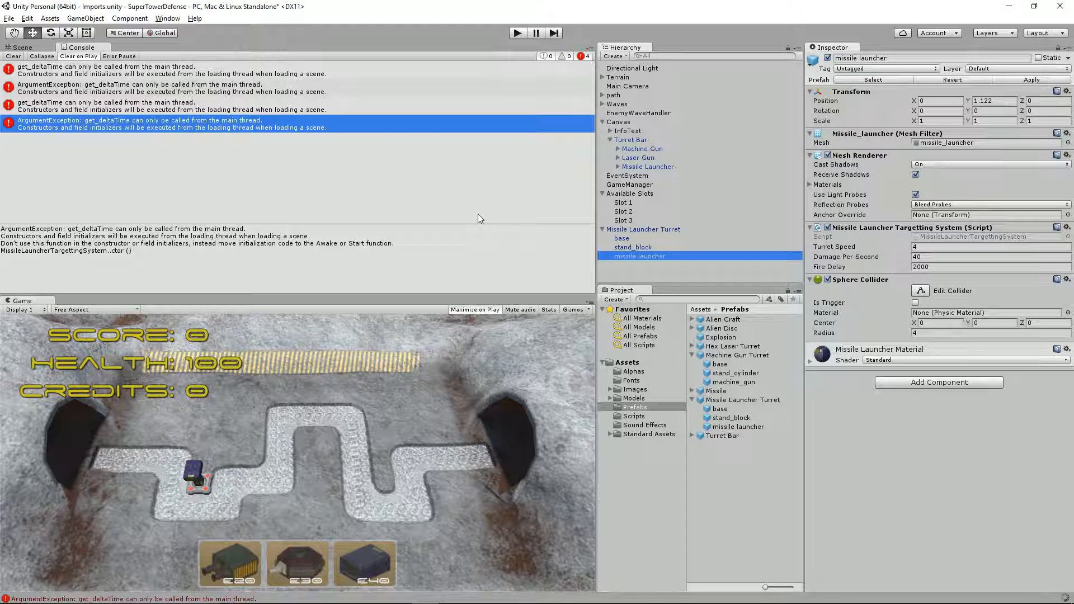
click(519, 32)
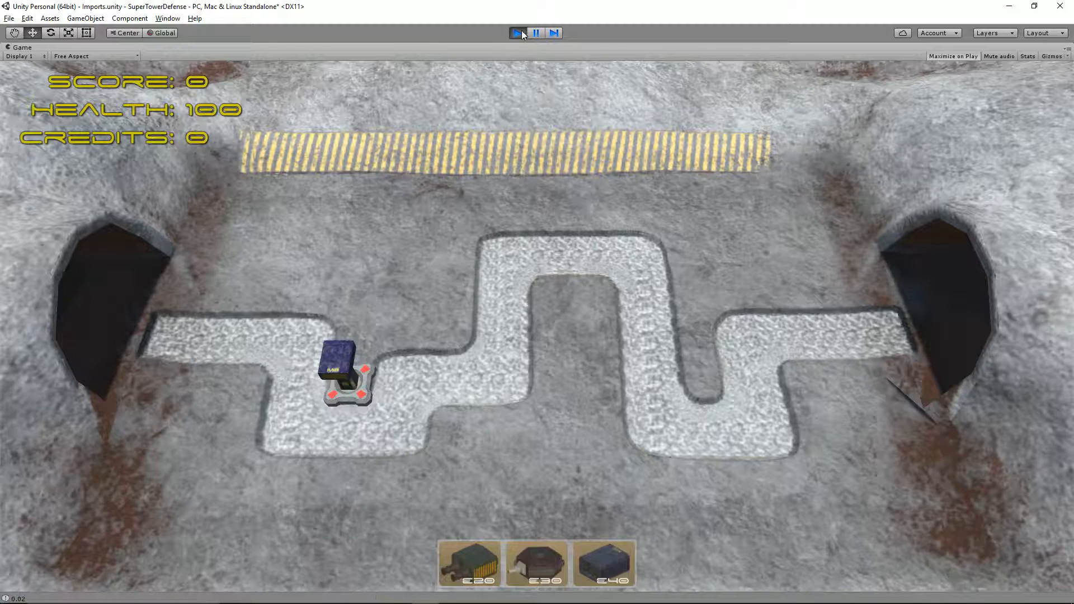
click(536, 32)
click(602, 565)
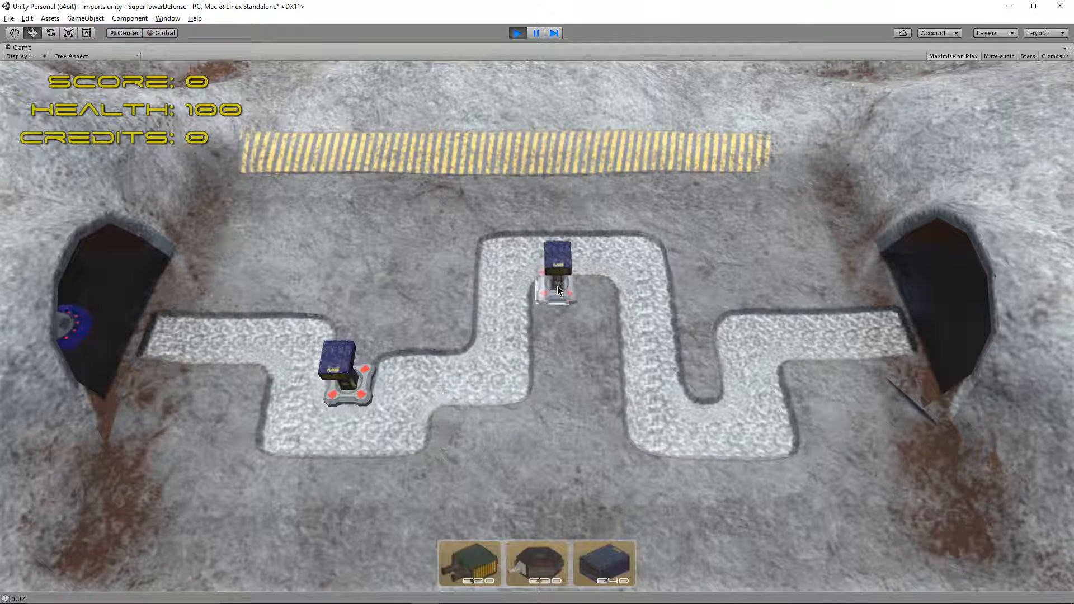
click(552, 290)
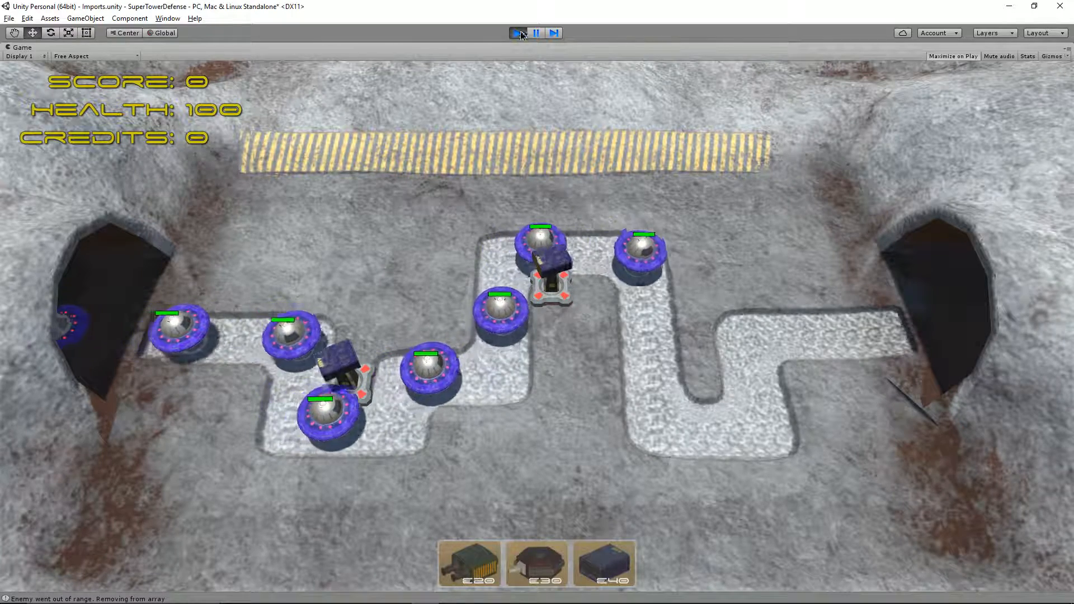
click(517, 32)
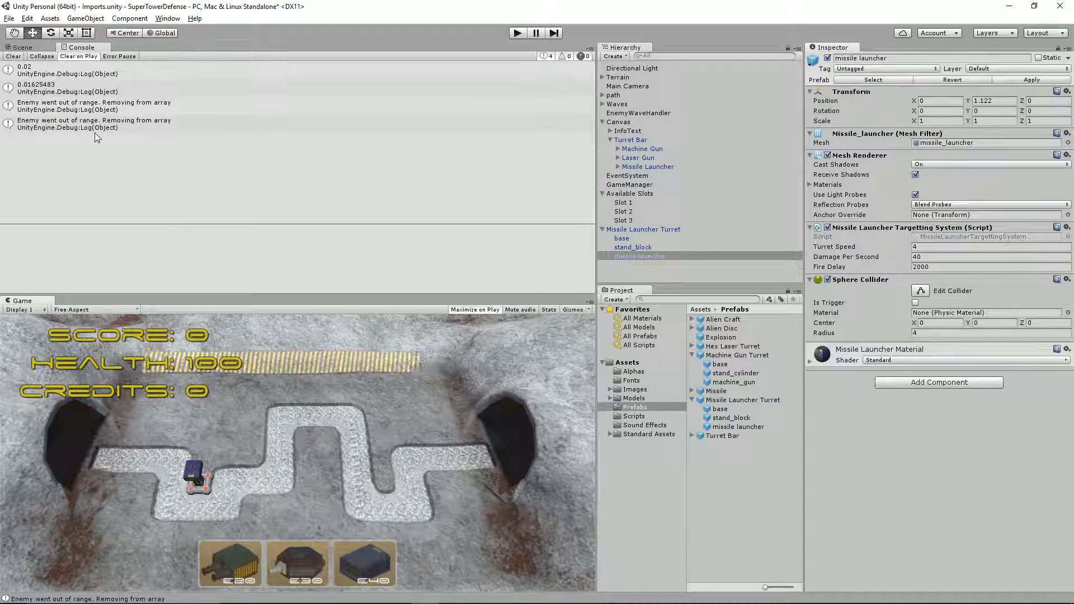
Step: Switch to MonoDevelop and move the Debug.Log (lastFired) line from Start to below the lastFired assignment in MaybeFire
key(alt+Tab)
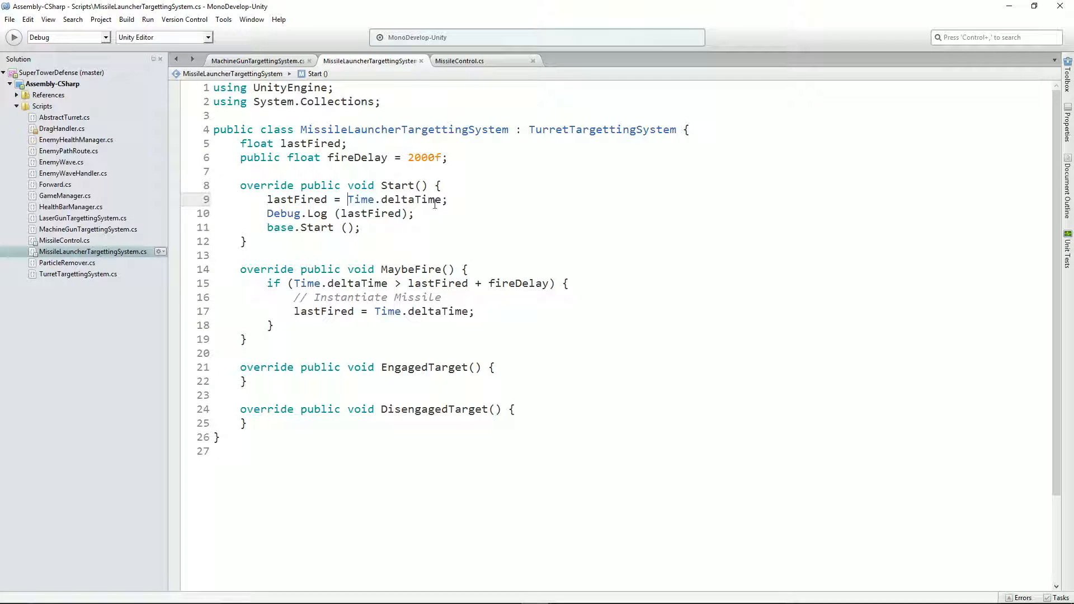
click(458, 214)
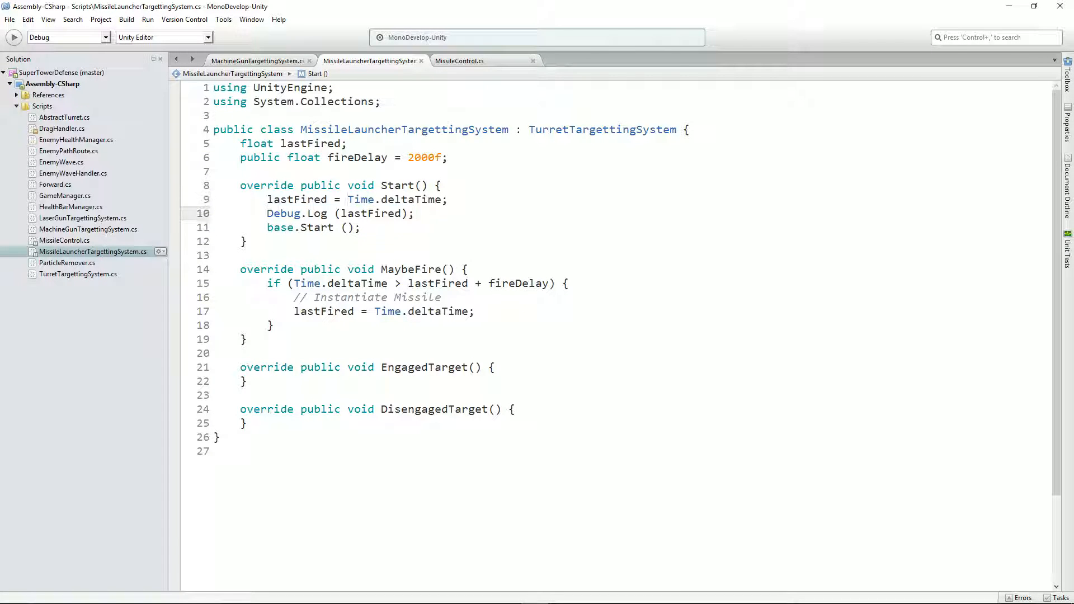
key(shift+Home)
key(ctrl+c)
key(Delete)
key(Delete)
key(Down)
key(Down)
key(Down)
key(Down)
key(Down)
key(Down)
key(Down)
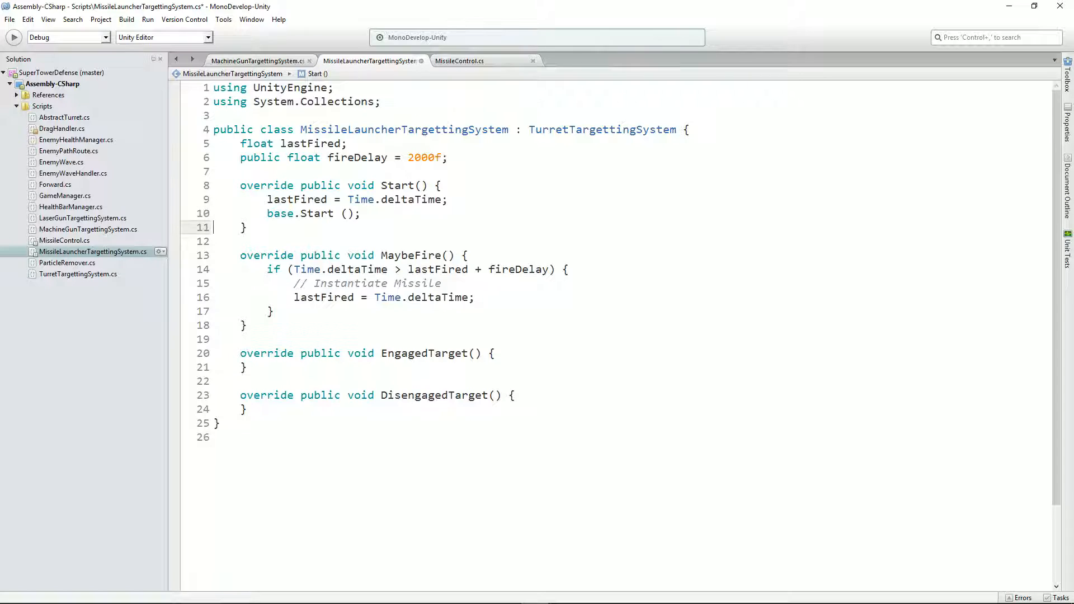
key(Up)
key(End)
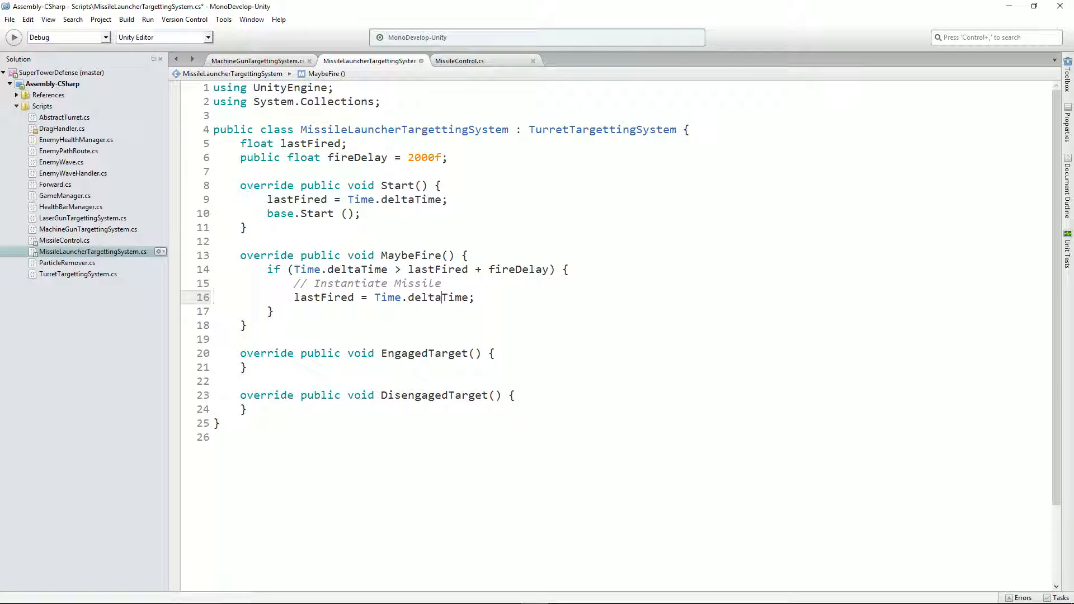
key(Return)
key(ctrl+v)
Step: Change the Debug.Log call in MaybeFire to output Time.deltaTime and save the script
key(Left)
key(Left)
key(ctrl+shift+Left)
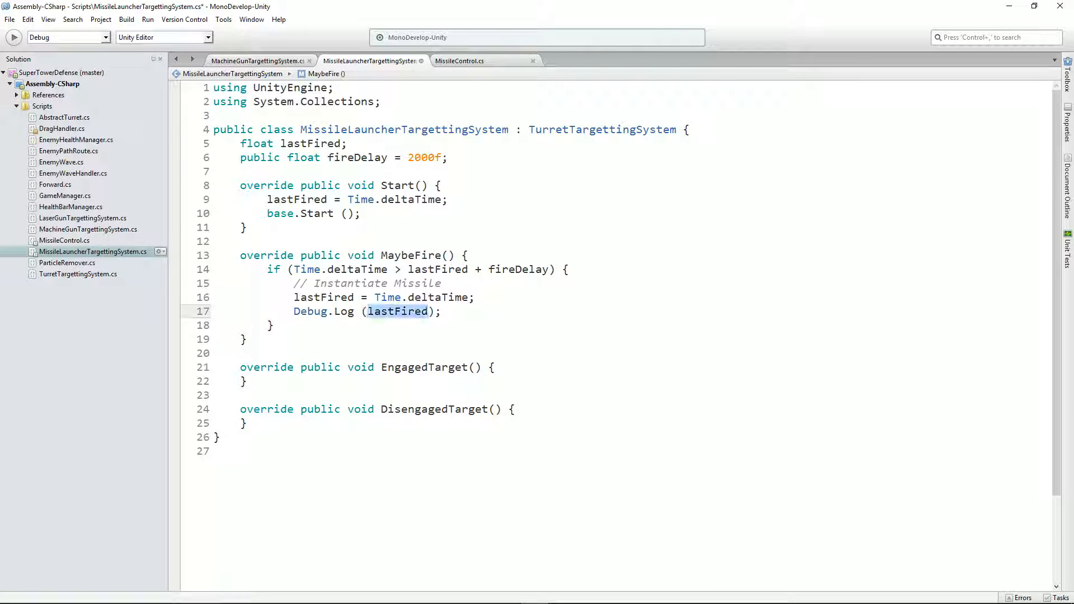
text(Time.)
text(deltaTime)
key(Return)
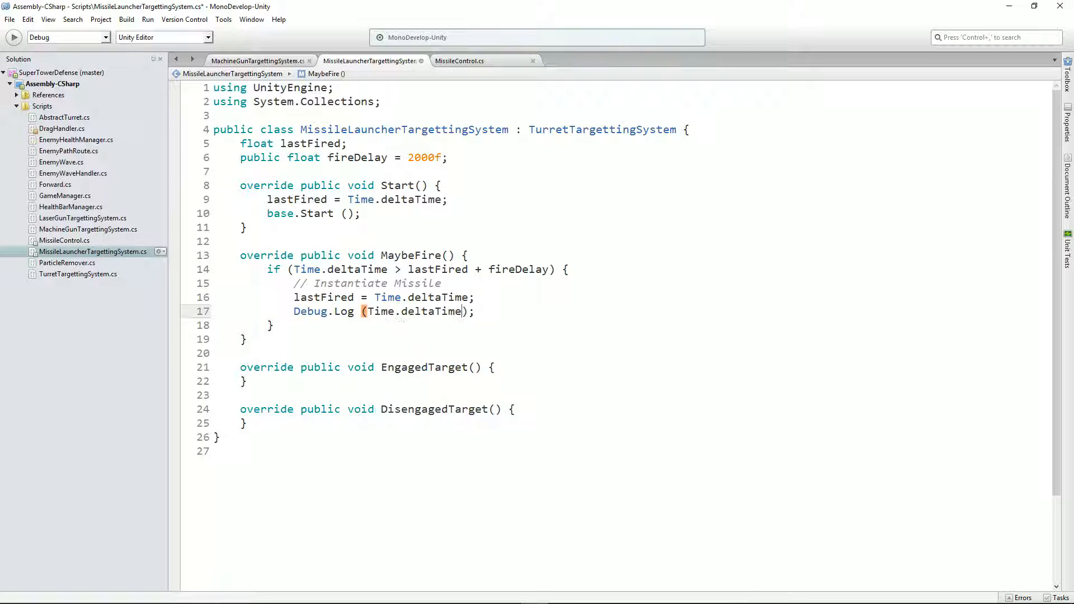
key(ctrl+s)
Step: Switch to Unity, run the game, and place a missile launcher turret inside the path's upper bend
key(alt+Tab)
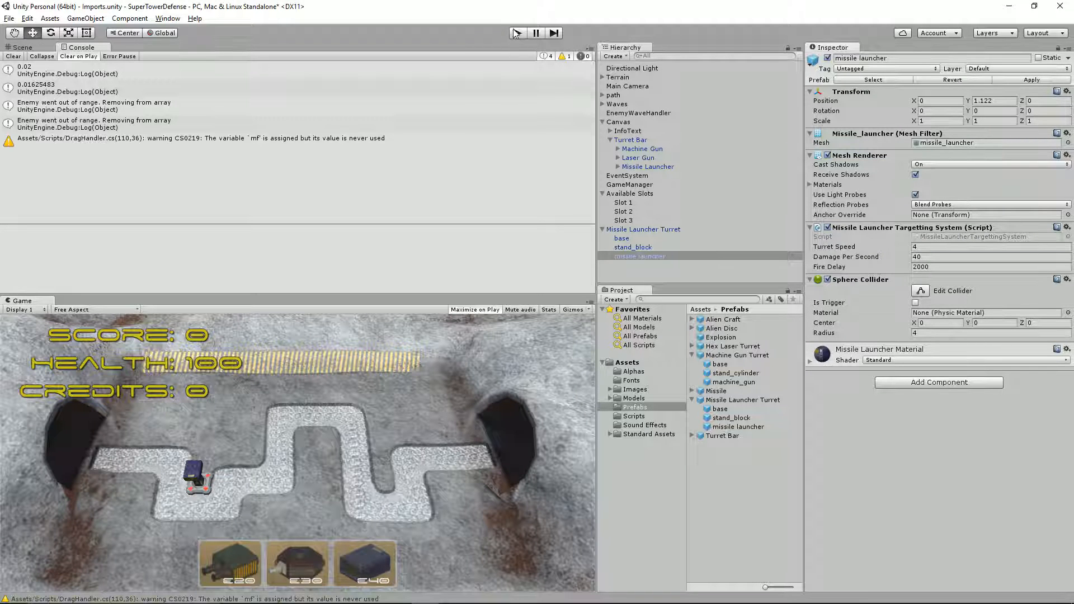
click(516, 33)
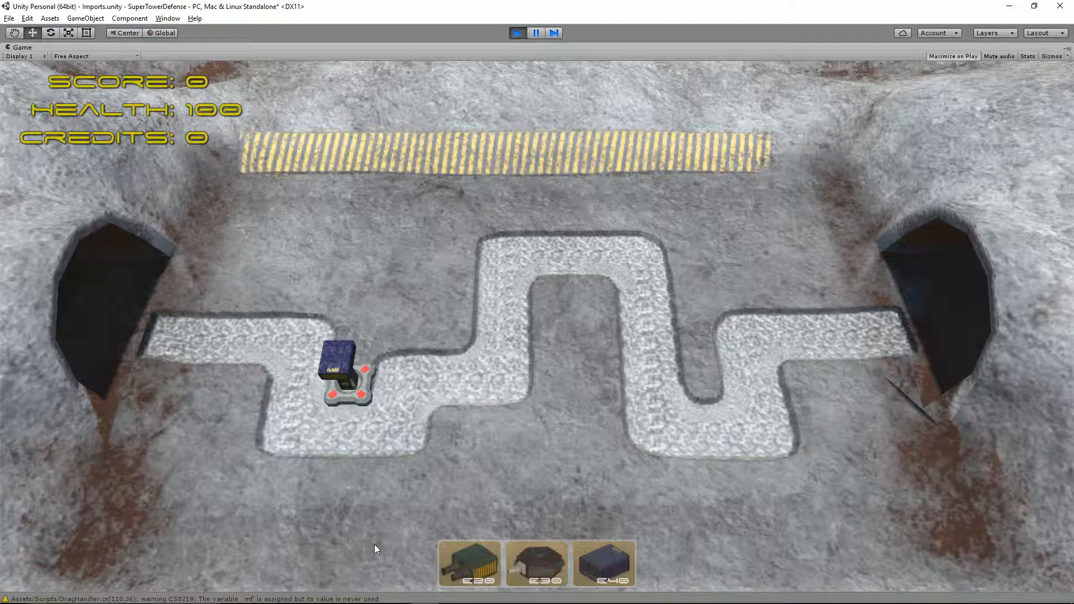
drag(609, 569, 548, 291)
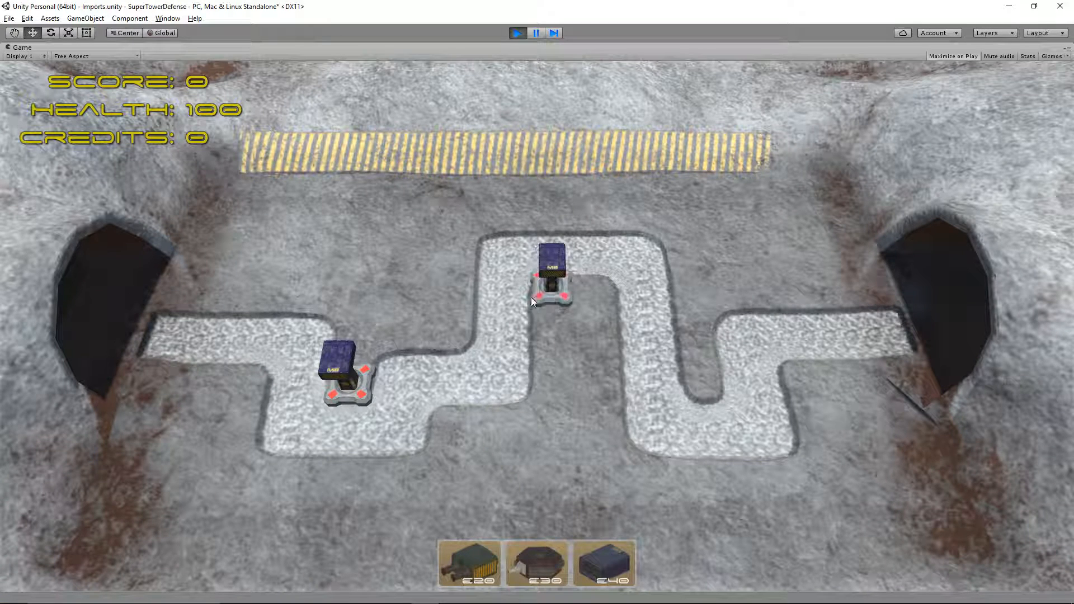
Step: Pause the running game, resume it to watch the console while enemies pass the turrets, and stop the game
click(535, 33)
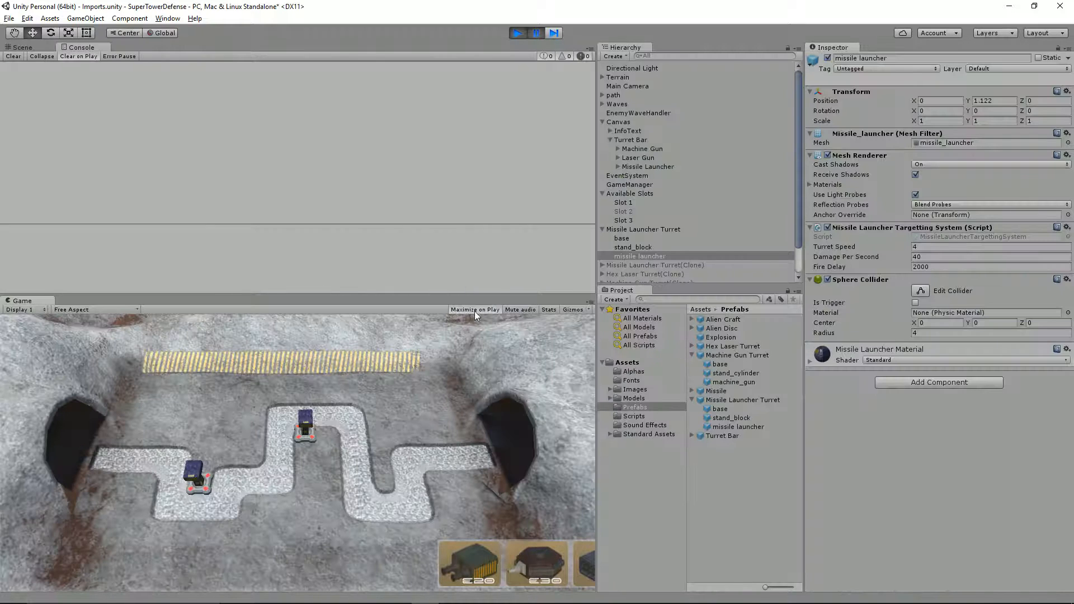
click(538, 32)
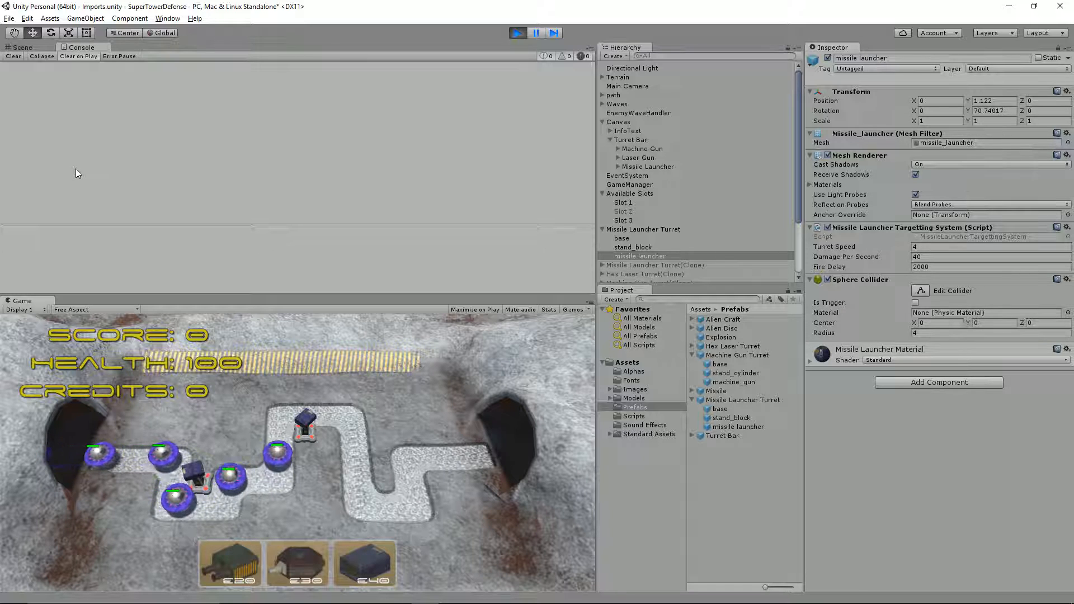
click(518, 33)
Step: Switch to MonoDevelop, change the fireDelay default in MissileLauncherTargettingSystem to 1f, and save the script
key(alt+Tab)
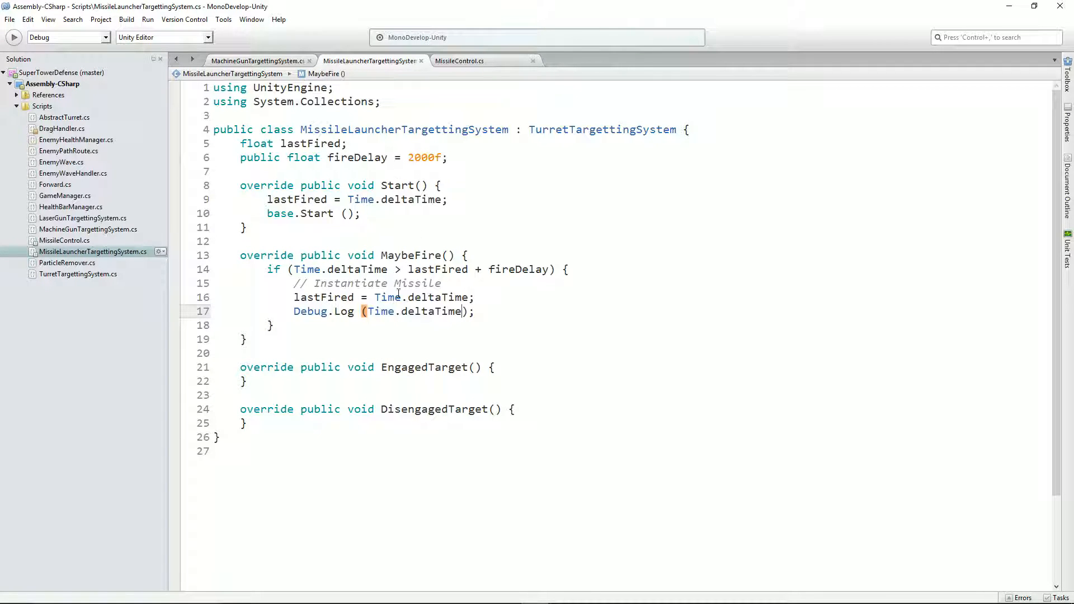
click(415, 158)
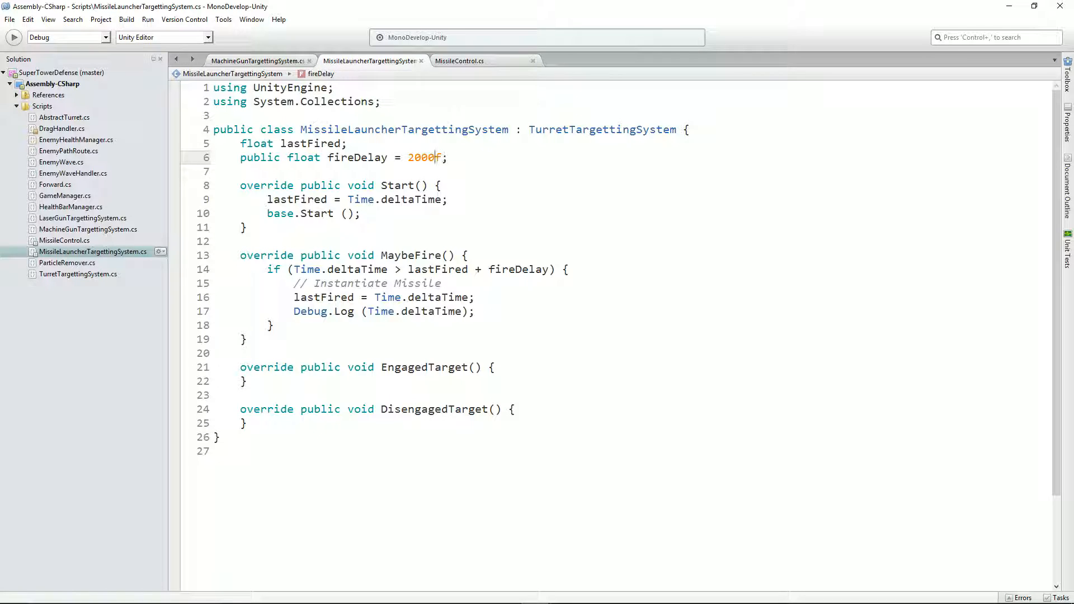
key(BackSpace)
key(BackSpace)
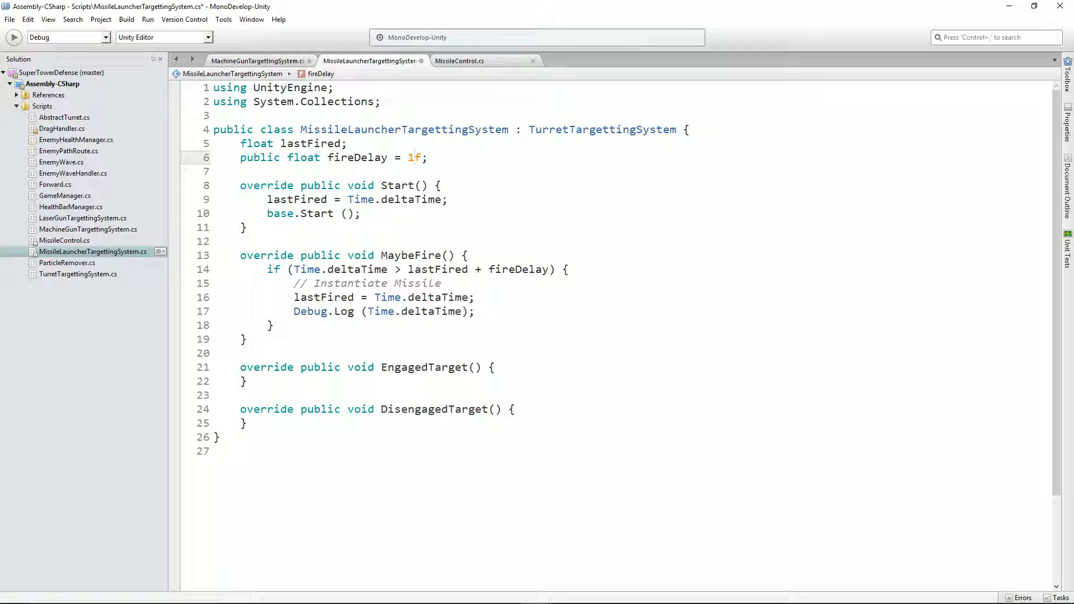
key(ctrl+s)
Step: Switch to Unity, run the game with a second missile launcher turret inside the path's upper bend, watch the console, and stop the game
key(alt+Tab)
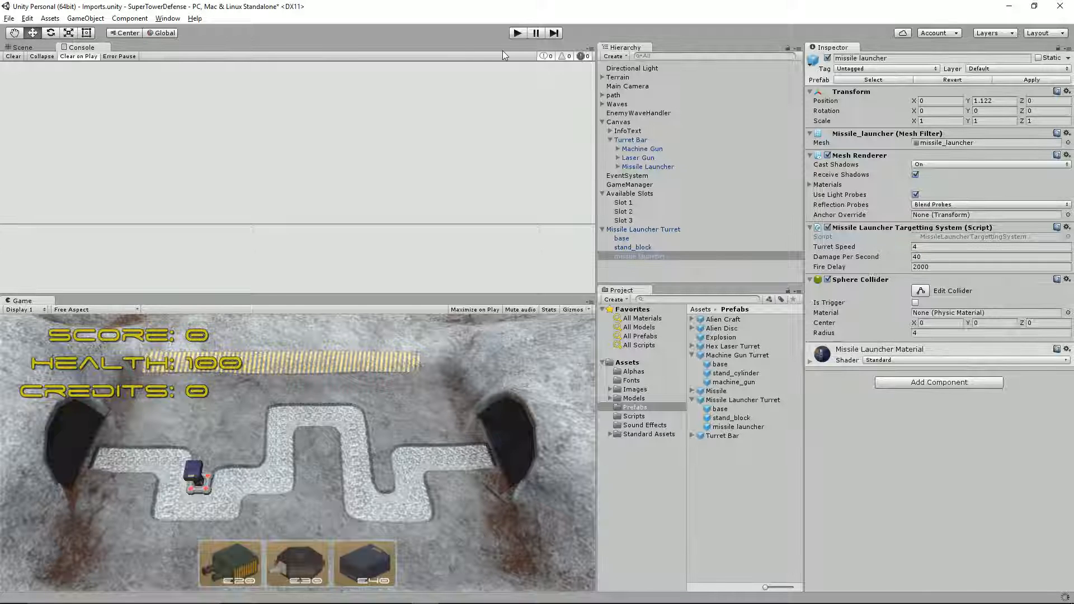
click(519, 33)
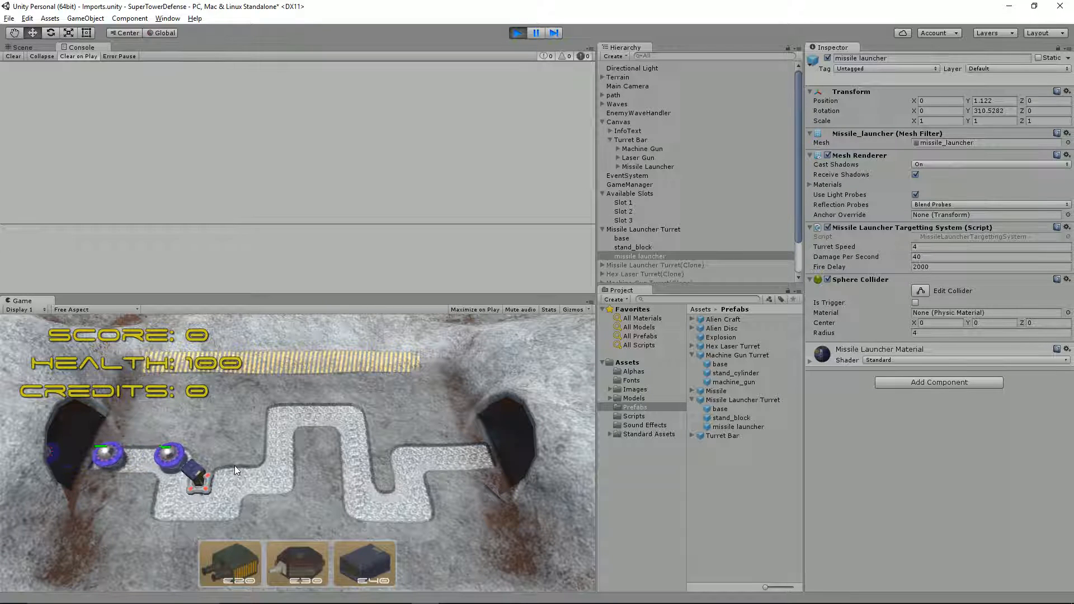
mouse_move(369, 564)
mouse_down()
mouse_move(312, 434)
mouse_move(304, 438)
mouse_up()
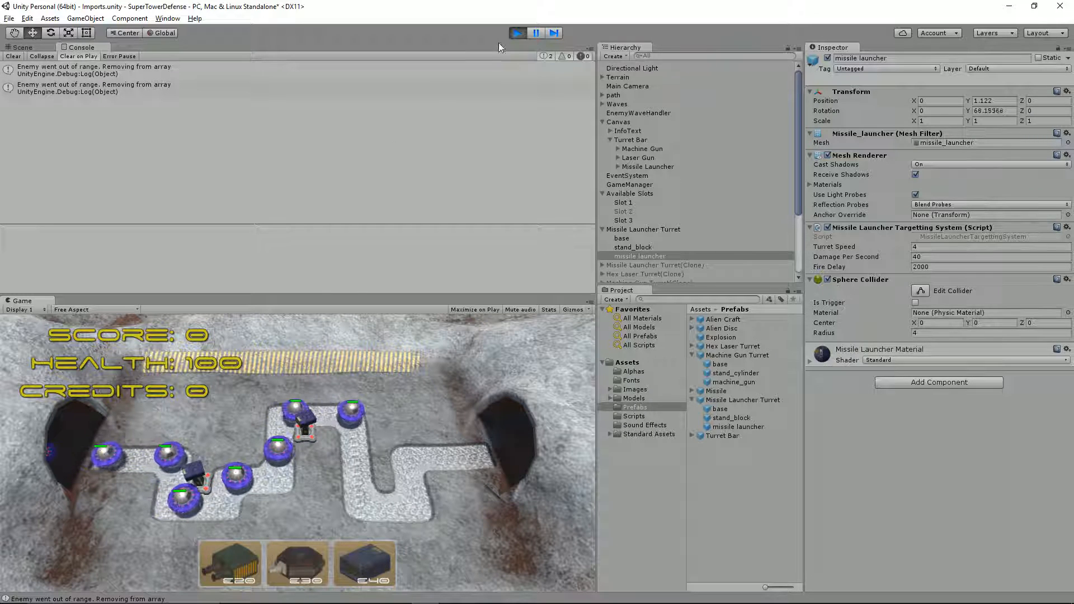
click(518, 34)
Step: Apply the scene's Missile Launcher Turret to its prefab and delete that turret from the scene
key(alt+Tab)
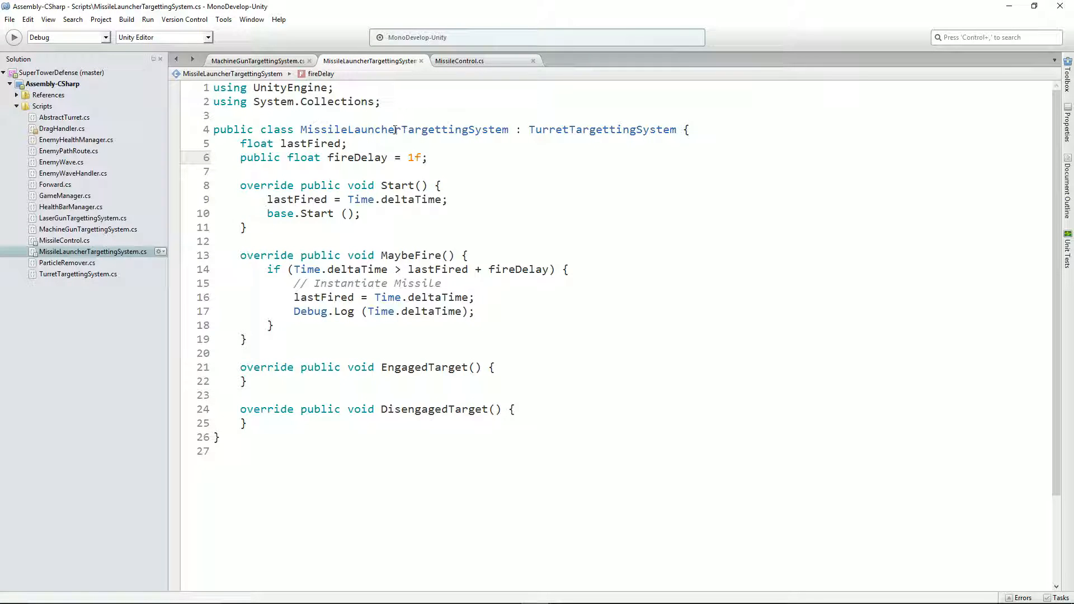
key(alt+Tab)
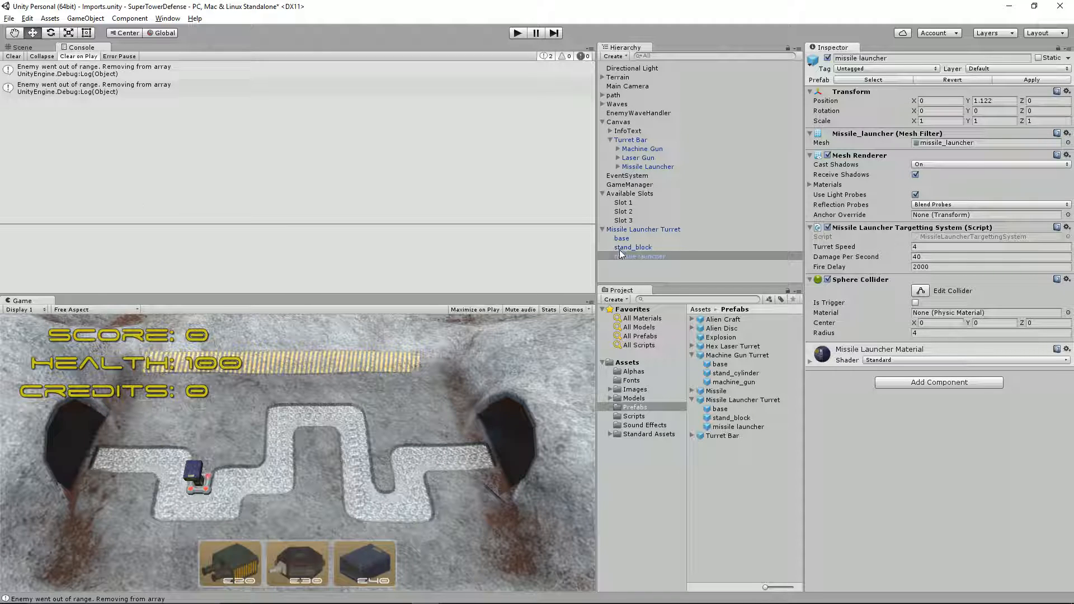
click(630, 229)
click(1017, 81)
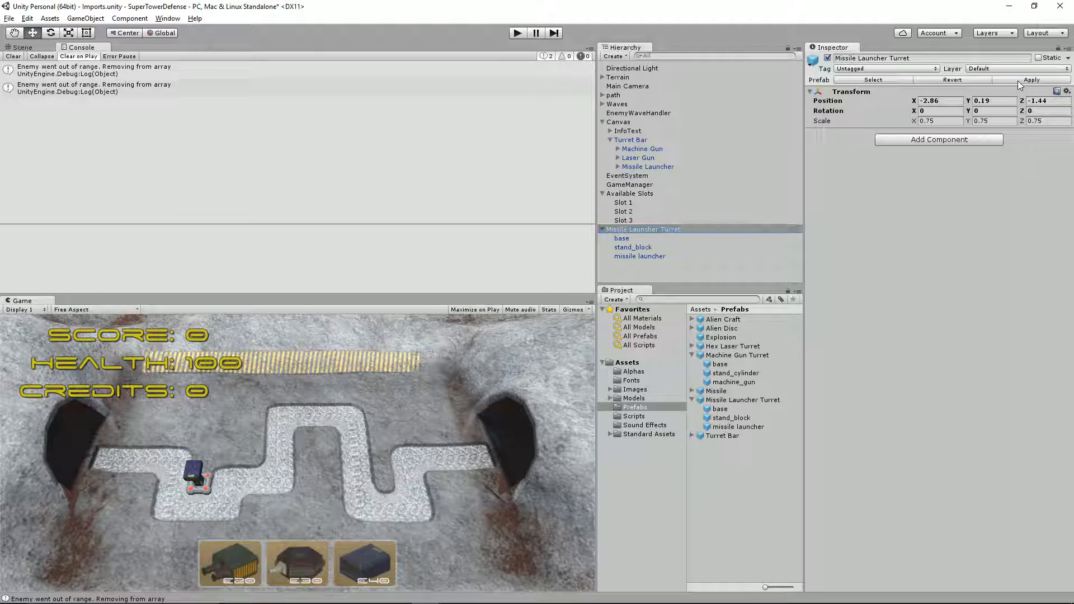
click(662, 231)
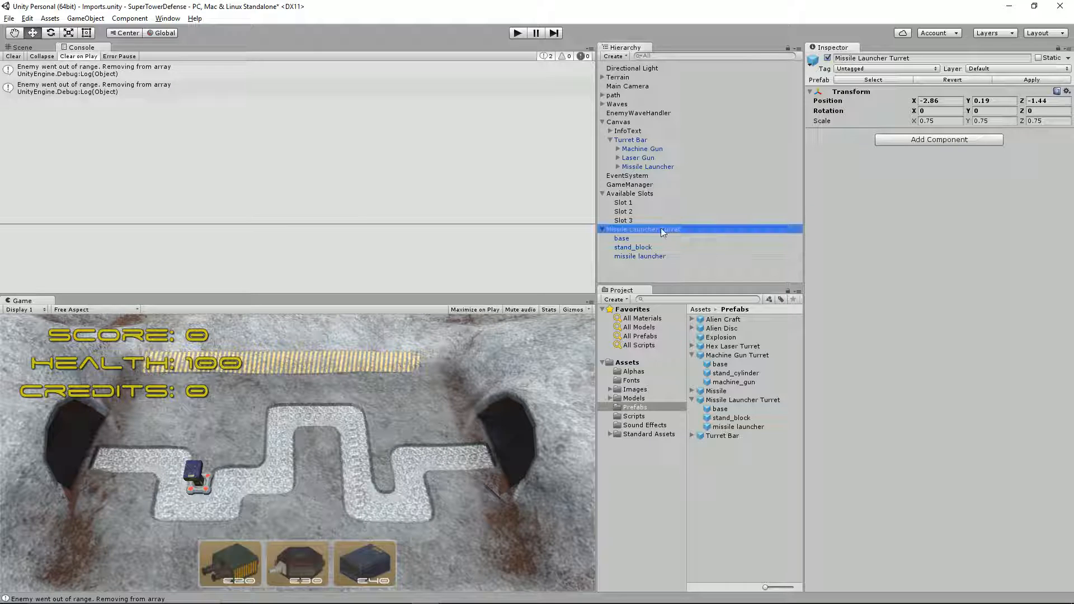
key(Delete)
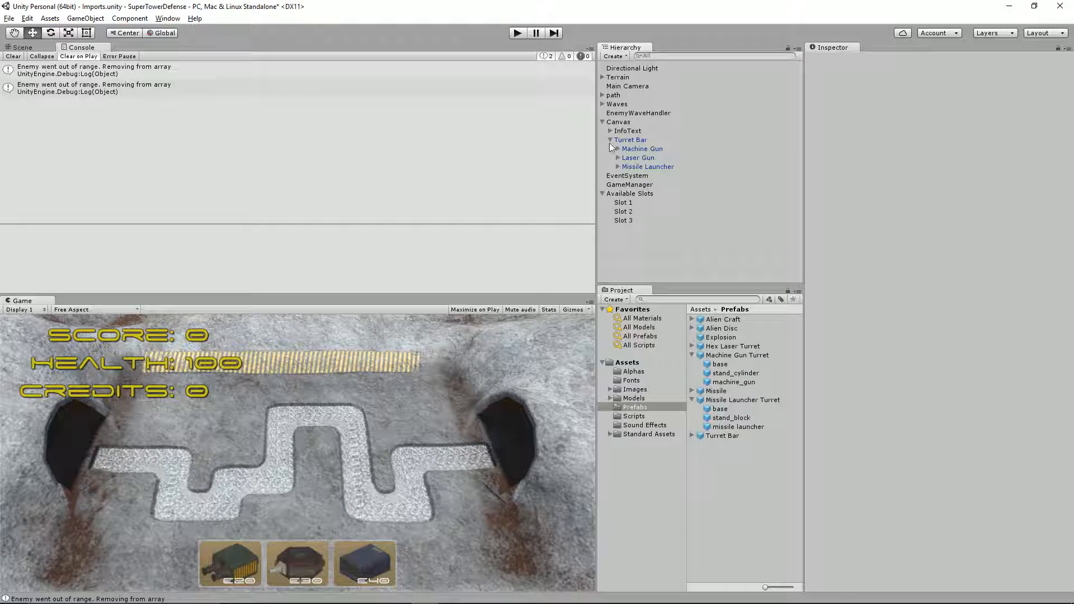
Step: Run the game with only one missile launcher turret inside the path's upper bend, watch the console as enemies pass, and stop the game
click(516, 34)
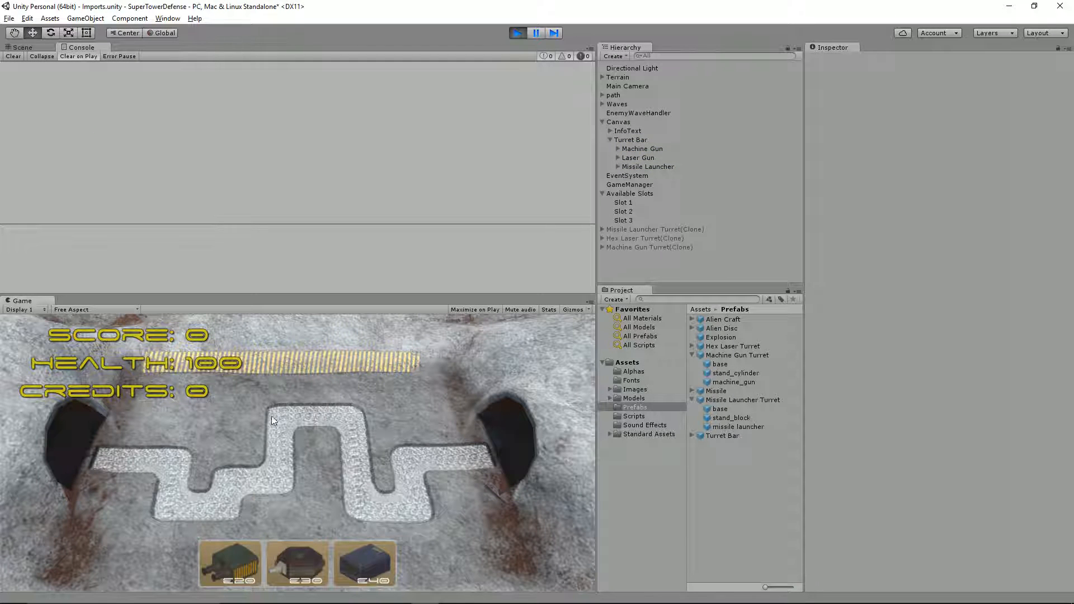
click(345, 565)
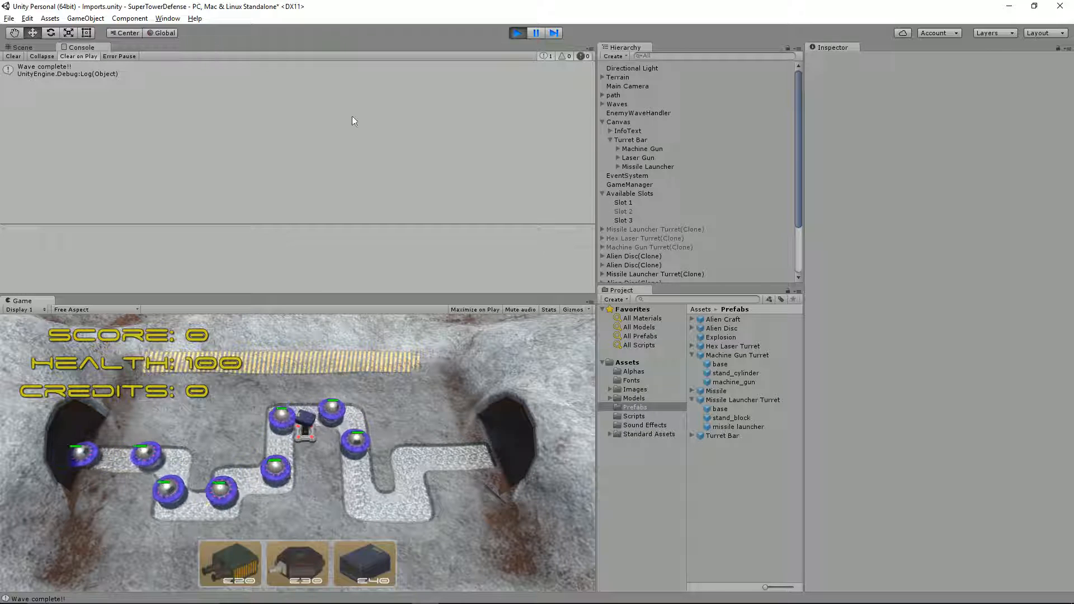
click(518, 32)
Step: Switch to MonoDevelop and add Debug.Log (lastFired); below the lastFired assignment in Start
key(alt+Tab)
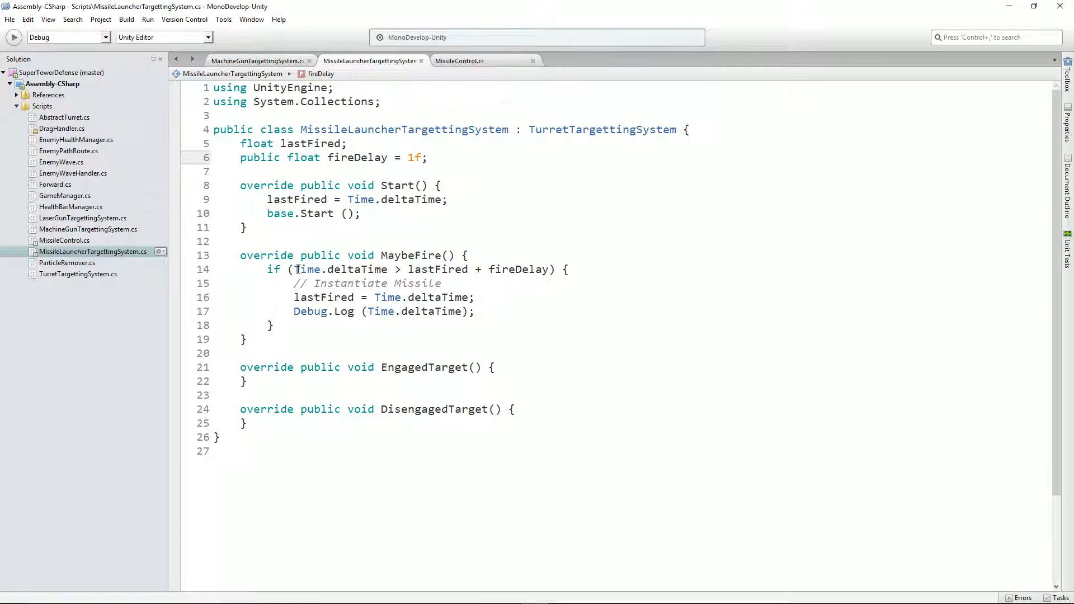
drag(295, 269, 387, 269)
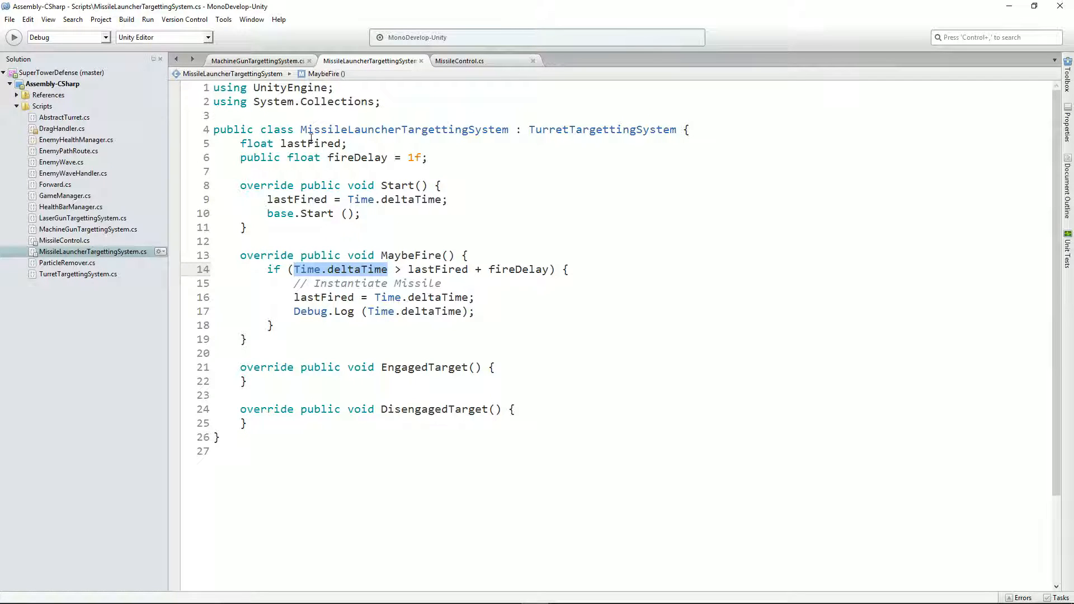
drag(230, 143, 218, 171)
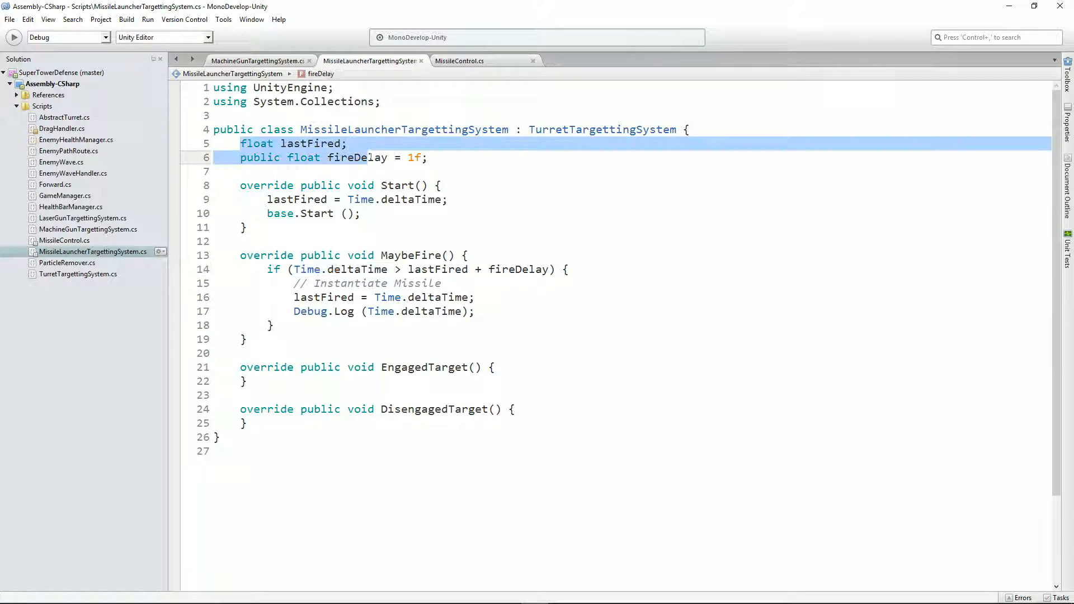
click(422, 157)
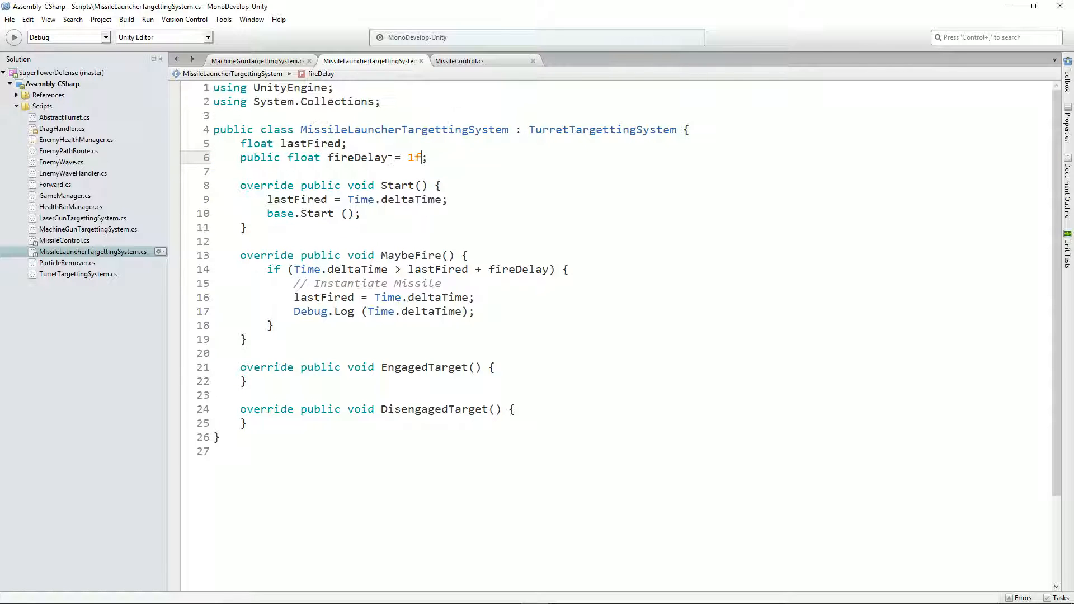
click(449, 199)
key(Return)
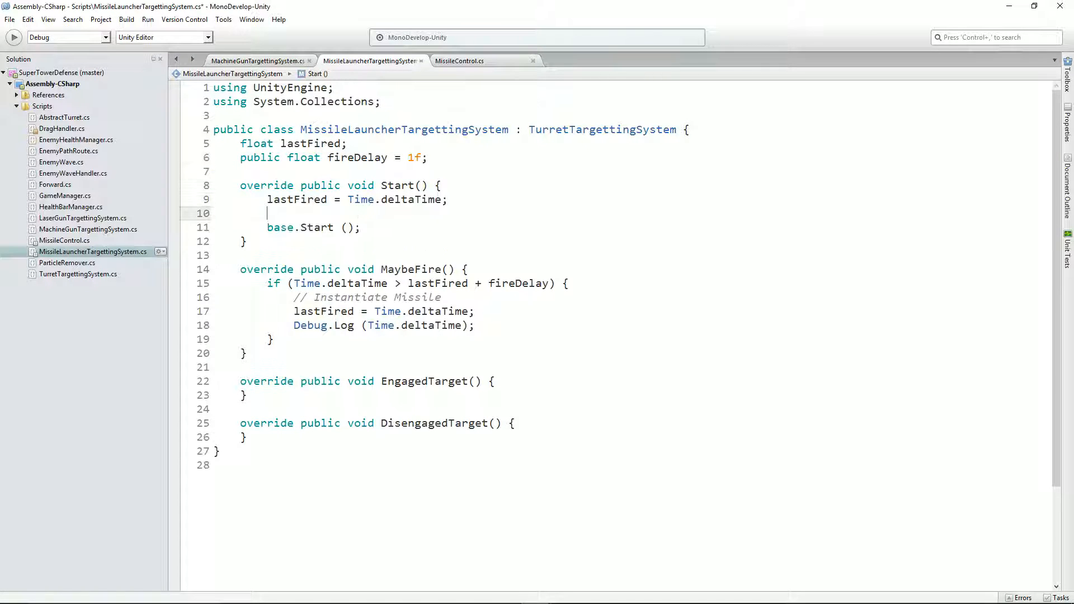
text(Debug.L)
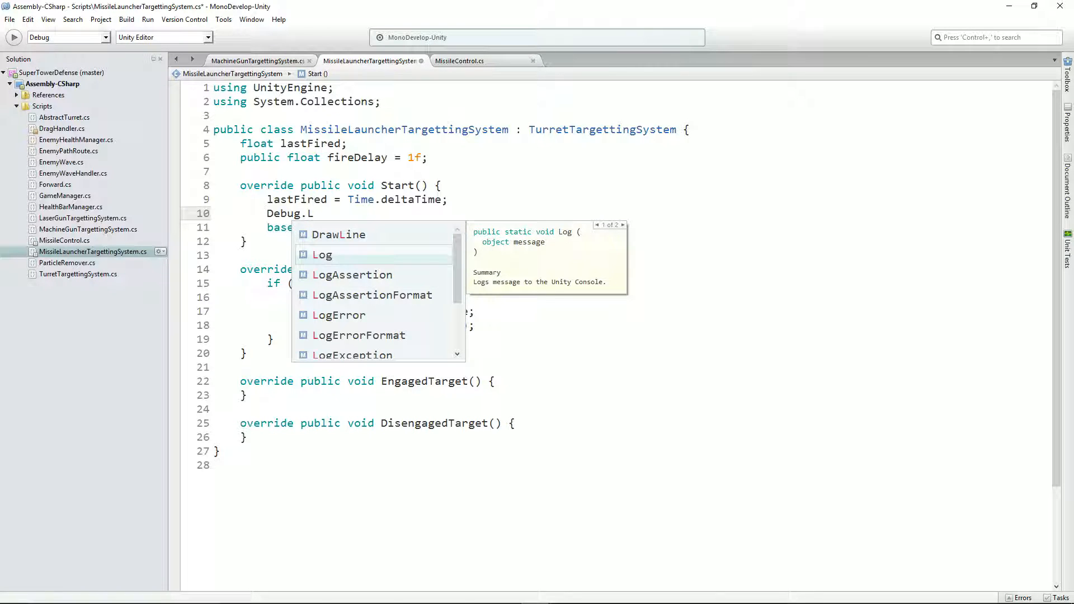
key(Return)
text(()
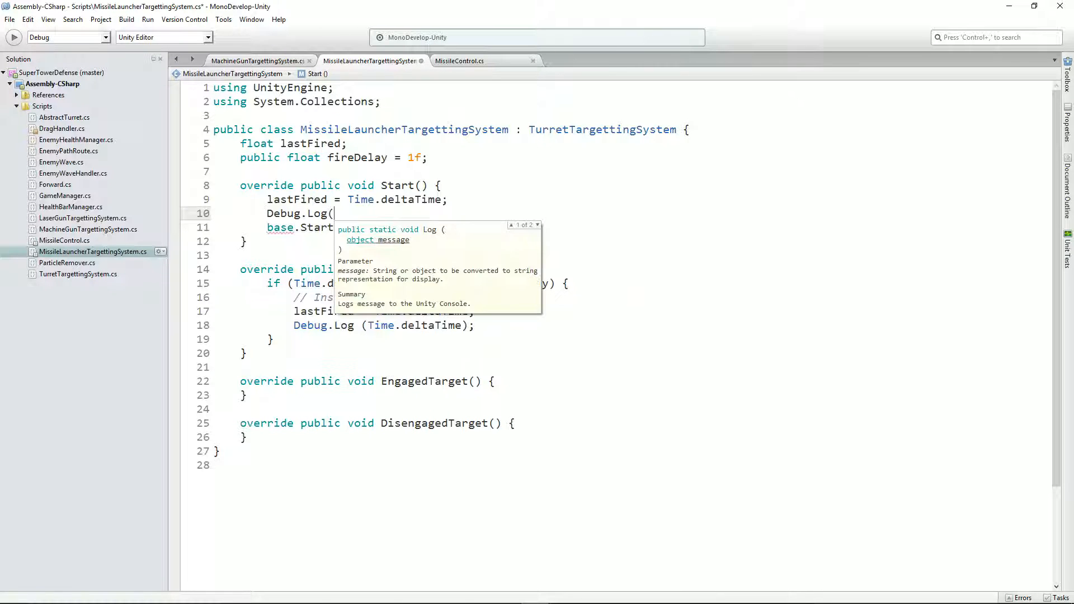
text(lastFired);)
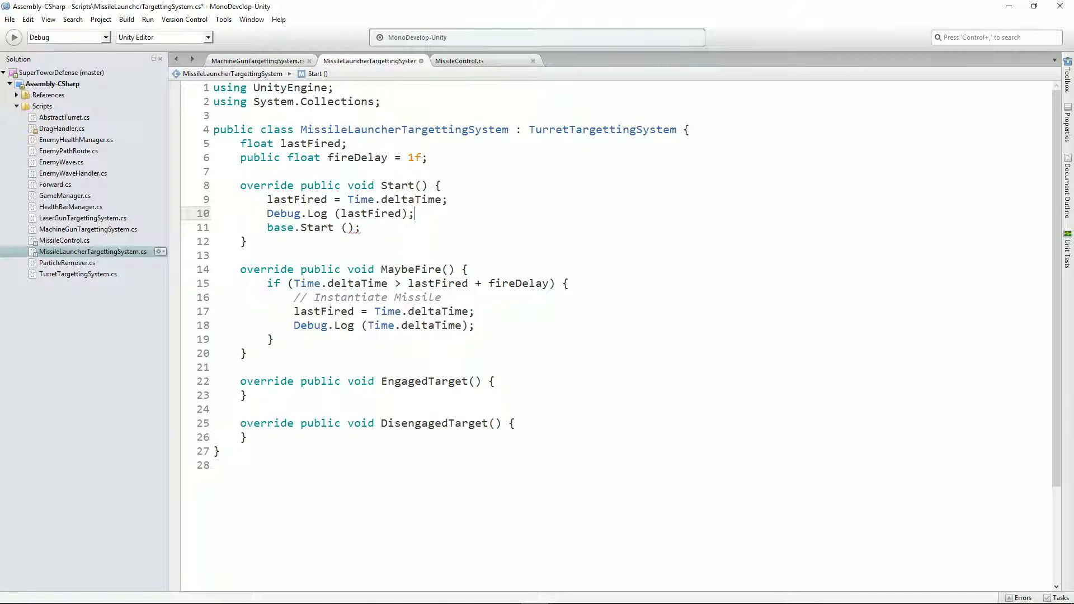
Step: Add a void Update() method after Start that calls Debug.Log (Time.deltaTime); and save the script
click(248, 241)
key(Return)
key(Return)
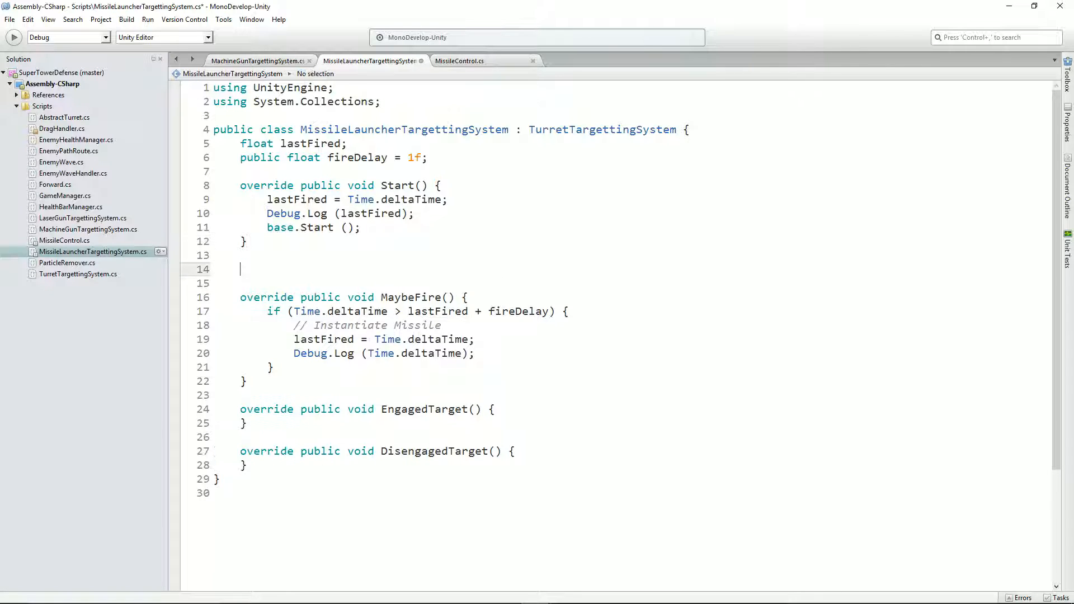
text(void Update() {})
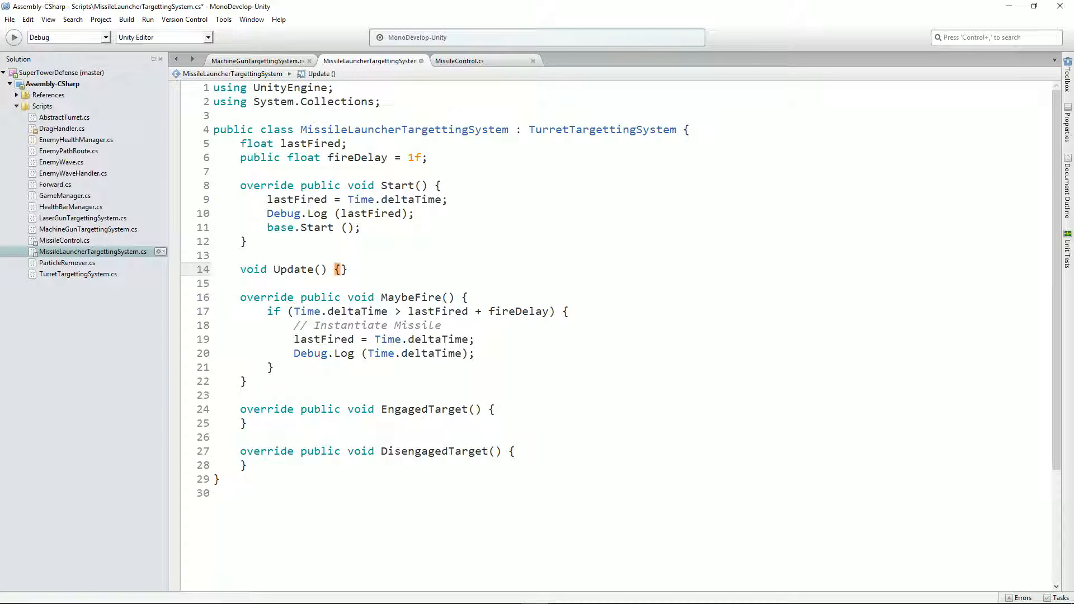
key(Return)
text(Deb)
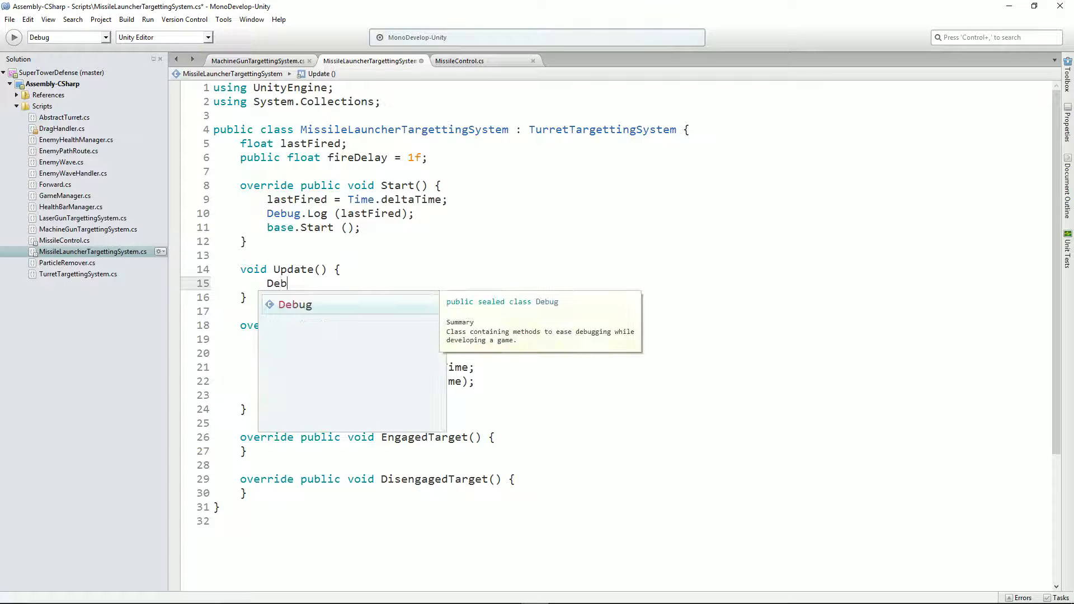
text(ug.Lo)
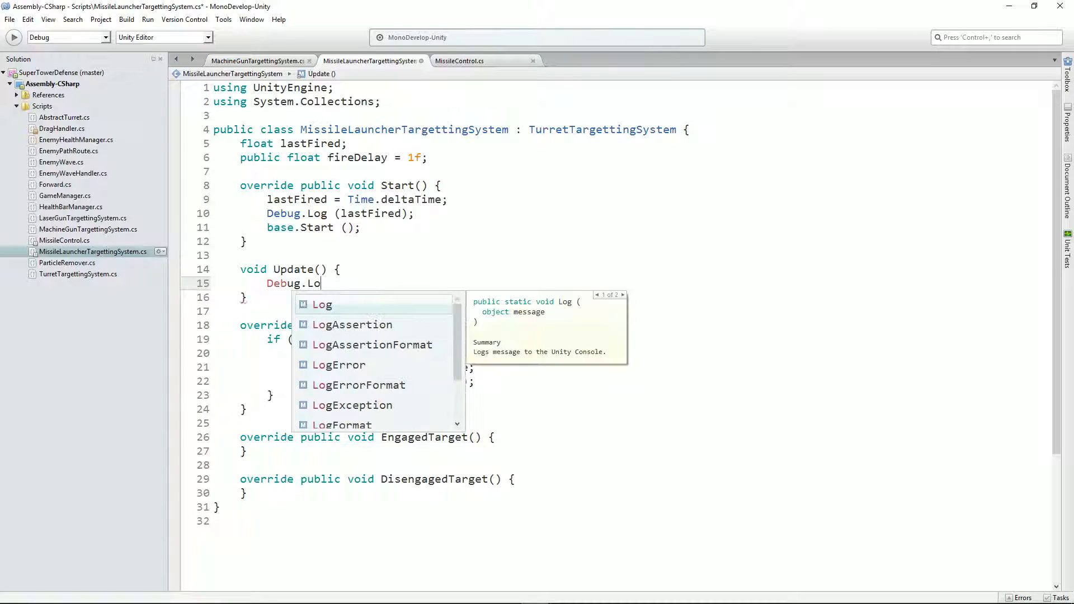
text(g (Tim)
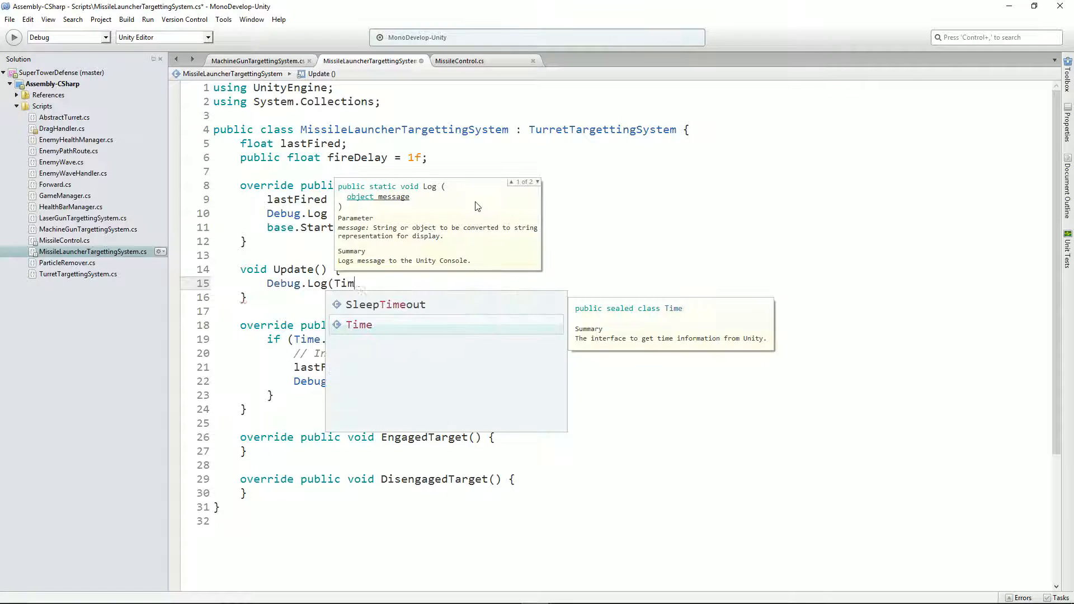
text(e.deltaTime)
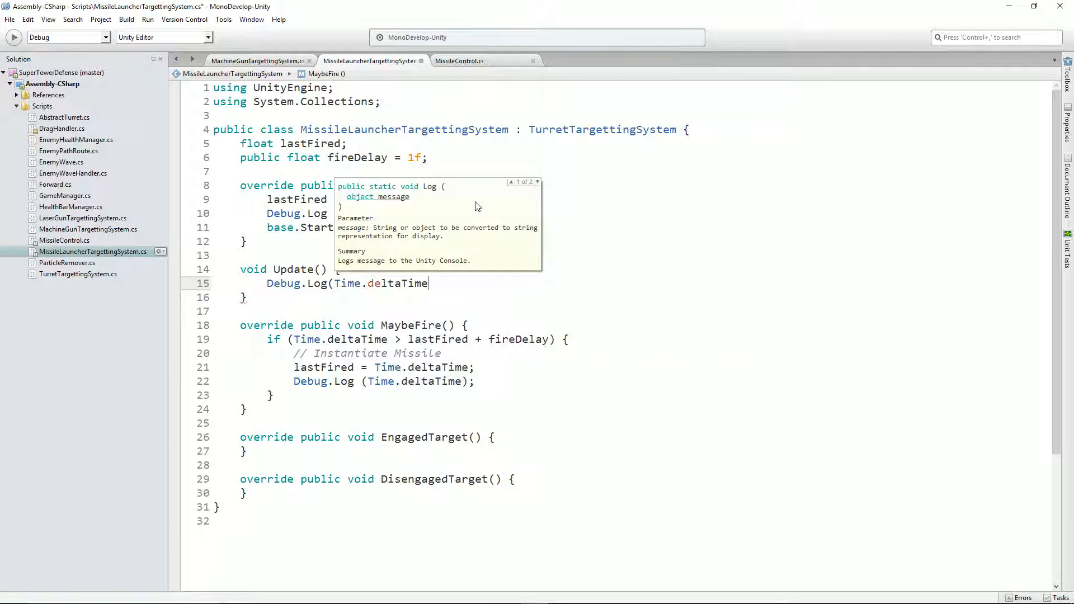
text();)
key(ctrl+s)
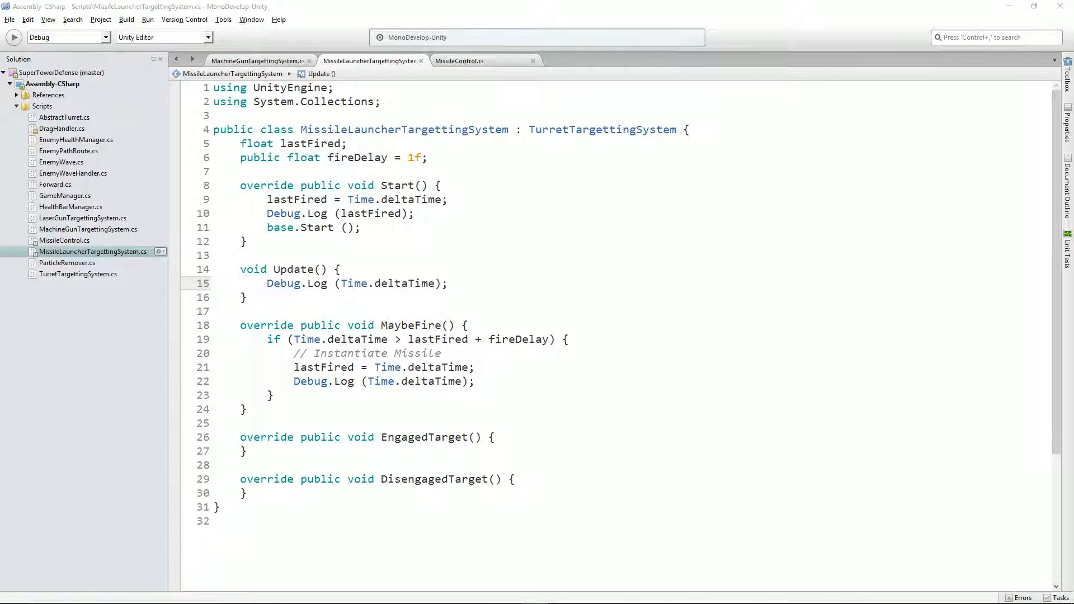
Step: Switch to Unity, run the game, place a missile launcher turret inside the upper bend, check the logged deltaTime values, and stop the game
key(alt+Tab)
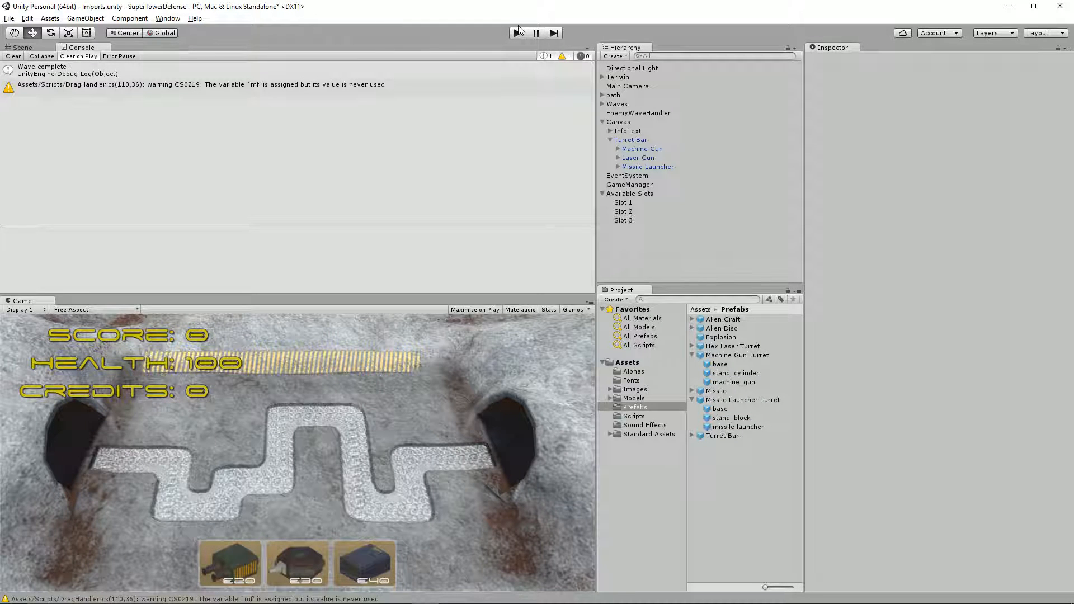
click(517, 33)
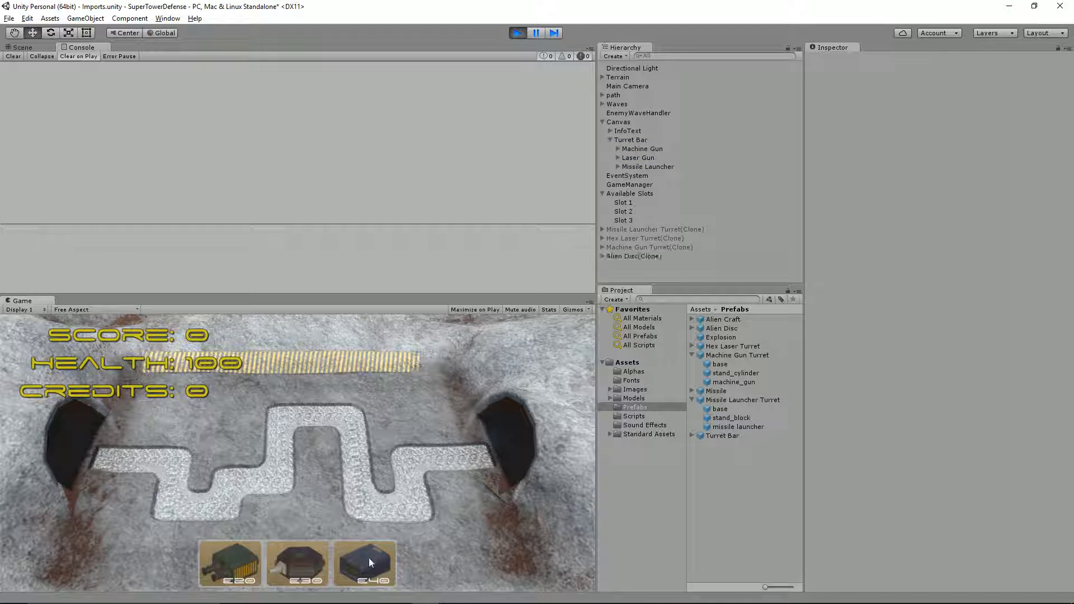
drag(368, 558, 307, 437)
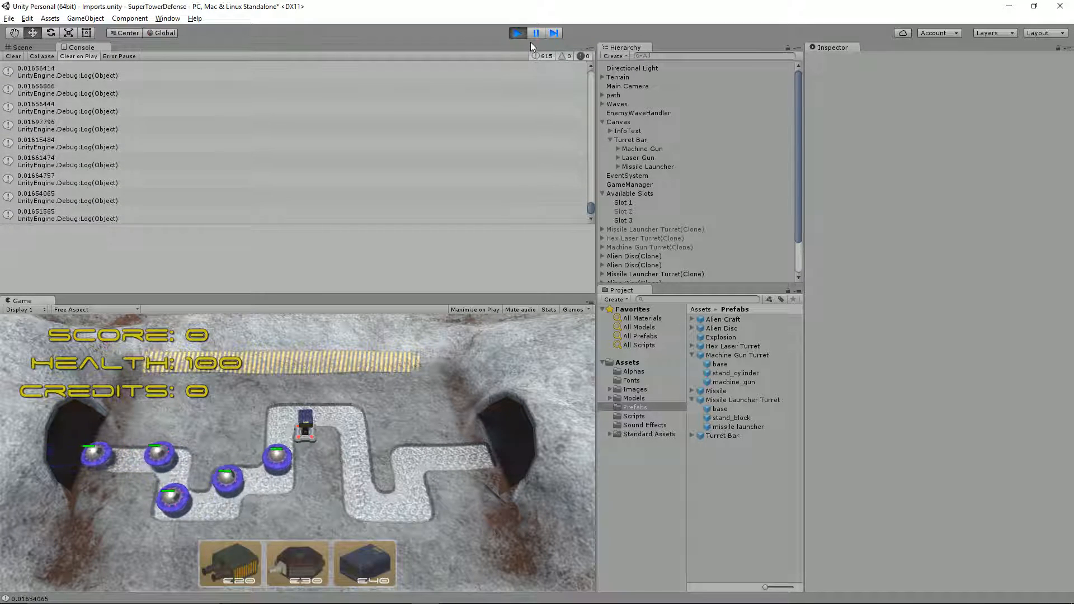
click(517, 33)
Step: Switch to MonoDevelop and change the lastFired assignment in Start to use Time.time, after checking the descriptions of the other Time properties
key(alt+Tab)
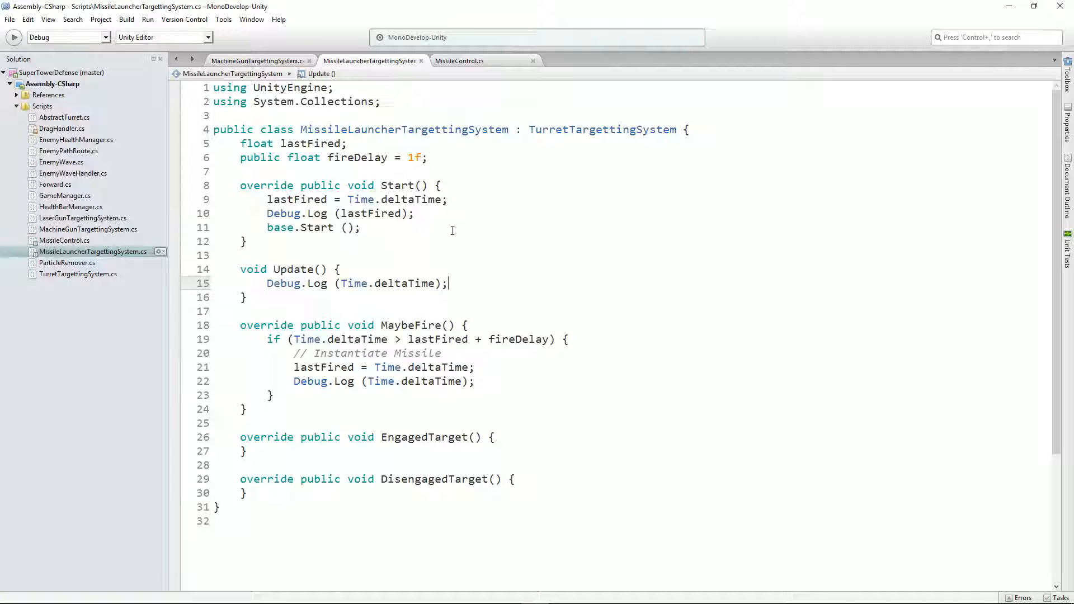
double_click(411, 199)
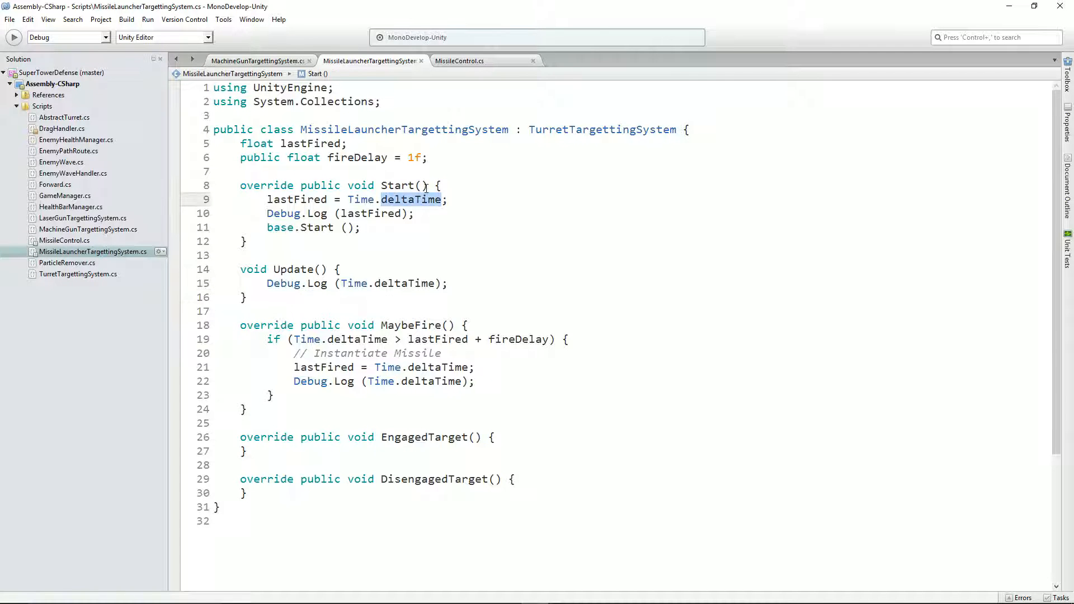
key(BackSpace)
key(BackSpace)
text(.r)
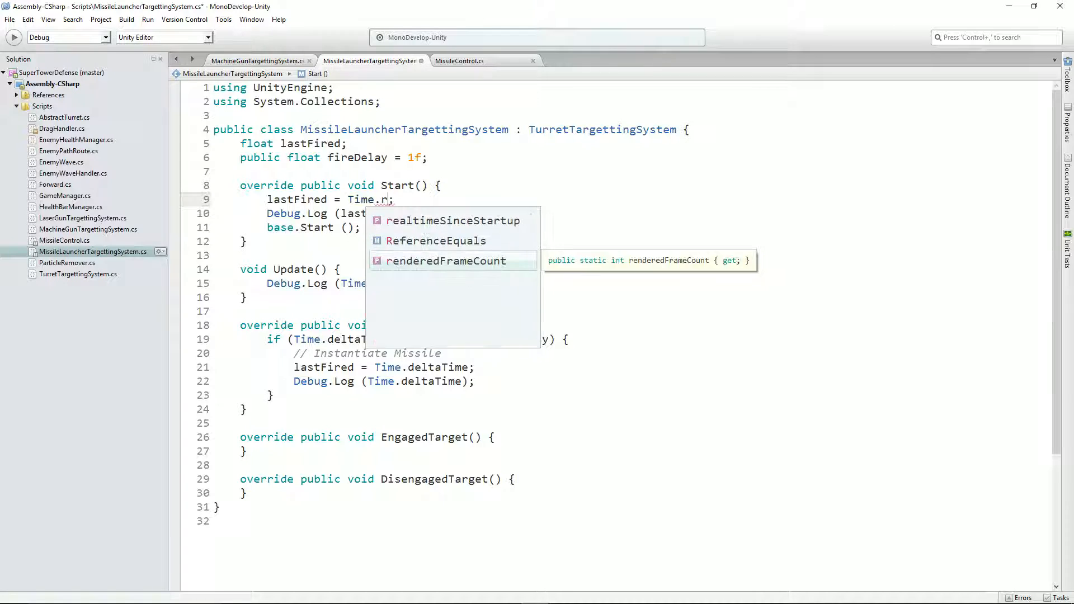
key(BackSpace)
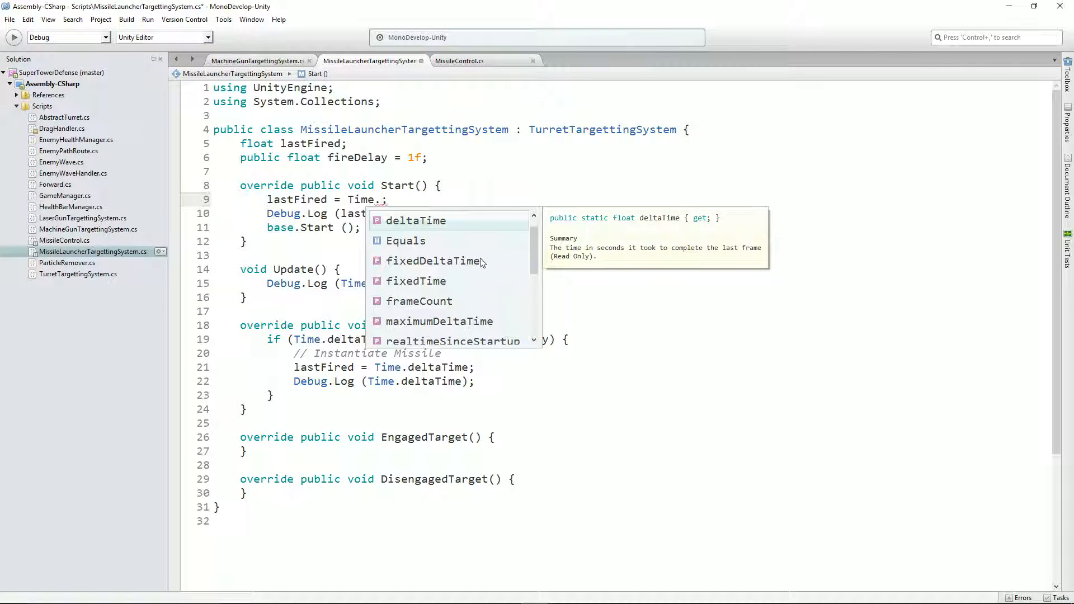
click(433, 284)
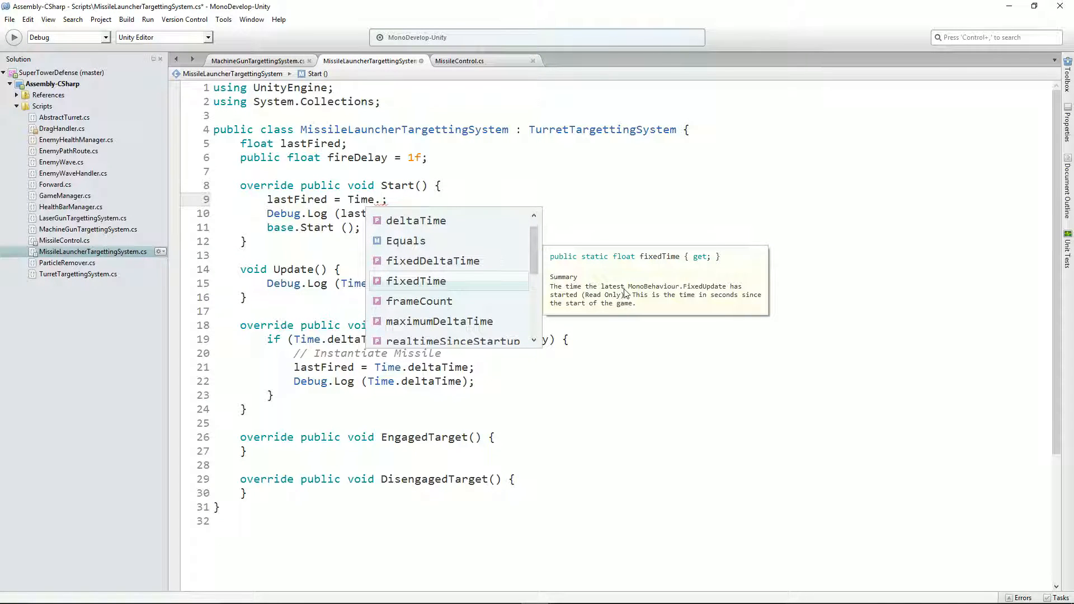
click(491, 263)
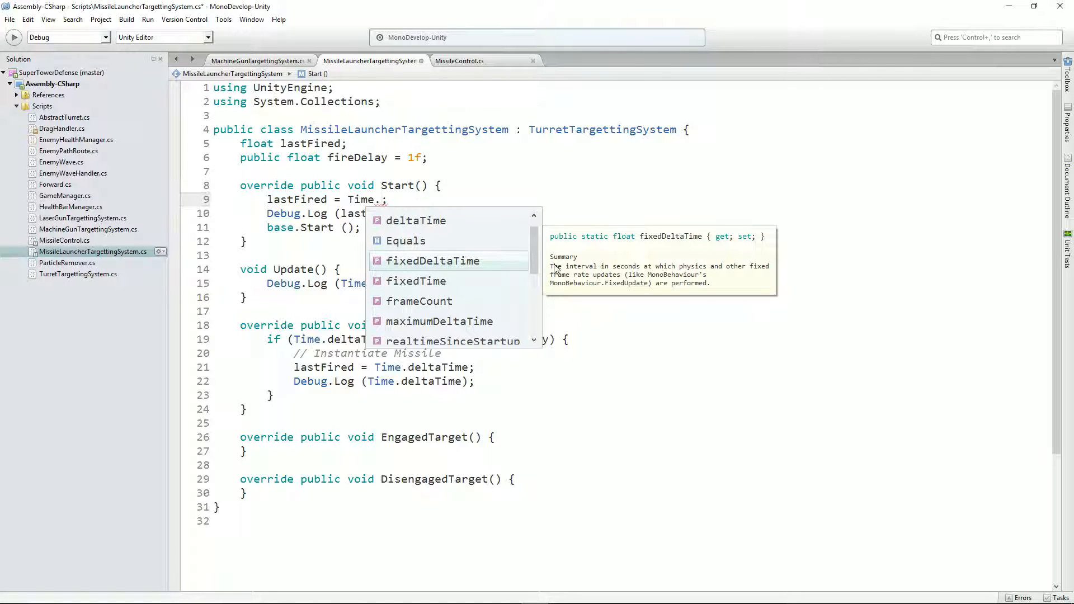
drag(534, 256, 535, 293)
click(441, 312)
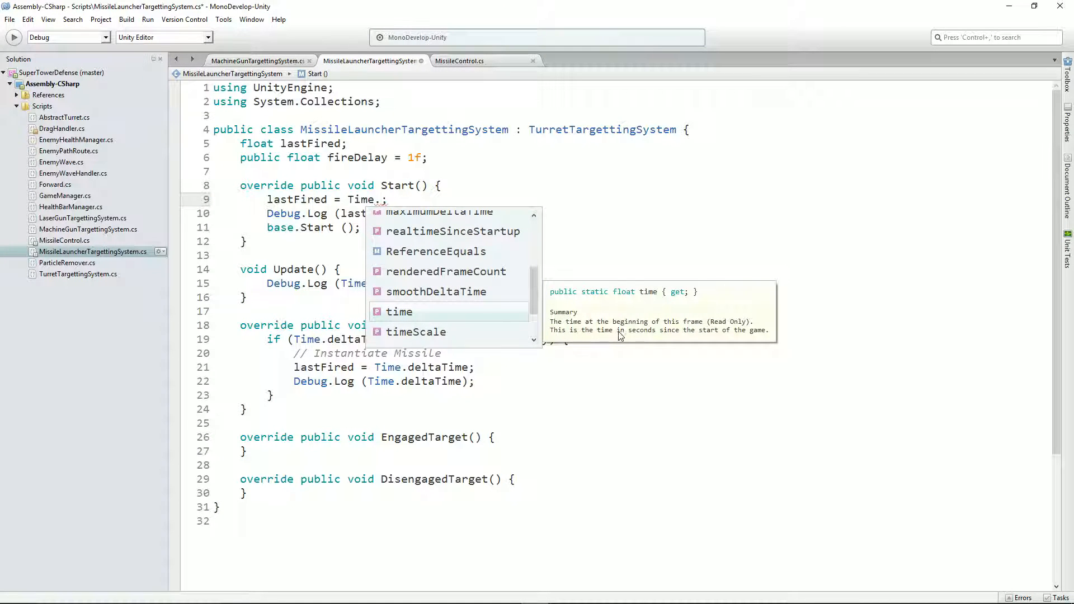
double_click(432, 312)
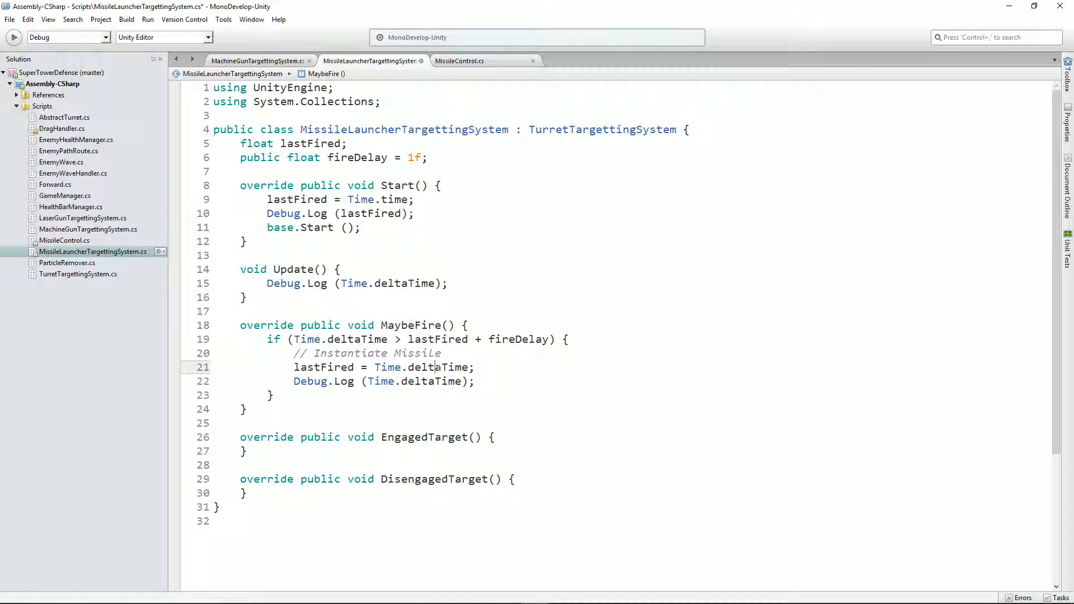
Step: Replace deltaTime in MaybeFire's lastFired assignment with Time, and make the if condition compare Time.time with lastFired + fireDelay
double_click(430, 367)
text(Time)
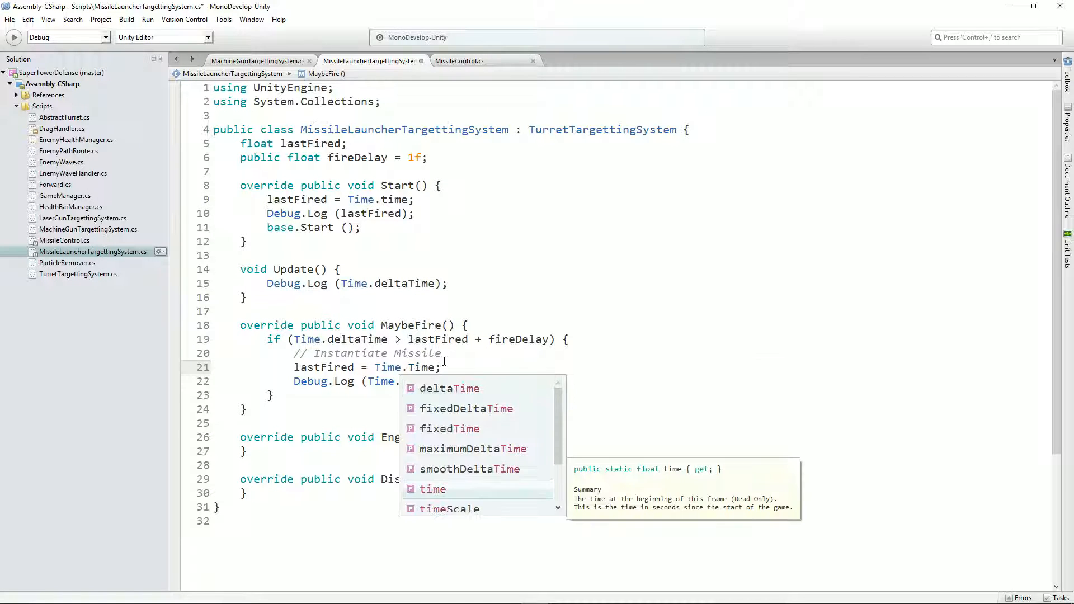
double_click(374, 338)
right_click(376, 336)
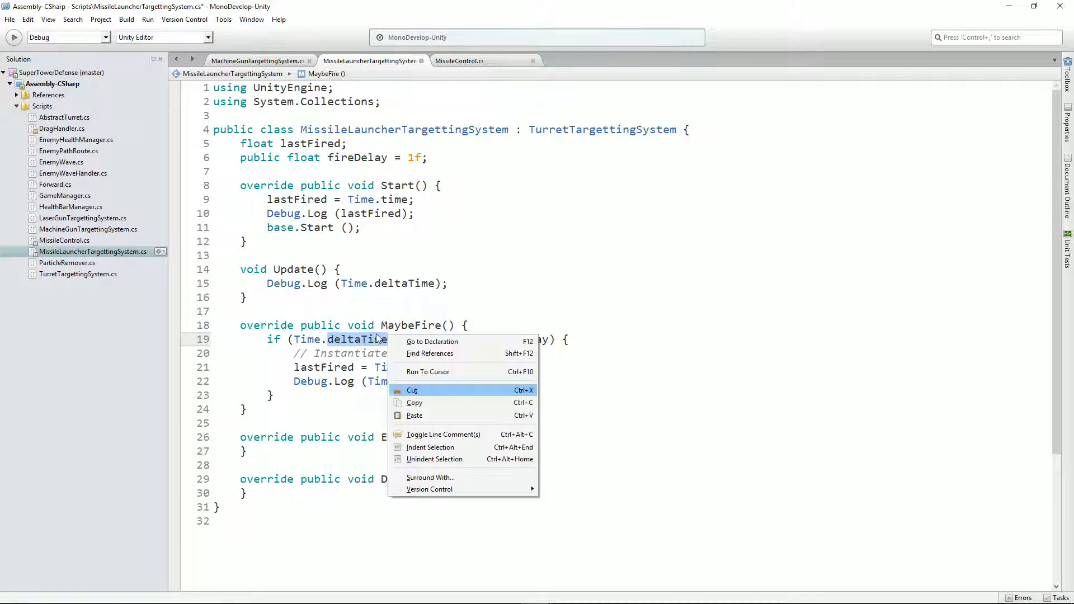
click(414, 388)
text(t)
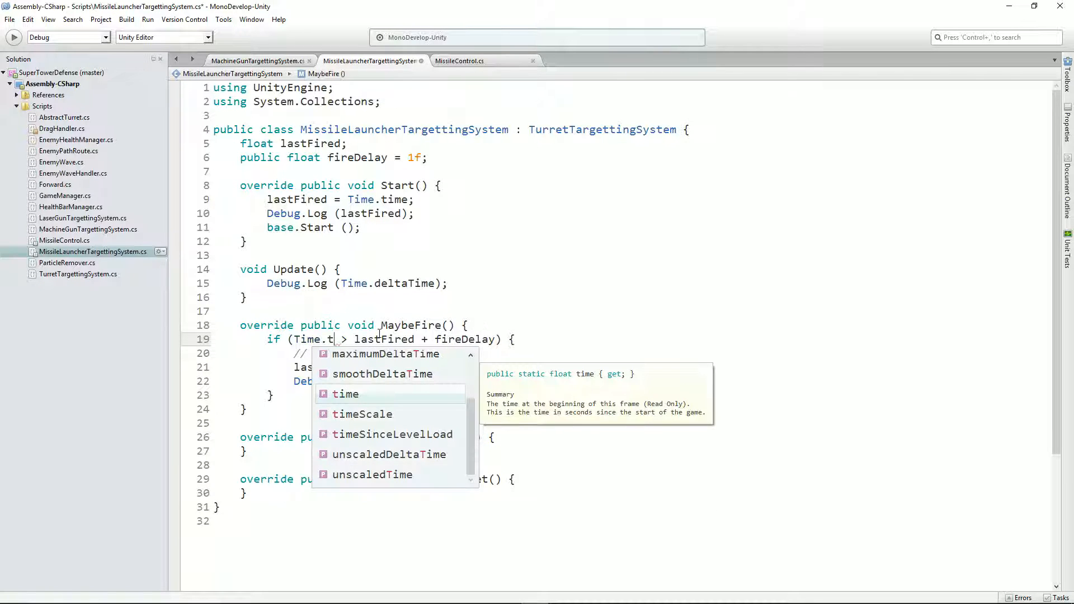
text(i)
key(Return)
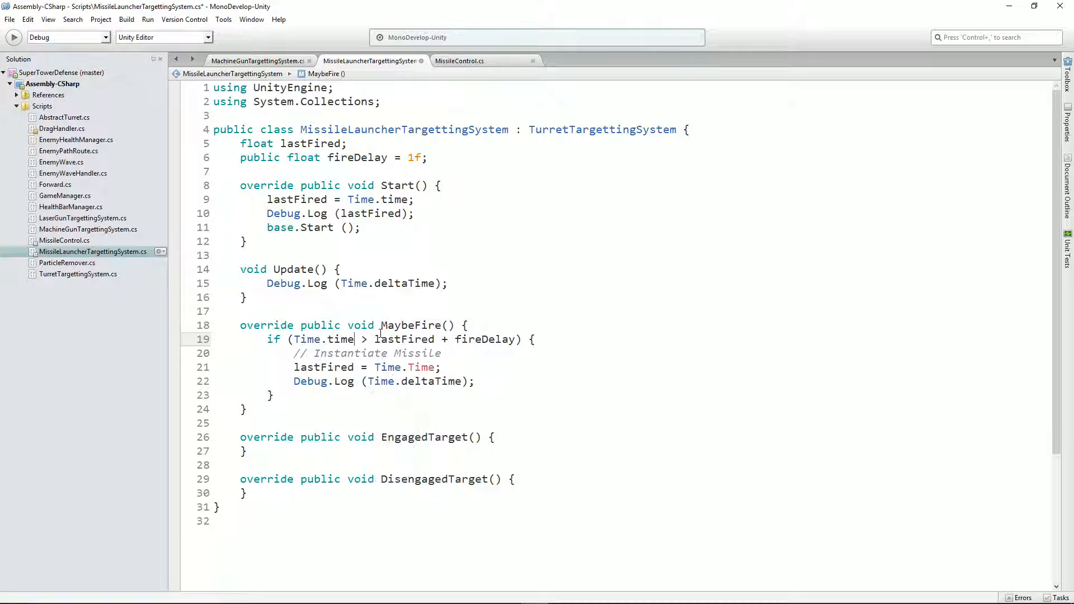
Step: Make MaybeFire's Debug.Log output Time.time, correct the lastFired assignment above it to lowercase Time.time, and save the script
double_click(422, 381)
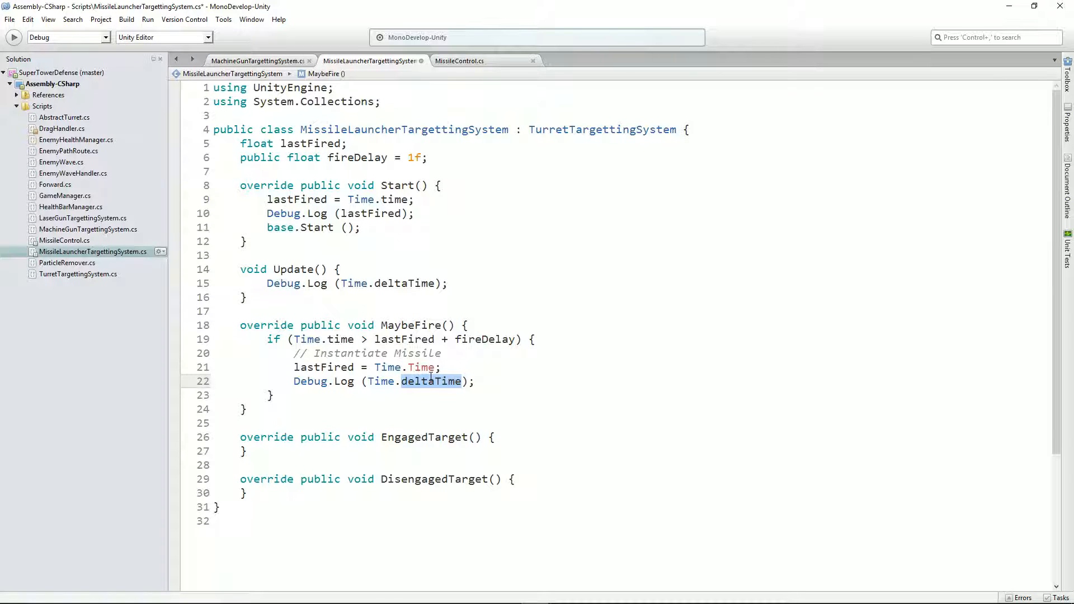
text(Tim)
key(BackSpace)
key(BackSpace)
key(BackSpace)
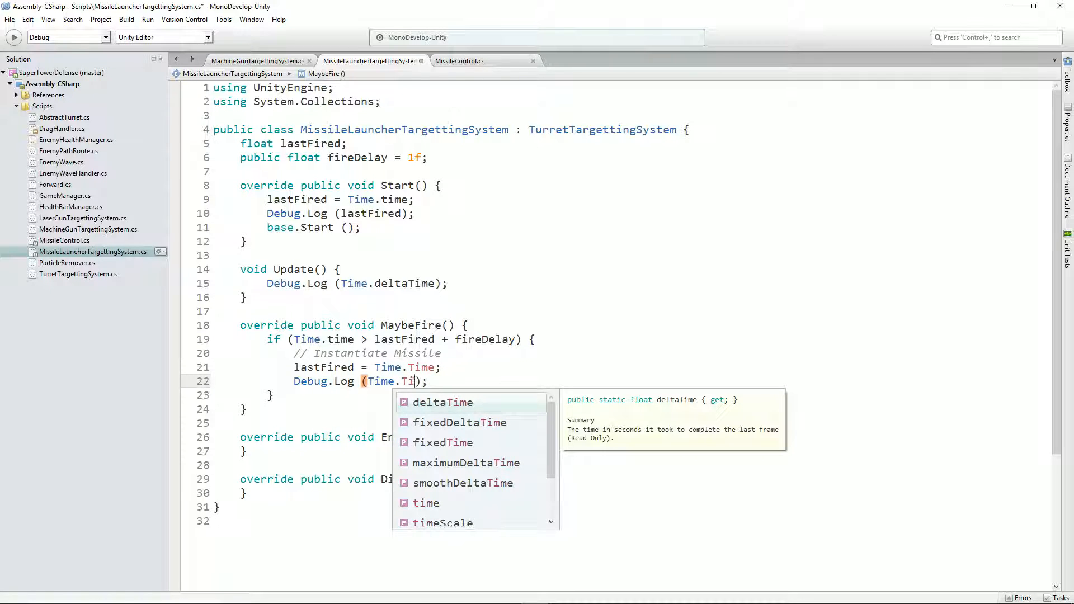
text(tim)
key(Return)
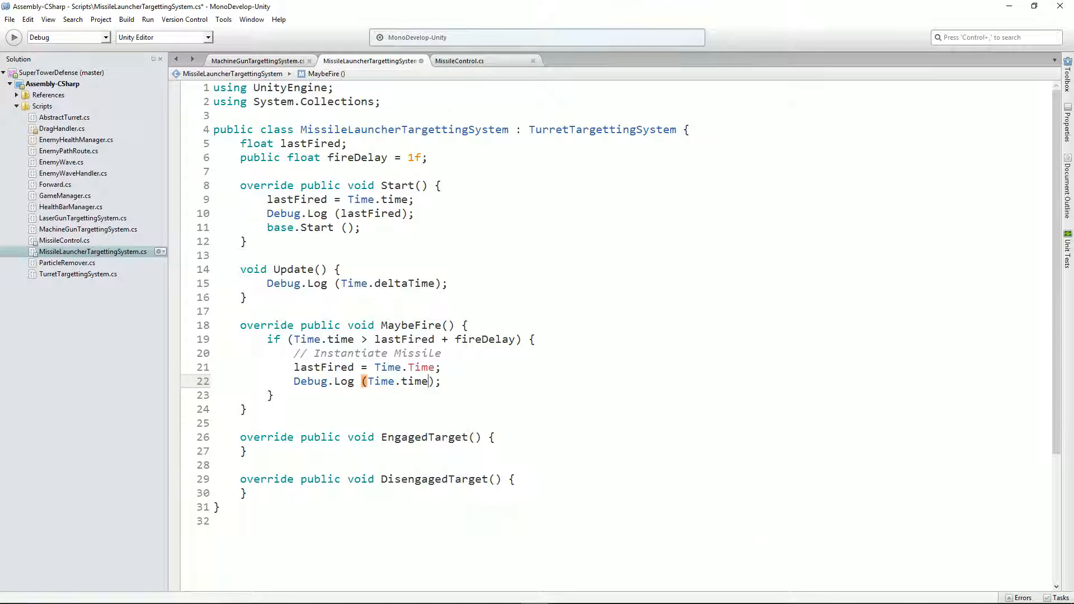
key(Up)
key(BackSpace)
text(t)
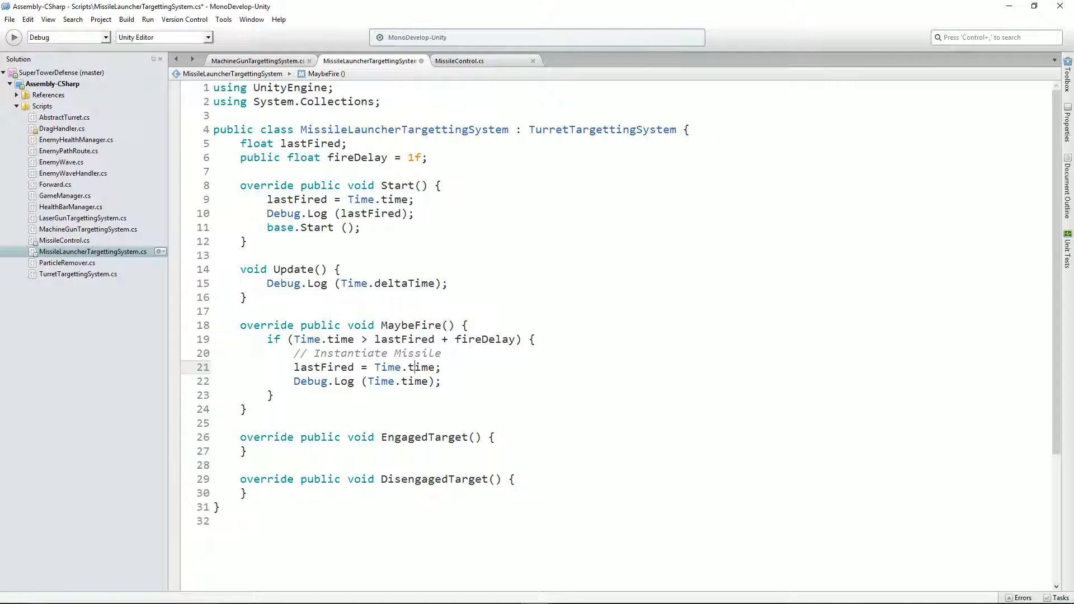
key(ctrl+s)
Step: Comment out the Debug.Log (Time.deltaTime); line in the Update method
click(375, 283)
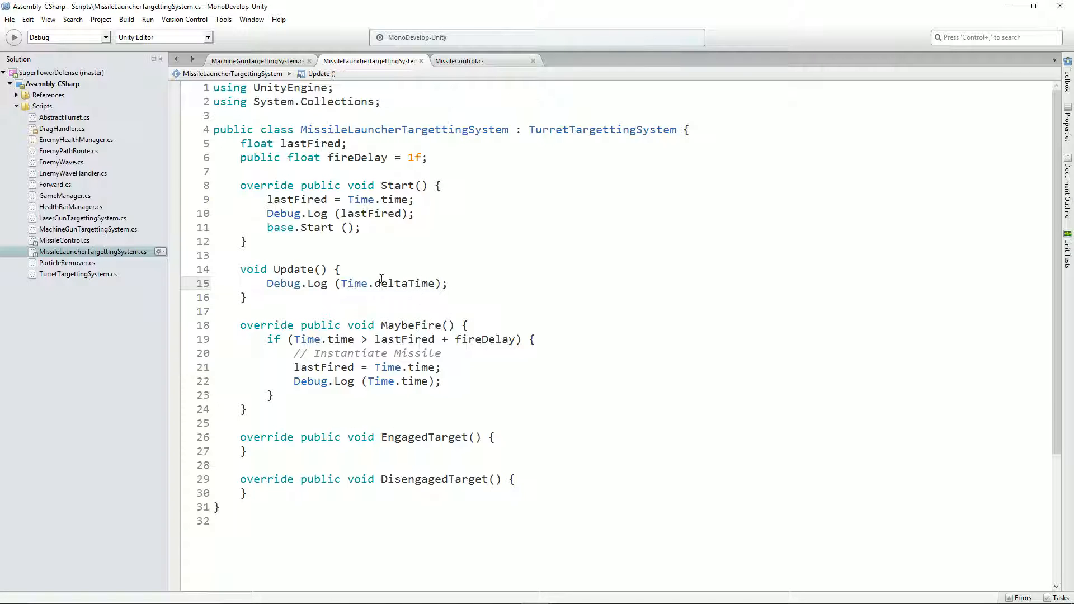
key(ctrl+slash)
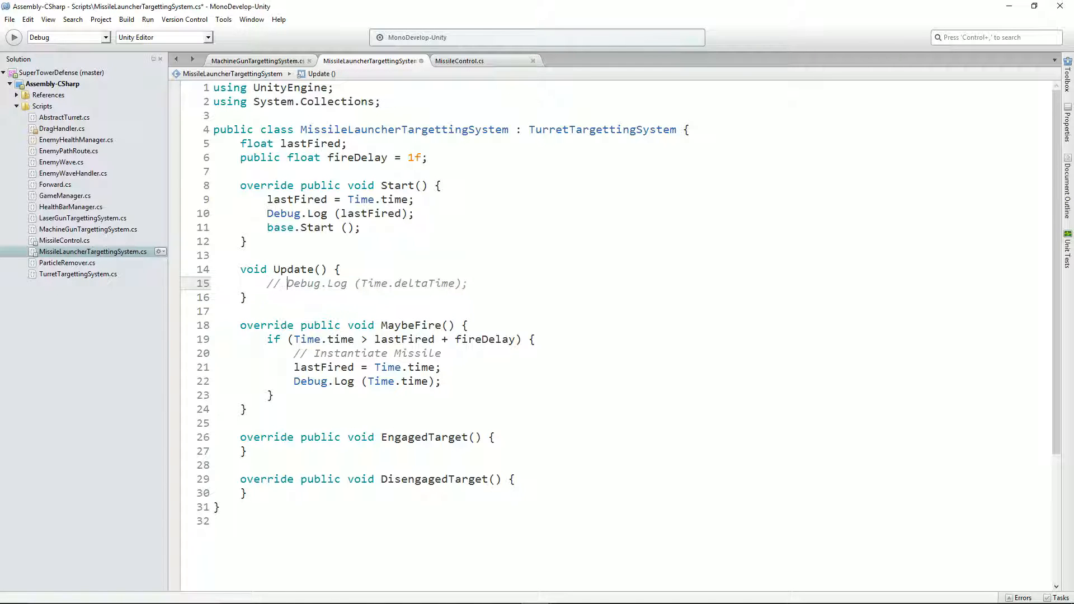
Step: Switch to Unity, run the game, place a missile launcher turret inside the path's upper bend, and watch the console as enemies pass
key(alt+Tab)
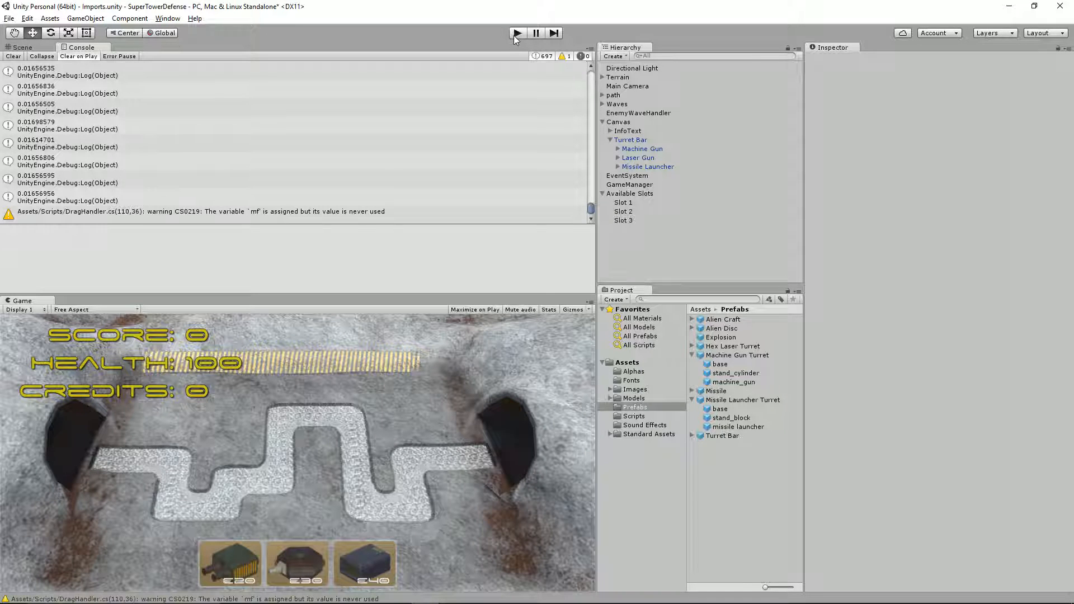
click(515, 33)
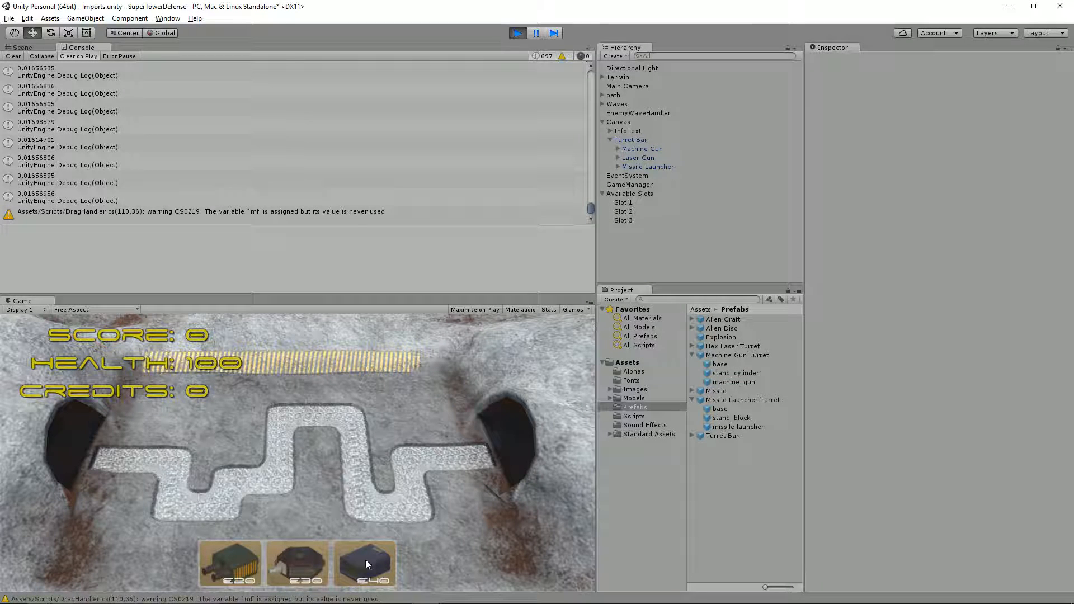
mouse_move(365, 559)
mouse_down()
mouse_move(311, 468)
mouse_move(306, 428)
mouse_up()
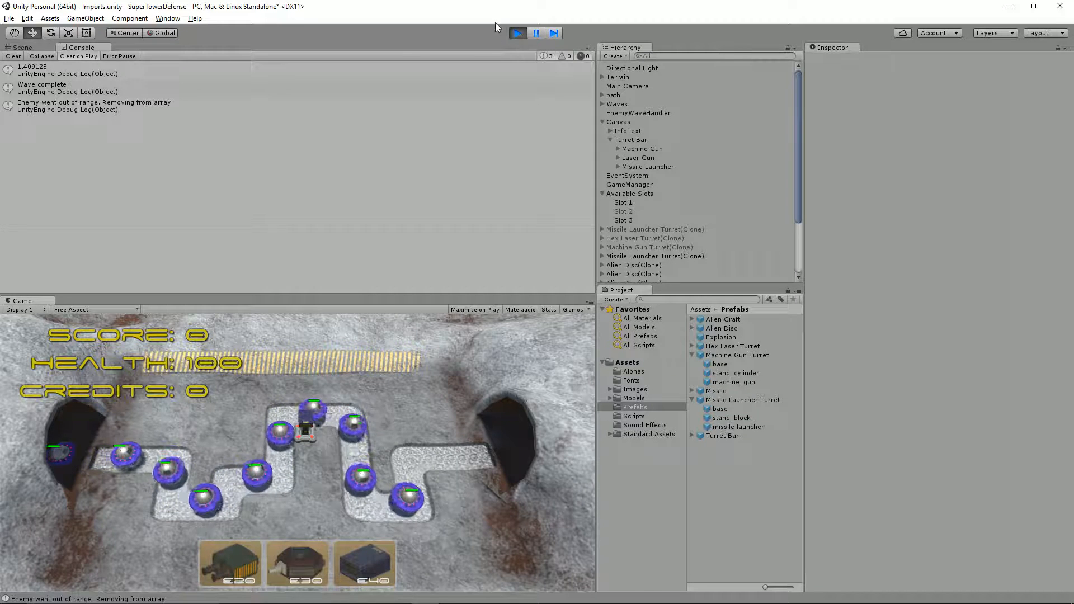
Step: Switch to MonoDevelop and compare the missile launcher script's Update method with the one in the TurretTargettingSystem.cs base class
key(alt+Tab)
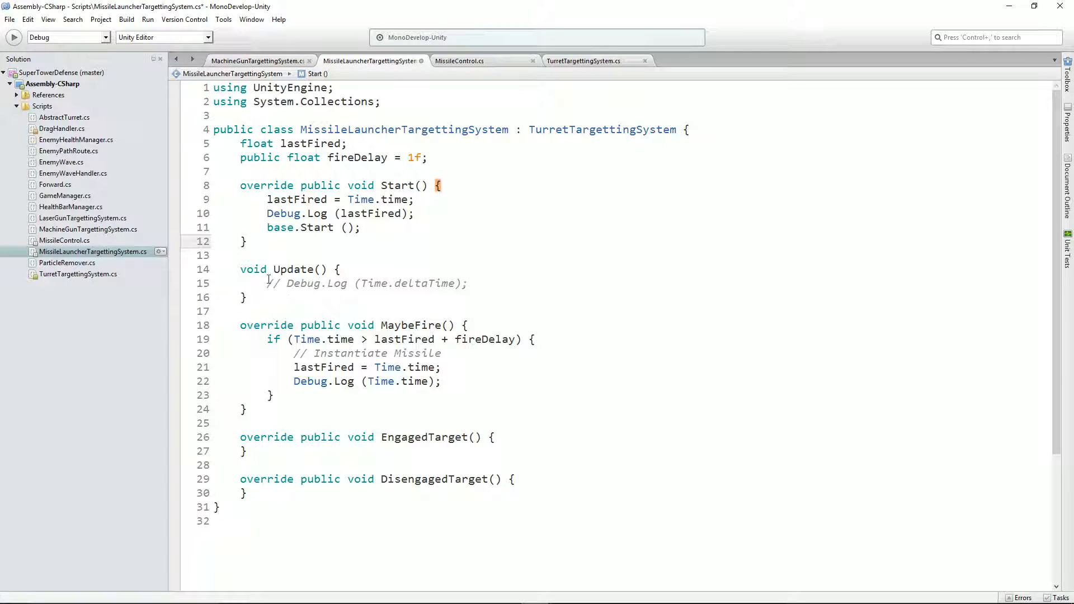
drag(253, 300, 217, 267)
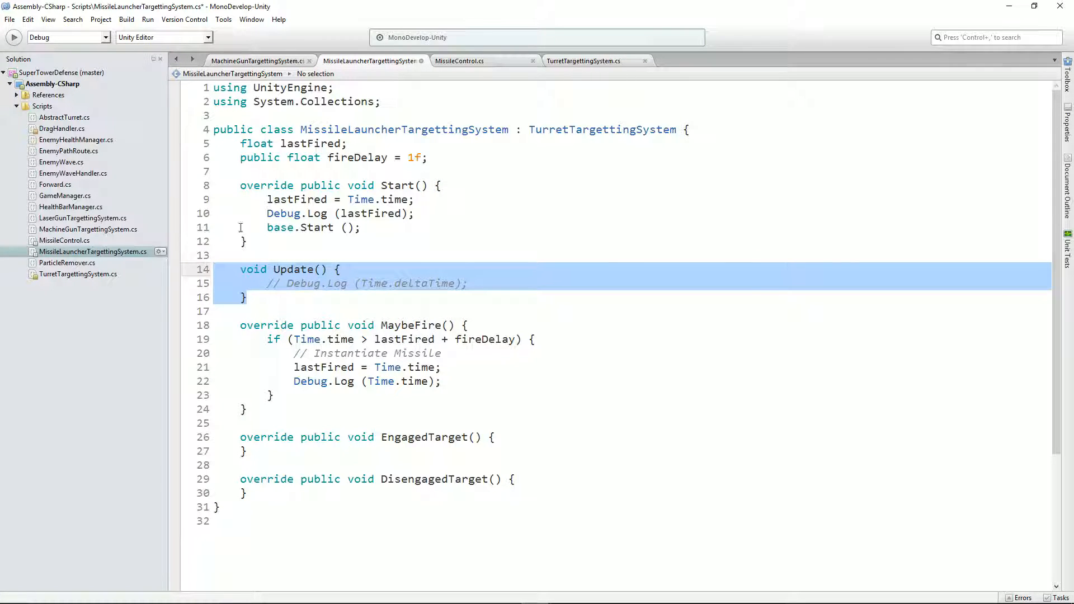
click(584, 61)
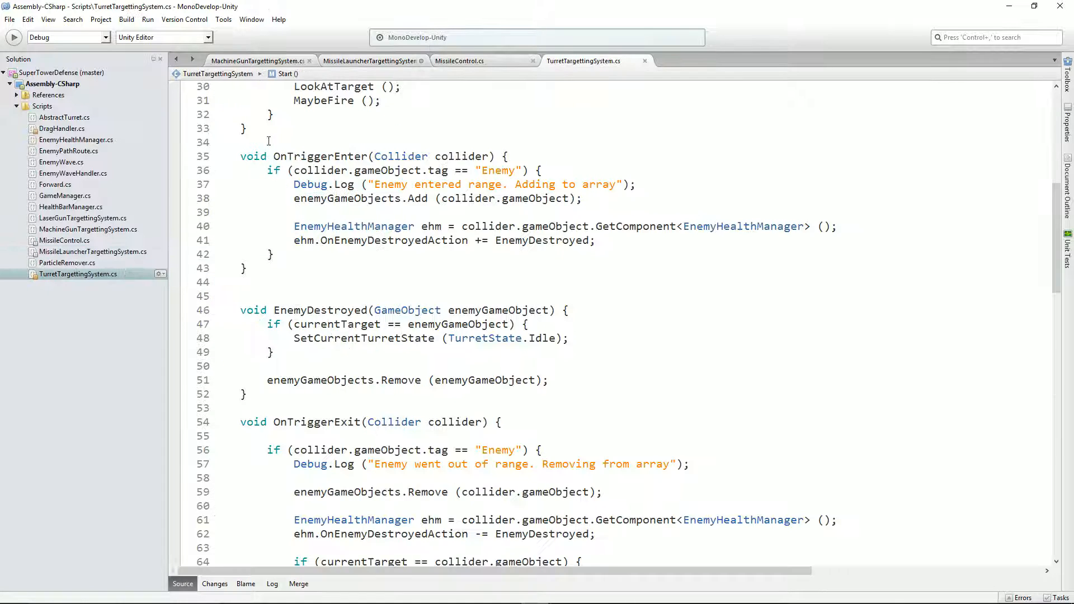
scroll(363, 374, up, 10)
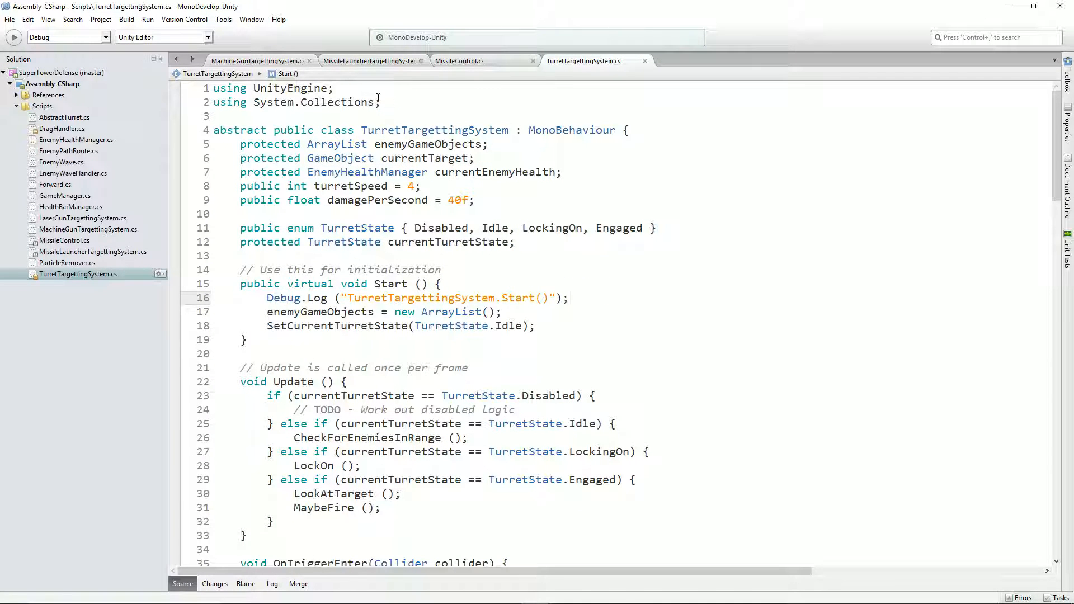
Step: Delete the entire Update method, including its commented log line, from MissileLauncherTargettingSystem.cs
click(360, 61)
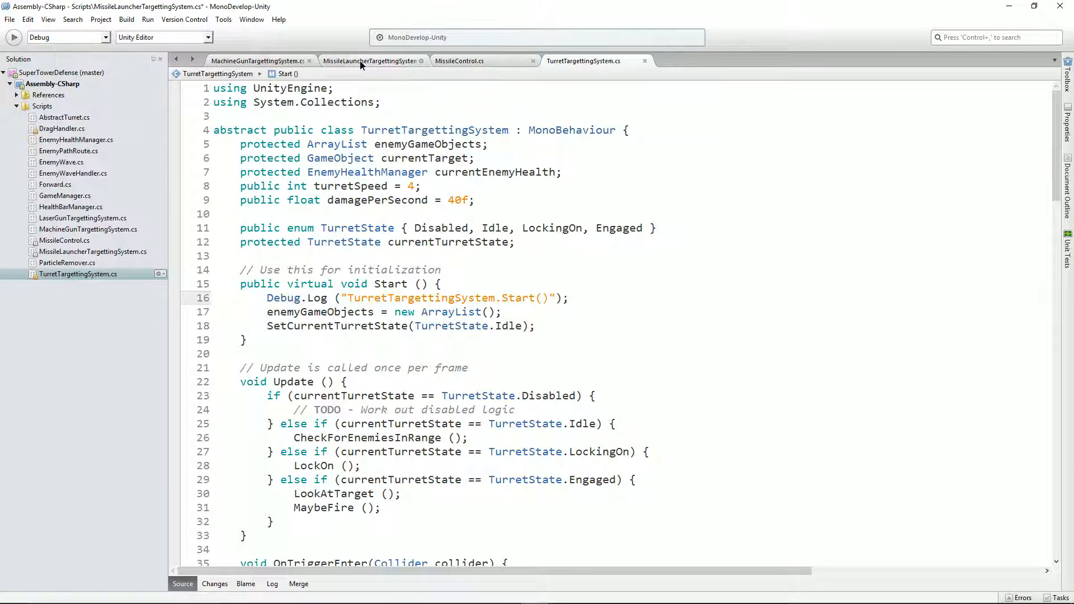
click(288, 295)
key(shift+Home)
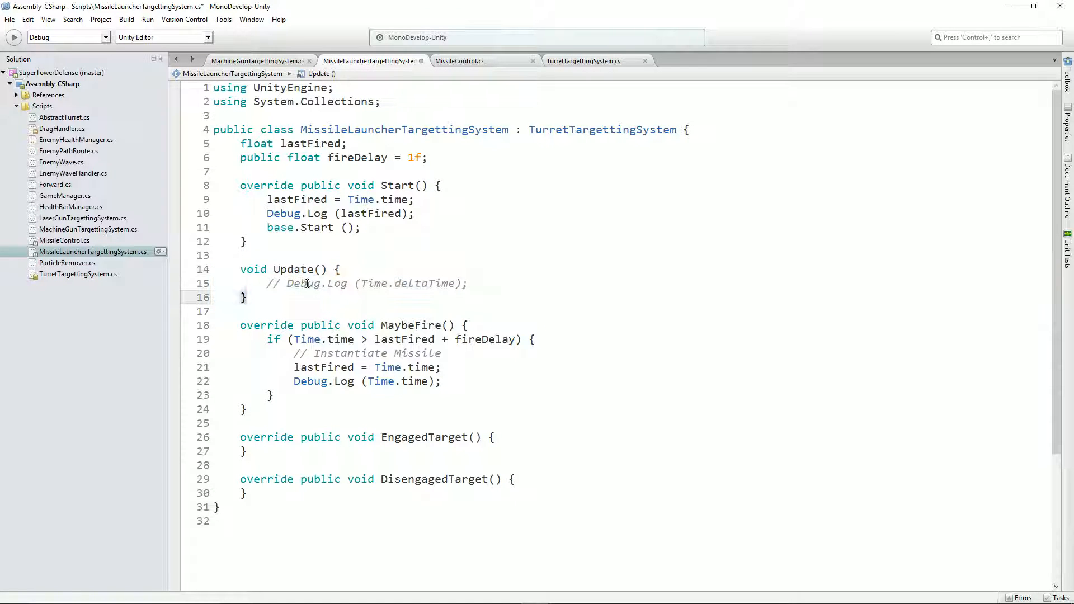
key(shift+Home)
key(shift+Up)
key(shift+Up)
key(Delete)
key(Delete)
key(Delete)
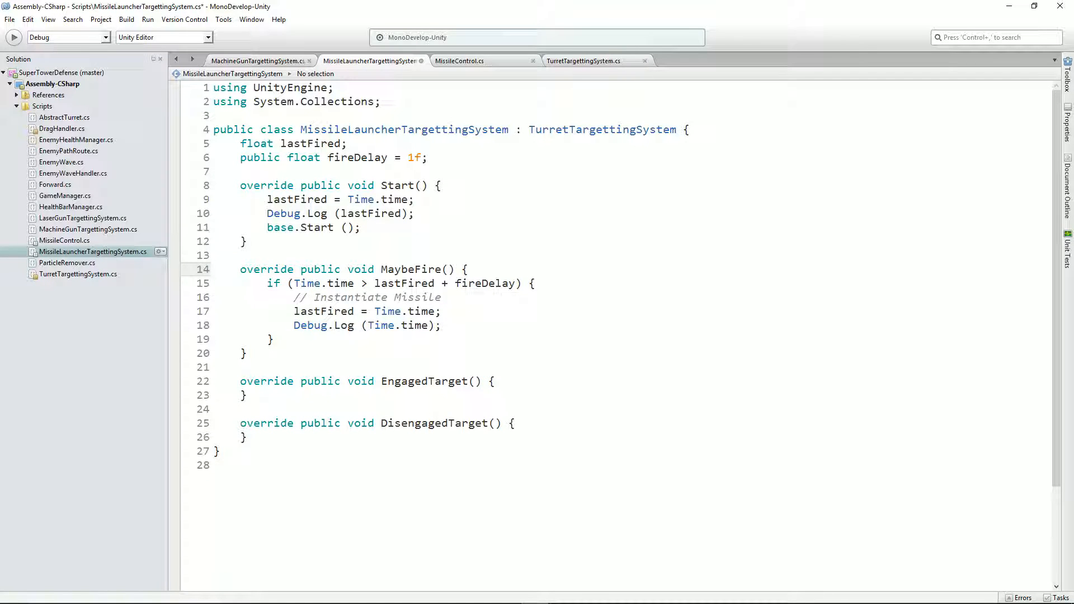
Step: Switch to Unity, run the game, and place a missile launcher turret inside the path's upper bend
key(alt+Tab)
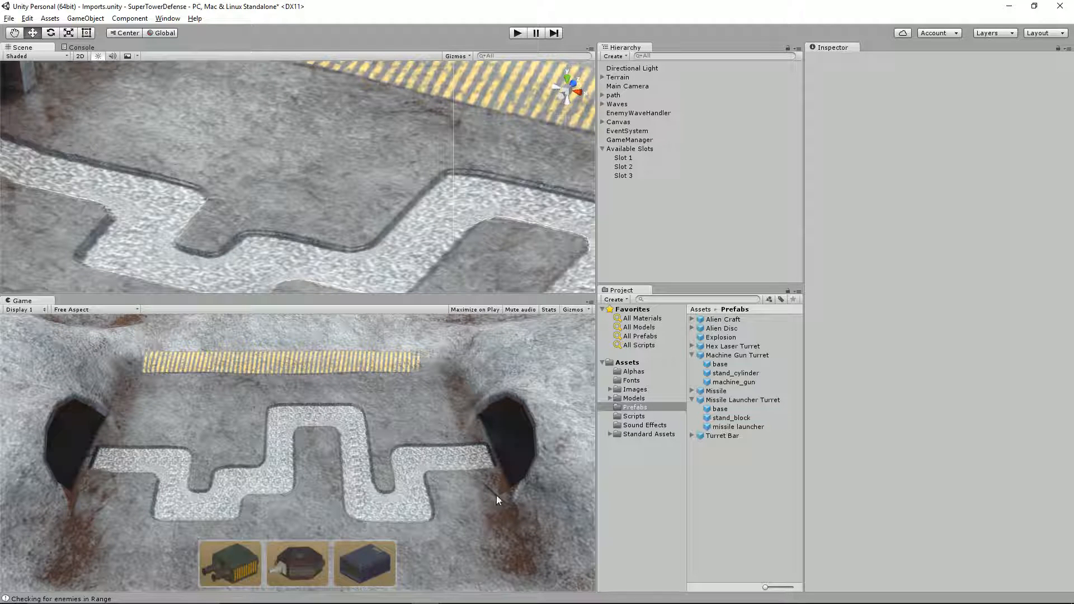
click(518, 33)
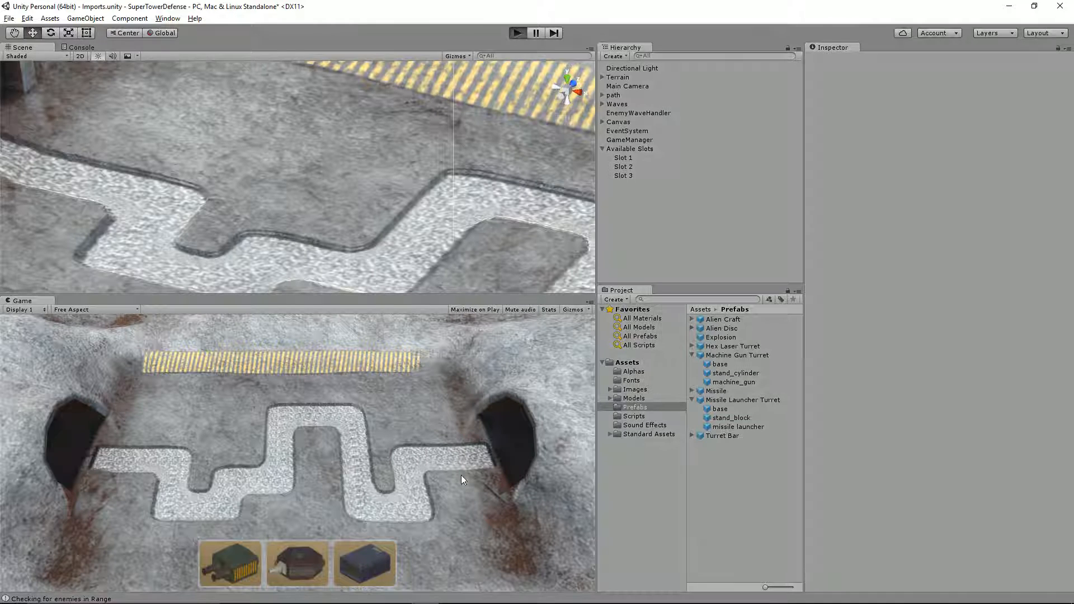
click(369, 565)
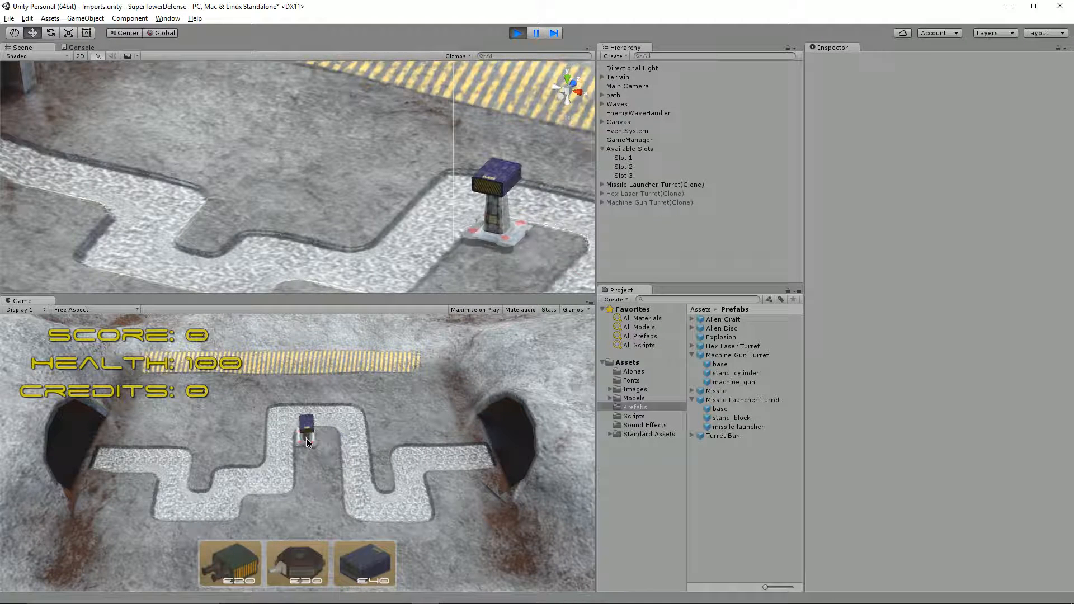
click(306, 438)
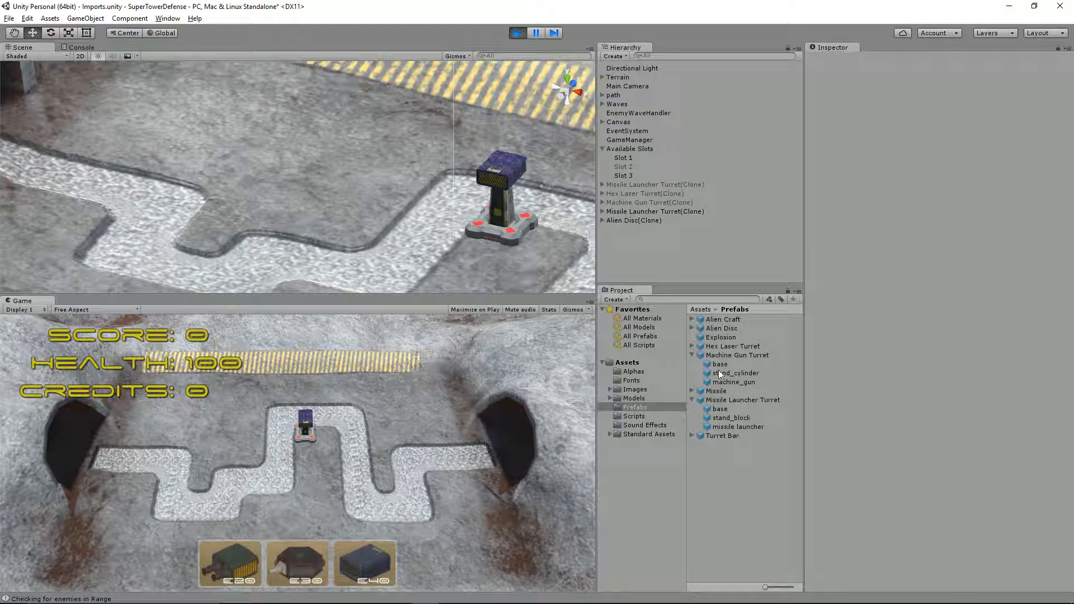
Step: Inspect the missile launcher prefab part's targetting script settings, including Fire Delay, while enemies pass the turret, and stop the game
click(724, 427)
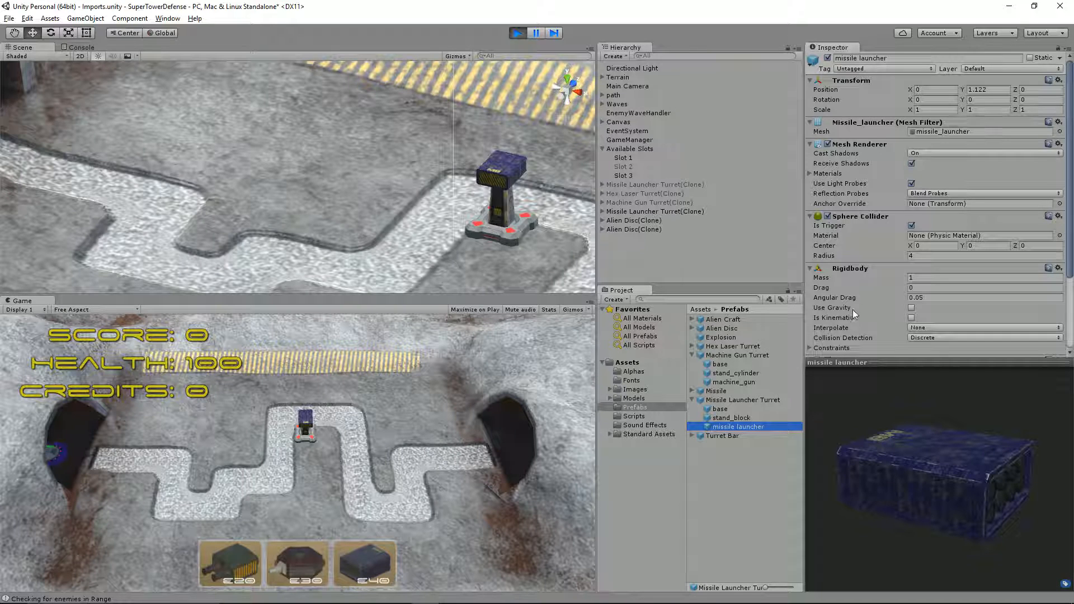
scroll(861, 291, down, 3)
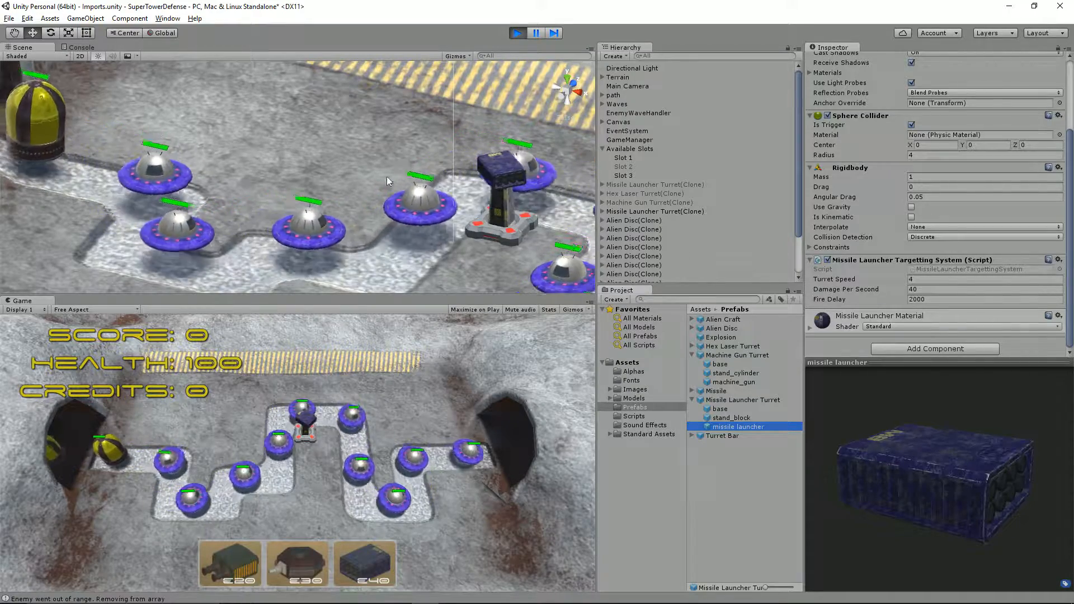
click(518, 34)
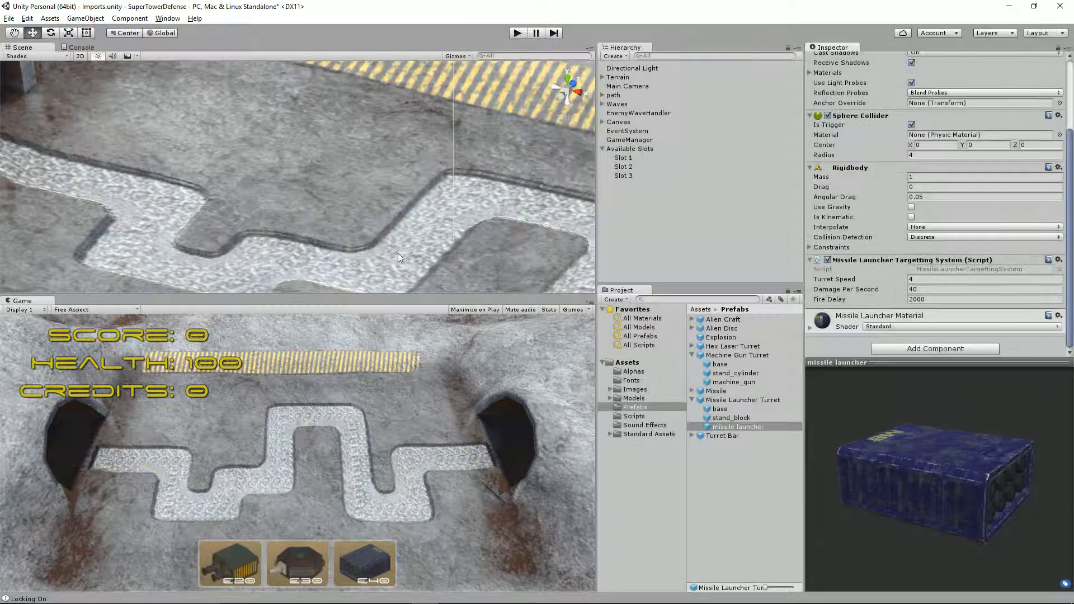
Step: Switch to MonoDevelop and start a Debug.Log call as the first line inside MaybeFire's if block
key(alt+Tab)
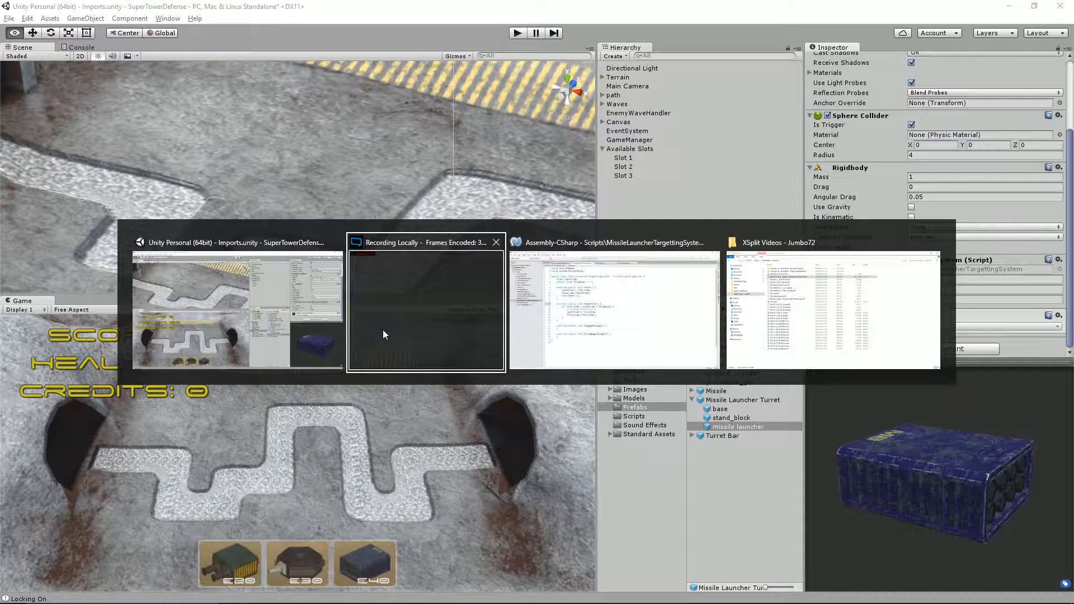
key(alt+Tab)
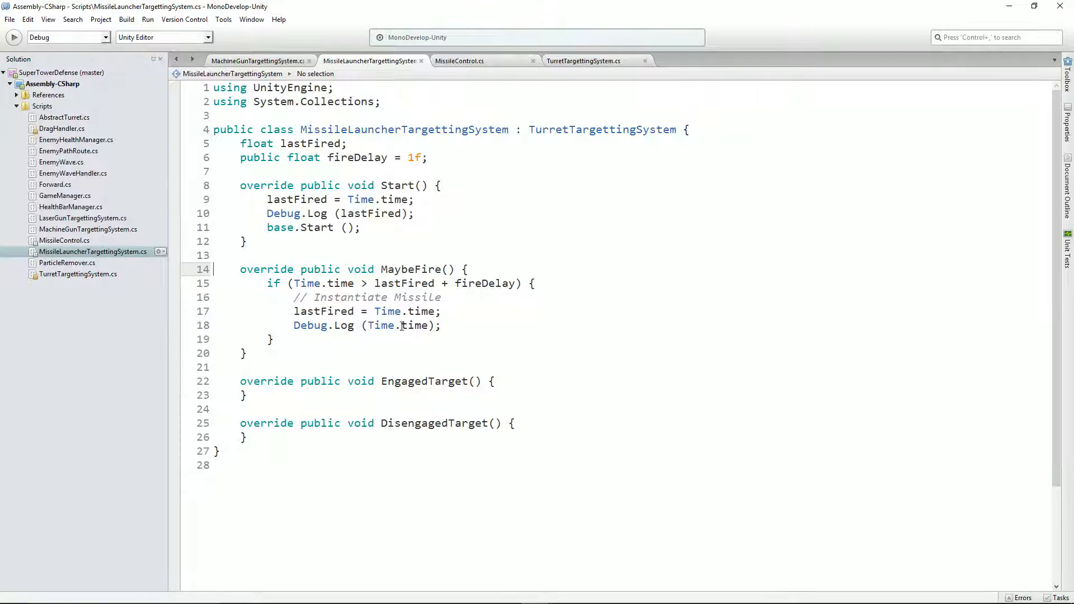
click(472, 299)
key(Up)
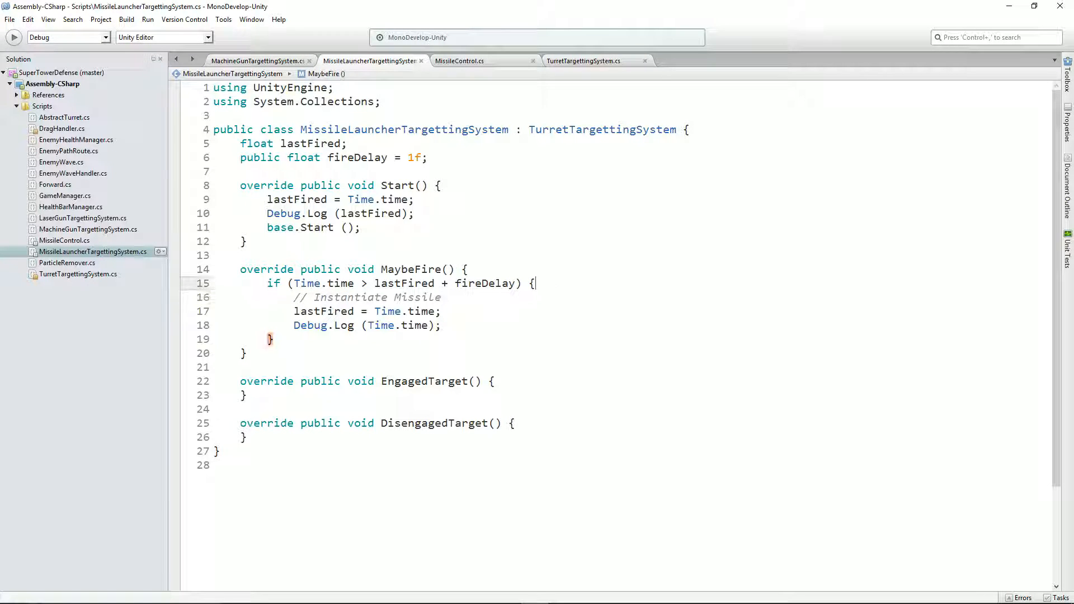
key(Return)
text(bug.Log)
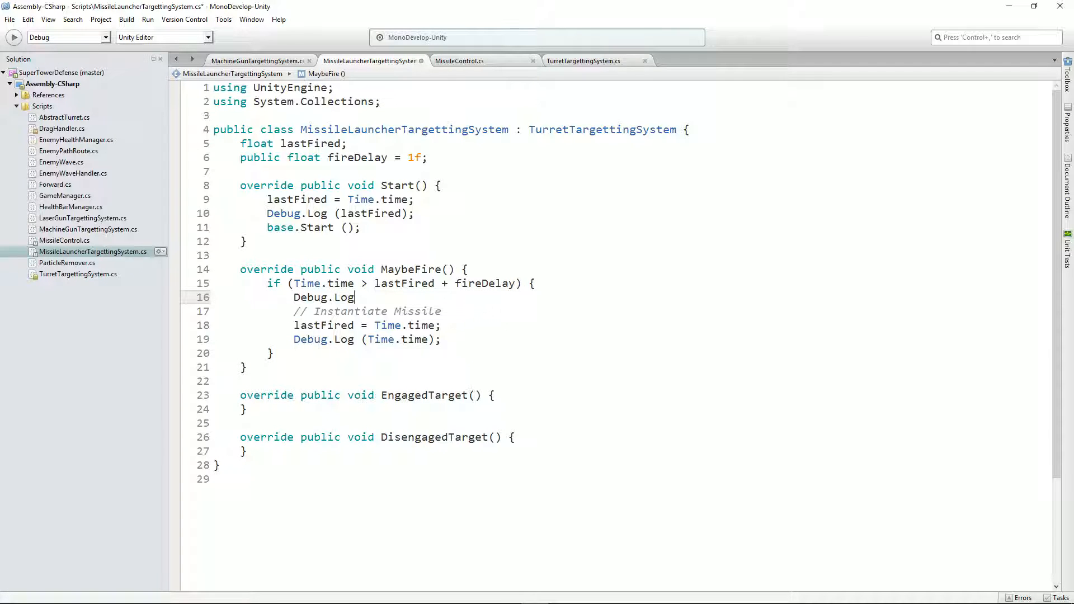
Step: Set the default value of the public fireDelay variable to 2f in the missile launcher script
click(413, 158)
key(BackSpace)
text(2)
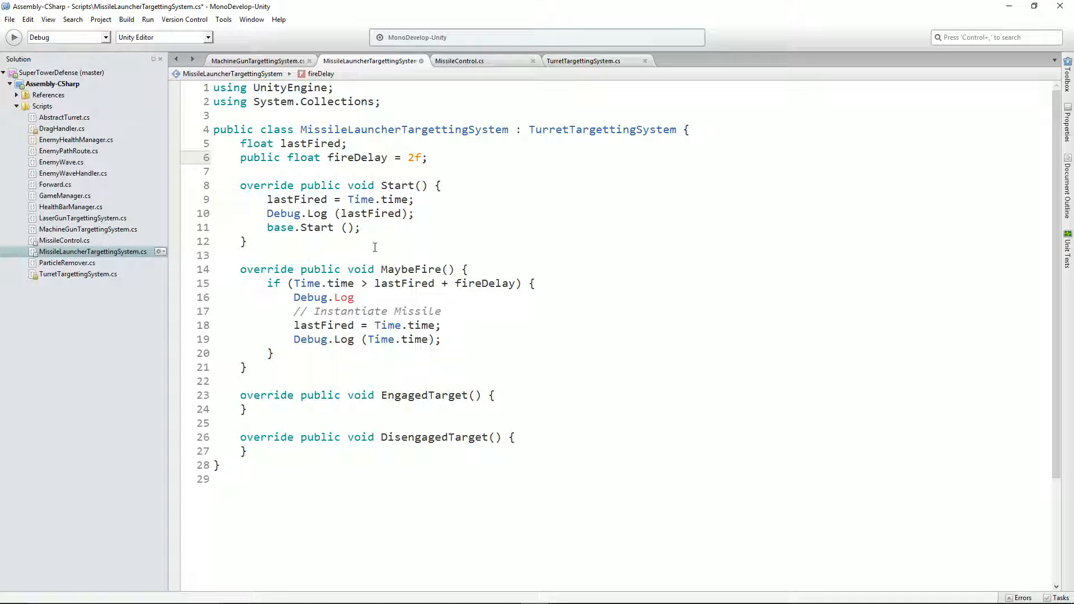
Step: Complete the new Debug.Log call in the if block with the message "Time to fire!" and save the script
click(367, 298)
text((")
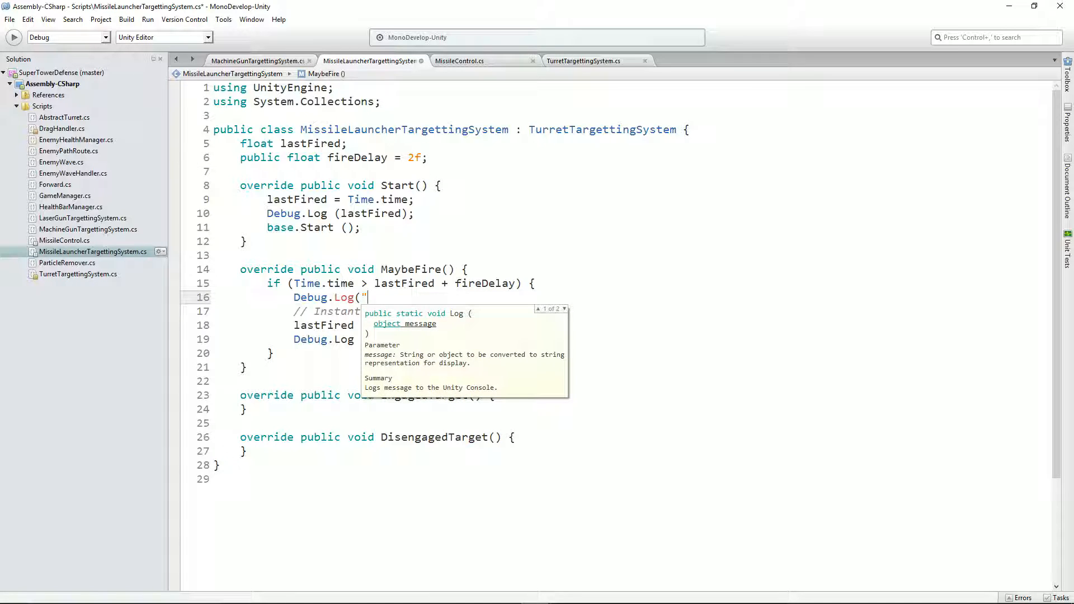
text(Time to fire!");)
key(ctrl+s)
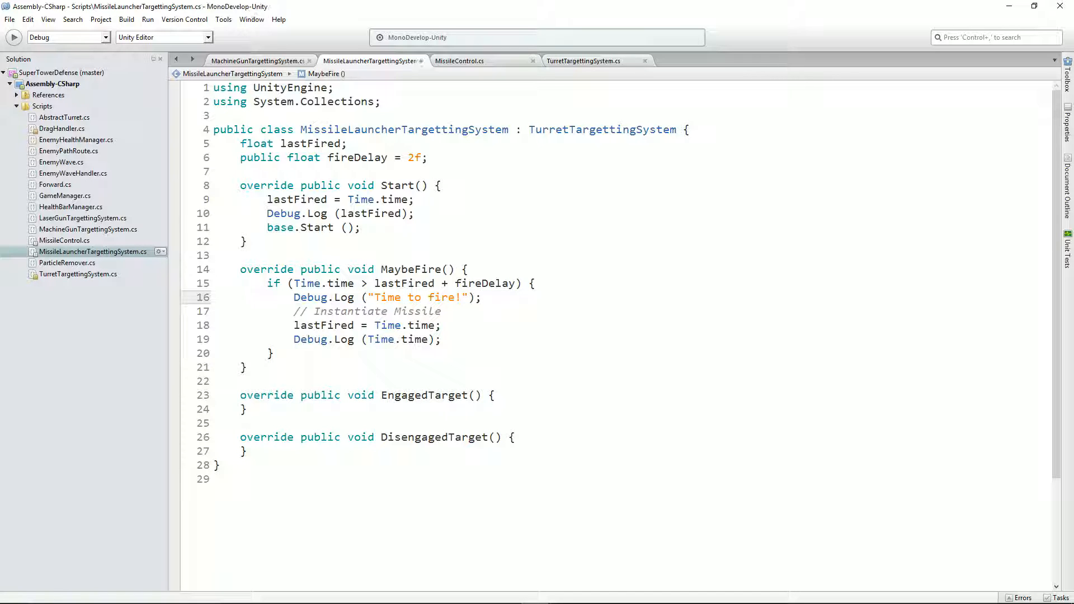
Step: Switch to Unity and test-run the game with a missile launcher turret inside the path's upper bend, checking the console log before stopping
key(alt+Tab)
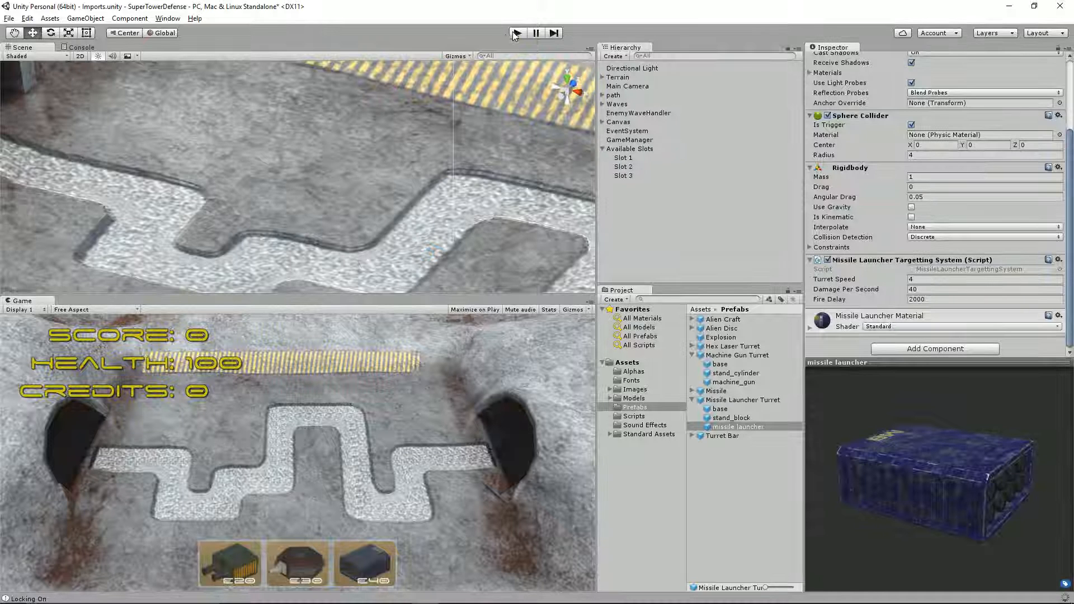
click(518, 33)
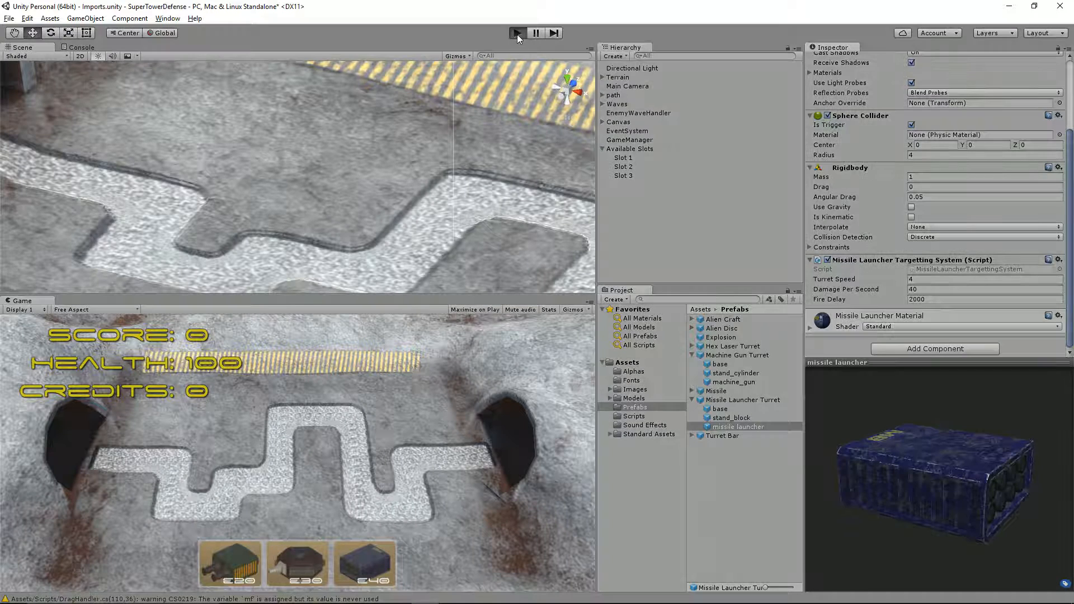
drag(337, 560, 305, 436)
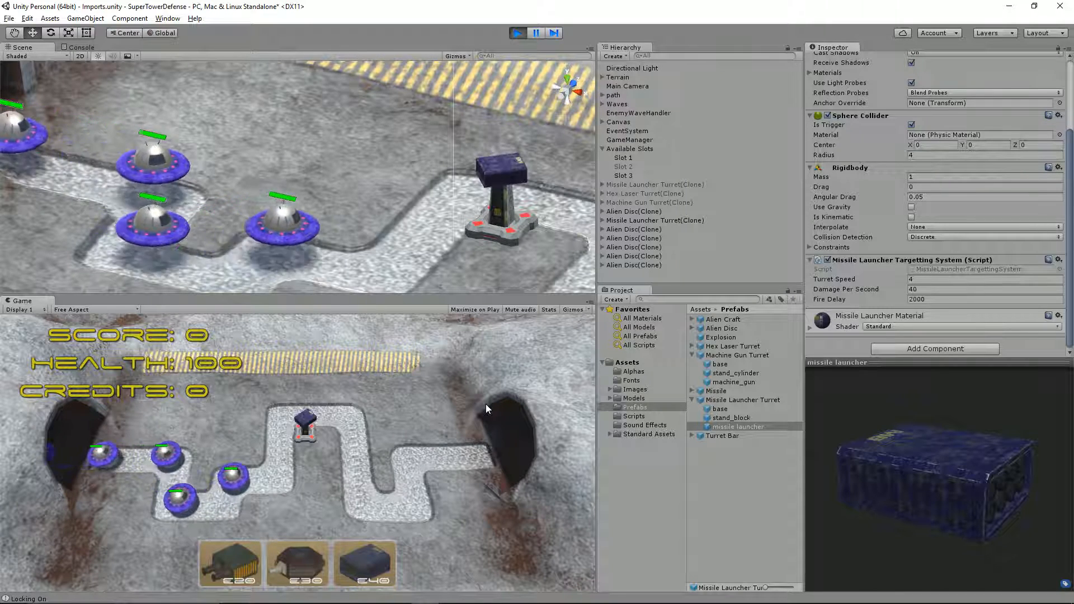
click(75, 49)
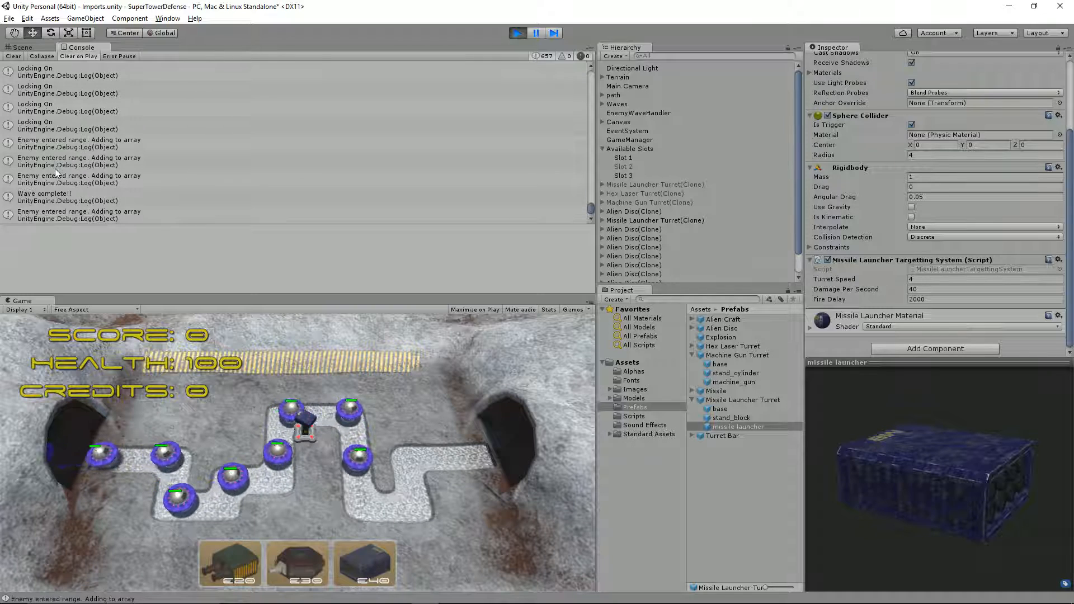
click(518, 32)
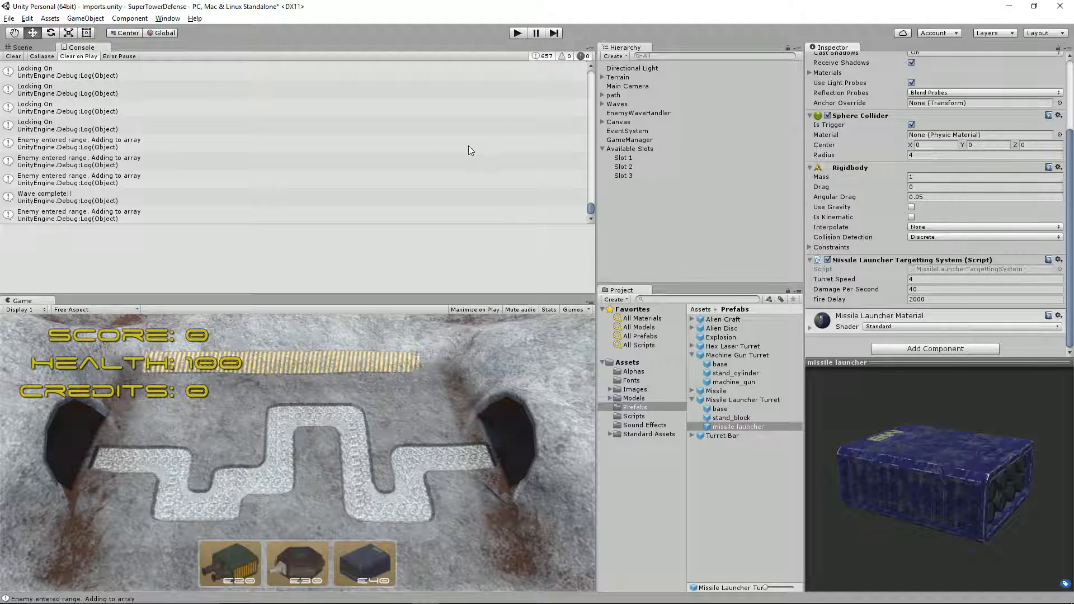
Step: Switch to MonoDevelop and add Debug.Log (Time.time); as the first line of the MaybeFire method, above the if statement
key(alt+Tab)
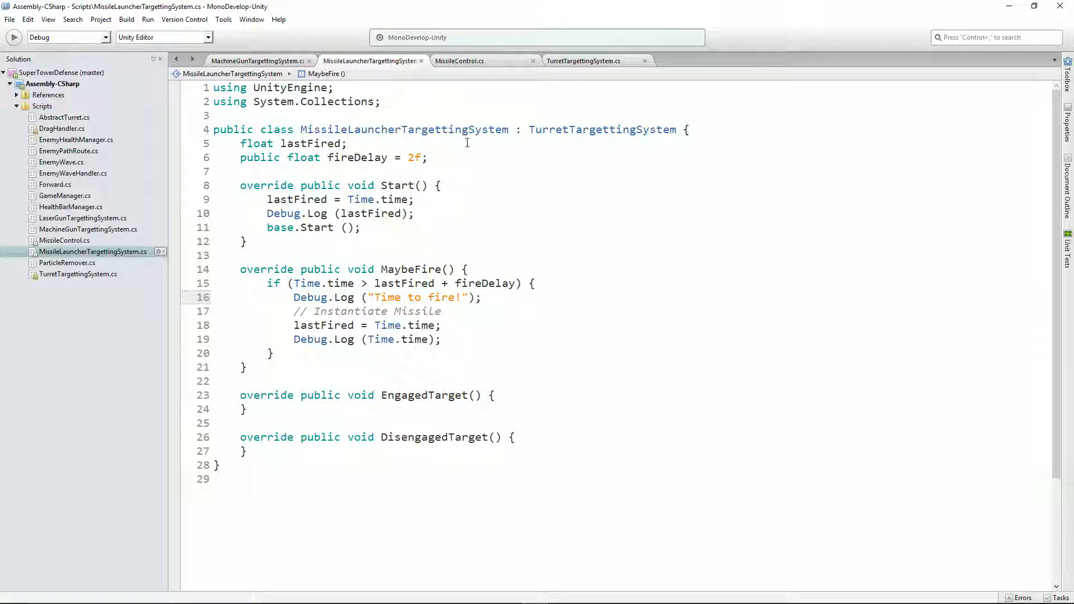
click(470, 269)
key(Return)
text(D)
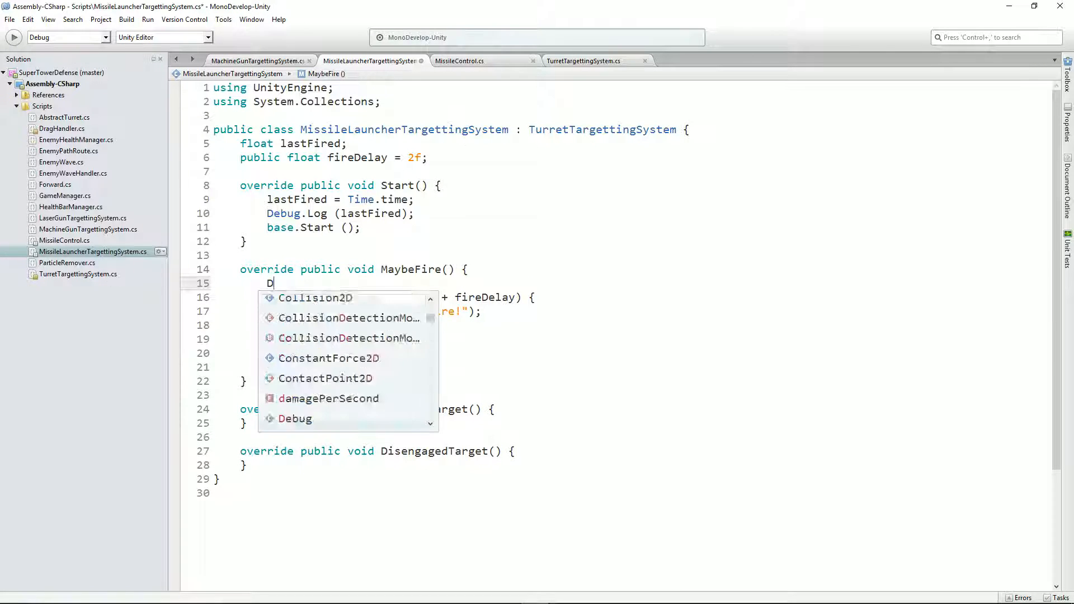
text(ebug.Log)
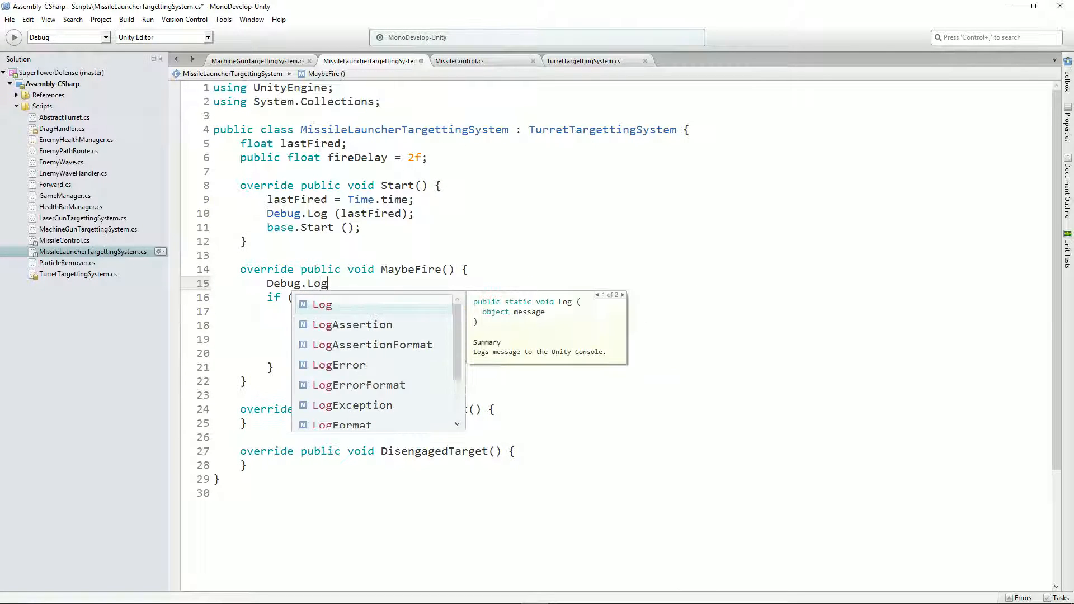
text((Time.tim)
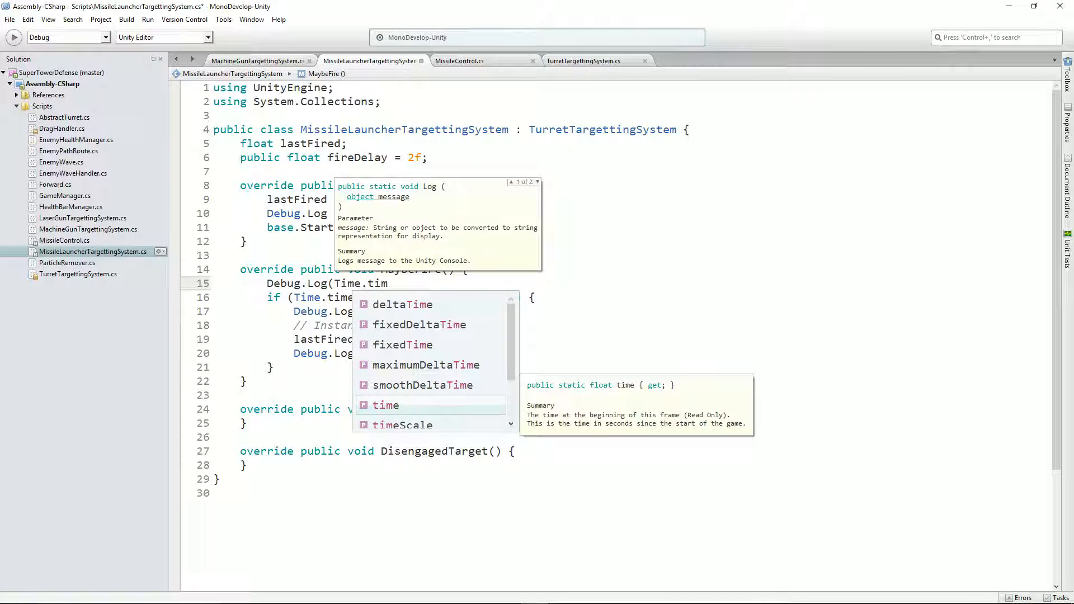
key(Return)
text();)
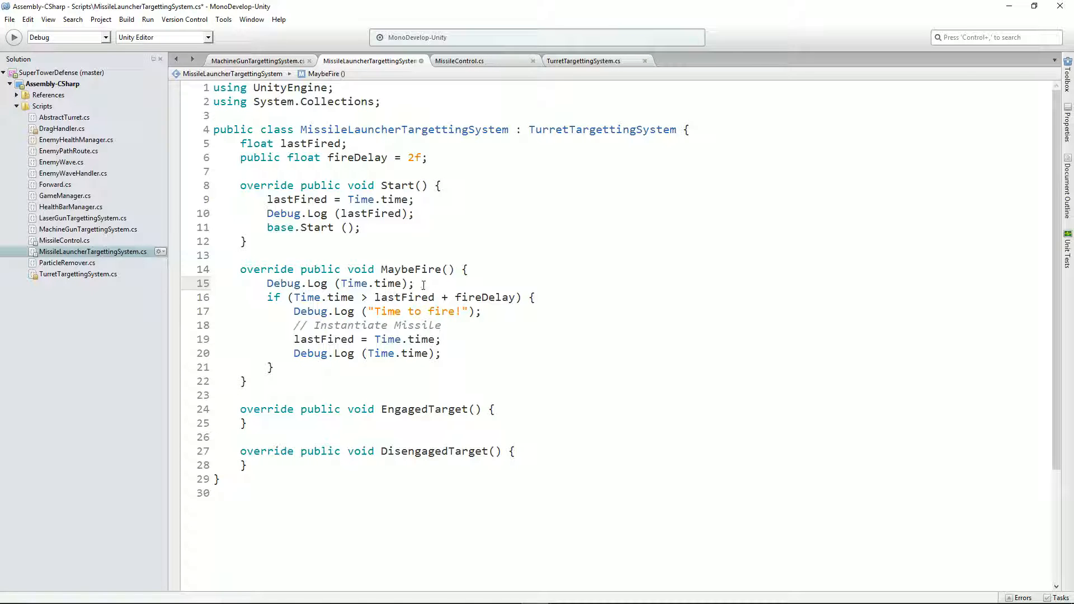
Step: Start a second Debug.Log call below the first one in MaybeFire, leaving its argument empty
key(Return)
text(De)
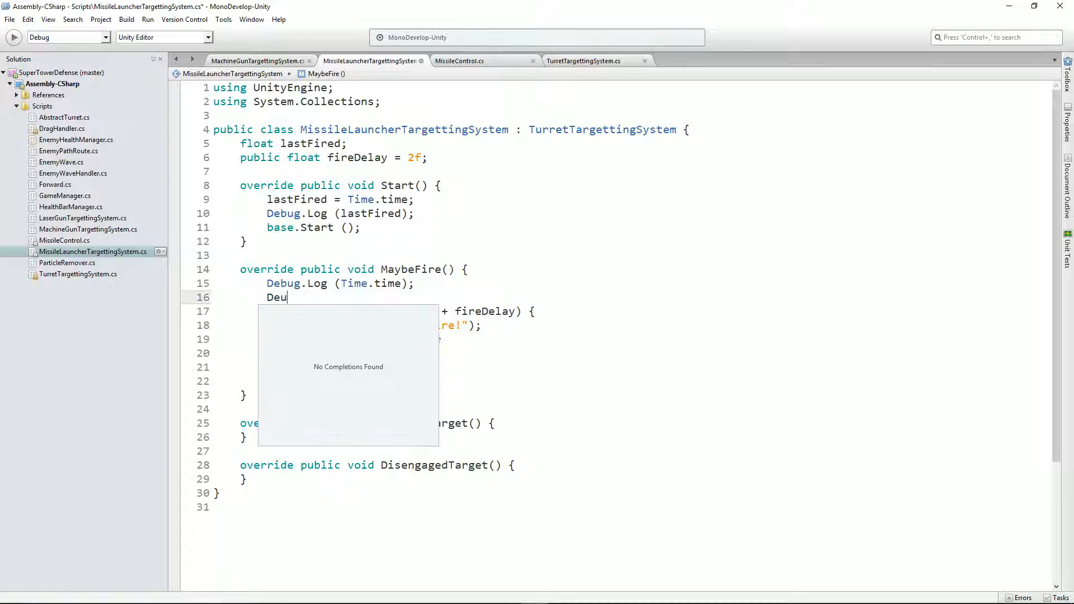
text(bug.)
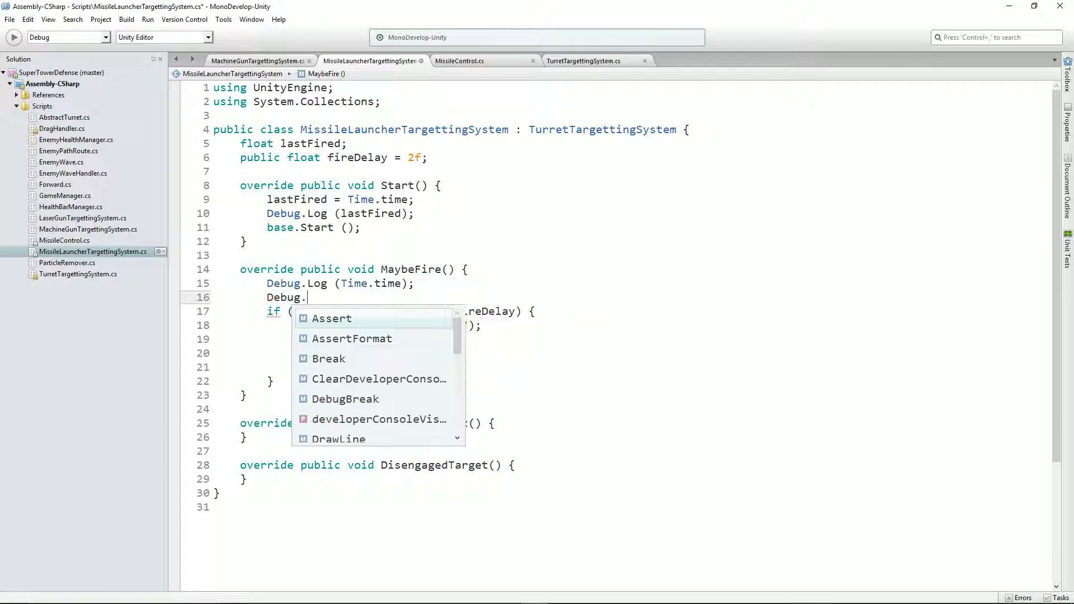
text(Log(Time.time)
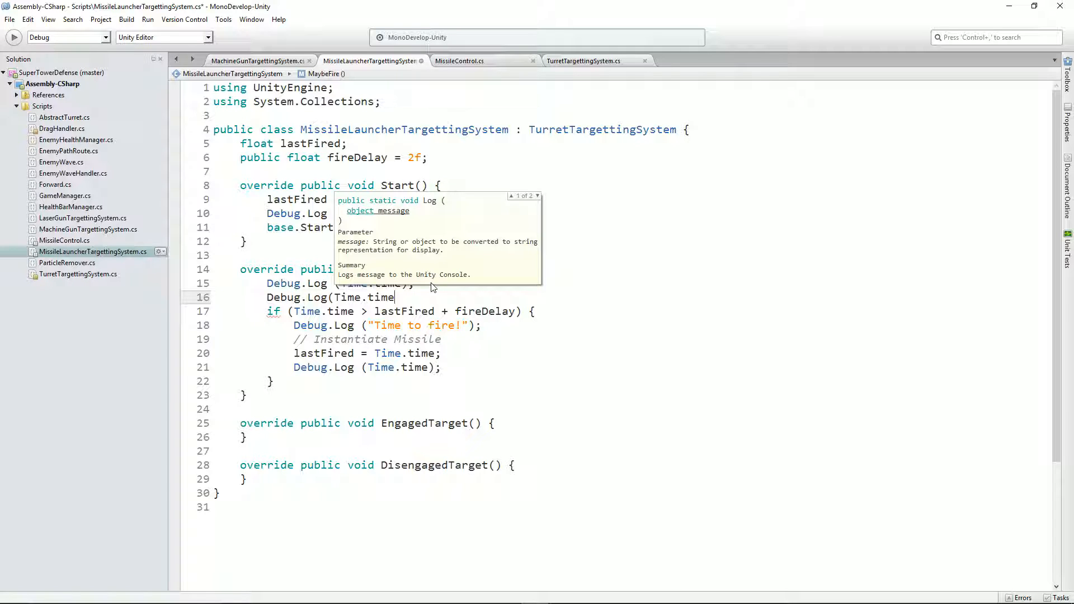
key(BackSpace)
key(BackSpace)
key(BackSpace)
key(BackSpace)
key(BackSpace)
key(BackSpace)
key(BackSpace)
key(BackSpace)
key(BackSpace)
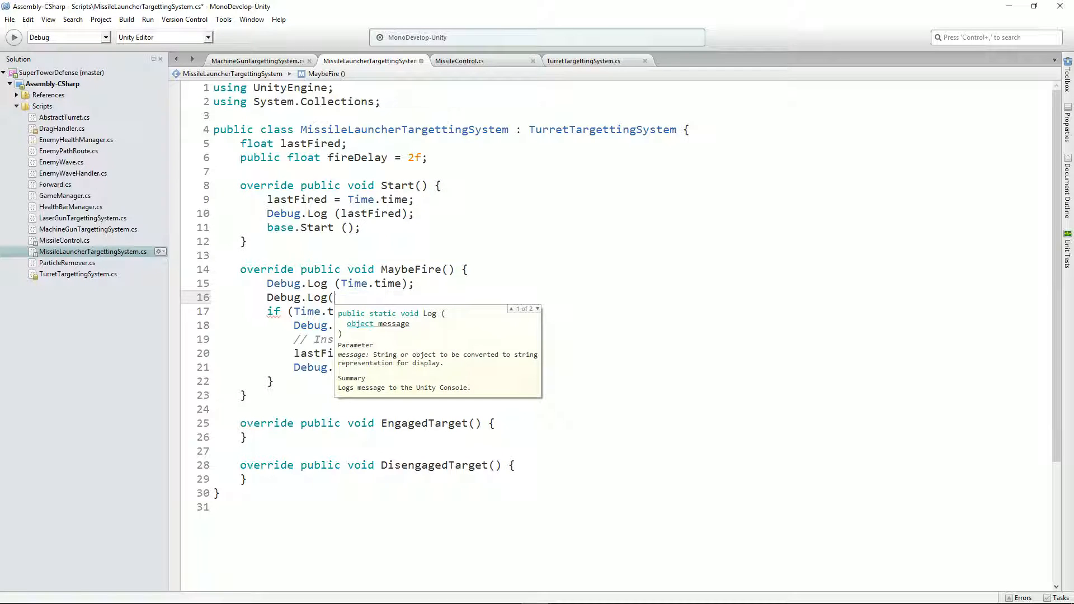
Step: Complete the second Debug.Log call in MaybeFire so it logs lastFired + fireDelay, and save the script
text(last)
key(Return)
text(+fire)
key(Return)
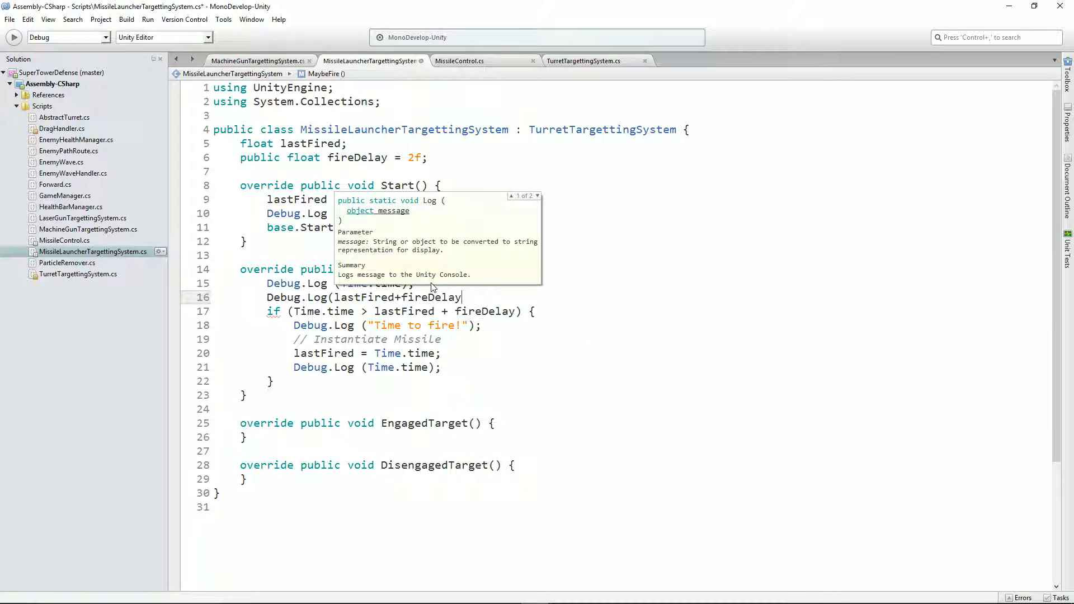
text();)
key(ctrl+s)
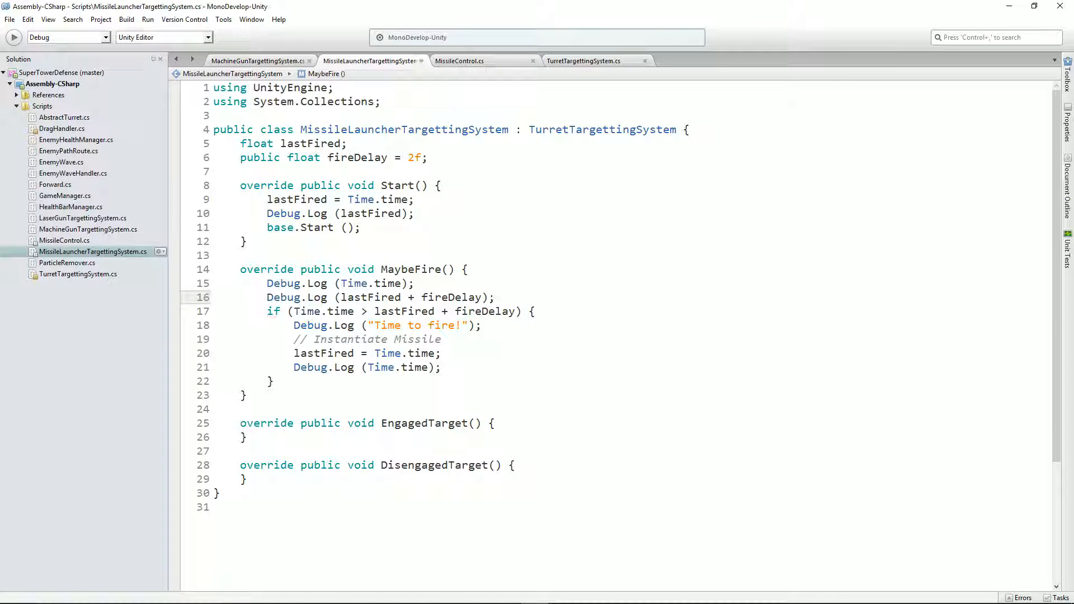
Step: Switch to Unity and start the game in Play mode
key(alt+Tab)
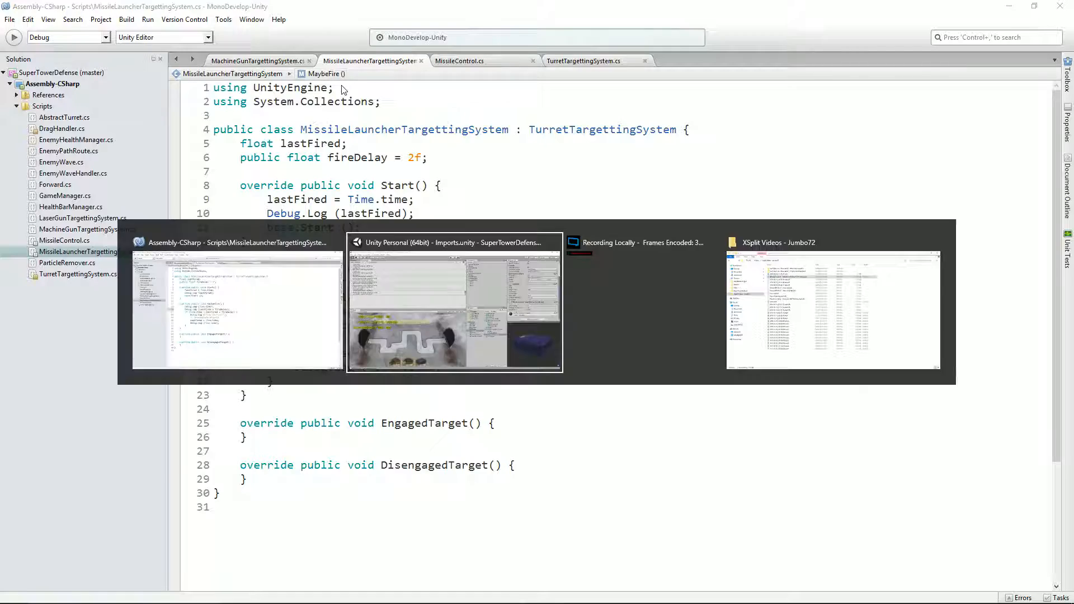
key(alt+Tab)
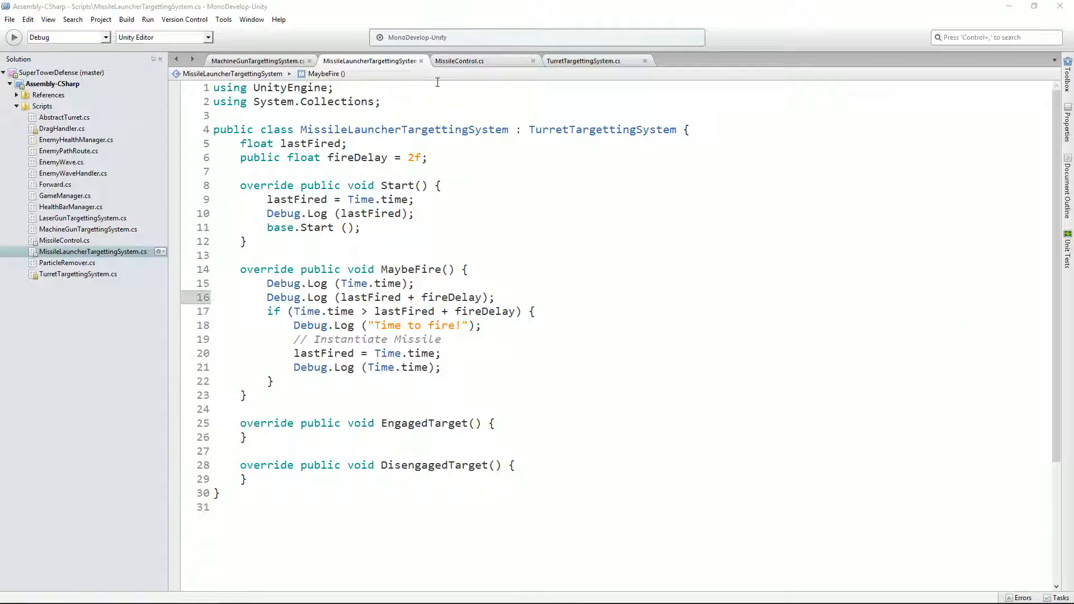
key(alt+Tab)
key(alt+Tab)
key(alt+Tab)
key(alt+Tab)
key(alt+Tab)
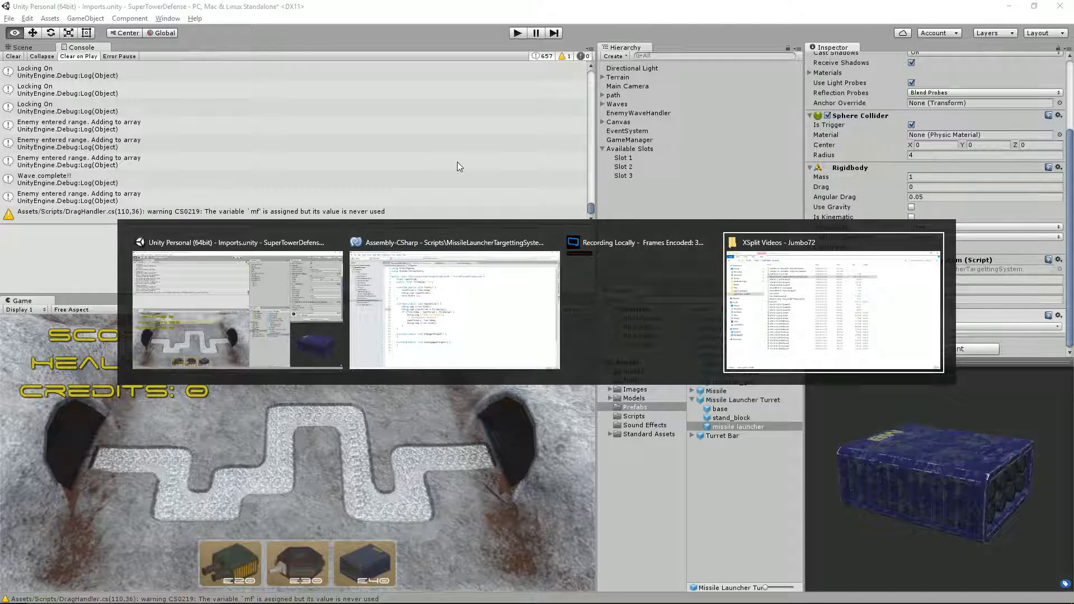
click(516, 34)
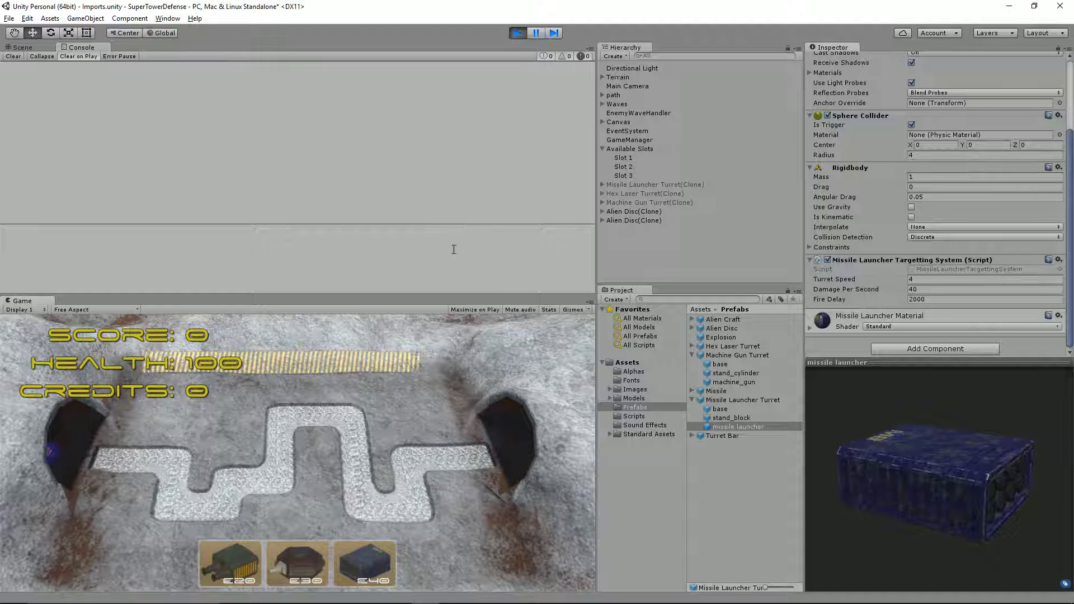
Step: Place a missile launcher turret in Slot 2 and pause the game once the console logs its firing times
click(364, 563)
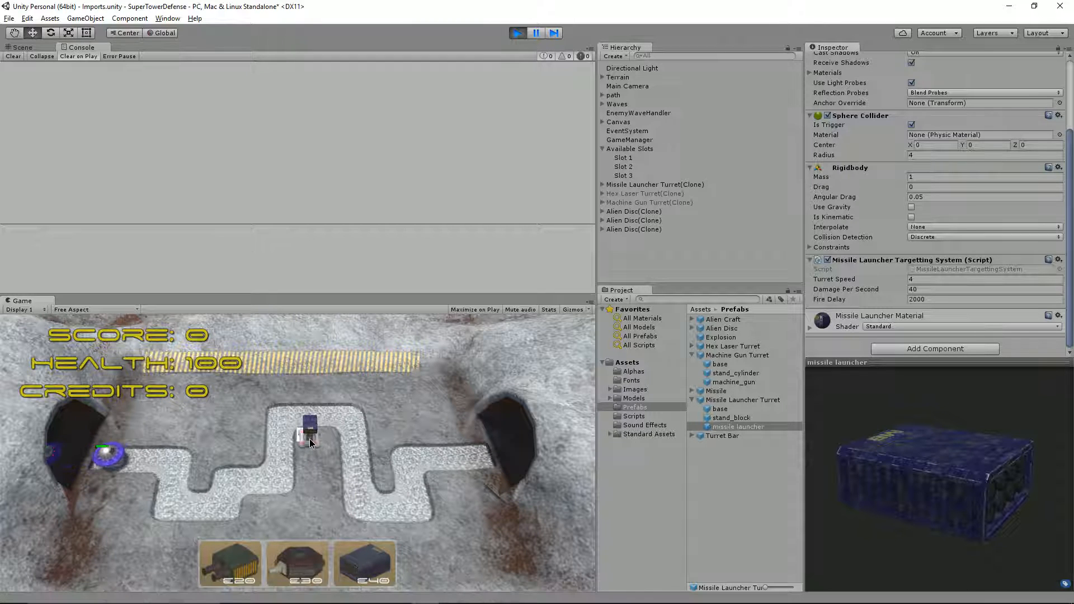
click(309, 438)
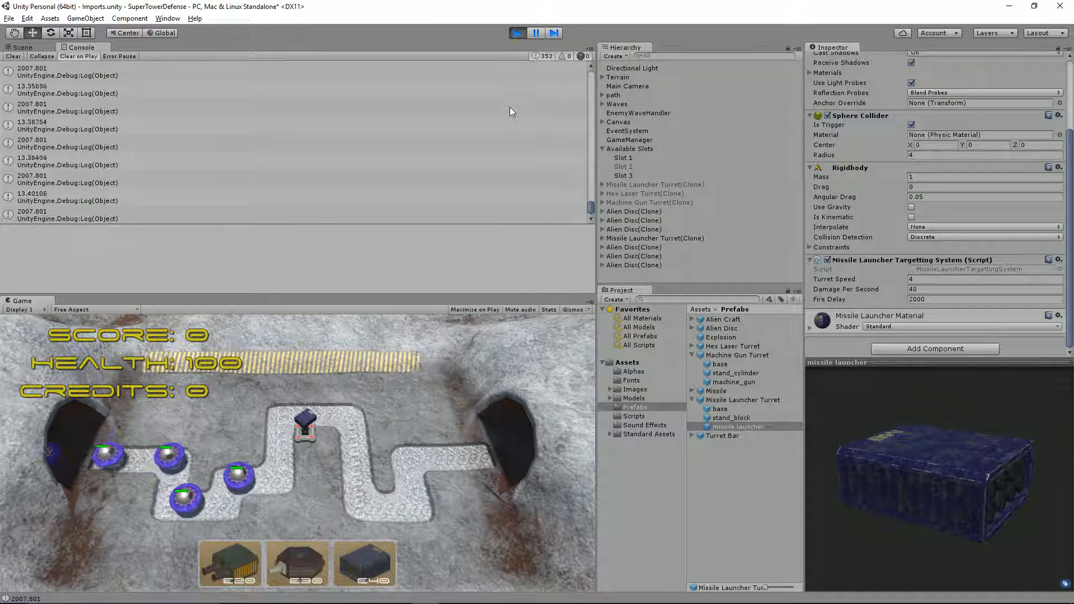
click(535, 34)
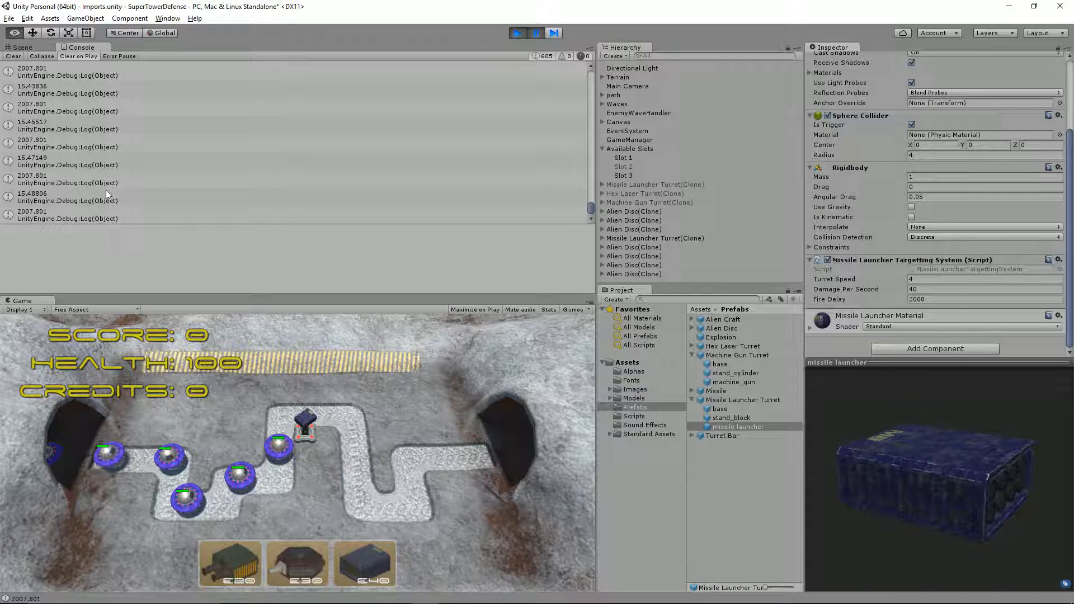
Step: Open the source line of a logged next-fire value in MonoDevelop and compare the code with the console output
double_click(54, 180)
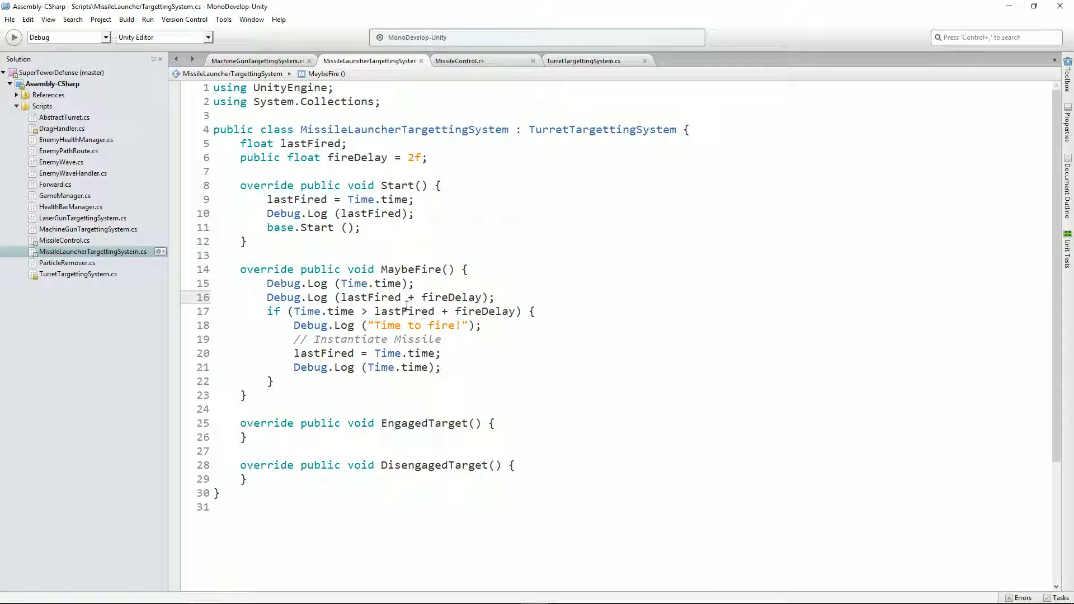
key(alt+Tab)
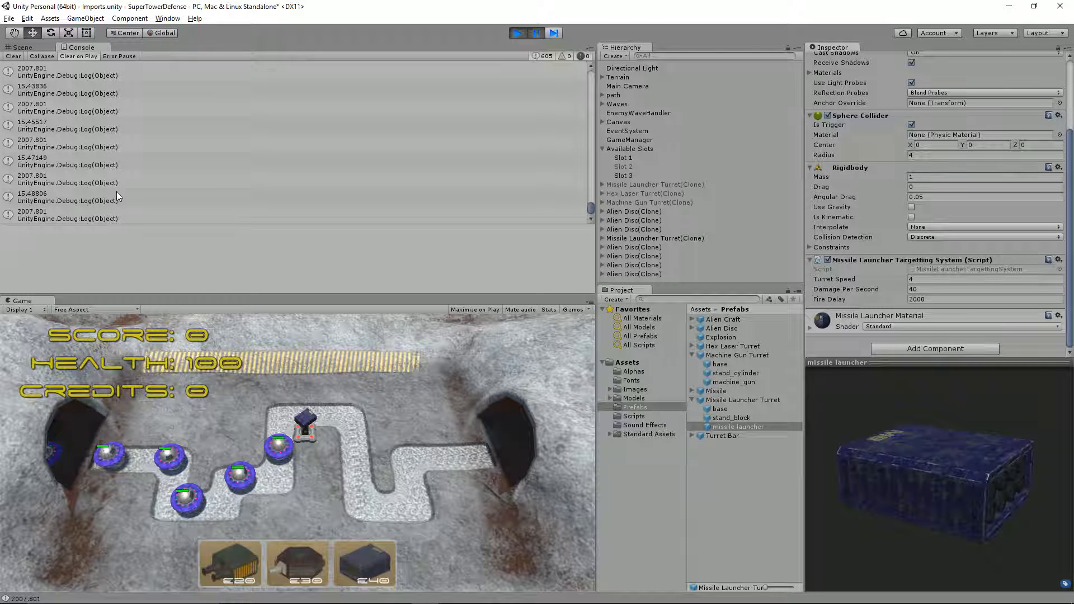
key(alt+Tab)
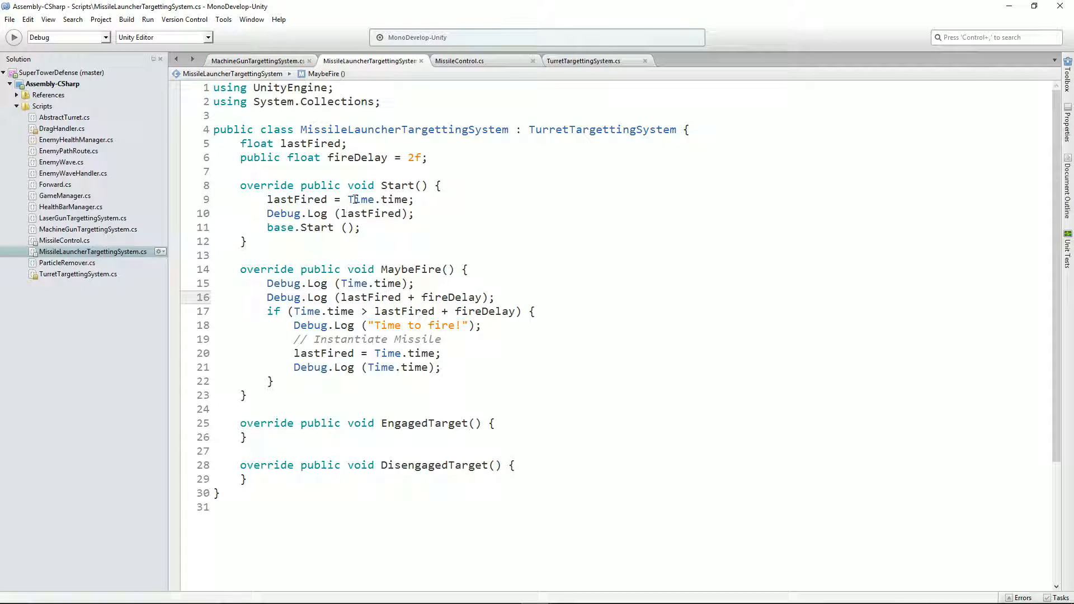
Step: Label the first log message in MaybeFire with "Time.time=" in front of the Time.time value
click(340, 283)
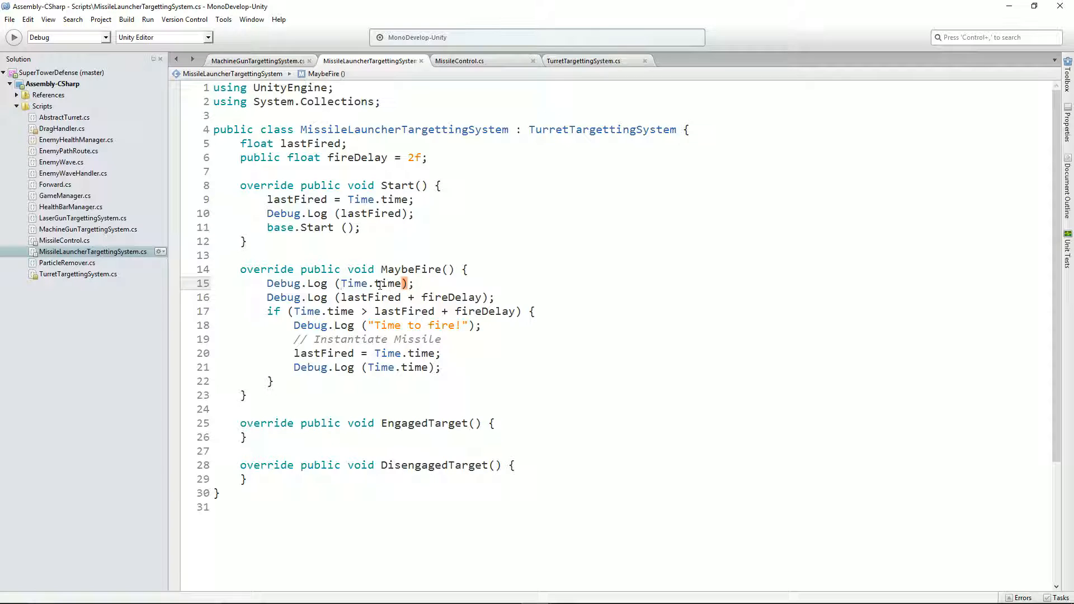
text(")
text(Time.time=")
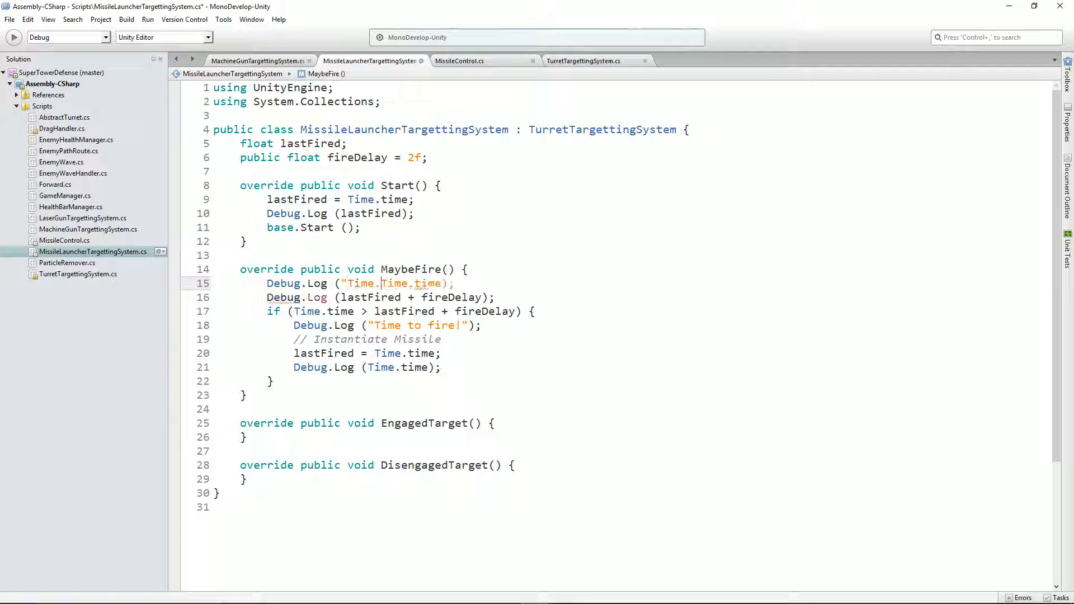
text( +)
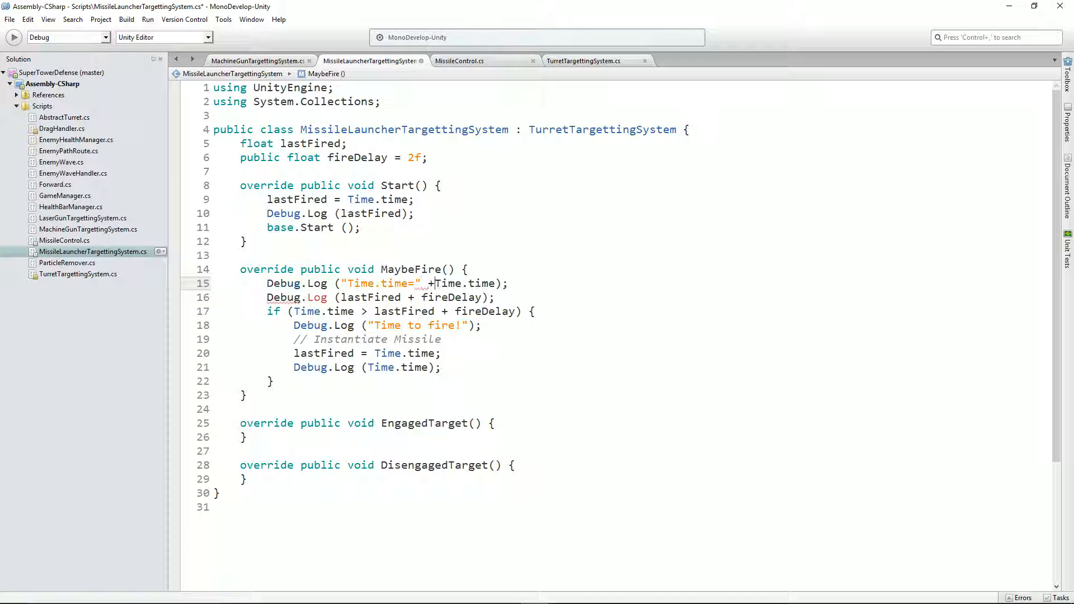
Step: Label the lastFired + fireDelay log message in MaybeFire with "Next Fire=" and save the script
click(342, 297)
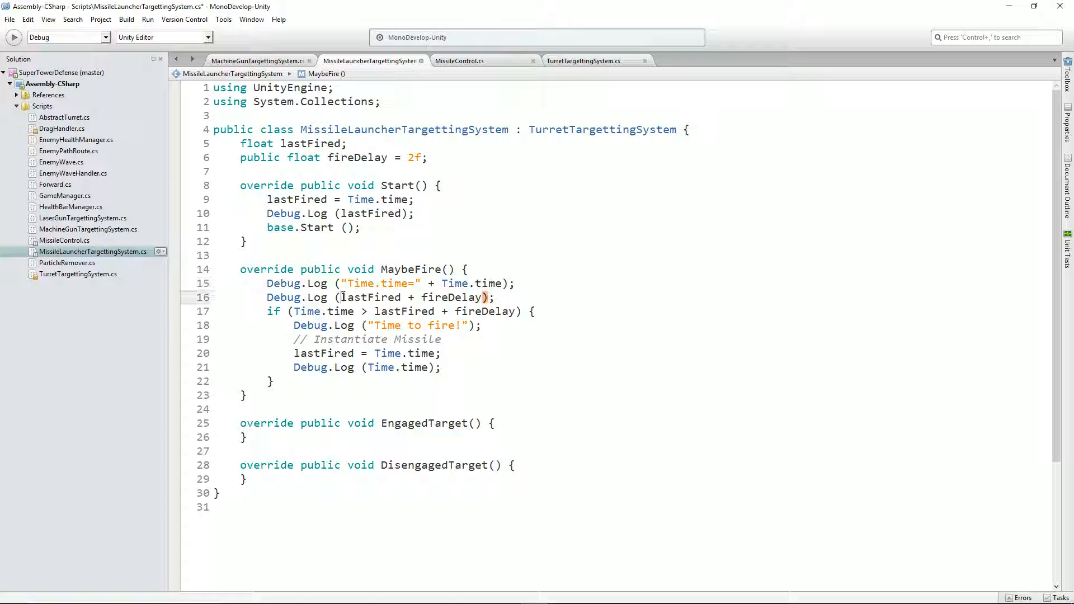
text("last)
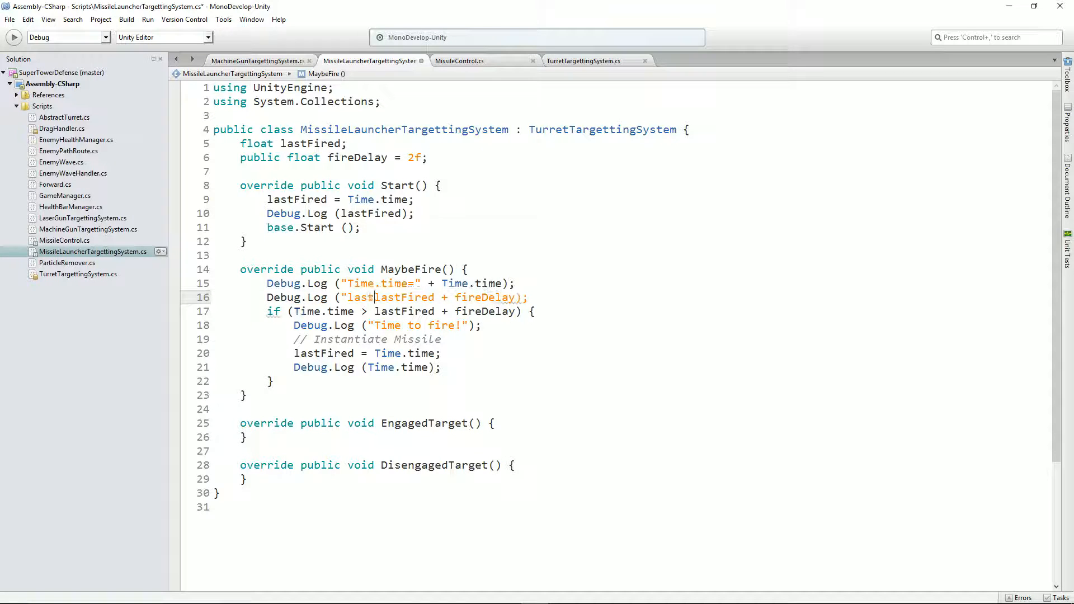
text(F)
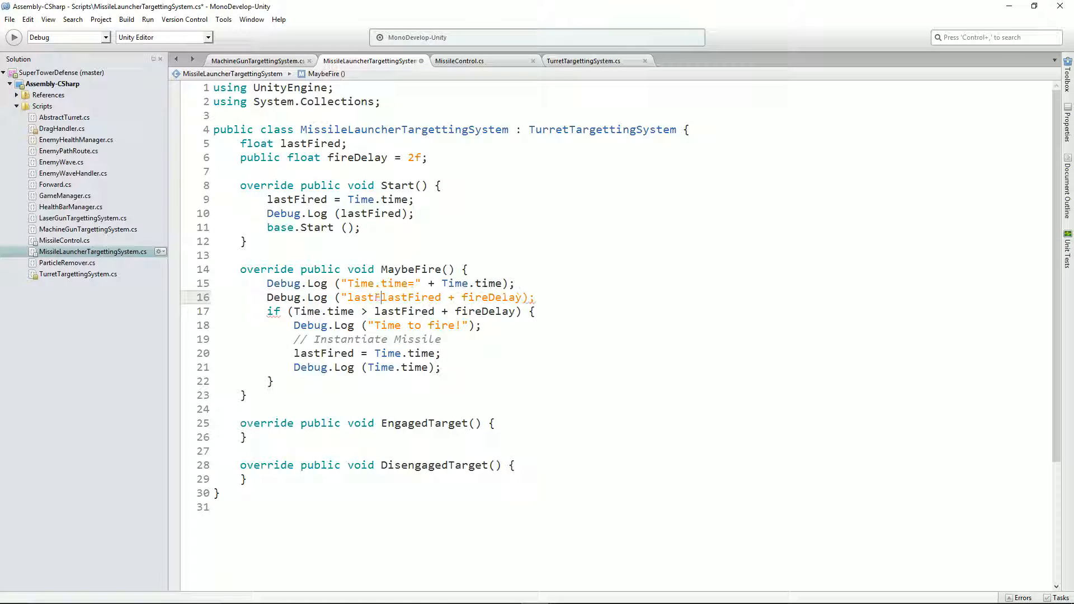
key(BackSpace)
key(BackSpace)
key(BackSpace)
key(BackSpace)
key(BackSpace)
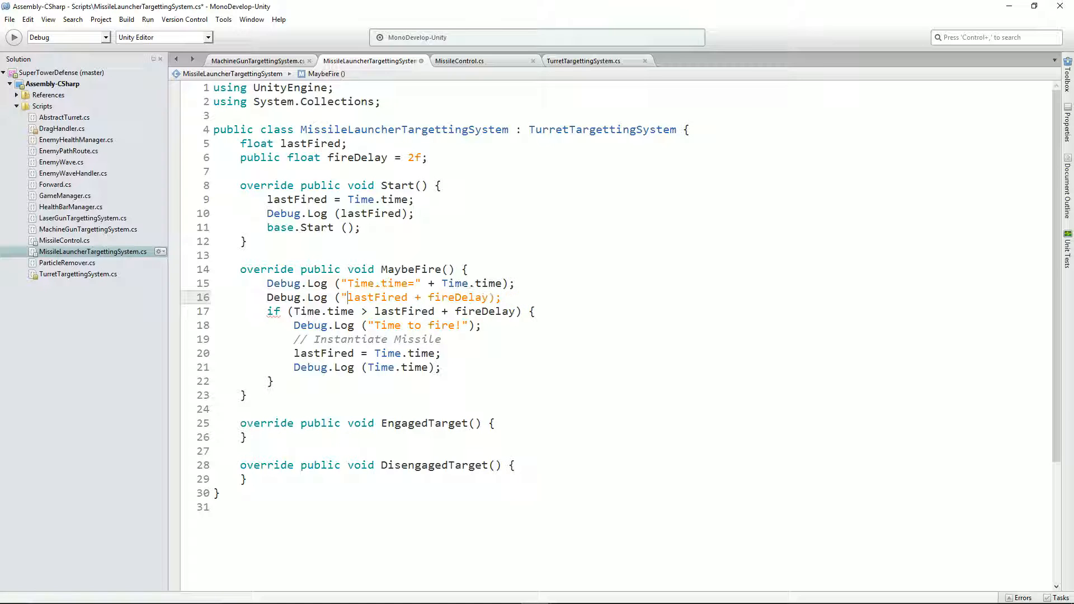
text(Next Fire=" +)
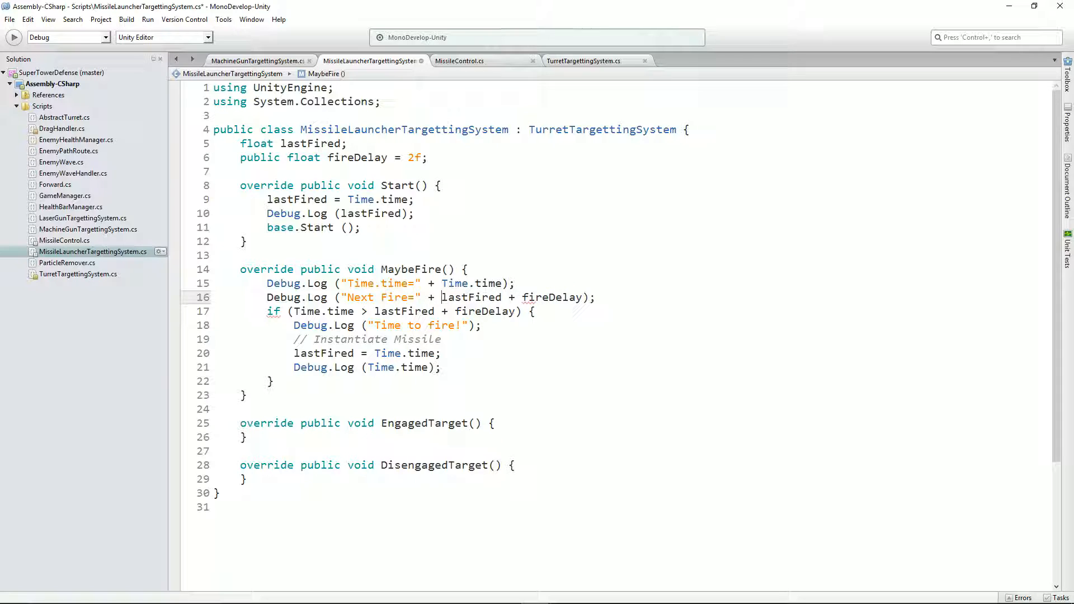
key(ctrl+s)
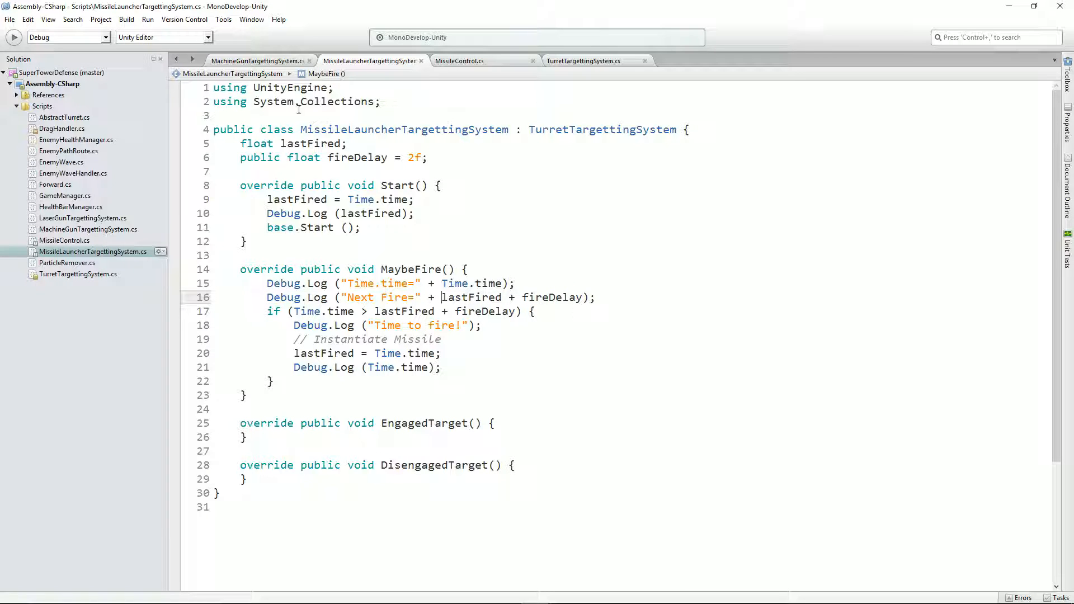
Step: Delete the Debug.Log line from the Start method in TurretTargettingSystem.cs
click(262, 60)
click(566, 62)
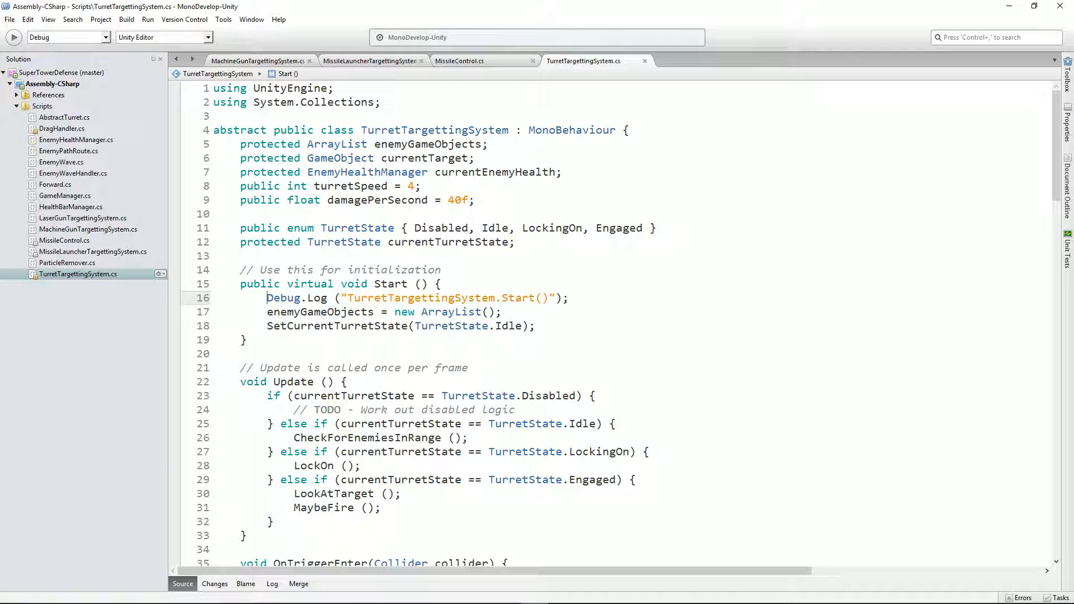
key(ctrl+d)
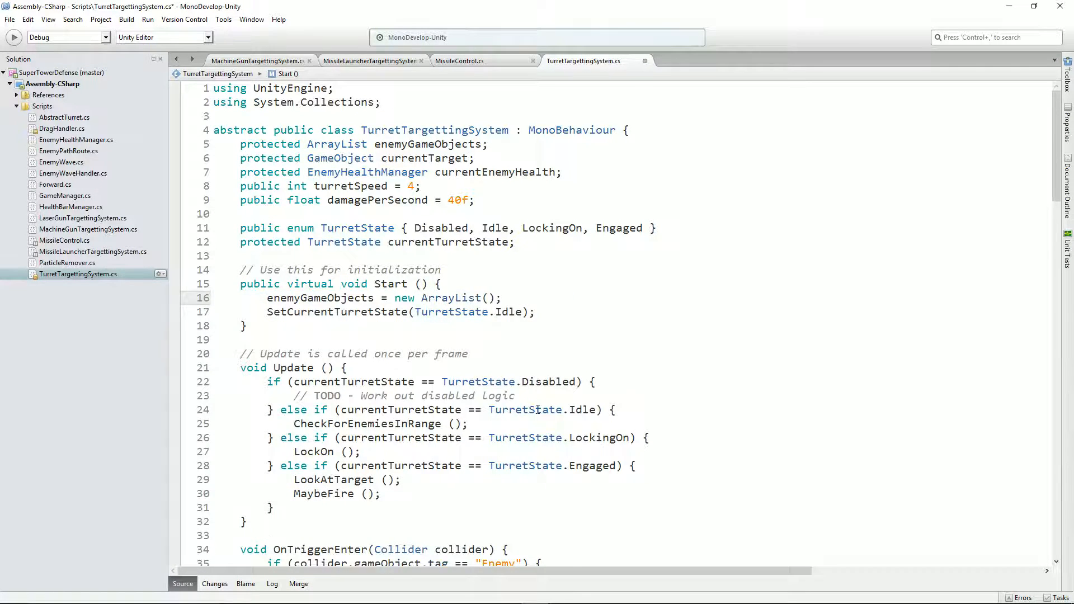
Step: Comment out the enemy range Debug.Log lines in OnTriggerEnter and OnTriggerExit
scroll(529, 441, down, 8)
scroll(503, 443, down, 3)
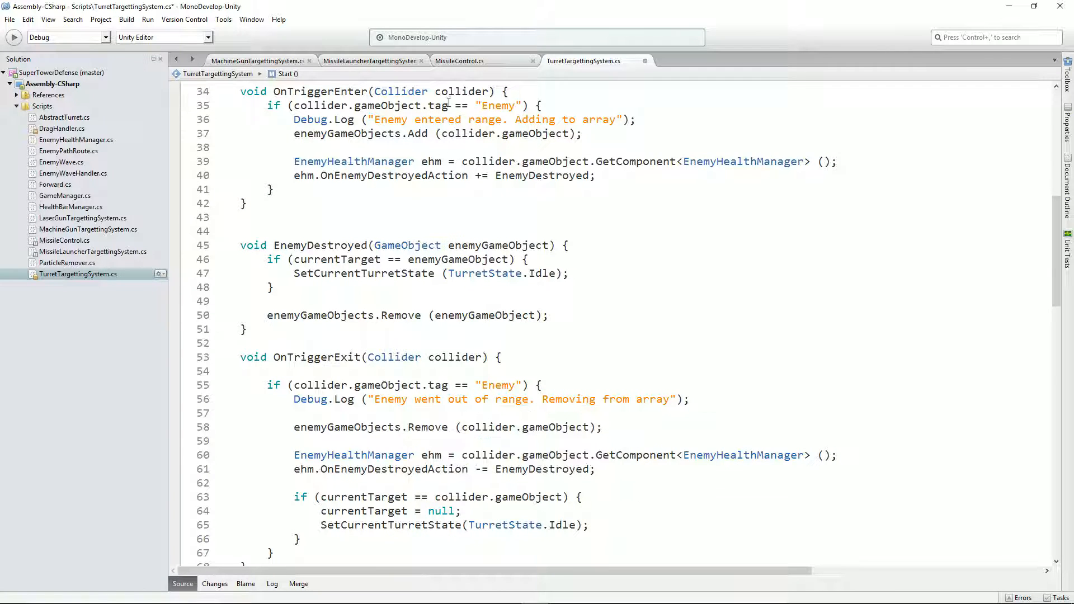
click(458, 116)
text(//)
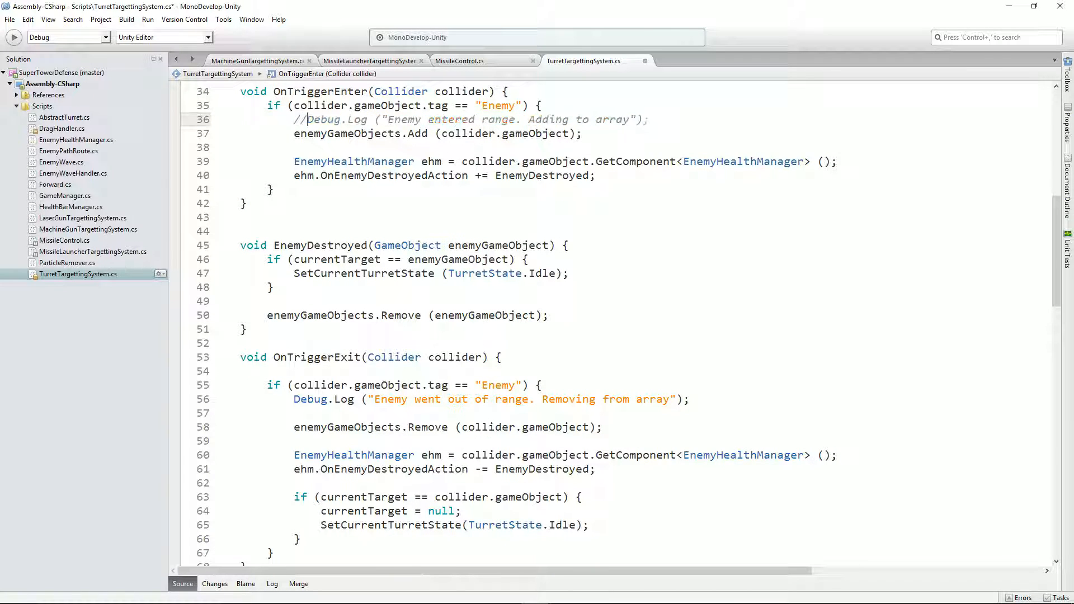
click(389, 399)
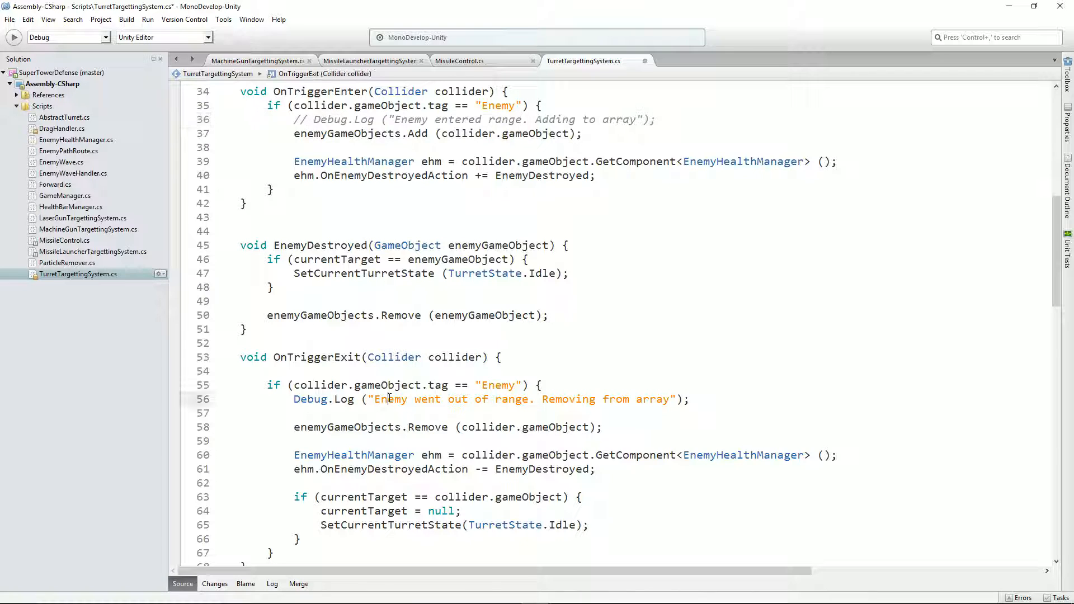
text(//)
Step: Comment out the Debug.Log lines in CheckForEnemiesInRange and LockOn, and save TurretTargettingSystem.cs
scroll(390, 340, down, 6)
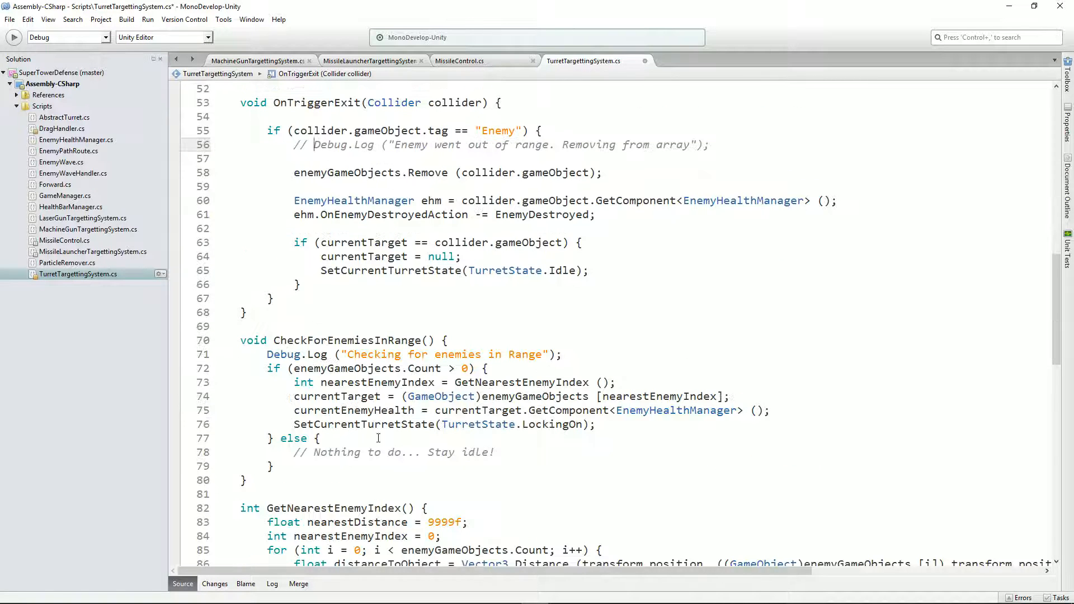
triple_click(390, 341)
click(390, 361)
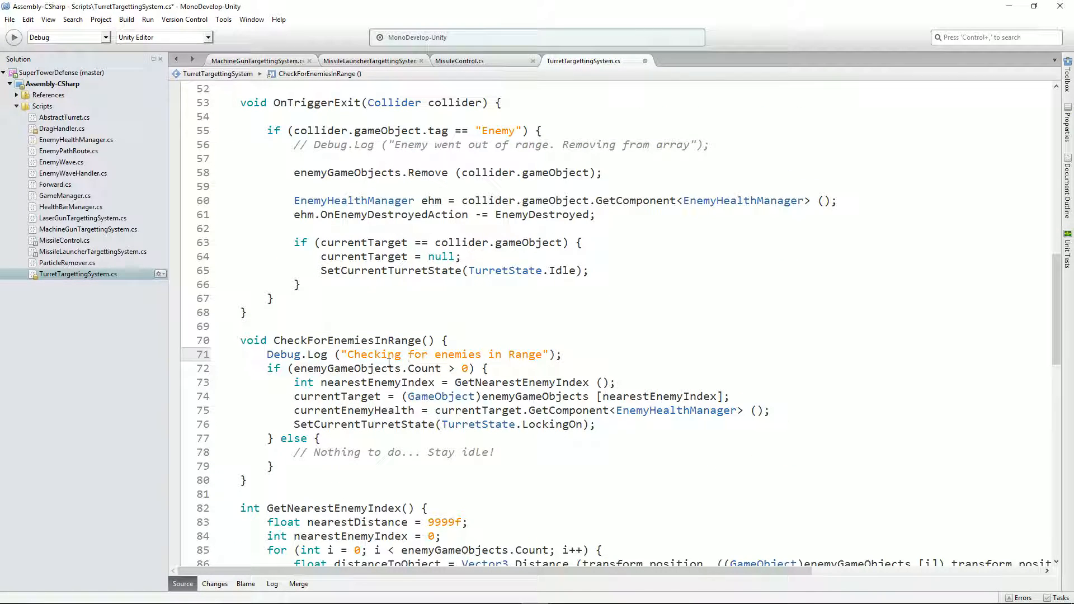
text(//)
scroll(359, 381, down, 7)
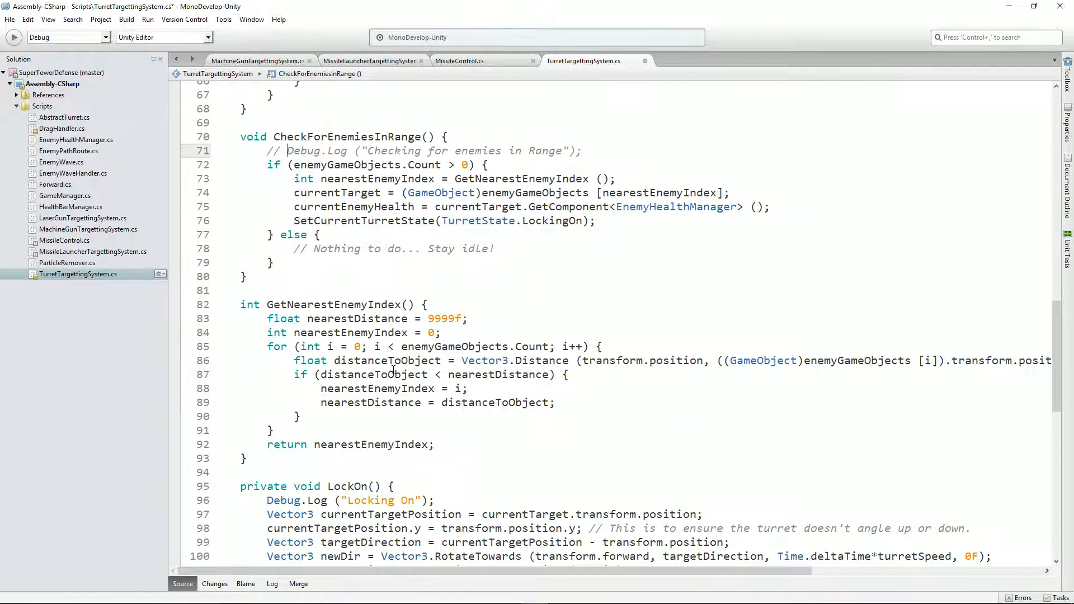
click(371, 398)
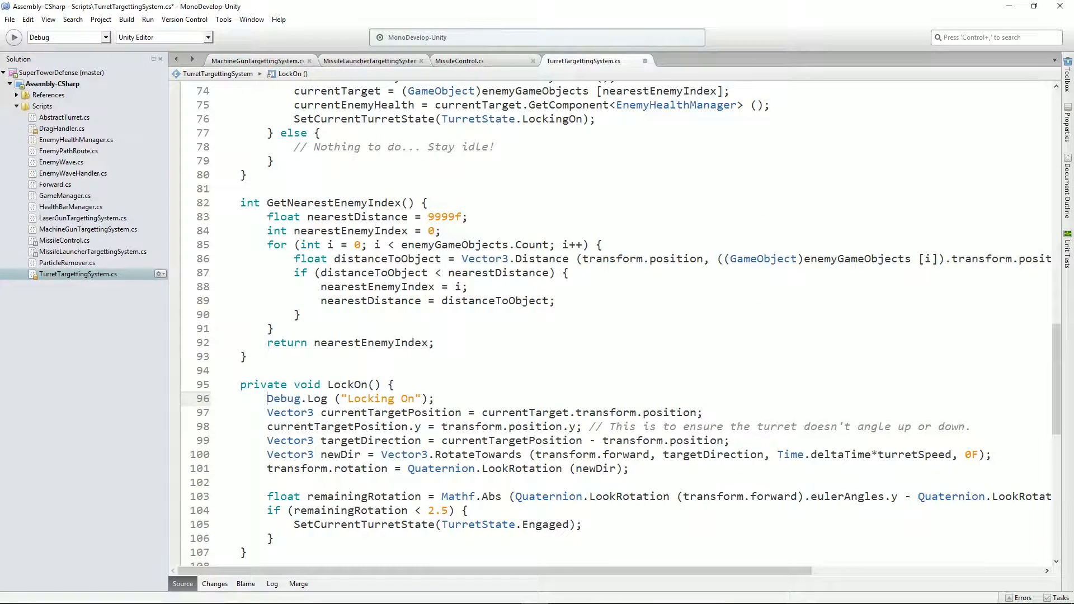
text(//)
key(ctrl+s)
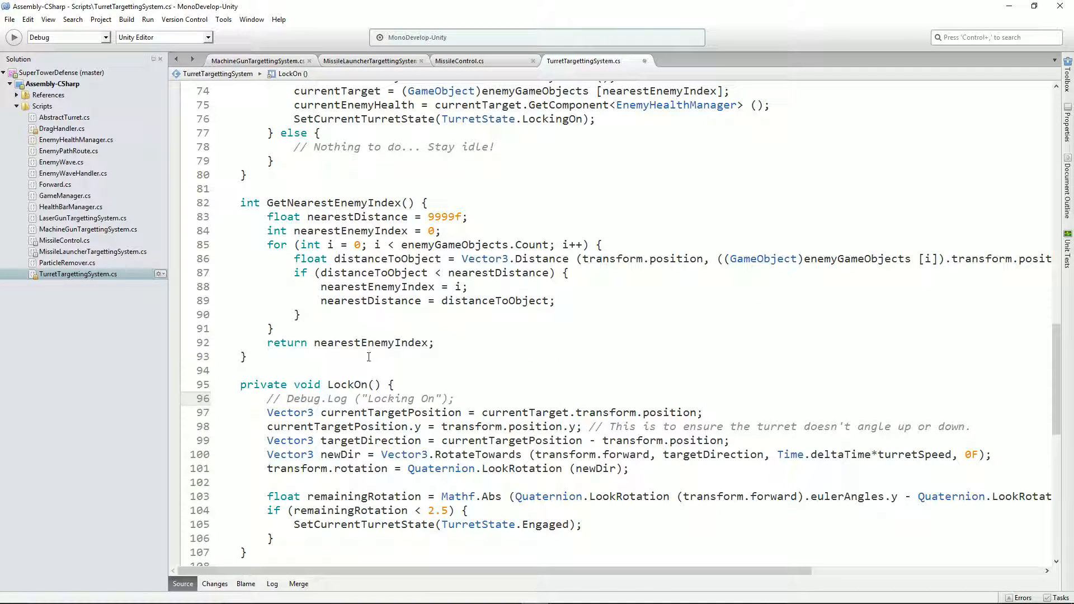
Step: Switch to Unity, restart the game and place a missile launcher turret in Slot 2
key(alt+Tab)
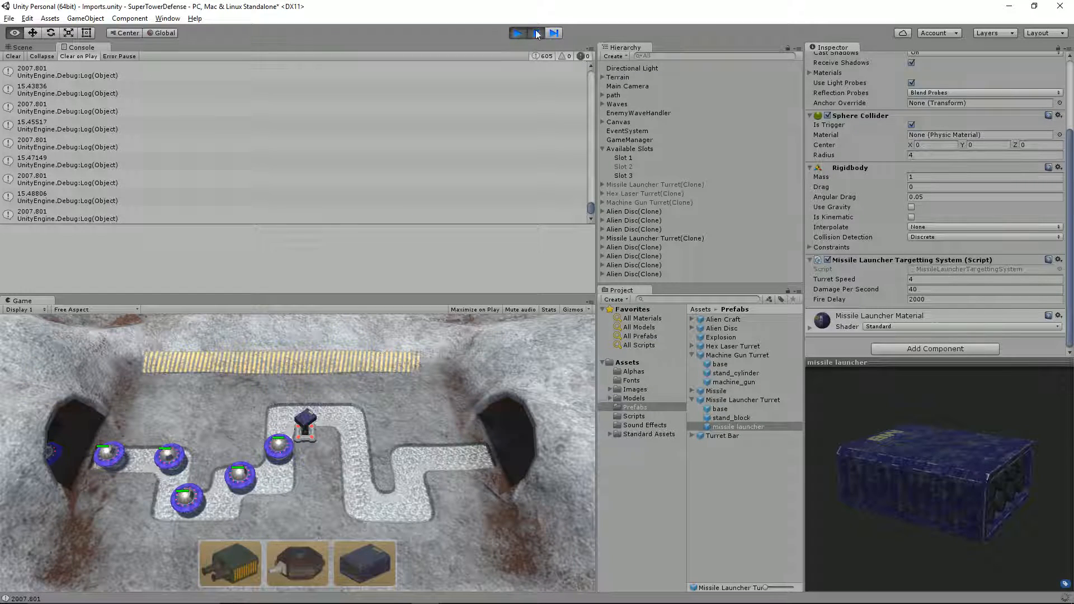
click(518, 33)
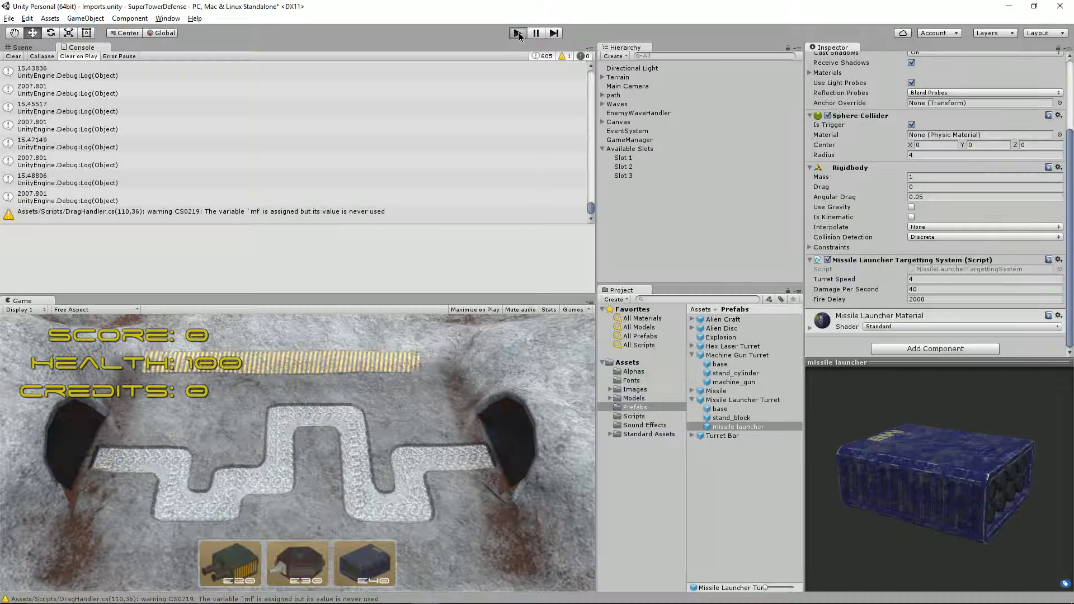
key(ctrl+p)
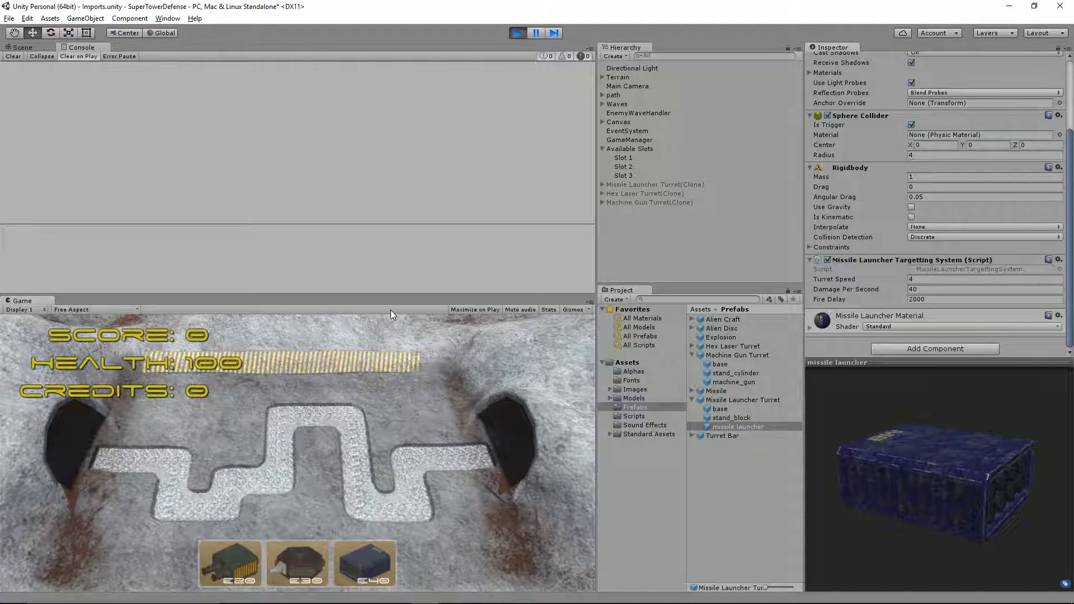
drag(372, 544, 307, 435)
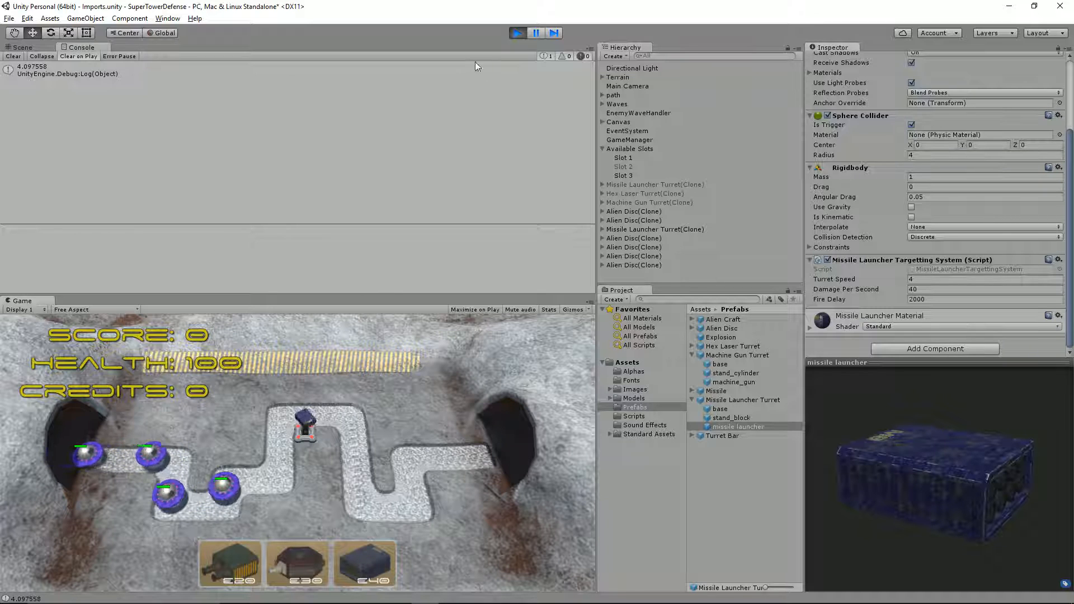
Step: Pause the game and review the firing condition in MaybeFire of MissileLauncherTargettingSystem.cs in MonoDevelop
click(535, 33)
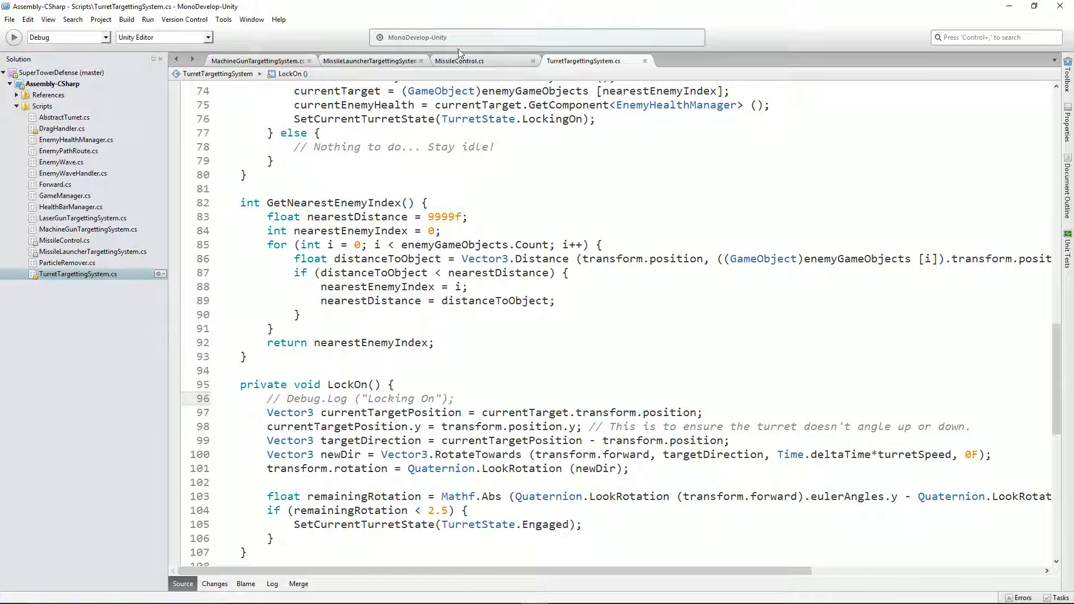
click(258, 61)
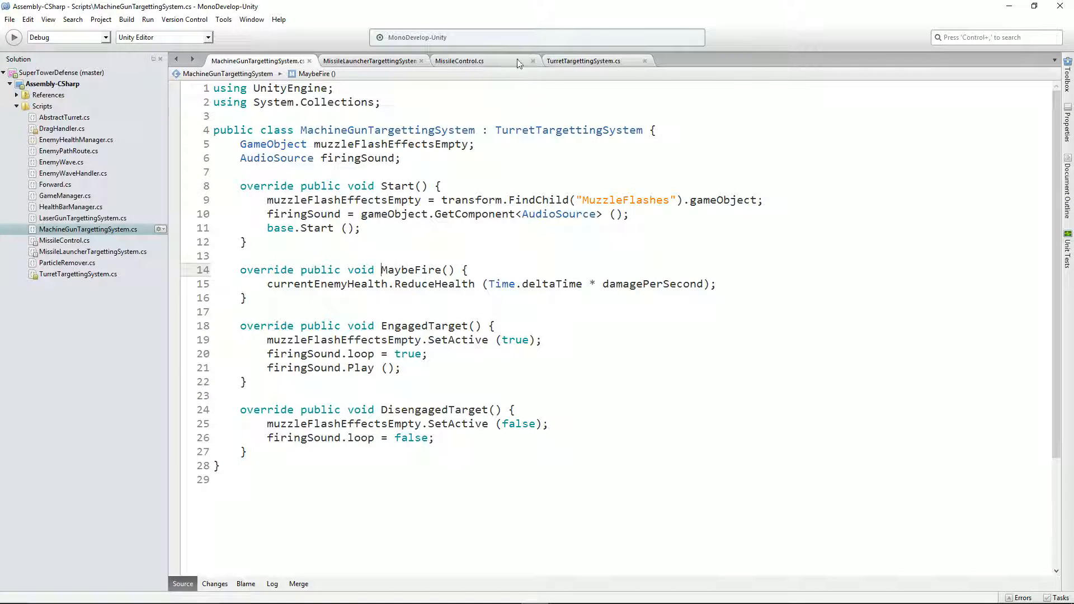
click(382, 62)
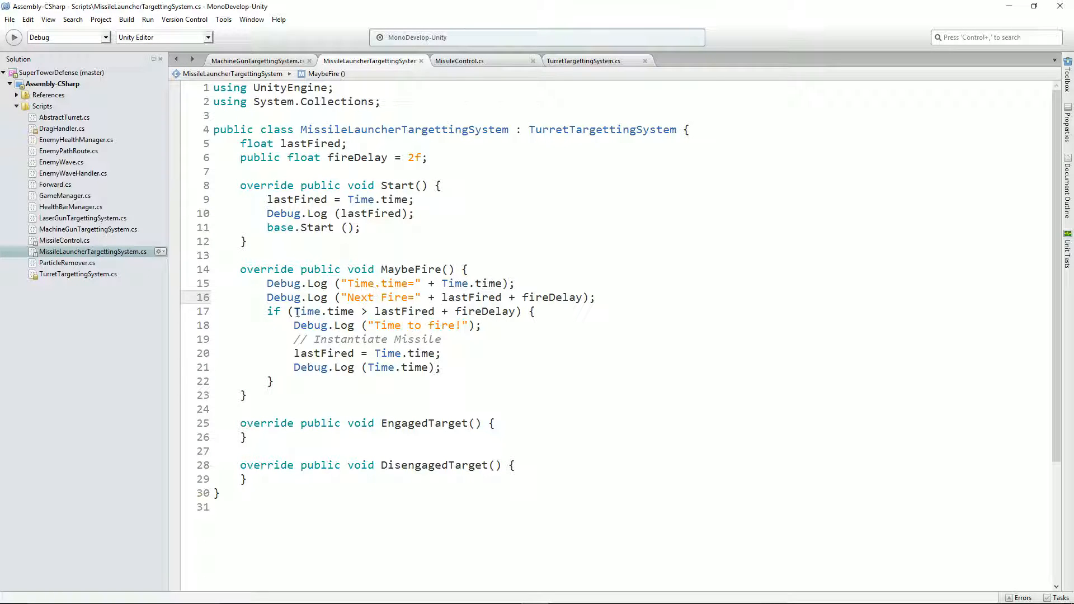
drag(294, 313, 327, 312)
click(370, 311)
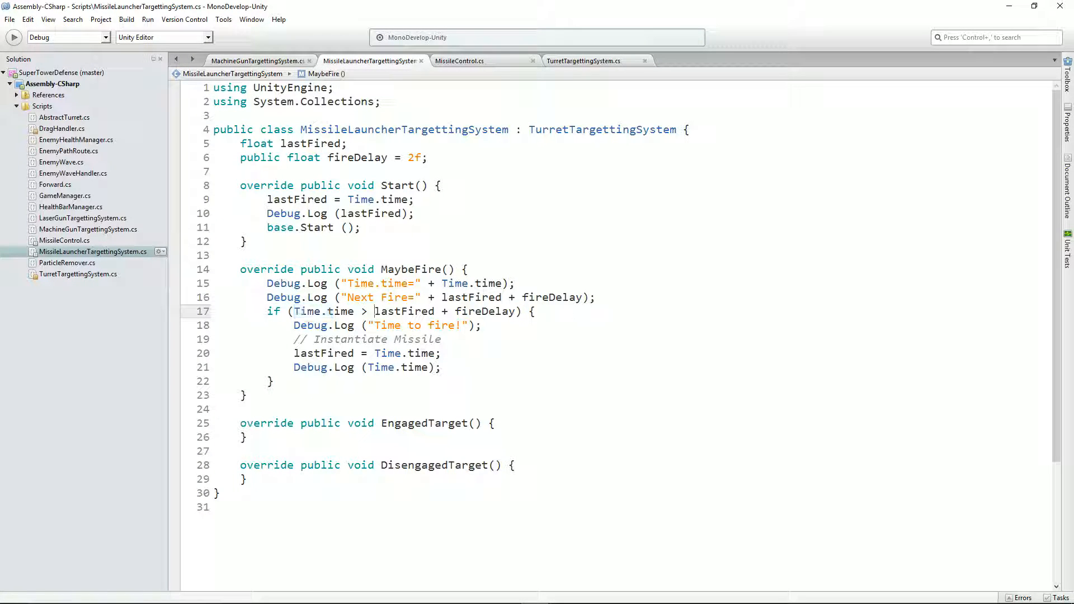
Step: Compare the Time.time and Next Fire entries in Unity's console with the firing condition in MaybeFire
key(alt+Tab)
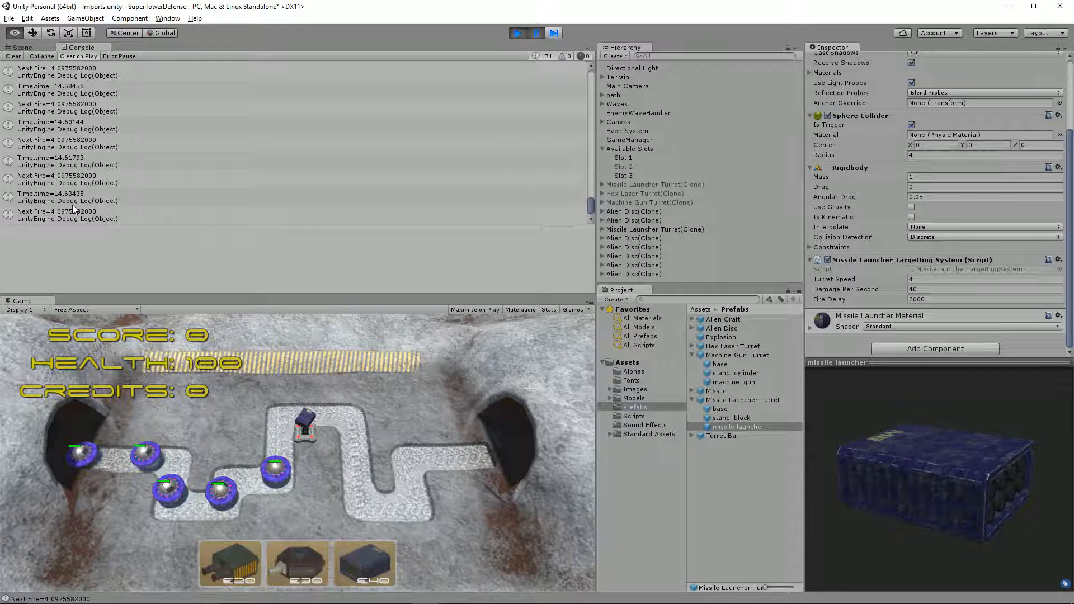
key(alt+Tab)
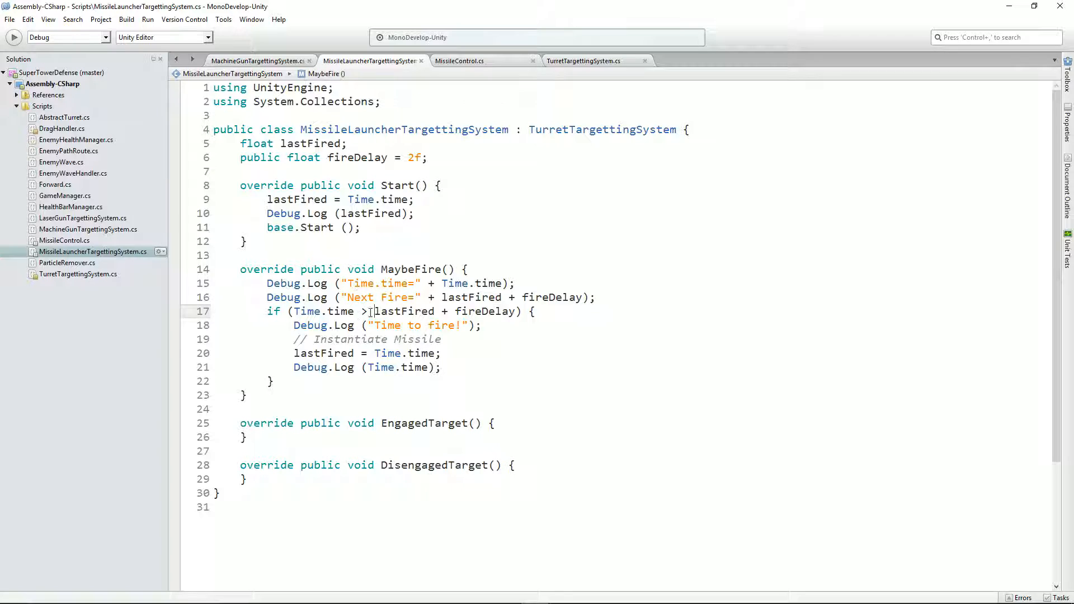
key(alt+Tab)
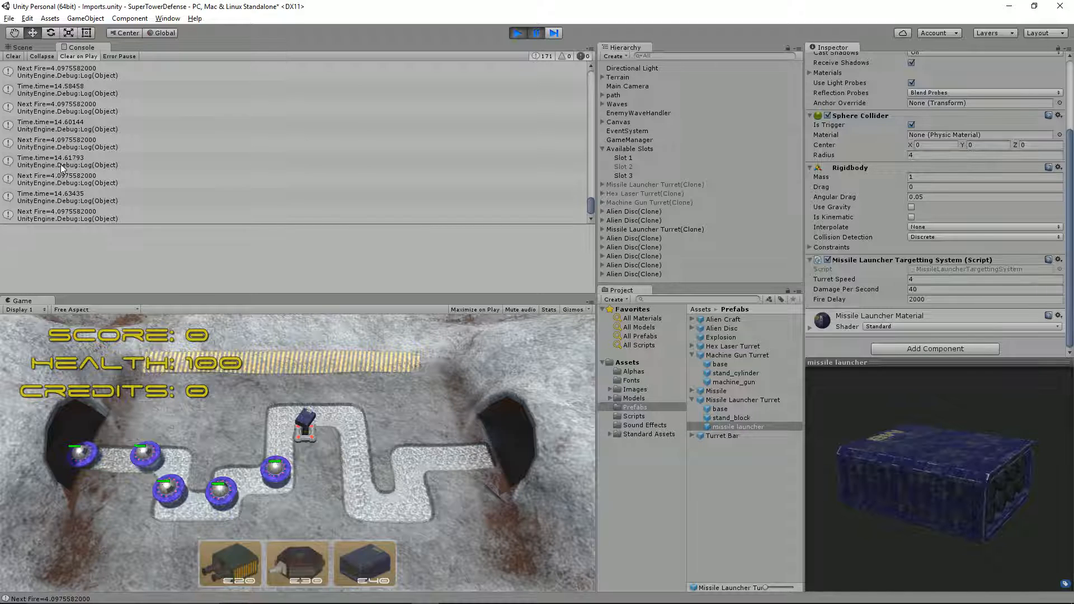
key(alt+Tab)
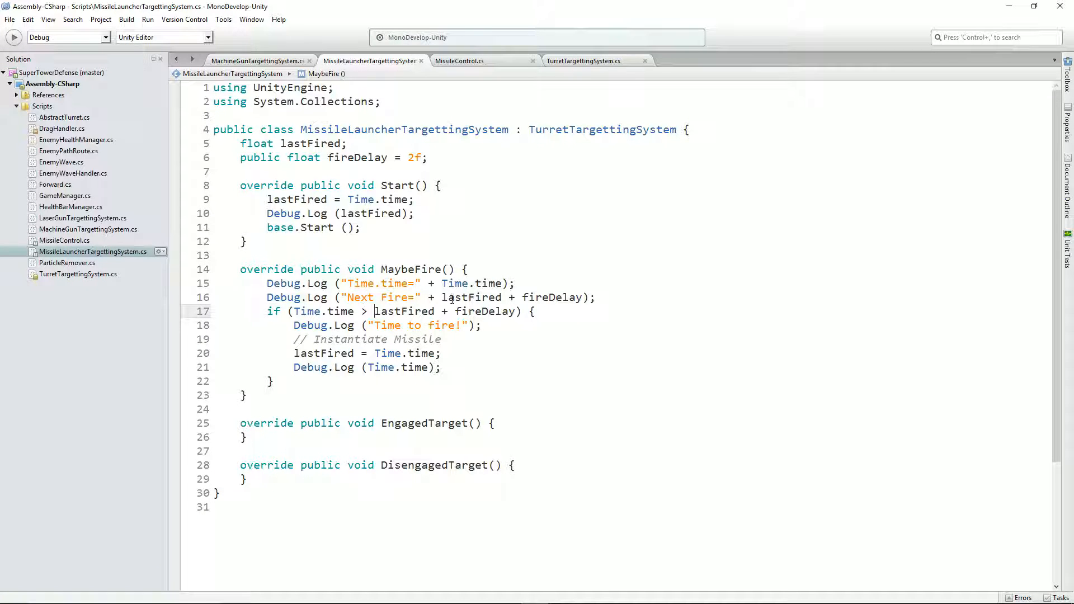
key(alt+Tab)
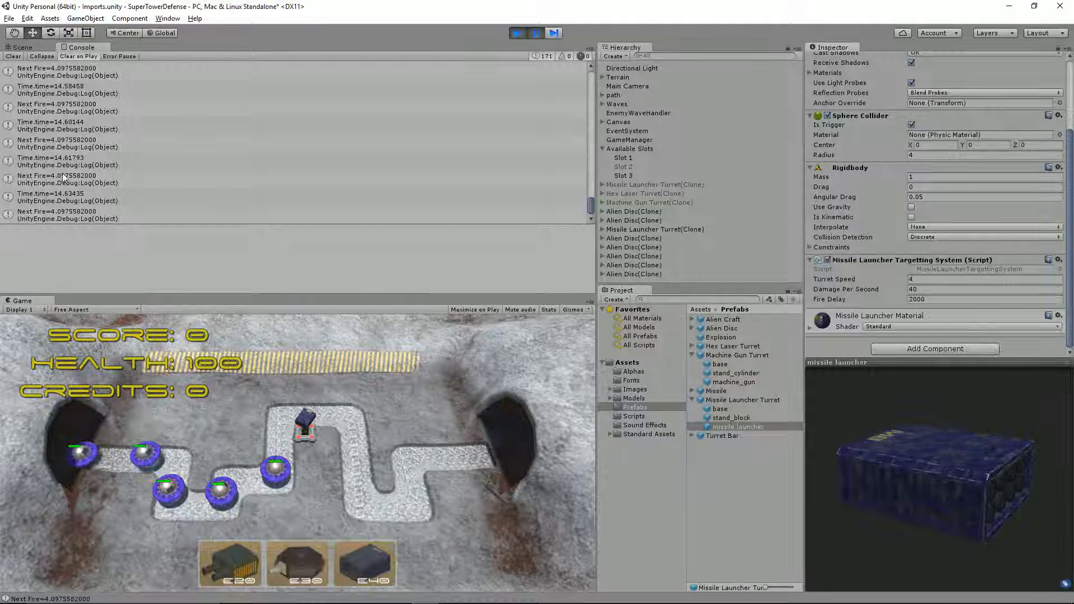
key(alt+Tab)
key(alt+Tab)
key(alt+Tab)
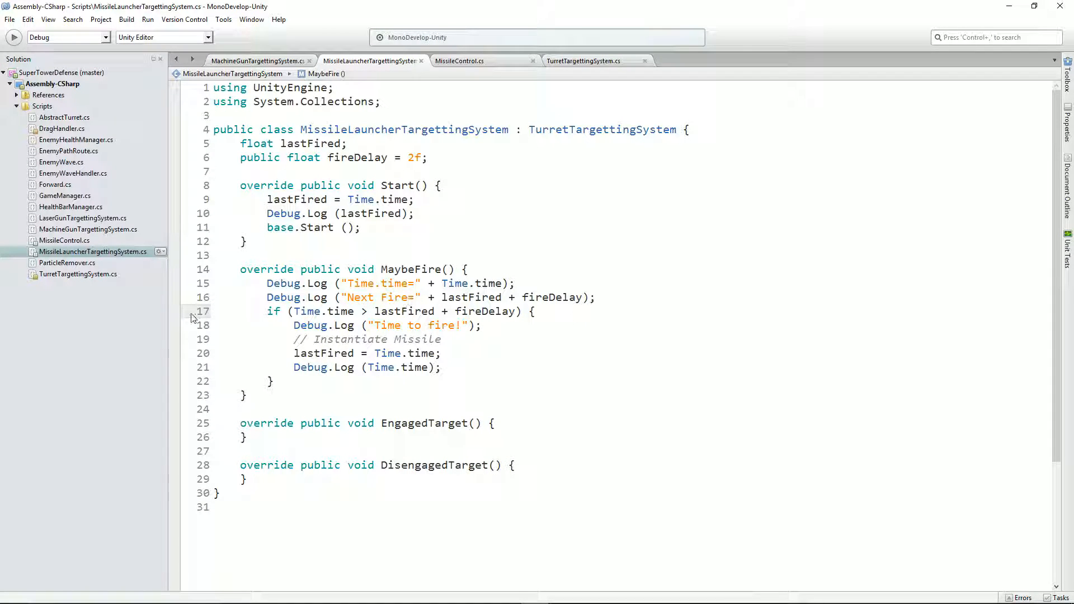
Step: Set a breakpoint on the if condition at line 17 of MaybeFire and start debugging with Unity Editor
click(175, 311)
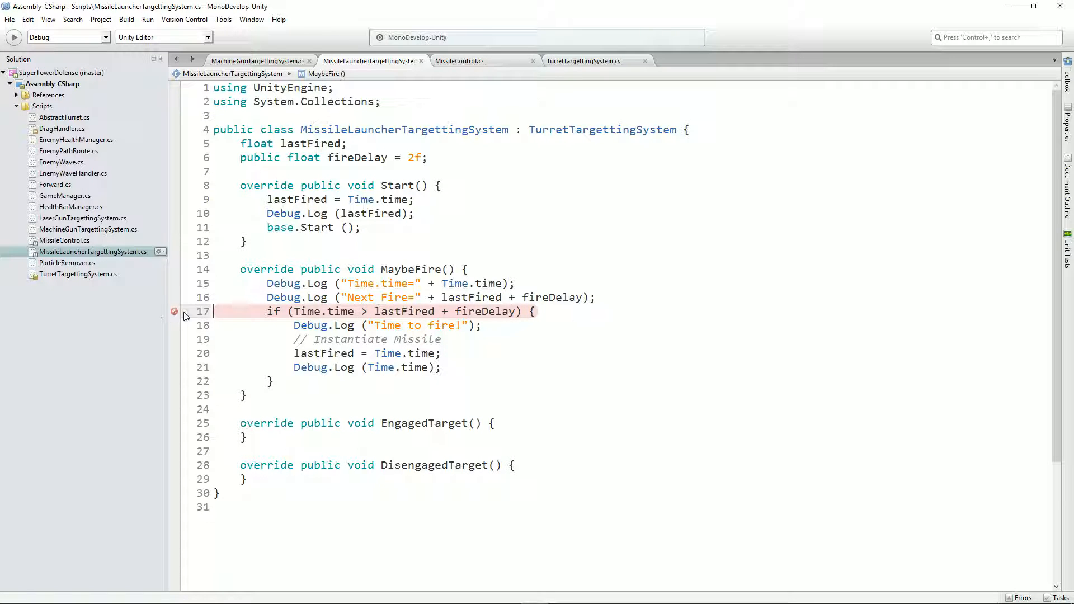
click(15, 39)
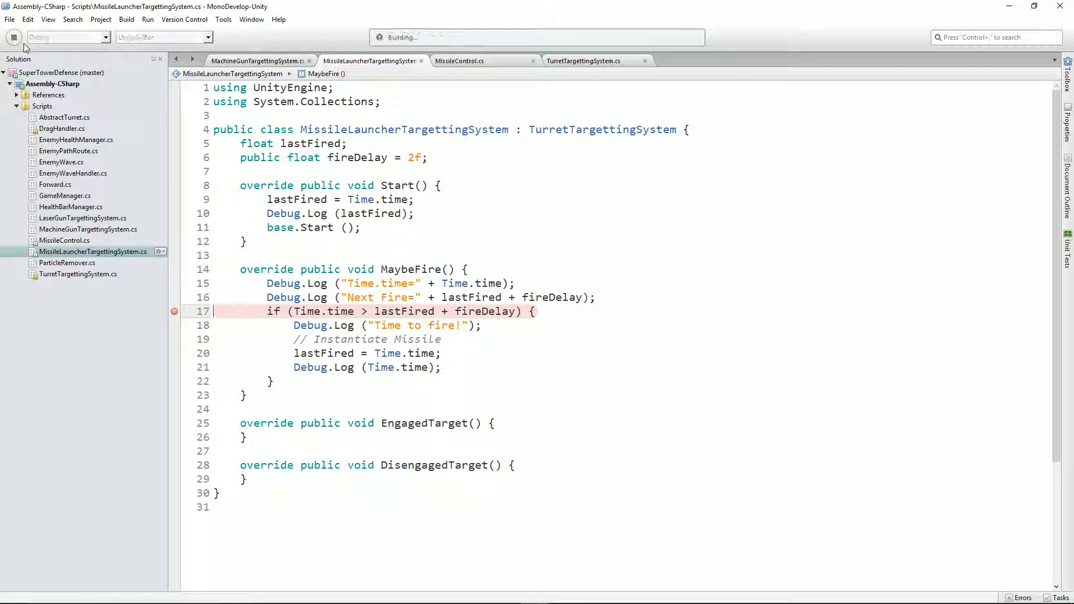
Step: Switch to Unity, restart the game and place a missile launcher turret in Slot 2 to reach the breakpoint
key(alt+Tab)
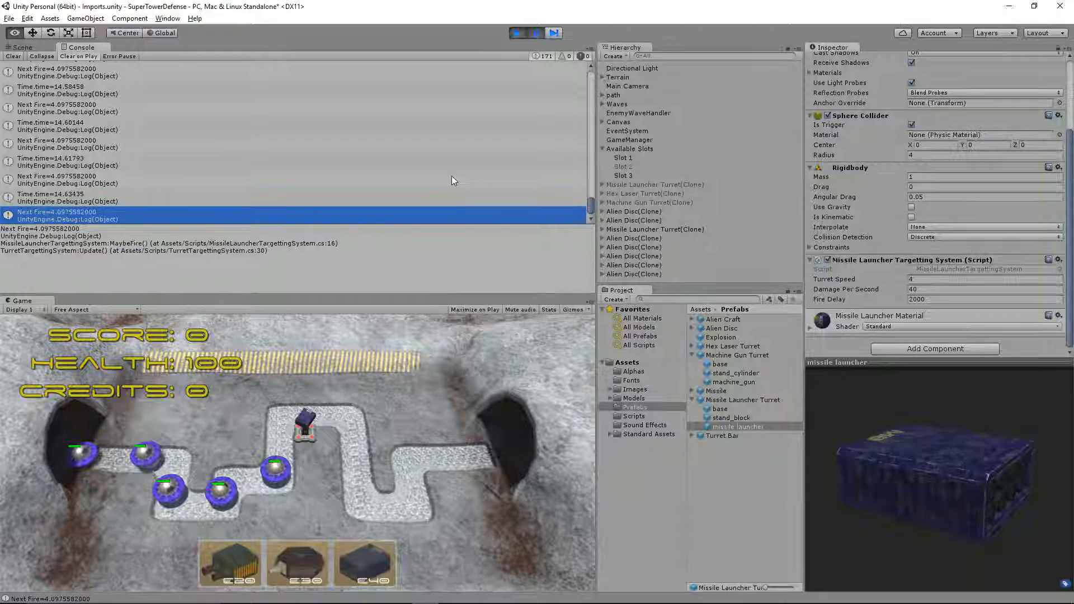
click(518, 32)
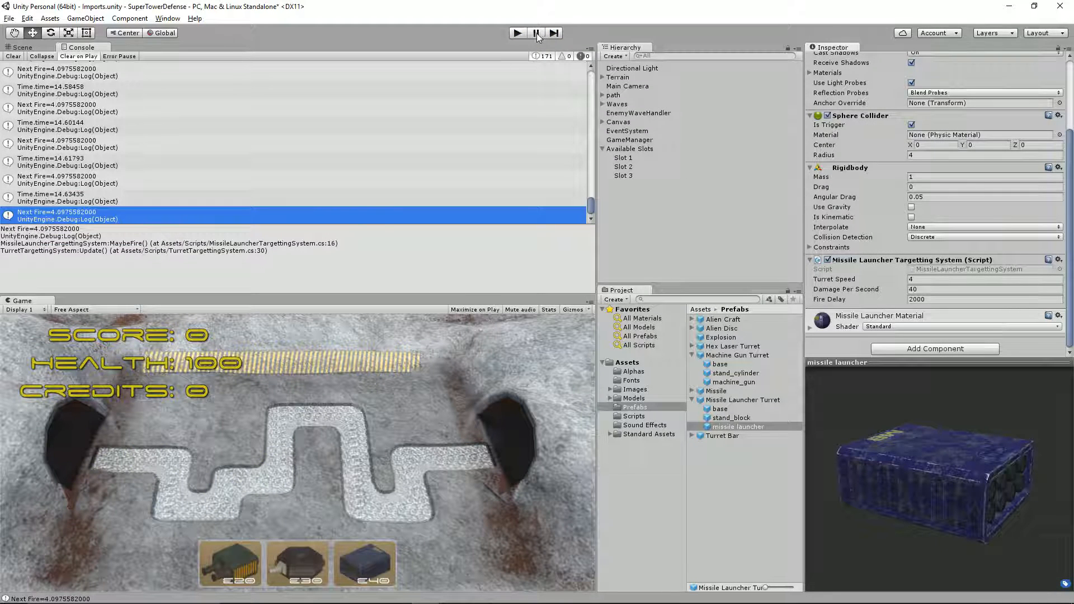
click(518, 33)
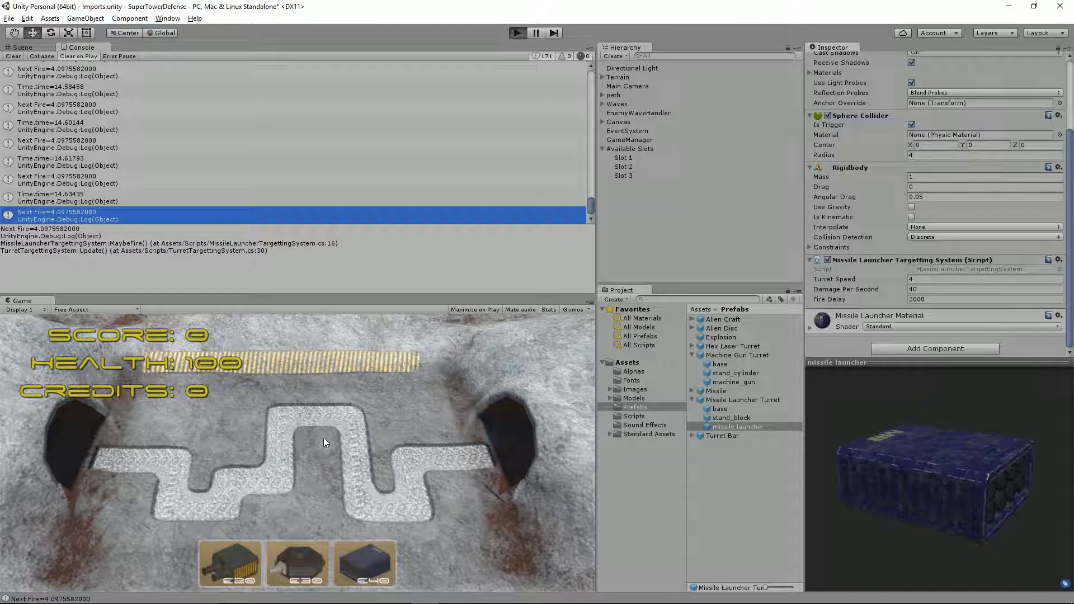
click(358, 566)
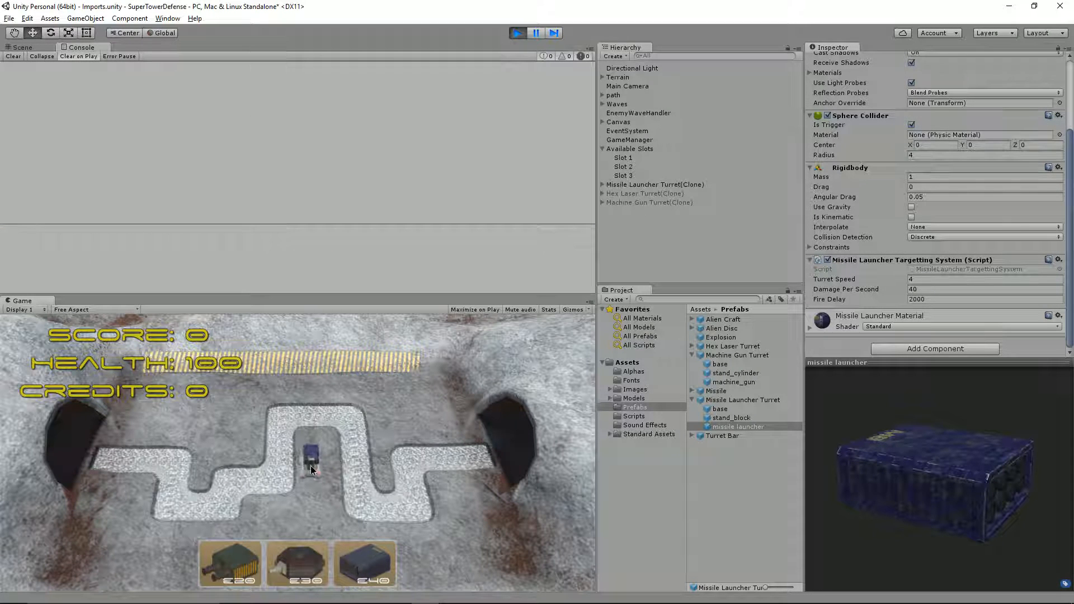
click(304, 438)
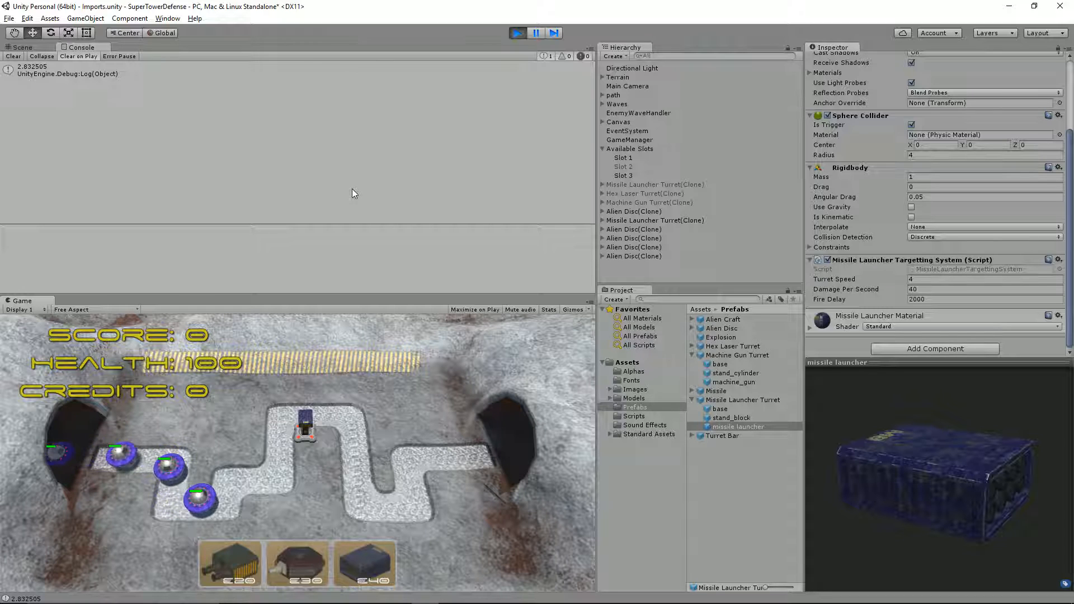
Step: Switch to MonoDevelop and inspect Time.time in the paused condition on line 17
key(alt+Tab)
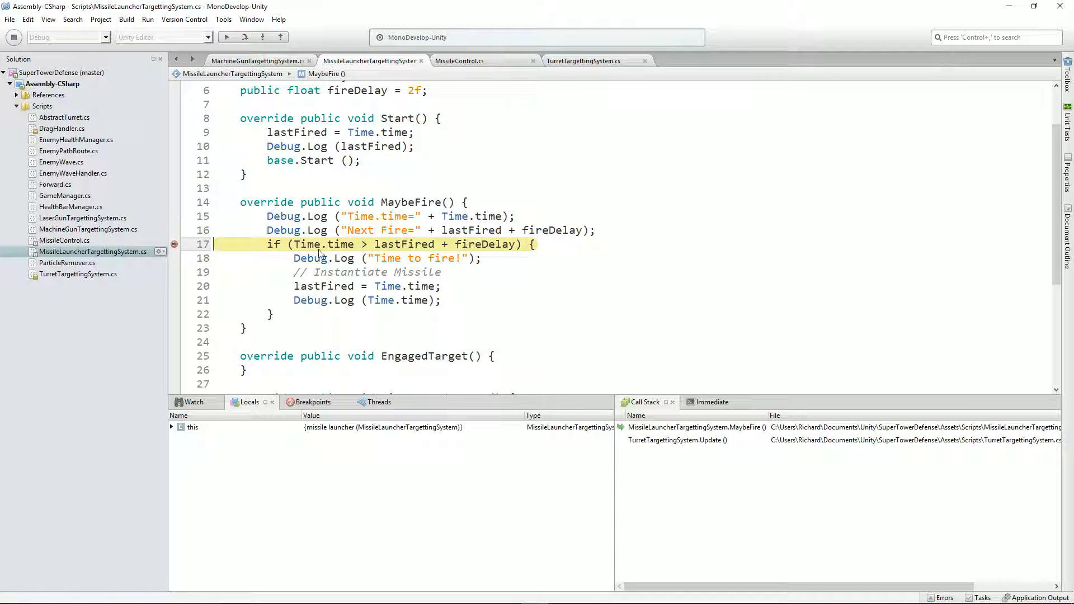
drag(294, 248, 354, 250)
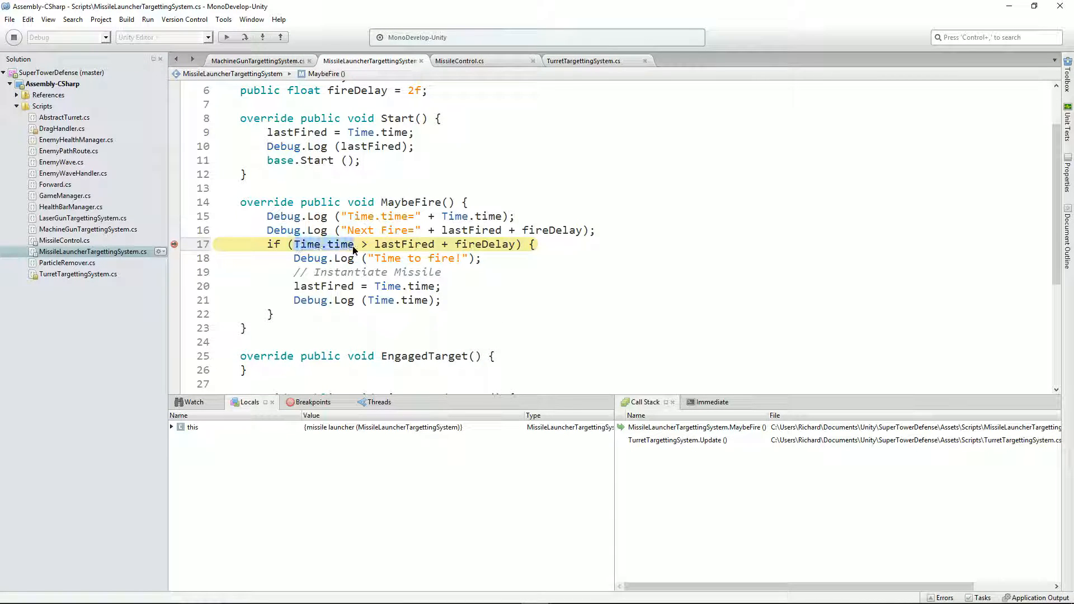
mouse_move(336, 249)
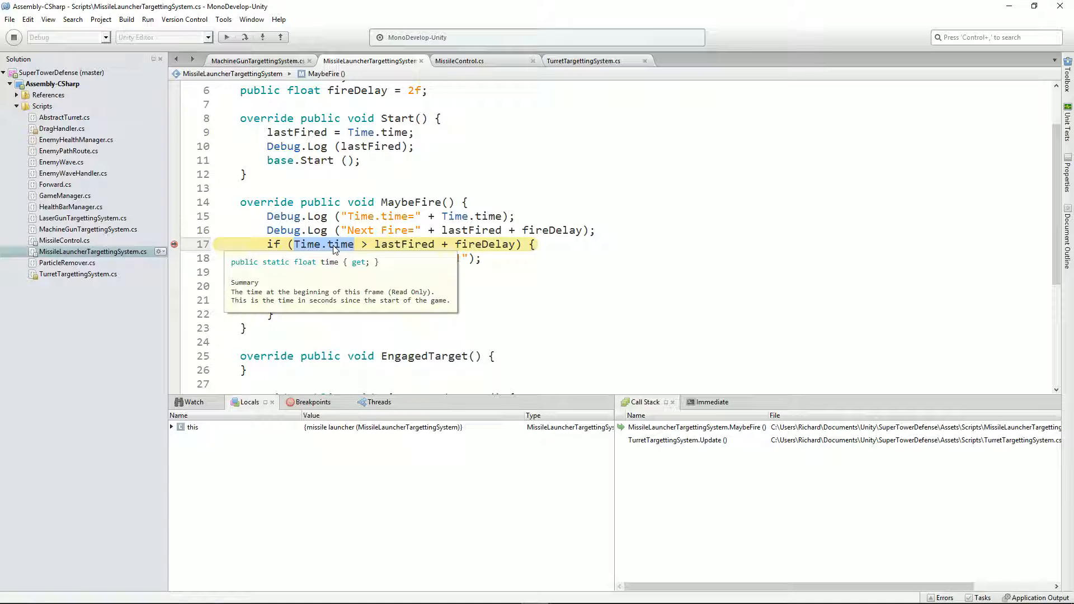
right_click(335, 249)
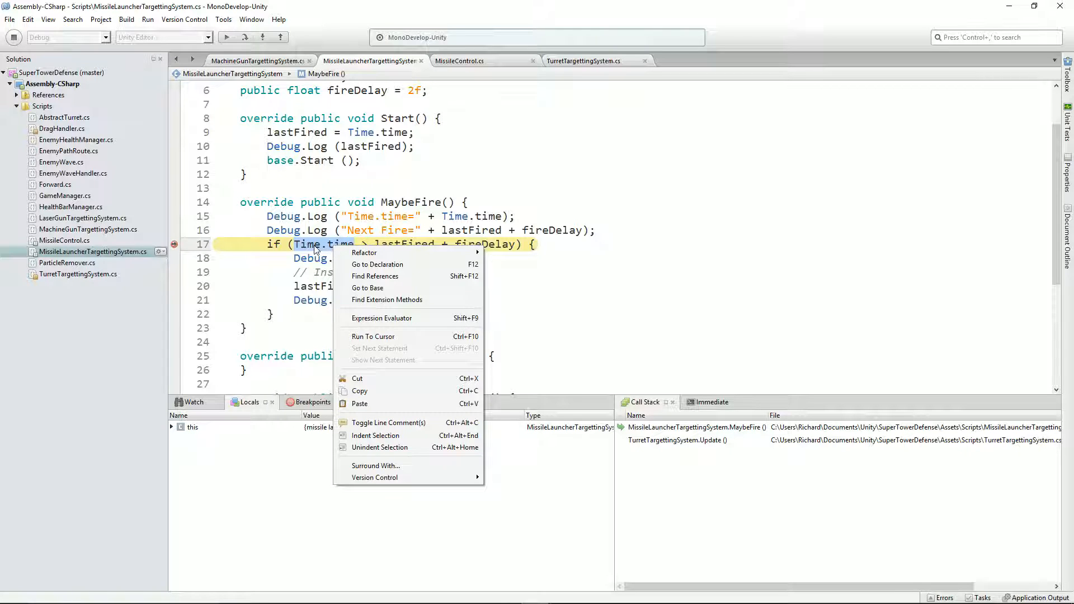
click(316, 249)
Step: Inspect the values of lastFired and fireDelay in the paused condition on line 17
drag(374, 245, 515, 245)
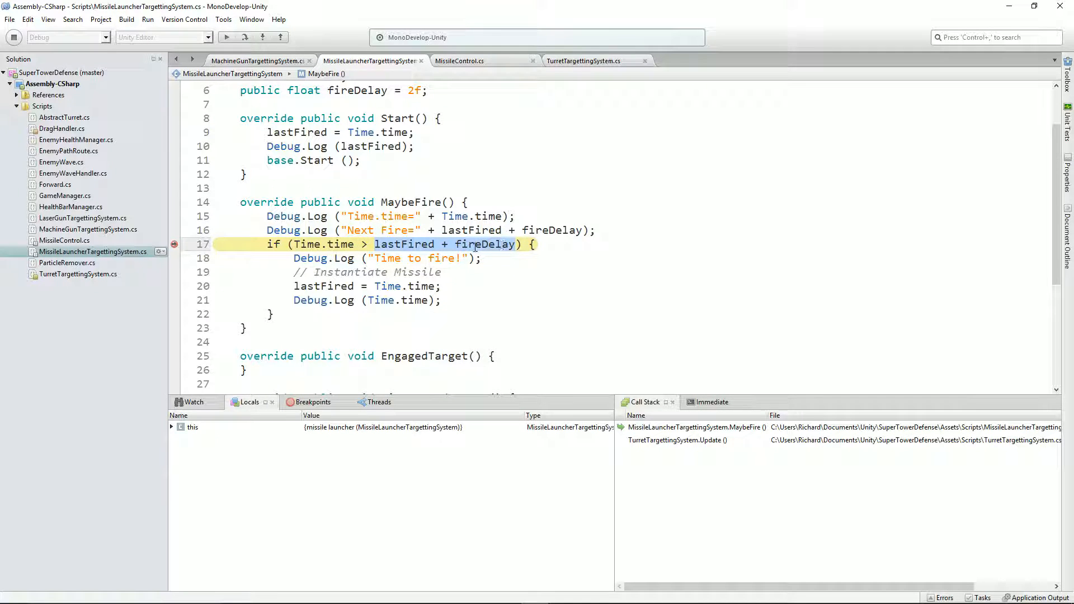
mouse_move(476, 243)
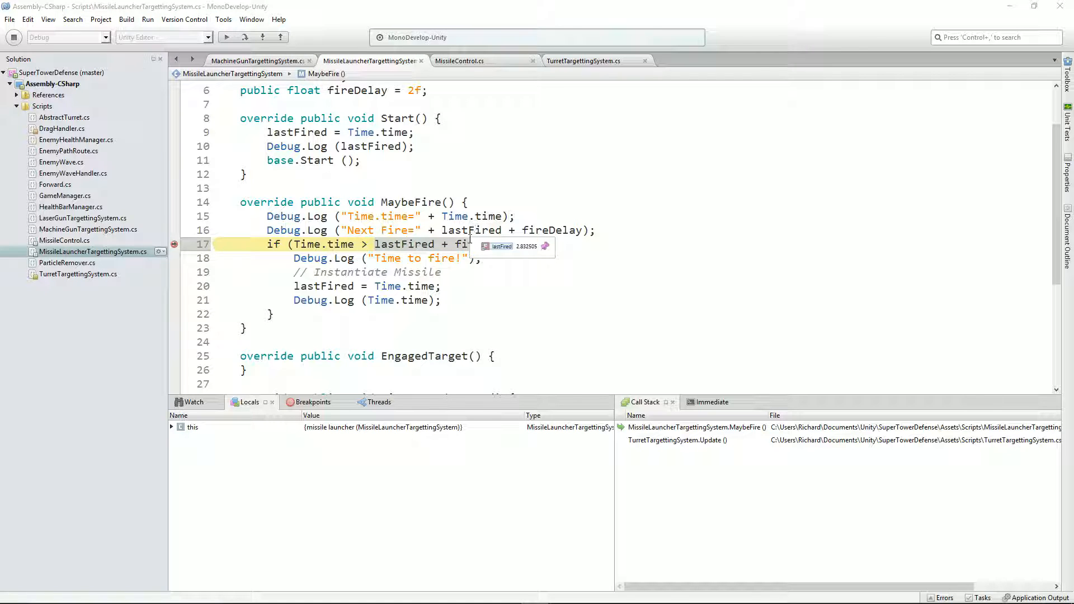
click(454, 244)
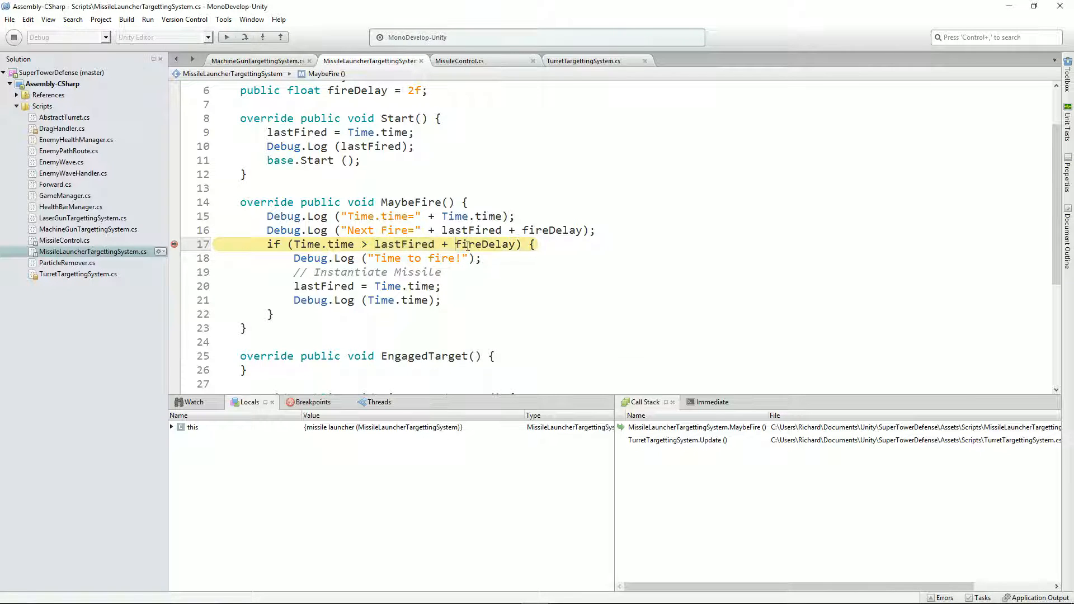
double_click(387, 243)
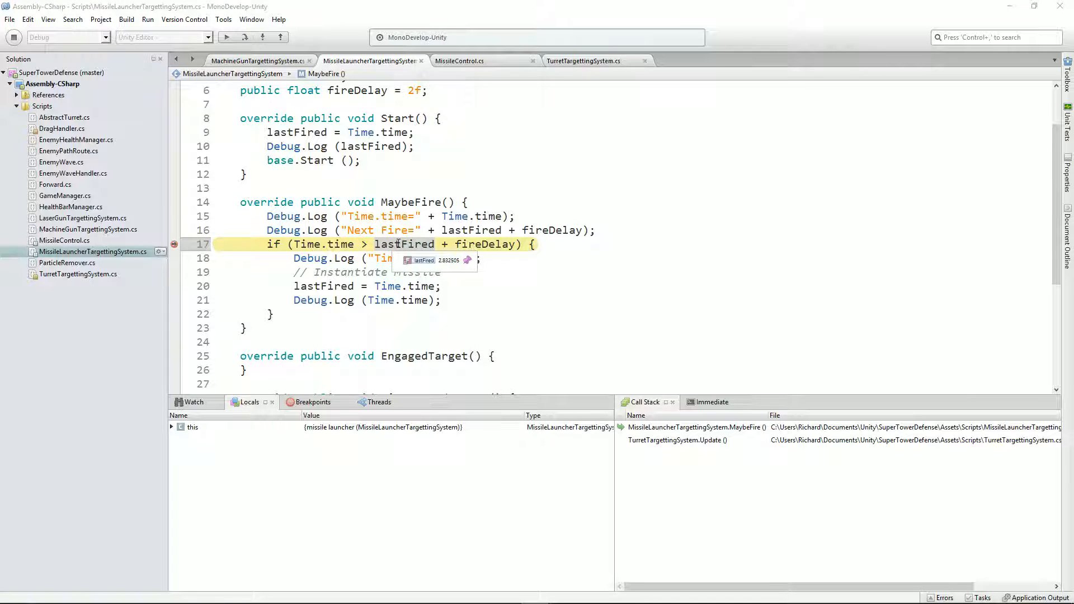
double_click(477, 245)
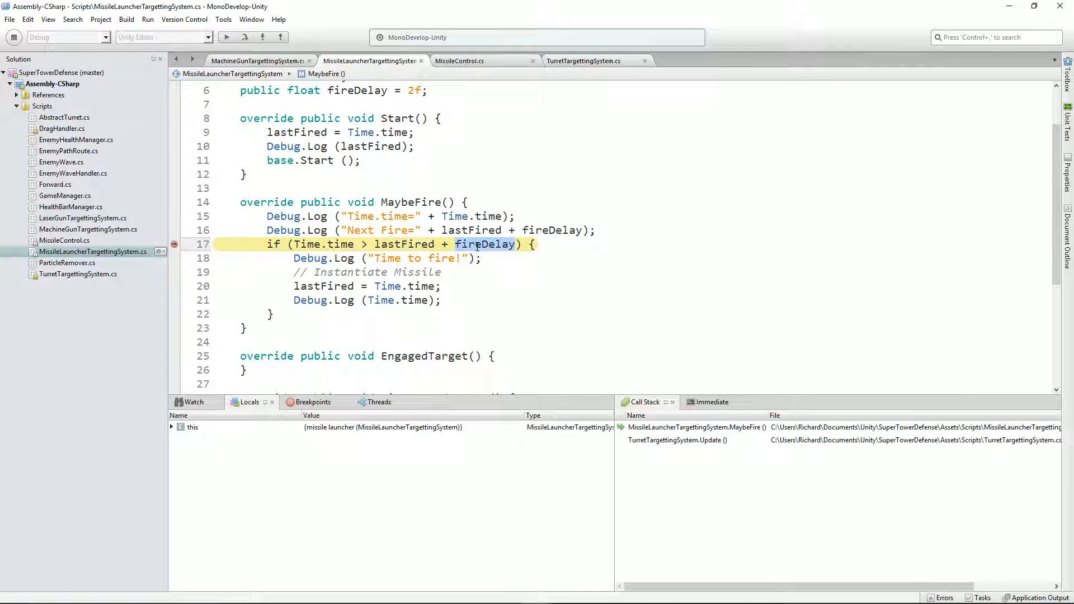
right_click(477, 246)
key(Escape)
mouse_move(471, 244)
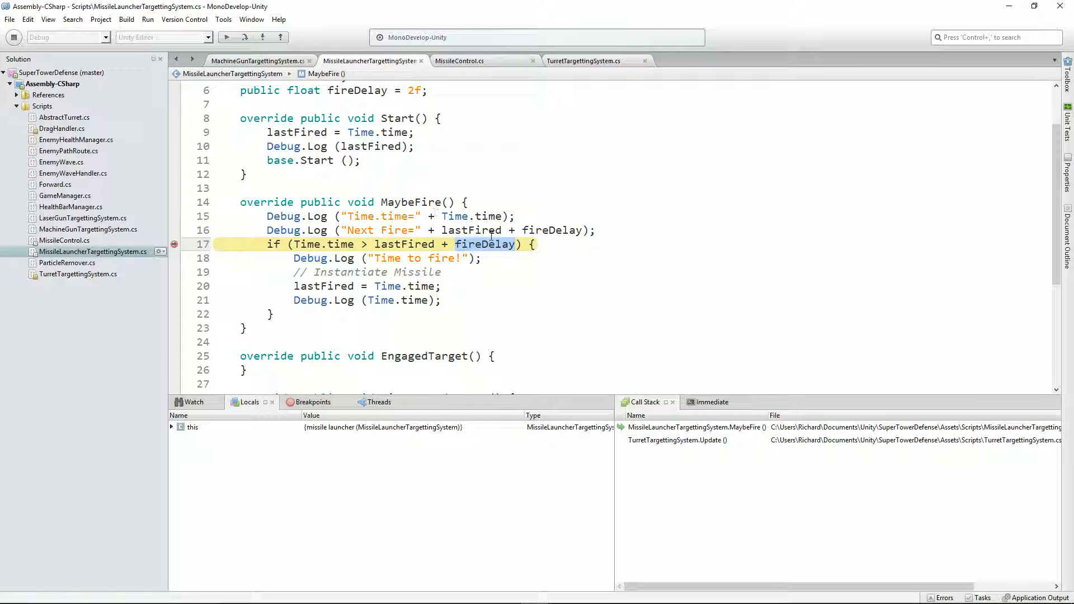
Step: Return to Unity, set the missile launcher prefab's Fire Delay to 2 and reset its Missile Launcher Targetting System component
key(alt+Tab)
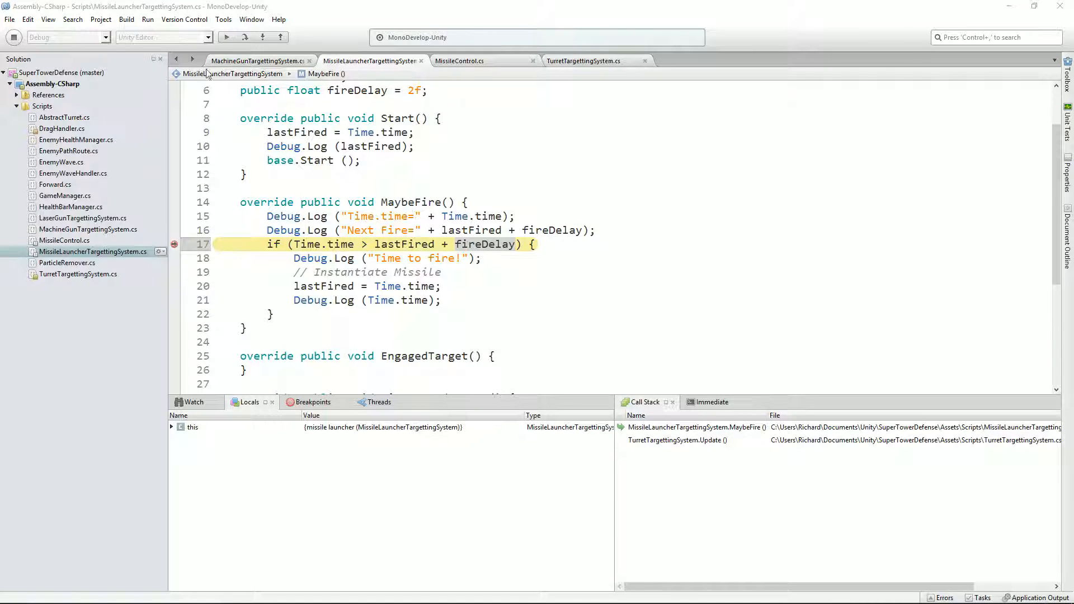
key(alt+Tab)
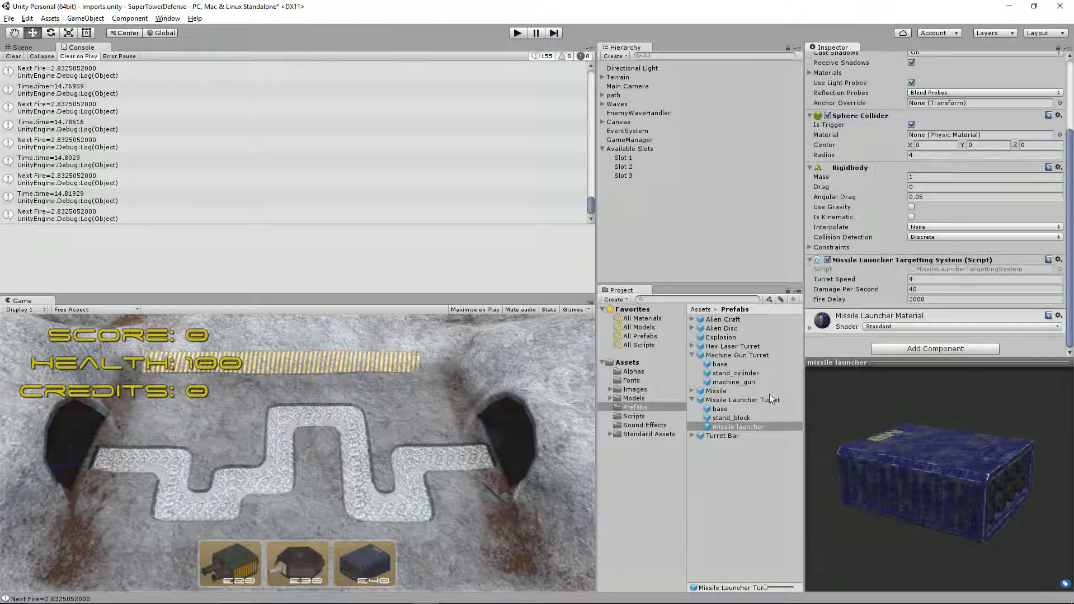
click(723, 427)
click(934, 299)
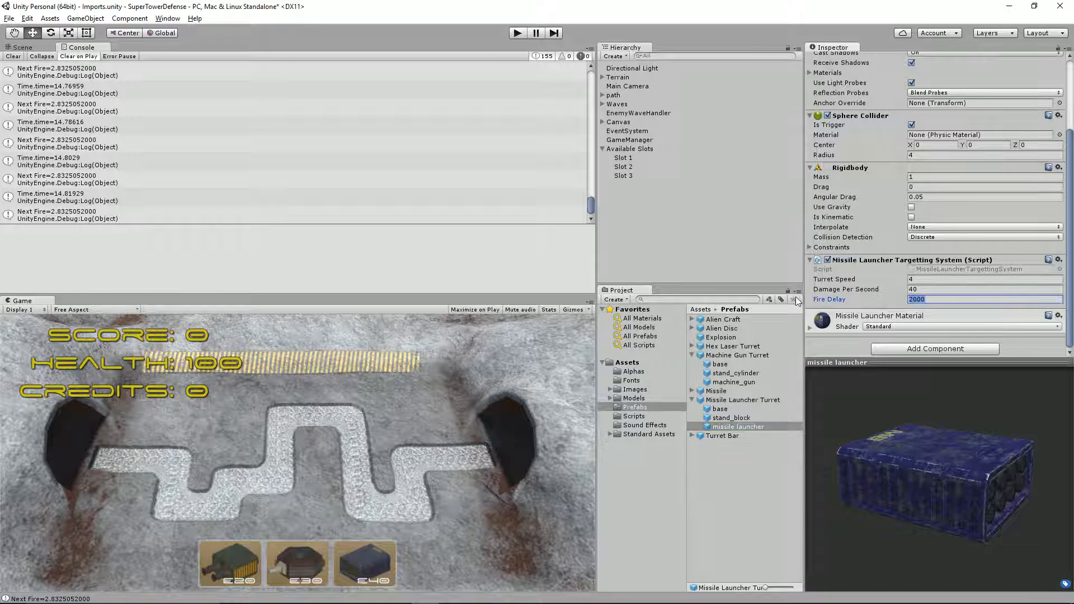
text(2)
click(1058, 260)
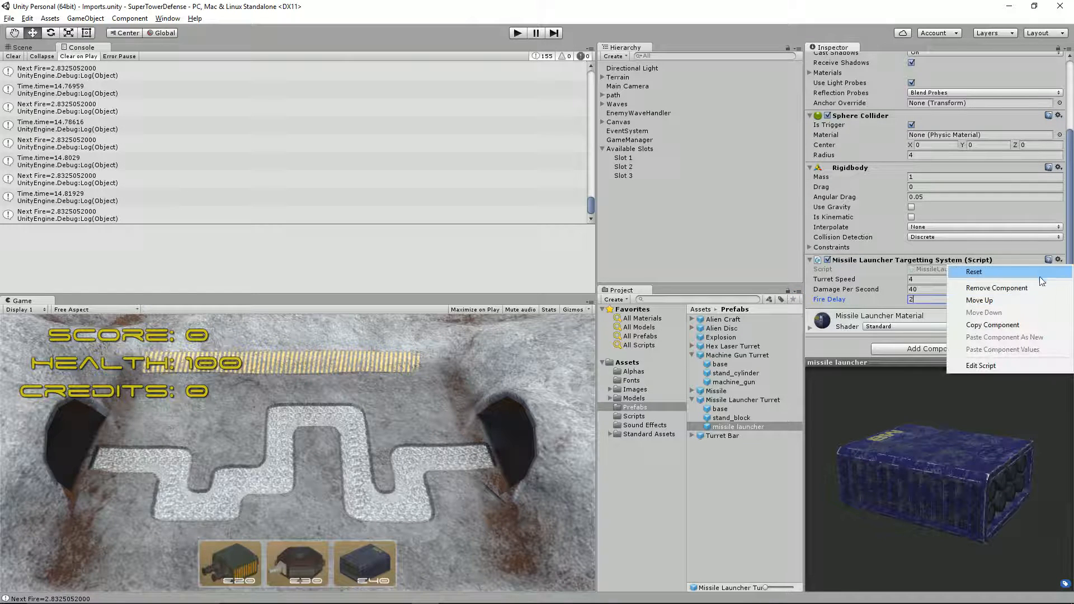
click(999, 272)
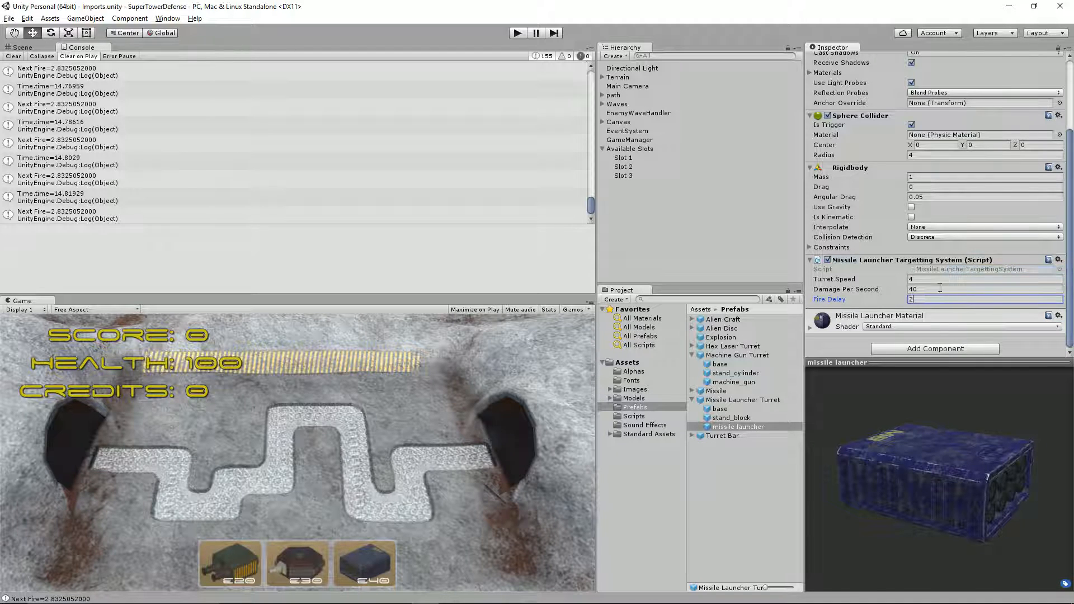
Step: Run the game and place a missile launcher turret in Slot 2 to test the new fire delay
click(516, 33)
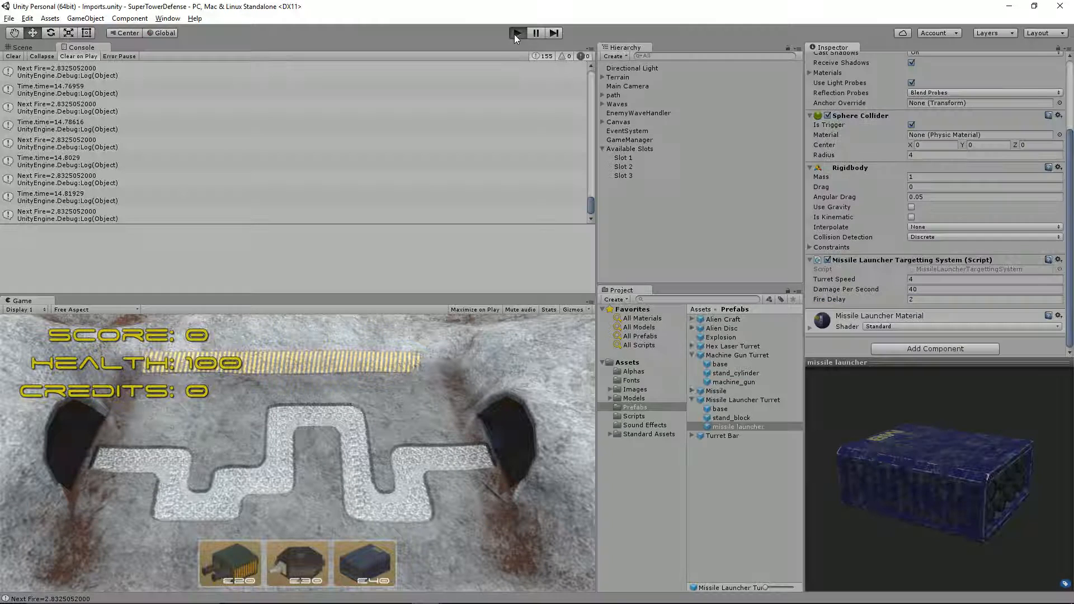
click(361, 553)
click(309, 441)
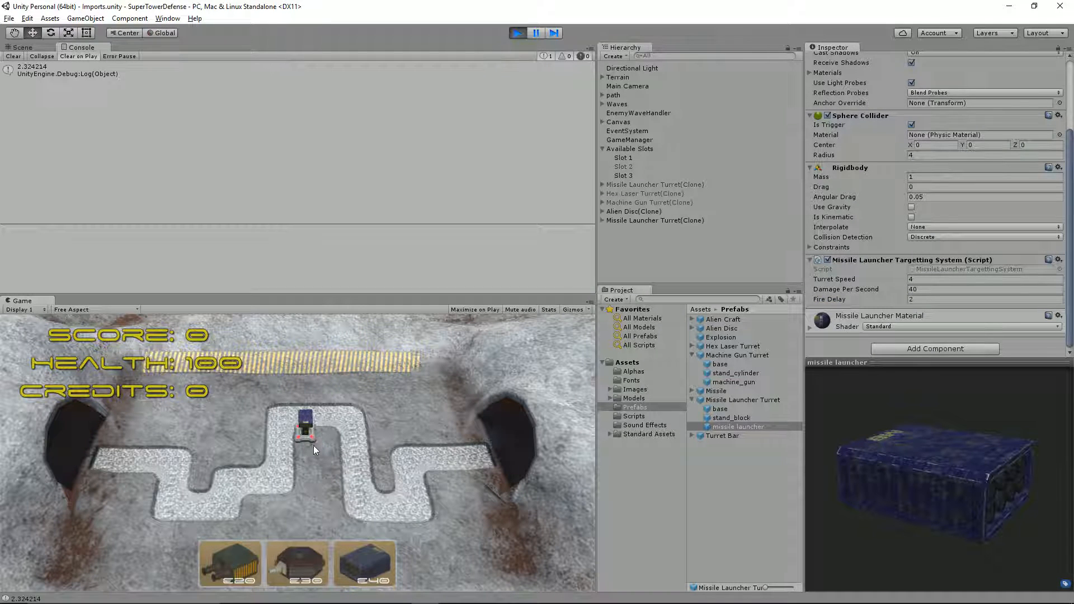
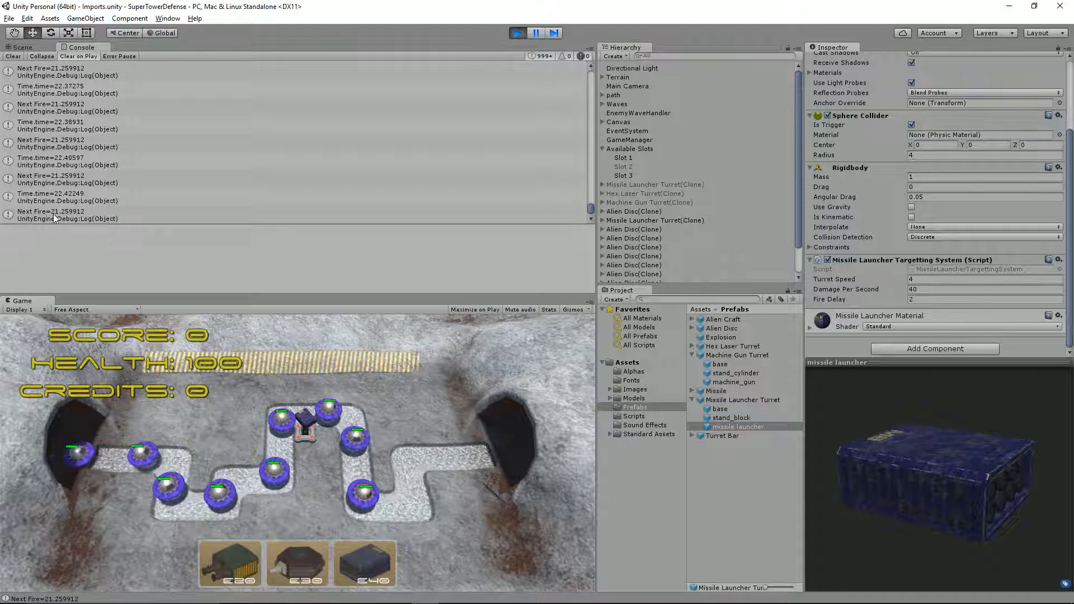
Step: Stop the game, switch to MonoDevelop, comment out the "Time.time=" and "Next Fire=" logs in MaybeFire and save the script
click(518, 33)
key(alt+Tab)
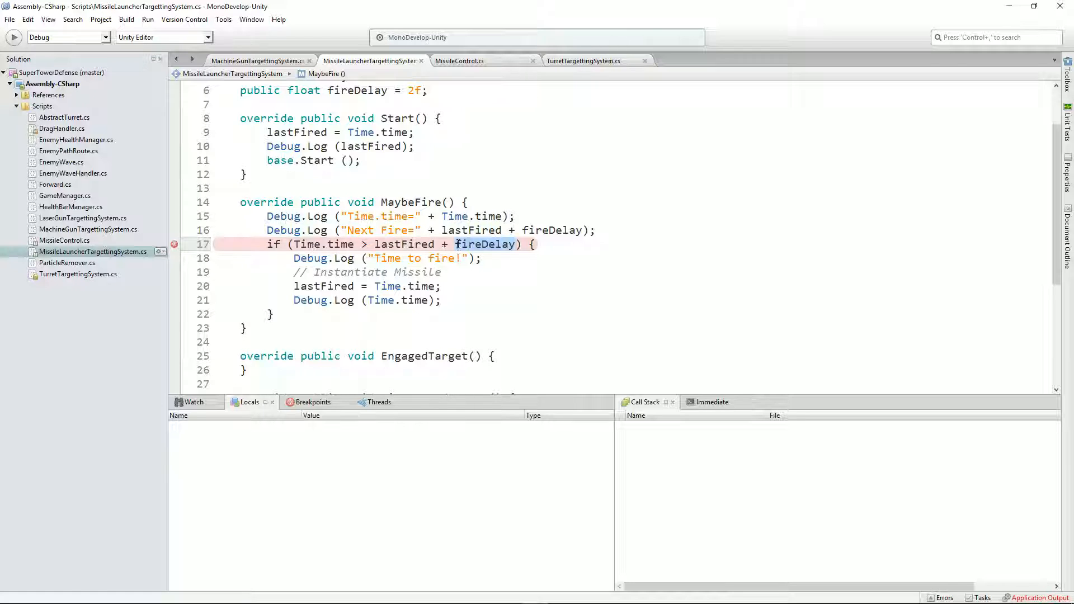
drag(555, 230, 550, 222)
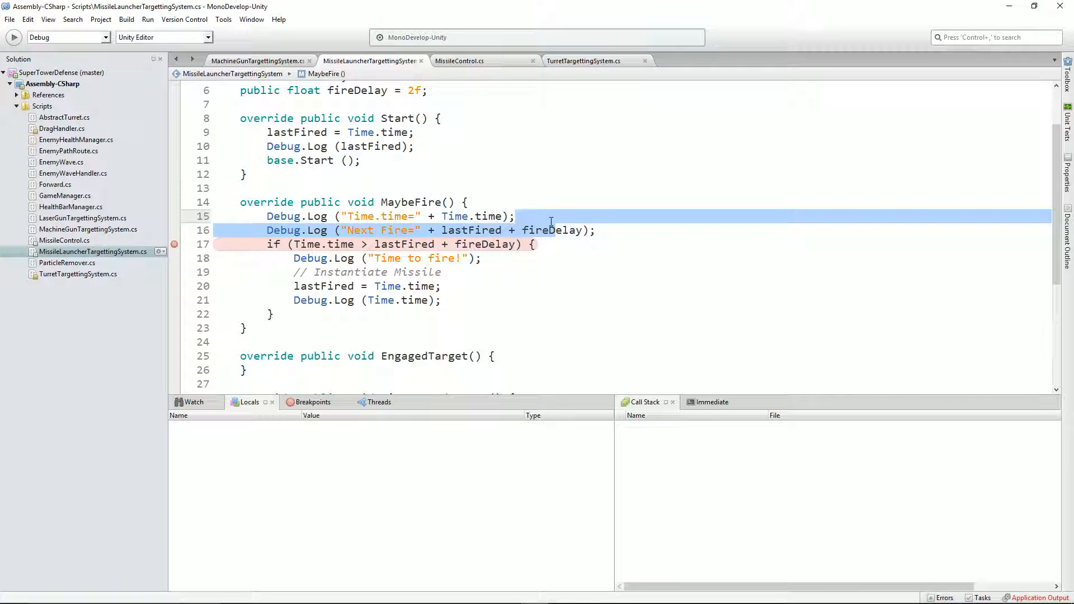
key(Home)
key(ctrl+slash)
key(Down)
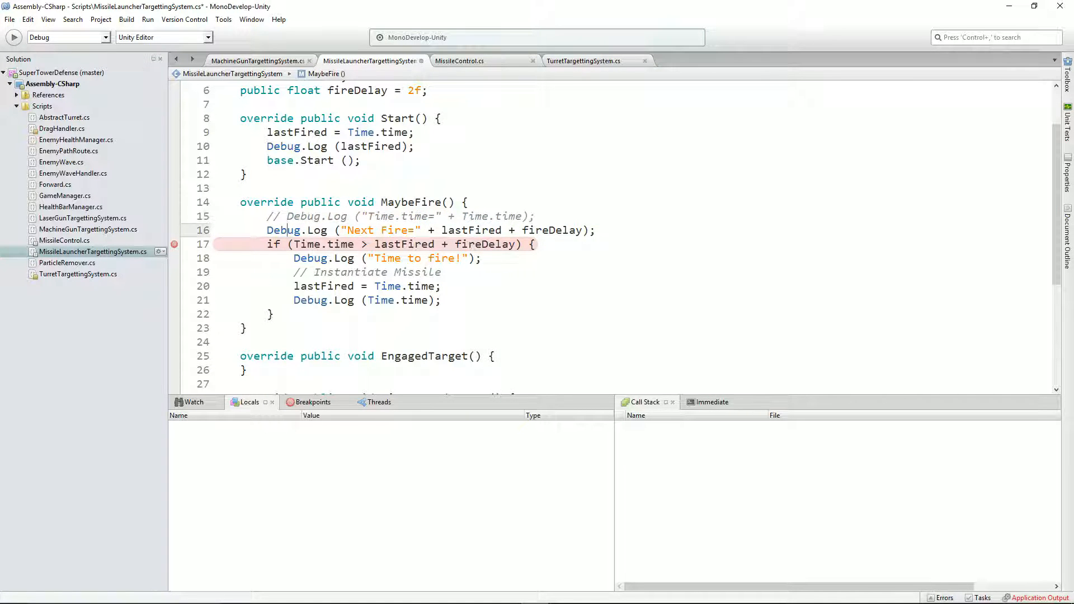
key(ctrl+slash)
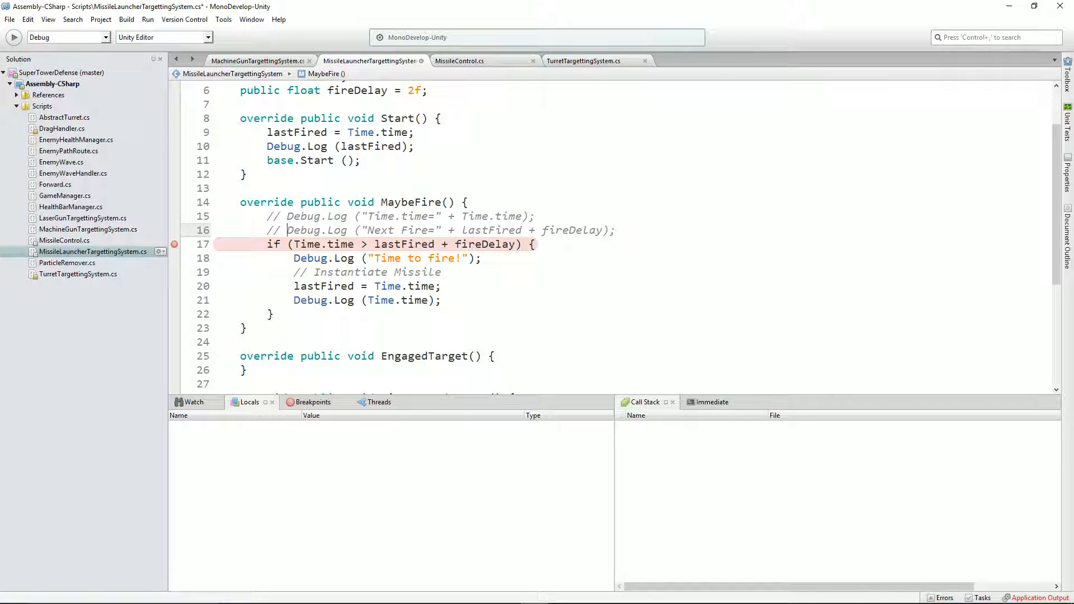
key(ctrl+s)
Step: Return to Unity, run the game and place a missile launcher turret in Slot 2 to check the firing interval in the console
key(alt+Tab)
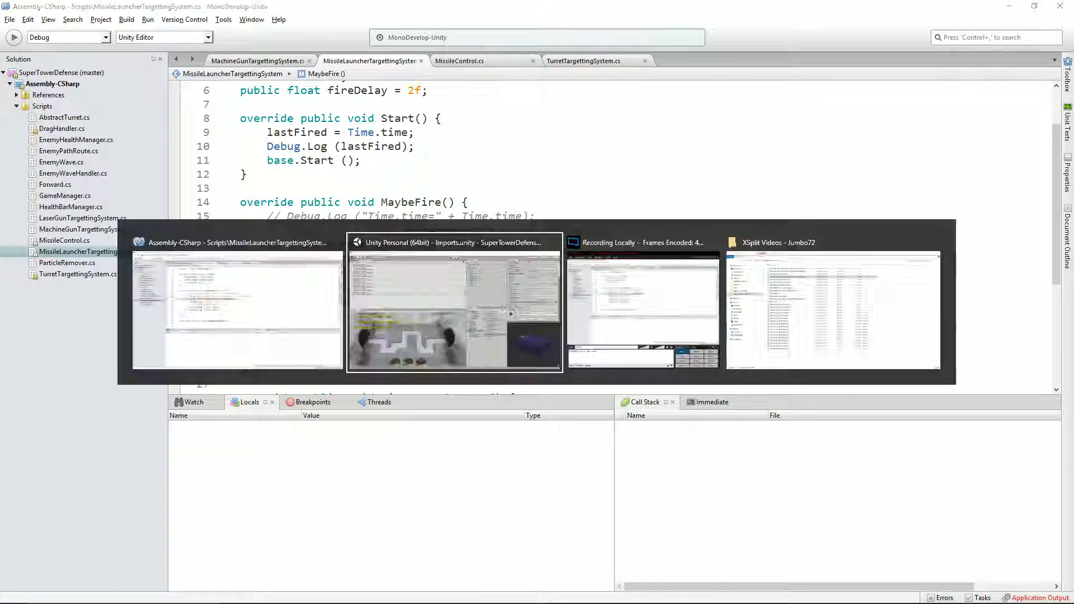
click(515, 33)
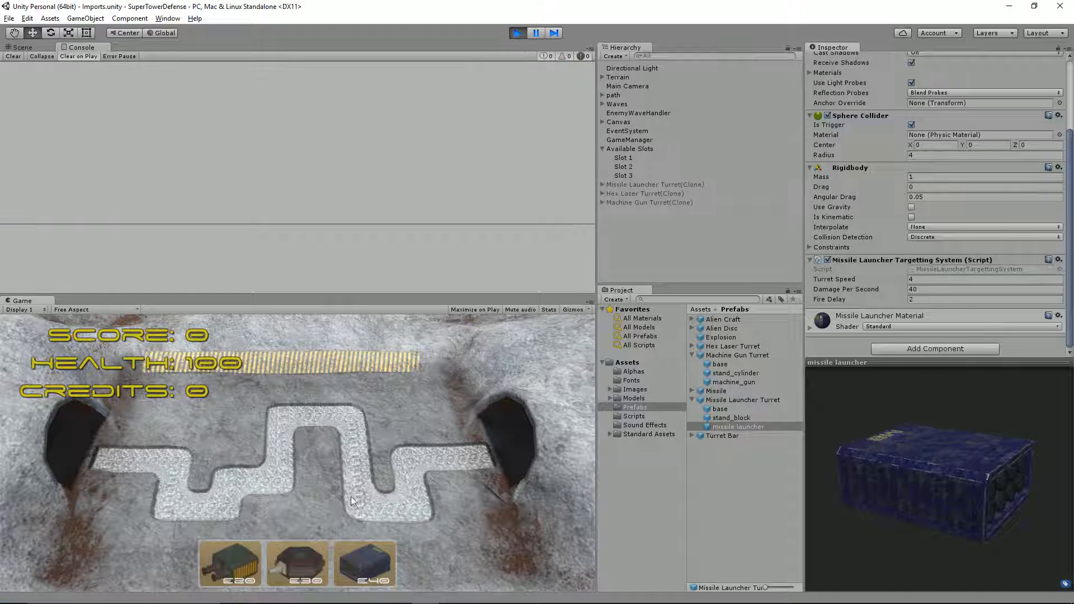
drag(371, 562, 311, 440)
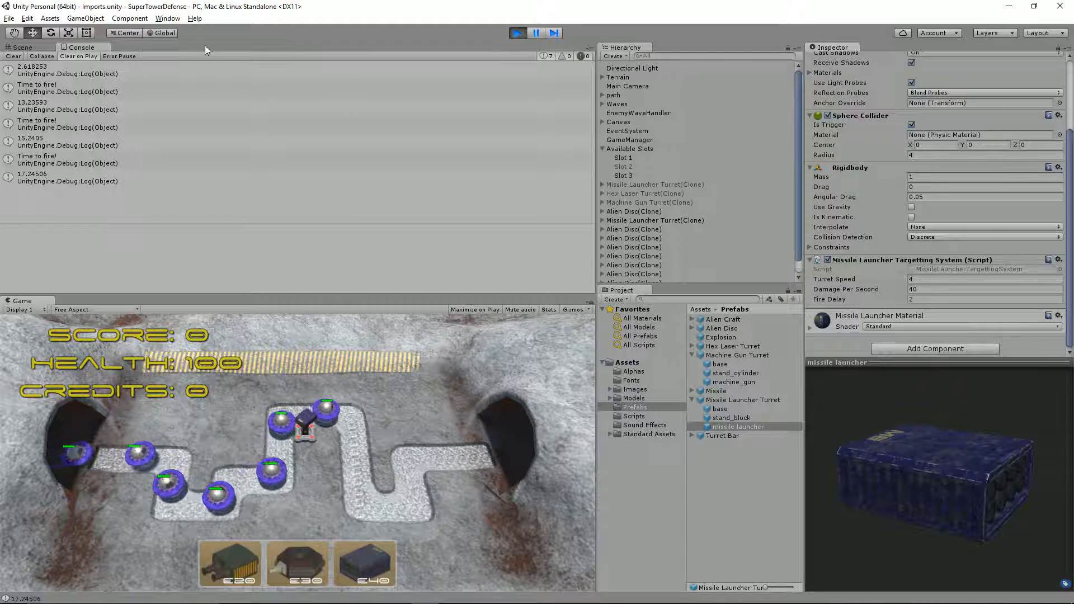
Step: Switch to MonoDevelop and remove the Debug.Log (Time.time) statement at the end of the firing condition in MaybeFire
key(alt+Tab)
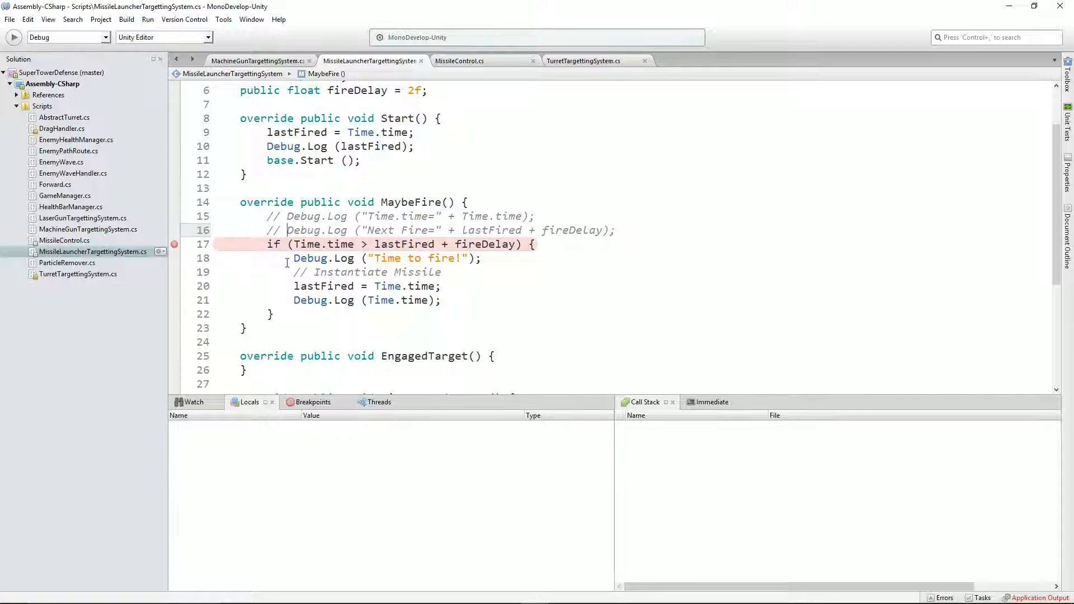
click(453, 301)
key(shift+Home)
key(shift+Home)
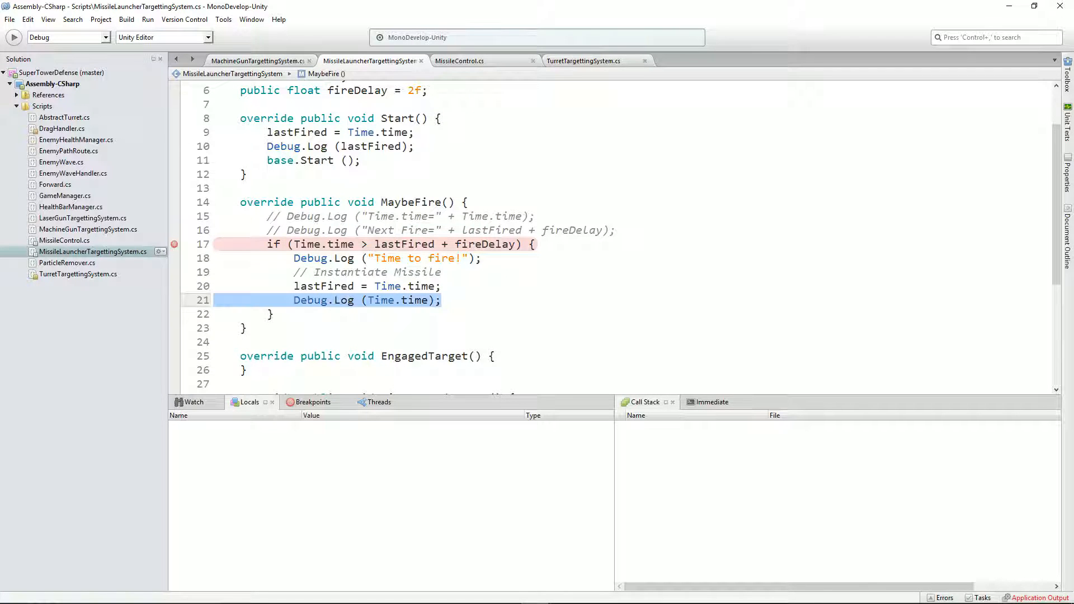
key(BackSpace)
Step: Delete the two commented-out log lines at the start of MaybeFire and the leftover blank line after the lastFired assignment
key(Up)
key(Up)
key(Up)
key(Up)
key(Up)
key(Up)
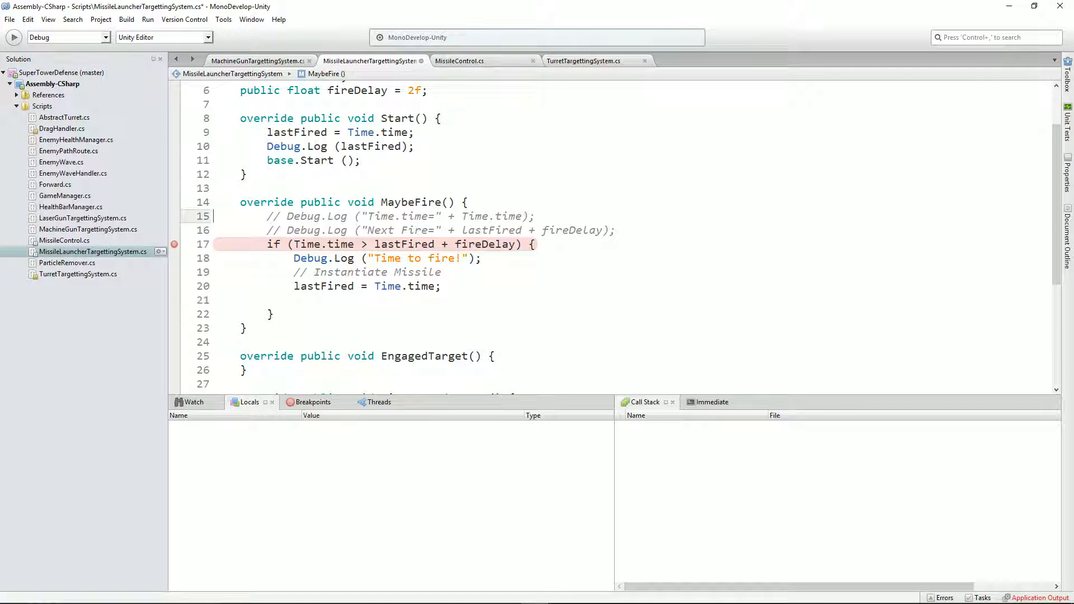
key(shift+Down)
key(shift+Down)
key(BackSpace)
key(Down)
key(Down)
key(Down)
key(Down)
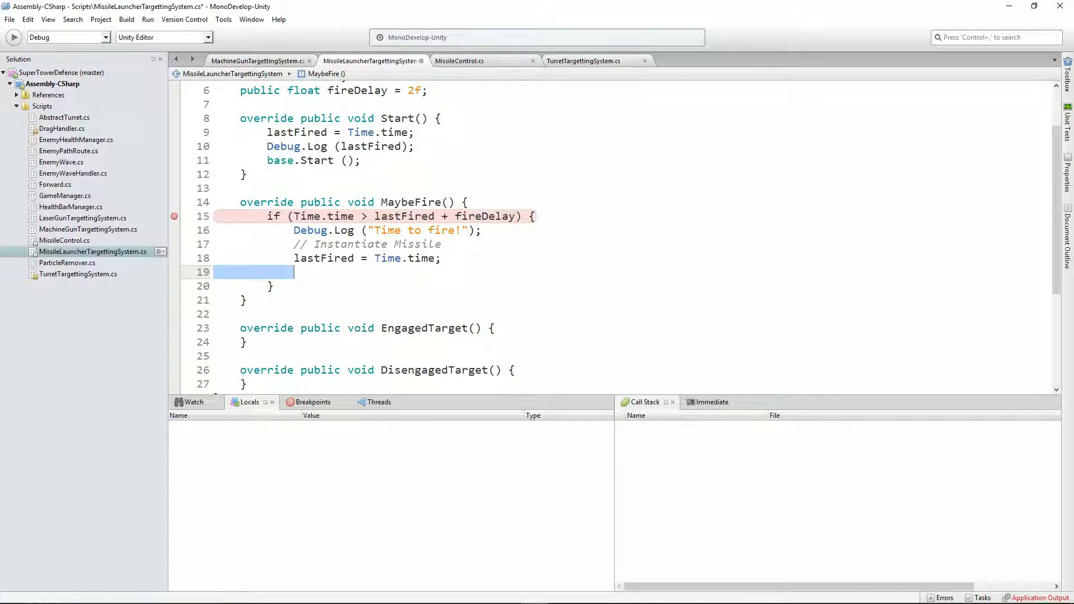
key(BackSpace)
Step: Delete the Debug.Log (lastFired) line from the Start method, leaving no blank line in its place
key(ctrl+Home)
key(Down)
key(Down)
key(Down)
key(Down)
key(Down)
key(Down)
key(Down)
key(Down)
key(Down)
key(Down)
key(Down)
key(Down)
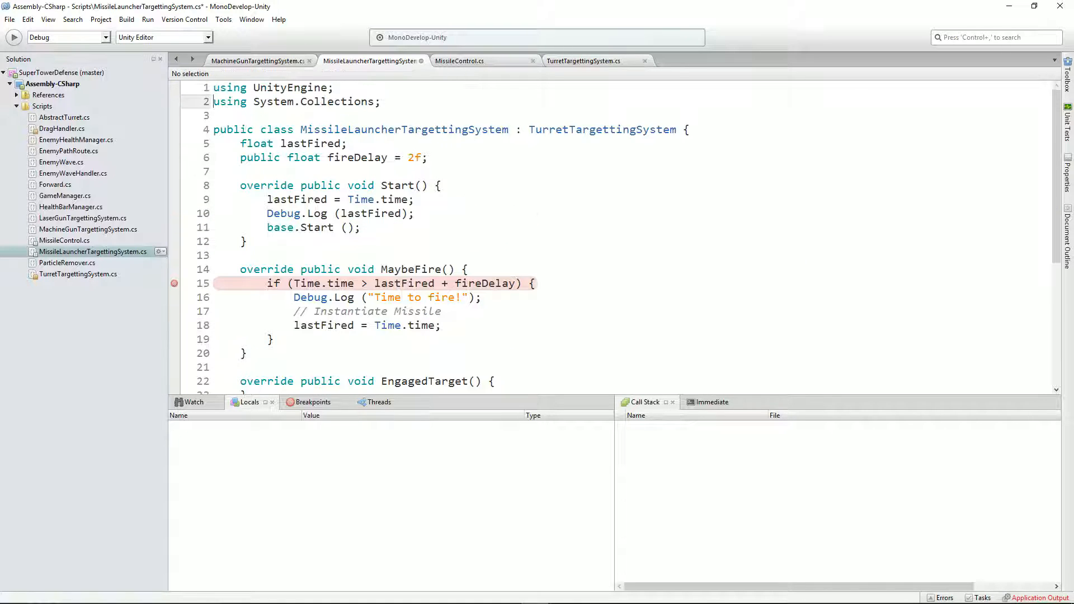
key(Up)
key(Up)
key(Up)
key(shift+End)
key(BackSpace)
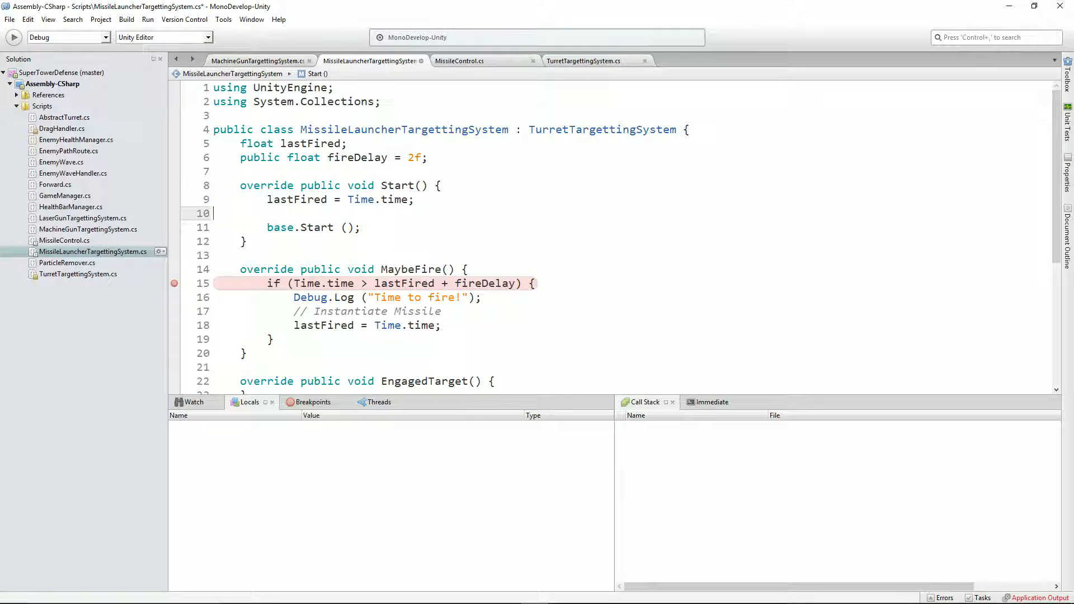
key(Delete)
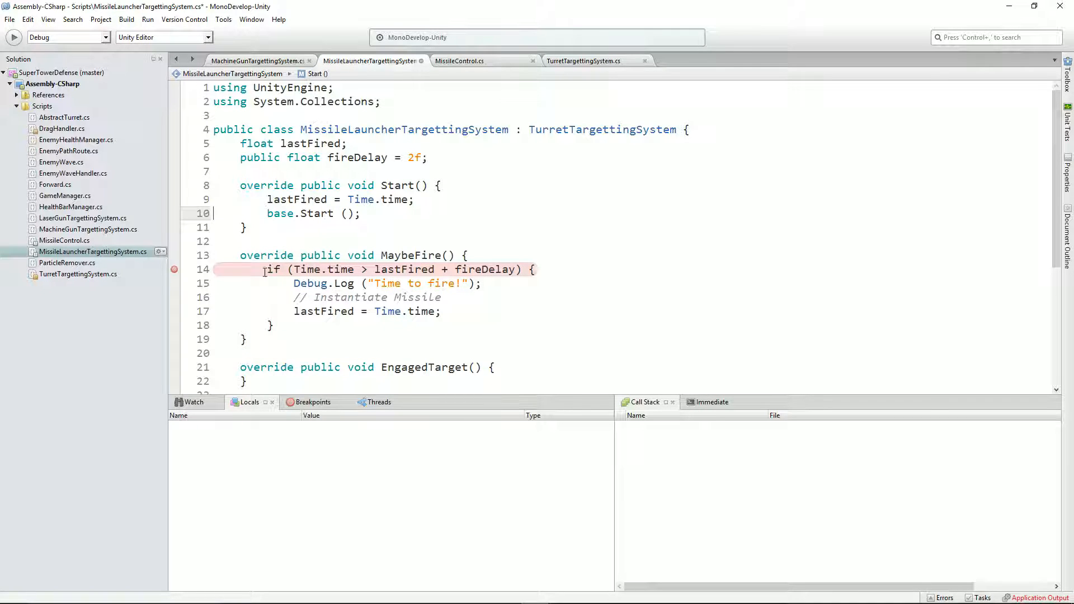
Step: Remove the breakpoint from the firing condition, save the script, and delete the "Time to fire!" log line
click(174, 269)
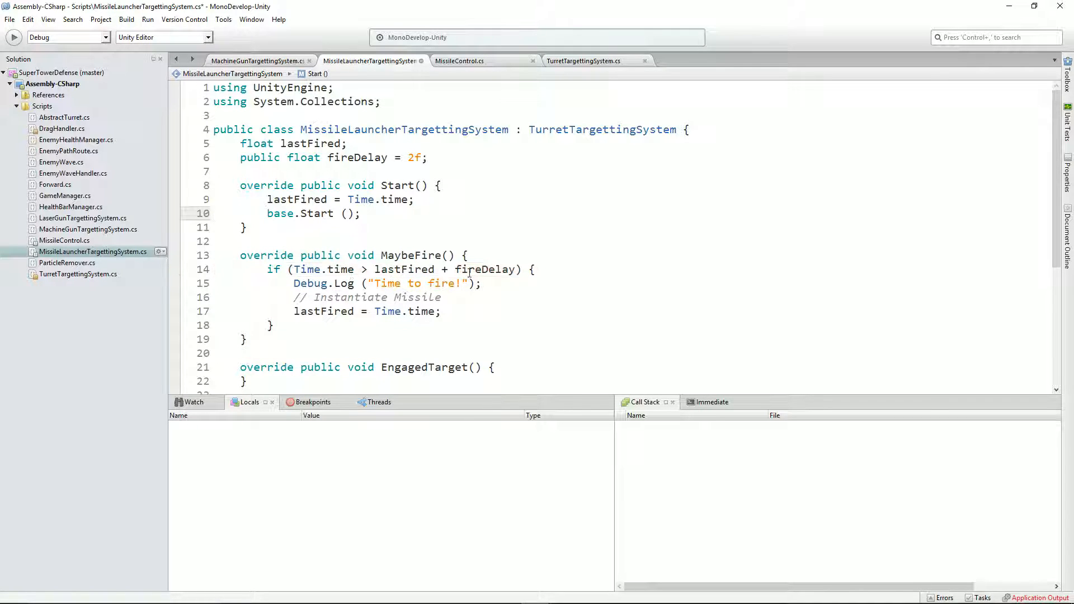
key(ctrl+s)
click(495, 286)
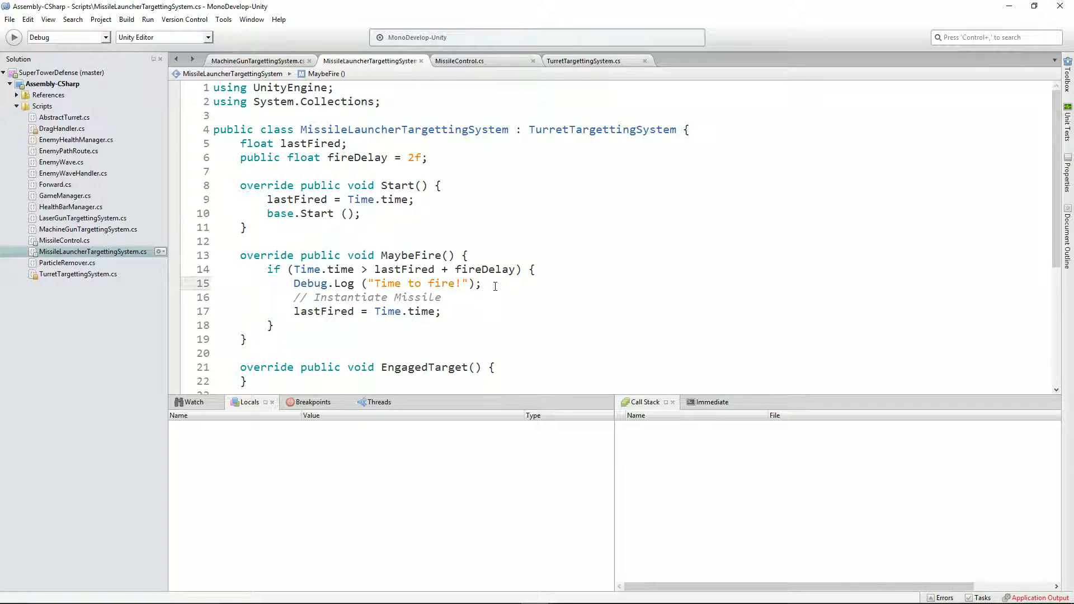
key(shift+Home)
key(shift+Home)
key(BackSpace)
key(Delete)
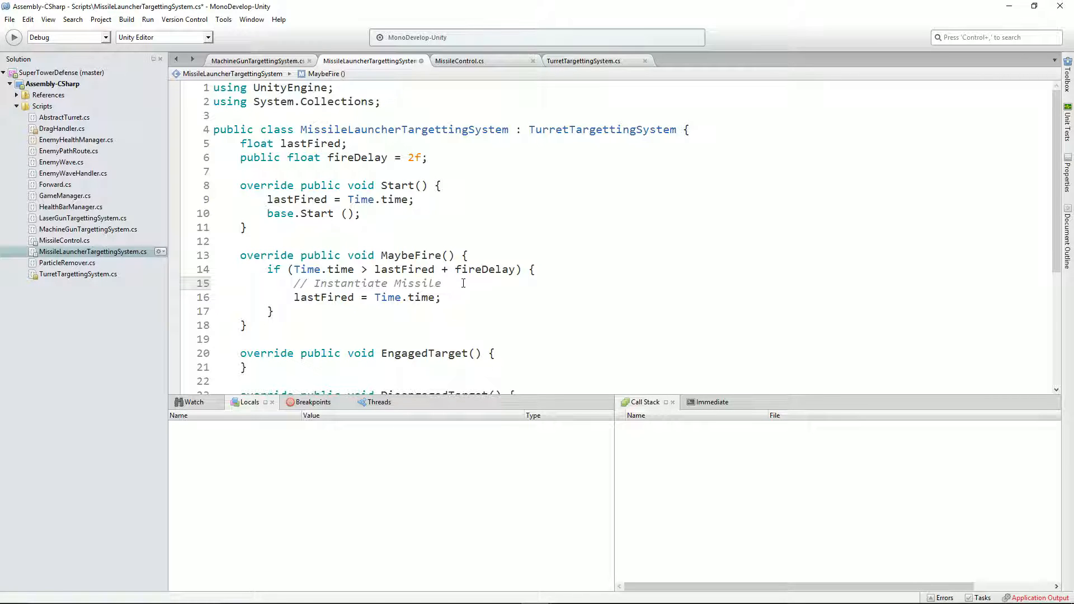
key(Down)
key(Down)
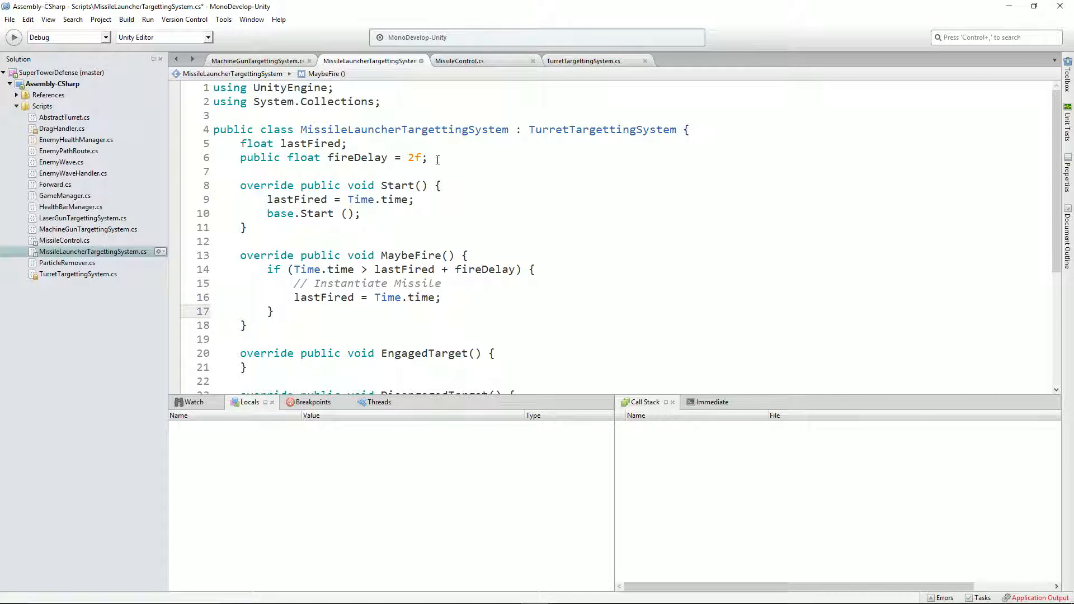
Step: Declare a public GameObject field named missileGameObject below fireDelay and save the script
click(438, 159)
key(Return)
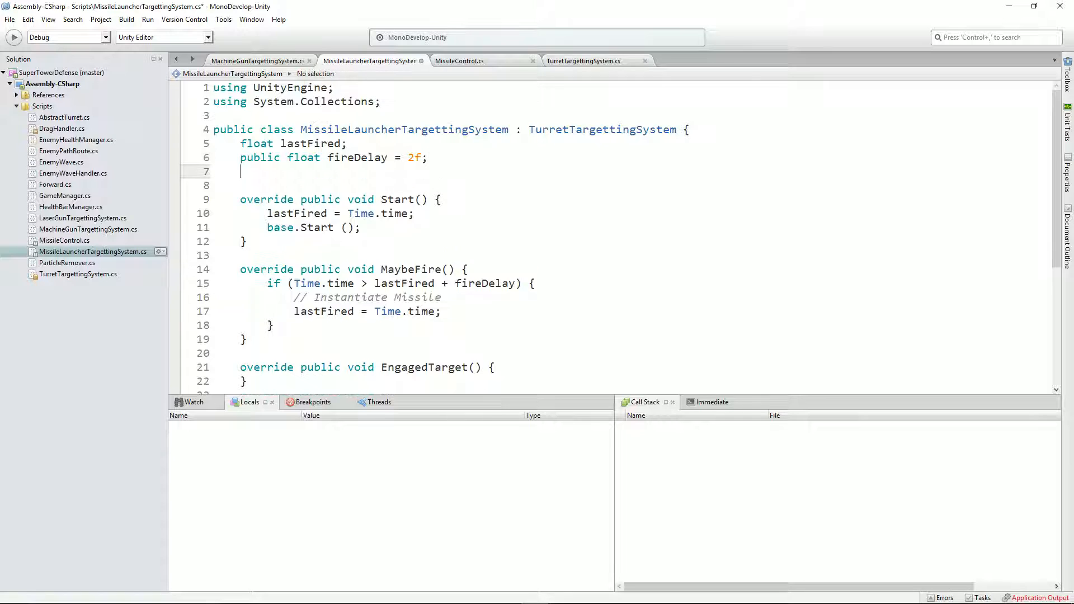
text(public Game)
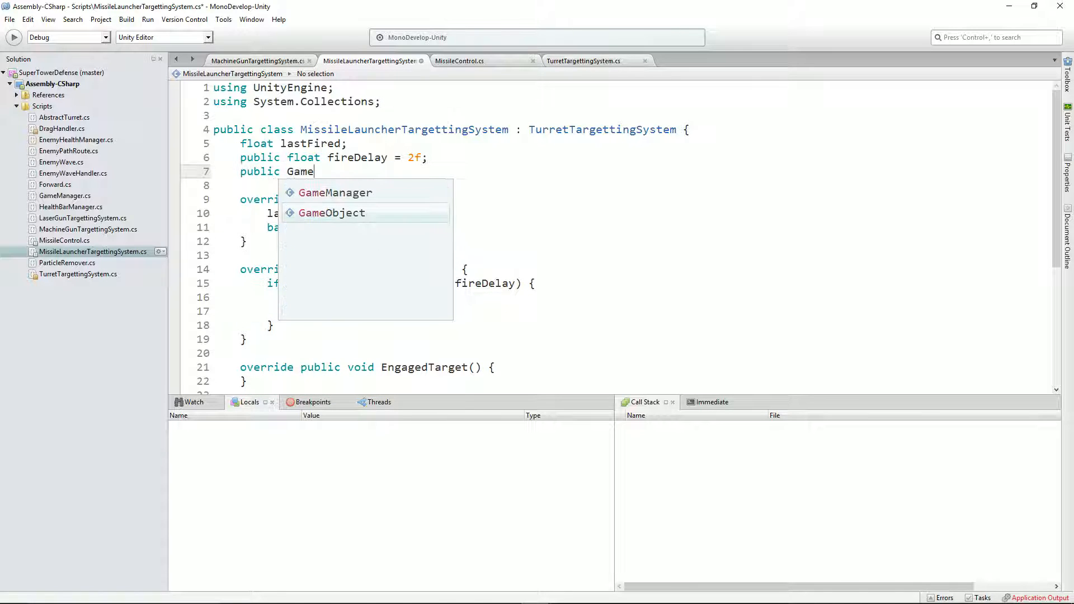
key(Return)
text(mi)
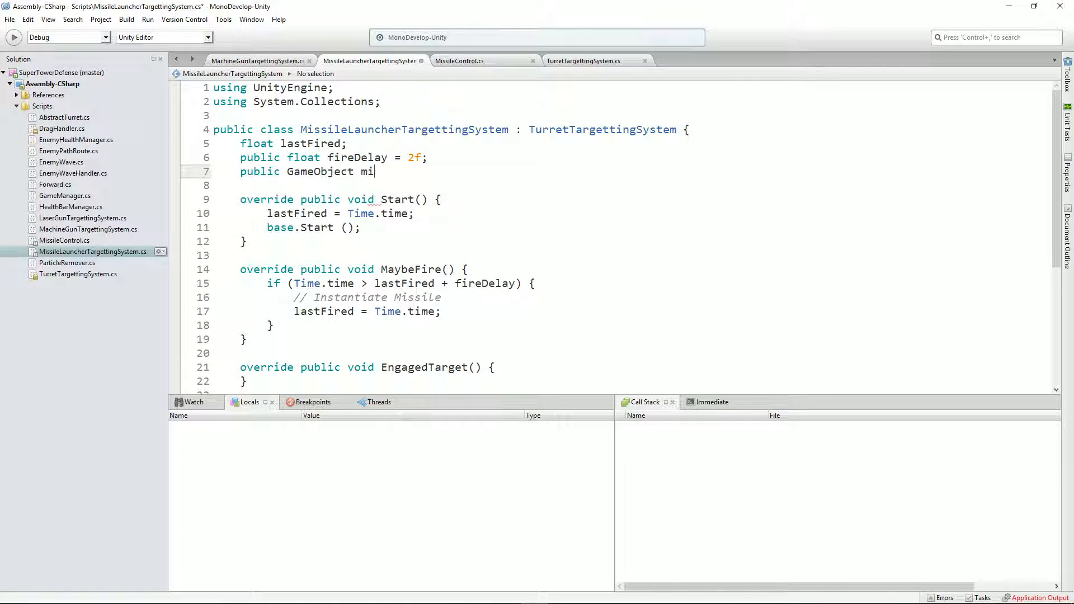
text(ssilbGameObject)
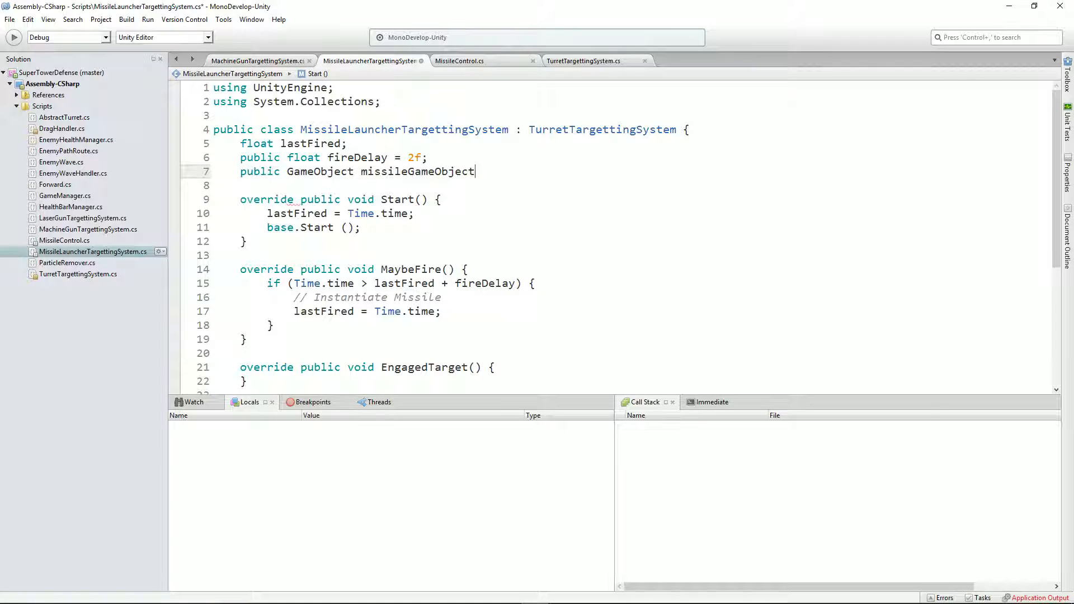
text(;)
key(ctrl+s)
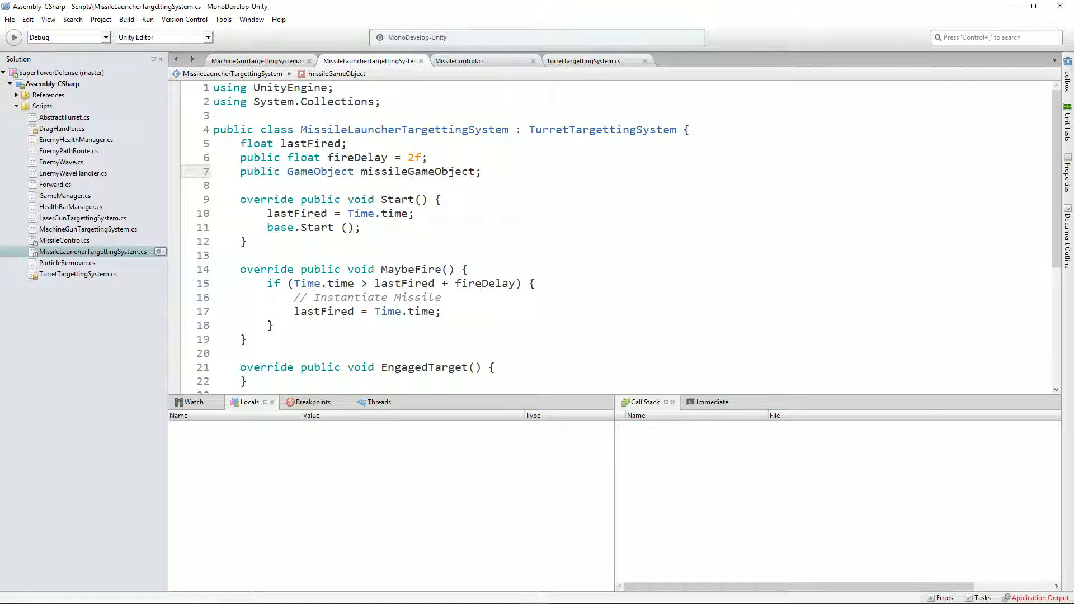
Step: Switch to Unity and assign the Missile prefab to the missile launcher's Missile Game Object field
key(alt+Tab)
key(alt+Tab)
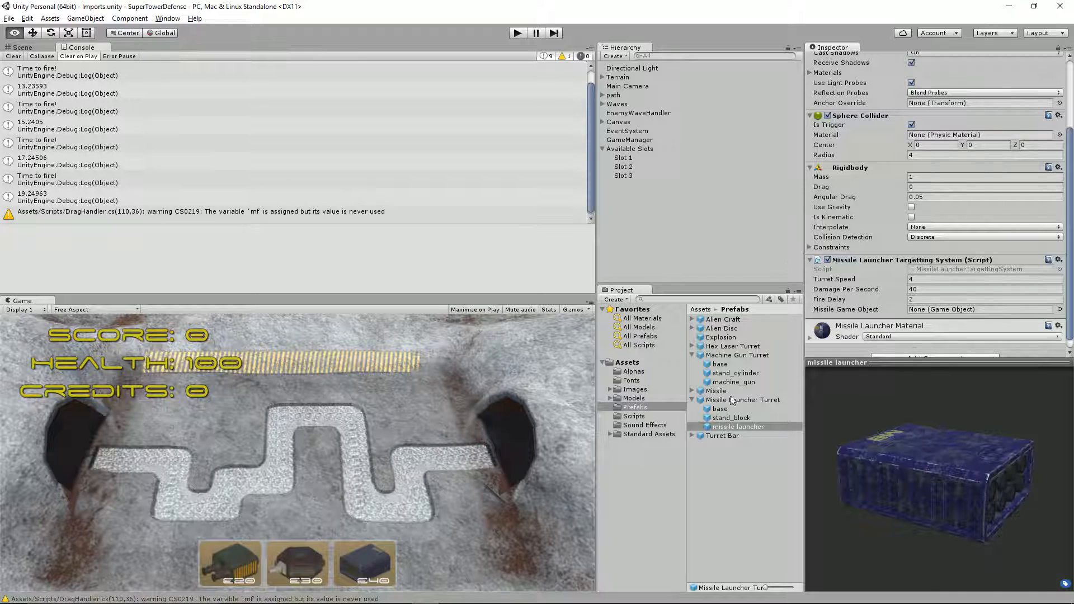
drag(716, 391, 924, 312)
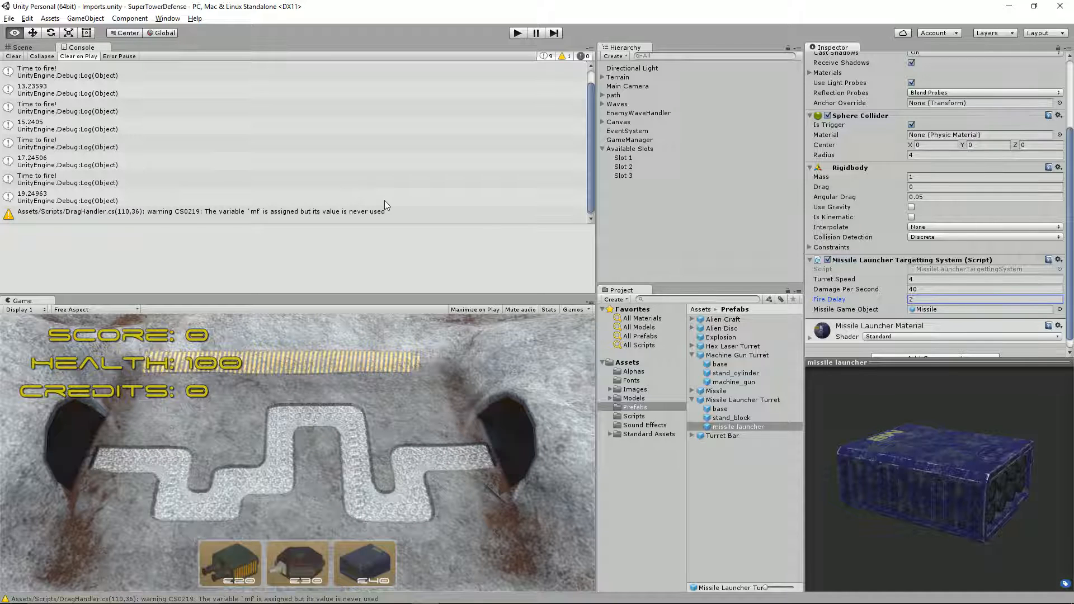
Step: Switch to MonoDevelop and start an Instantiate call below the "// Instantiate Missile" comment with missileGameObject as its first argument
key(alt+Tab)
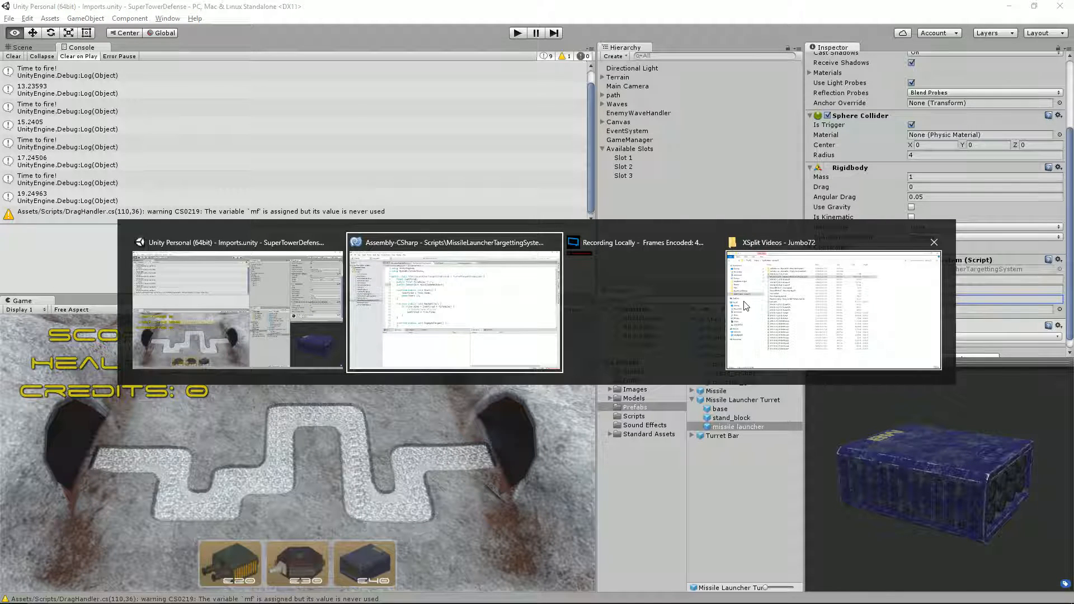
key(alt+Tab)
scroll(488, 347, down, 1)
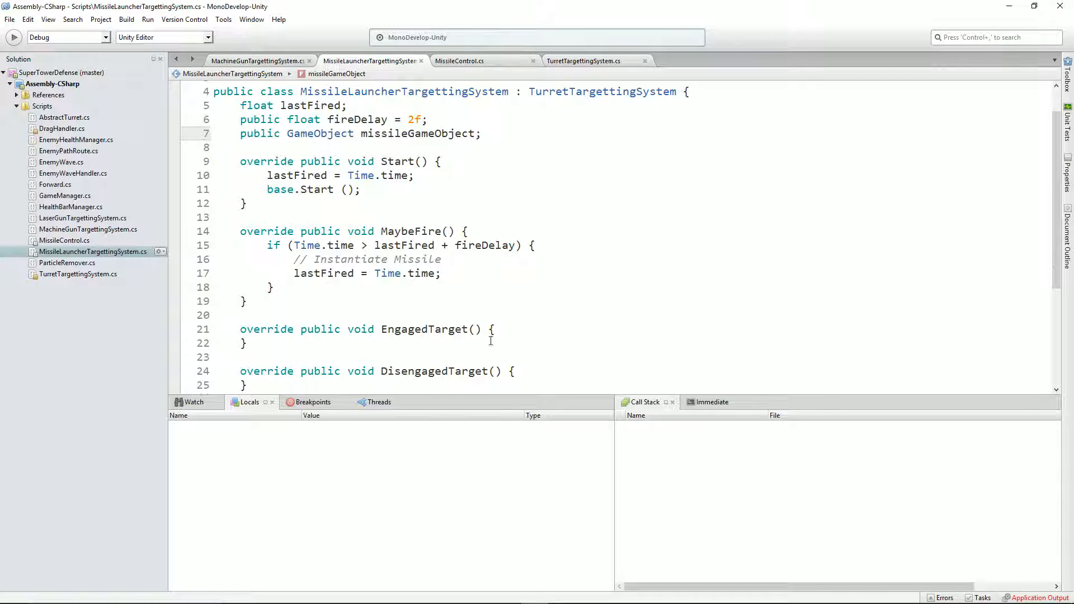
click(468, 259)
key(Return)
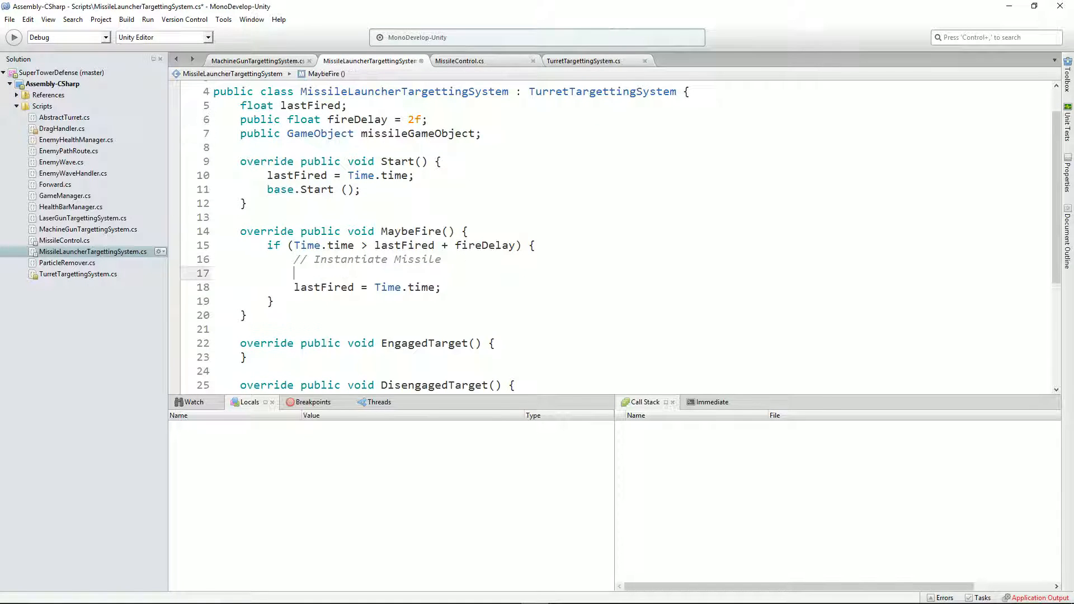
text(Inst)
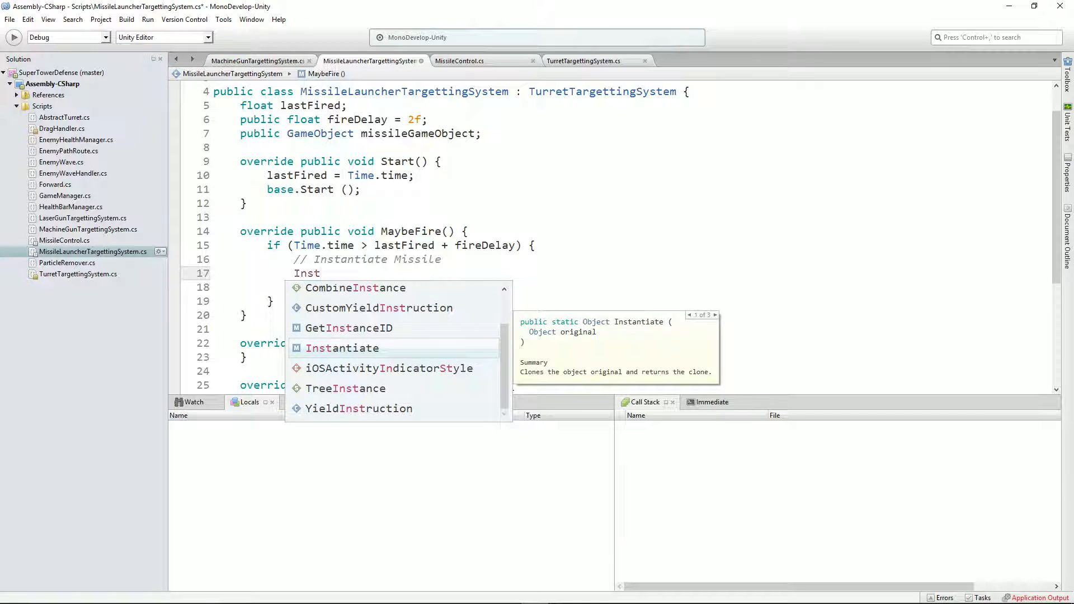
key(Return)
text(()
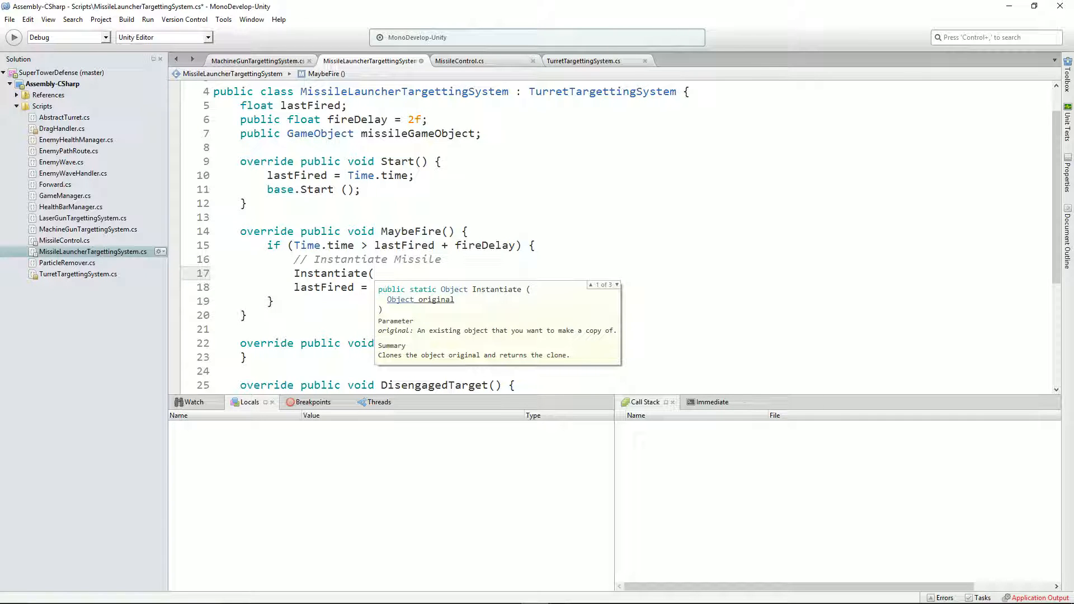
text(mi)
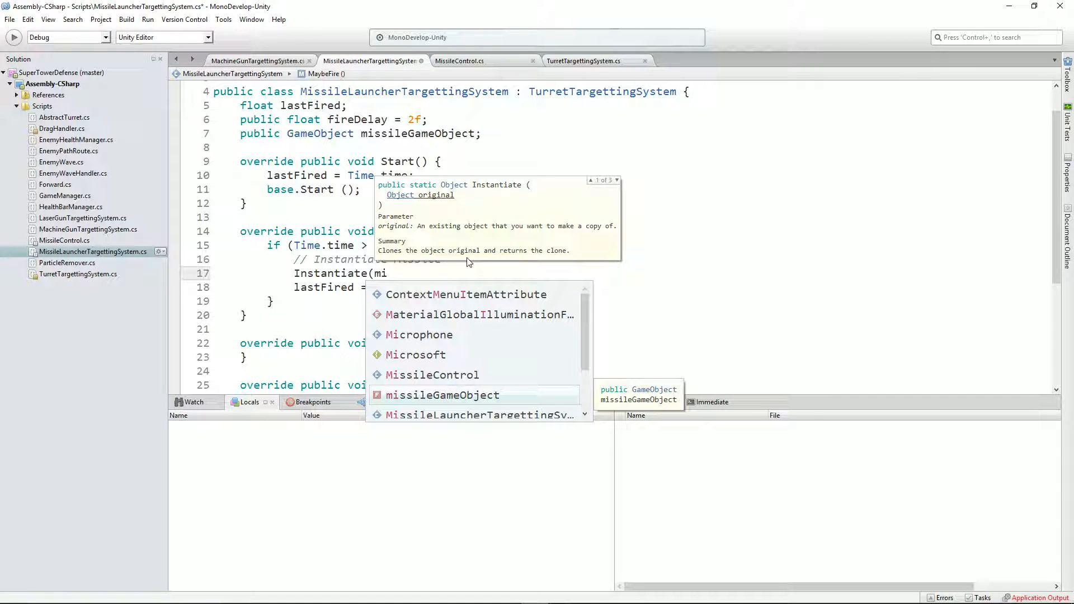
key(Return)
text(,)
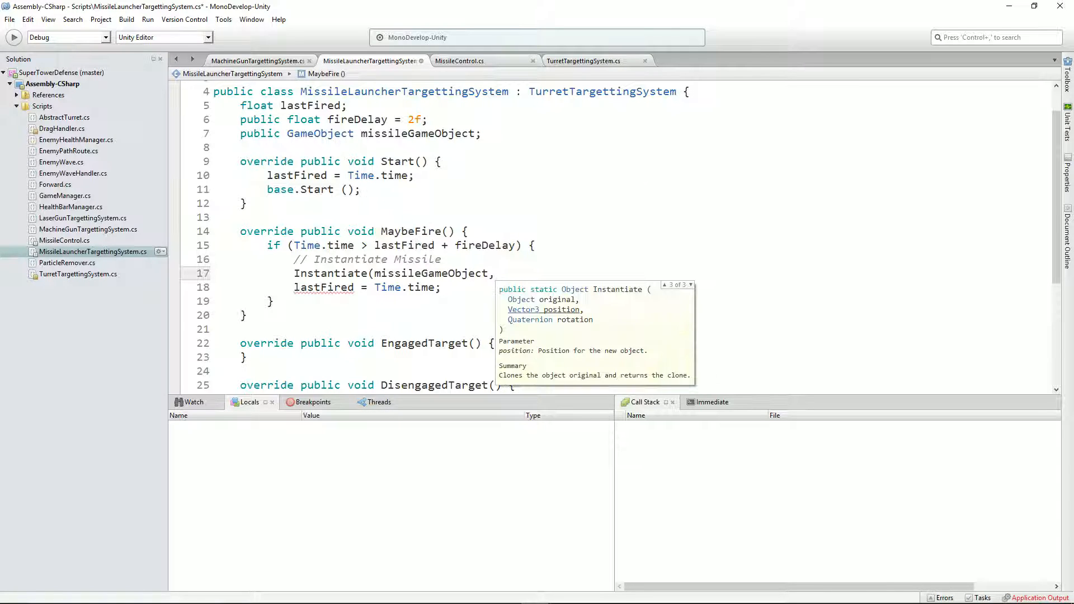
Step: Give the Instantiate call a new Vector3 as its position argument, with transform.position.x as the x component
text( tran)
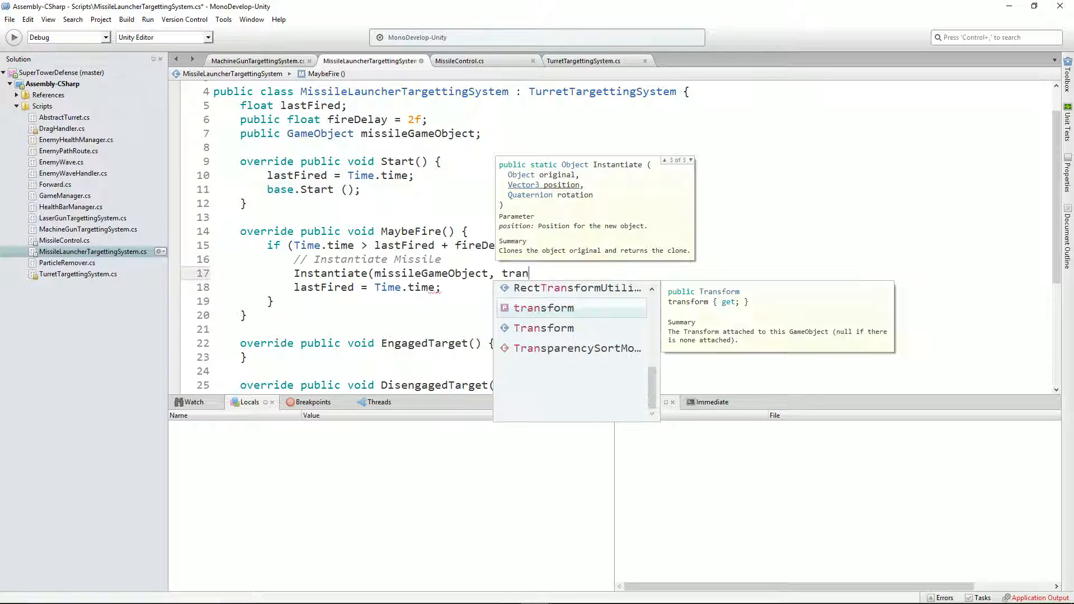
text(sform.po)
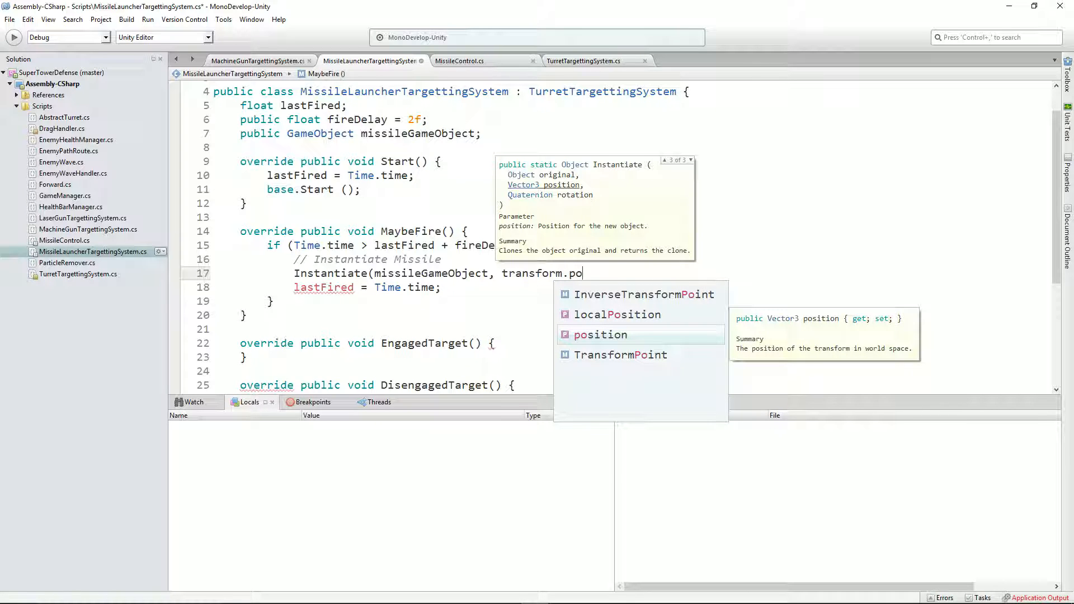
key(Return)
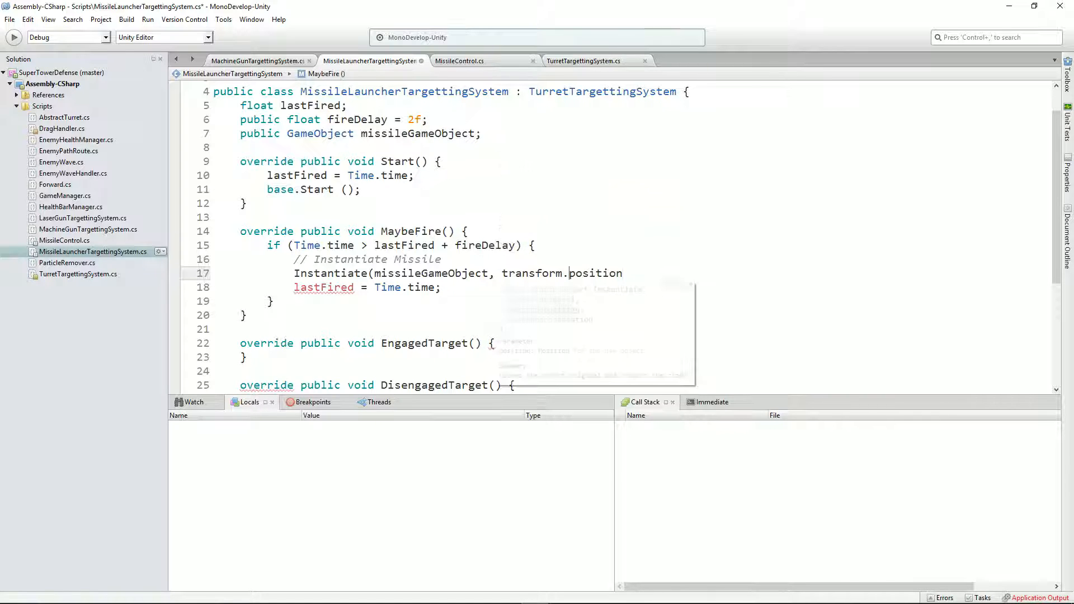
text(new Ve)
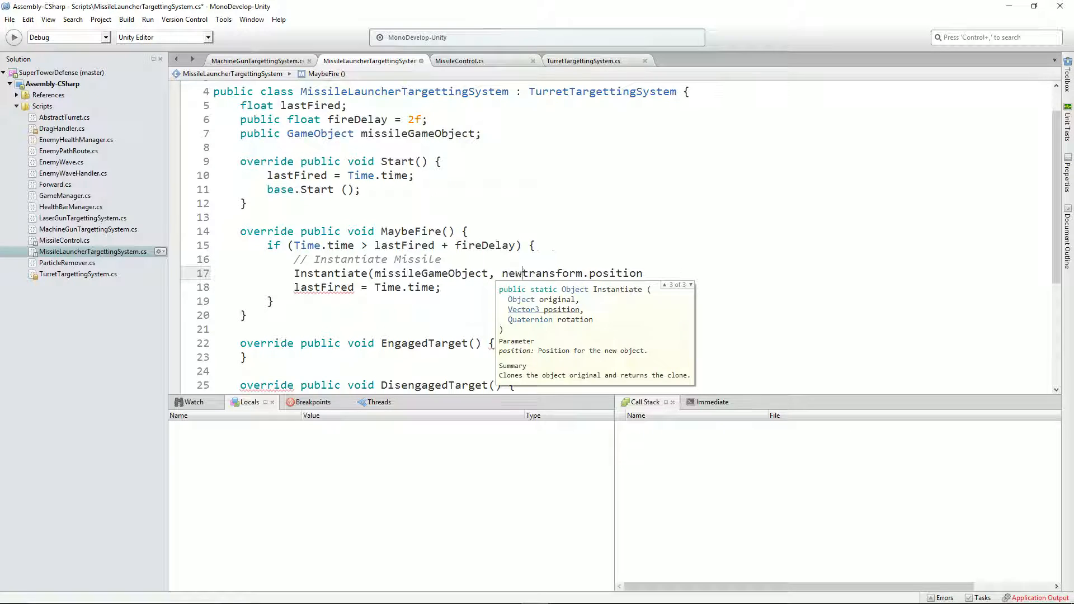
key(Down)
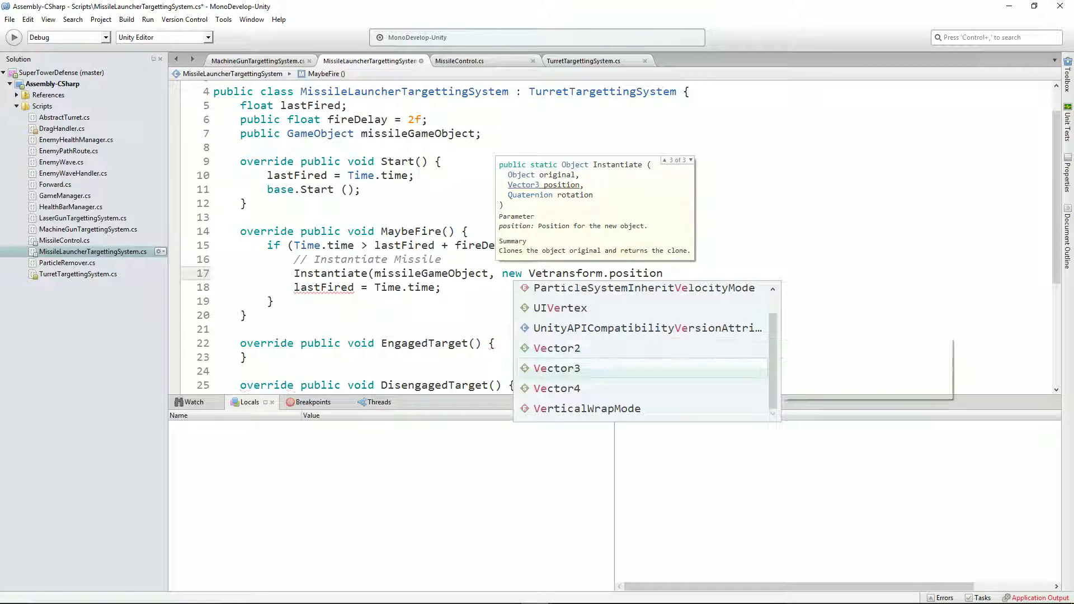
key(Return)
text(()
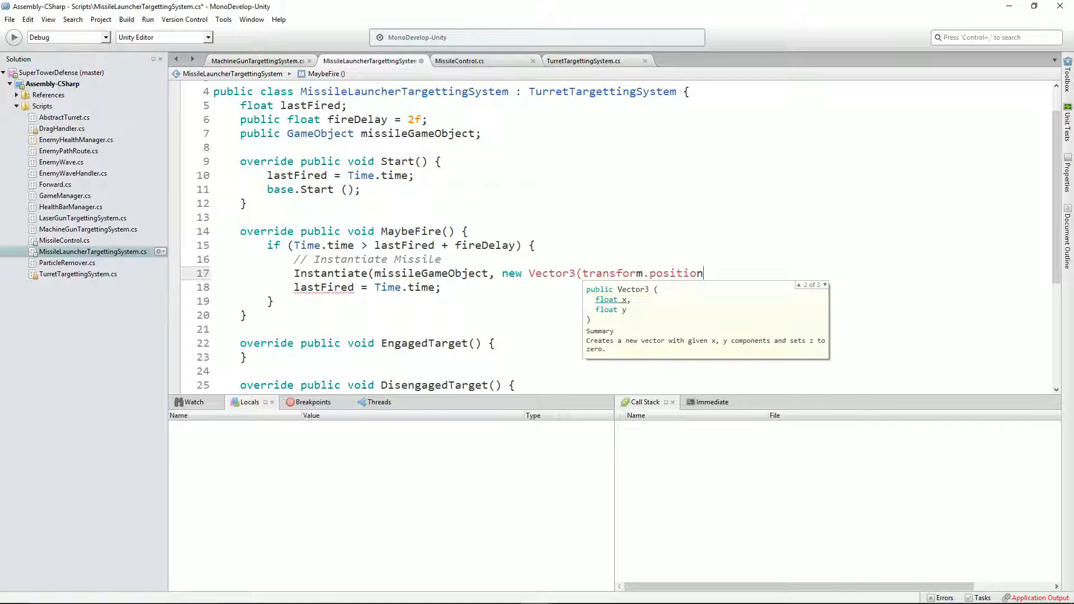
text(.x, )
Step: Add transform.position.y and transform.position.z+1f as the y and z components of the new Vector3
text(transform.)
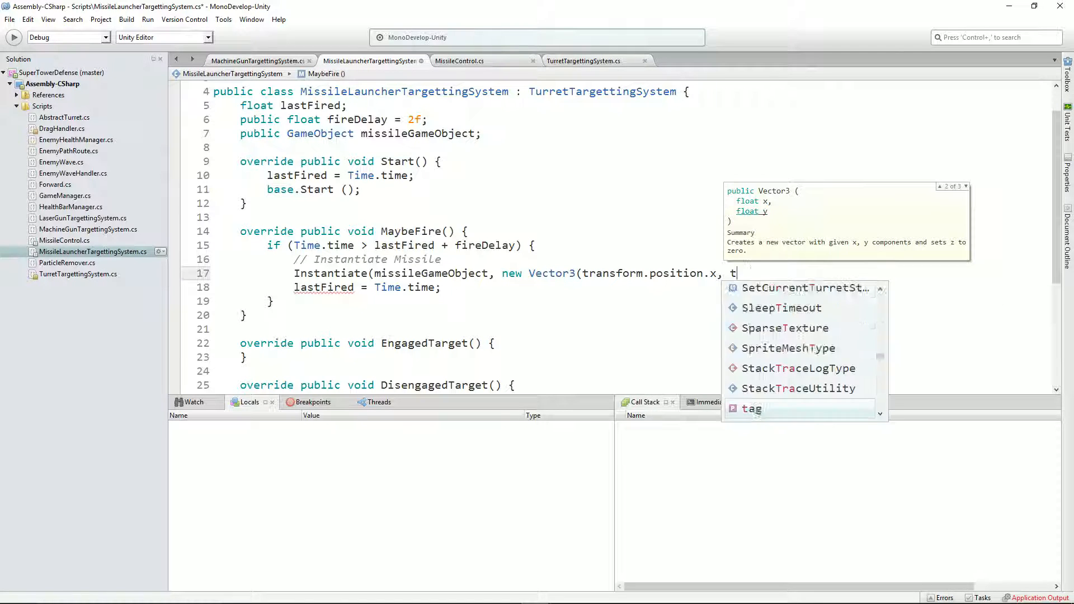
text(position.)
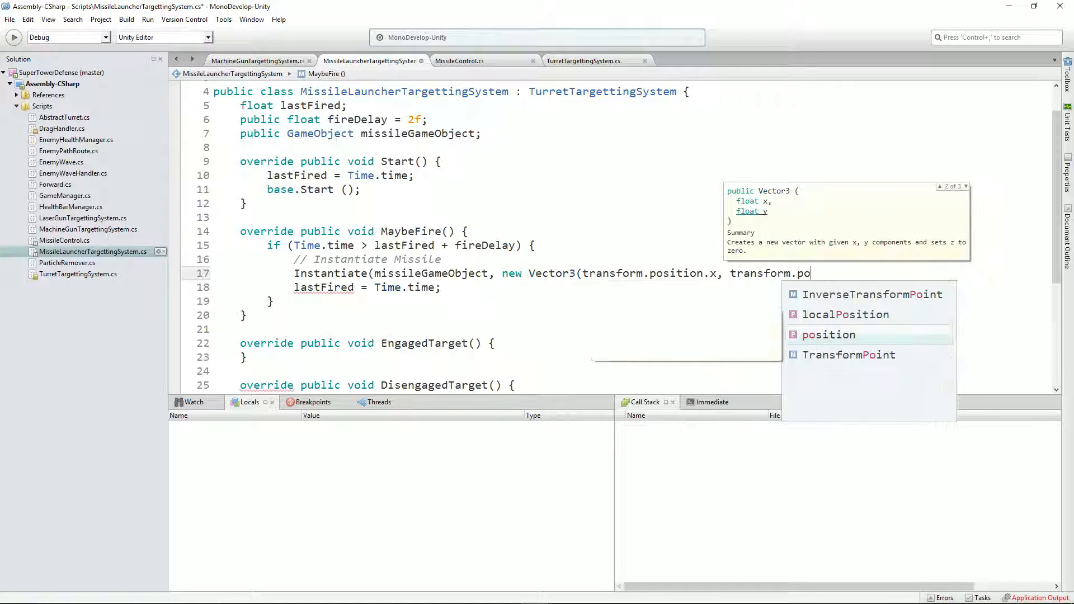
text(y, tran)
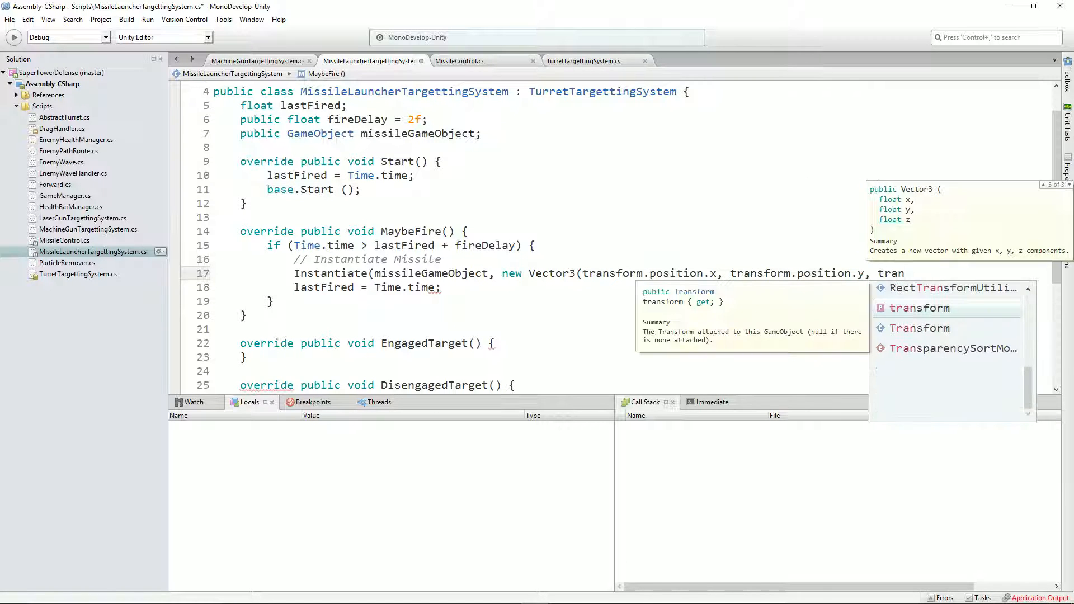
text(sform.po)
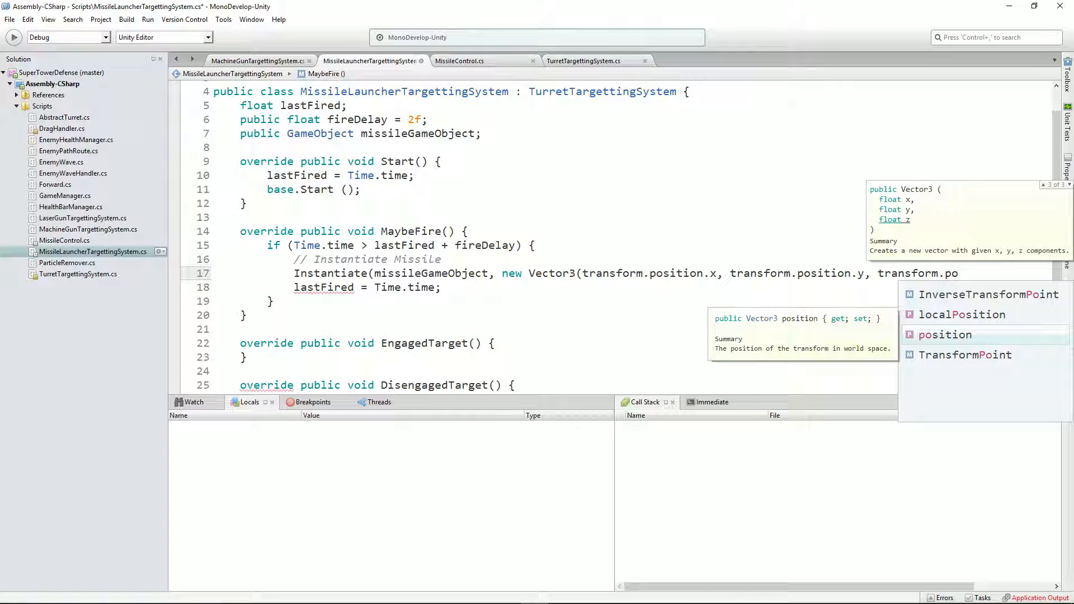
text(sition.z)
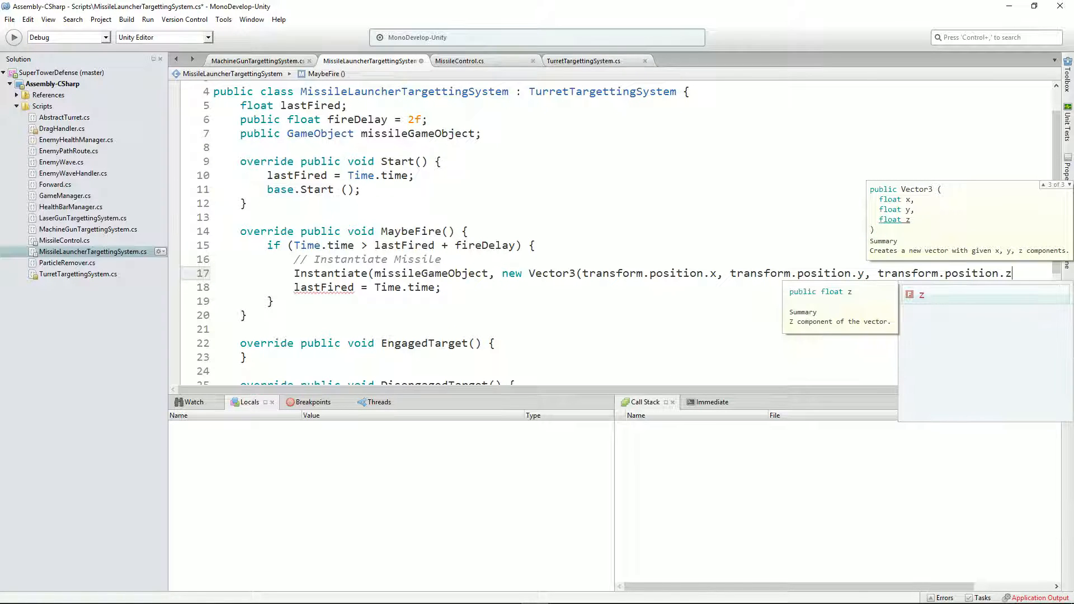
text(+)
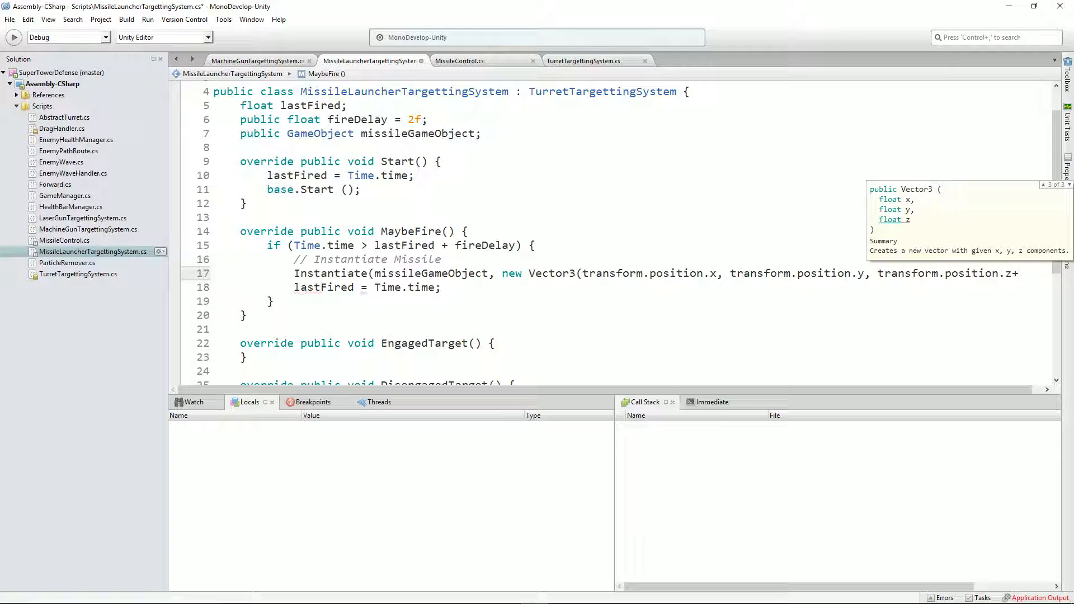
text(1f)
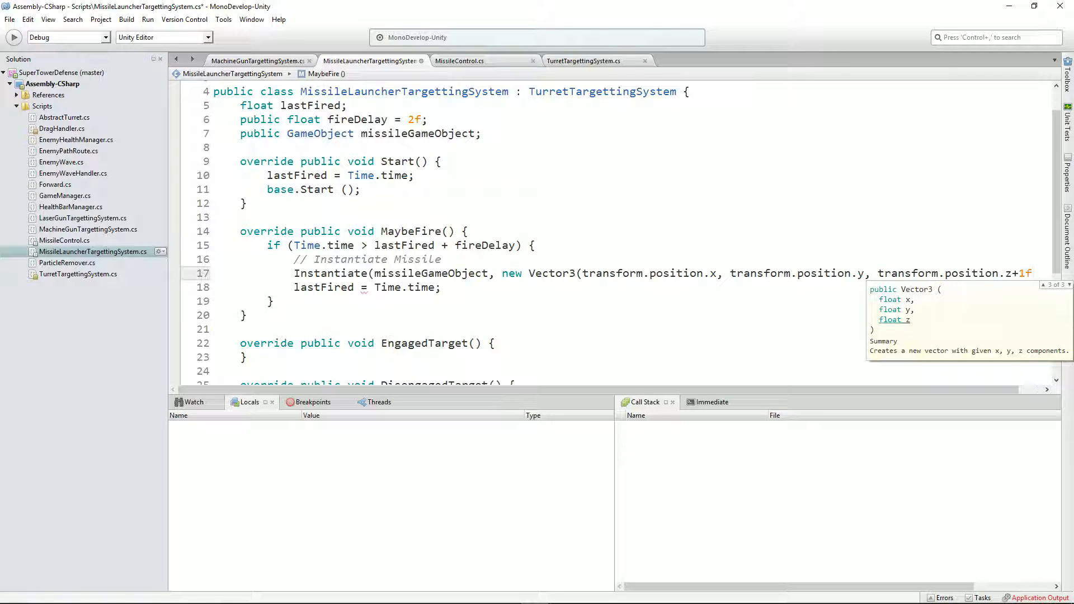
Step: Complete the Instantiate call with Quaternion.identity as the rotation and save the script
text(), Q)
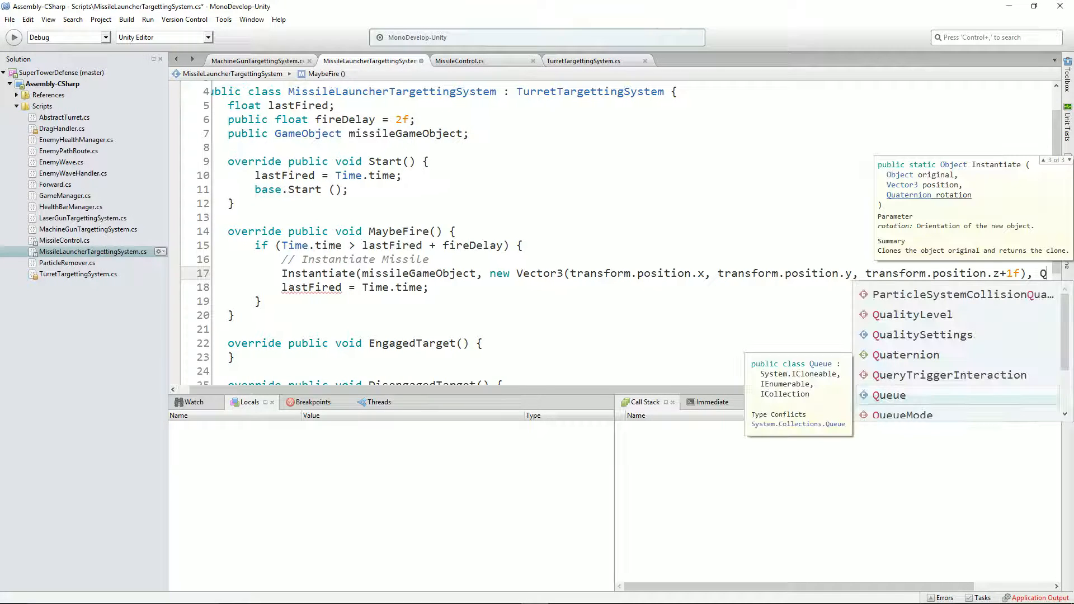
text(uater)
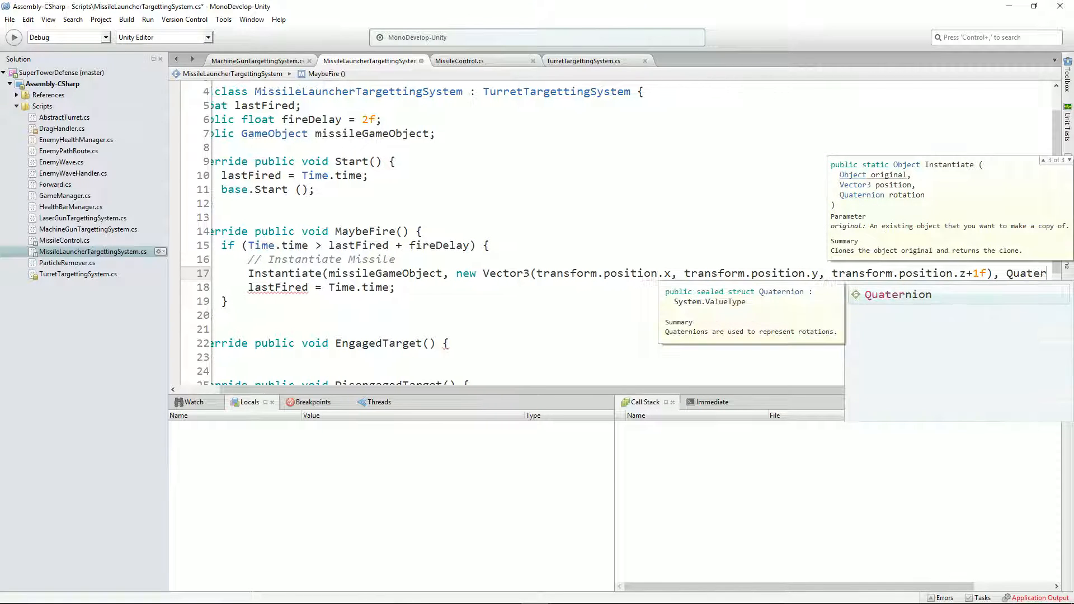
text(nion.I)
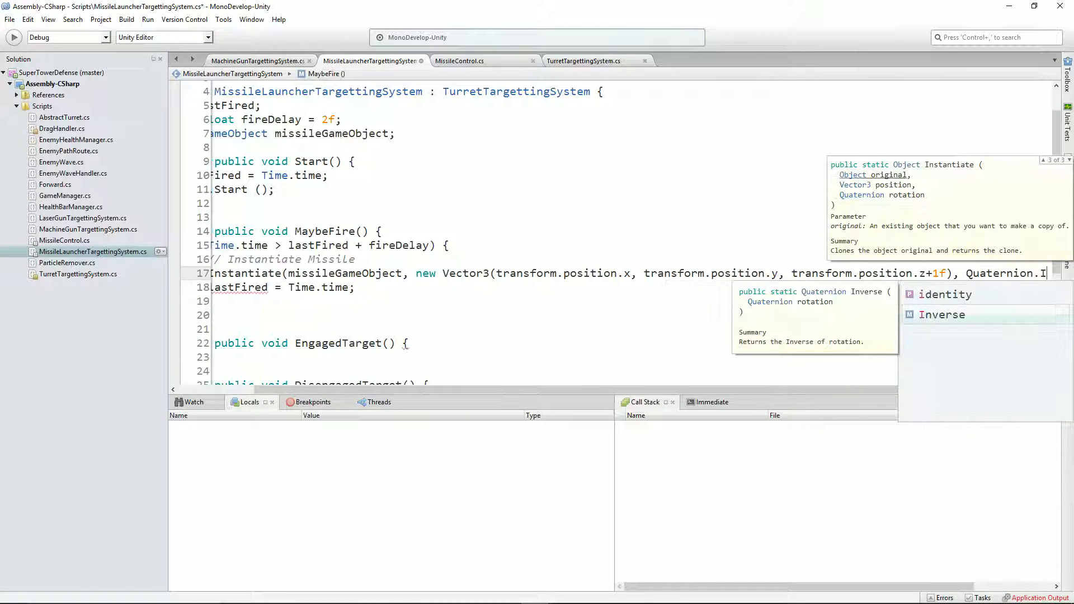
key(Up)
key(Return)
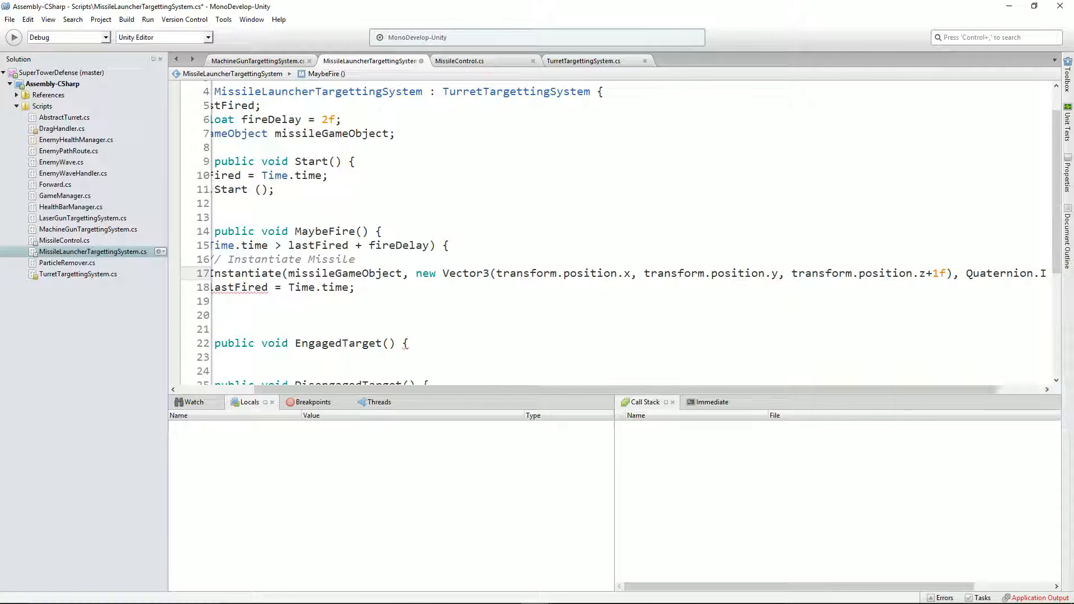
text();)
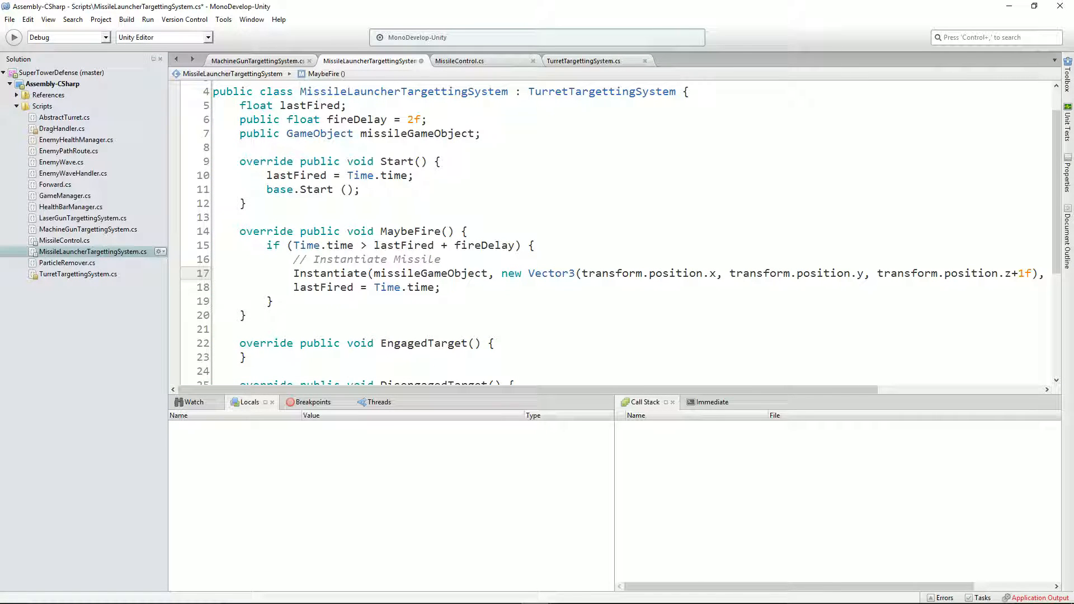
key(ctrl+s)
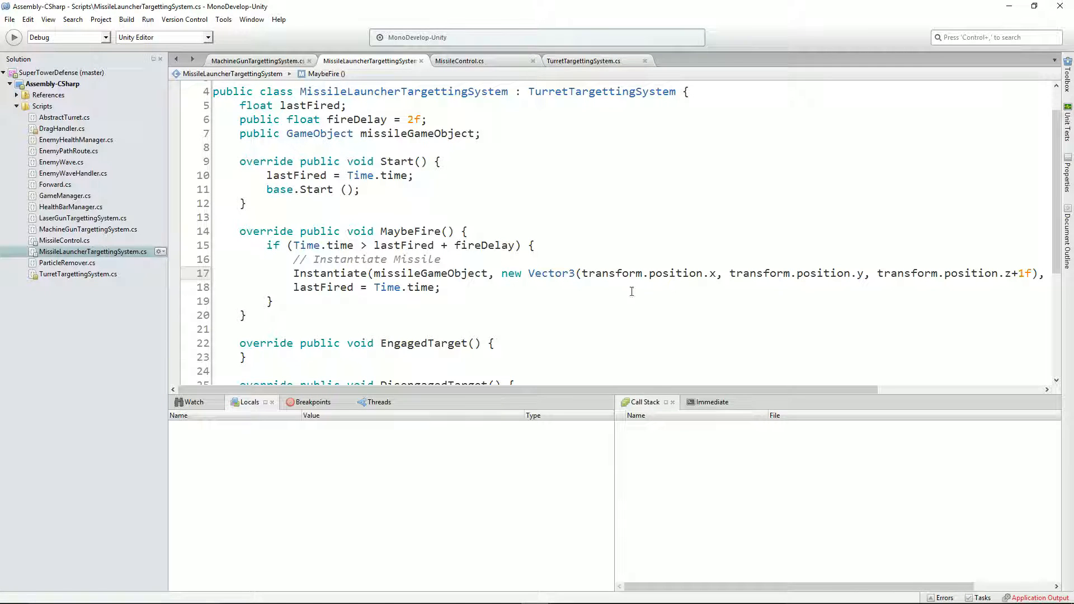
Step: Switch to Unity and open DragHandler.cs in MonoDevelop from the console warning about the unused variable mf
key(alt+Tab)
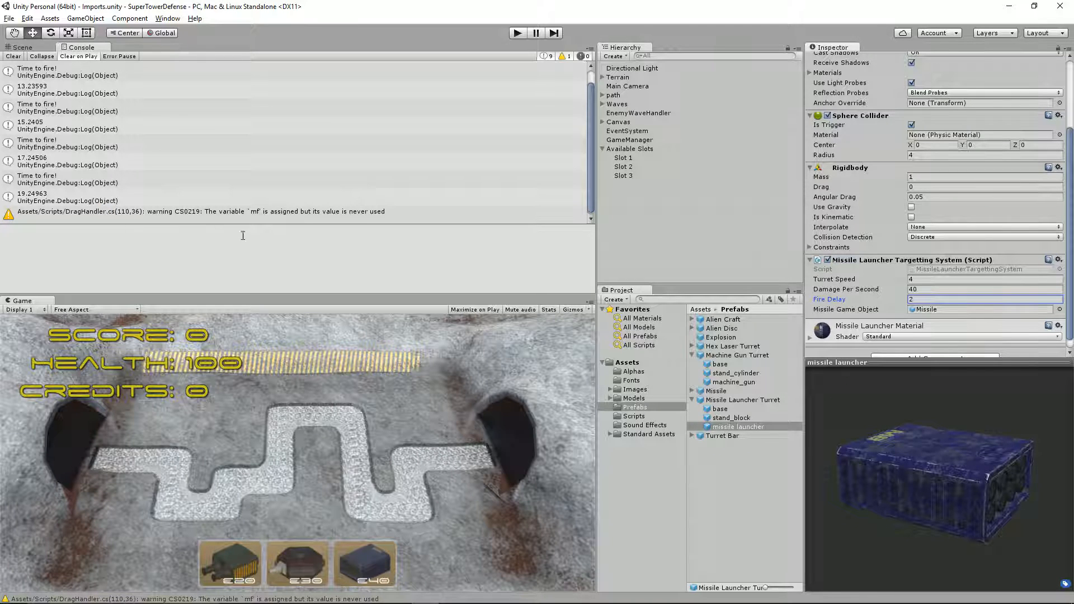
click(227, 216)
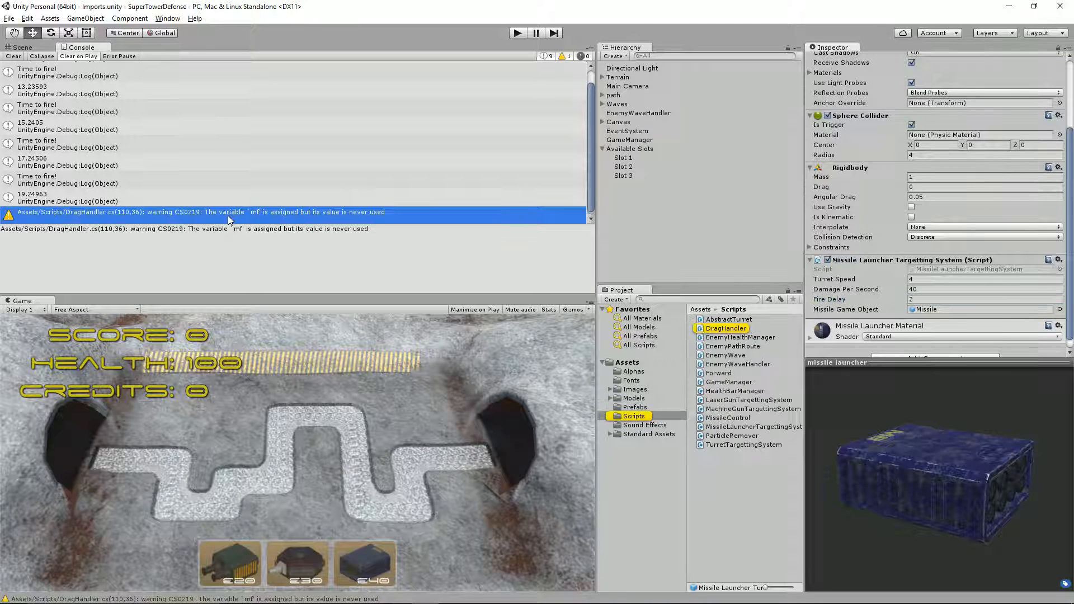
double_click(262, 216)
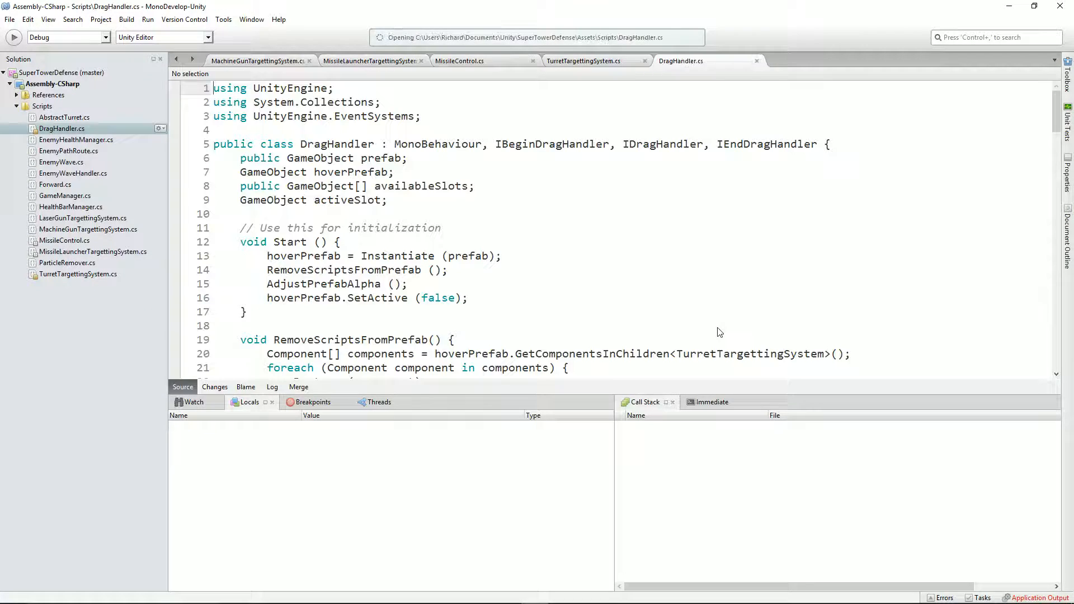
key(alt+Tab)
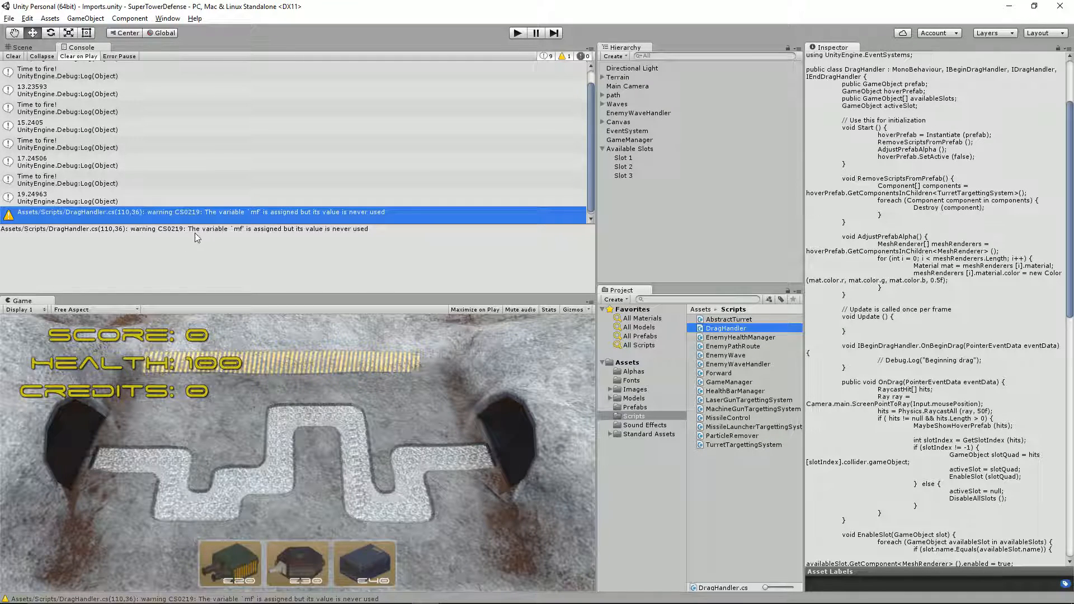
key(alt+Tab)
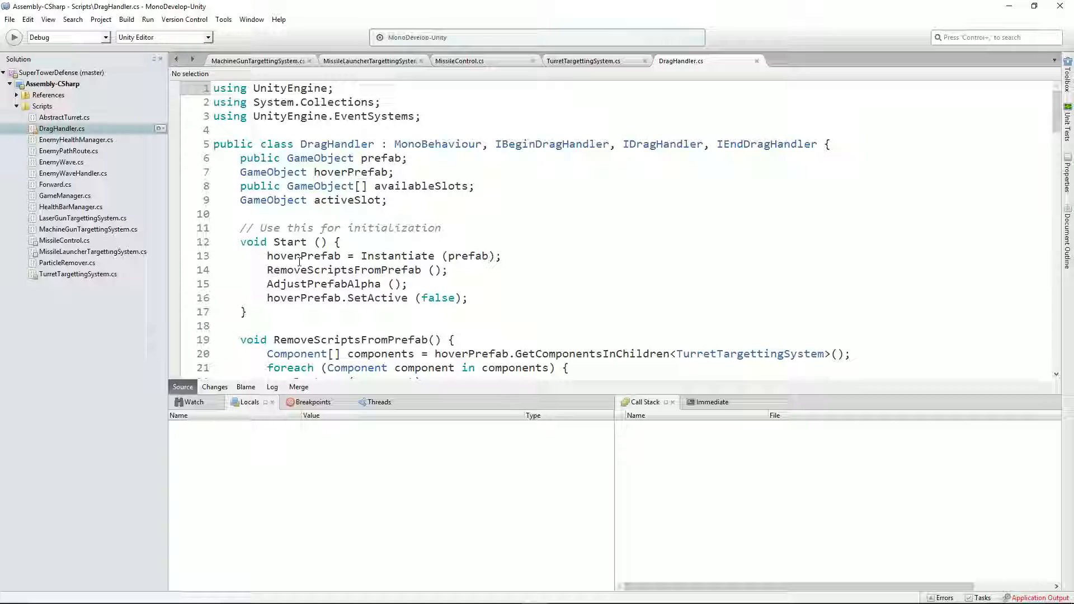
Step: Locate the MeshFilter mf declaration on line 110 in the OnEndDrag method and examine how it is used
scroll(500, 336, down, 16)
scroll(498, 329, down, 17)
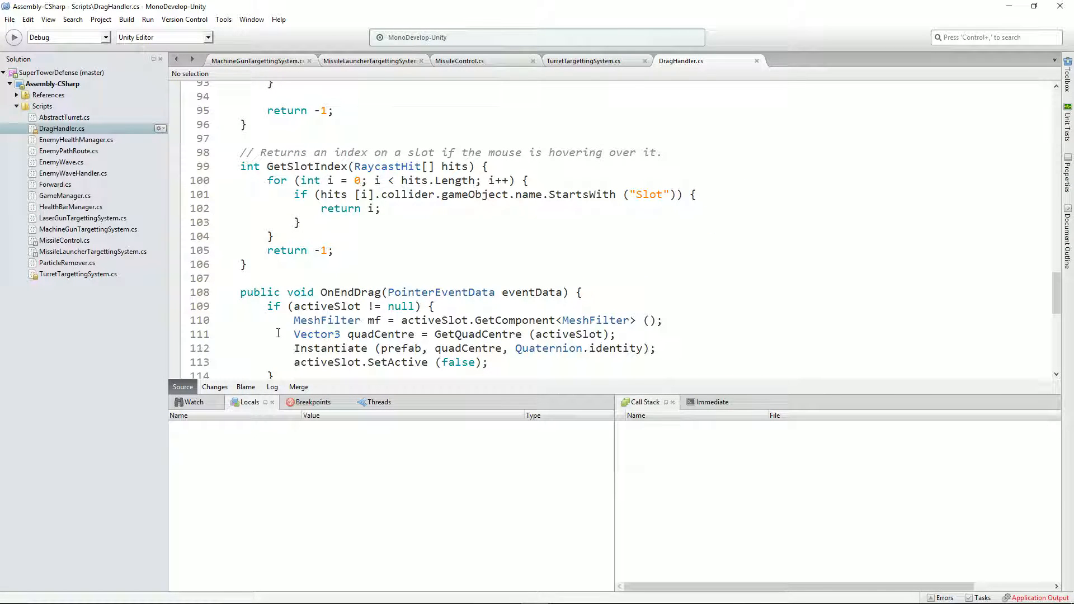
click(368, 321)
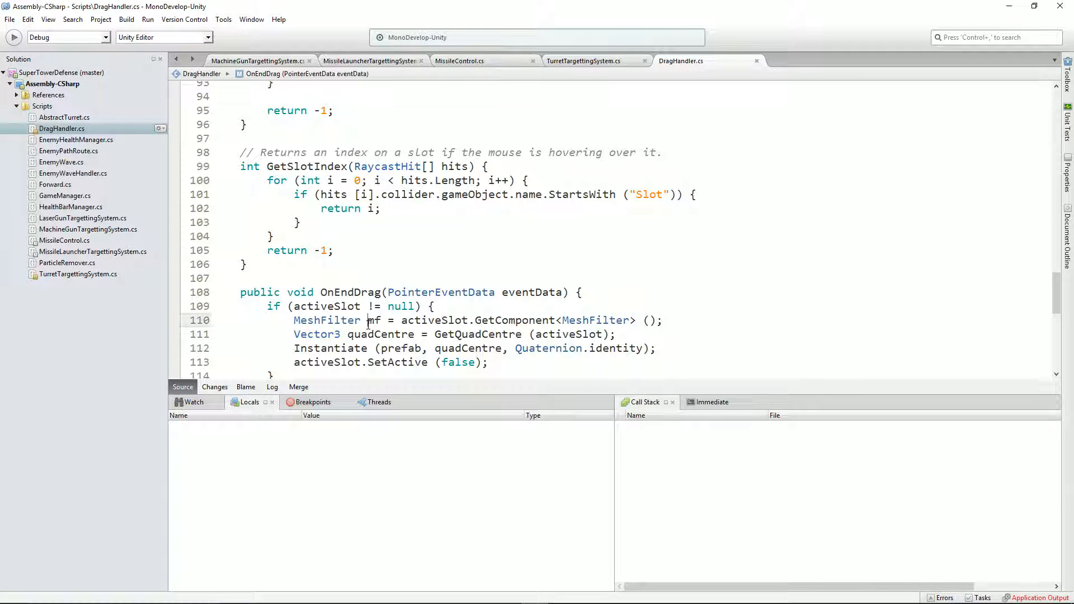
scroll(430, 319, down, 1)
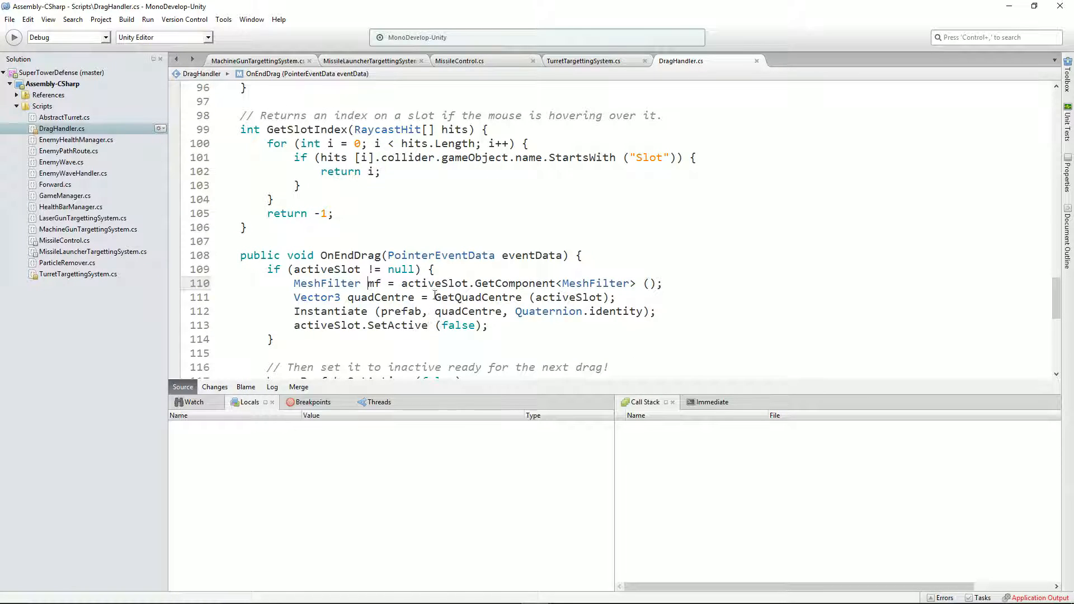
mouse_move(450, 283)
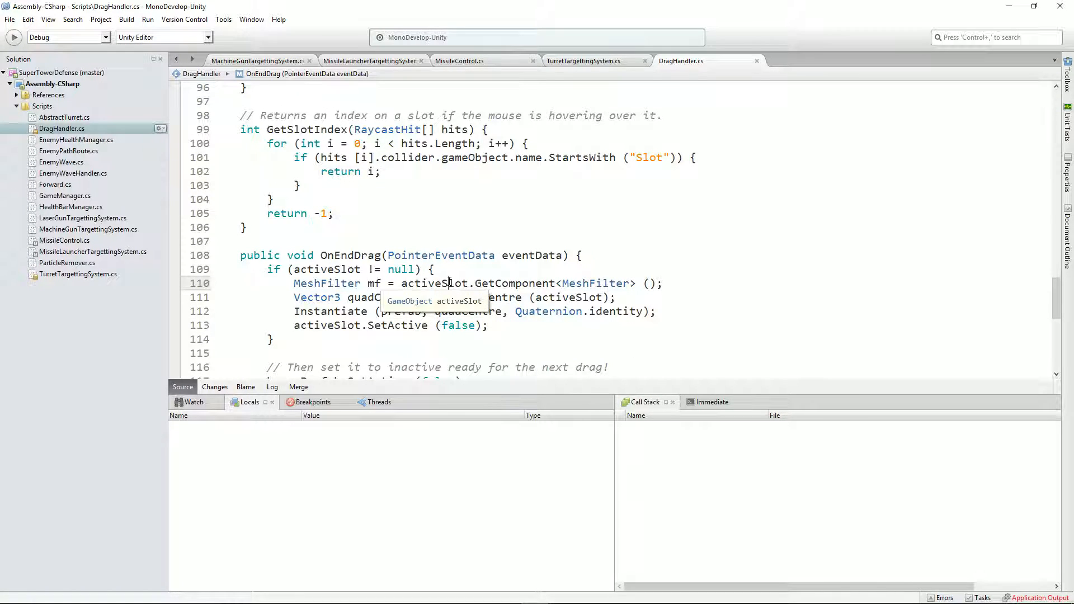
Step: Switch to Unity, run the game with a missile launcher turret placed inside the path's upper bend, and stop it
key(alt+Tab)
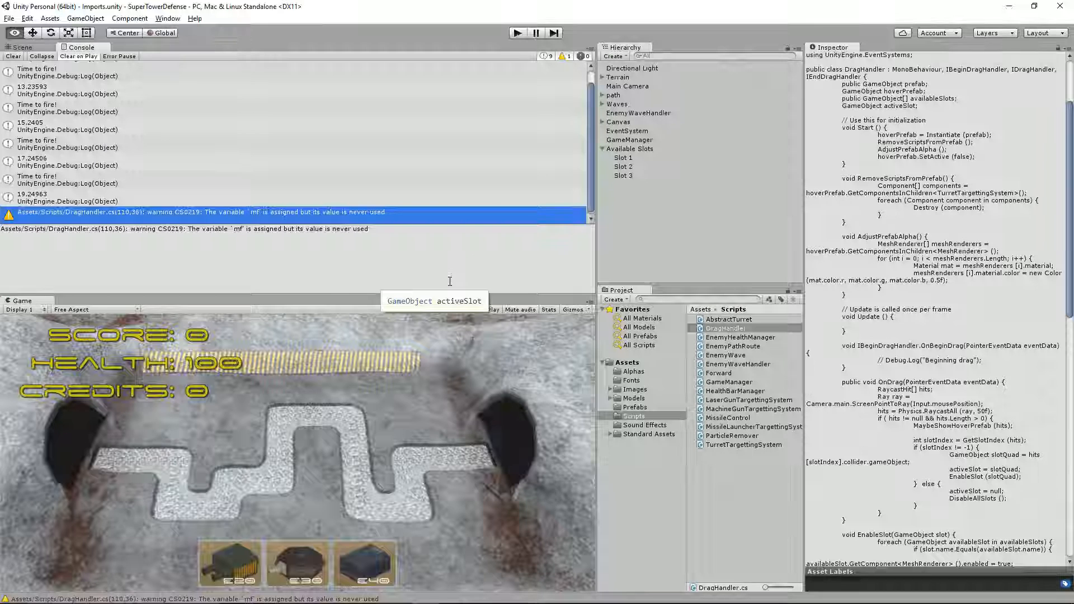
click(517, 33)
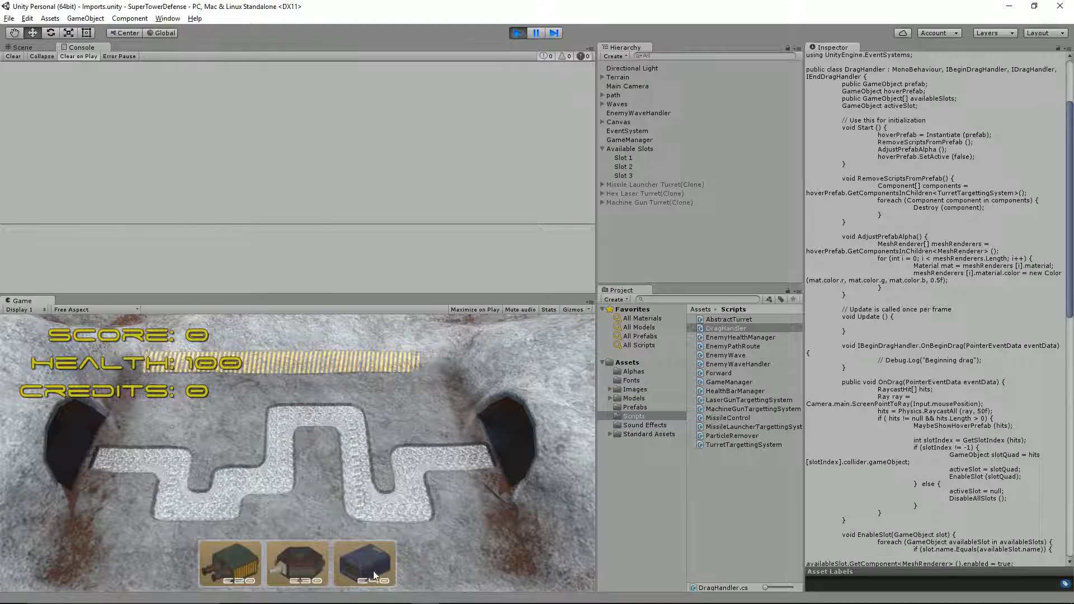
drag(374, 569, 306, 436)
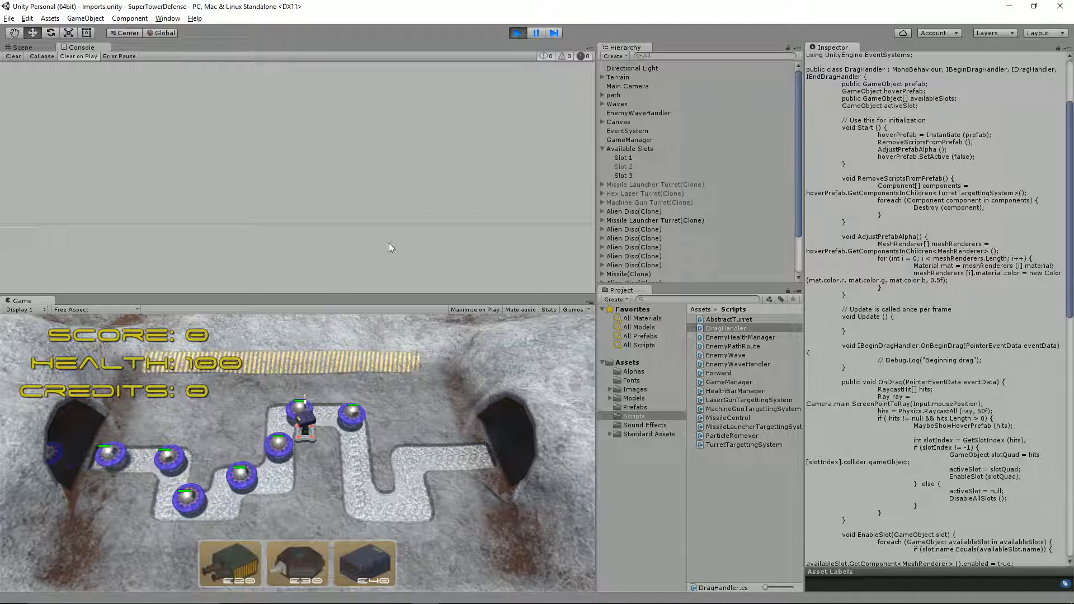
click(517, 33)
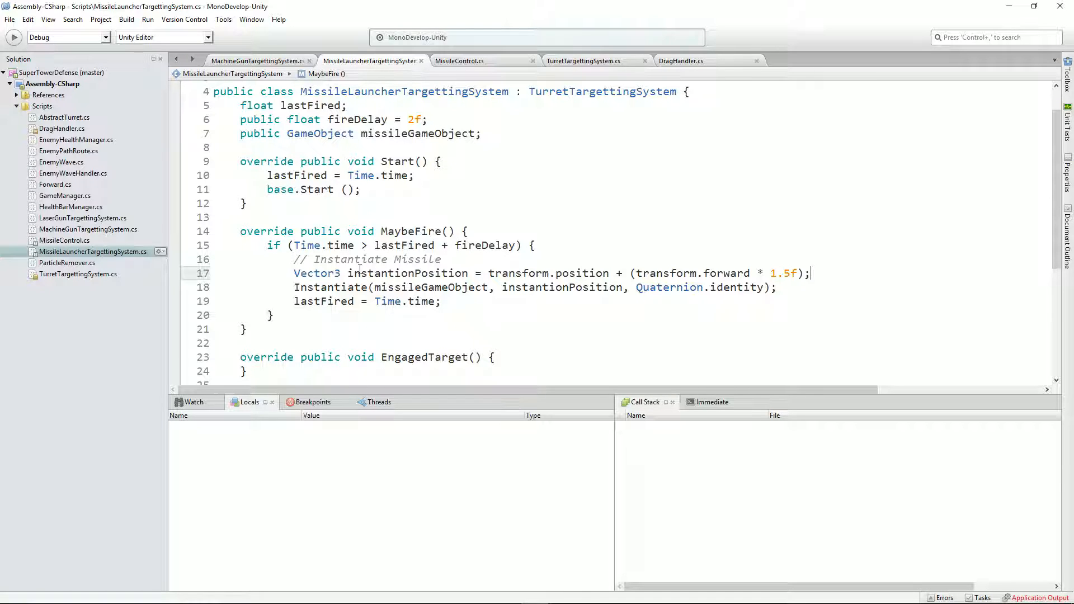
Step: Reduce the transform.forward multiplier in the instantionPosition line of MissileLauncherTargettingSystem.cs and save the script
click(384, 272)
drag(288, 274, 530, 274)
click(584, 273)
drag(629, 273, 759, 273)
click(770, 273)
click(784, 273)
key(Delete)
text(1)
key(ctrl+s)
Step: Play-test the changed missile spawn position in Unity with a missile launcher turret beside the path, and stop the game
key(alt+Tab)
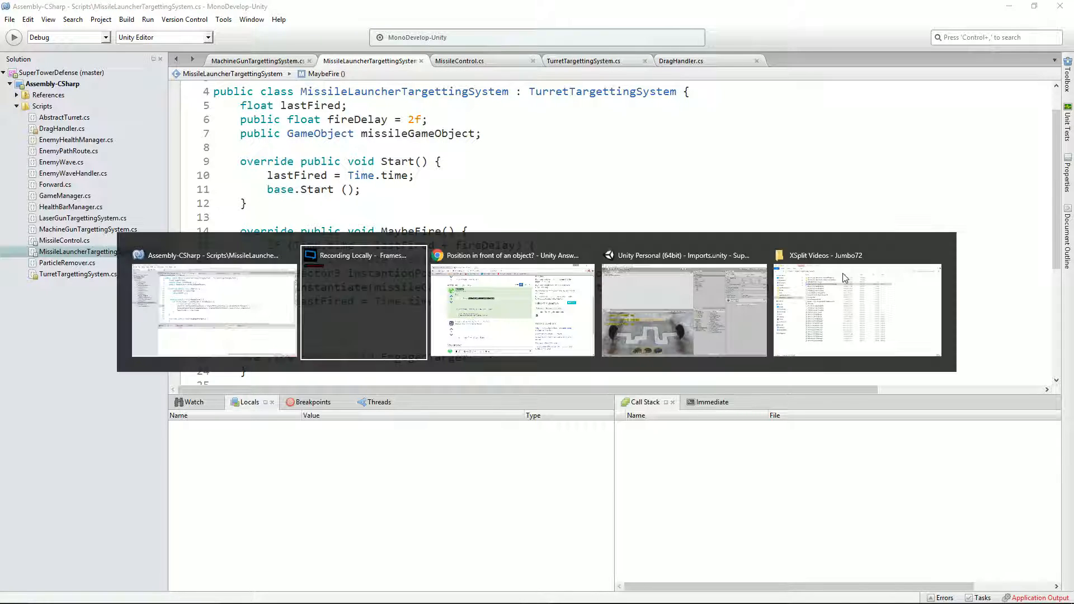
key(alt+Tab)
key(alt+Tab)
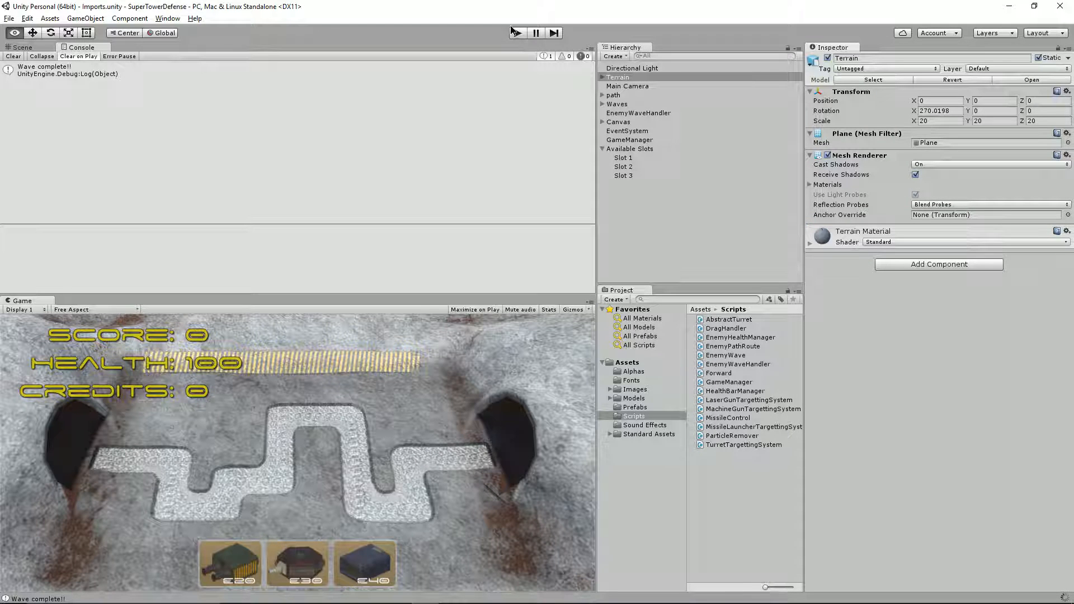
click(516, 33)
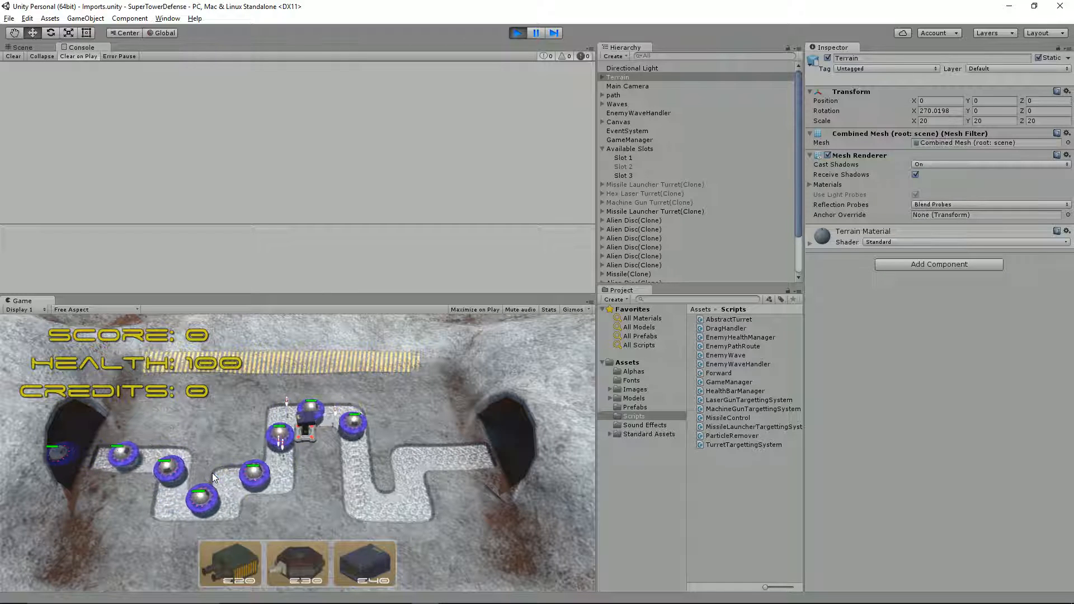
click(518, 32)
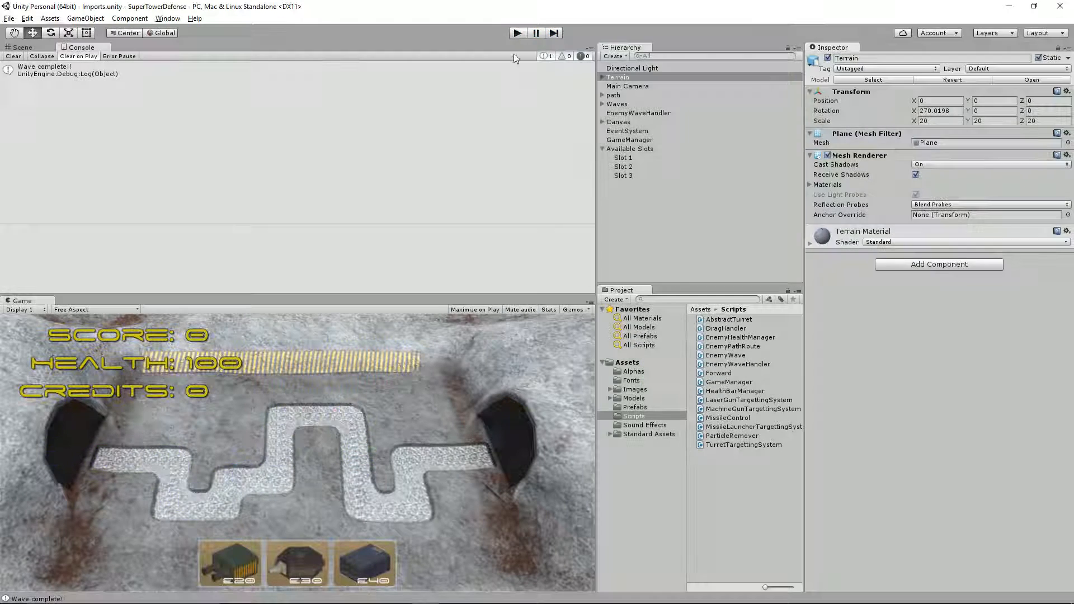
Step: Play-test the missile launcher turret with the game view maximized, stop the game and return to the Instantiate line in MonoDevelop
key(alt+Tab)
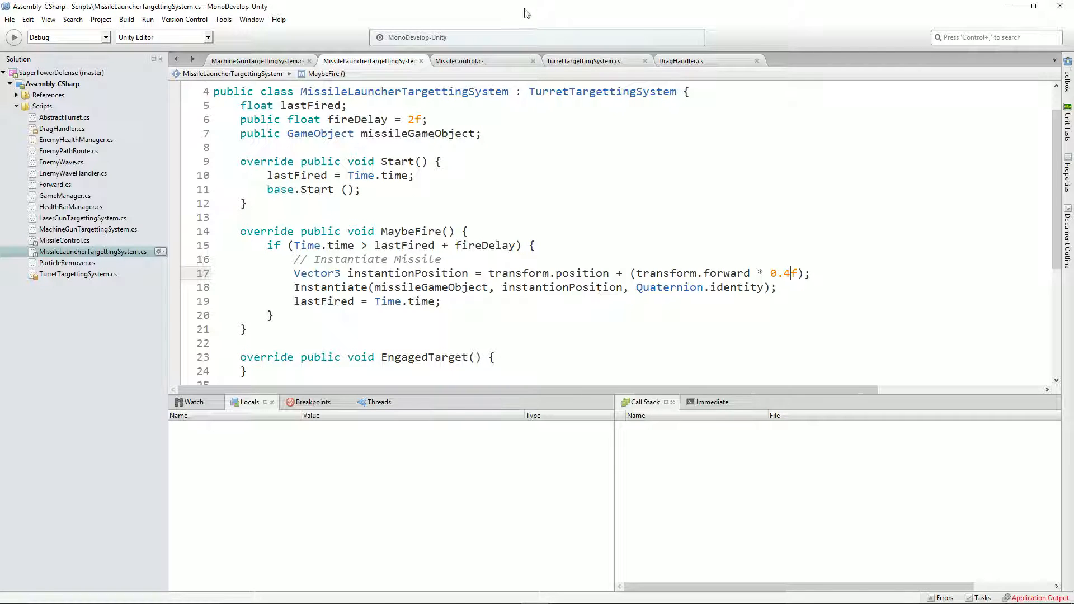
key(alt+Tab)
key(Tab)
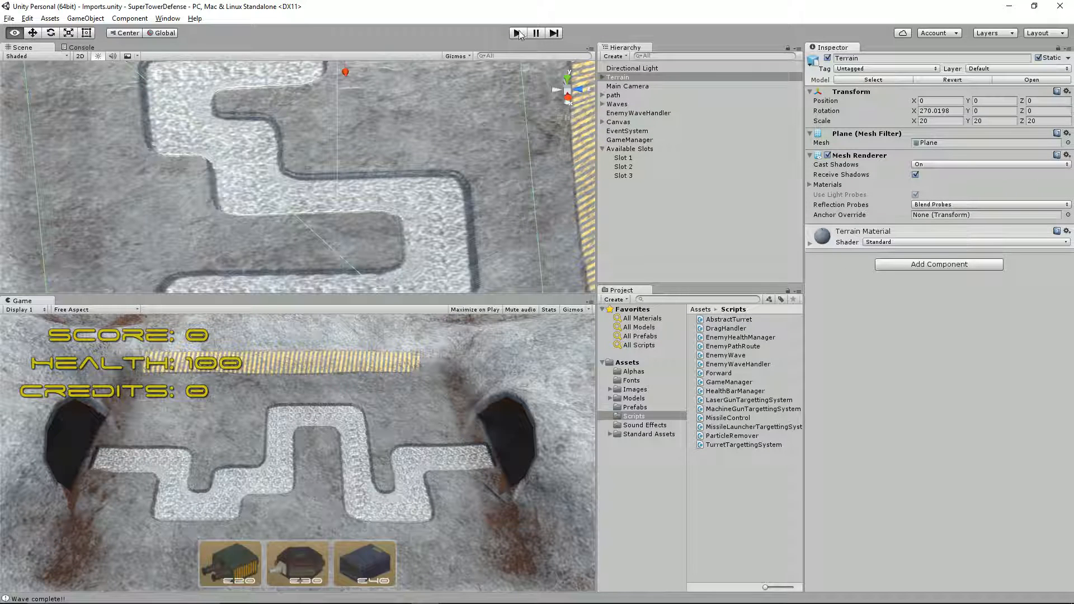
click(517, 32)
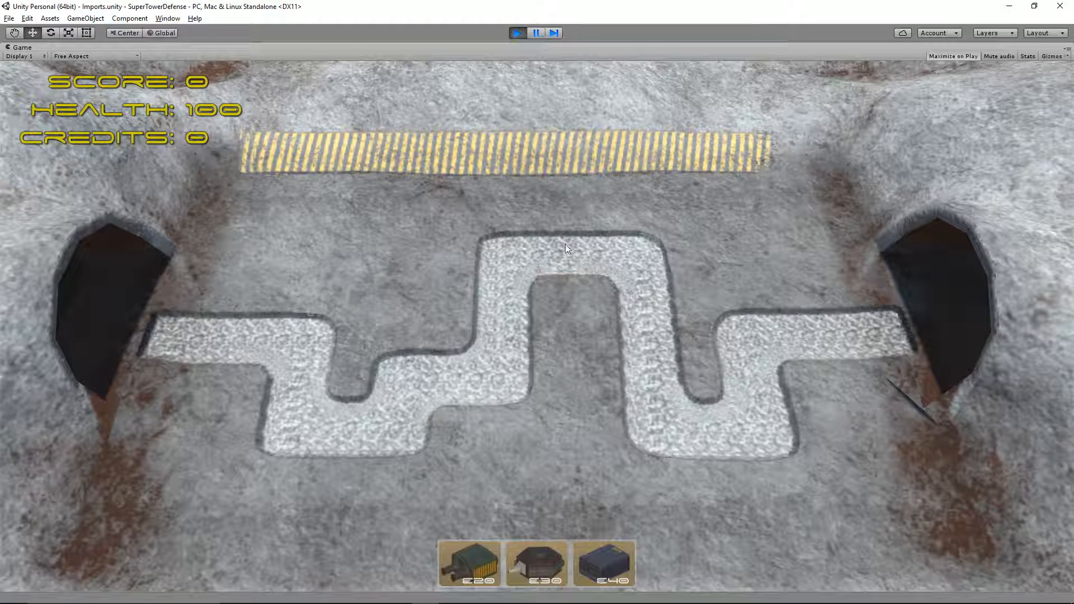
click(604, 553)
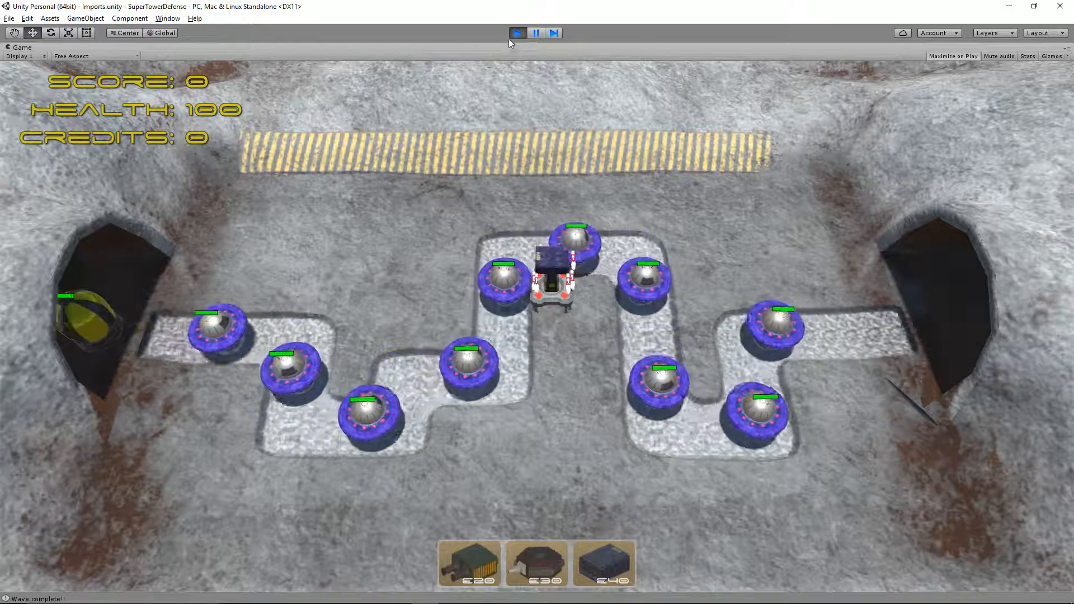
key(ctrl+p)
key(alt+Tab)
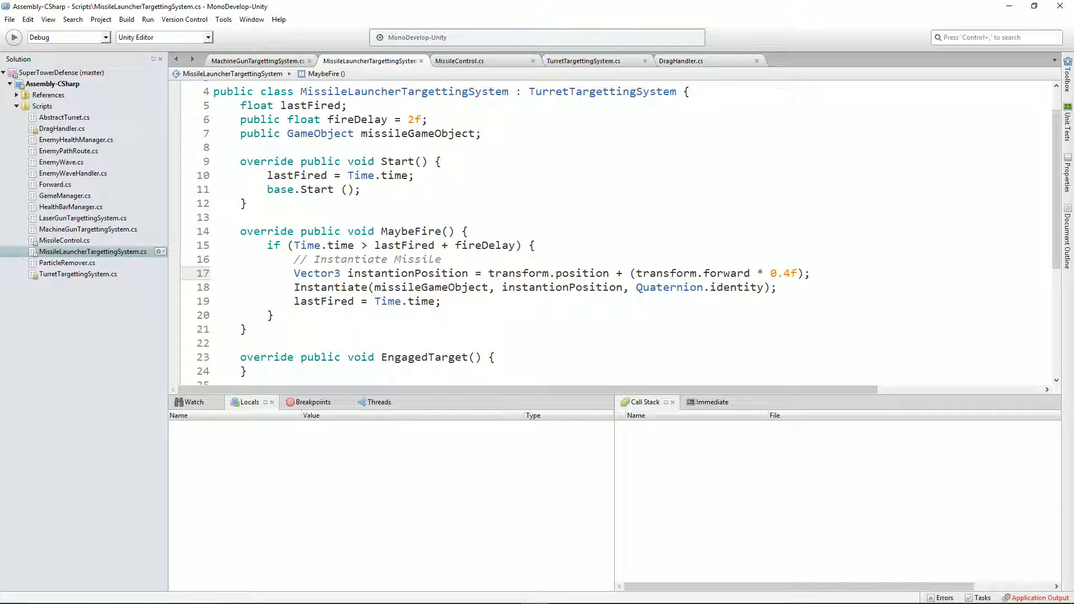
click(495, 287)
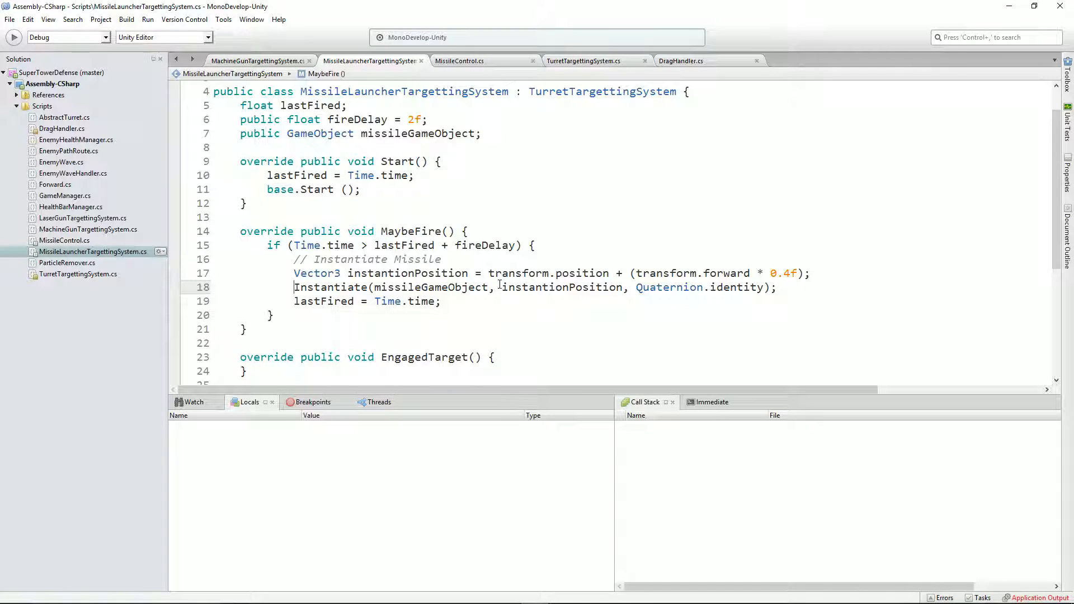
text(Instant)
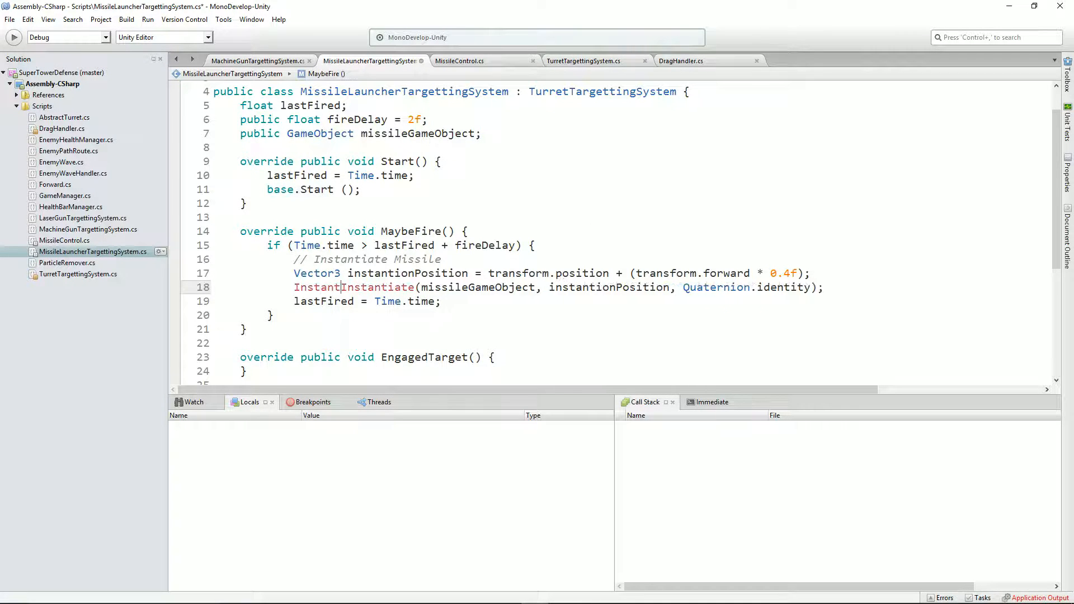
key(ctrl+space)
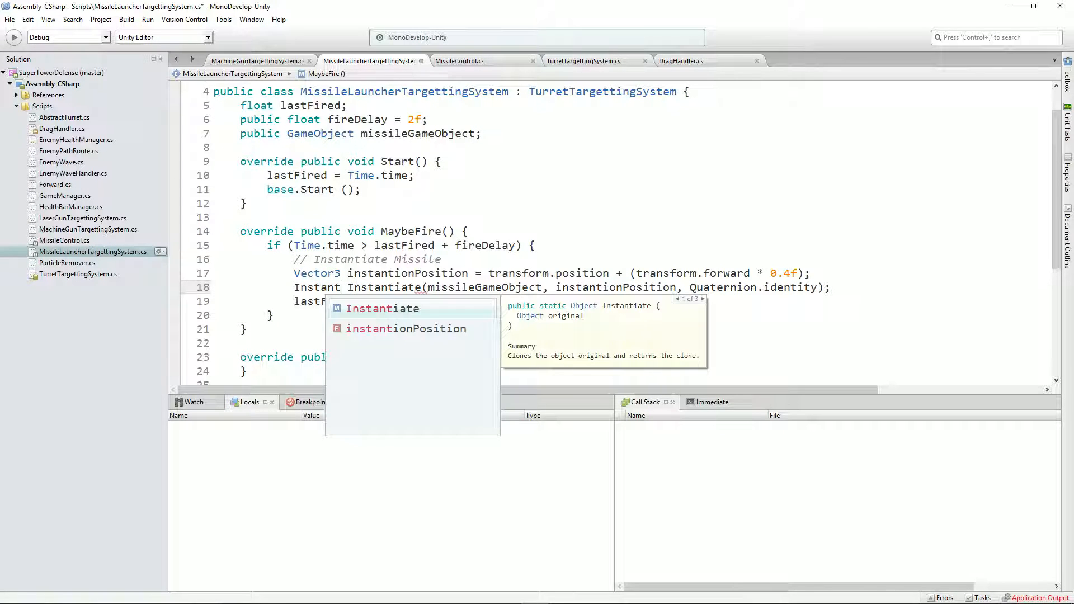
key(Escape)
key(ctrl+shift+Left)
key(BackSpace)
key(Delete)
Step: Begin line 18 with GameObject missile = to assign the instantiated missile to a variable
text(Gam)
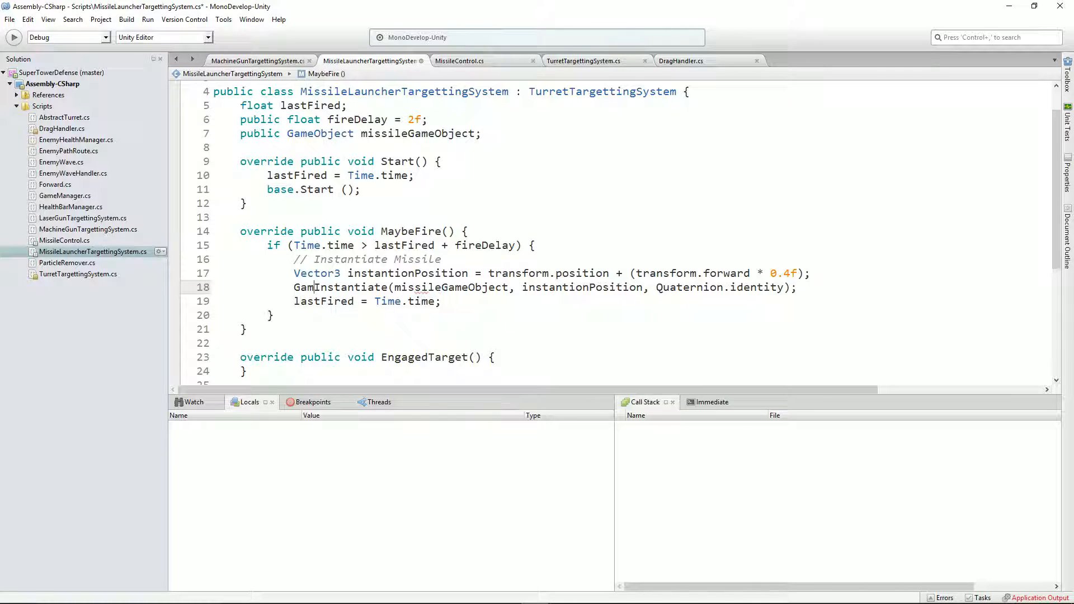
text(e)
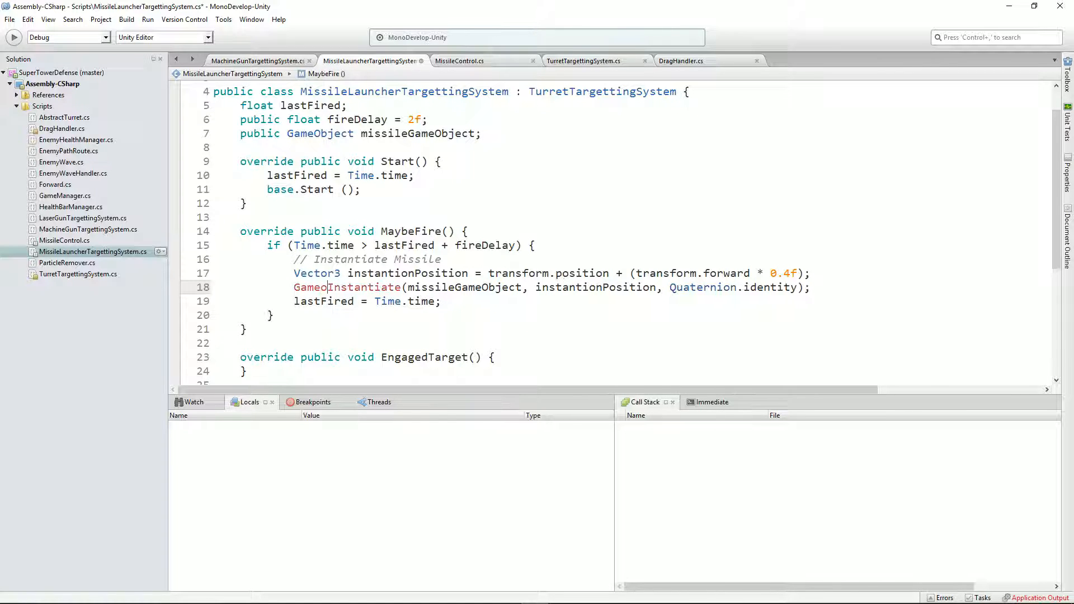
key(Return)
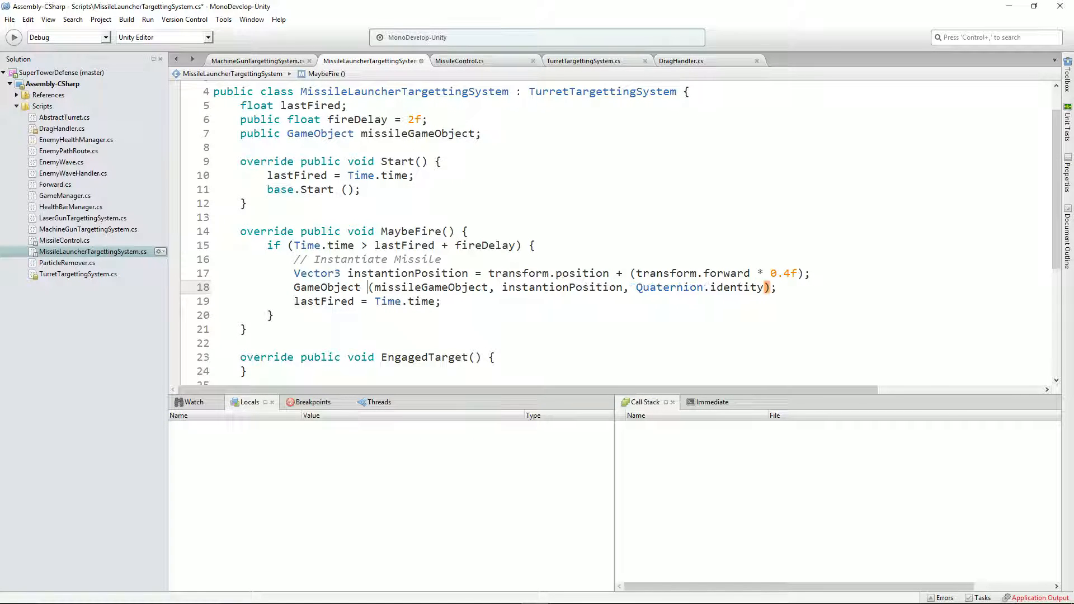
text(missile =)
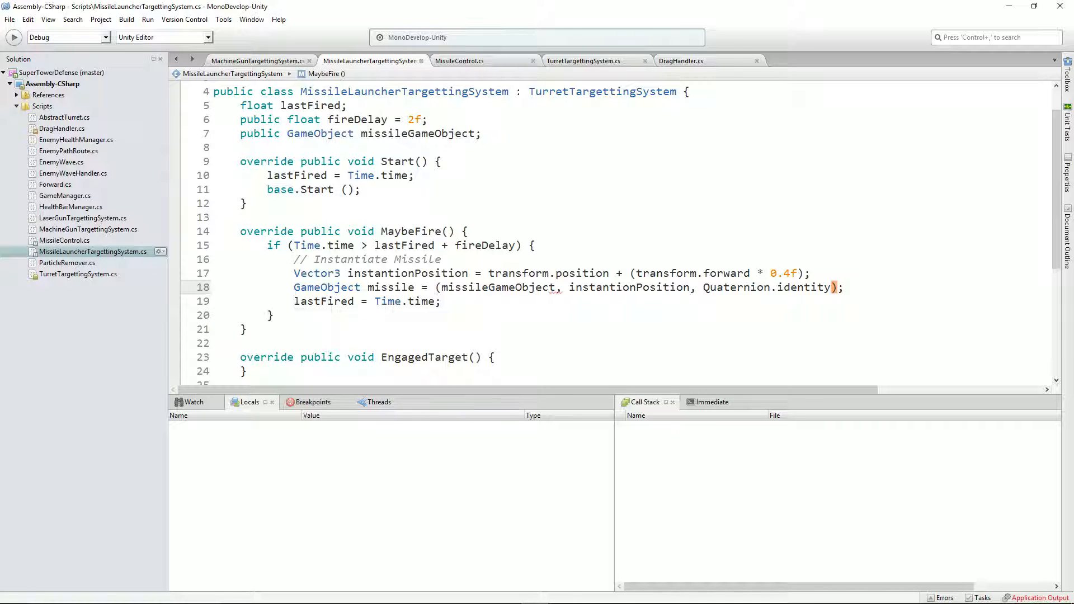
Step: Show Unity's console and open the MissileLauncherTargettingSystem.cs compile error for line 18 in MonoDevelop
key(alt+Tab)
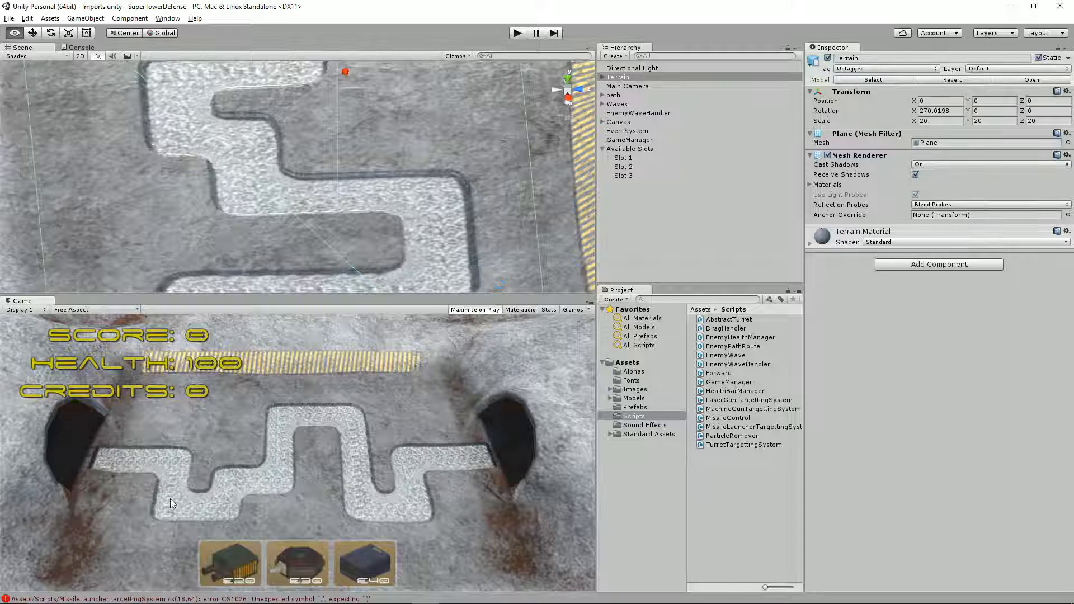
key(alt+Tab)
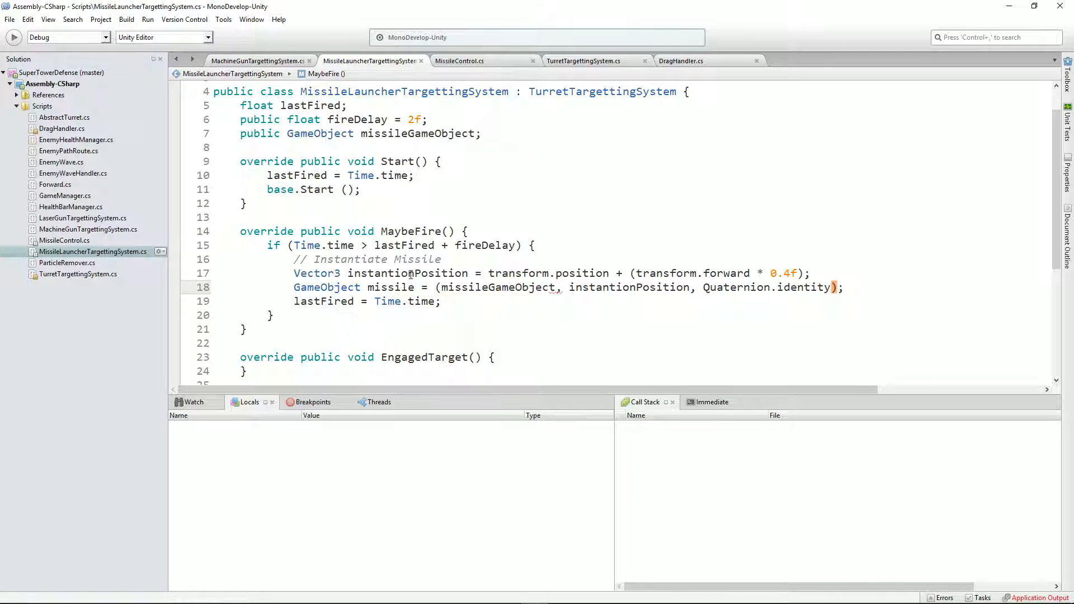
key(alt+Tab)
click(78, 47)
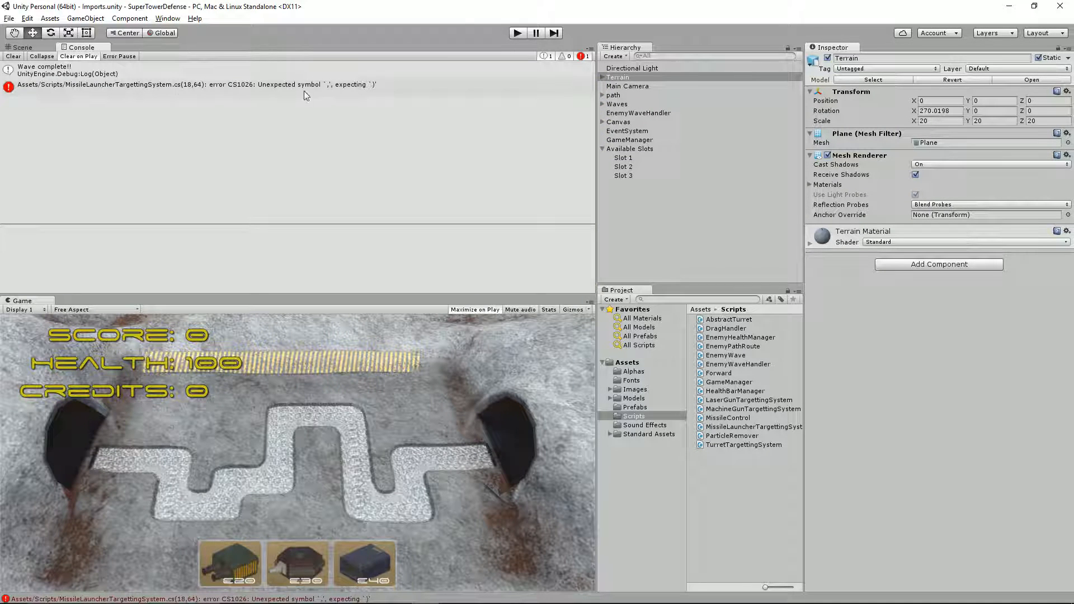
double_click(361, 87)
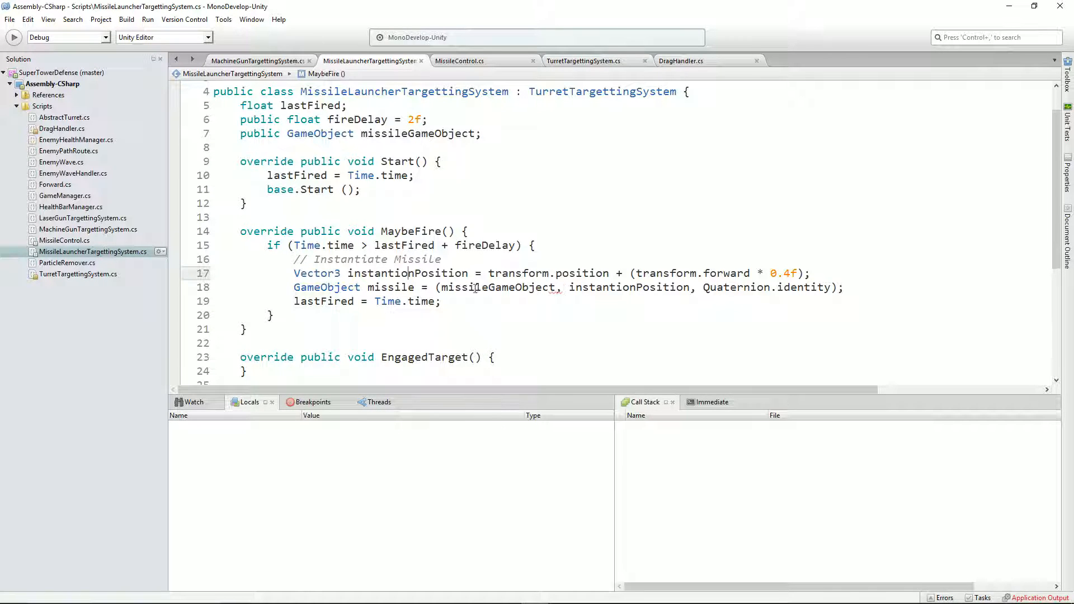
Step: Insert the method name Instantiate before the argument list on line 18 and save the script
click(439, 287)
text(Instantiate)
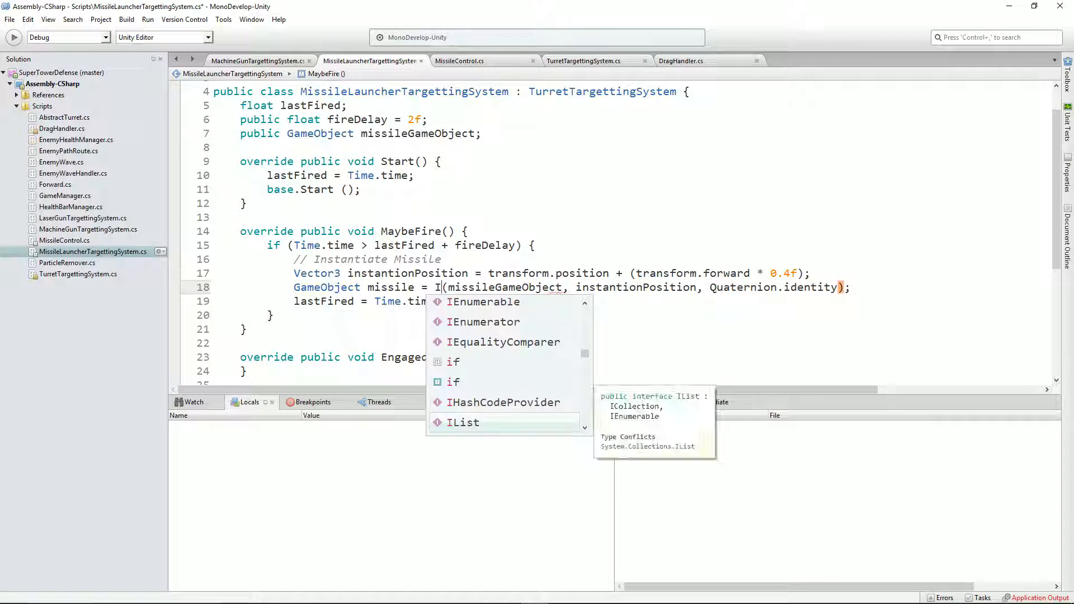
key(Escape)
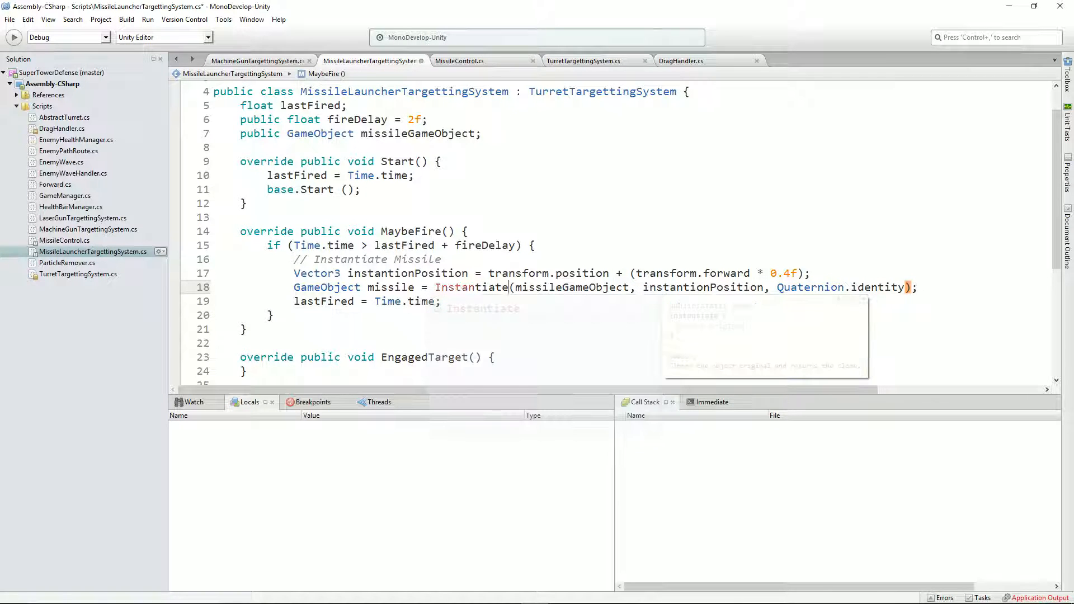
key(ctrl+s)
key(Up)
key(Up)
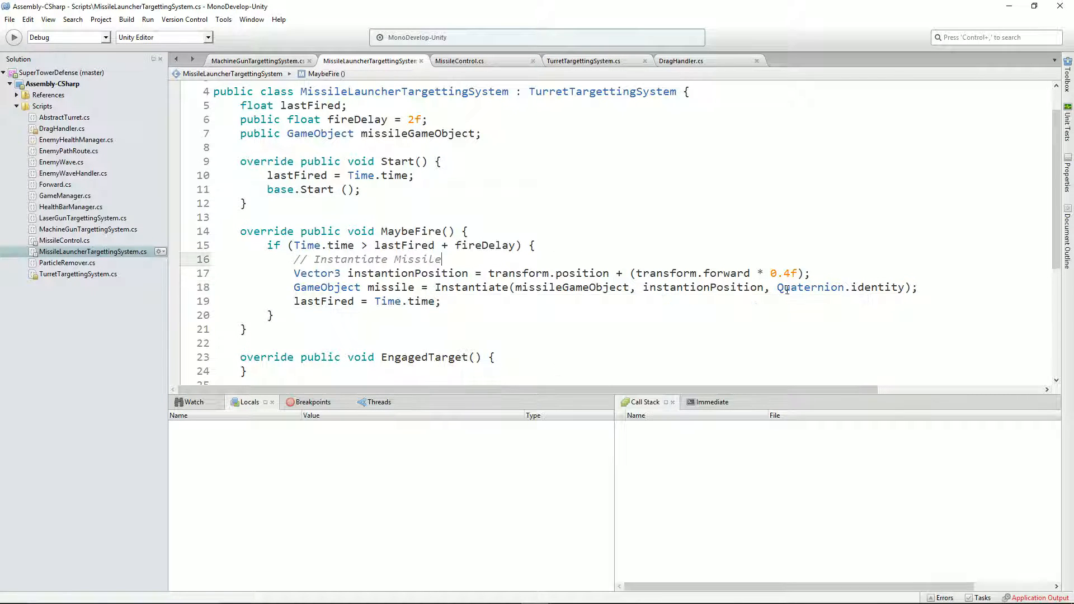
Step: Open the type conversion error from Unity's console, append as GameObject to the Instantiate call and save the script
key(alt+Tab)
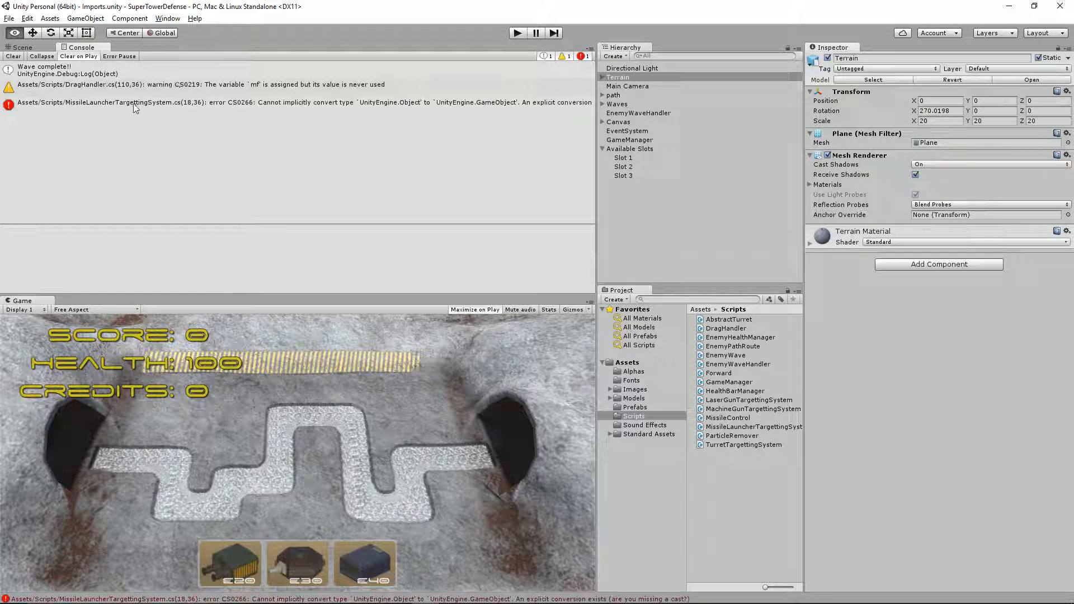
double_click(195, 104)
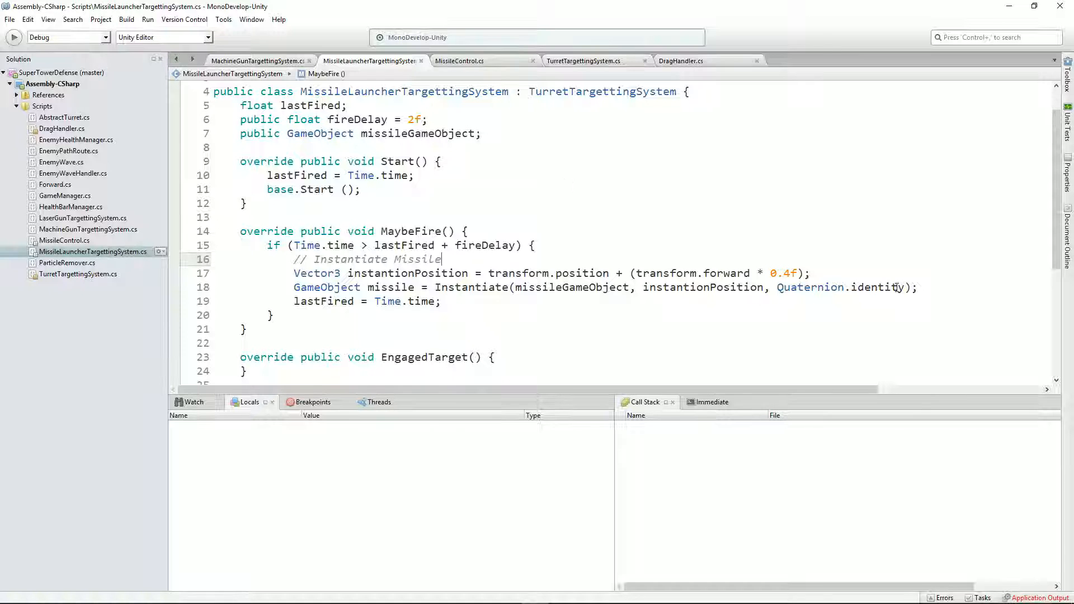
click(911, 287)
text(as GameObject)
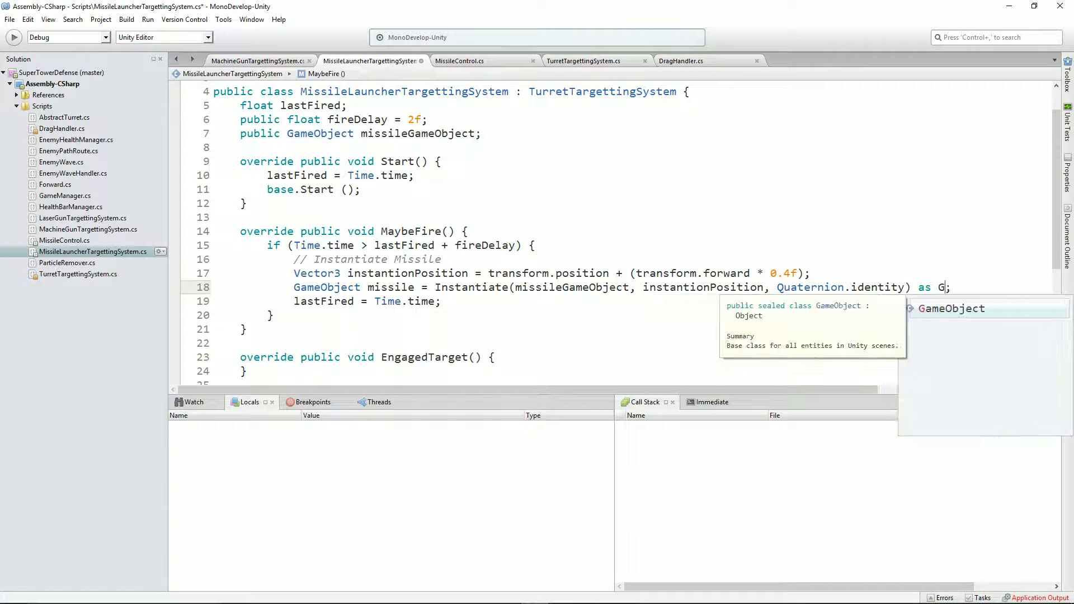
key(ctrl+s)
Step: Open the unused missile variable warning from Unity's console and add an empty line below the Instantiate statement
key(alt+Tab)
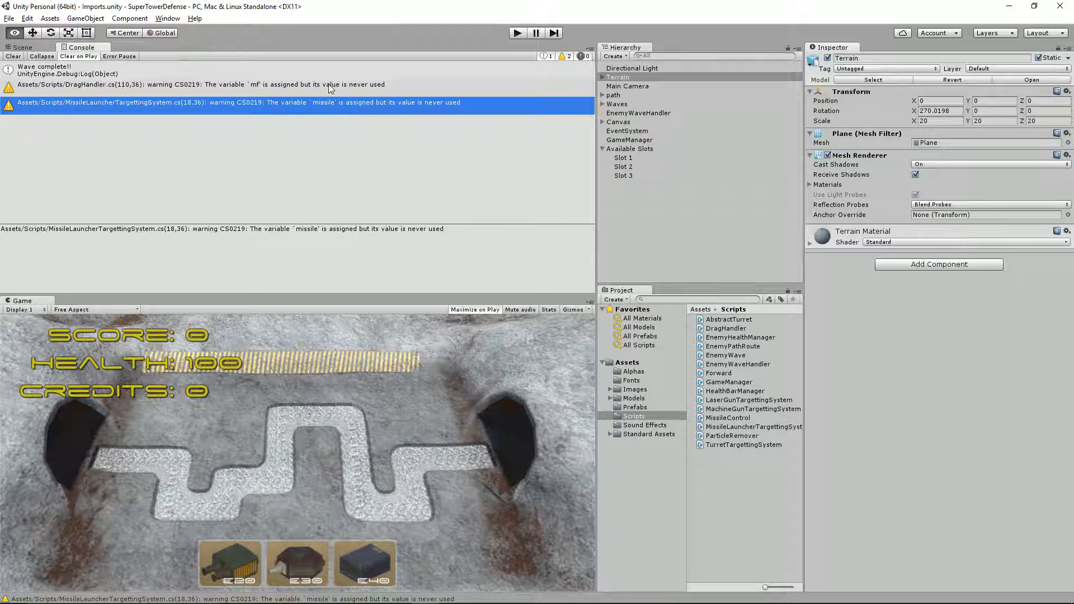
double_click(331, 101)
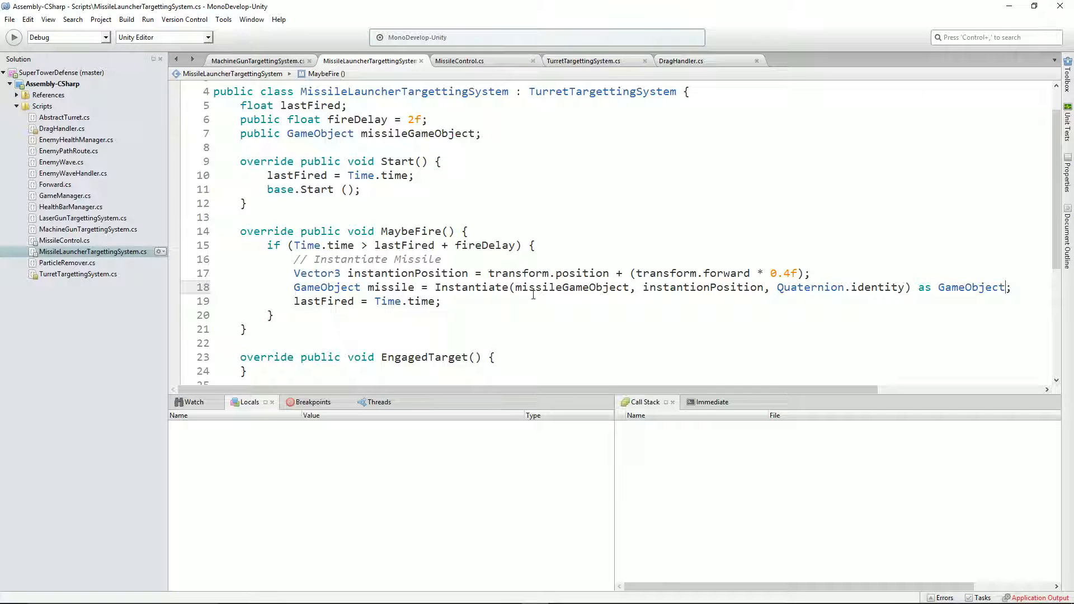
click(449, 287)
key(End)
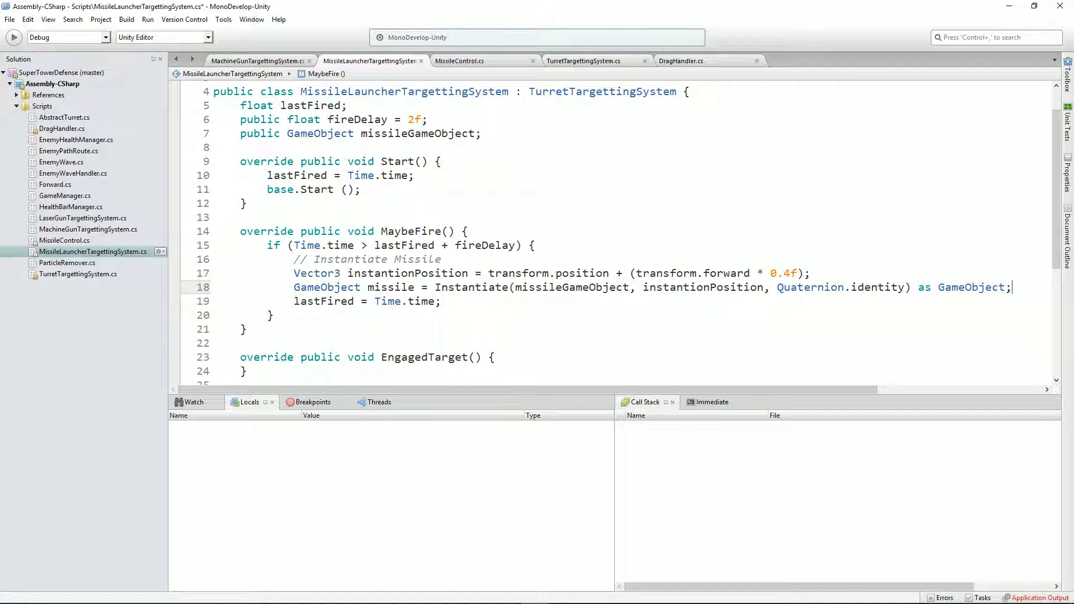
key(Return)
Step: Switch to Unity and select the Missile prefab in the Prefabs folder to inspect its Missile Control script component
key(alt+Tab)
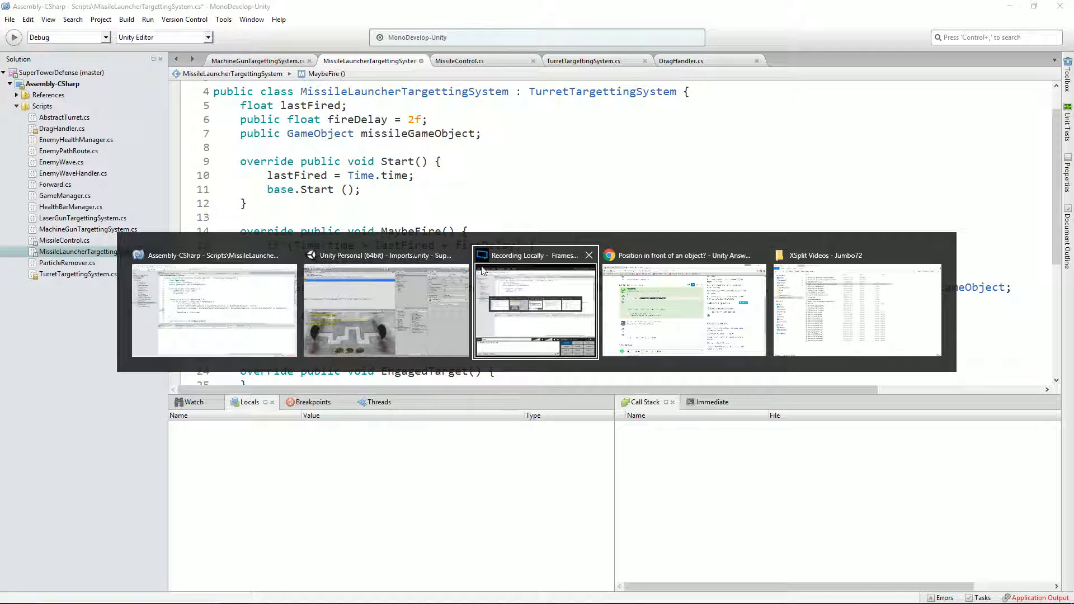
key(Tab)
key(Tab)
key(Tab)
key(Tab)
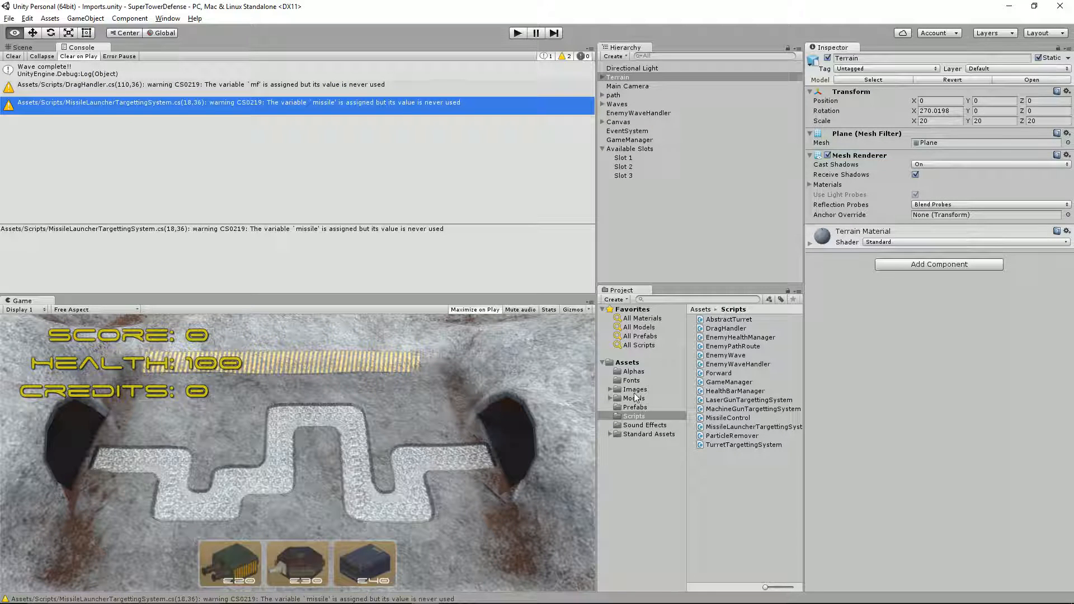
click(634, 407)
click(716, 391)
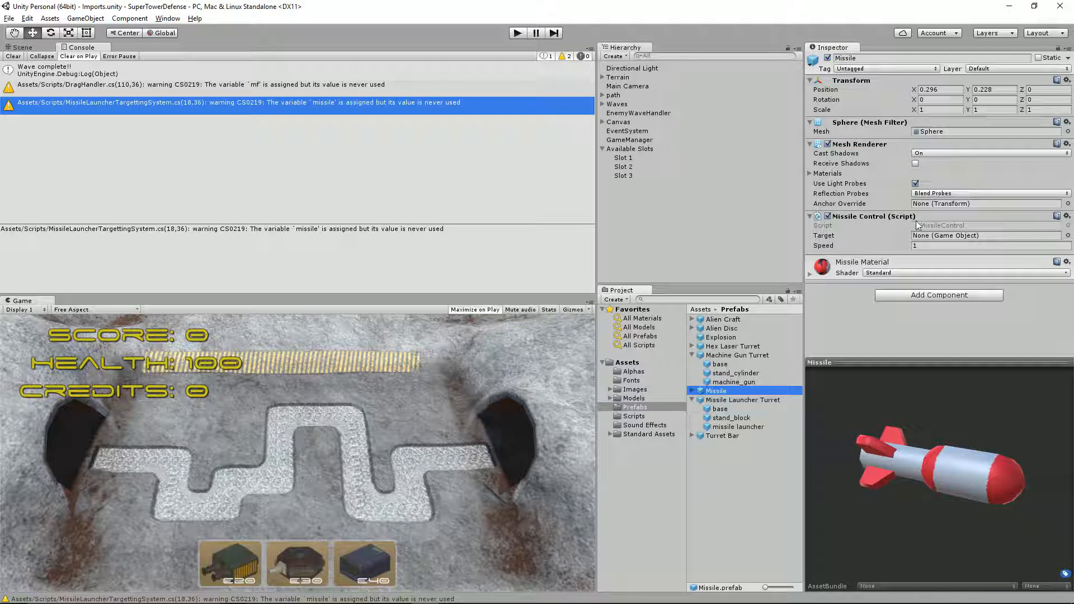
Step: In MonoDevelop, declare MissileControl missileControl = missile.GetComponent<MissileControl> (); directly below the Instantiate statement in MaybeFire
key(alt+Tab)
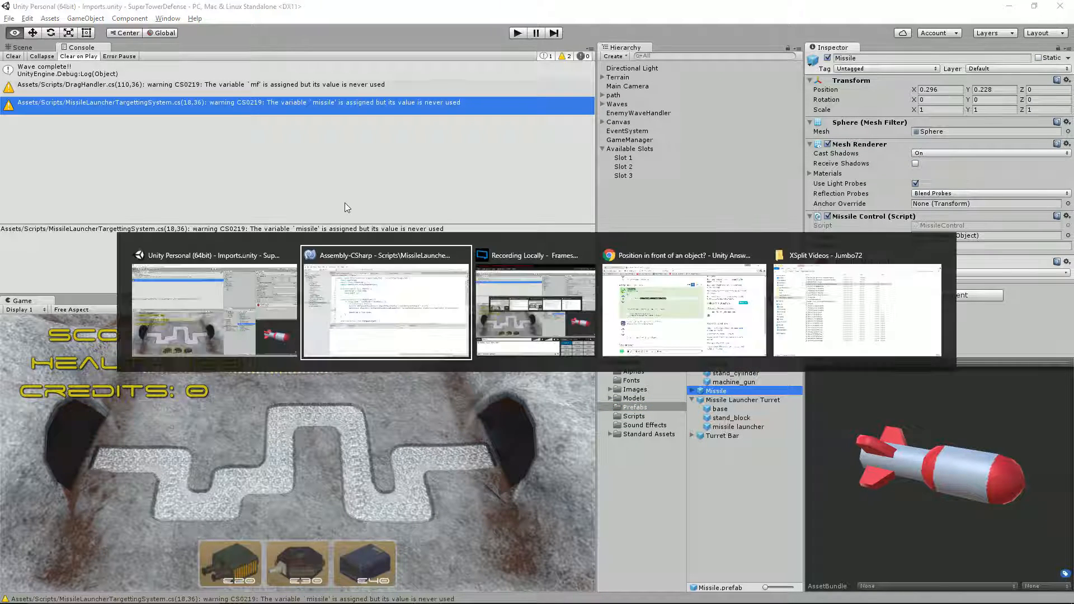
text(missile)
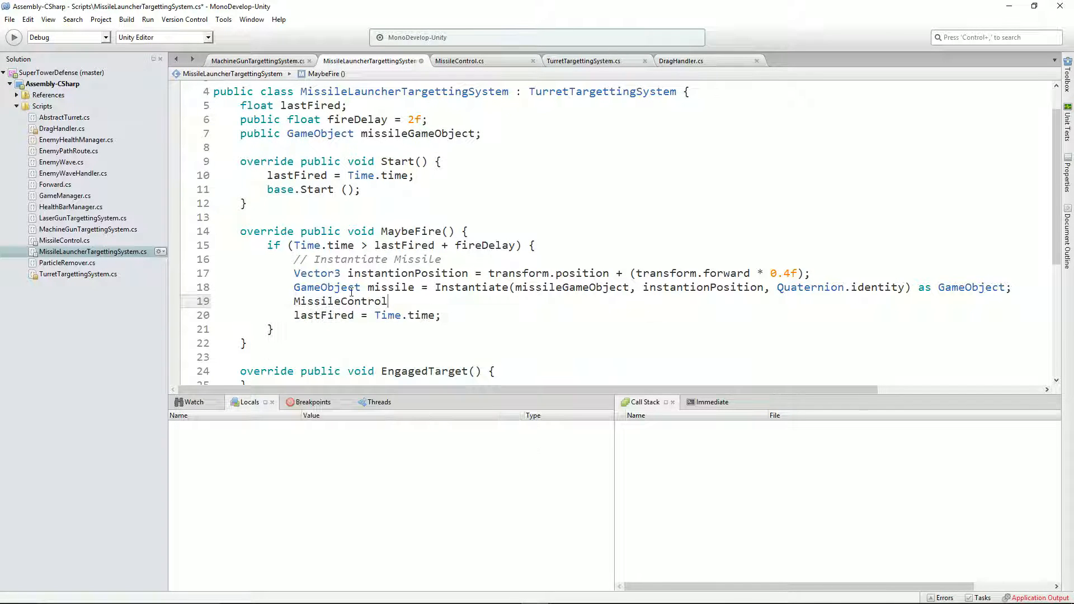
text( missileCont)
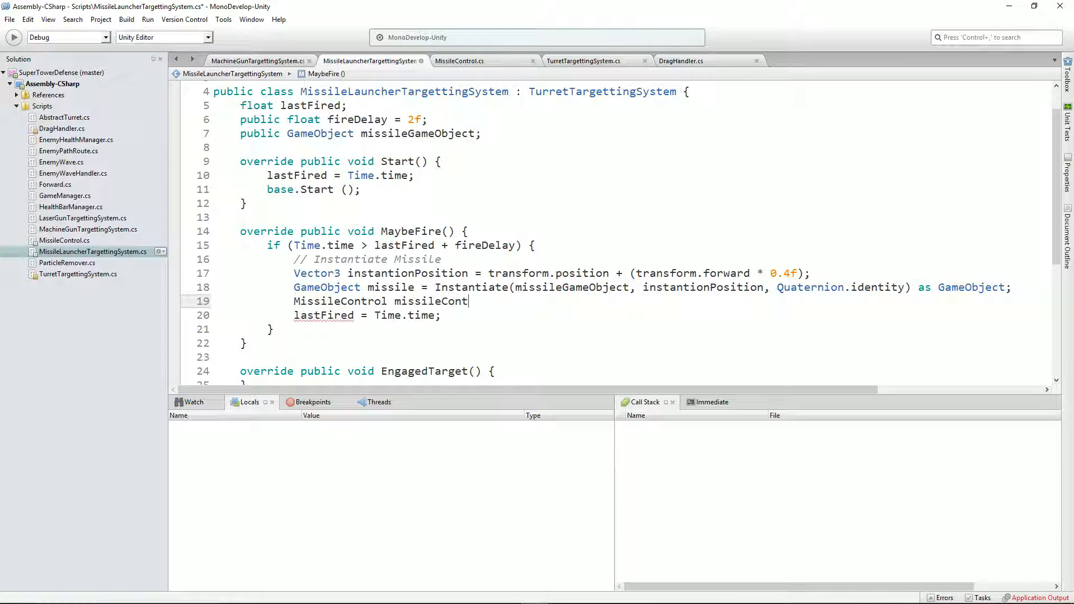
text(rol = missile.getC)
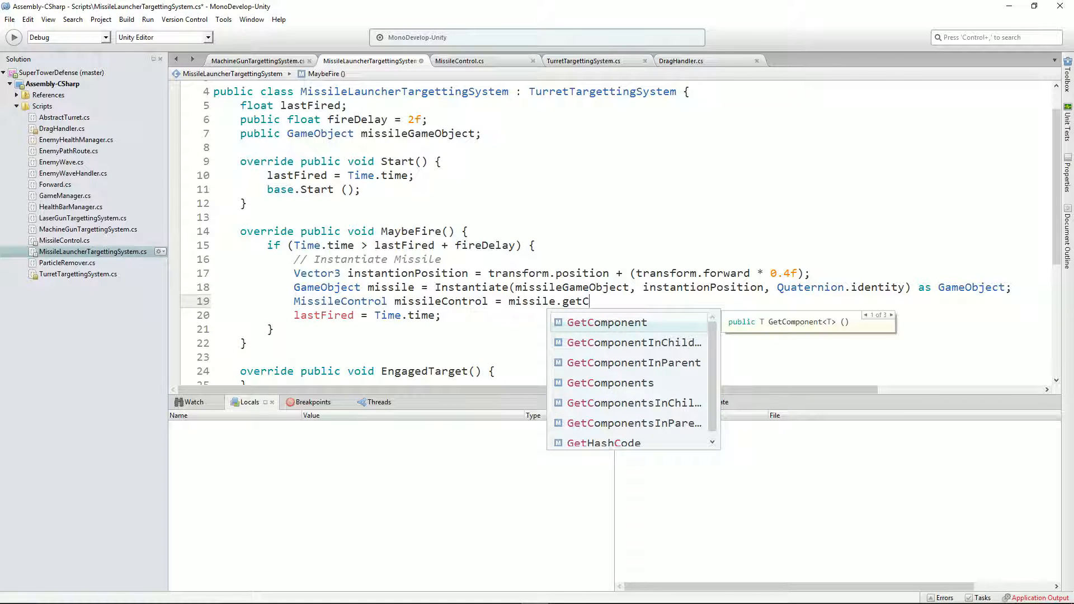
key(Return)
text(<Miss)
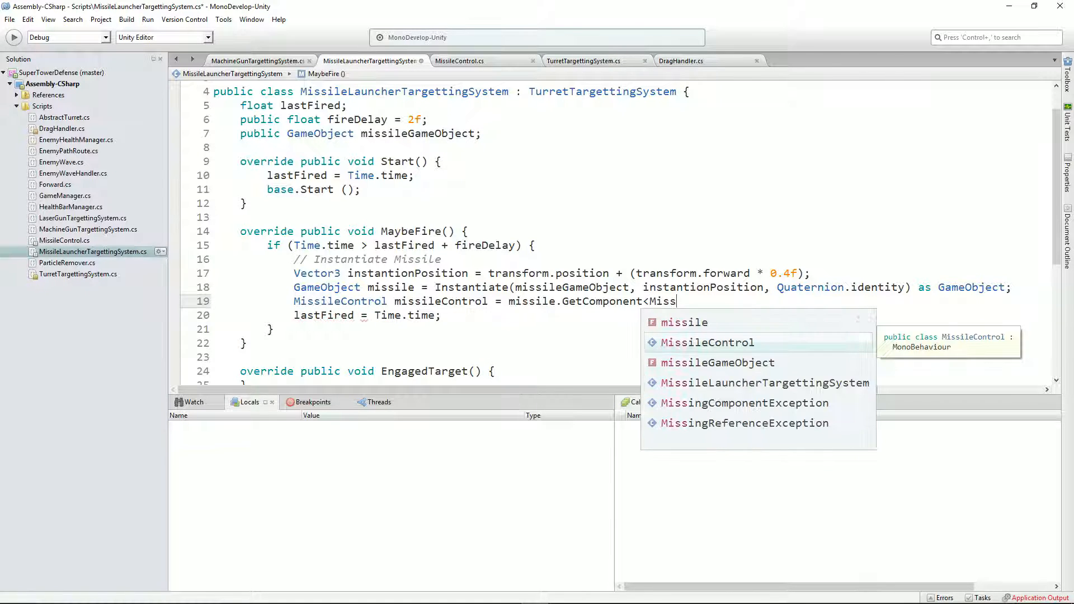
key(Return)
text(>();)
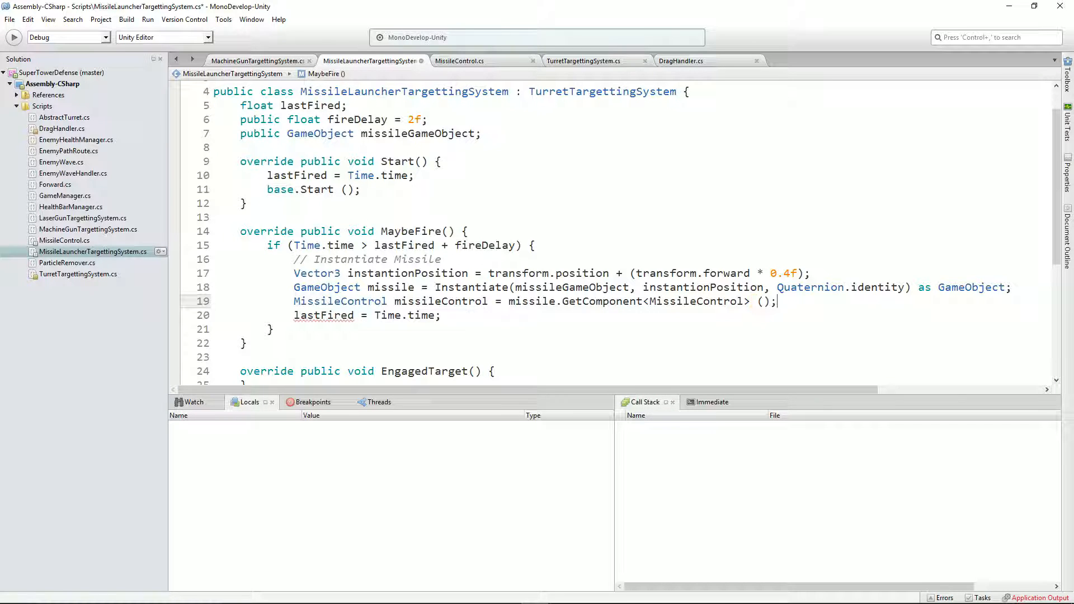
Step: Start an assignment to missileControl.target on a new line below the missileControl declaration
key(Return)
text(missileCont)
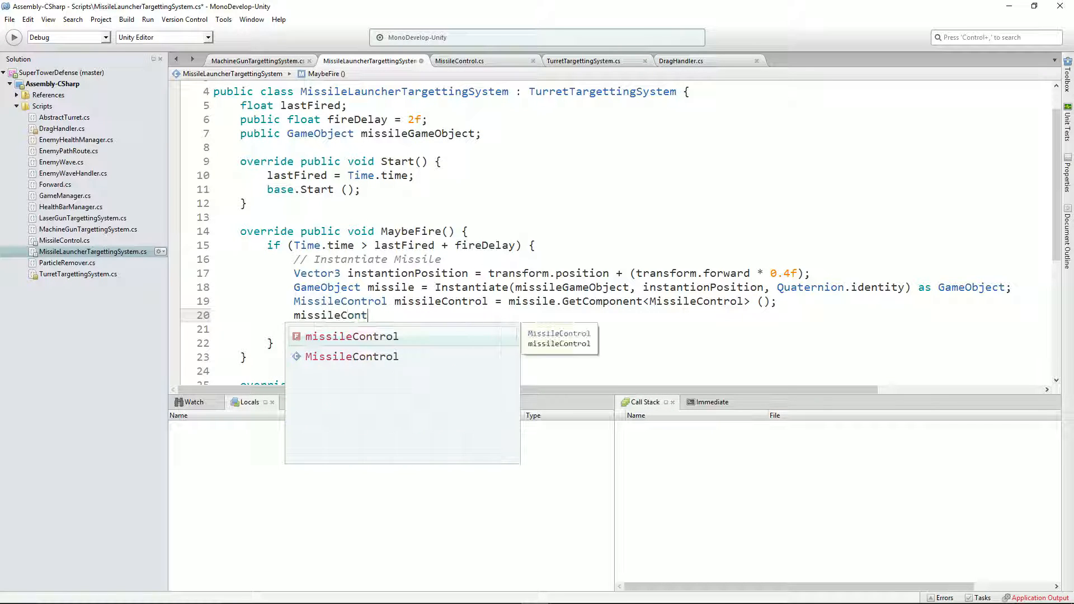
text(rol.tag)
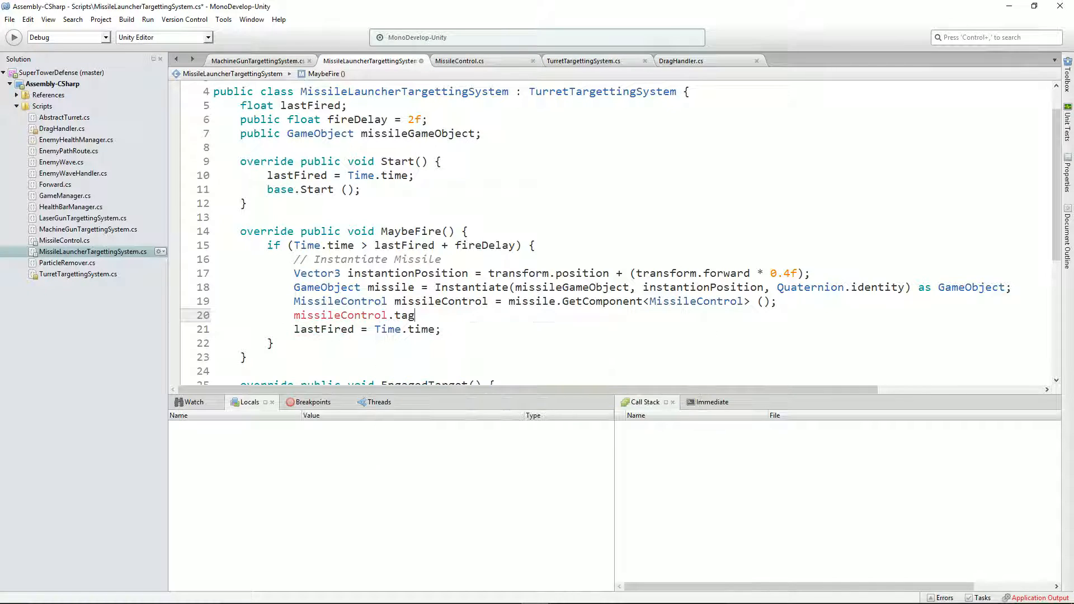
key(BackSpace)
text(rtg)
key(BackSpace)
key(BackSpace)
text(get =)
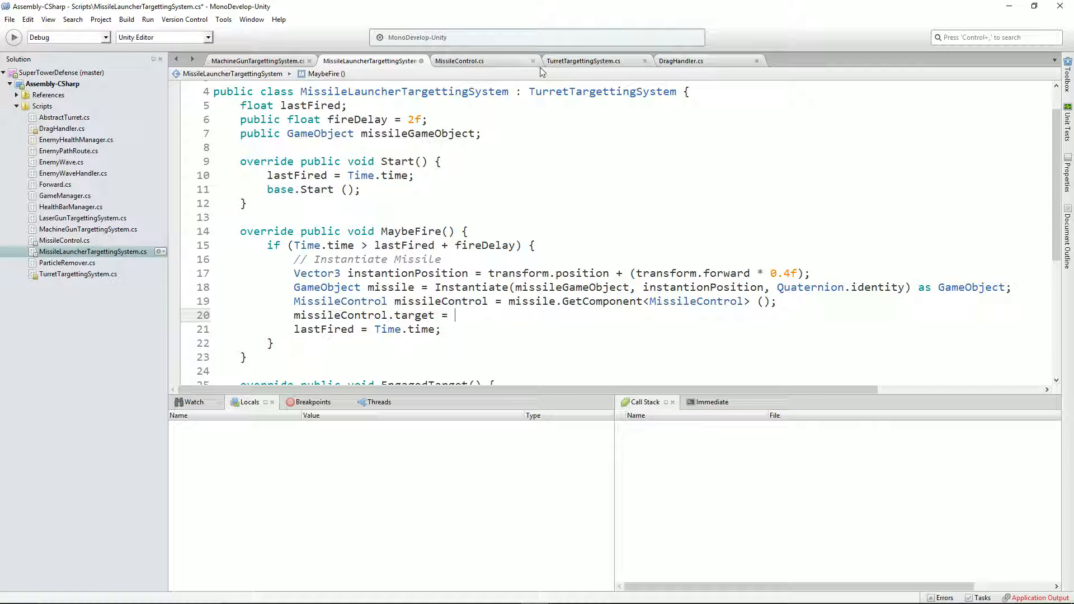
Step: Look up the target field in TurretTargettingSystem.cs, complete the missileControl.target assignment with currentTarget; and save the script
click(582, 61)
scroll(387, 201, up, 4)
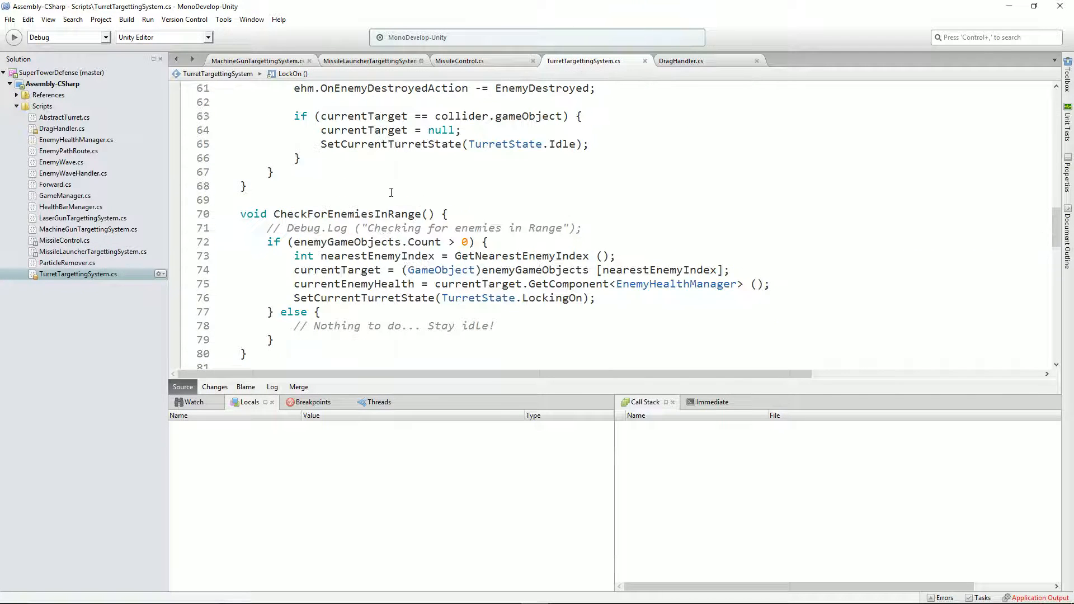
key(ctrl+Home)
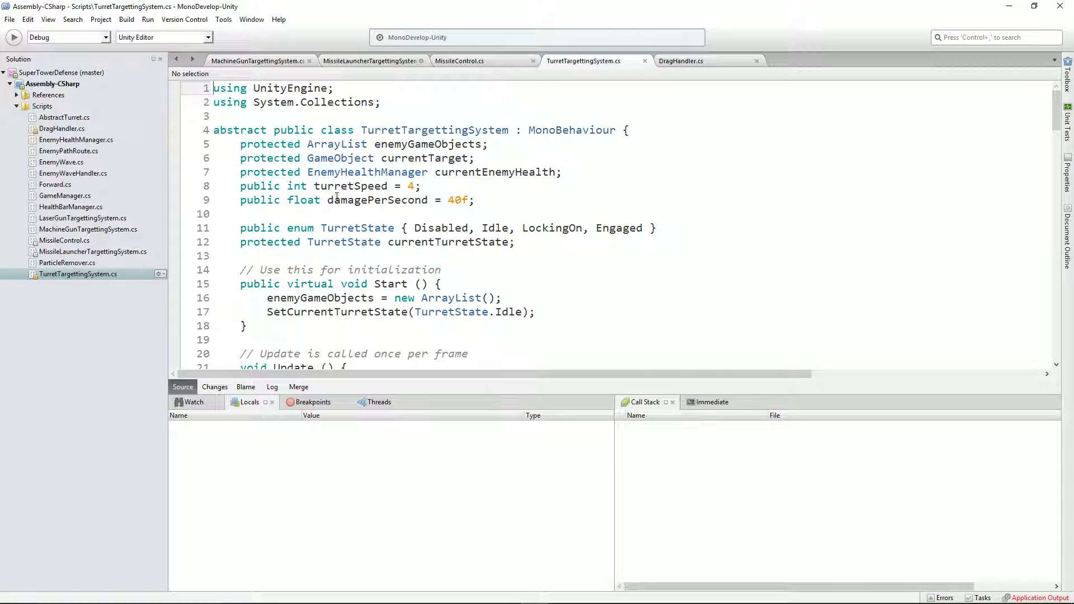
double_click(413, 158)
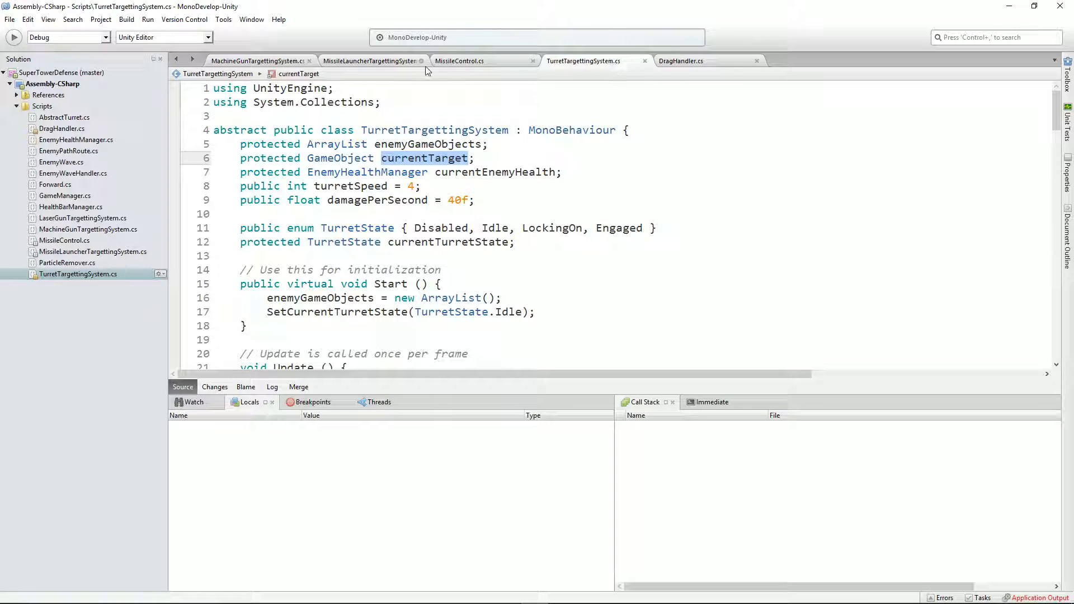
click(386, 63)
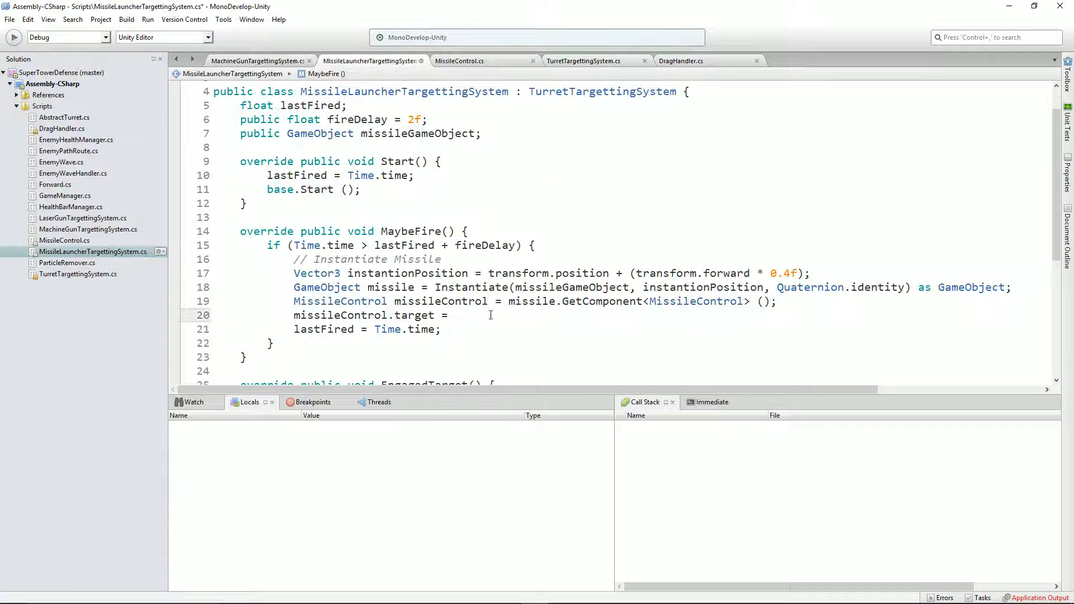
text(currentTarget;)
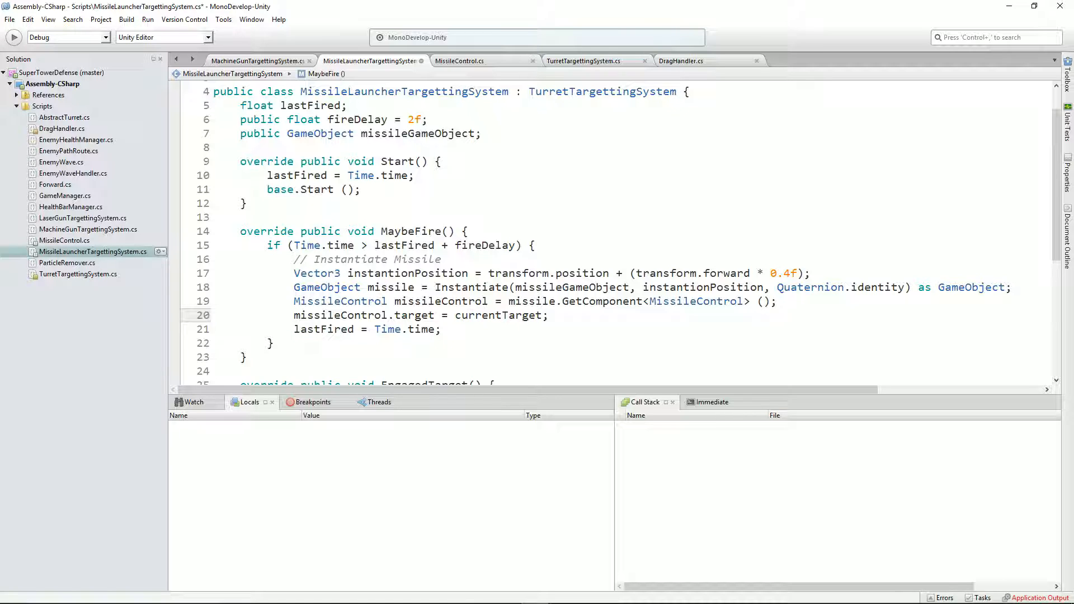
key(ctrl+s)
Step: Play the game in Unity, place a missile launcher turret inside the path's central loop, watch it fire and stop the game
key(alt+Tab)
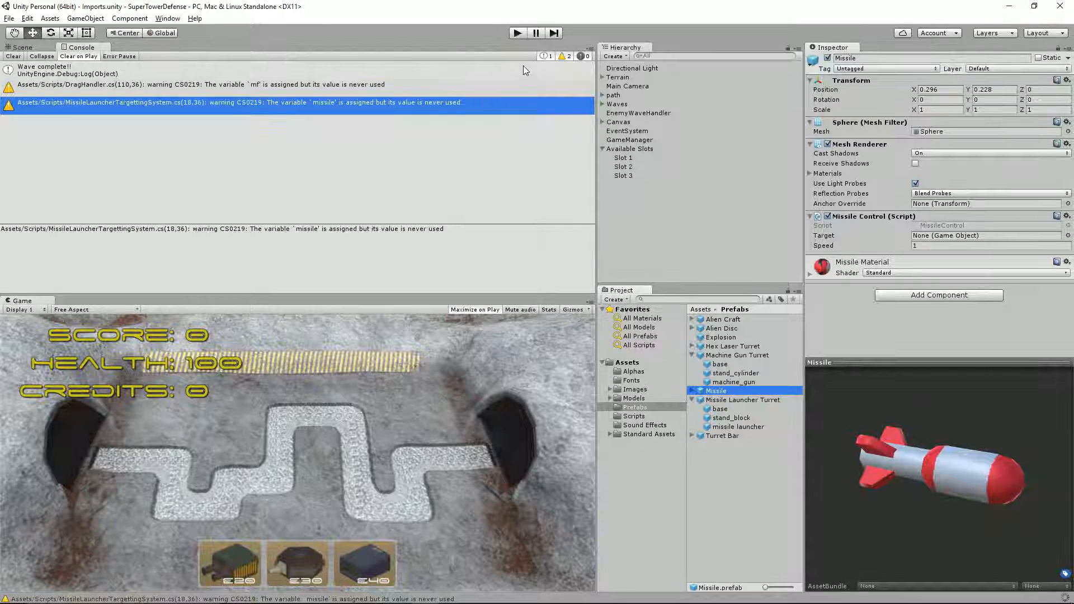
click(517, 33)
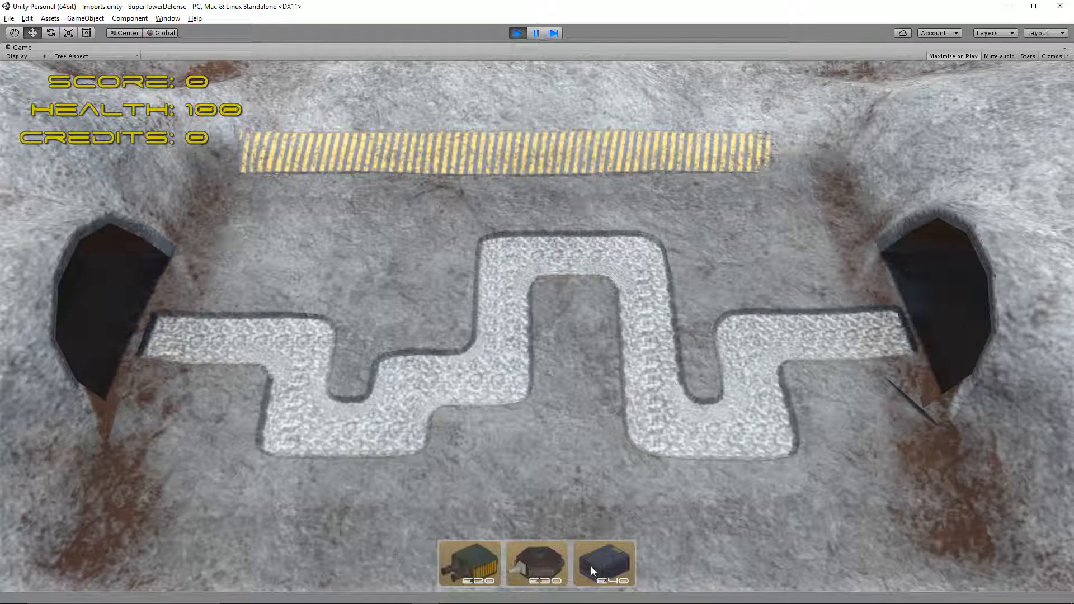
click(592, 570)
click(554, 280)
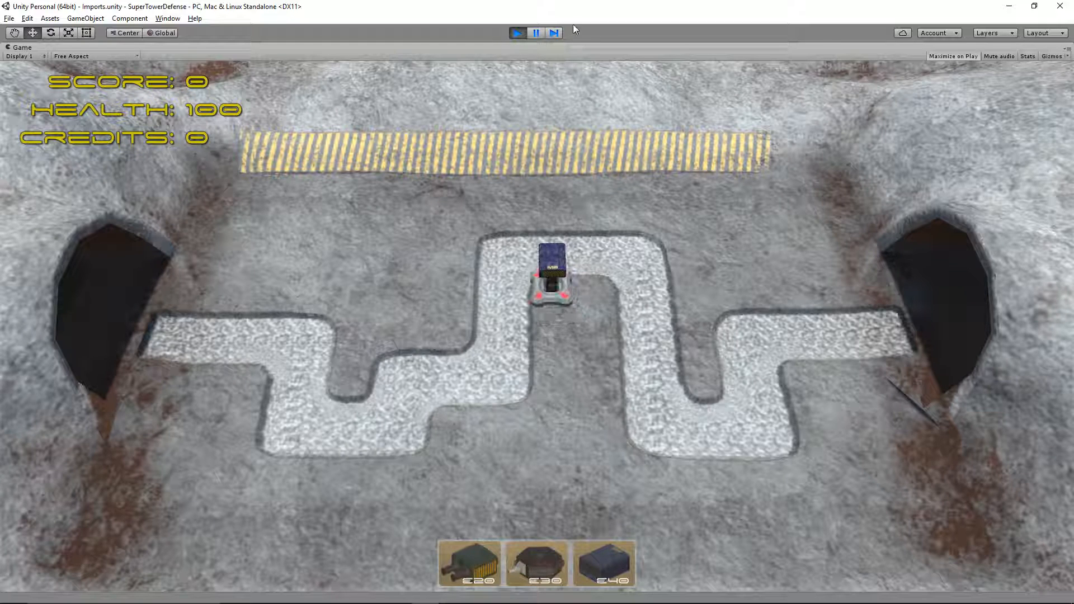
click(537, 33)
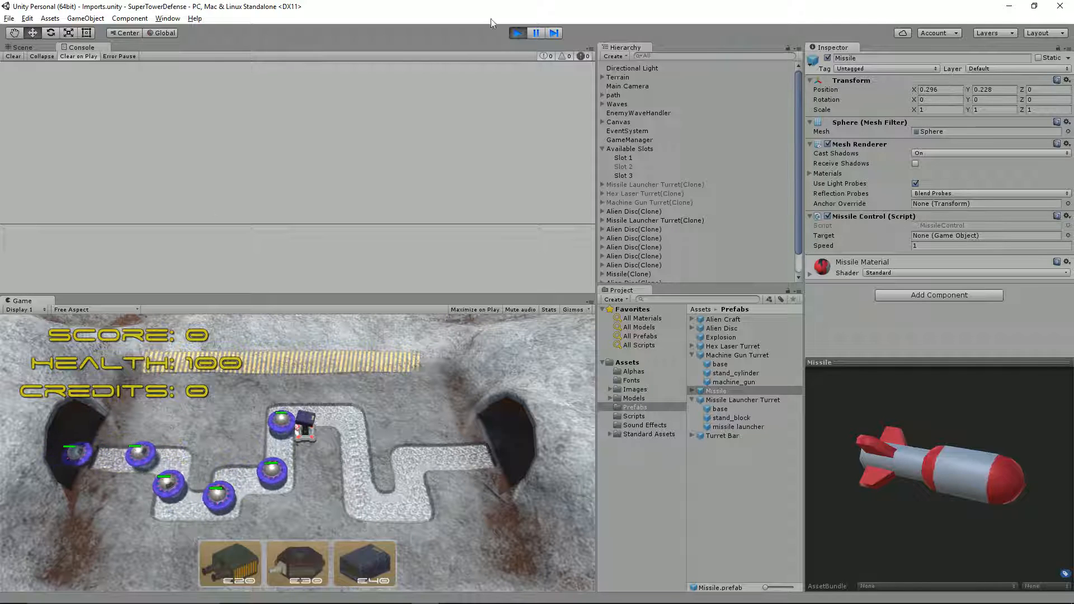
click(519, 33)
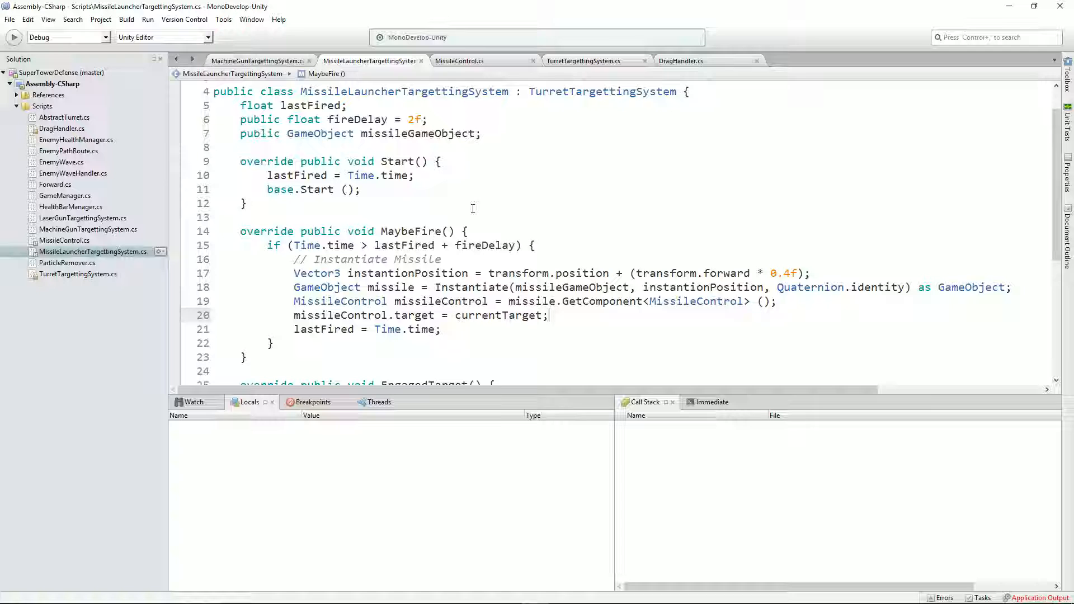
Step: Switch to MissileControl.cs in MonoDevelop, uncomment the transform.LookAt (target); line in Update and save the script
key(alt+Tab)
click(480, 61)
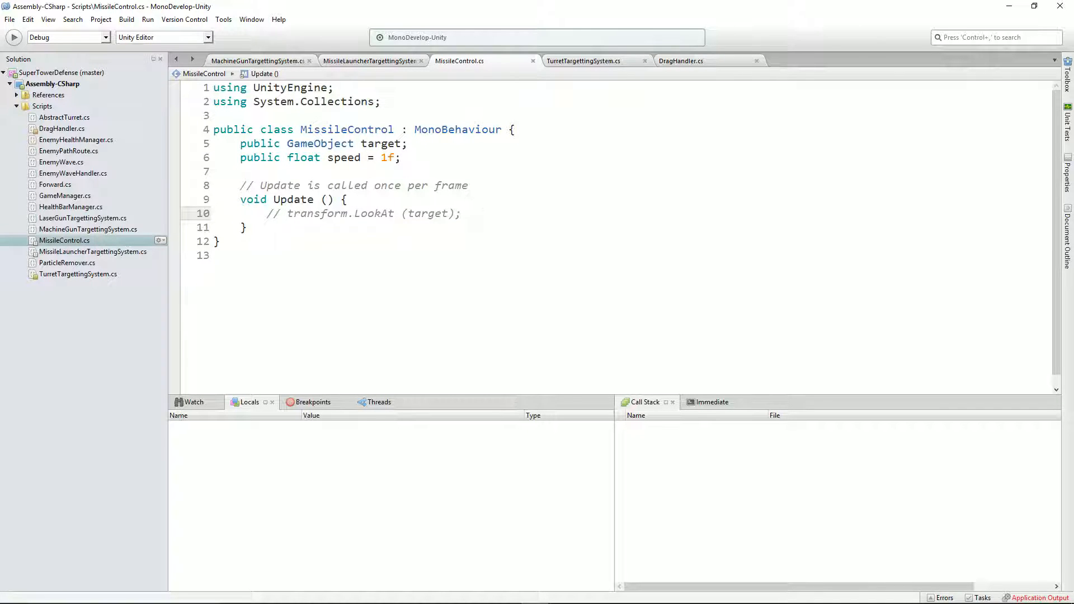
key(Delete)
key(Delete)
key(Delete)
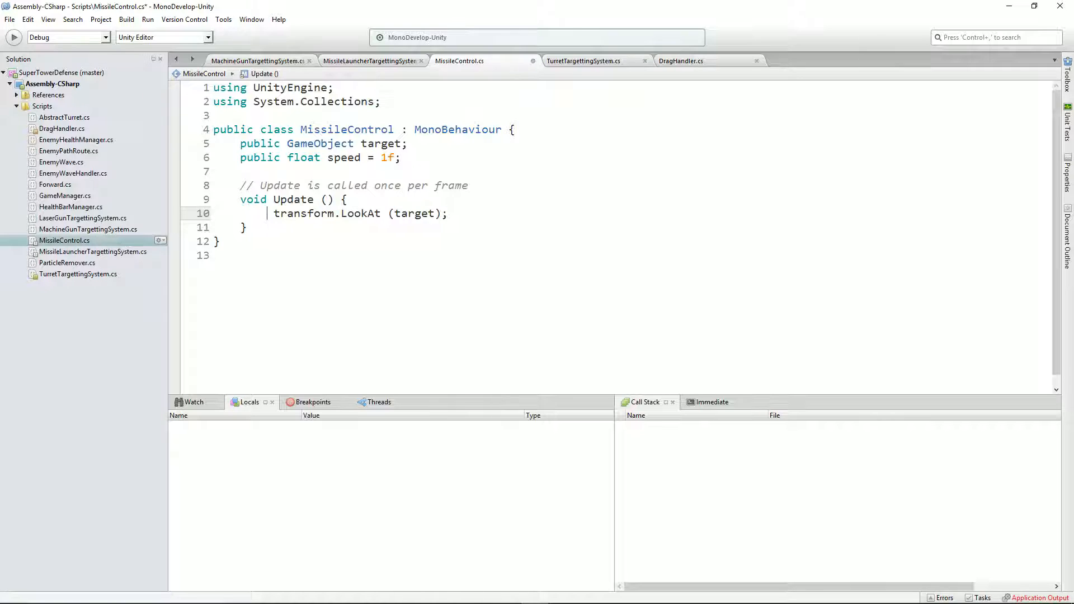
key(ctrl+s)
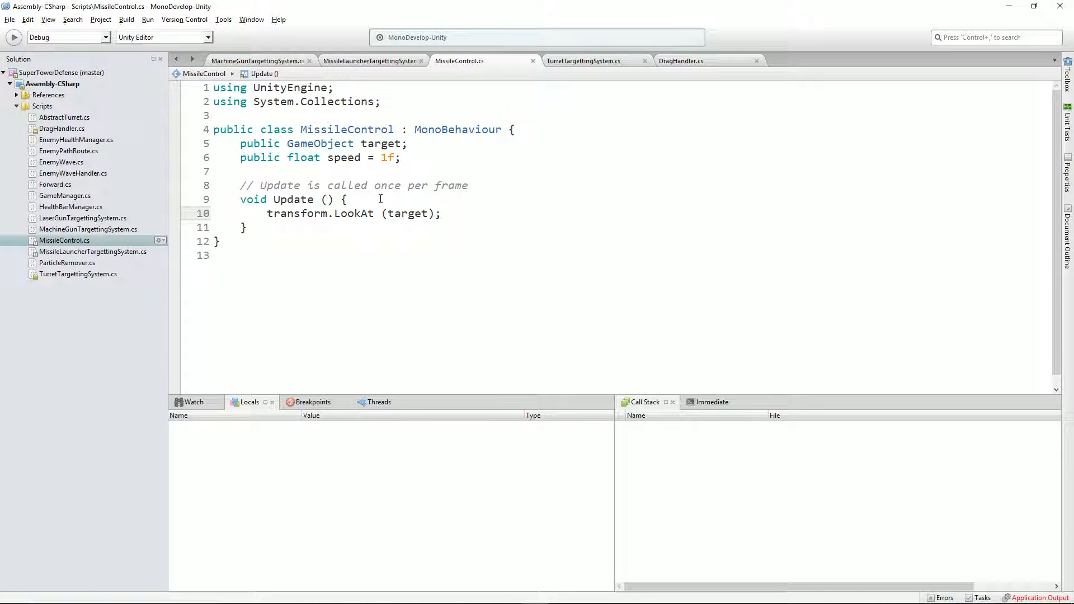
Step: Examine the MissileControl.cs overloaded method match error in Unity's console and return to MonoDevelop
key(alt+Tab)
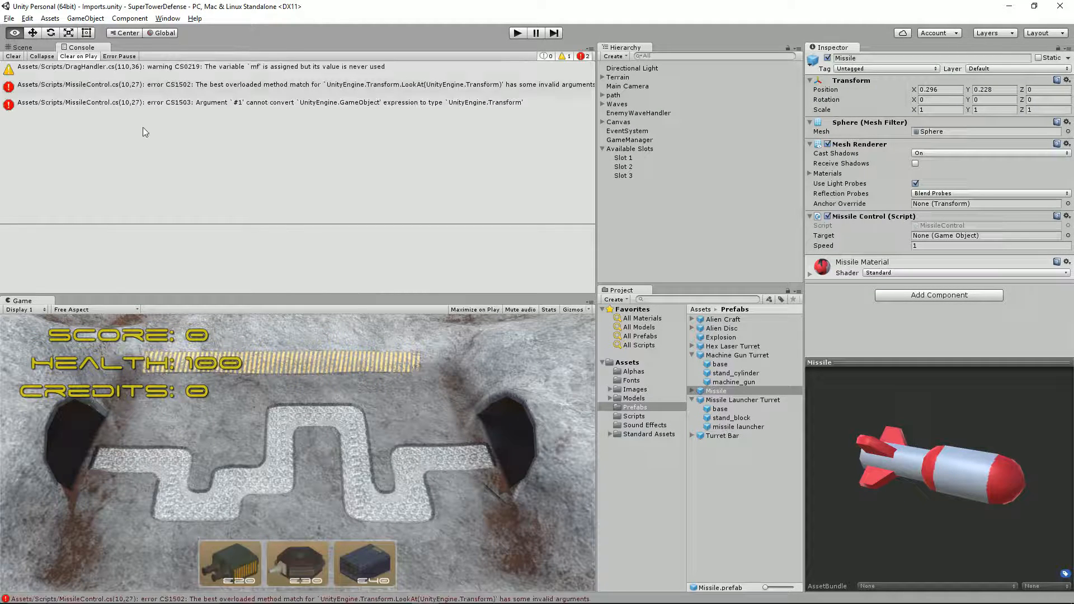
click(337, 87)
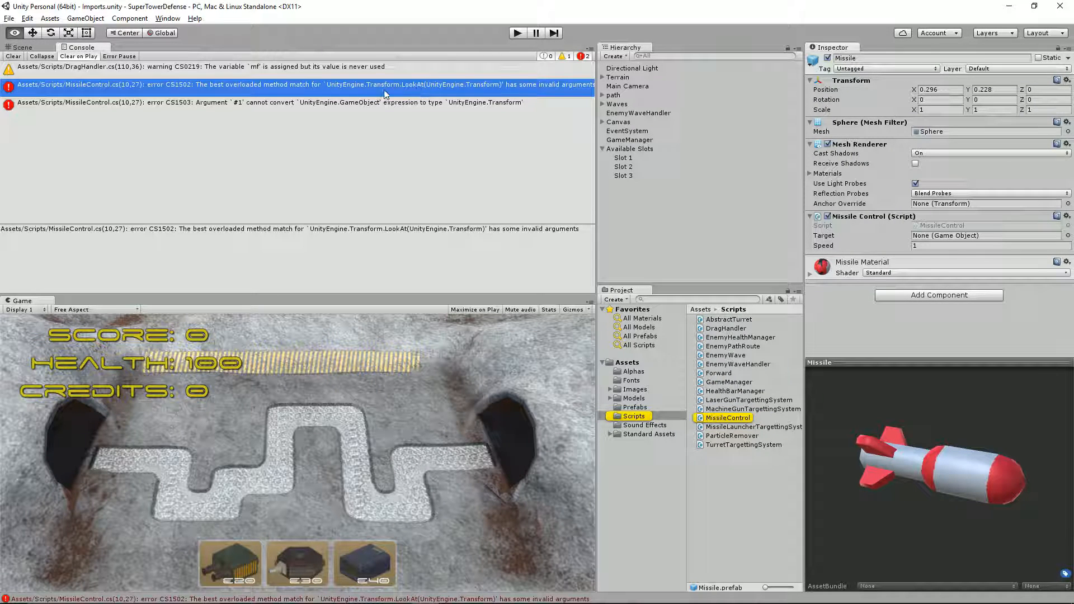
key(alt+Tab)
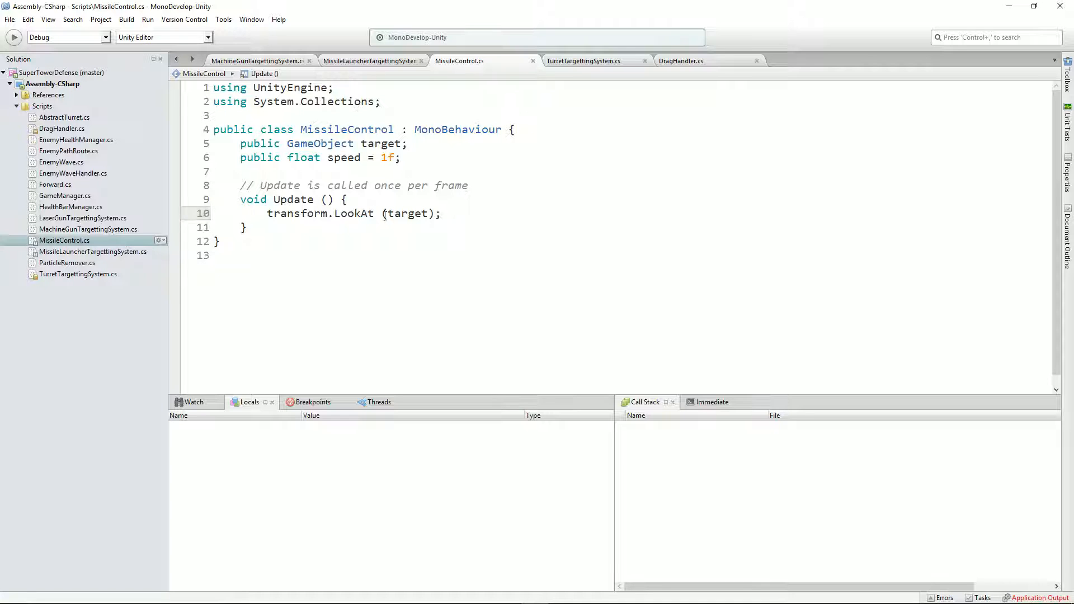
Step: Delete the argument list of the LookAt call on line 10 and reopen its parenthesis to show the method's parameters
click(385, 216)
key(shift+Left)
key(shift+Left)
key(shift+Left)
key(shift+Left)
key(shift+Left)
key(shift+Left)
key(shift+Left)
key(shift+Left)
key(shift+Left)
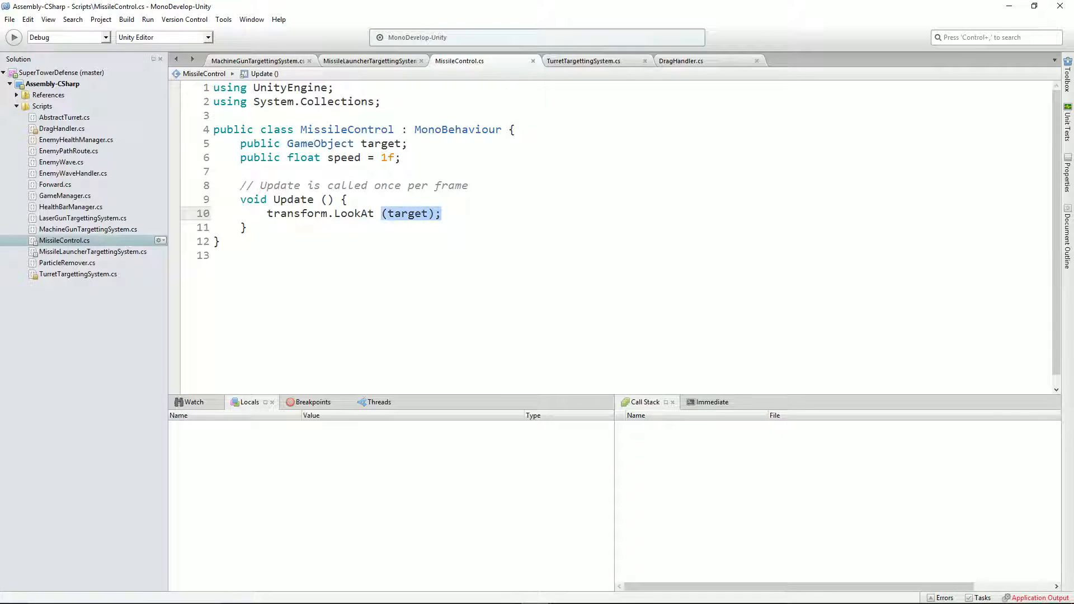
key(BackSpace)
key(BackSpace)
text(()
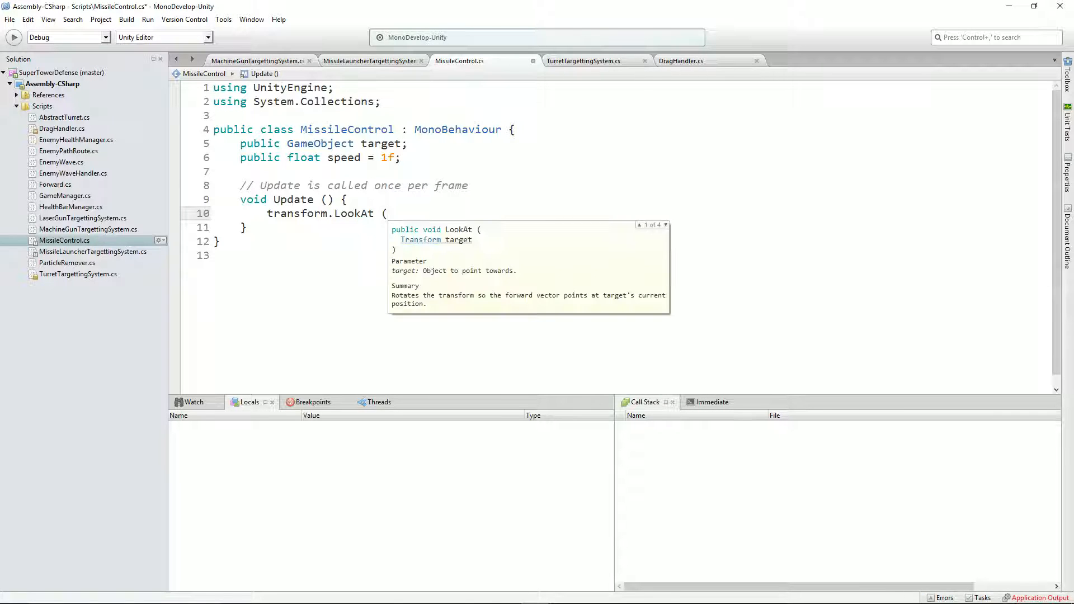
Step: Enter target.transform.position as the LookAt argument and close the statement
text(ta)
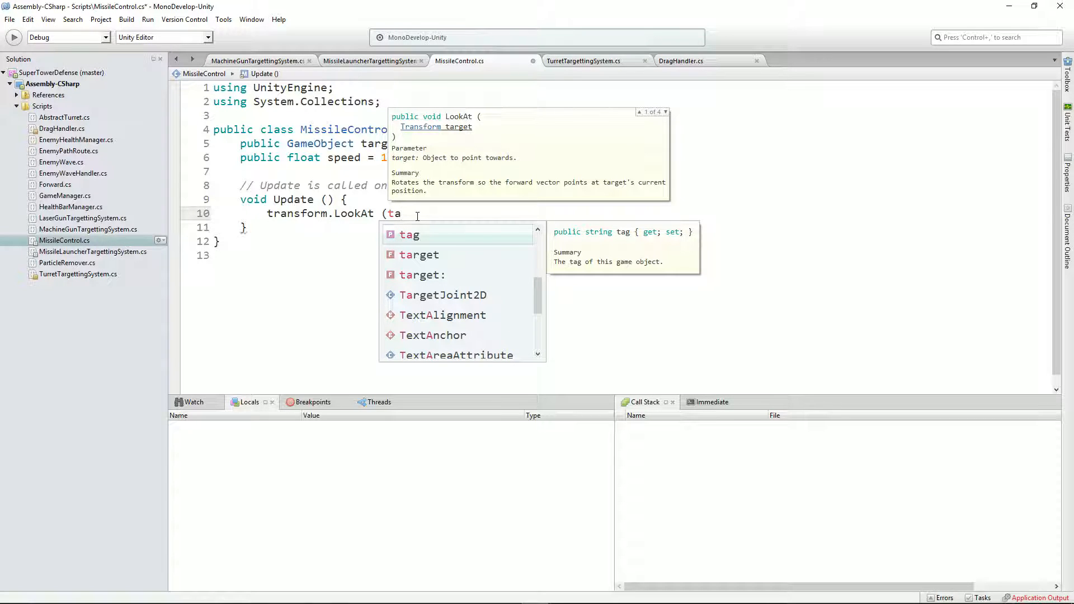
text(rget.p)
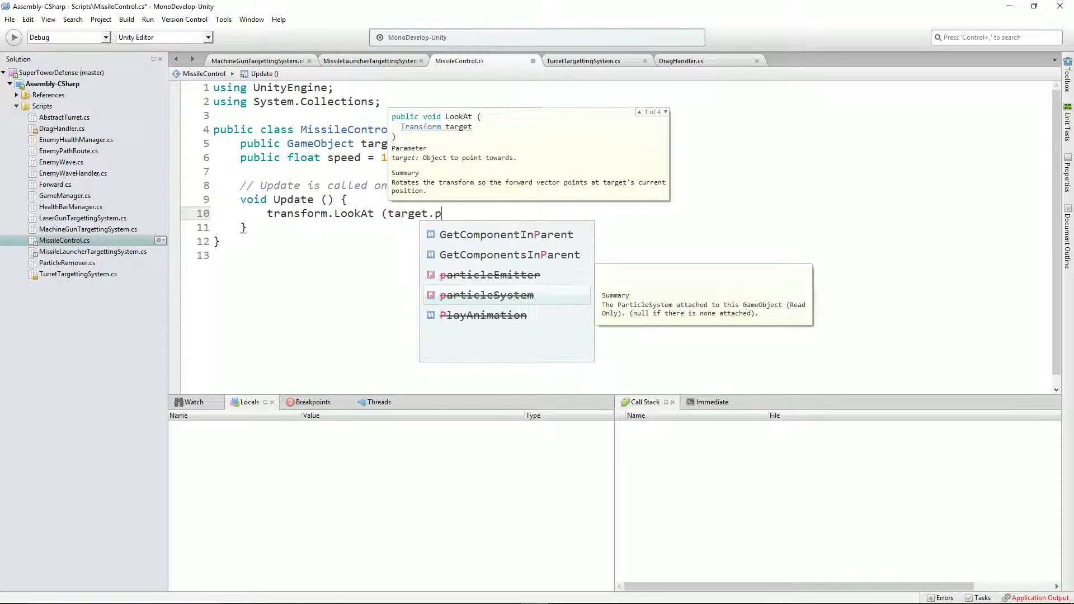
key(BackSpace)
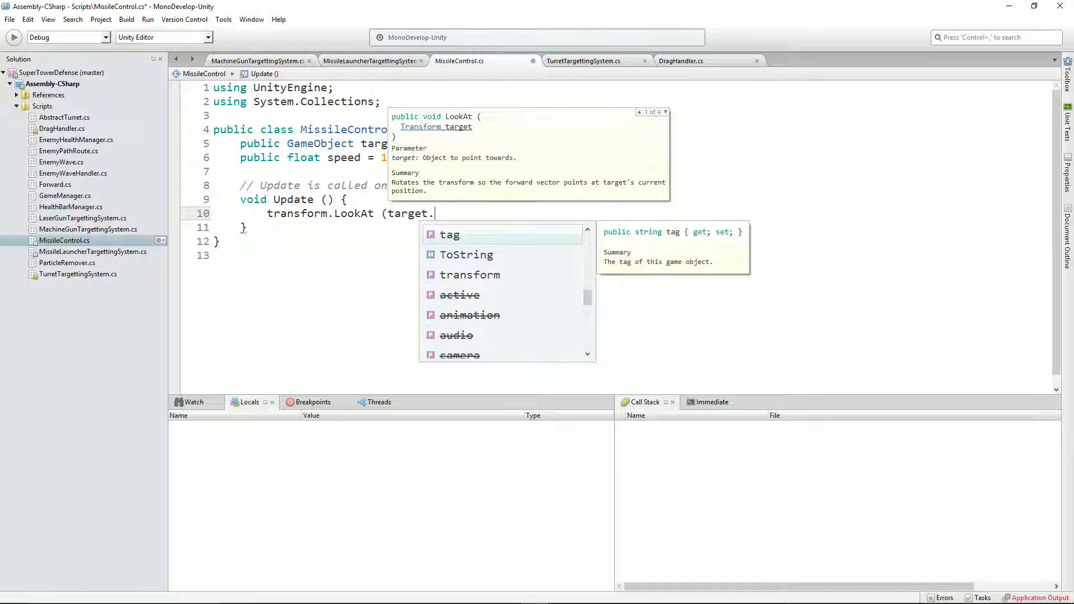
text(transform.po)
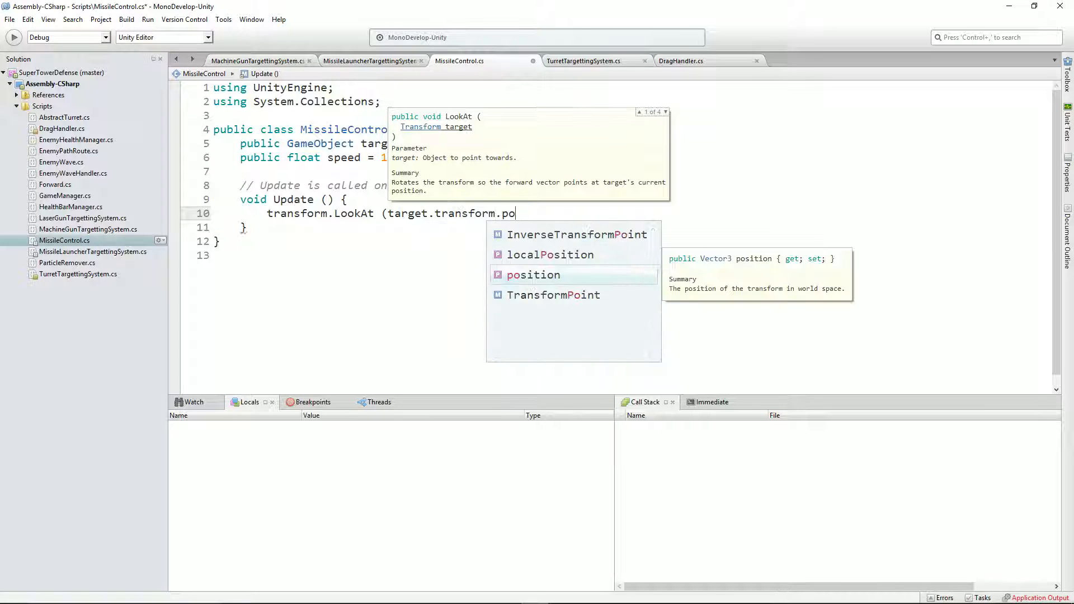
key(Return)
text();)
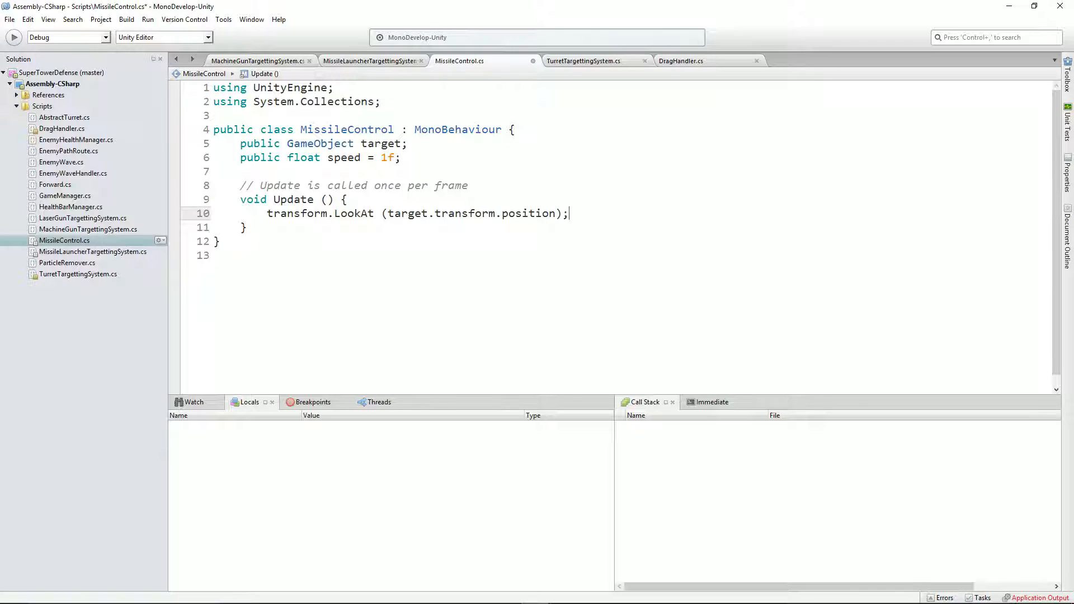
key(Return)
text(tran)
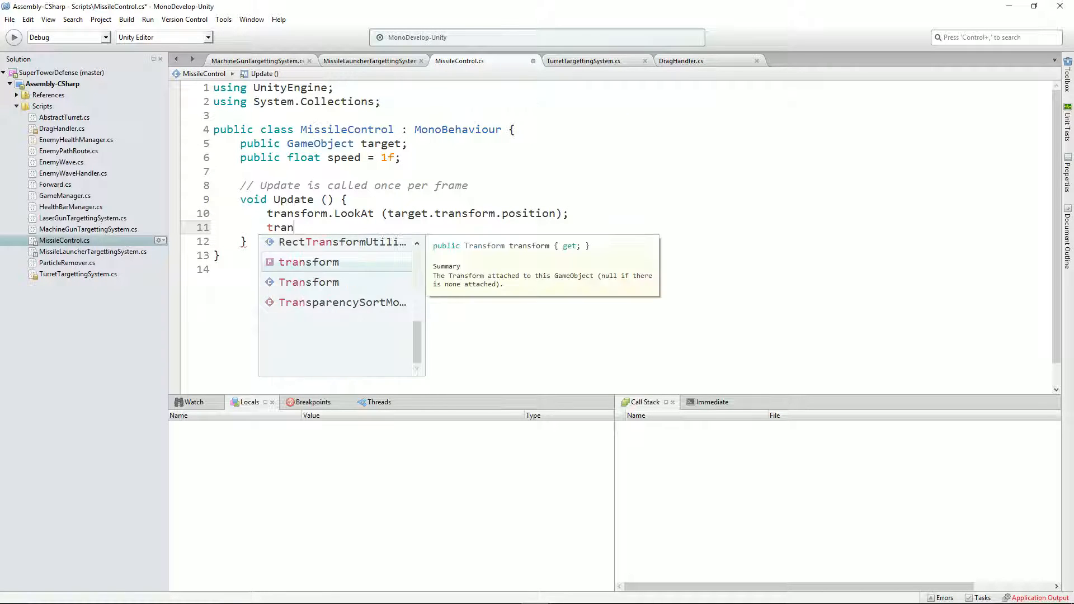
text(sform)
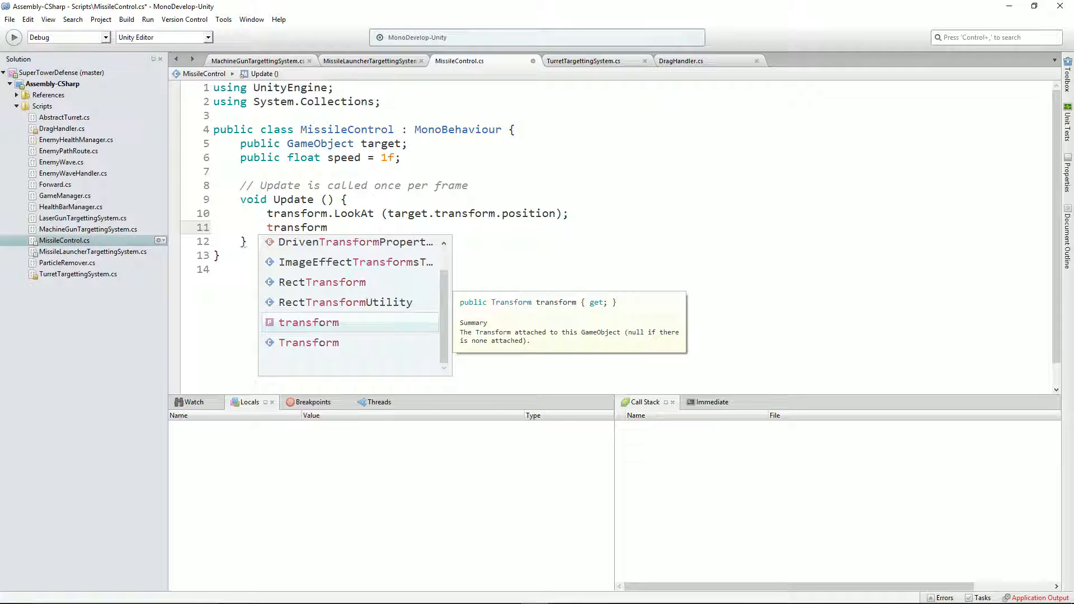
text(.m)
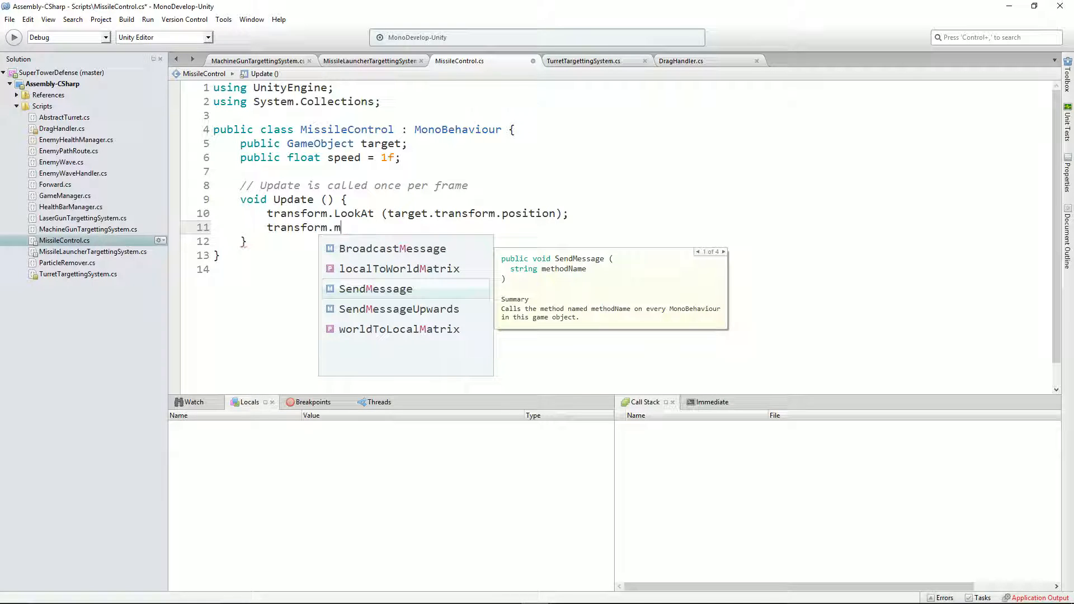
key(shift+Home)
key(Delete)
key(Delete)
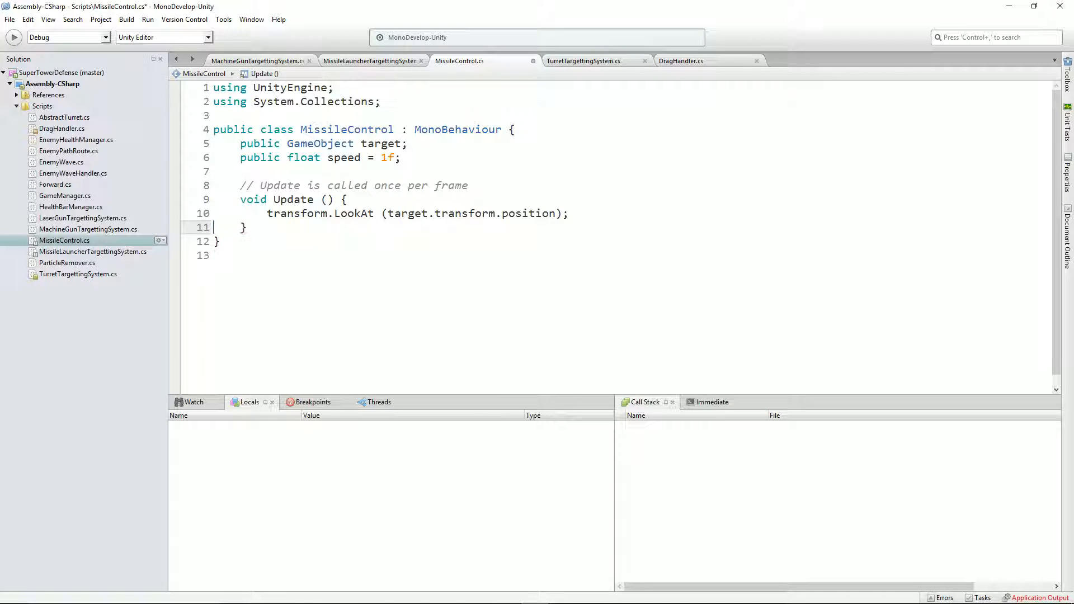
Step: Save MissileControl.cs, switch to Unity and play-test the missiles' aiming from a missile launcher turret
key(ctrl+s)
key(alt+Tab)
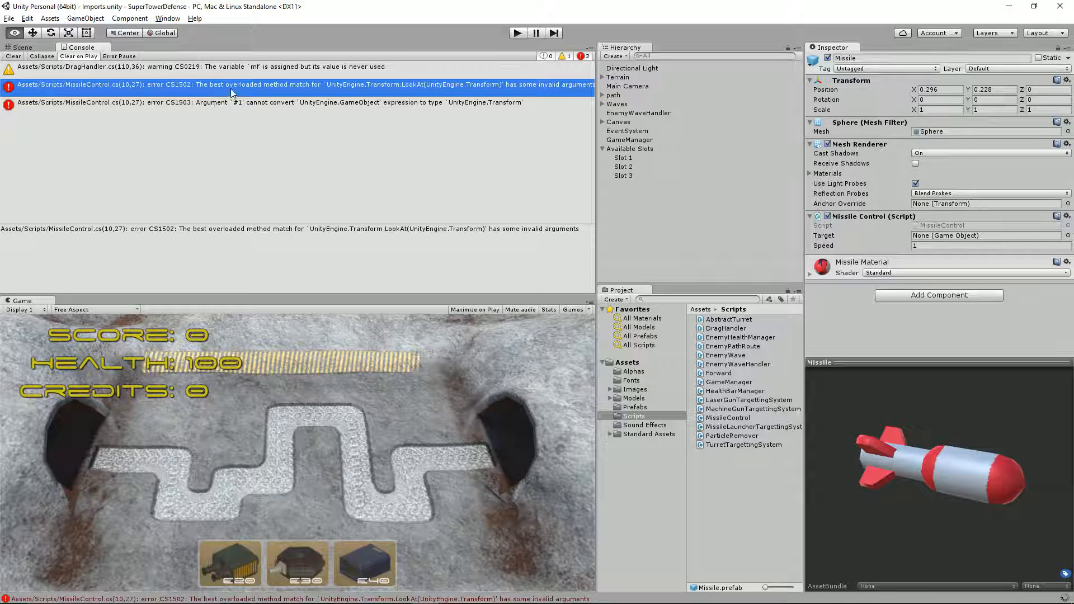
click(517, 34)
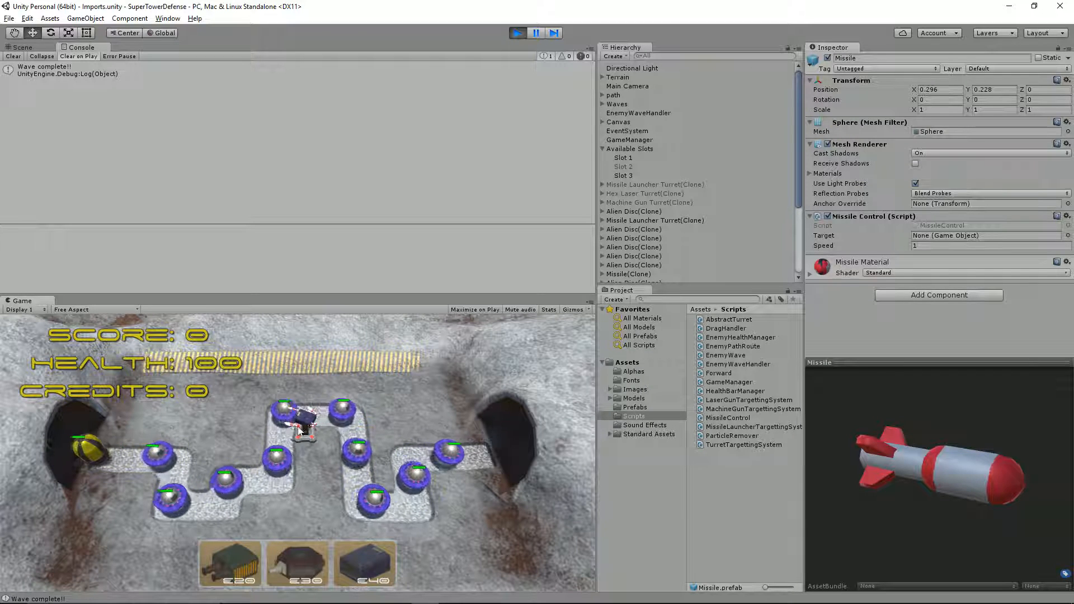
key(ctrl+p)
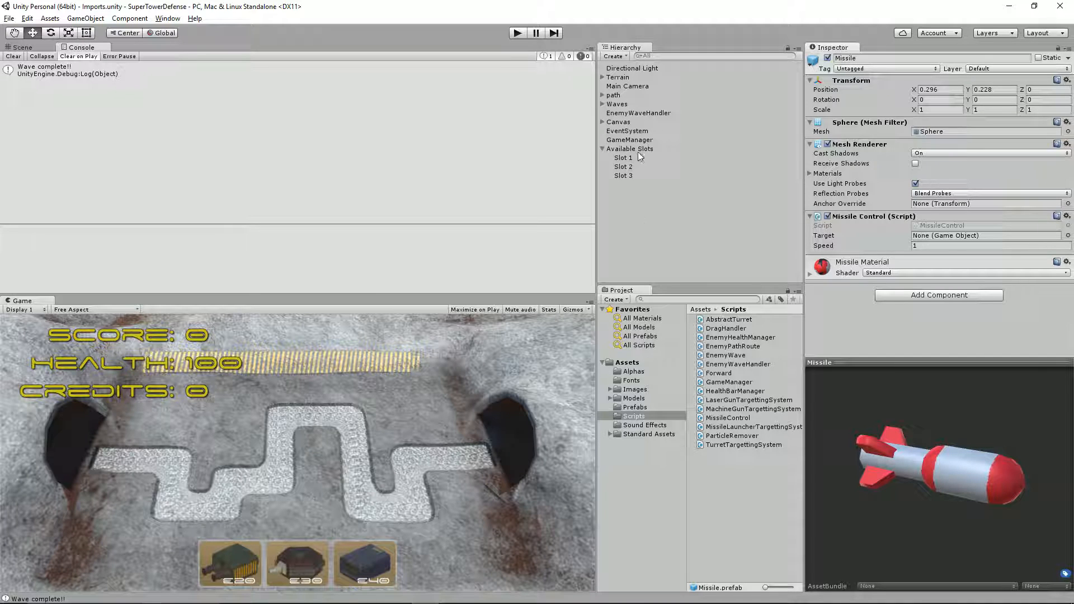
Step: Set the Y rotation of the Missile prefab in the Prefabs folder to 180
click(636, 407)
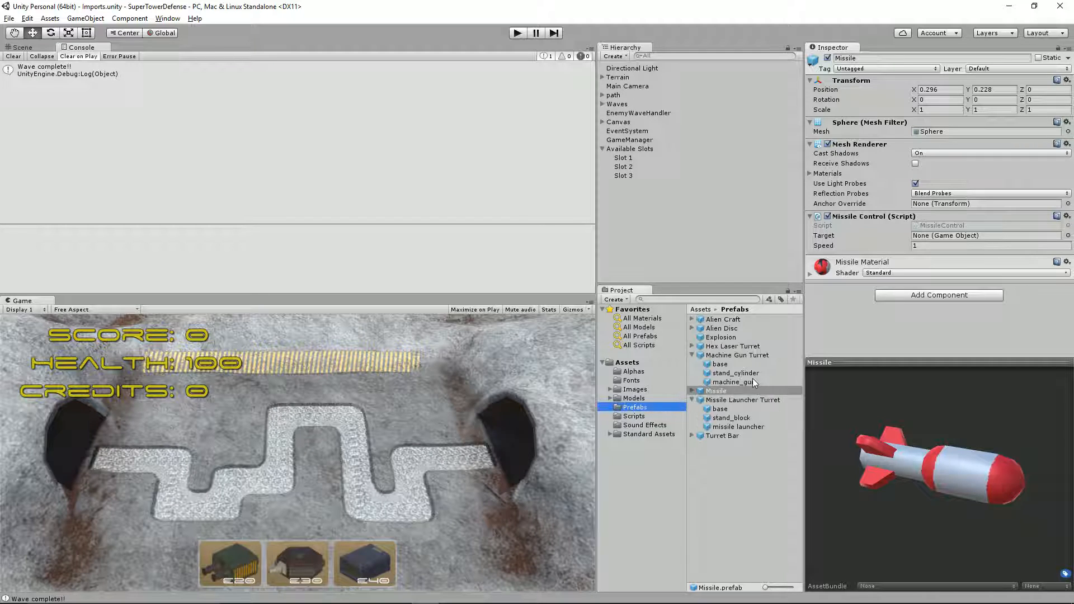
click(721, 391)
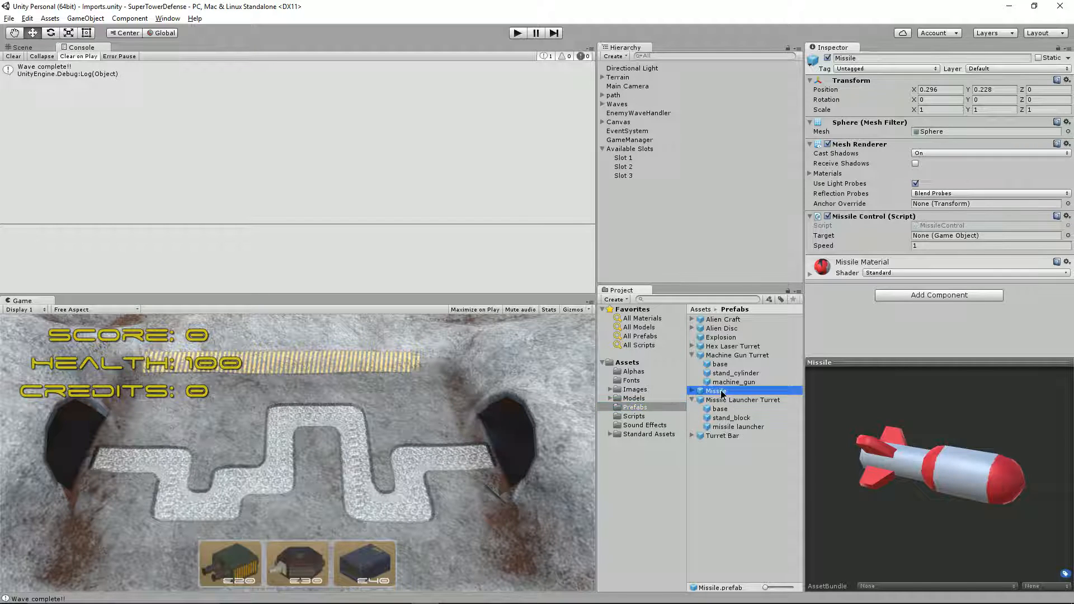
click(986, 99)
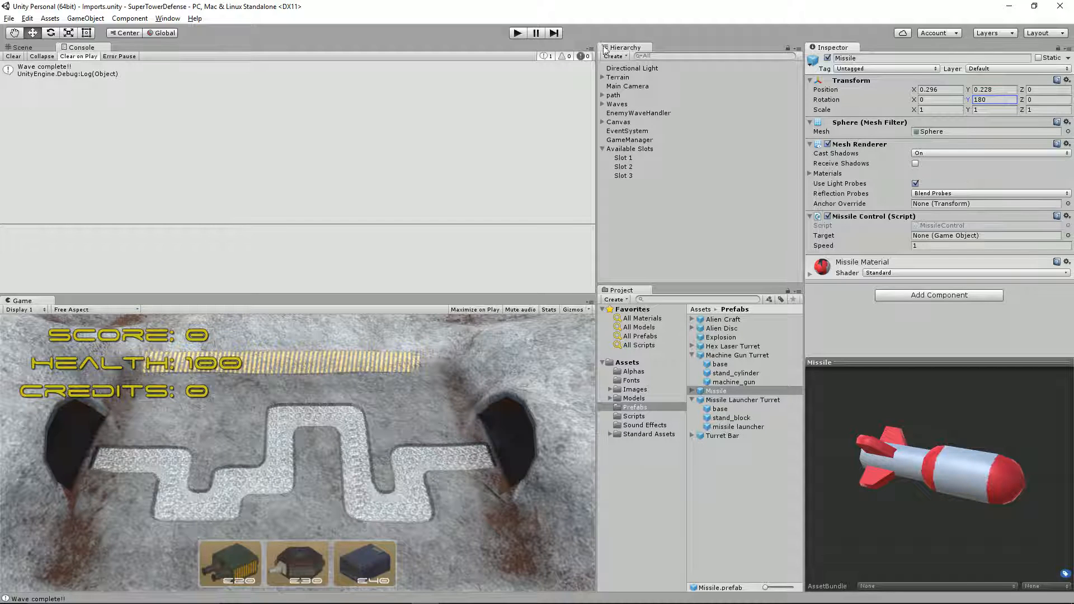
Step: Play-test the rotated missile by placing a missile launcher turret inside the central bend of the path, and stop the game
click(515, 33)
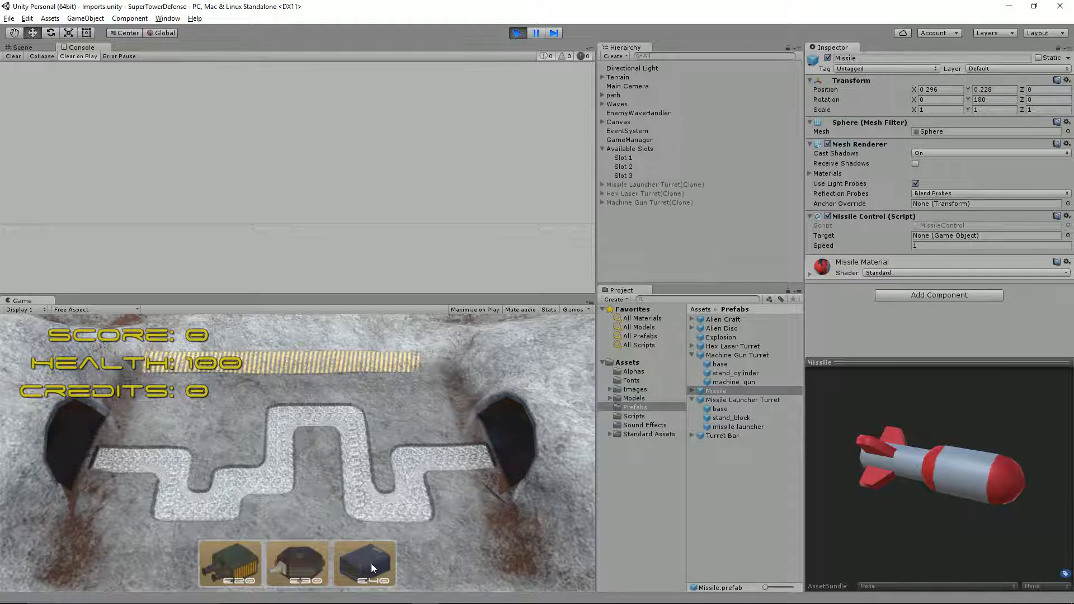
drag(371, 565, 307, 438)
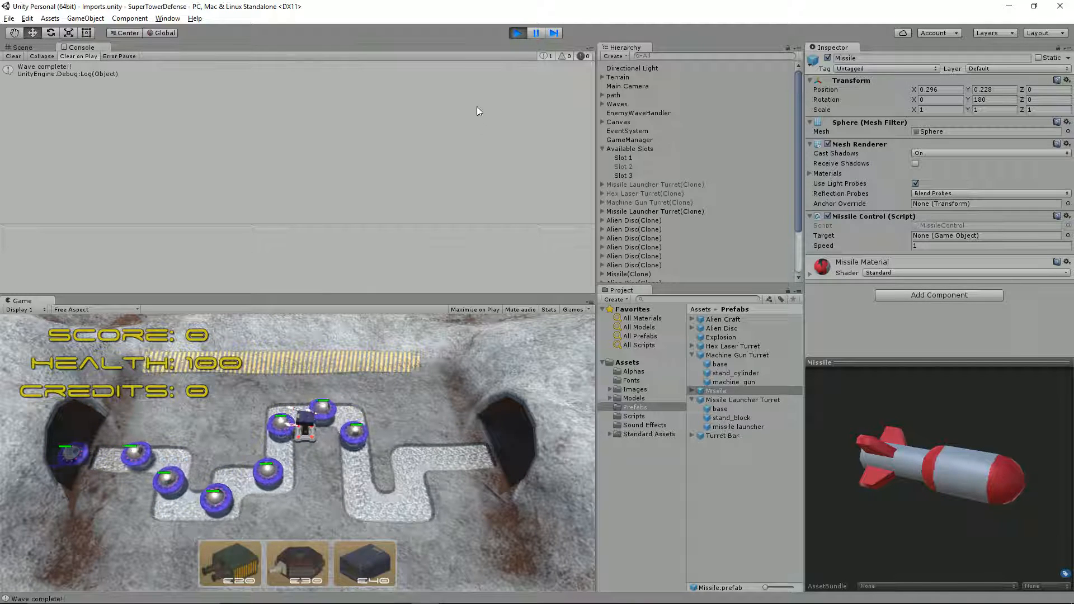
click(517, 33)
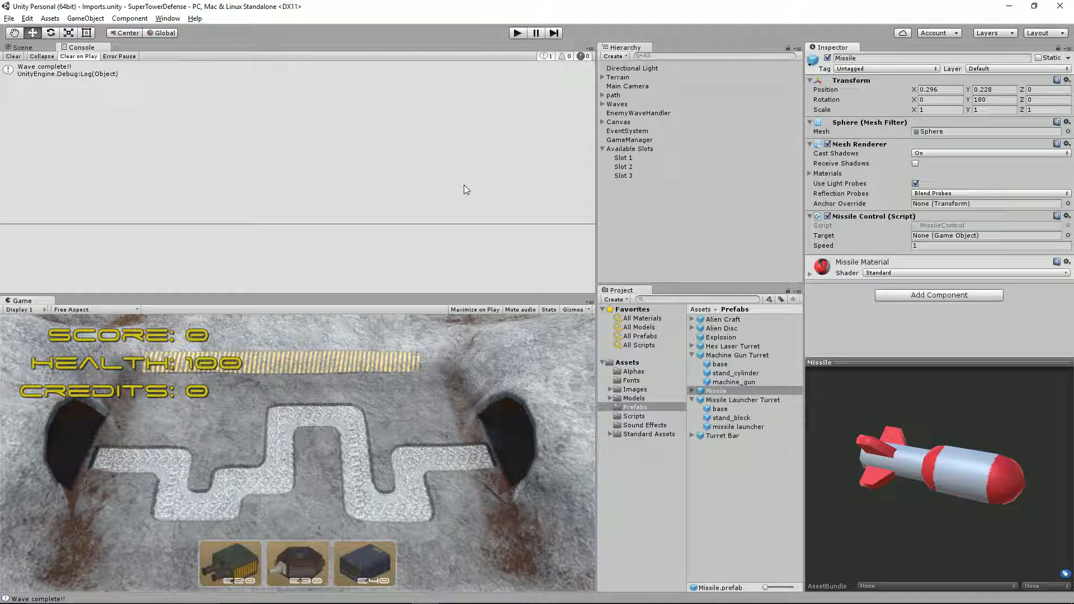
Step: Return to MissileControl.cs in MonoDevelop and begin line 11 in Update with transform.position = Vector3.MoveTowards(
key(alt+Tab)
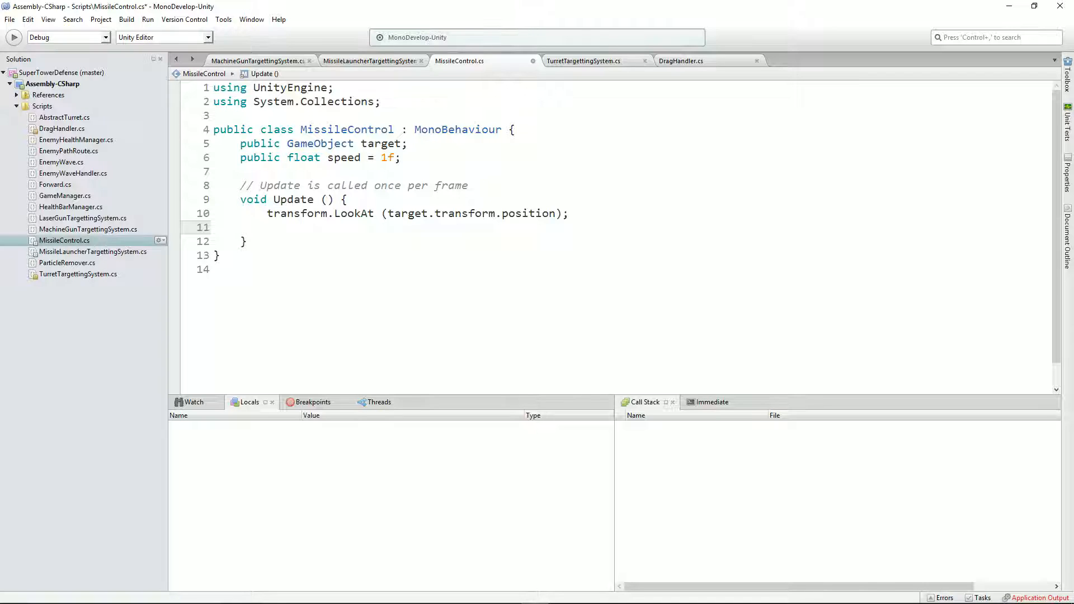
text(tra)
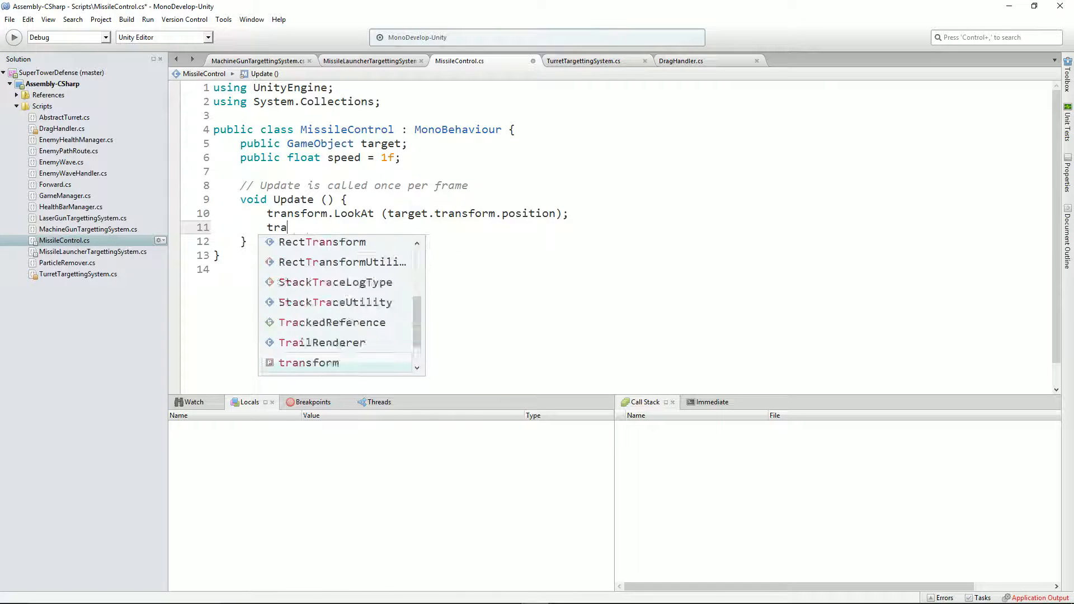
text(nsform.po)
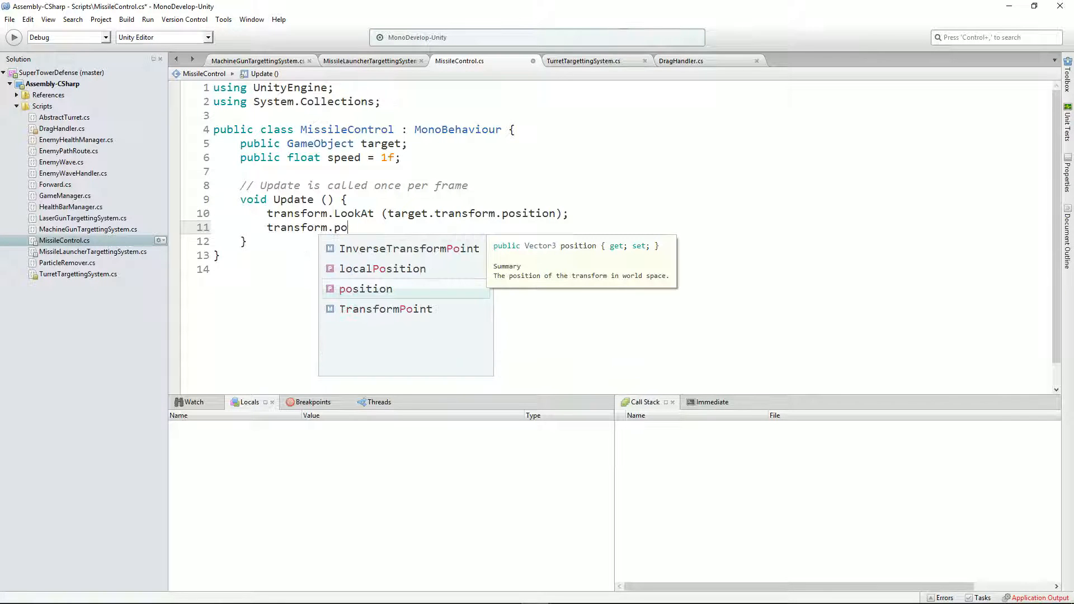
text(sition = Vector3.m)
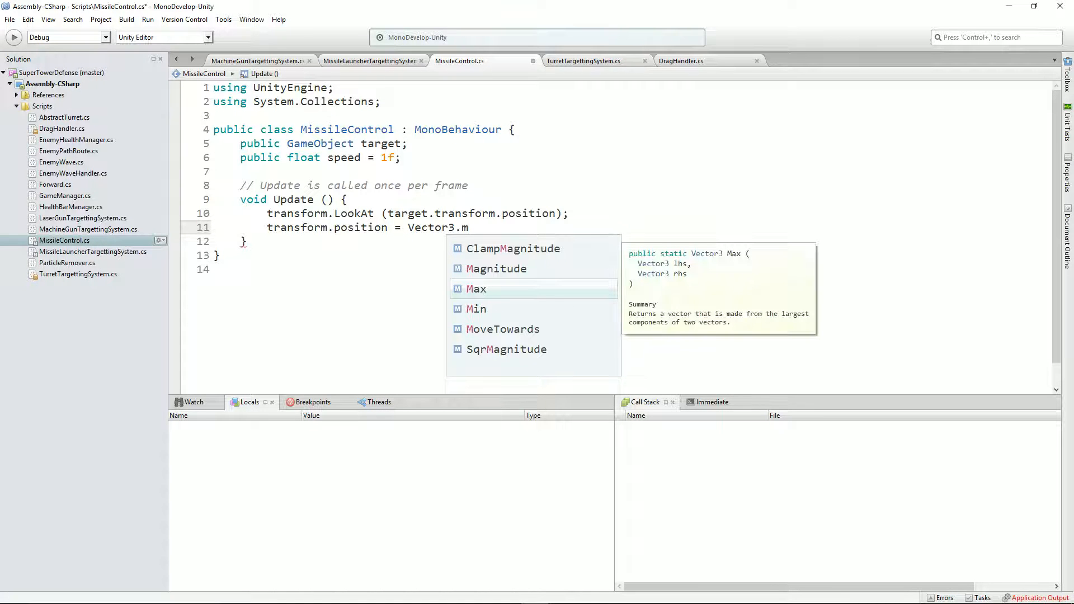
key(Down)
key(Down)
key(Return)
text(()
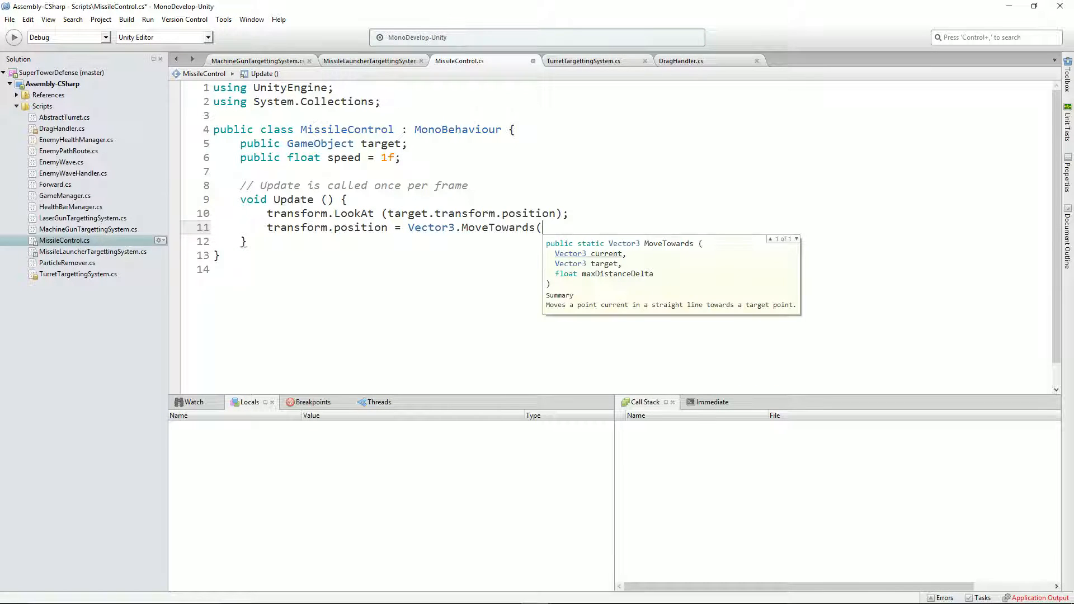
Step: Enter the missile's own position, target.transform.position and Time.deltaTime * speed as the MoveTowards arguments and close the statement
text(tr)
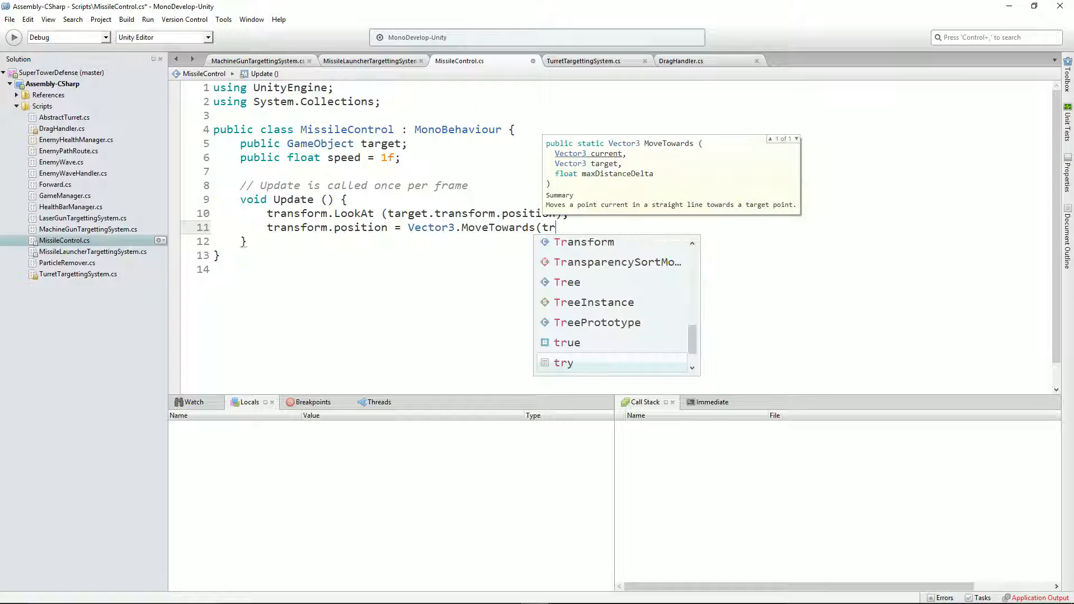
text(anform.po)
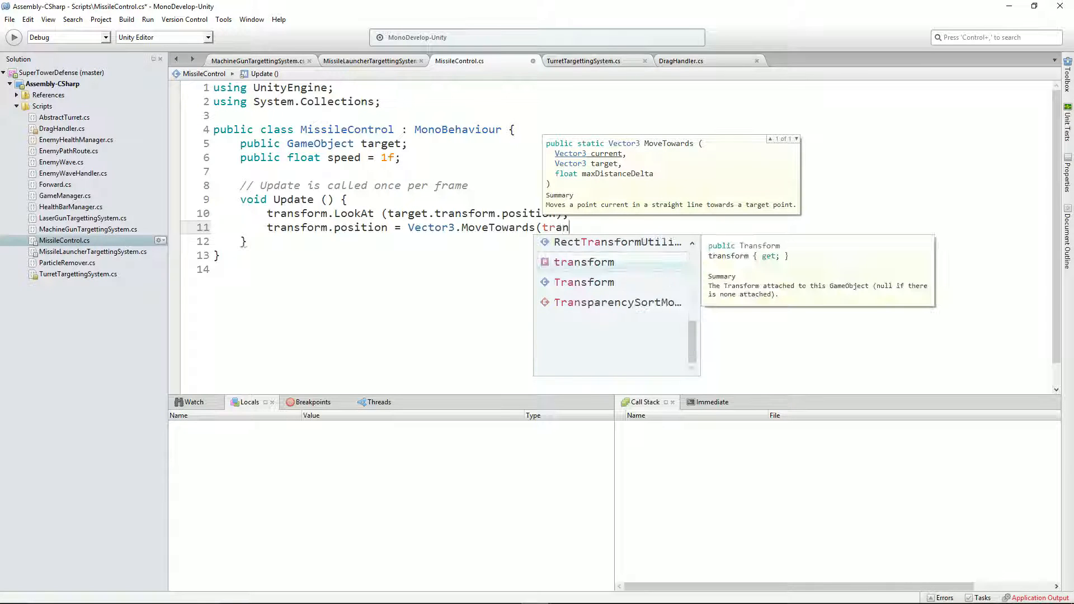
text(s)
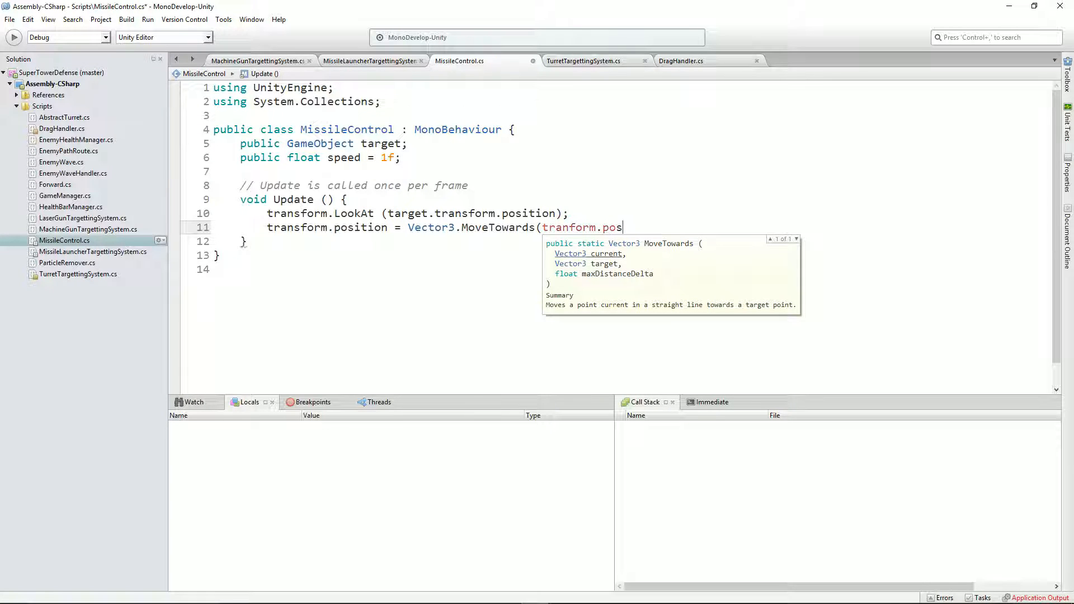
text(ition,)
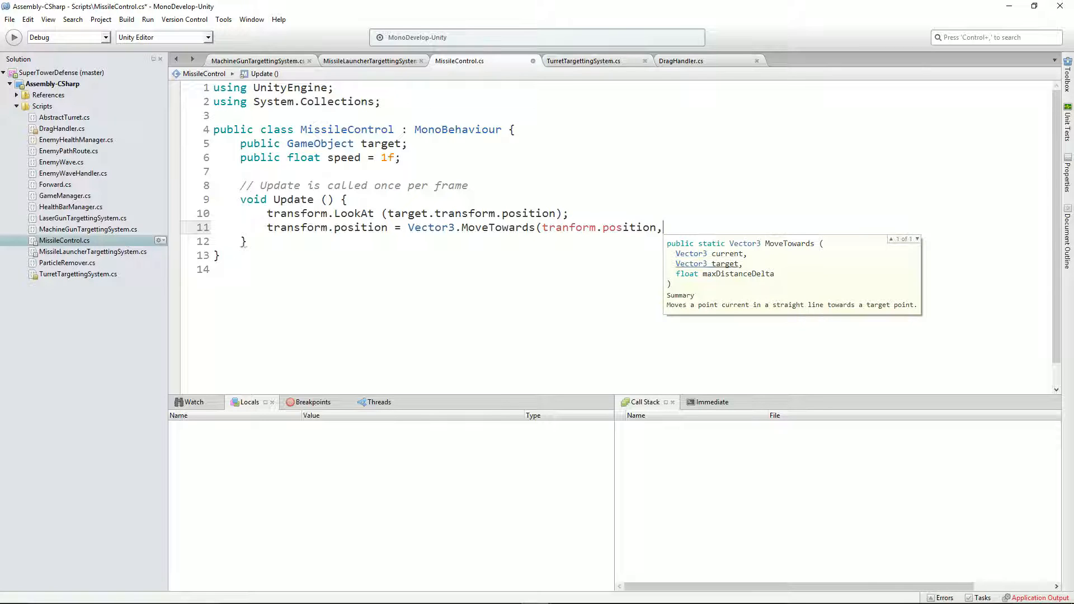
text( target.)
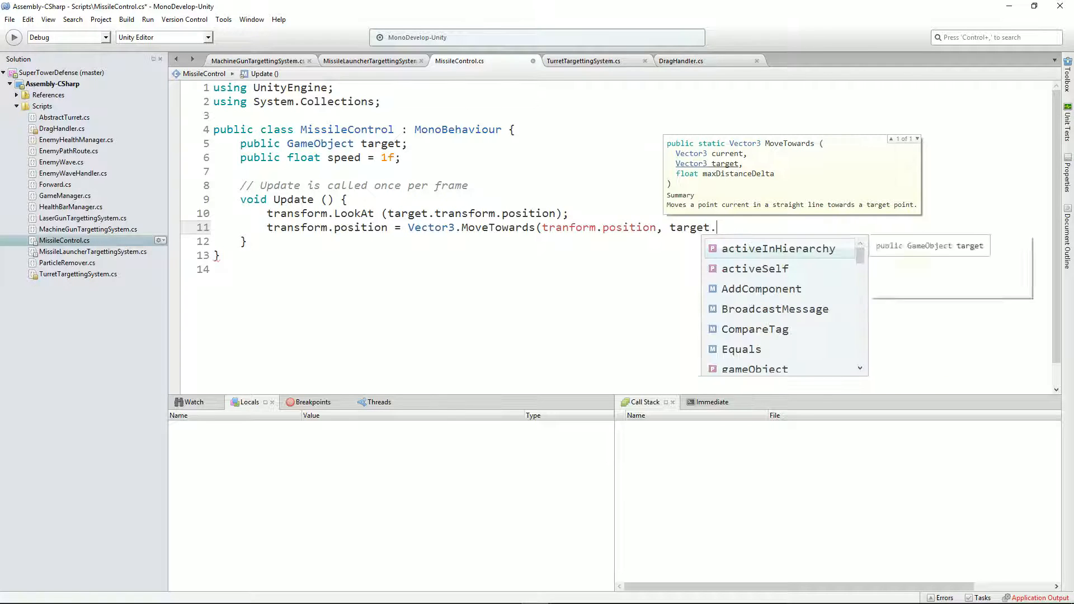
text(transform.position)
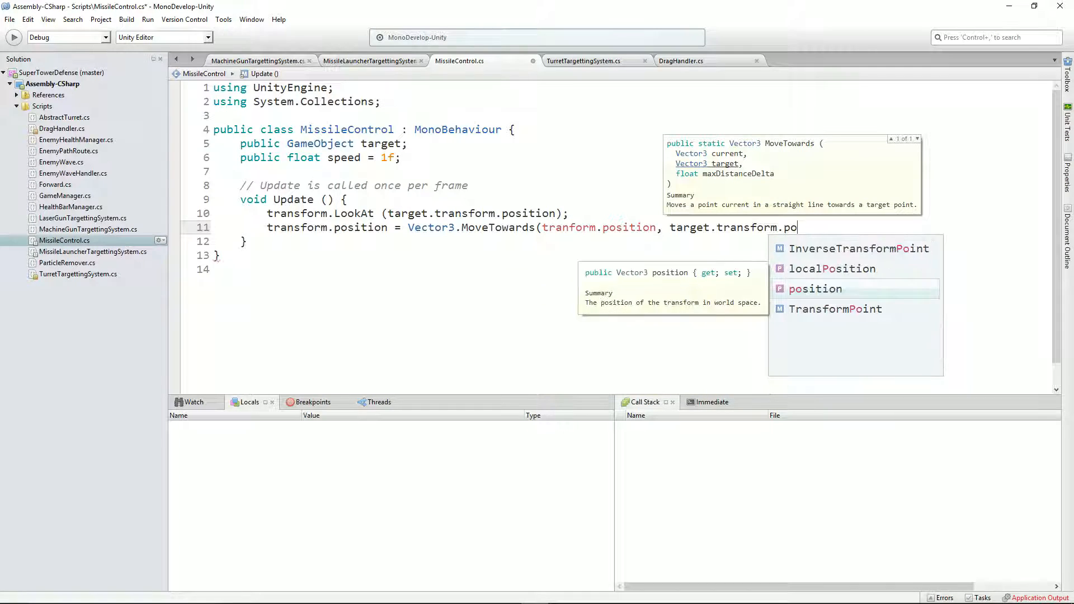
text(, )
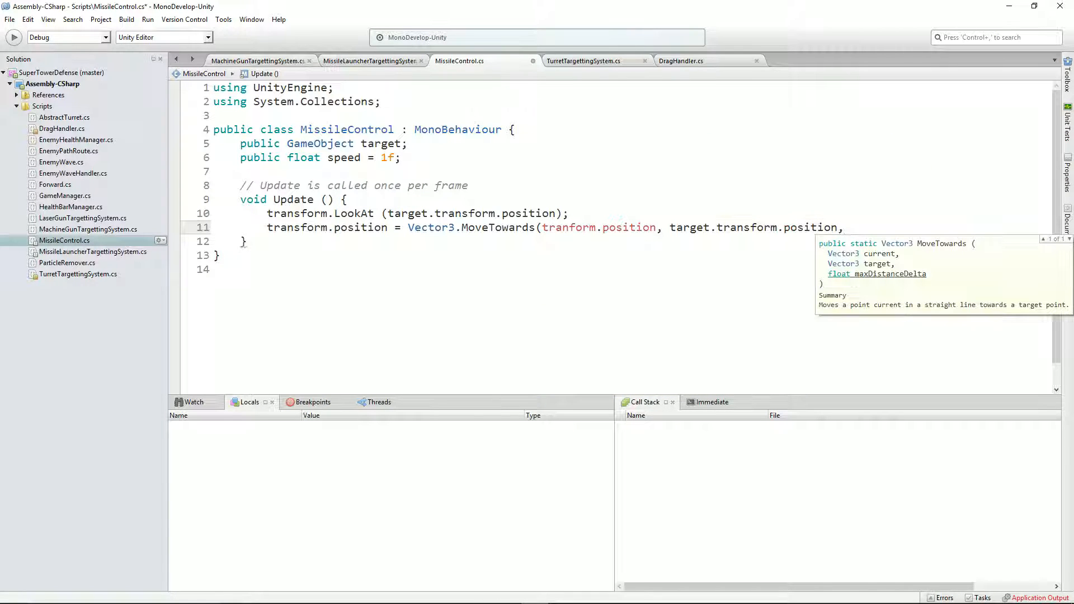
text(Time.de)
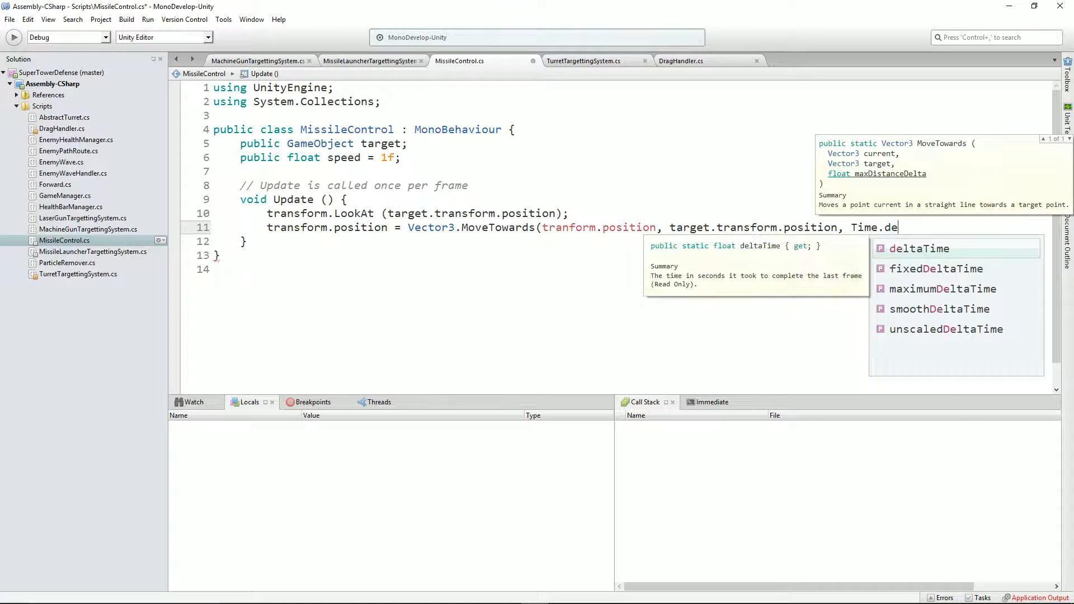
text(ltaTime * speed))
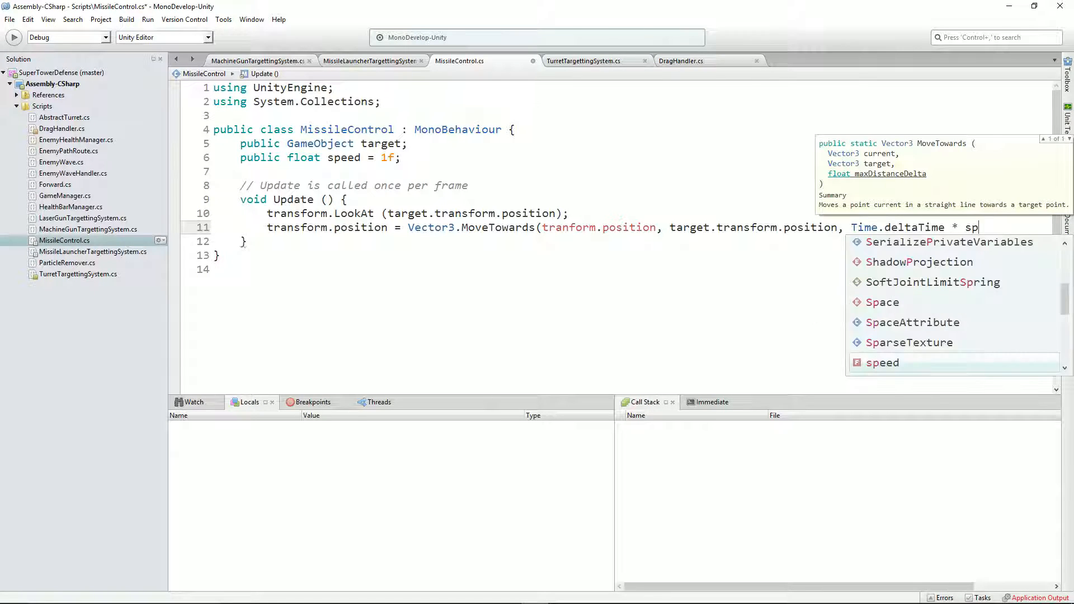
text(;)
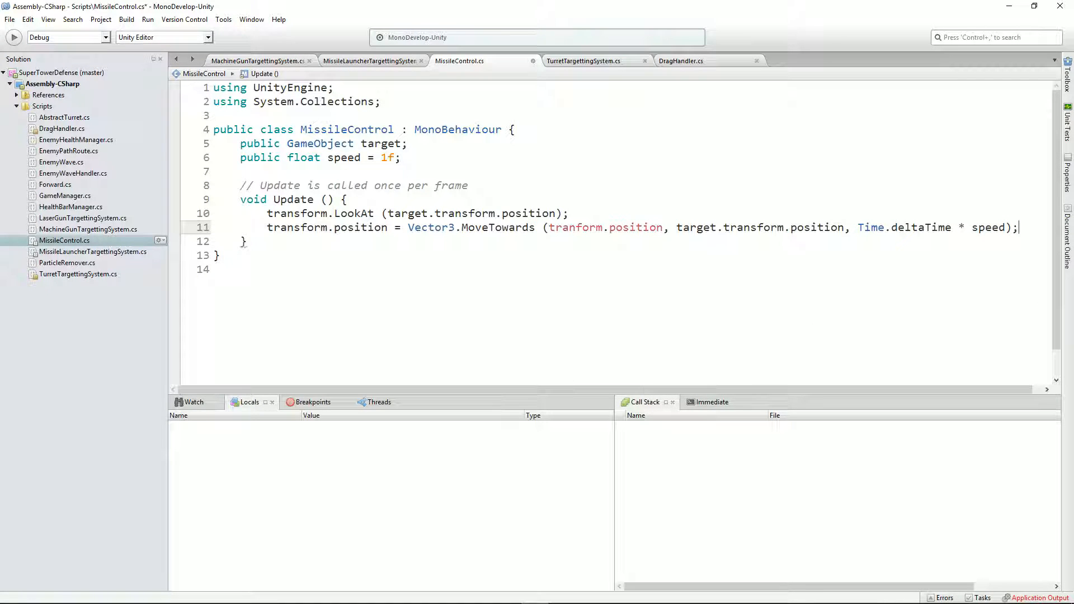
Step: Correct the misspelled tranform to transform in the MoveTowards call and save the script
click(576, 227)
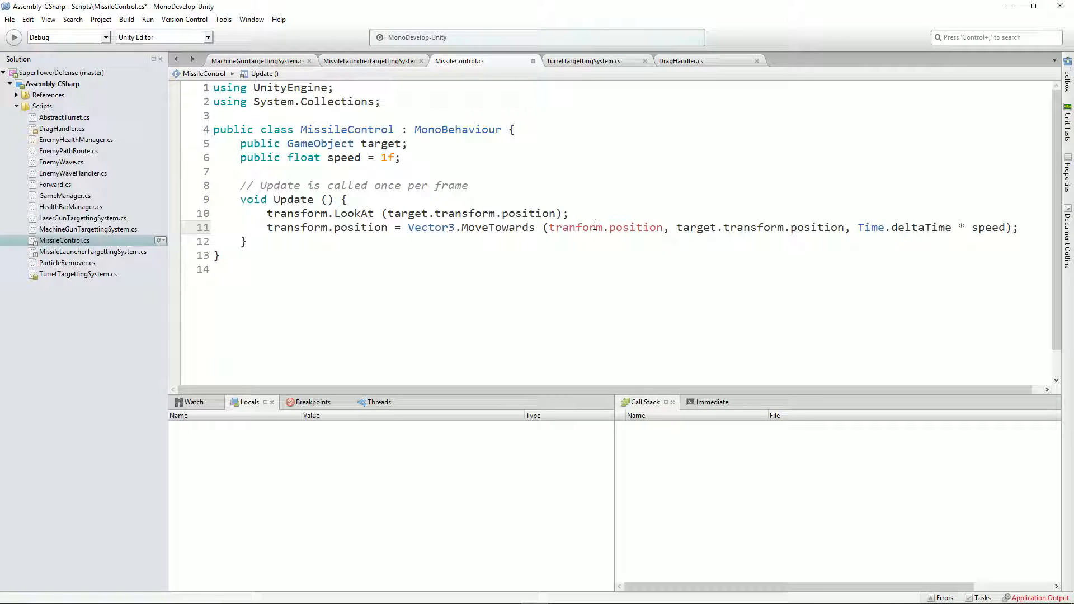
text(s)
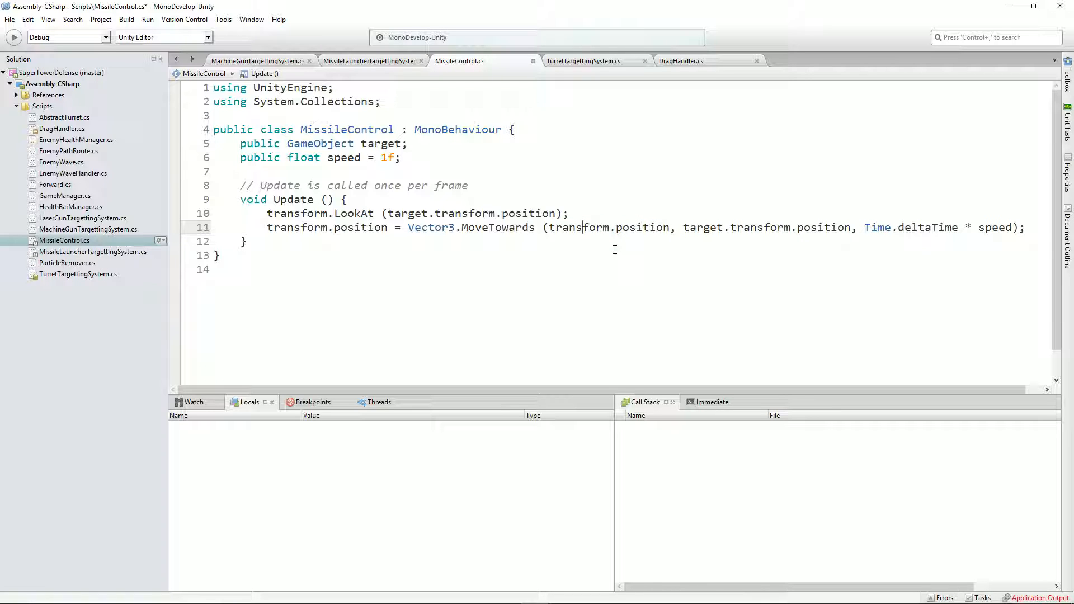
key(ctrl+s)
Step: Switch to Unity and play-test the missiles' movement towards enemies with a missile launcher turret placed in the central path bend
key(alt+Tab)
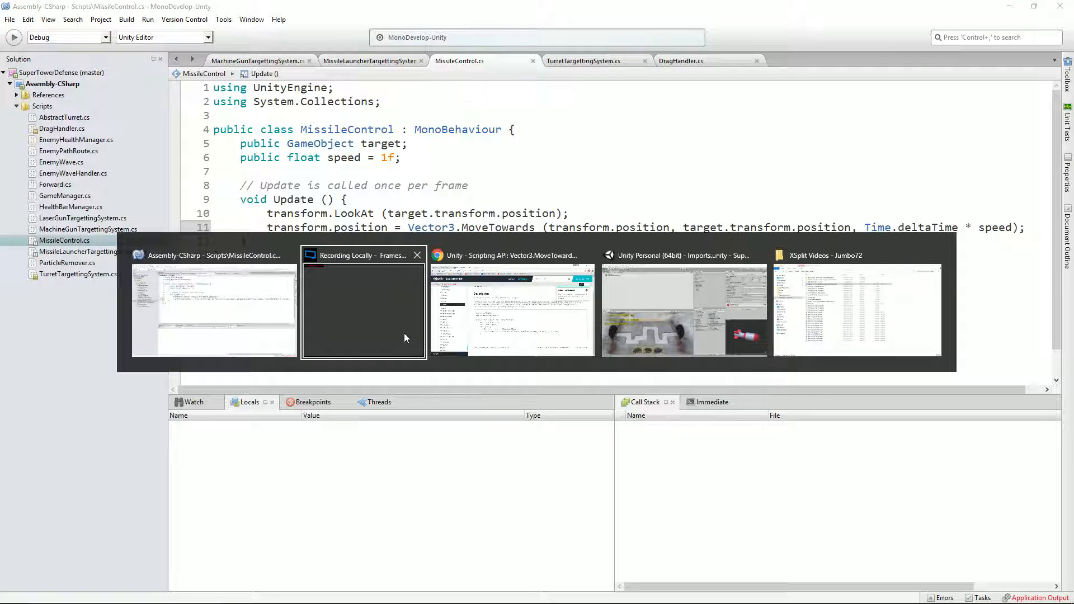
key(alt+Tab)
key(alt+Tab)
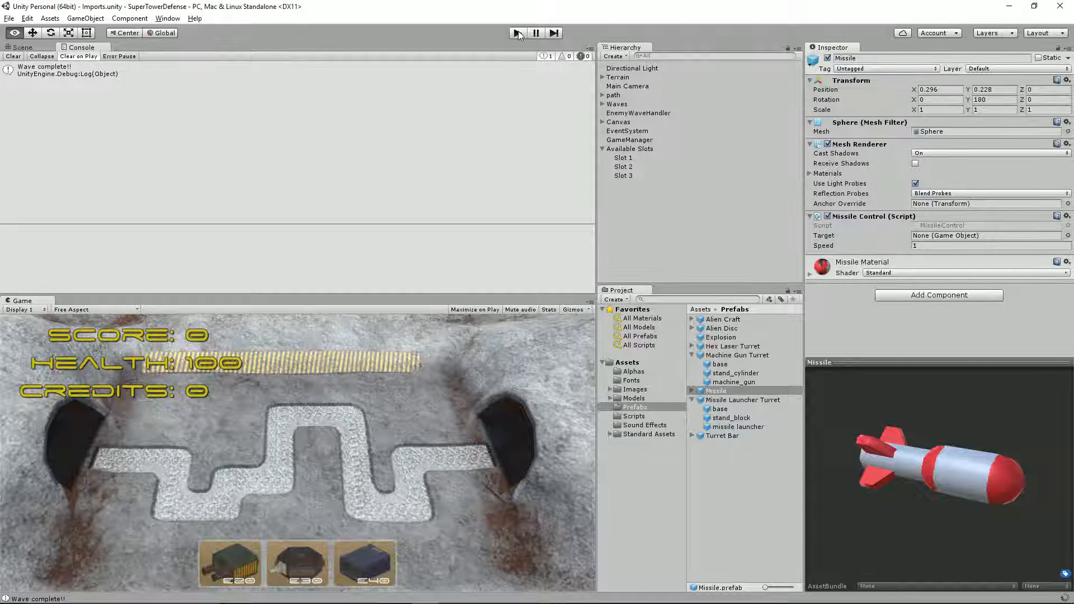
click(517, 34)
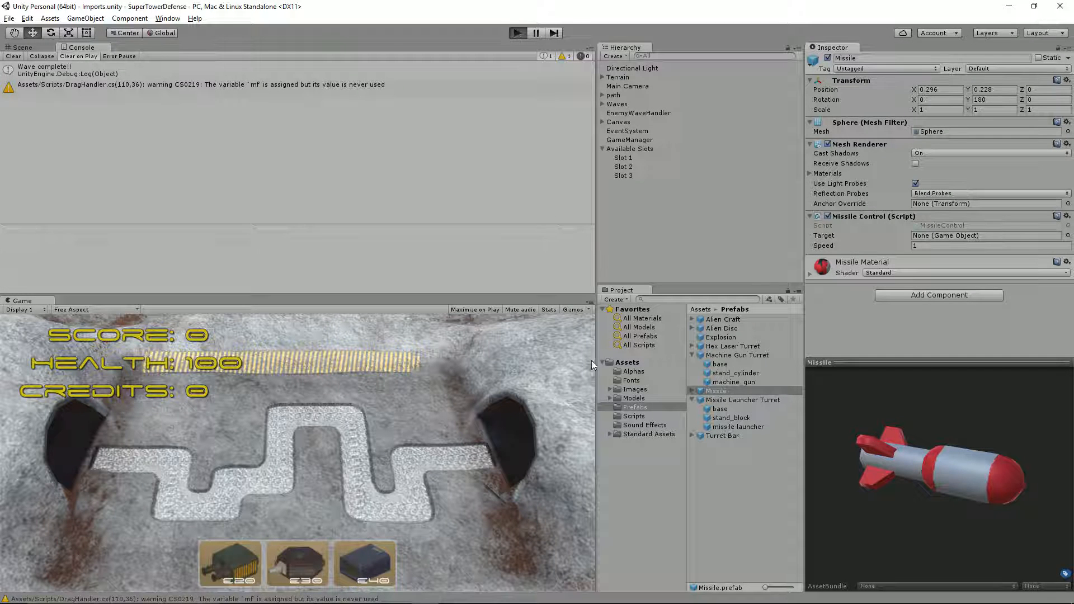
drag(371, 560, 306, 434)
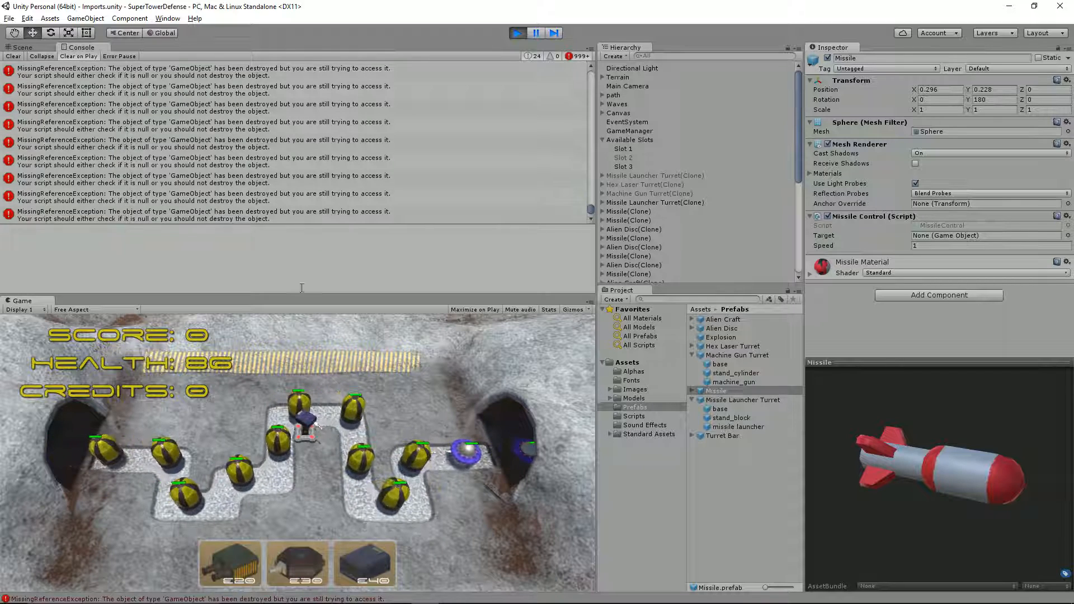
click(515, 34)
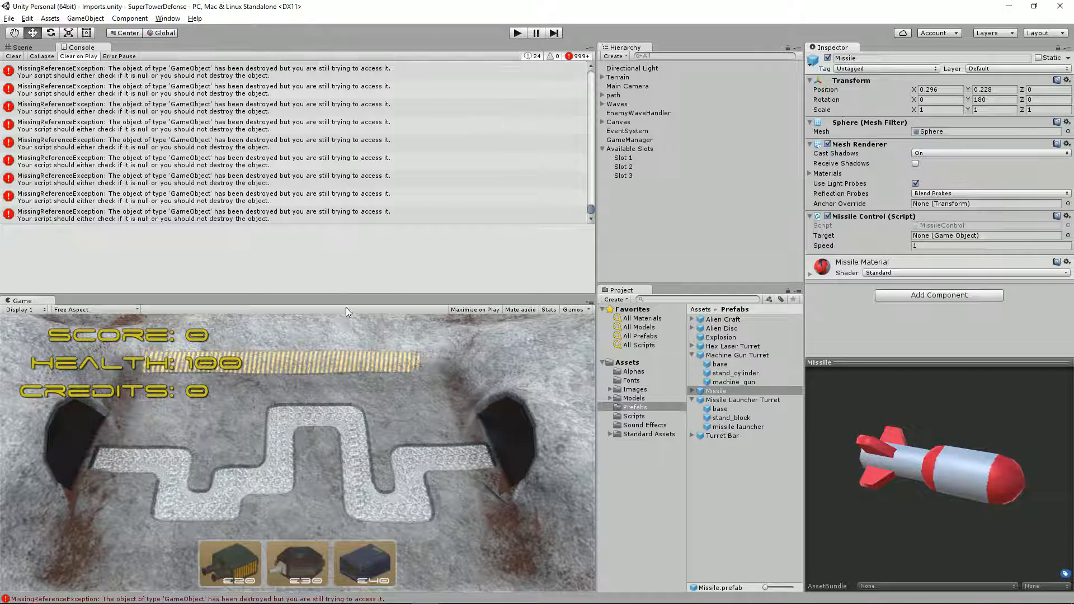
Step: Switch to MissileControl.cs in MonoDevelop, set the default missile speed to 2f, and return to Unity
double_click(503, 76)
click(390, 159)
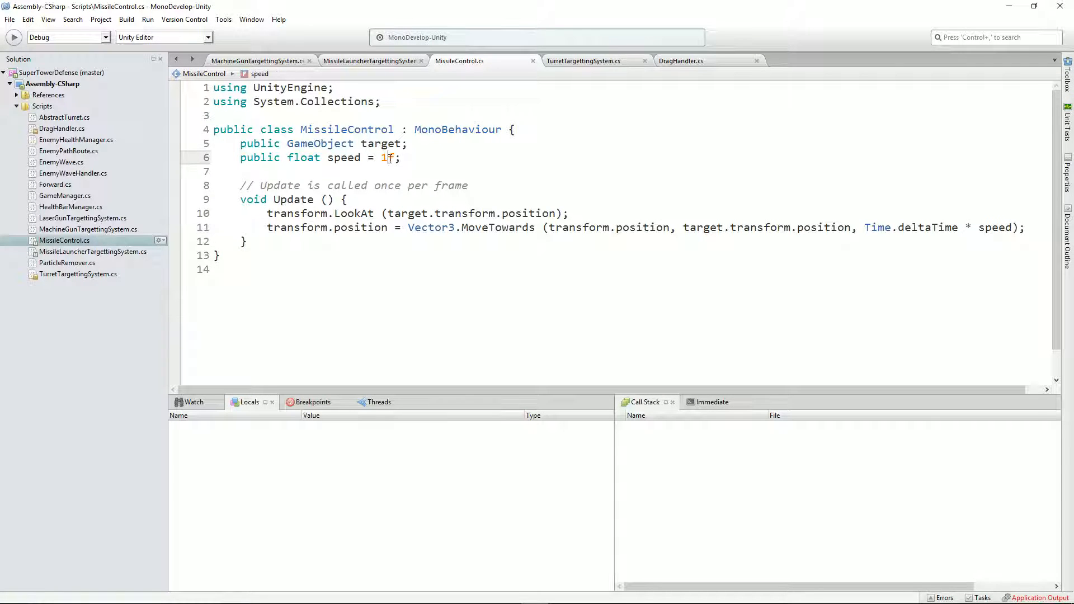
key(BackSpace)
text(2)
key(alt+Tab)
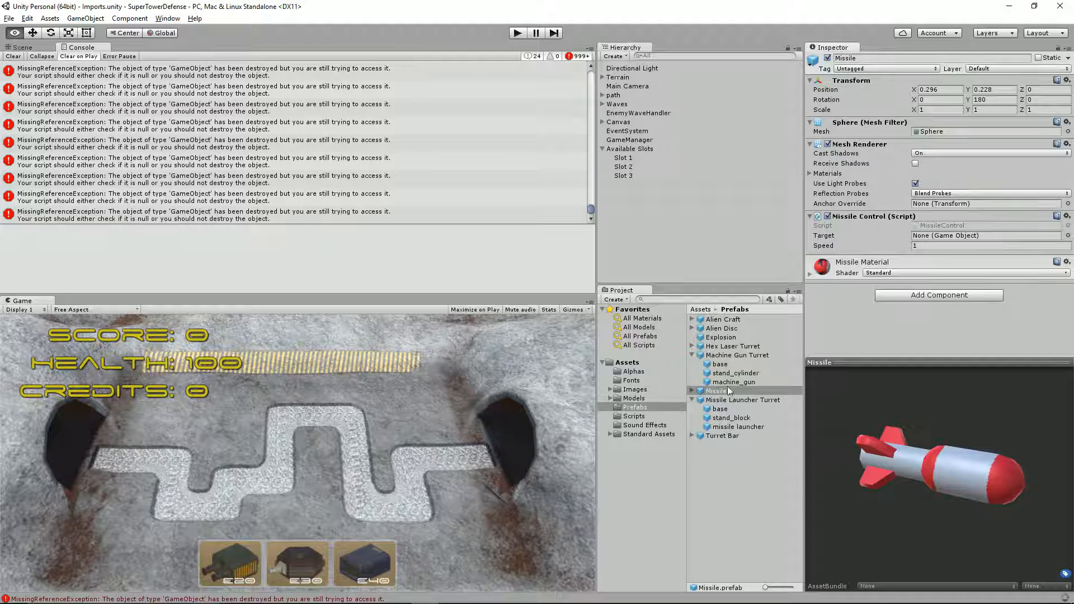
Step: Reset the Missile prefab's Missile Control component to its script defaults and set the prefab's Y rotation to 0
click(1066, 216)
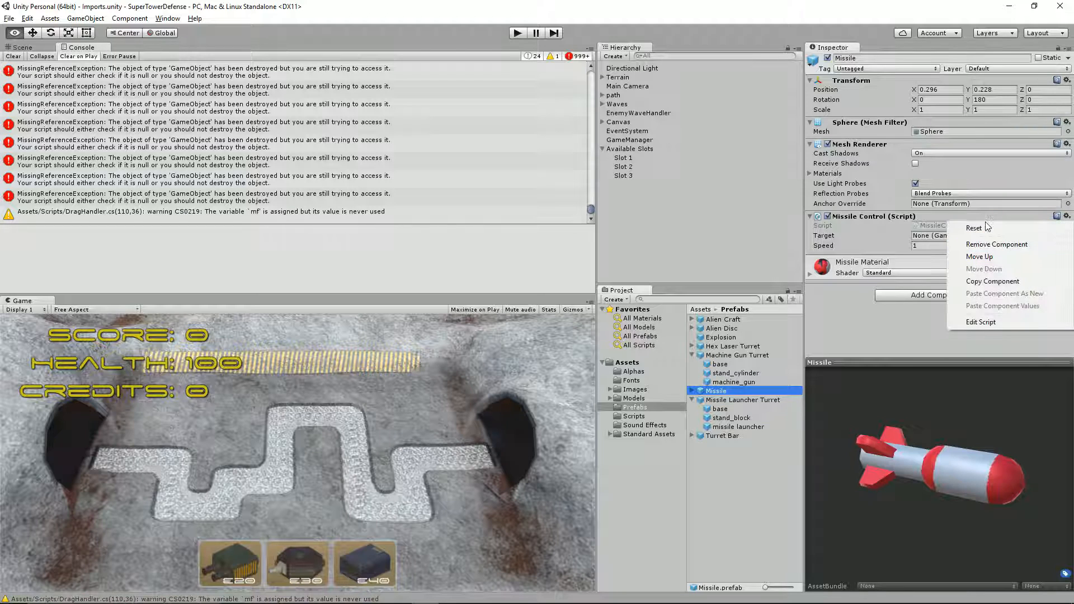
click(984, 227)
click(993, 100)
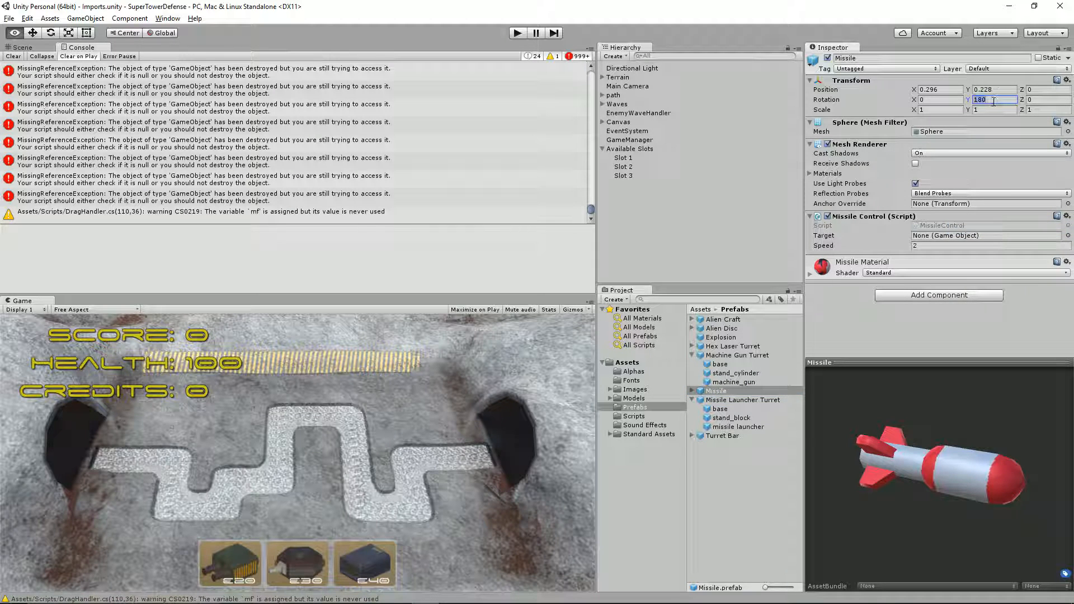
text(0)
key(ctrl+shift+s)
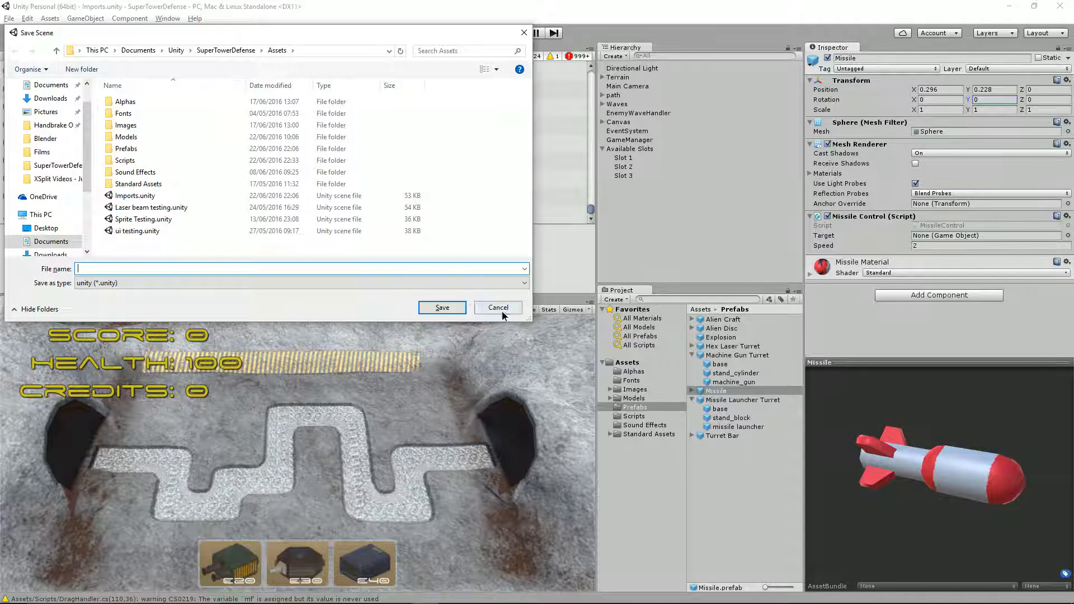
click(499, 308)
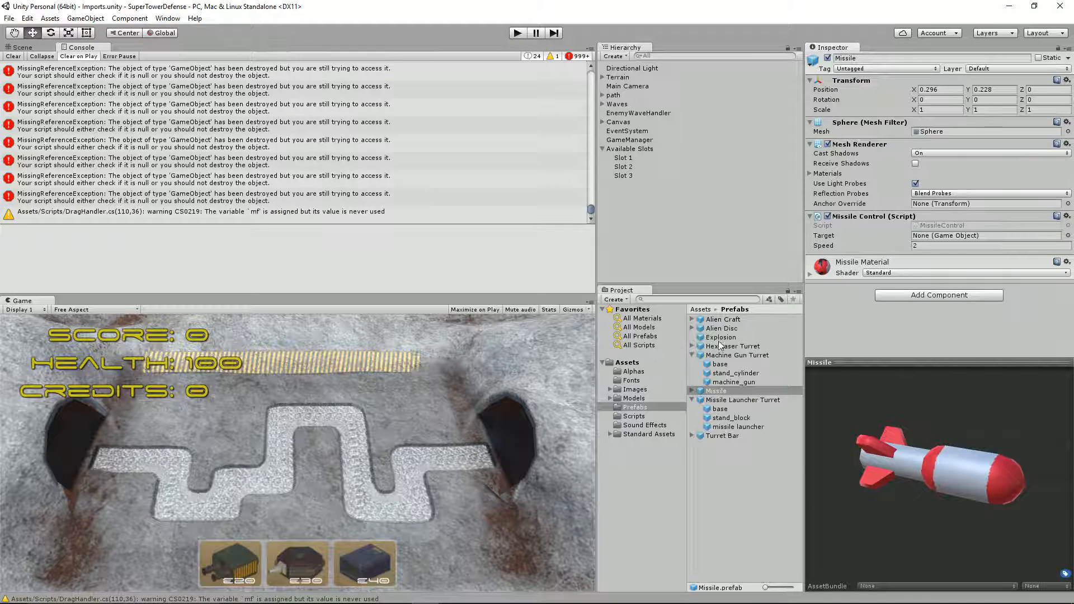
Step: Switch to MonoDevelop, declare public ParticleSystem explosionEffect; below the speed field in MissileControl.cs, and save the script
key(alt+Tab)
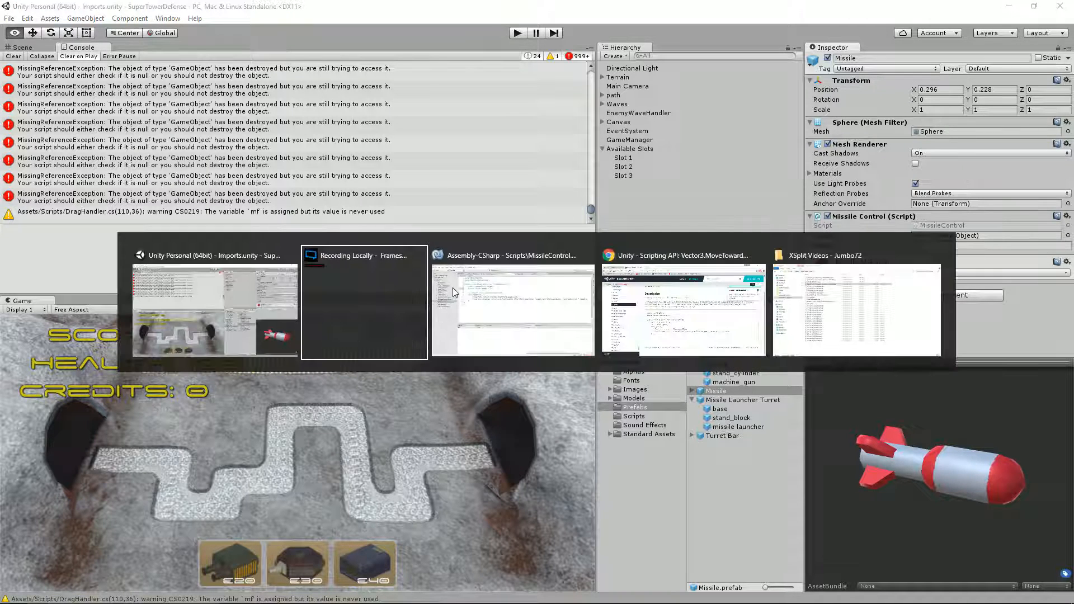
click(452, 288)
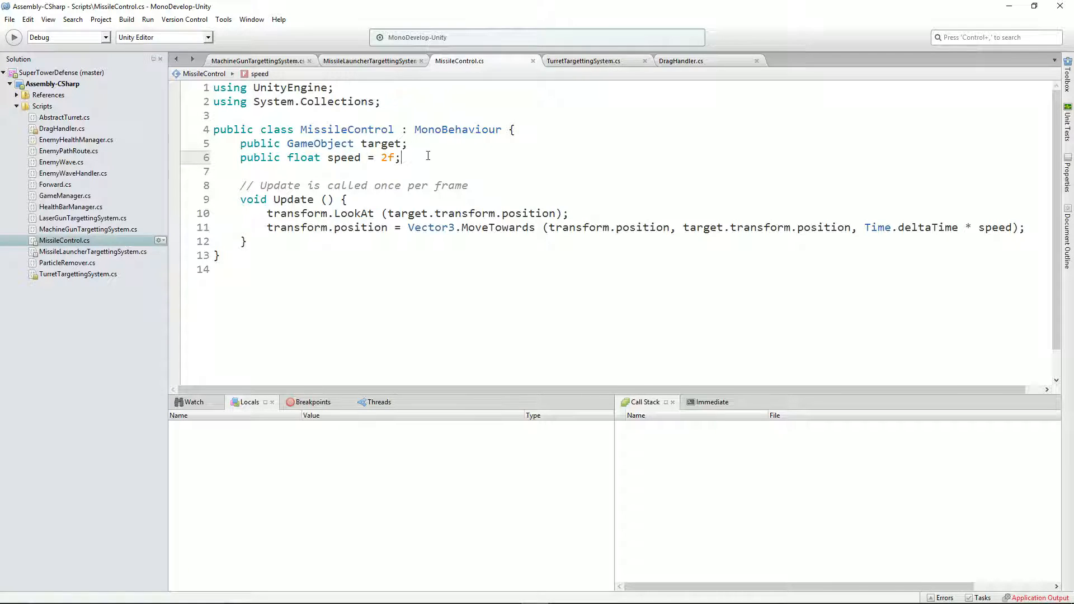
key(Return)
text(public Par)
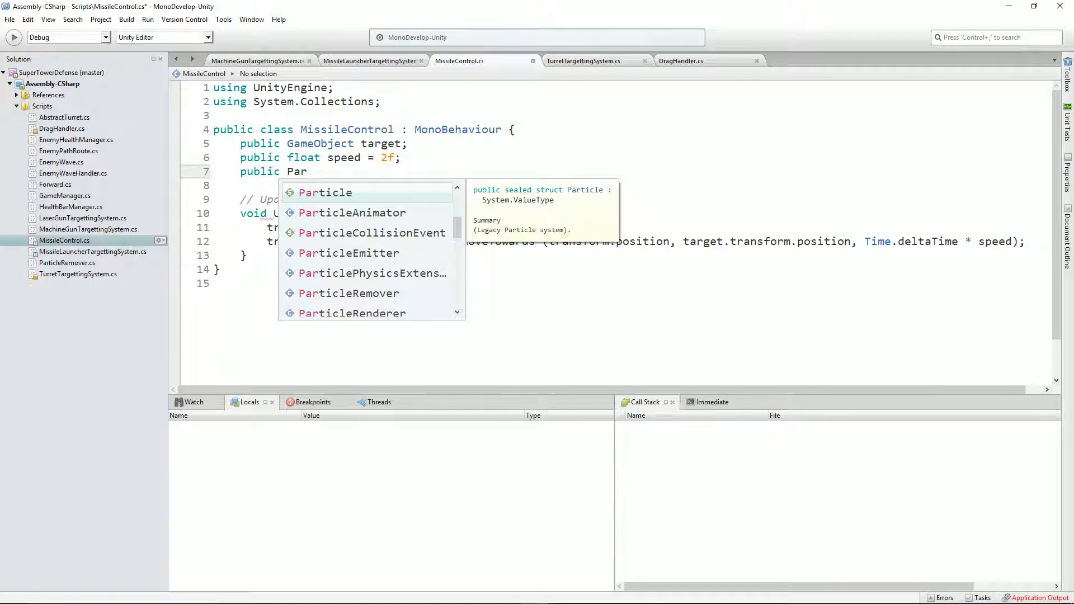
key(Return)
text(S)
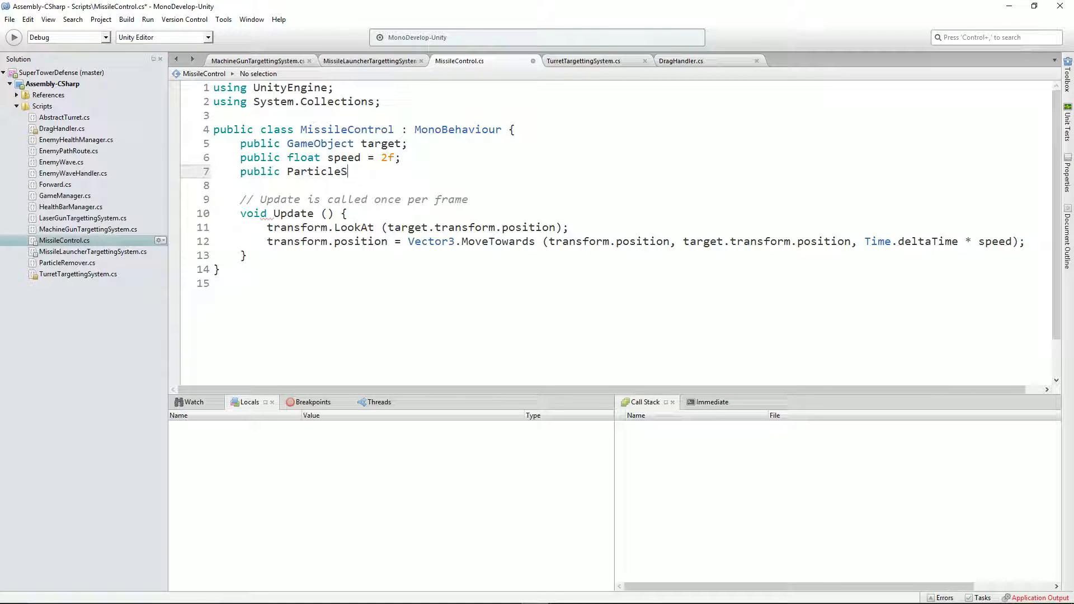
text(ystem explosionEffect)
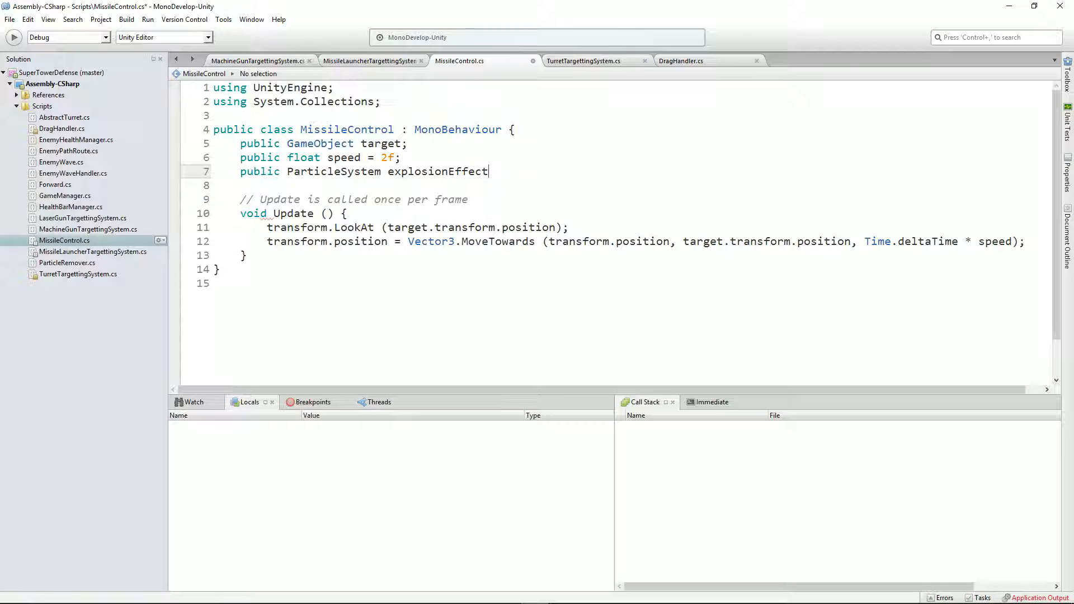
text(;)
key(ctrl+s)
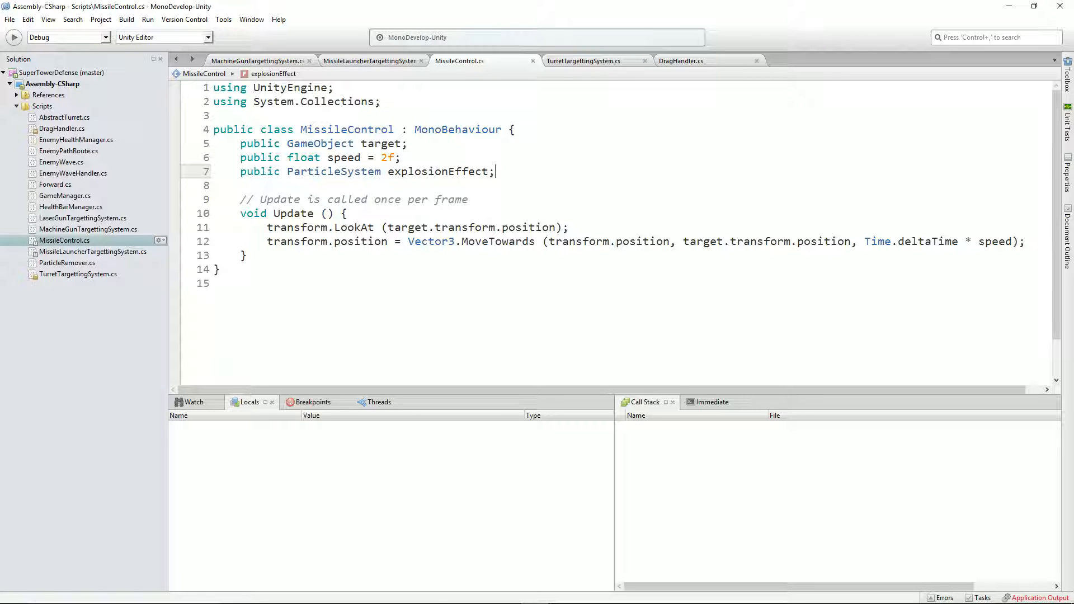
Step: Switch to Unity and assign the Explosion prefab as the Missile prefab's Explosion Effect
key(alt+Tab)
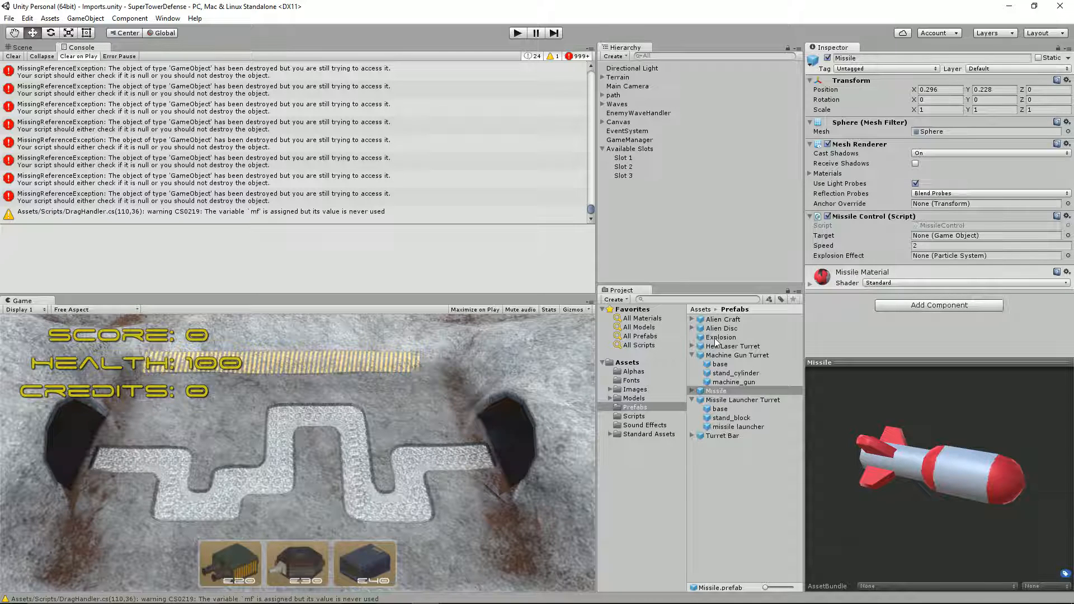
drag(715, 339, 930, 254)
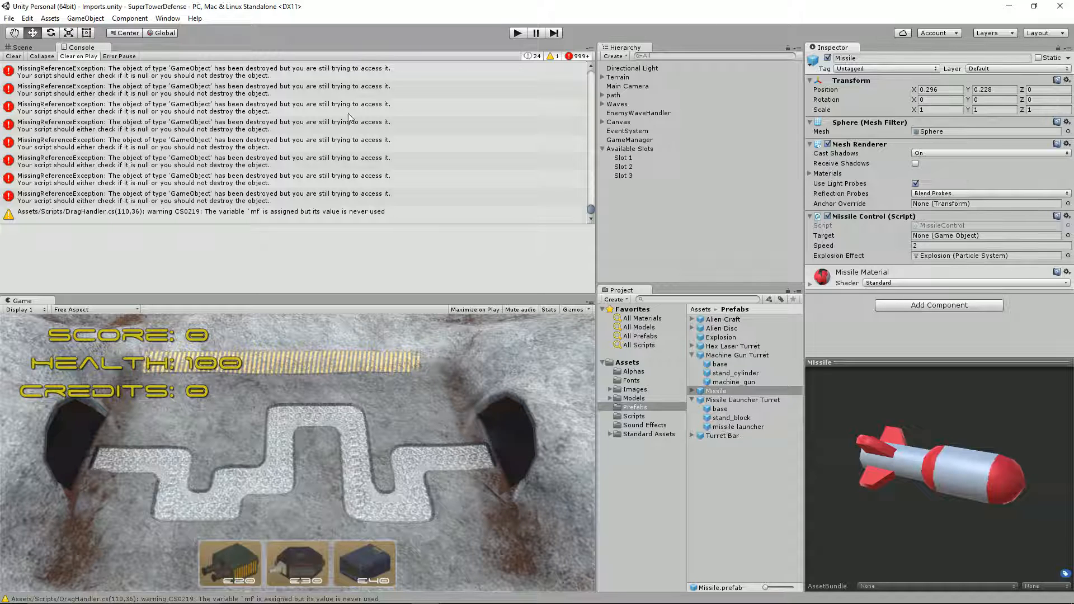
Step: Return to MonoDevelop and begin an if (Vector3.Distance( condition in Update, one blank line below the MoveTowards statement
key(alt+Tab)
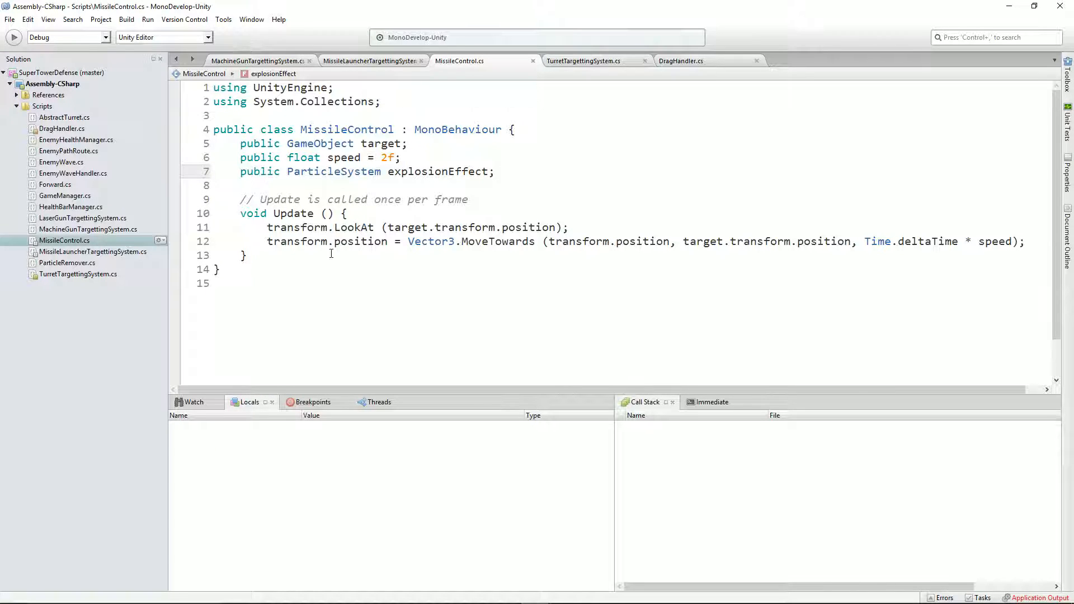
click(338, 241)
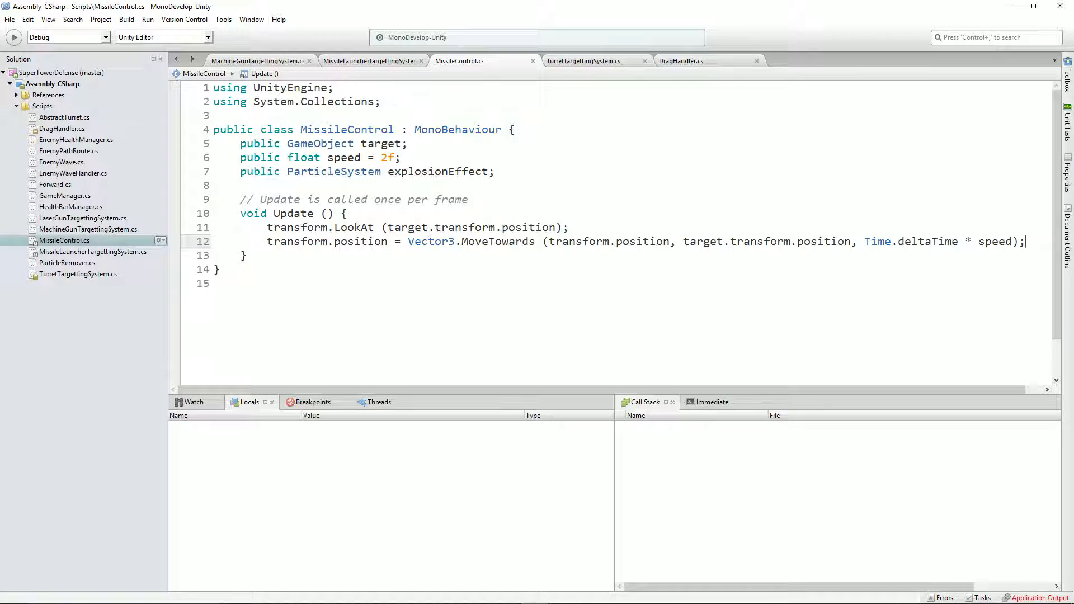
key(End)
key(Return)
key(Return)
text(if (Ve)
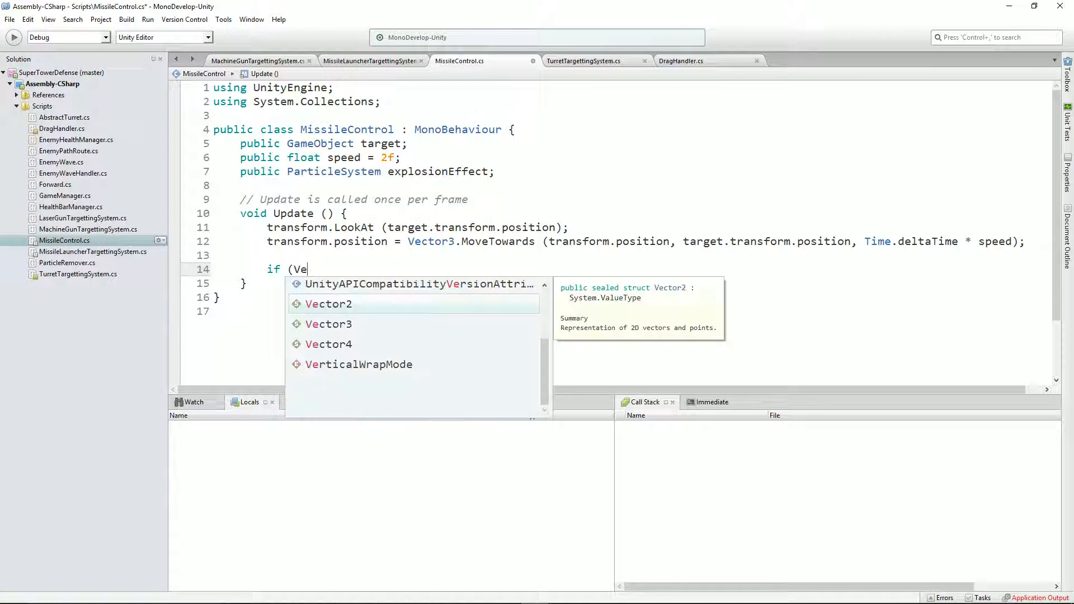
text(ctor3.Distance()
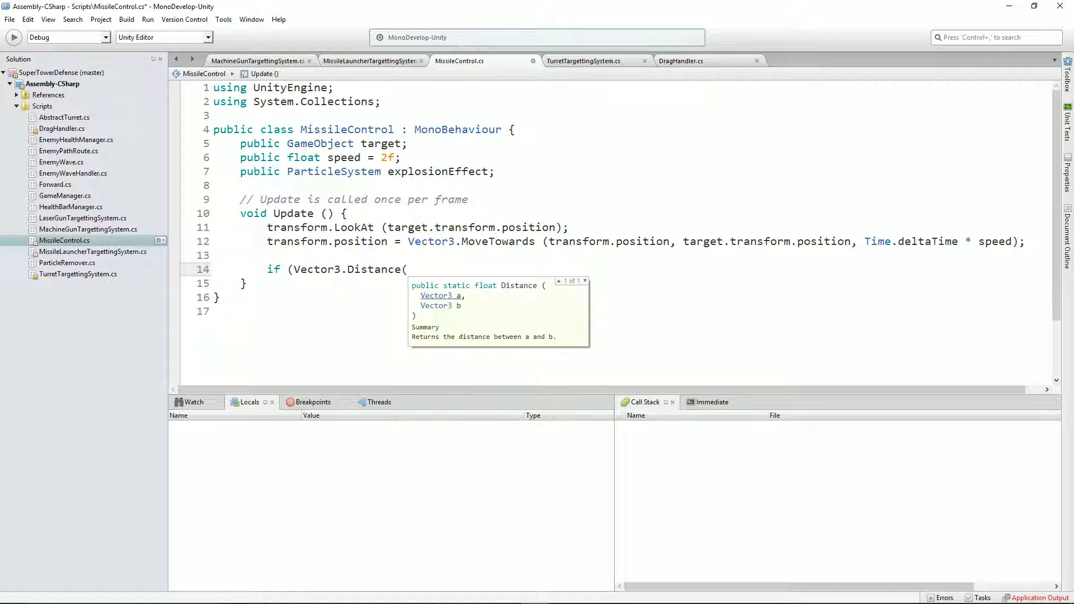
Step: Complete the condition with target.transform.position and transform.position as the Distance arguments, compare it with < 0.1f, and open the if block
text(t)
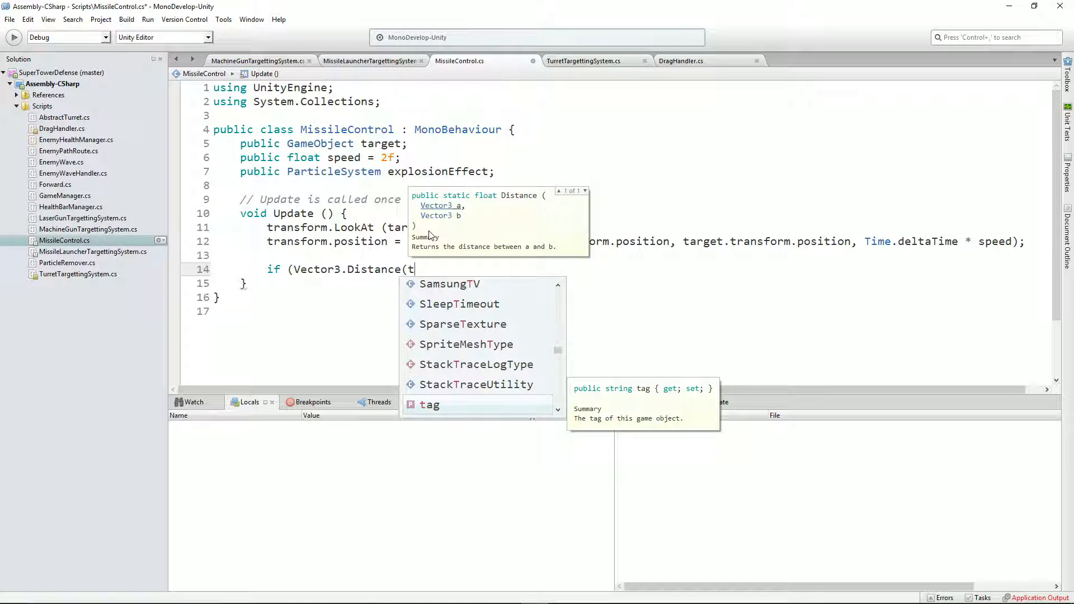
text(arget.tra)
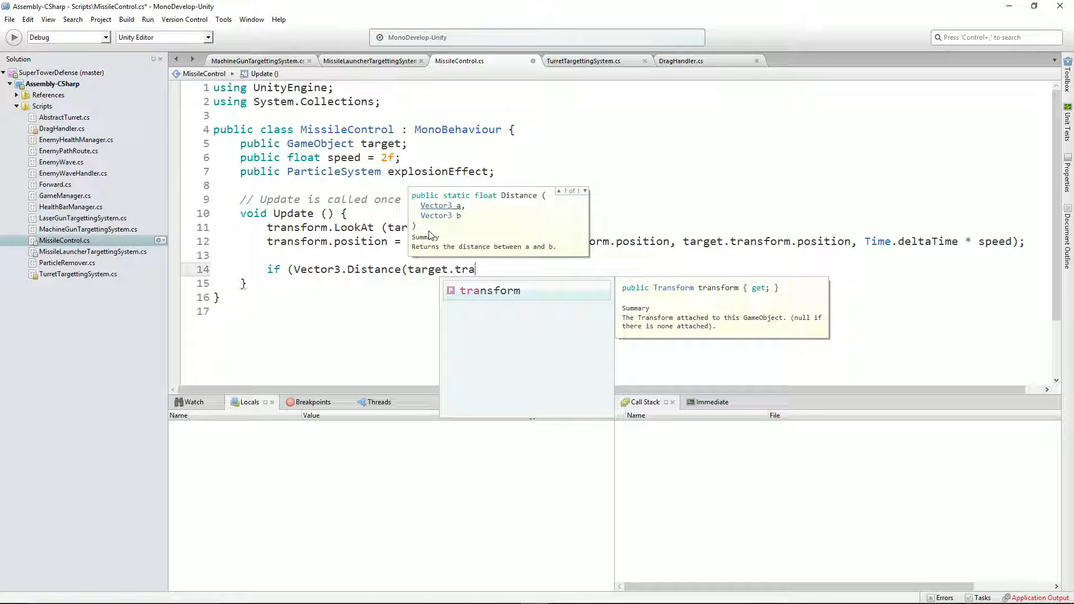
key(Return)
text(.position, )
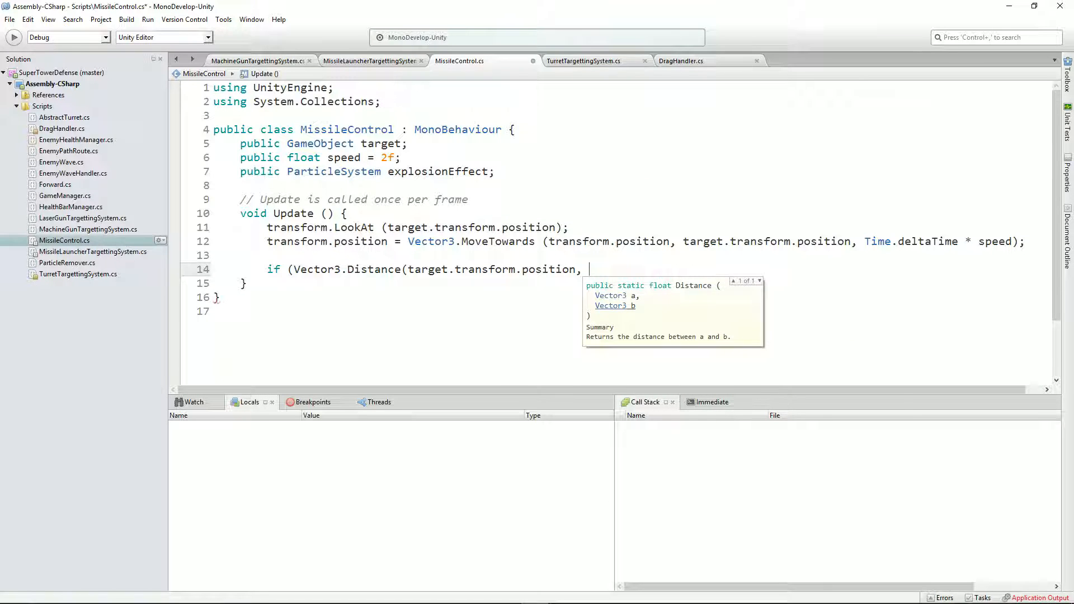
text(tran)
key(Return)
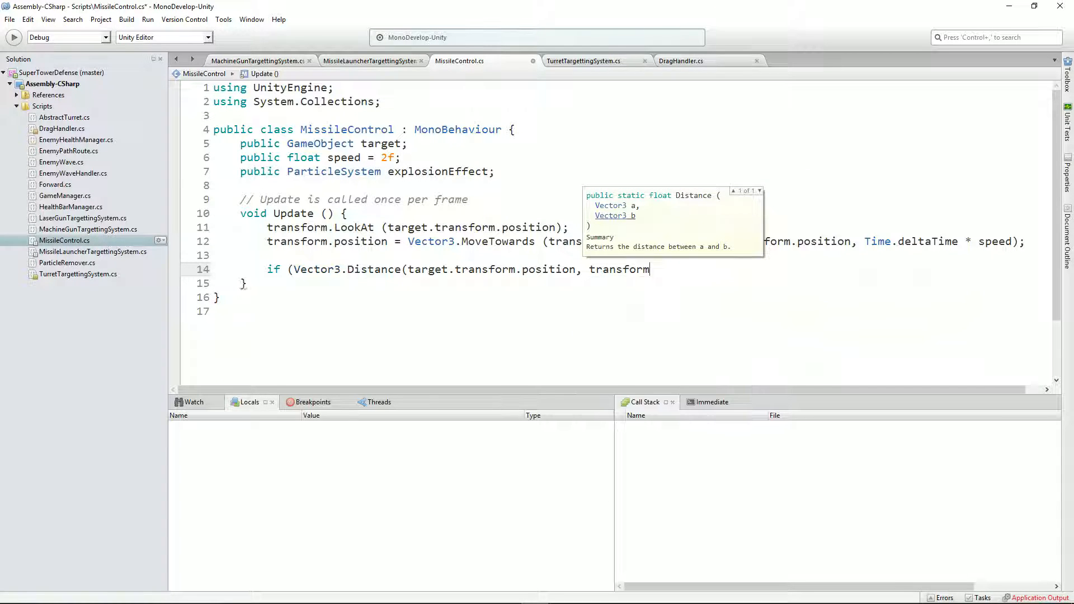
text(.po)
key(Return)
text() )
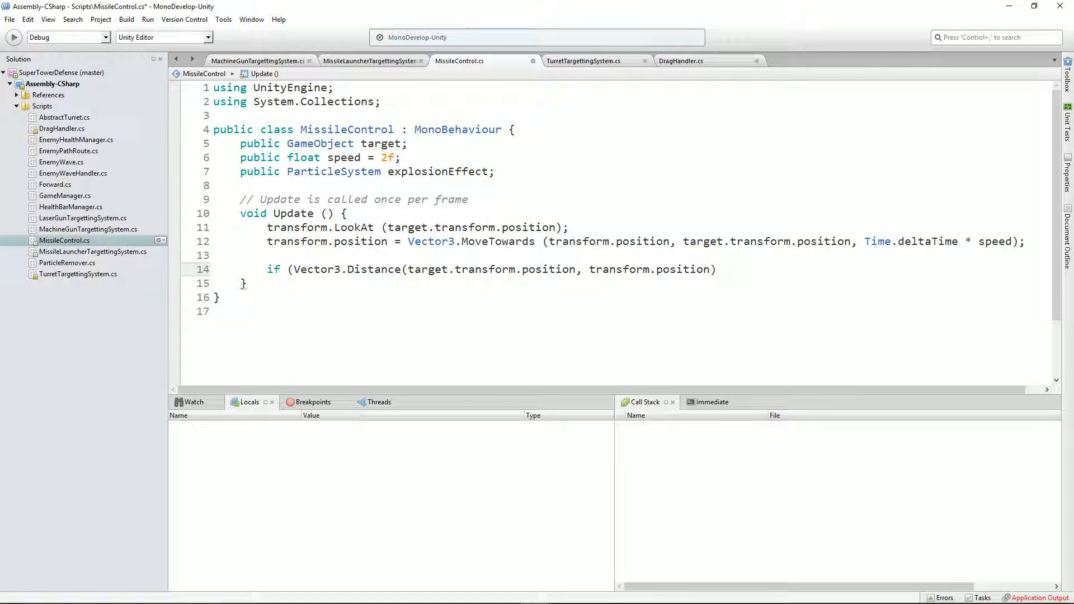
text(< 0.1f) {)
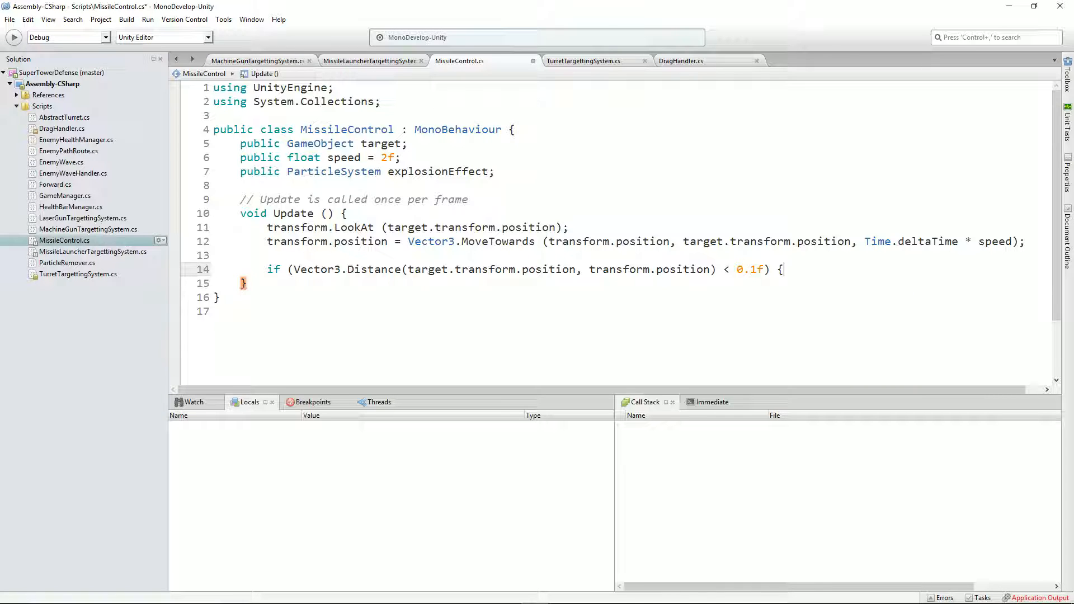
key(Return)
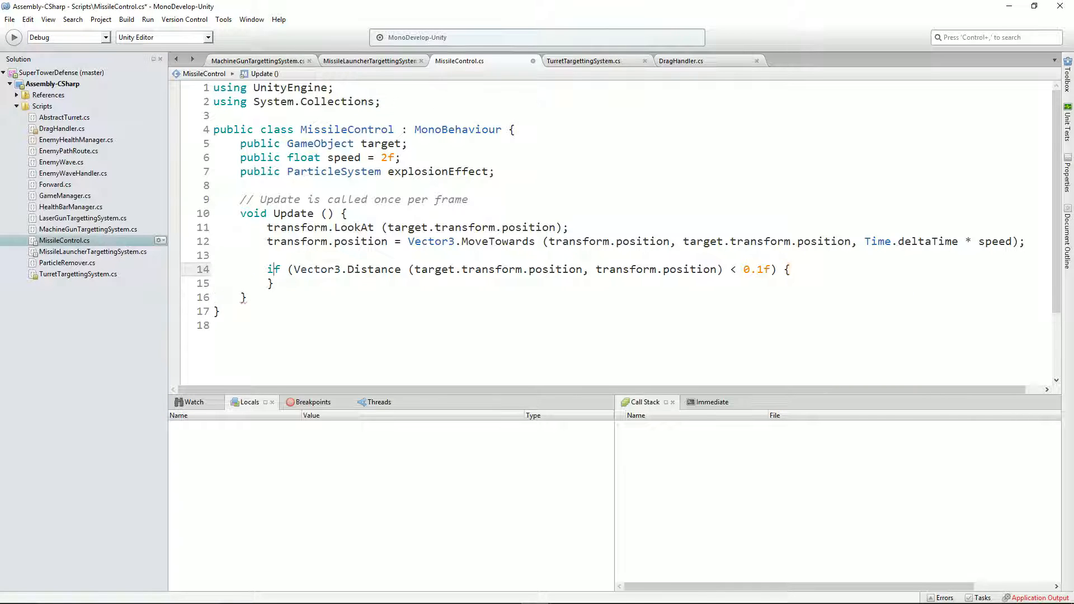
Step: Inside the if block, instantiate explosionEffect at transform.position with Quaternion.identity
text(Instantiate()
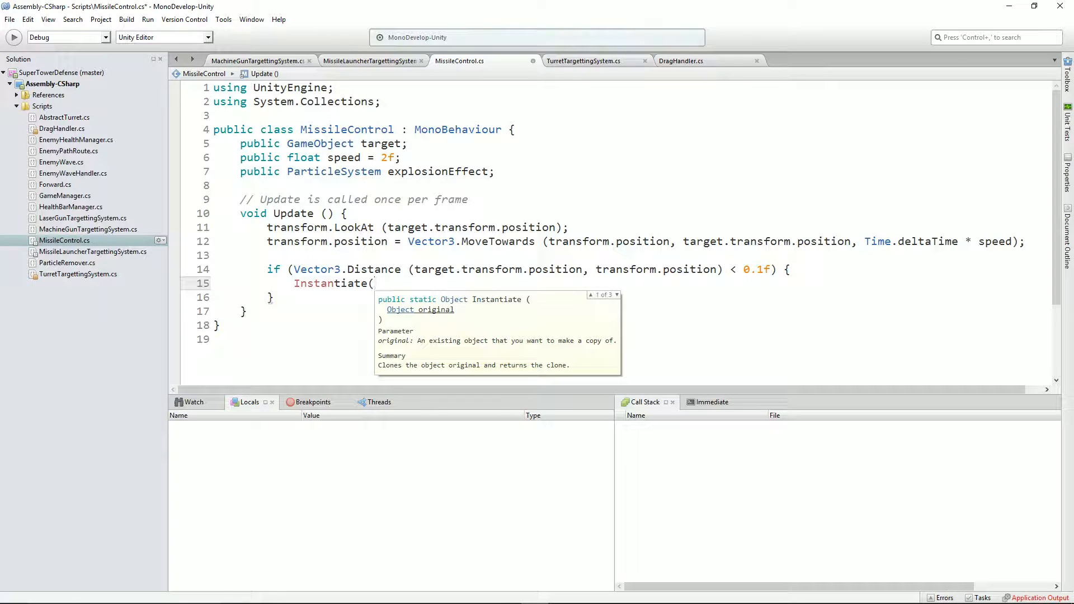
text(explosionEffect)
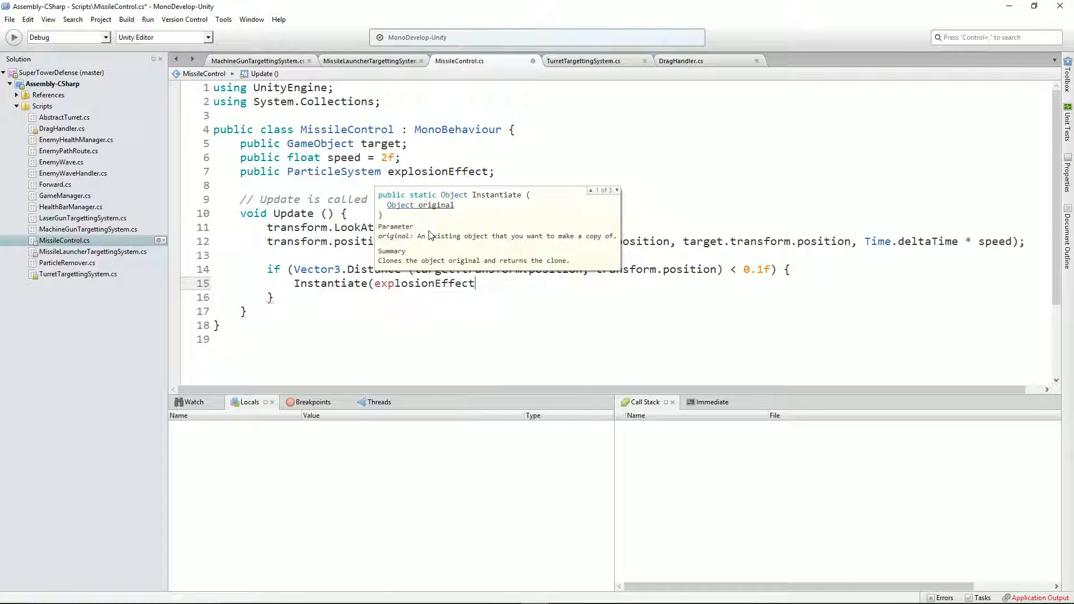
text(, )
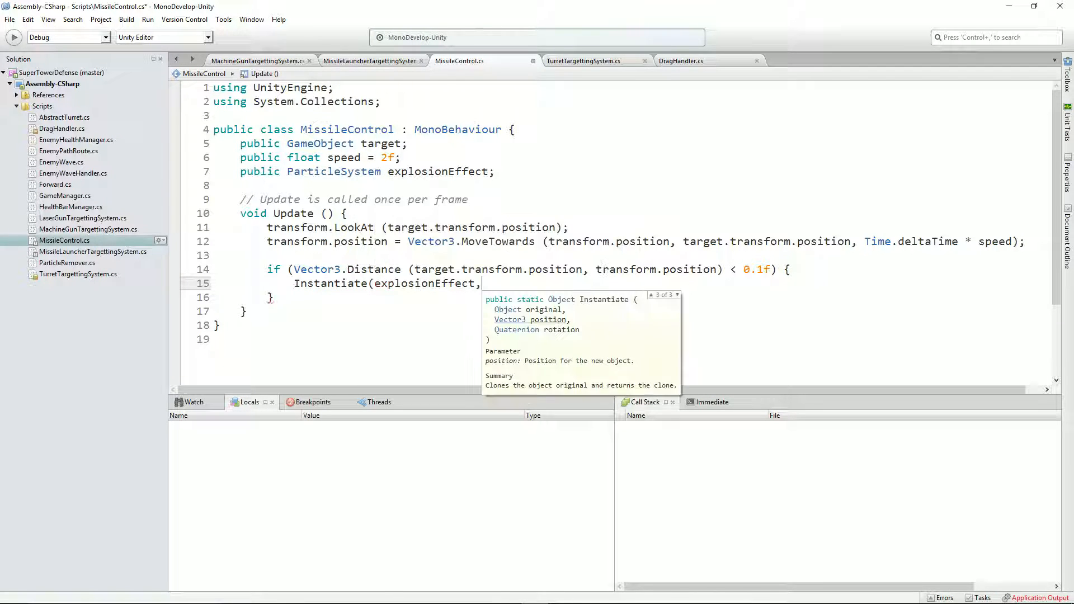
text(transfor)
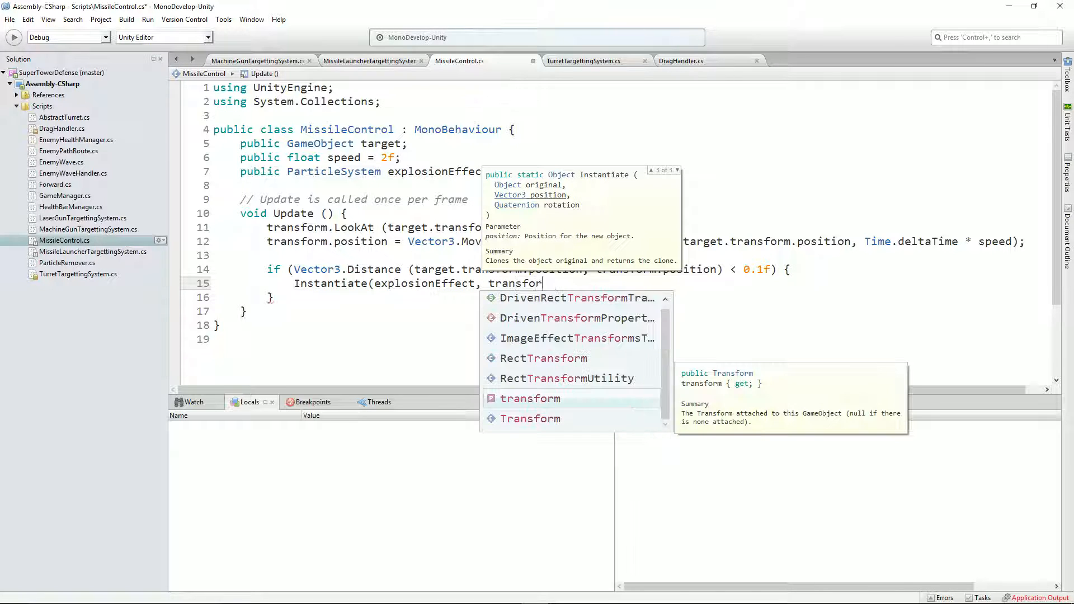
text(m.position)
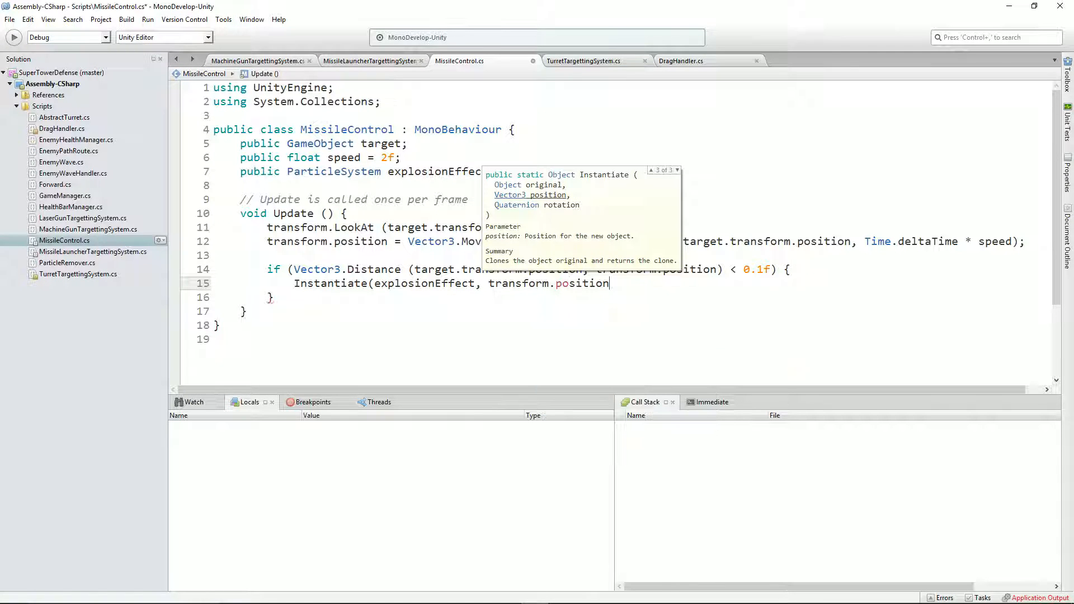
text(,)
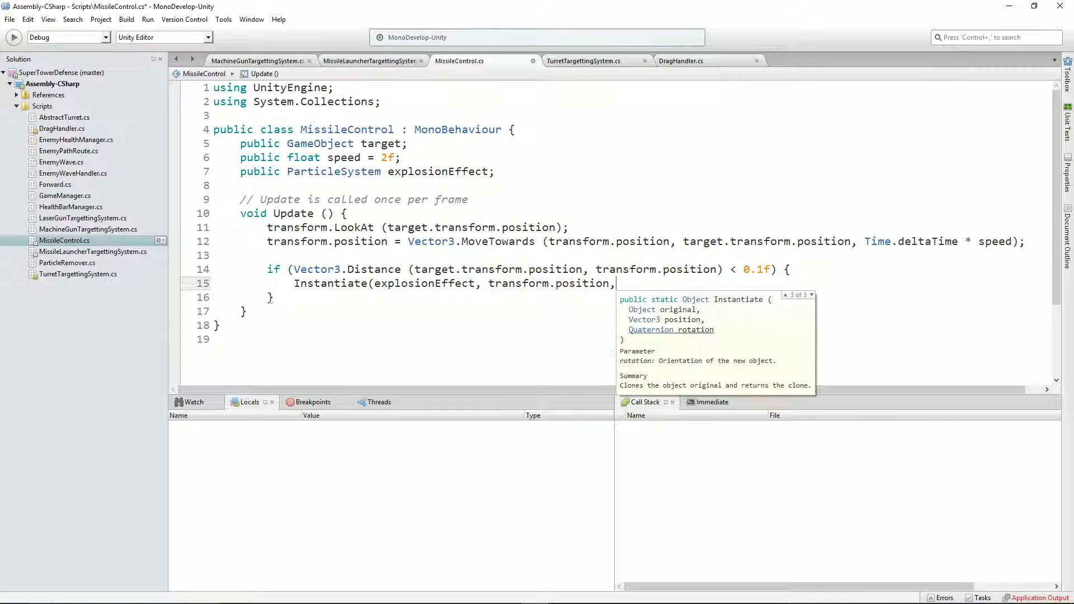
text( Quaternion.i)
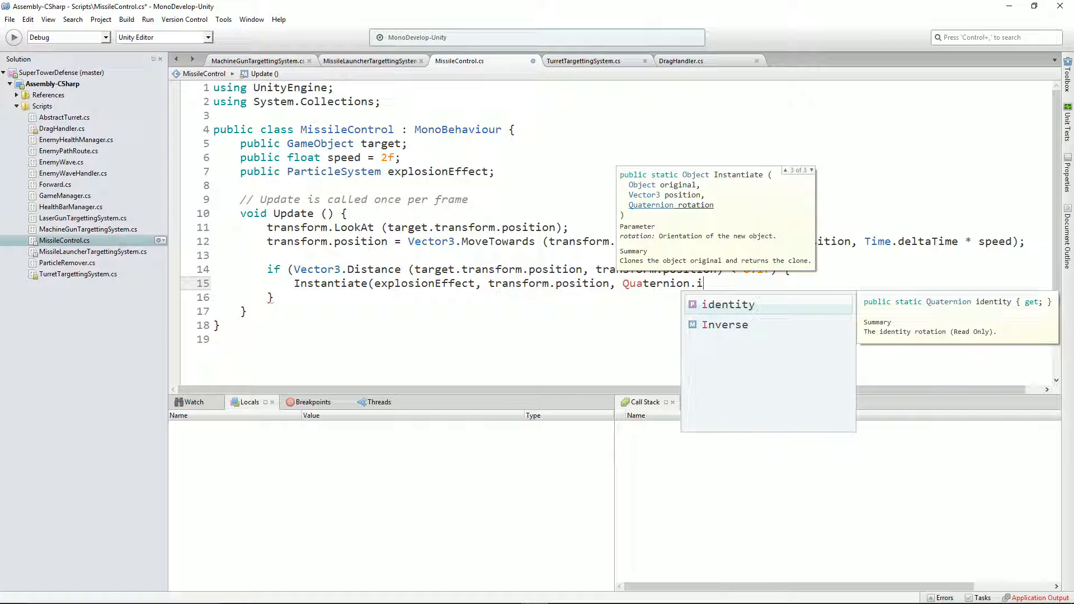
key(Return)
text())
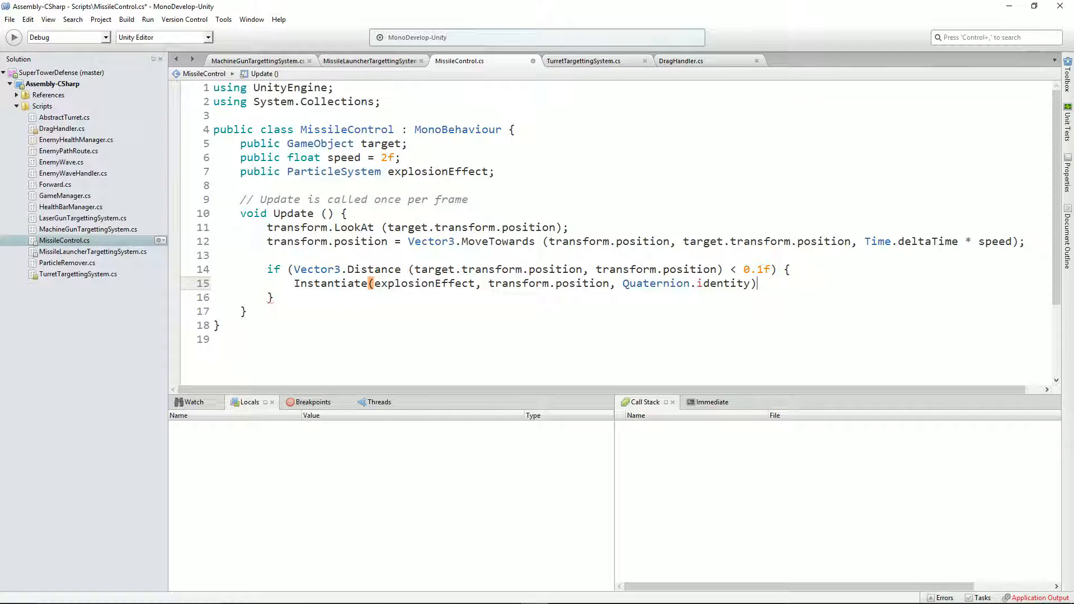
text(;)
Step: Add Destroy (gameObject); below the Instantiate statement inside the distance check and save the script
key(Return)
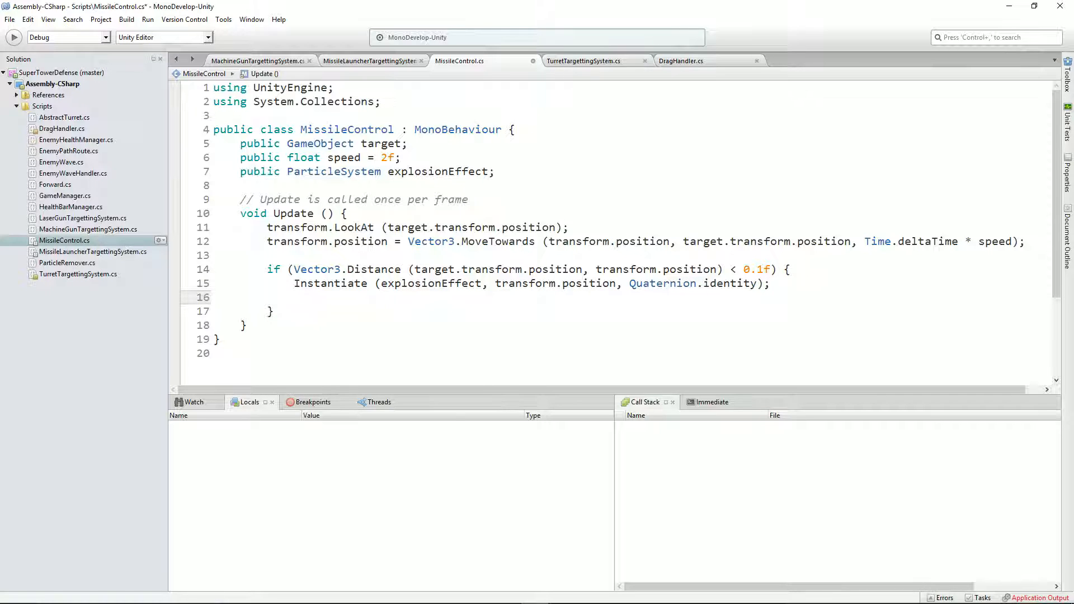
text(Destroy()
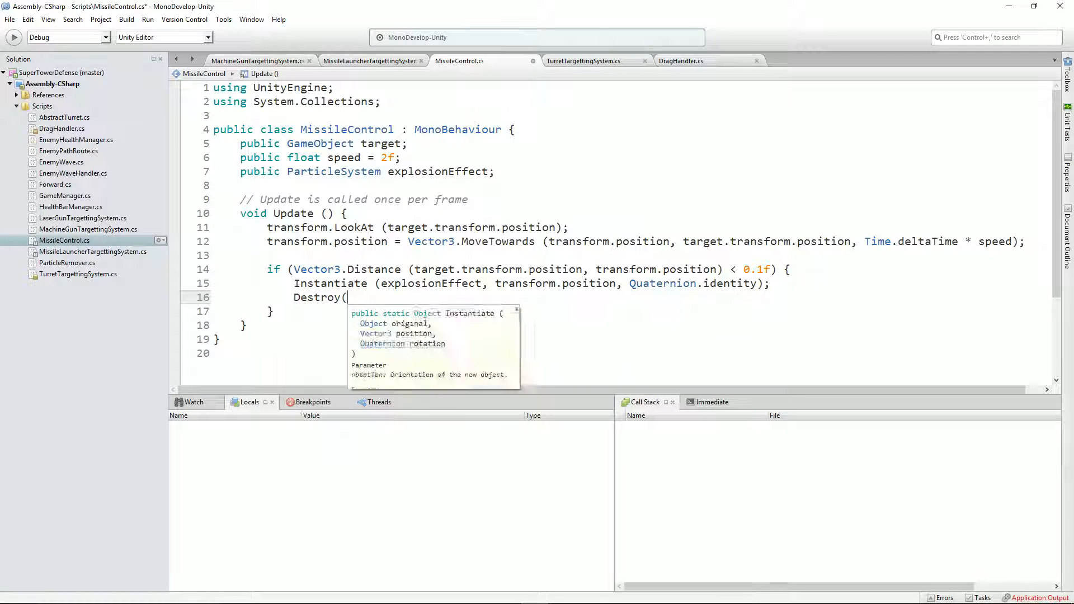
text(gam)
key(Return)
text())
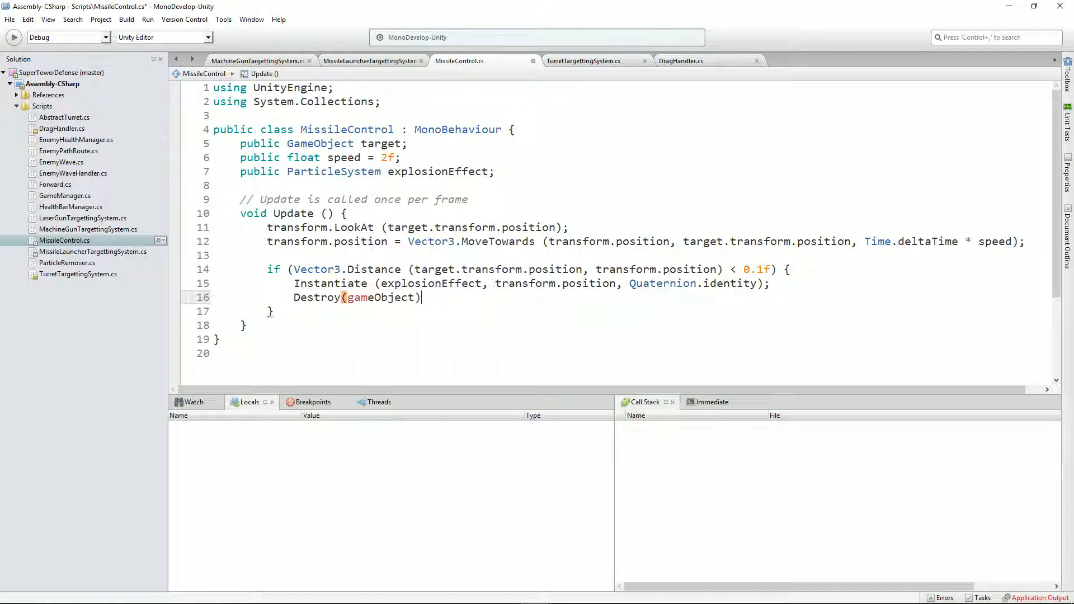
text(;)
key(ctrl+s)
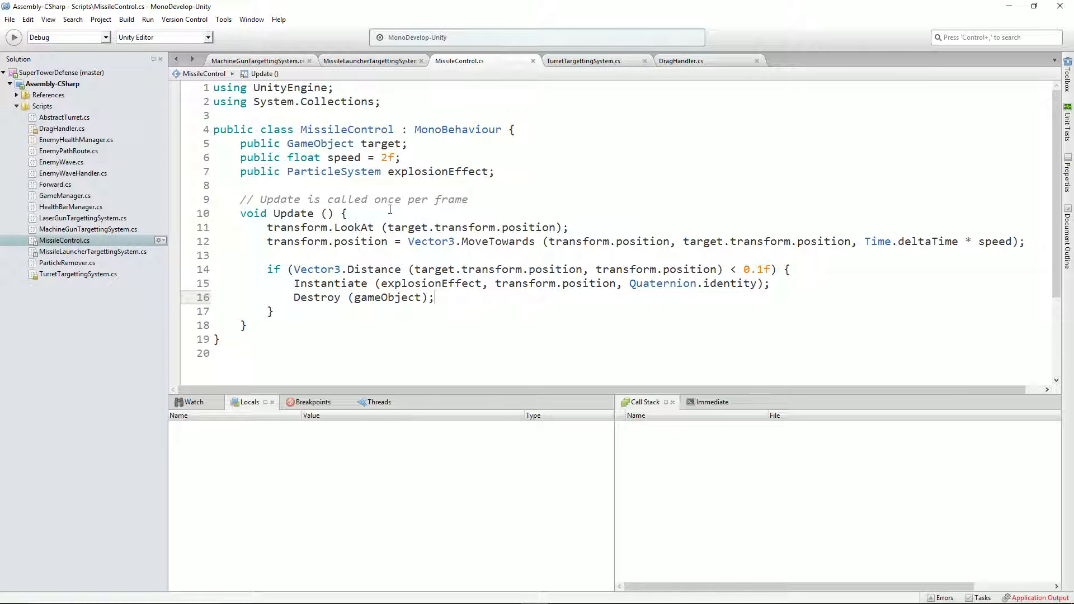
Step: Switch to Unity, test the game with a missile launcher turret placed inside the path's central upper bend, and stop play mode
key(alt+Tab)
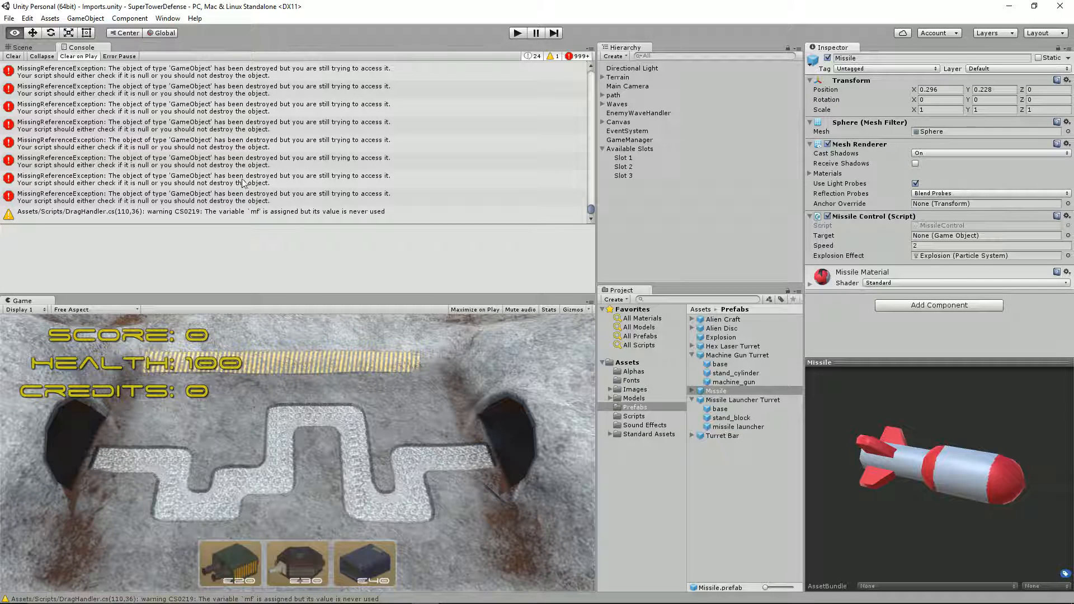
click(519, 34)
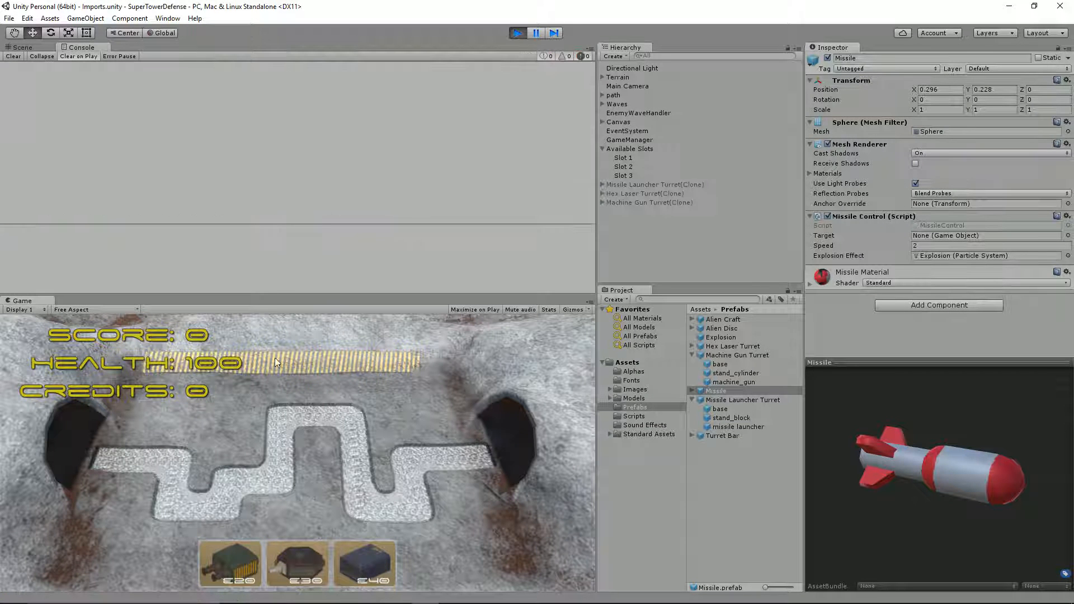
click(341, 553)
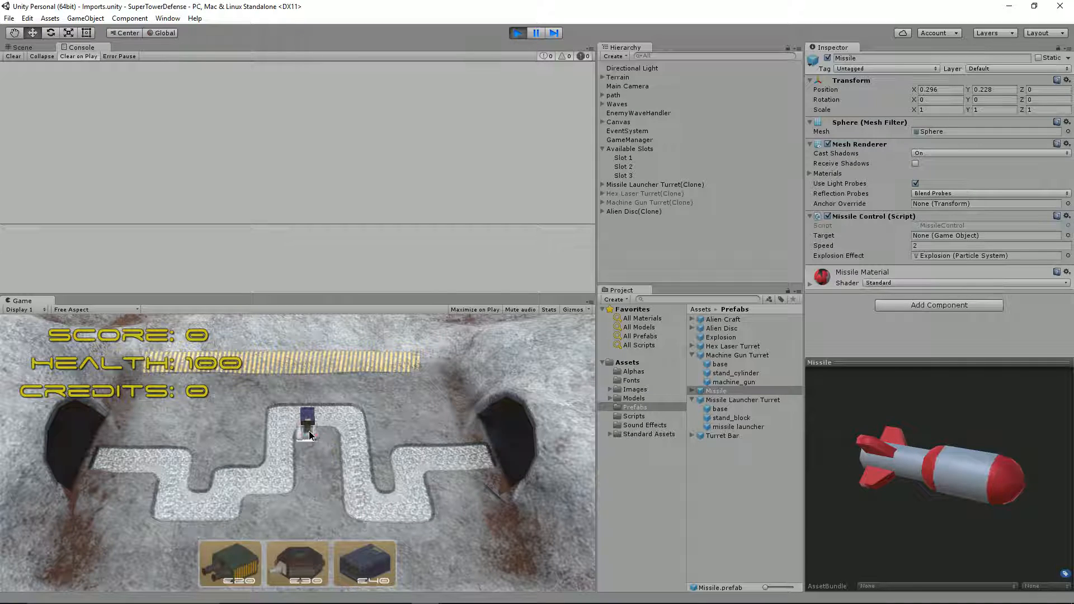
click(307, 438)
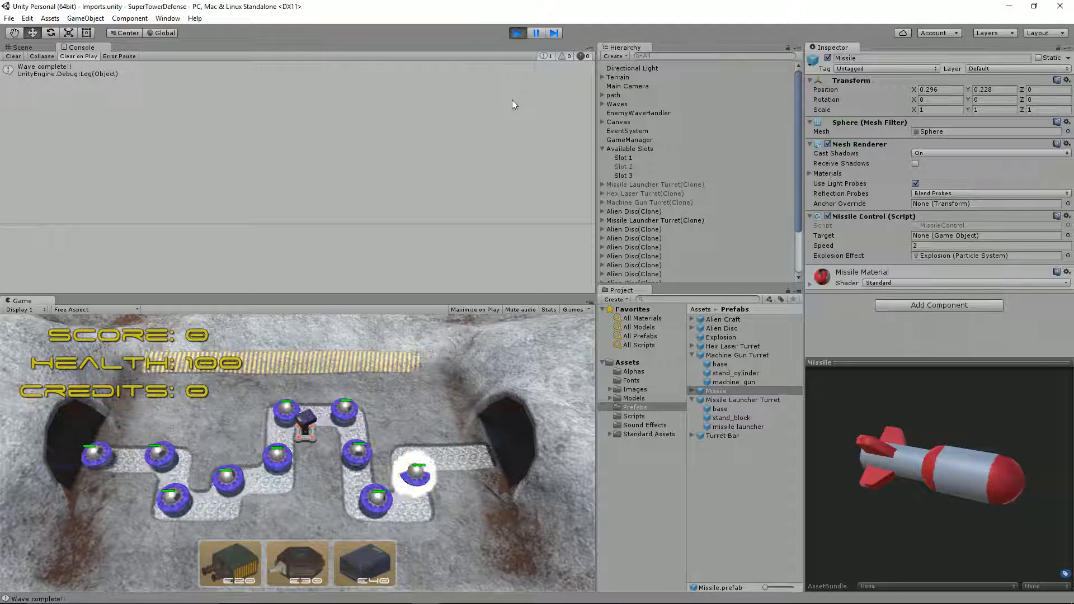
click(516, 33)
Step: Examine the machine_gun object's component settings in Unity, and the ReduceHealth call in MaybeFire of MachineGunTargettingSystem.cs in MonoDevelop
key(alt+Tab)
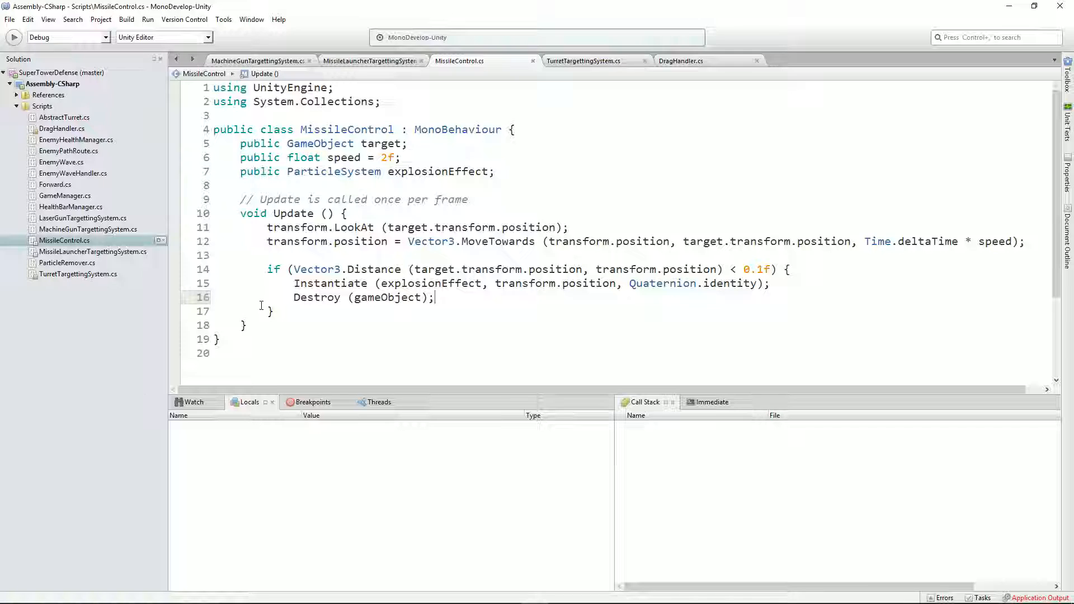
key(alt+Tab)
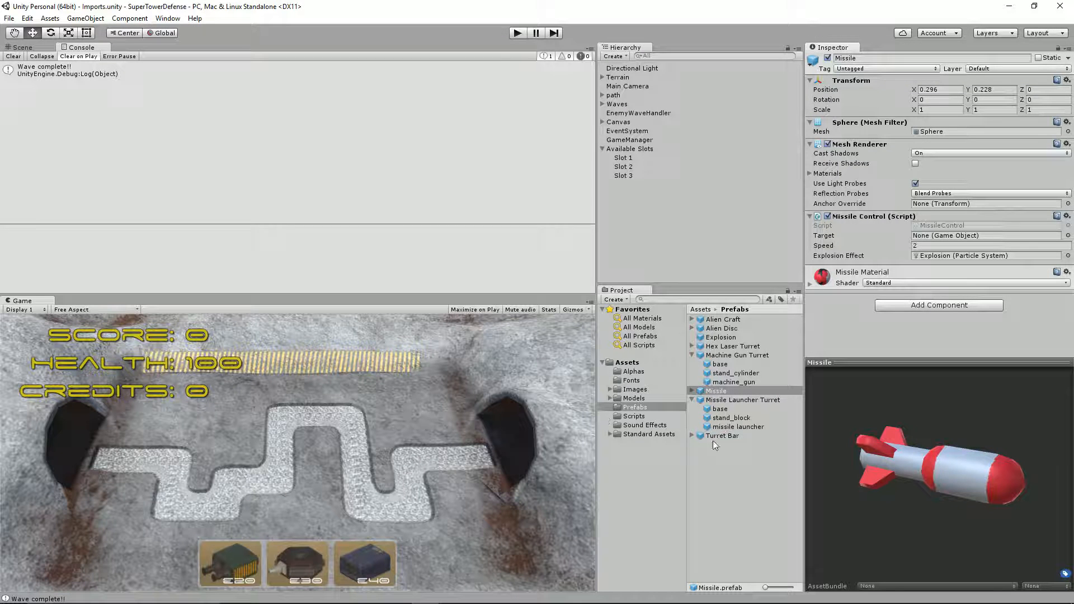
click(727, 383)
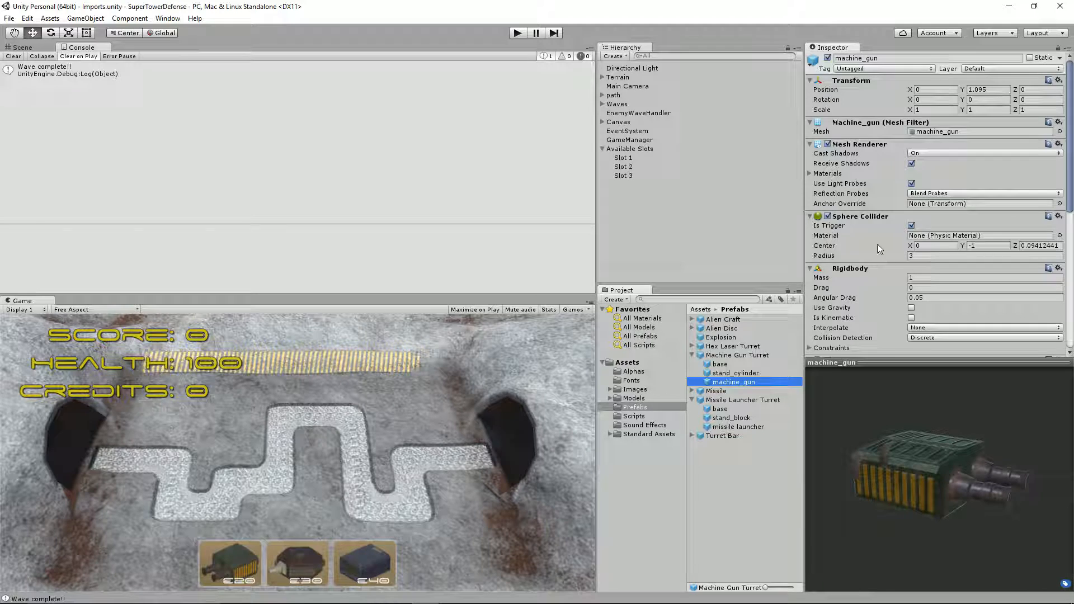
scroll(884, 279, down, 4)
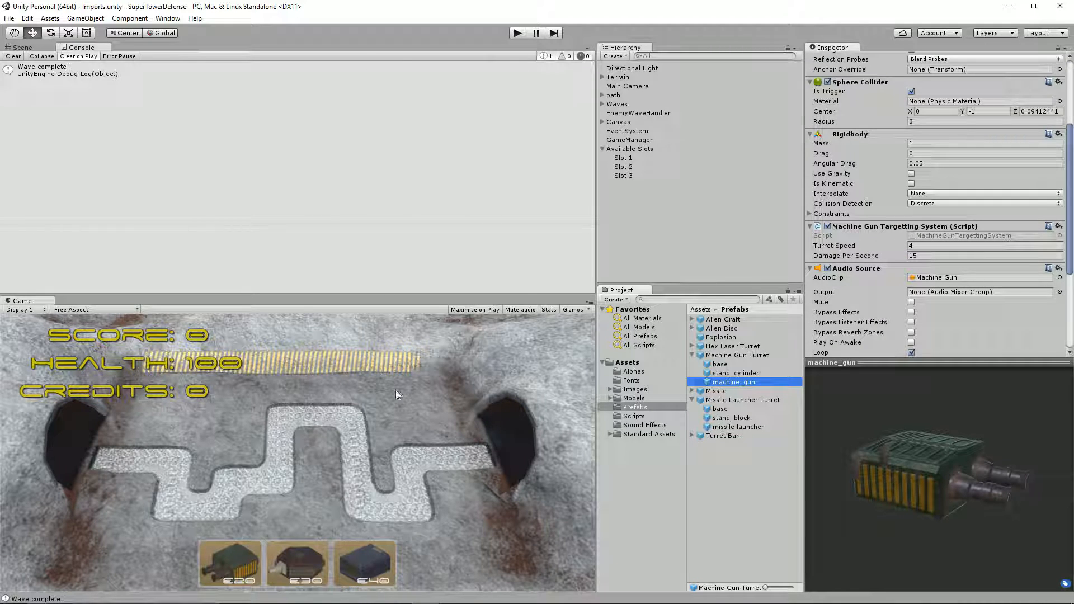
mouse_move(416, 601)
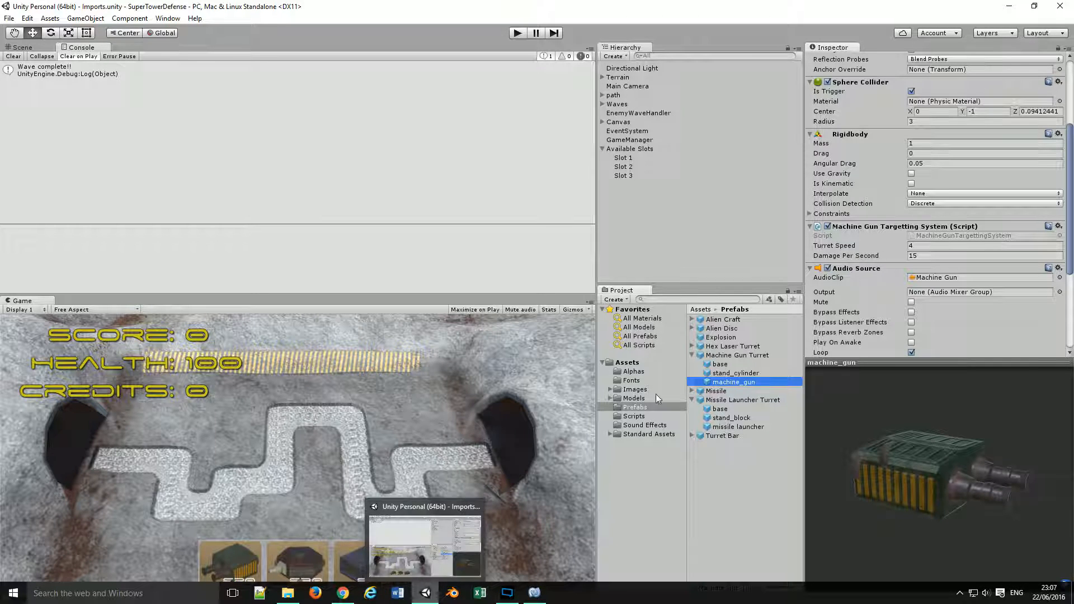
key(alt+Tab)
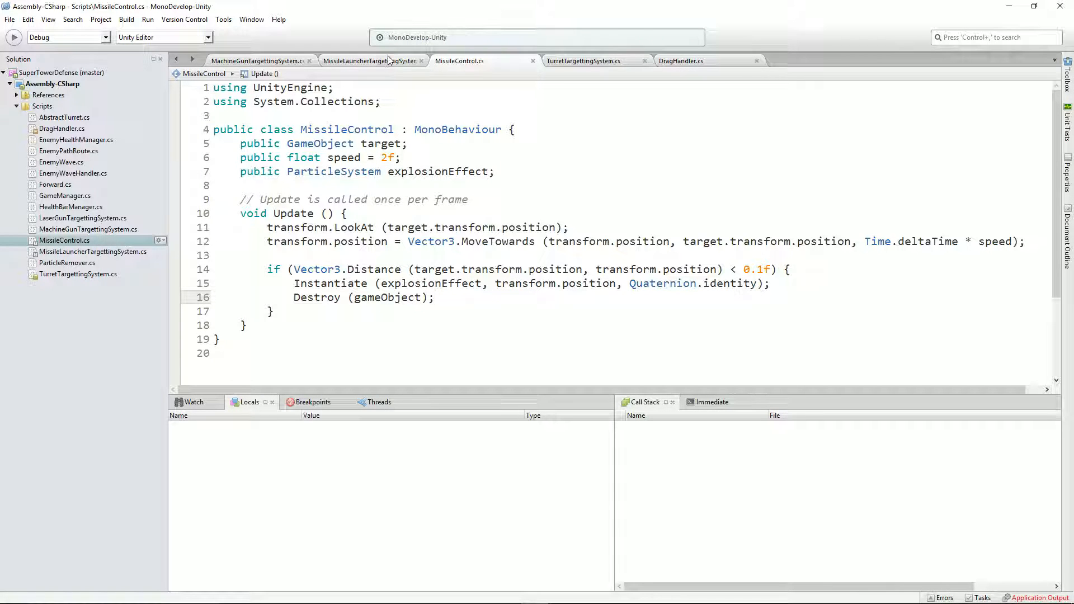
click(266, 60)
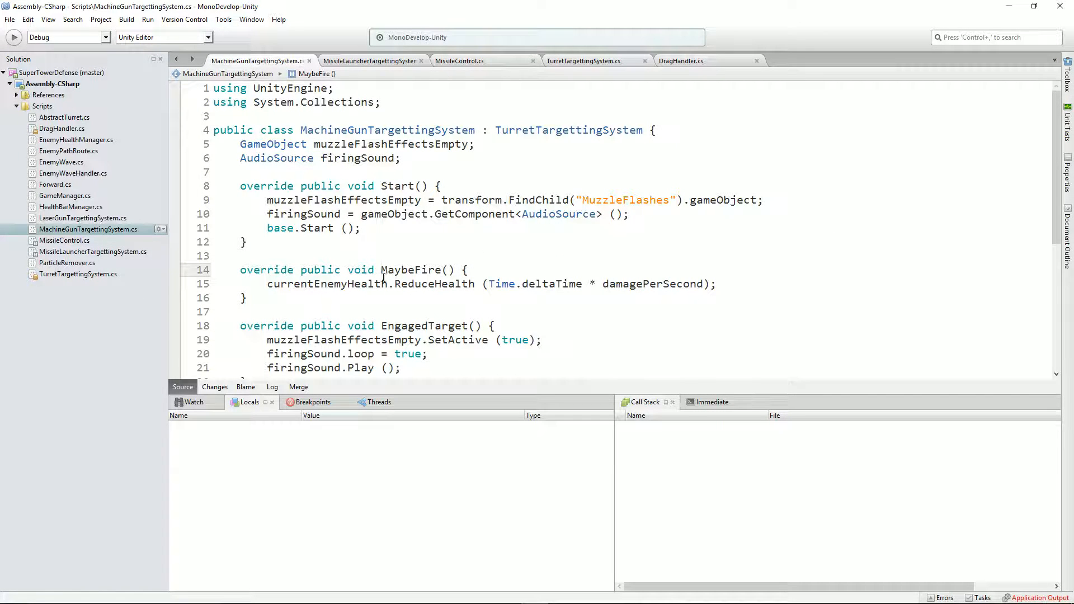
drag(267, 284, 716, 284)
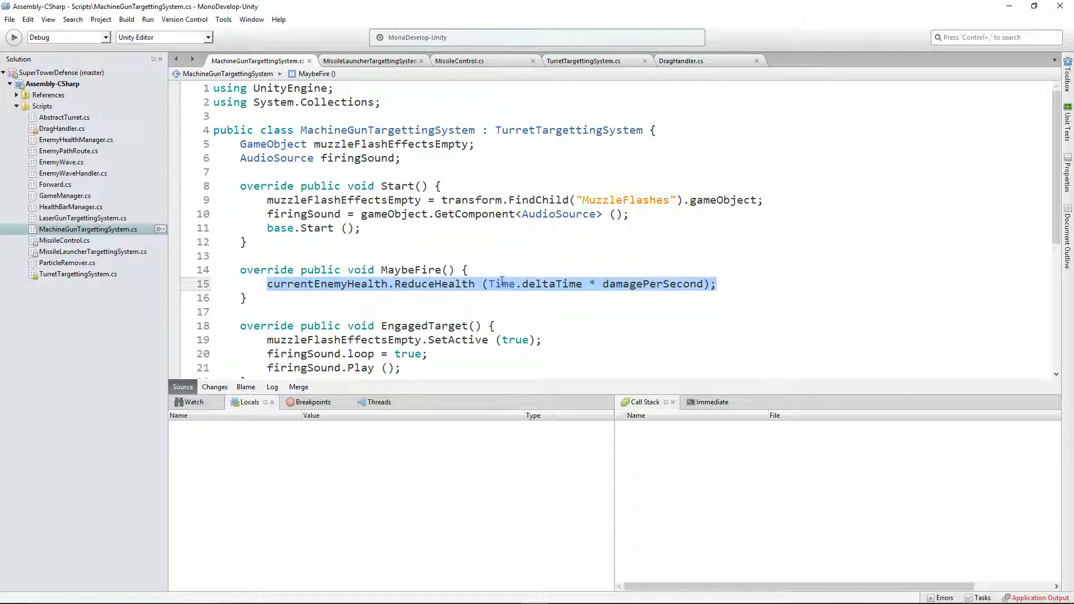
key(Right)
scroll(479, 197, down, 1)
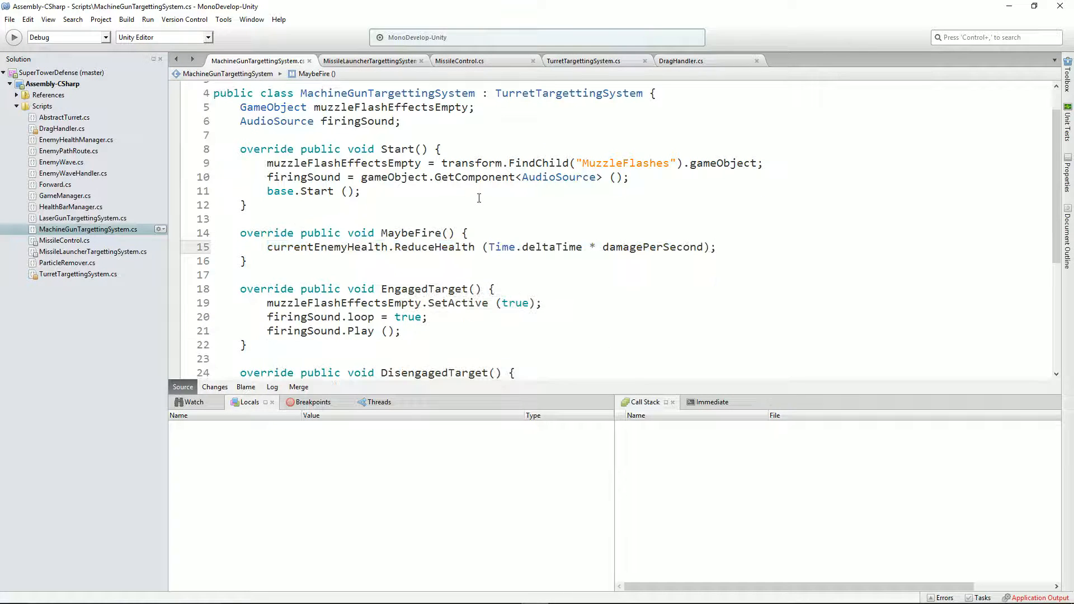
Step: In MissileControl.cs, add an empty void Start() method between the field declarations and the Update comment
click(456, 62)
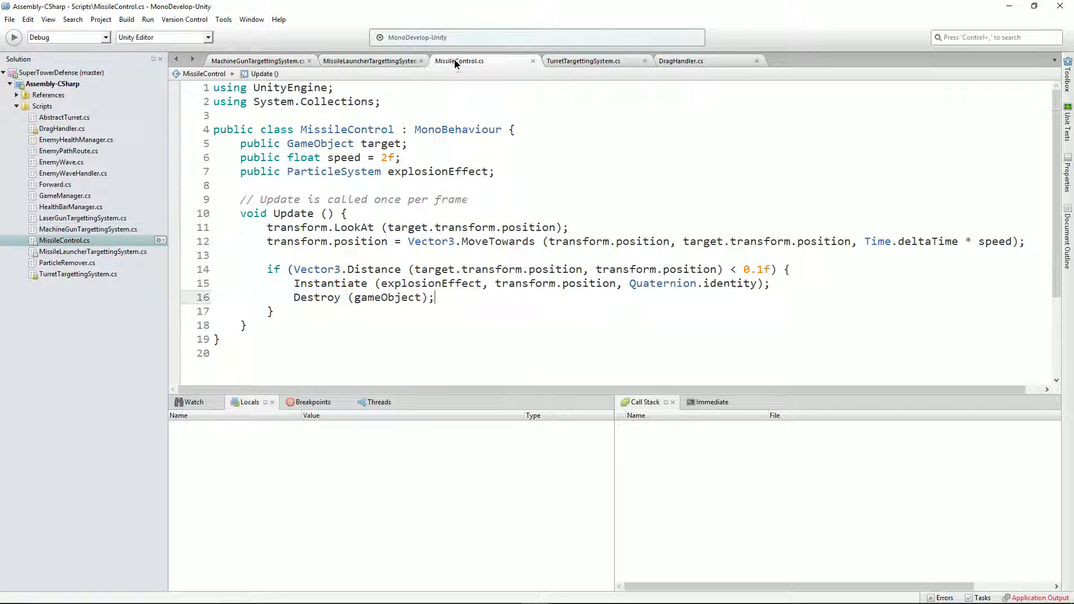
click(509, 171)
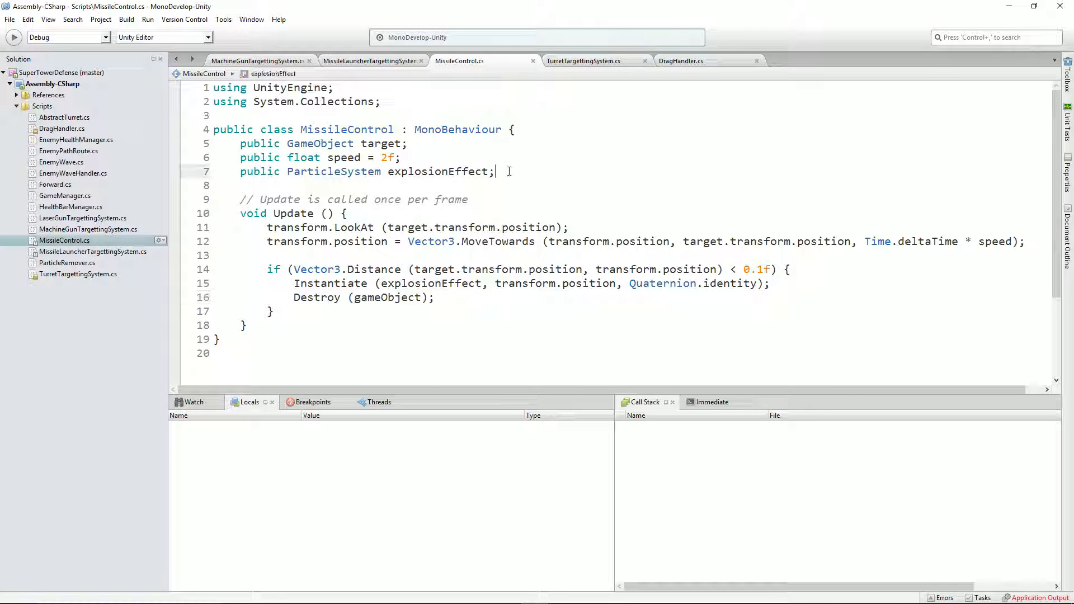
click(474, 187)
key(Return)
text(void Start())
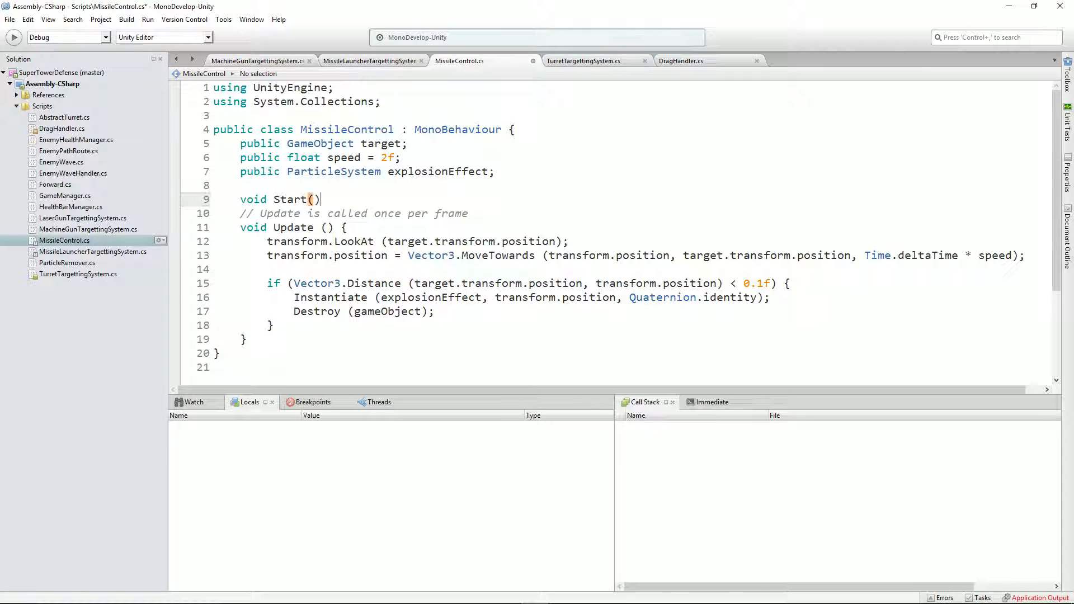
key(Return)
text({)
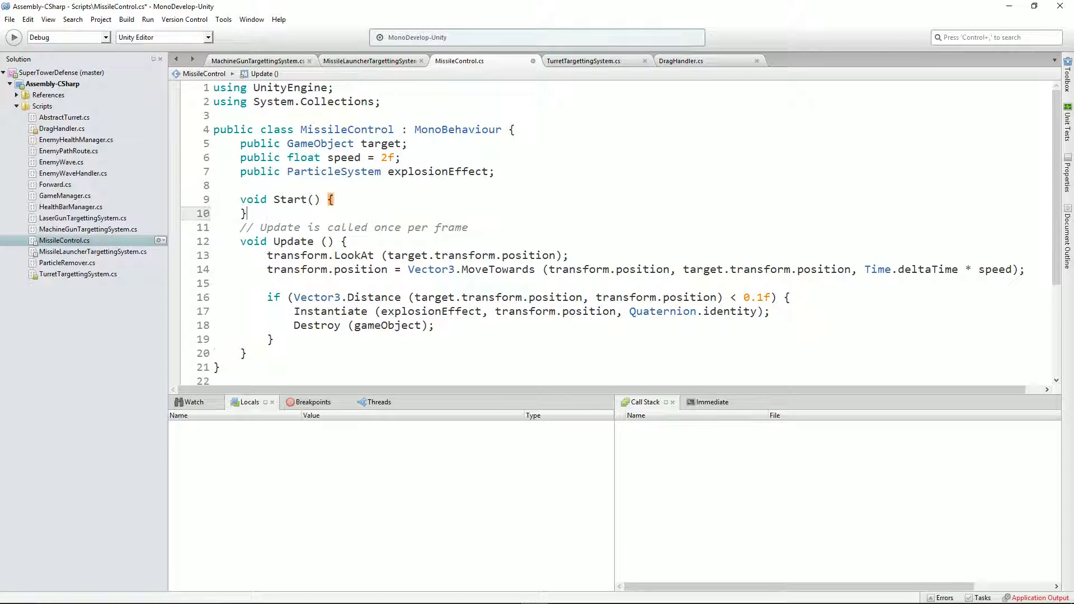
key(Return)
click(334, 200)
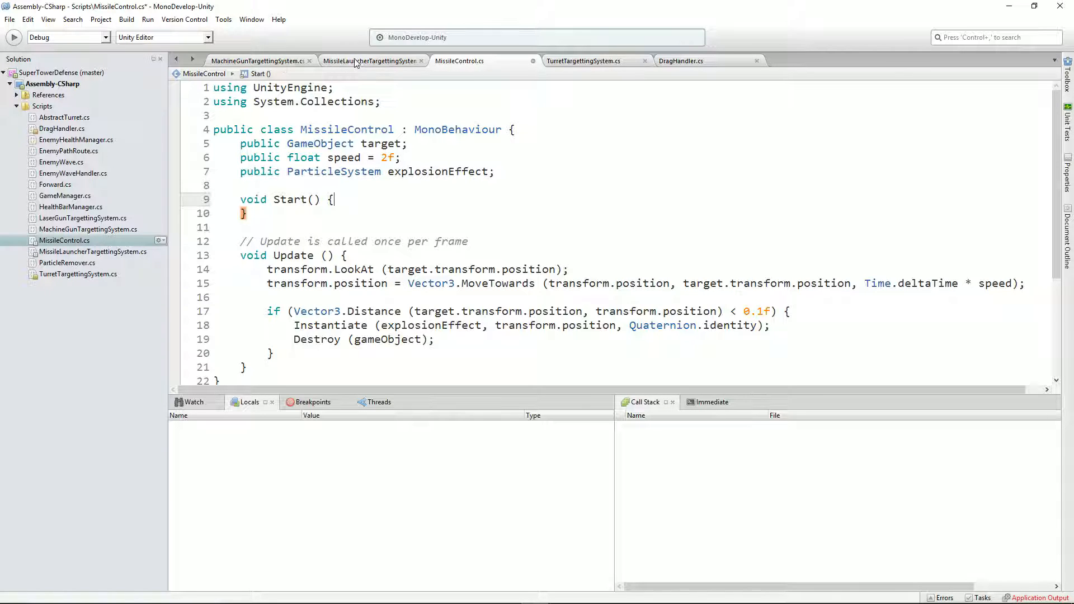
Step: Switch to Unity and check the Enemy Health Manager script on the Alien Craft prefab, returning to MonoDevelop
mouse_move(374, 598)
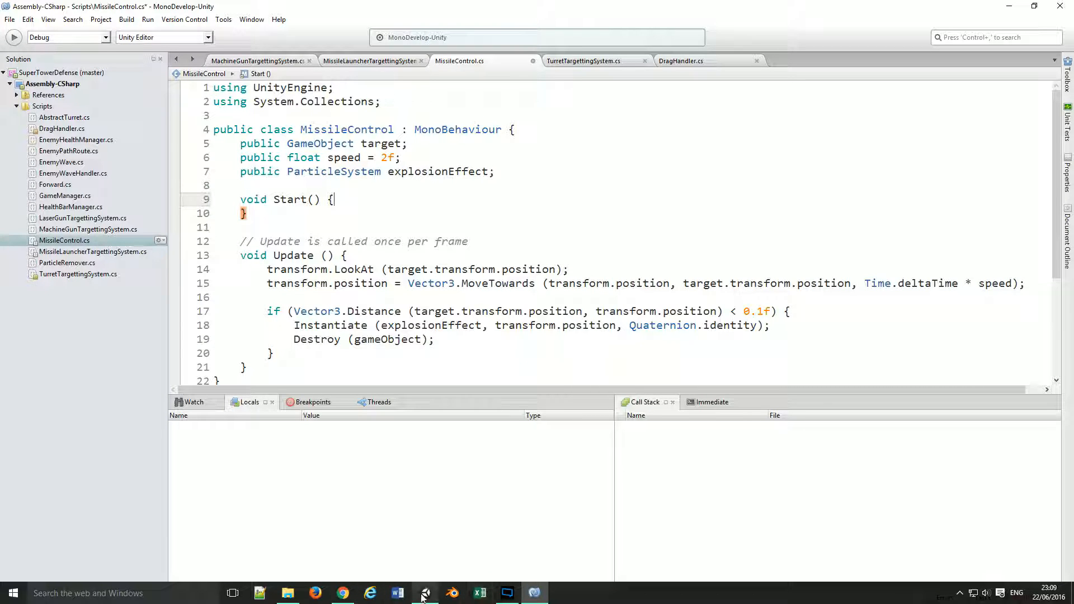
click(426, 592)
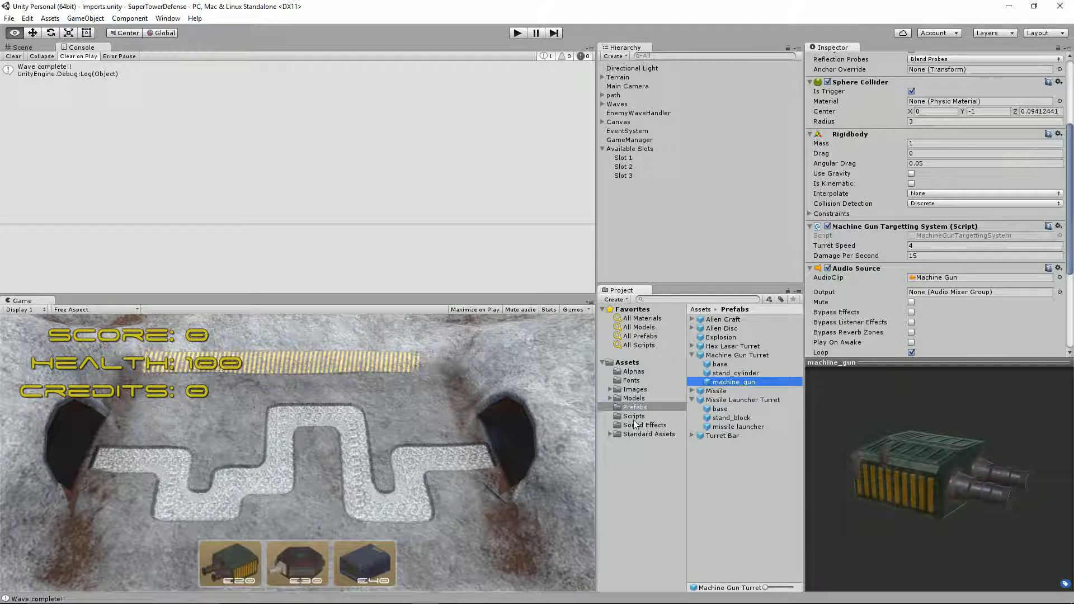
click(721, 320)
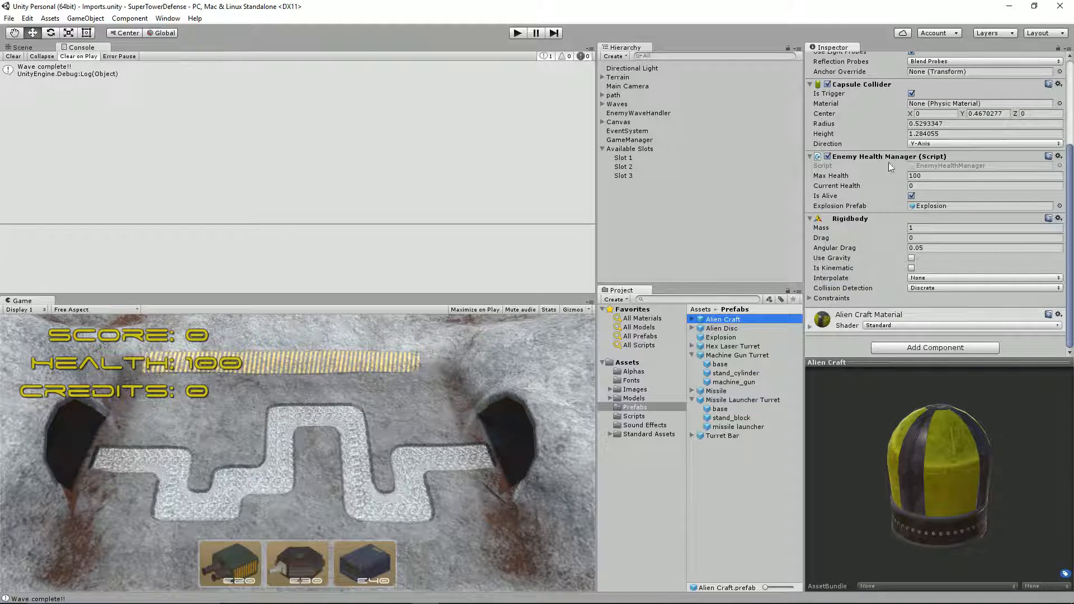
key(alt)
key(alt+Tab)
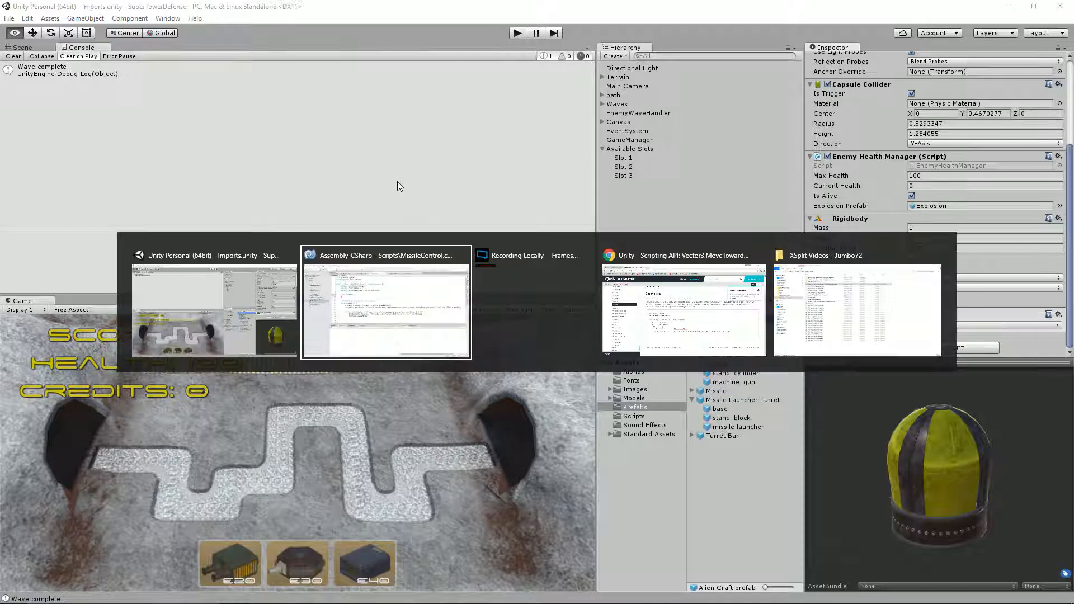
Step: Declare the field EnemyHealthManager enemyHealth; below the explosionEffect declaration in MissileControl
drag(513, 164, 533, 165)
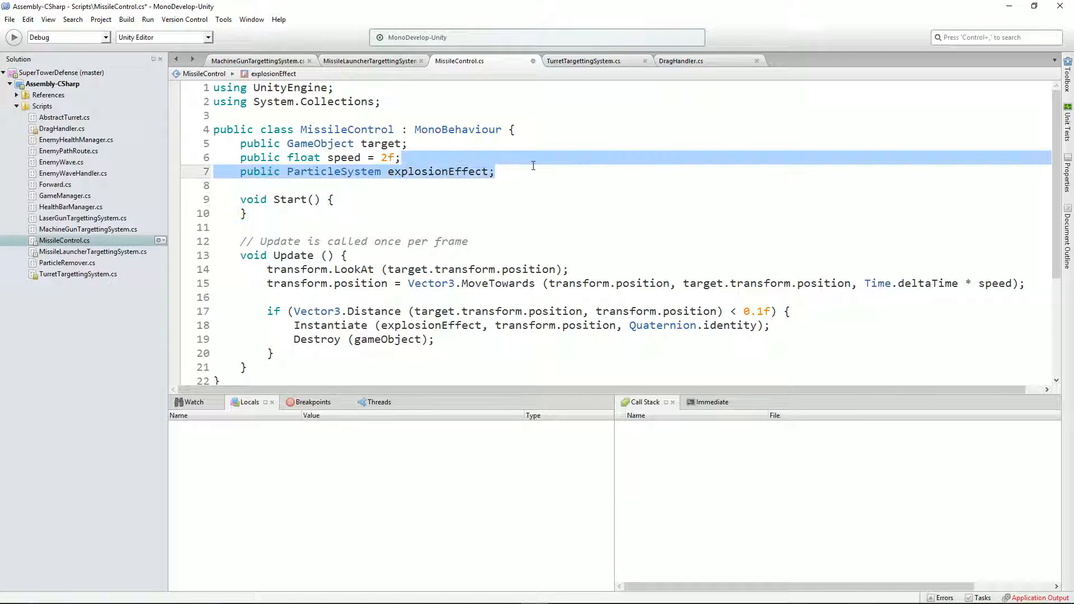
key(Home)
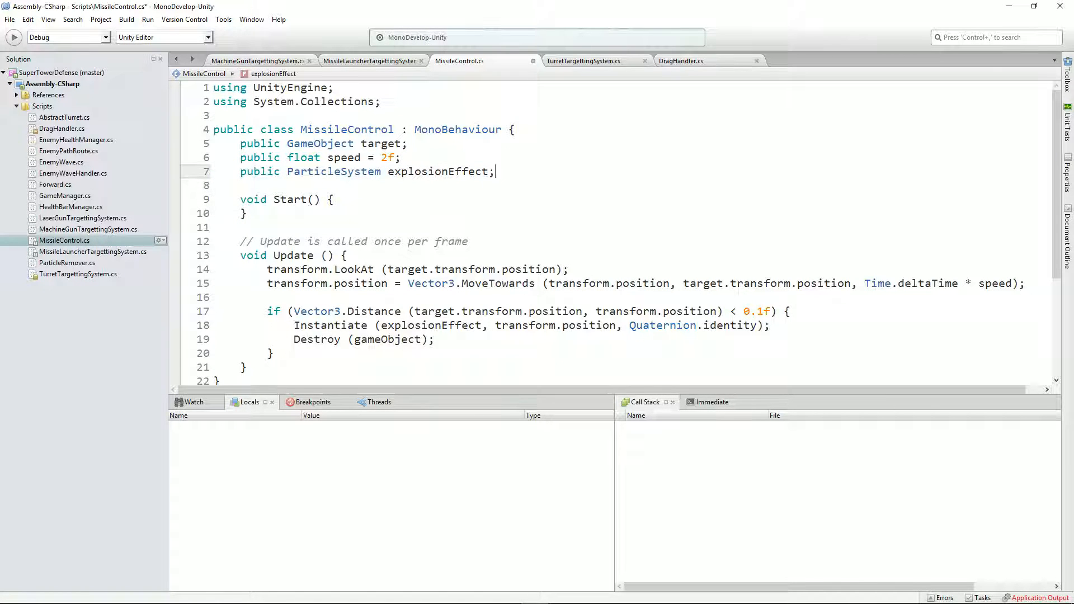
key(Return)
text(Enem)
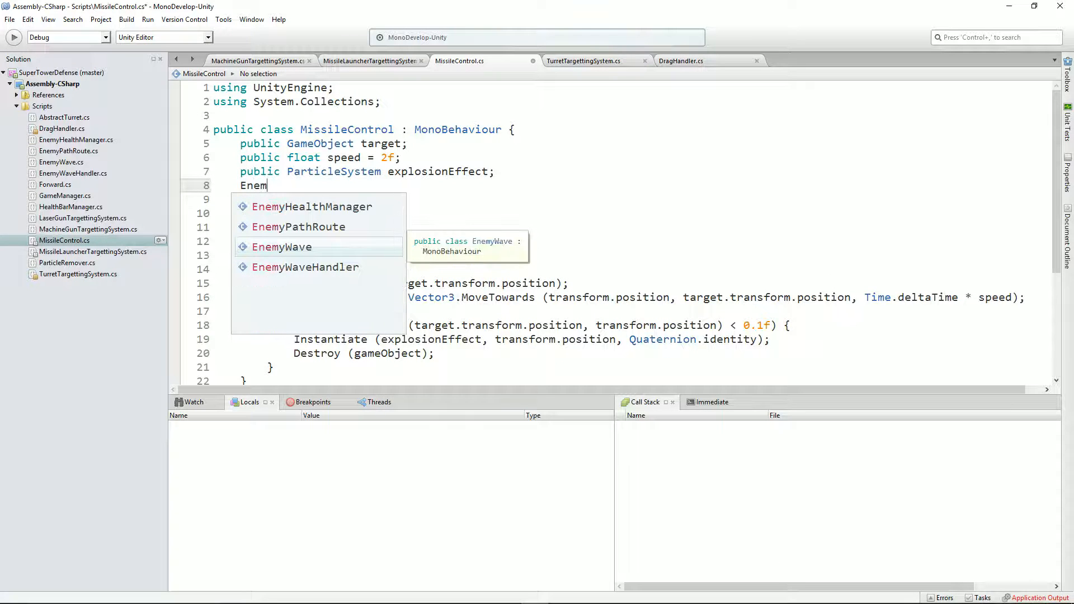
key(Up)
key(Up)
key(Return)
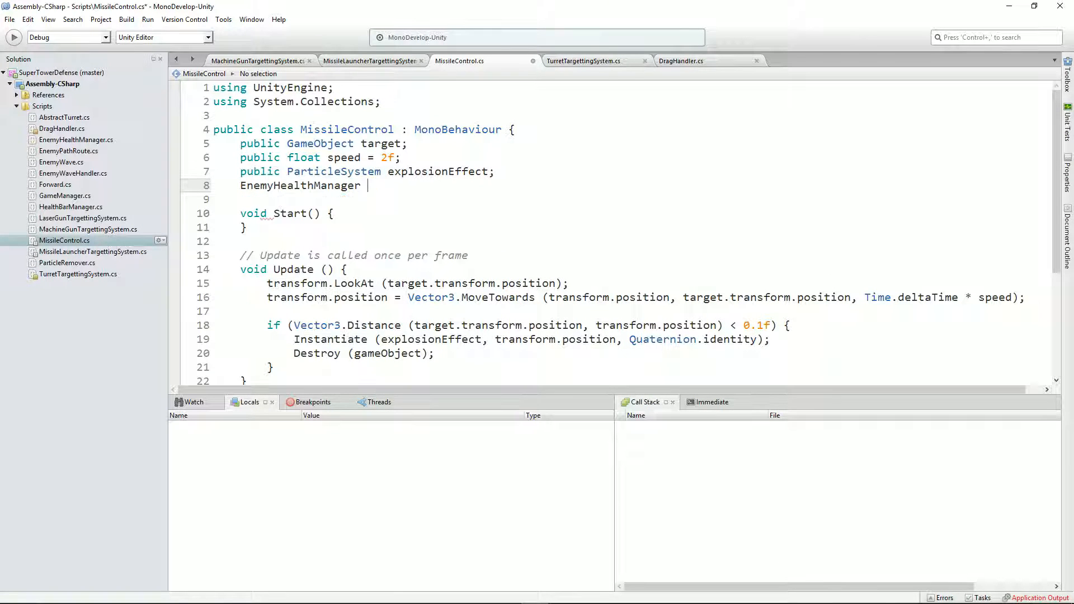
text(ename)
key(BackSpace)
key(BackSpace)
text(em)
key(BackSpace)
key(BackSpace)
text(emyHealth)
Step: Inside the Start() method of MissileControl.cs, add the line enemyHealth = target.GetComponent<EnemyHealthManager> ();
key(Down)
key(Down)
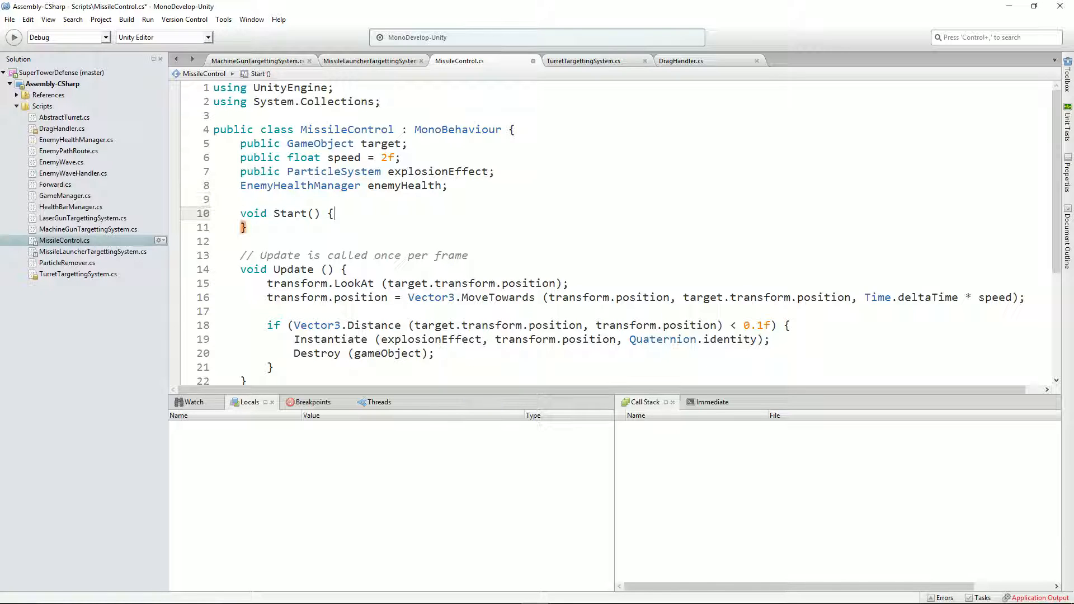
key(Return)
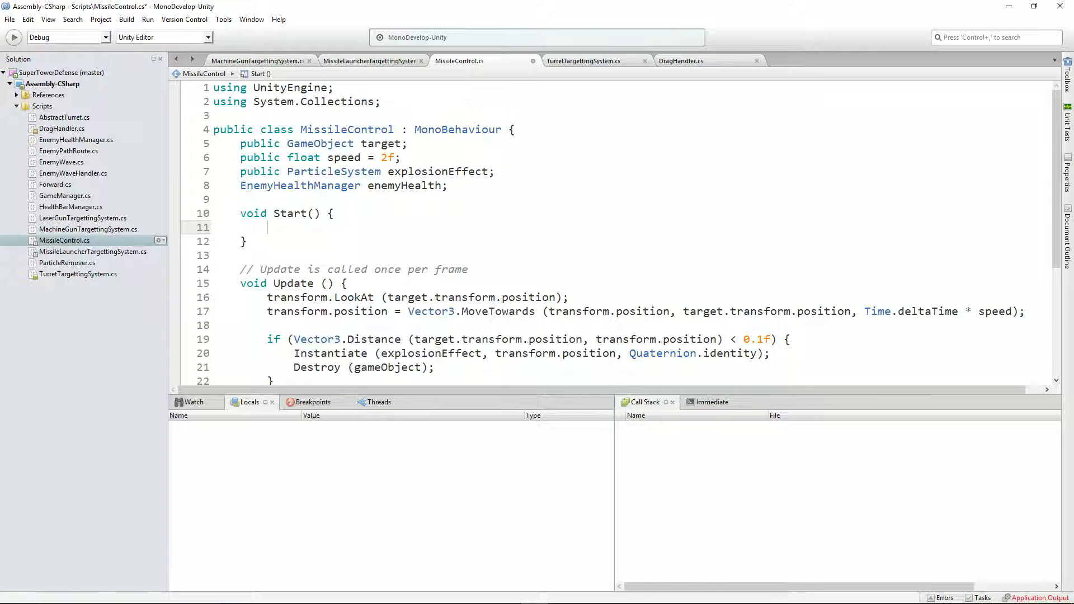
text(enem)
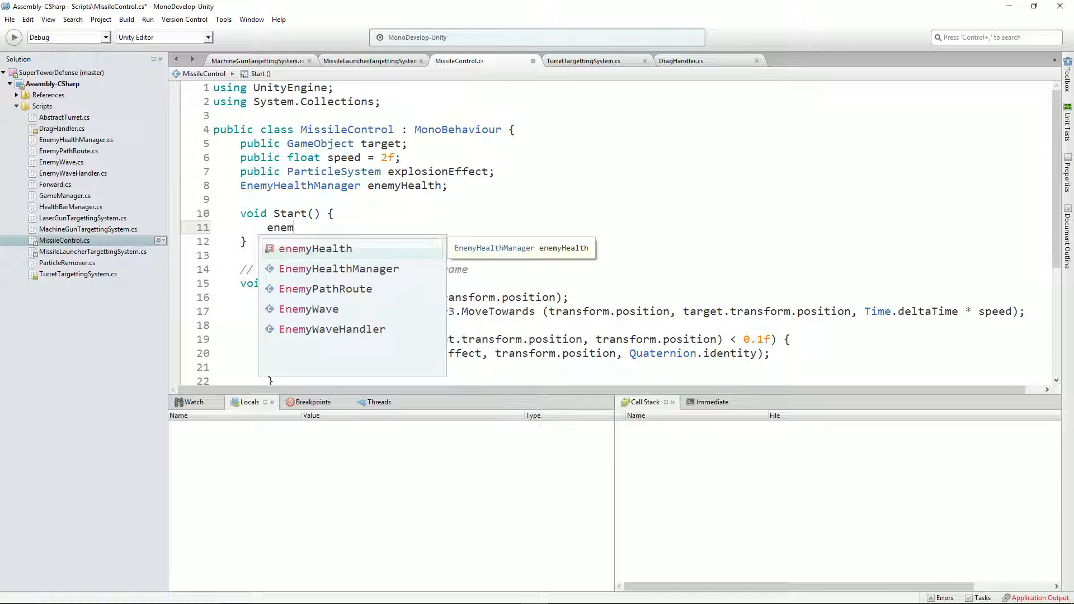
text(yHealth = tar)
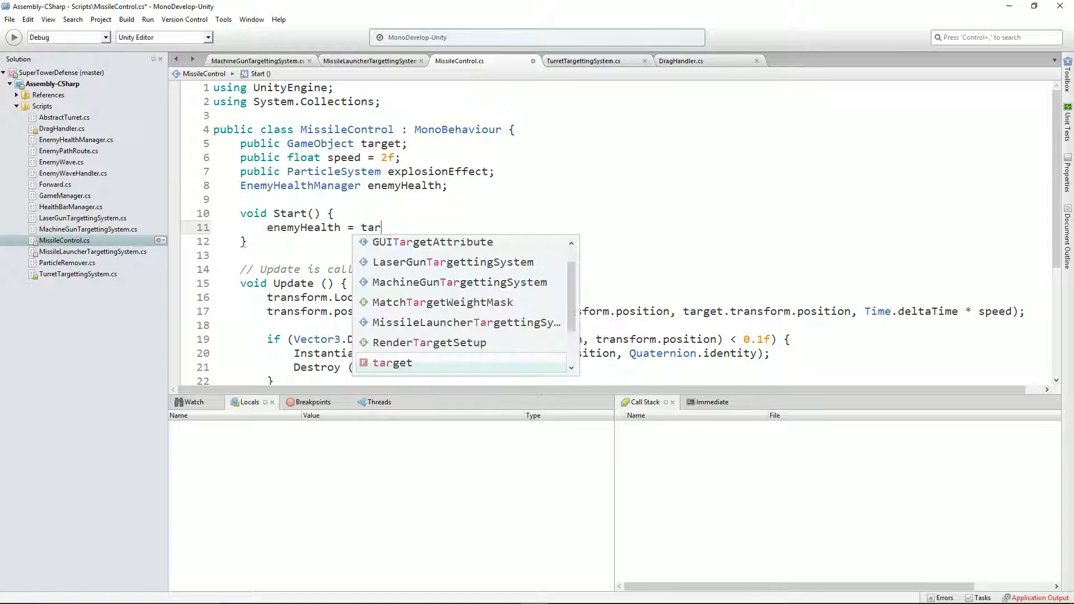
text(get.get.ge)
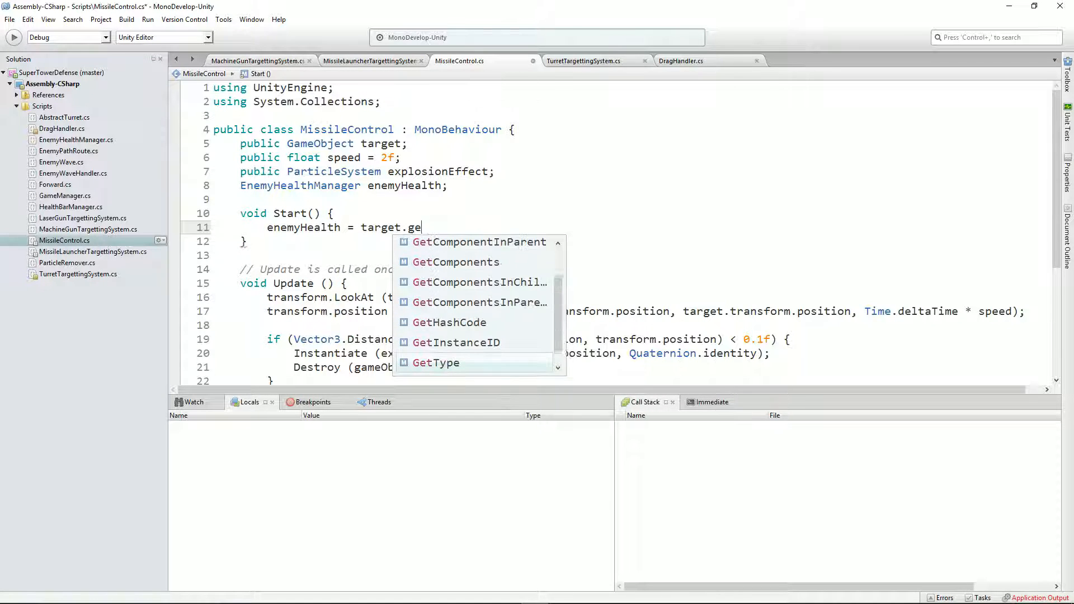
text(Com)
key(Return)
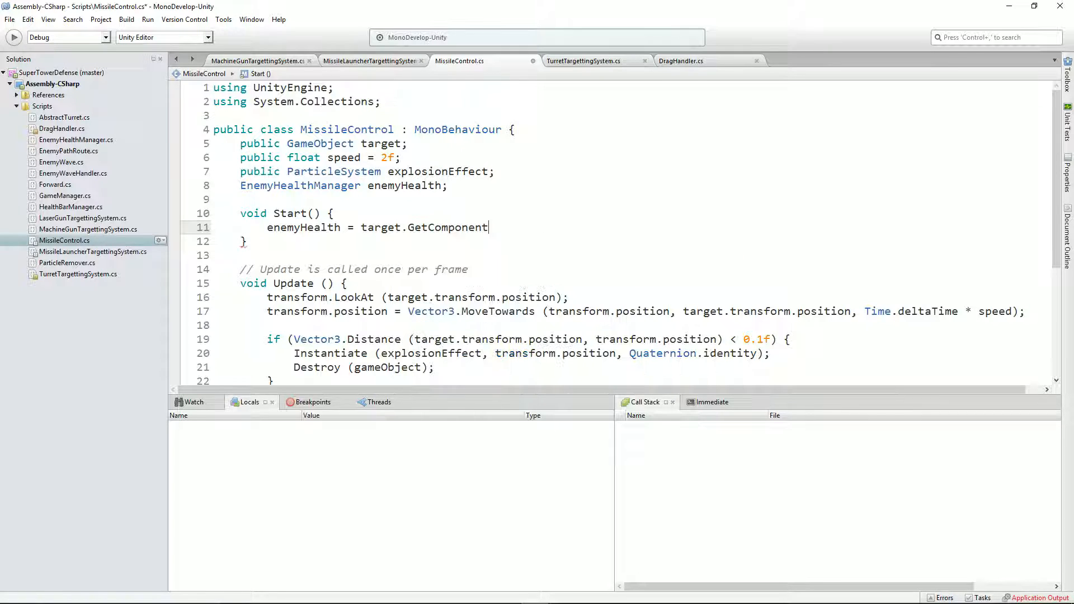
text(<En)
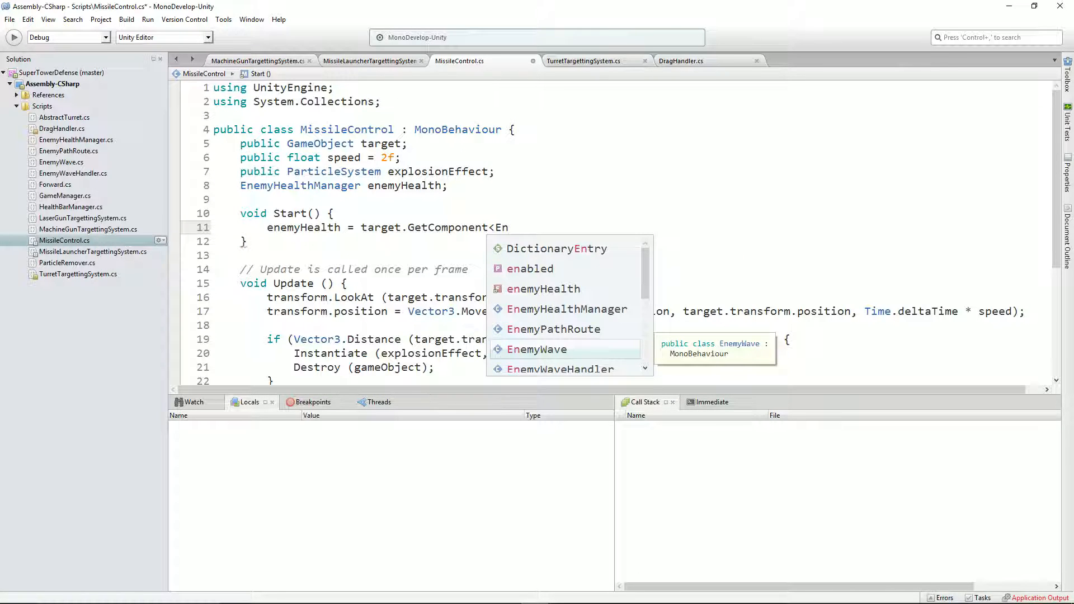
key(Up)
key(Up)
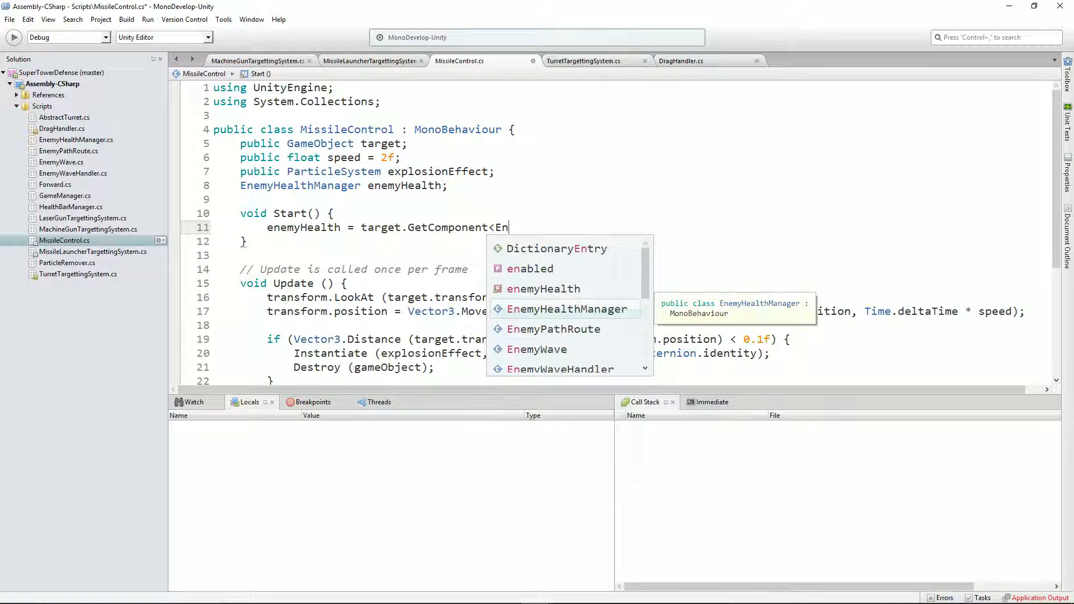
key(Return)
text(> ();)
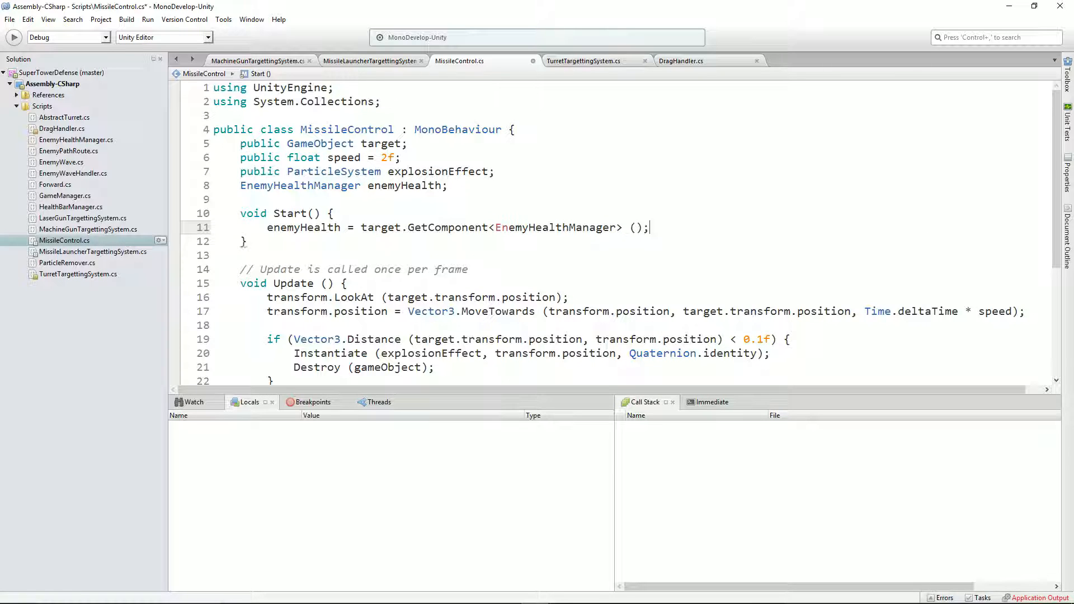
Step: Add enemyHealth.ReduceHealth (30f); between the Instantiate and Destroy calls in Update's distance check, and save MissileControl.cs
scroll(502, 201, down, 2)
click(409, 236)
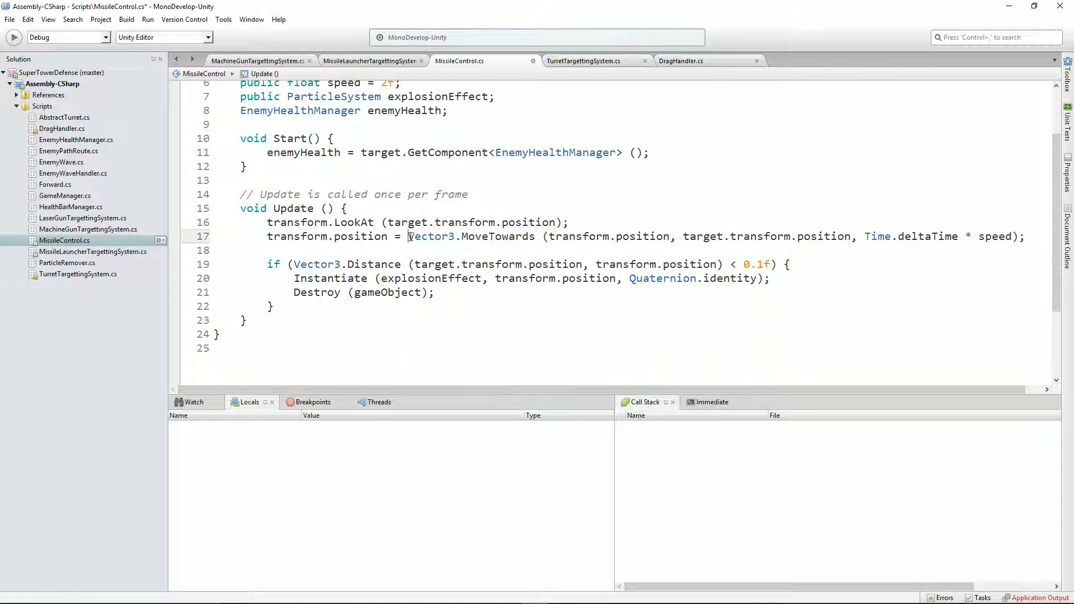
key(Down)
key(Down)
key(Down)
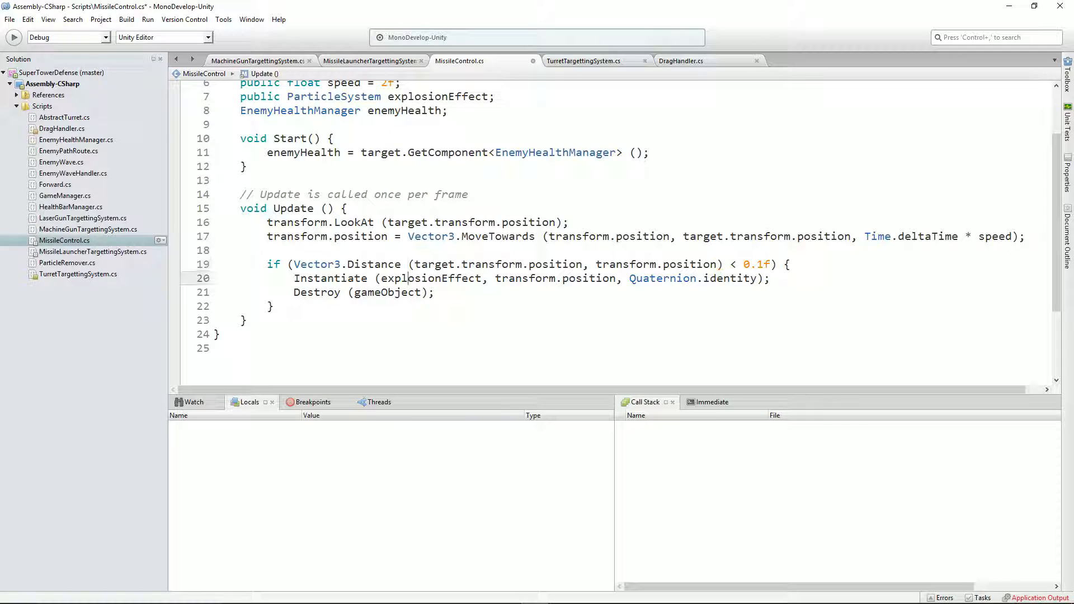
key(Return)
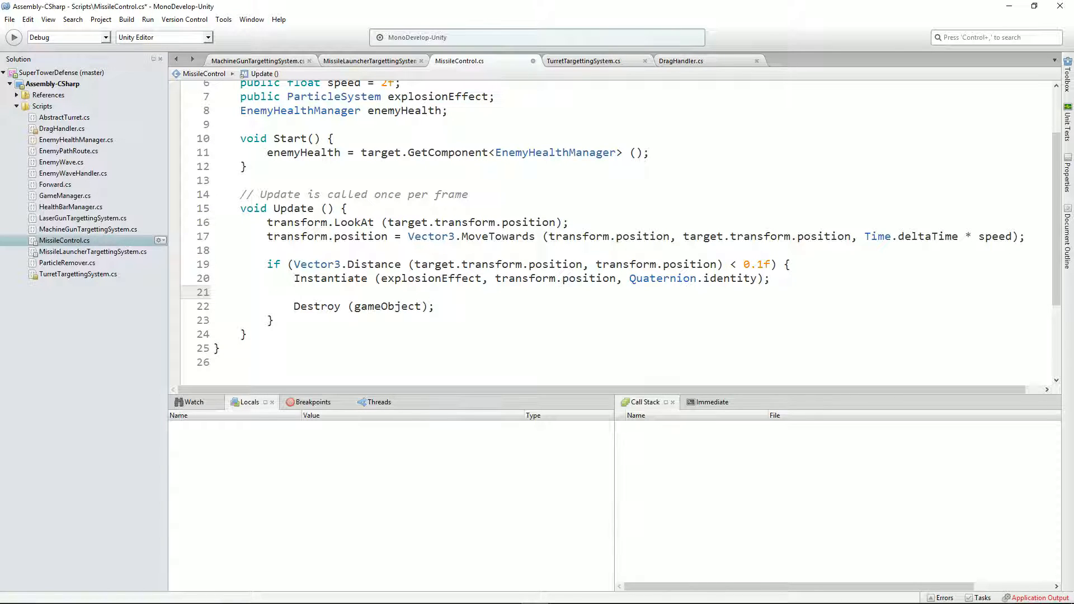
text(enemy)
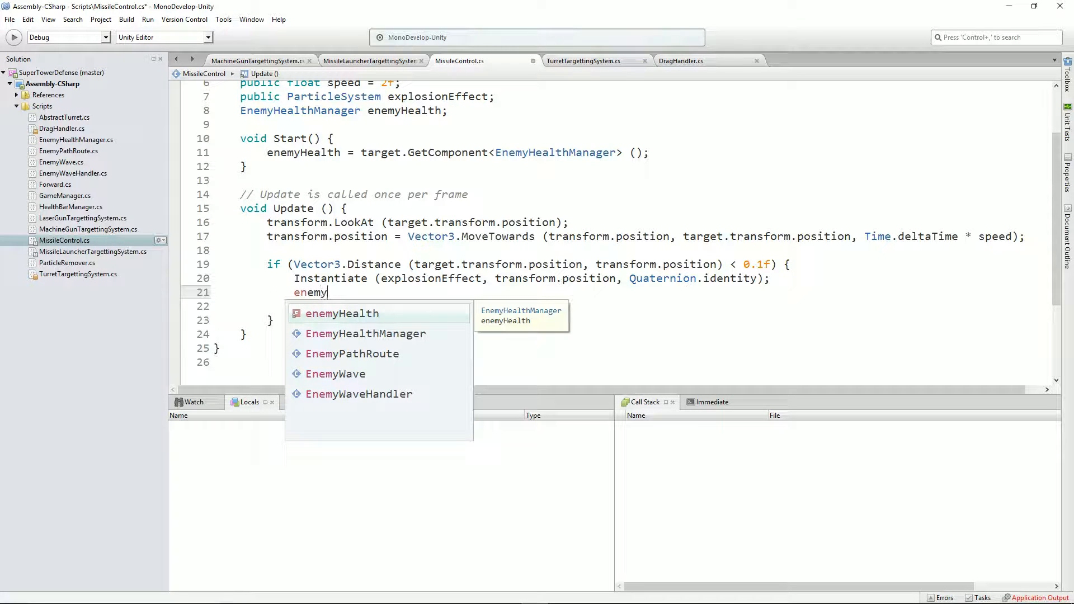
key(Return)
text(.)
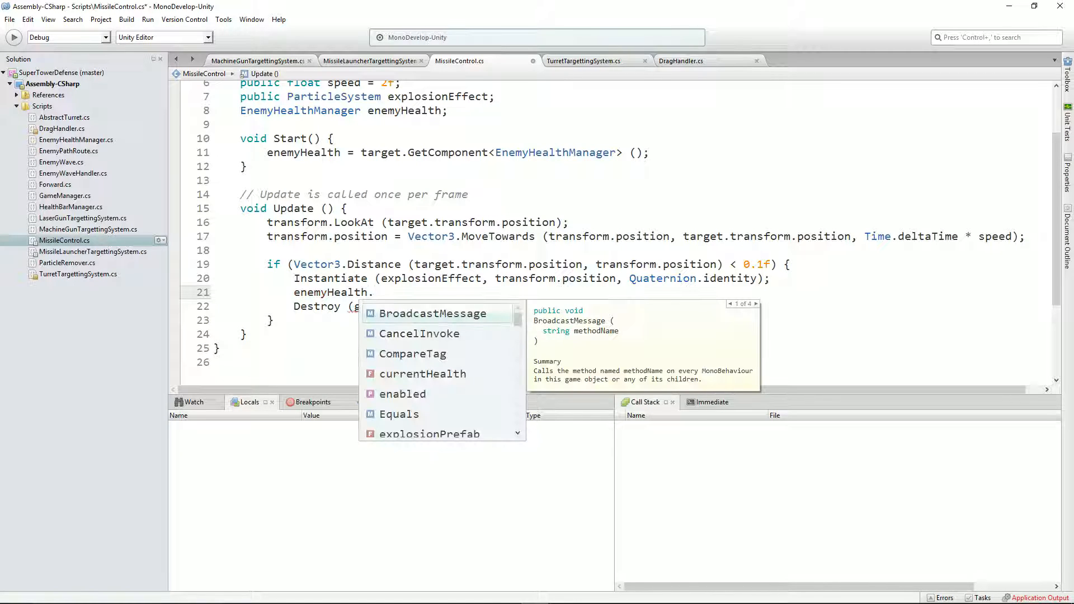
text(r)
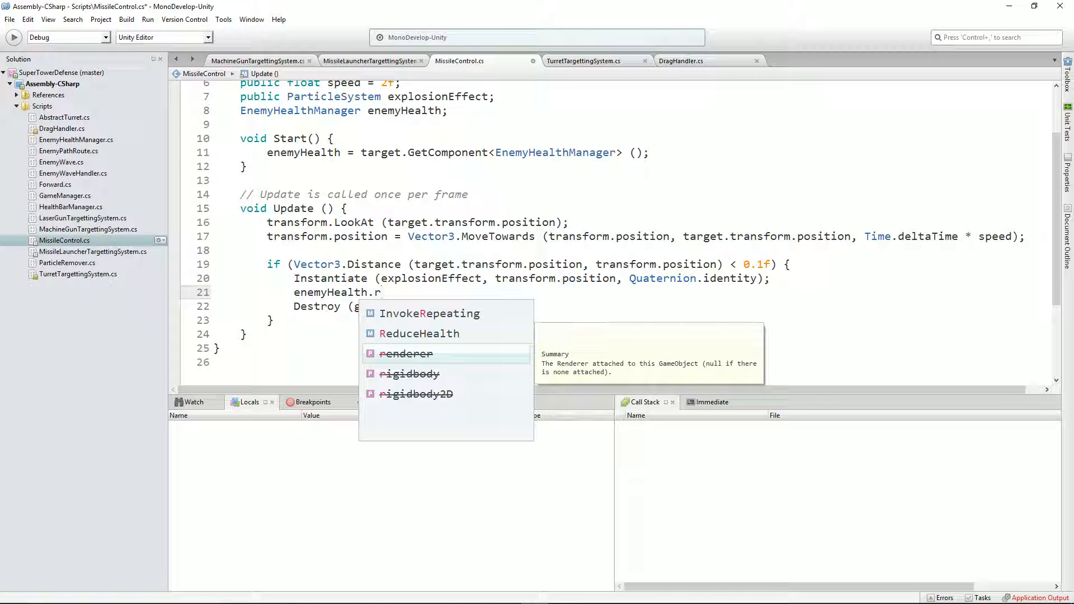
key(Up)
key(Return)
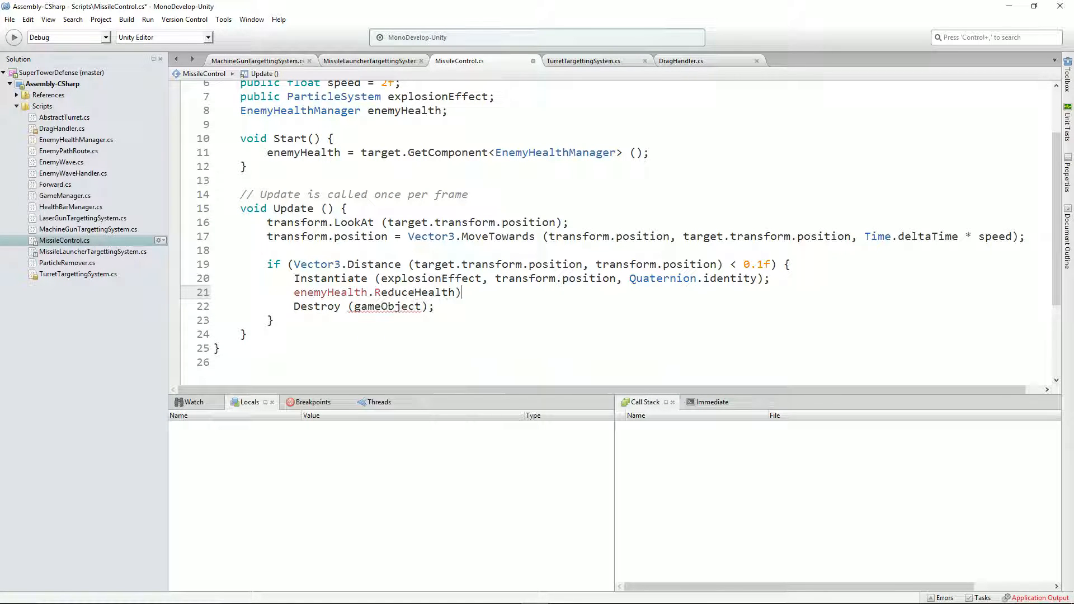
key(BackSpace)
text((30f);)
key(ctrl+s)
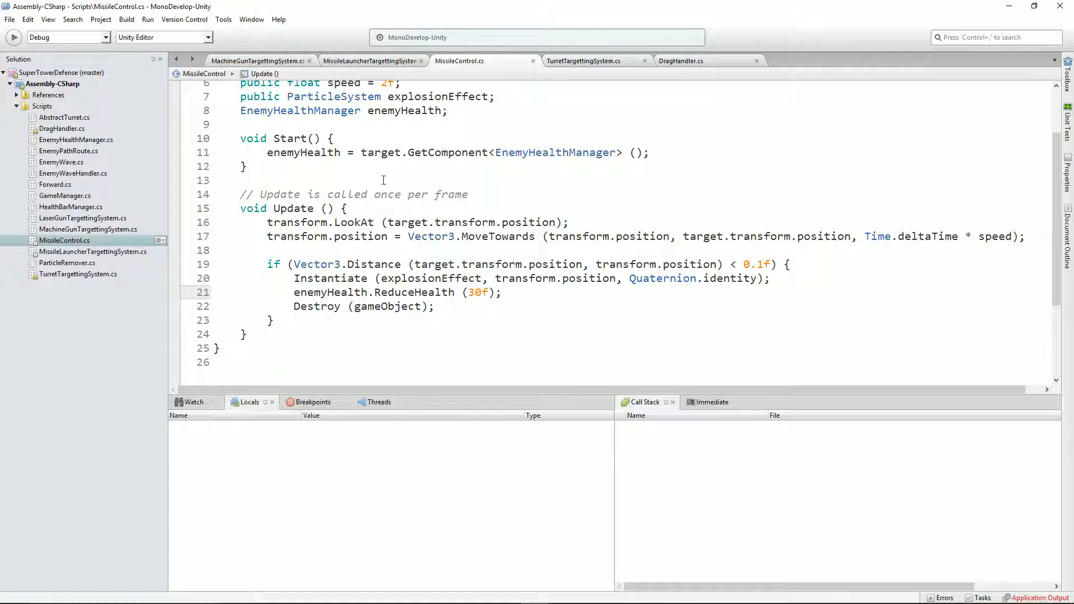
Step: Review the missileControl.target assignment in the MaybeFire method of MissileLauncherTargettingSystem.cs
scroll(376, 157, up, 3)
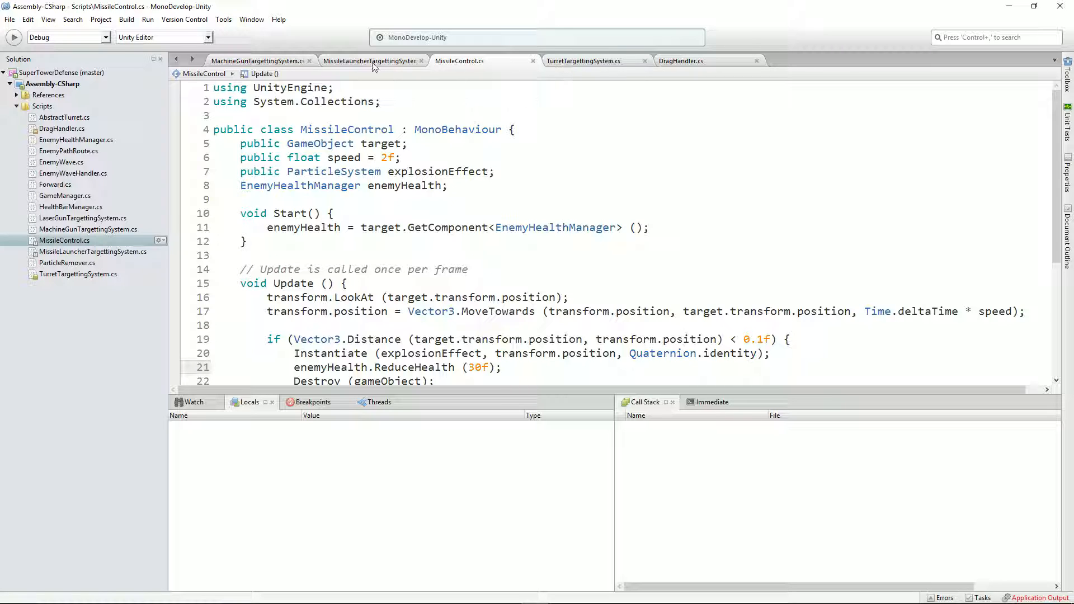
click(357, 63)
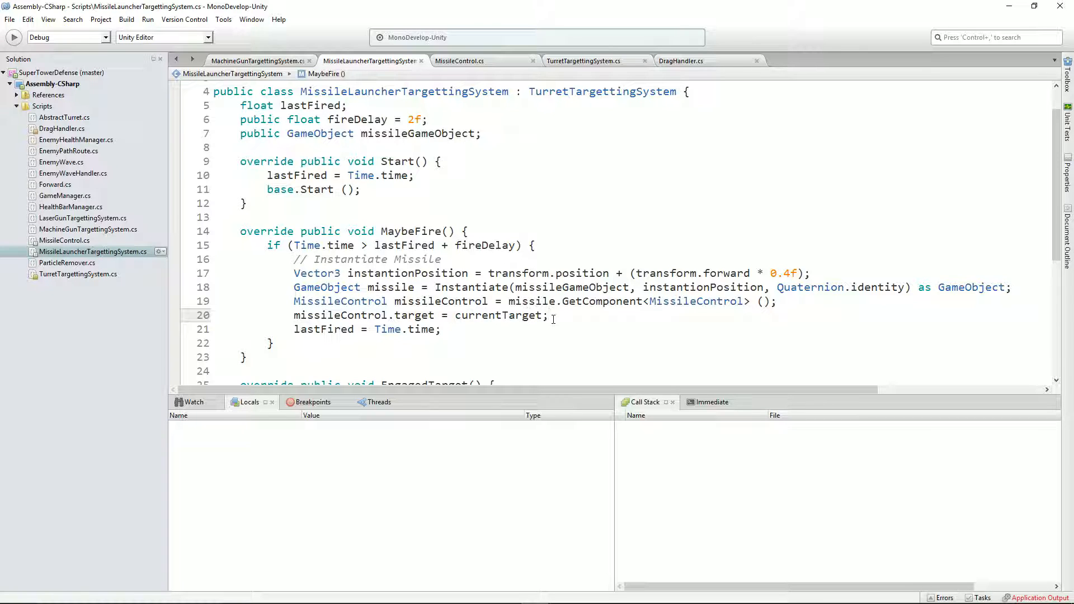
drag(549, 315, 295, 316)
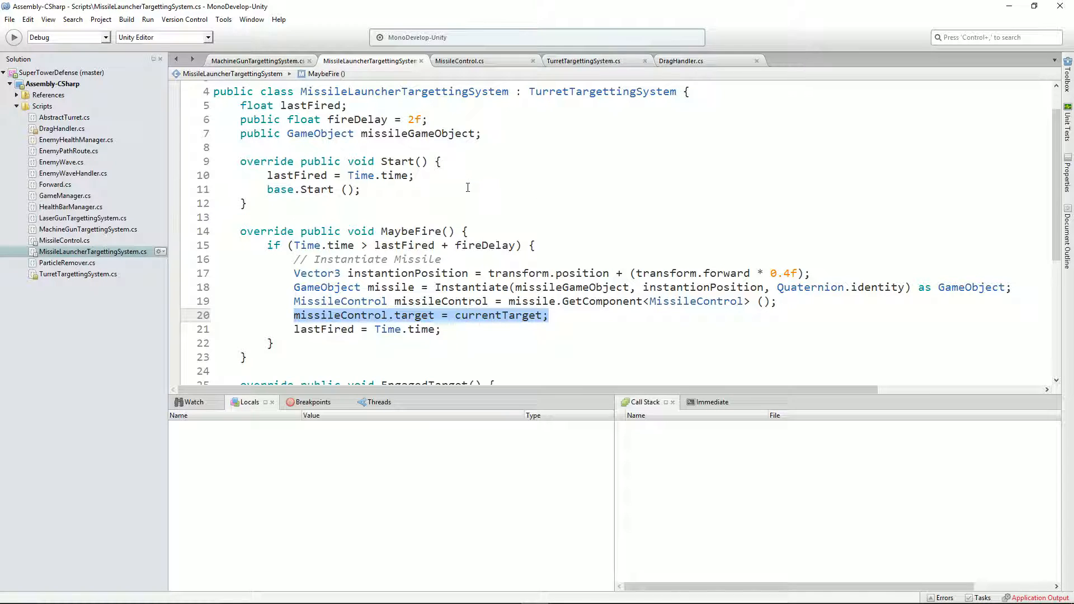
Step: Switch to Unity and play-test the missile damage with a missile launcher turret placed inside the path's central bend, ending with play mode stopped
key(alt+Tab)
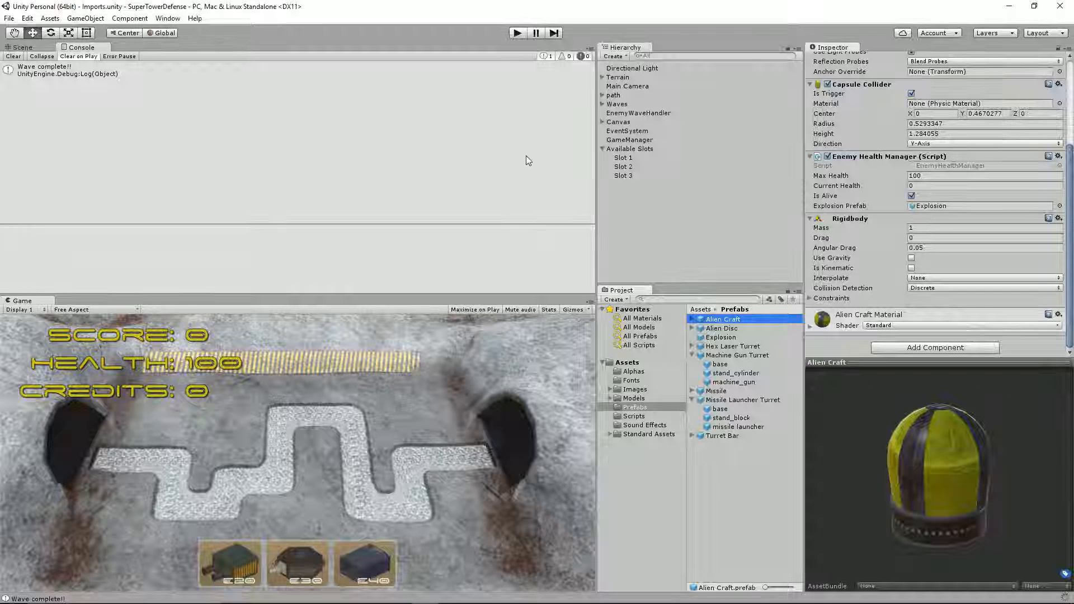
key(alt+Tab)
key(alt+Tab)
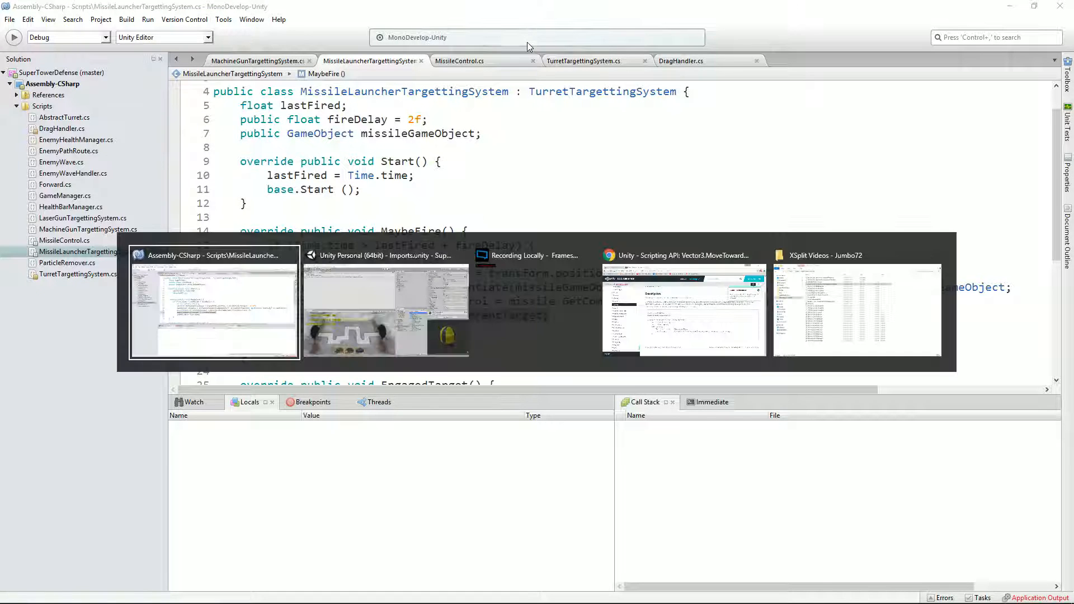
key(alt+Tab)
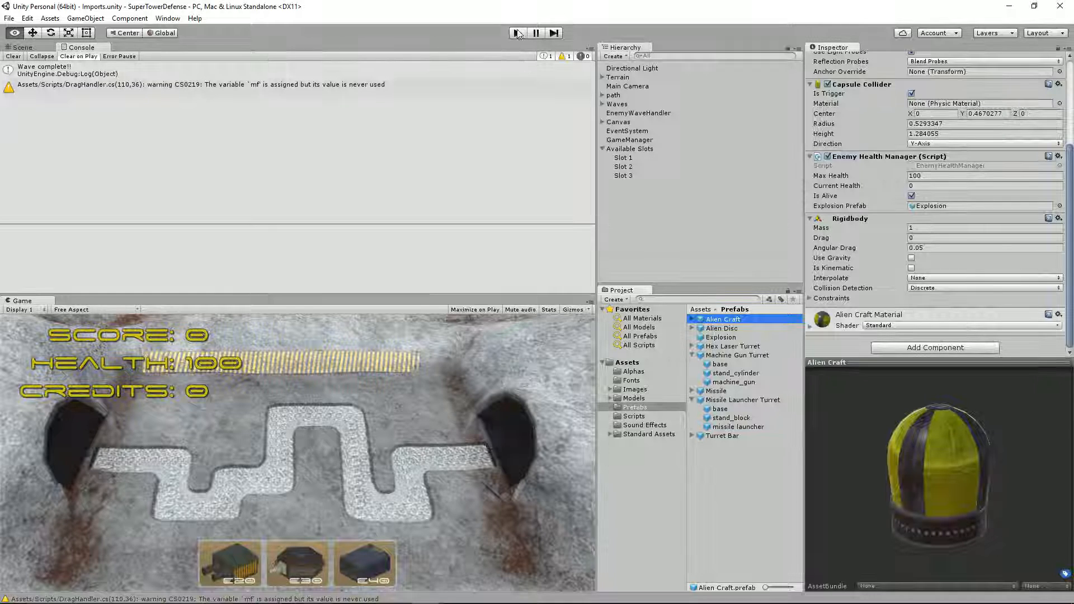
click(515, 33)
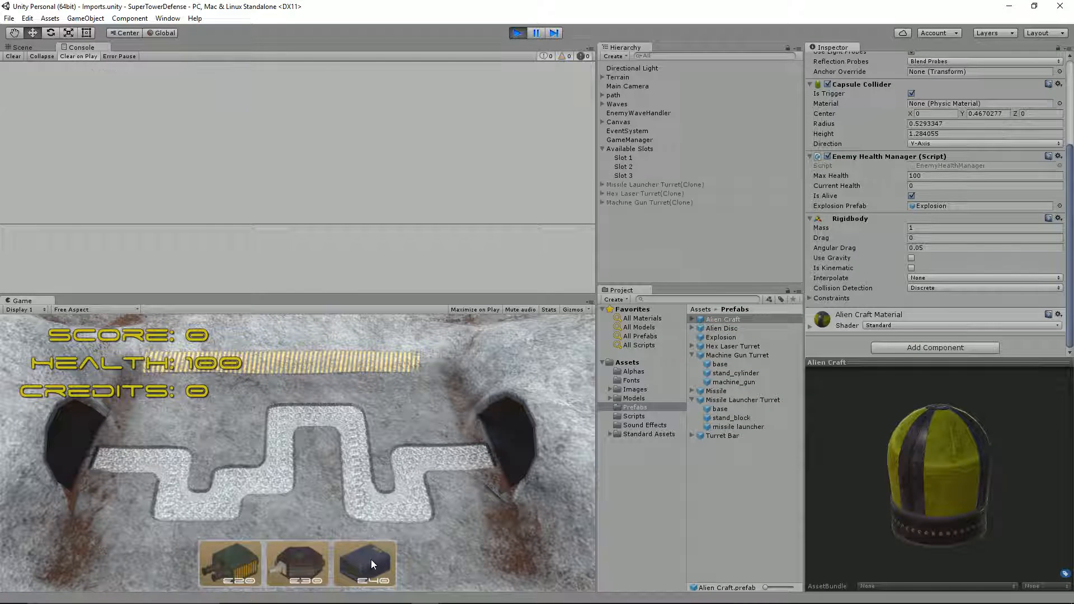
click(308, 443)
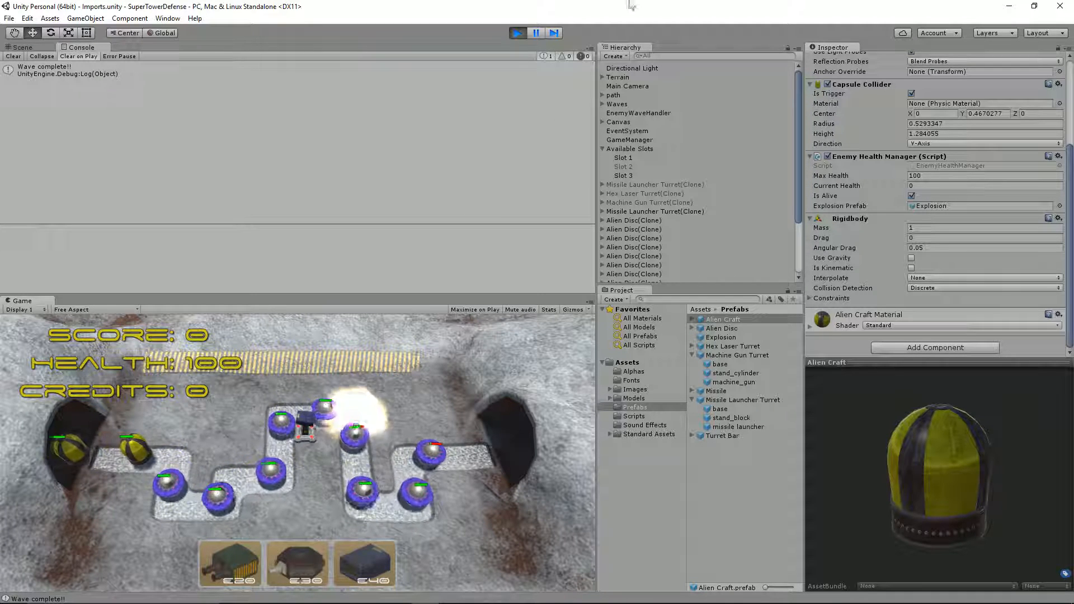
click(515, 33)
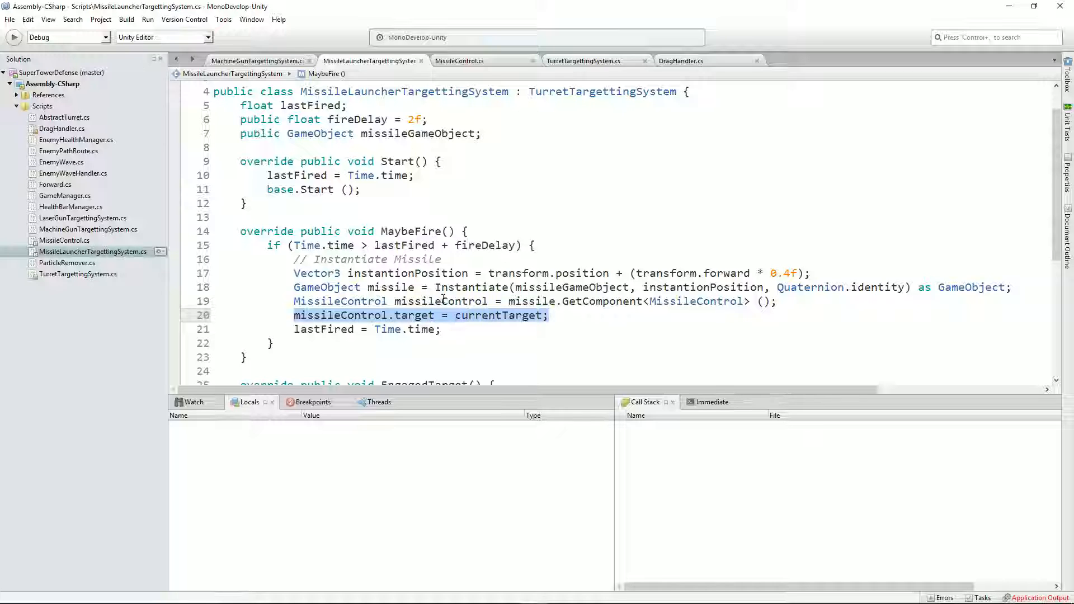
Step: Back in MonoDevelop, set the fireDelay default in MissileLauncherTargettingSystem.cs to 4f and save the script
click(417, 119)
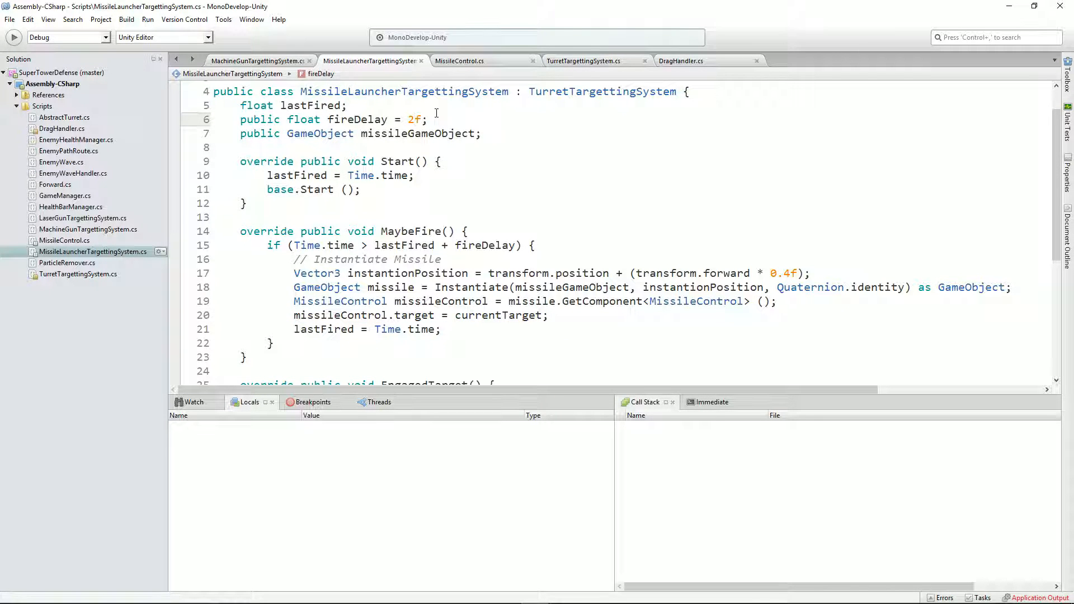
key(BackSpace)
text(4)
key(ctrl+s)
Step: In Unity, reset the Missile prefab's Missile Control script and assign the Explosion prefab as its Explosion Effect
key(alt+Tab)
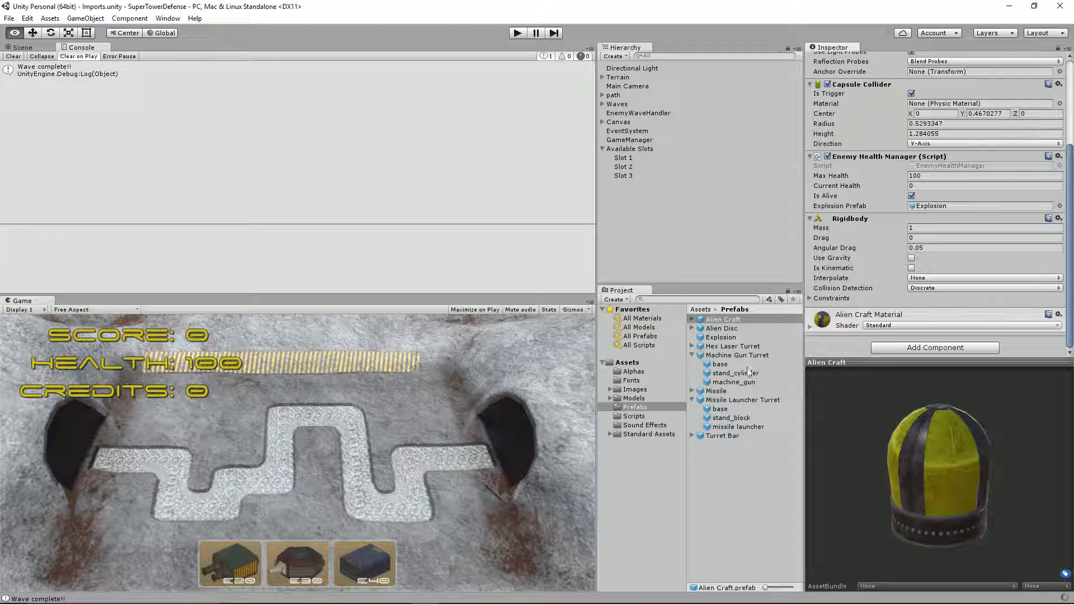
click(716, 391)
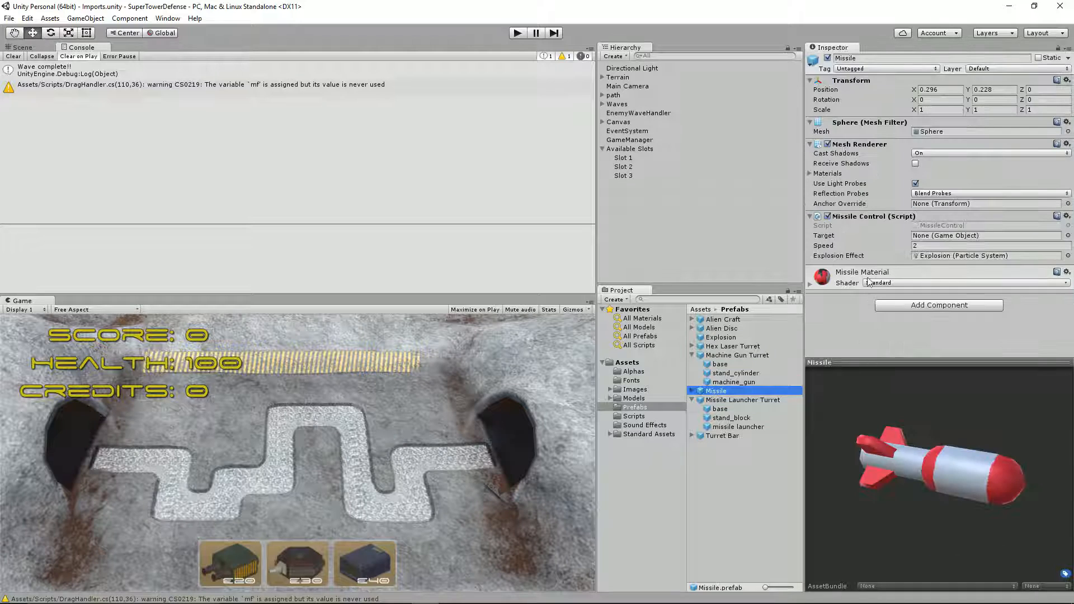
click(1066, 217)
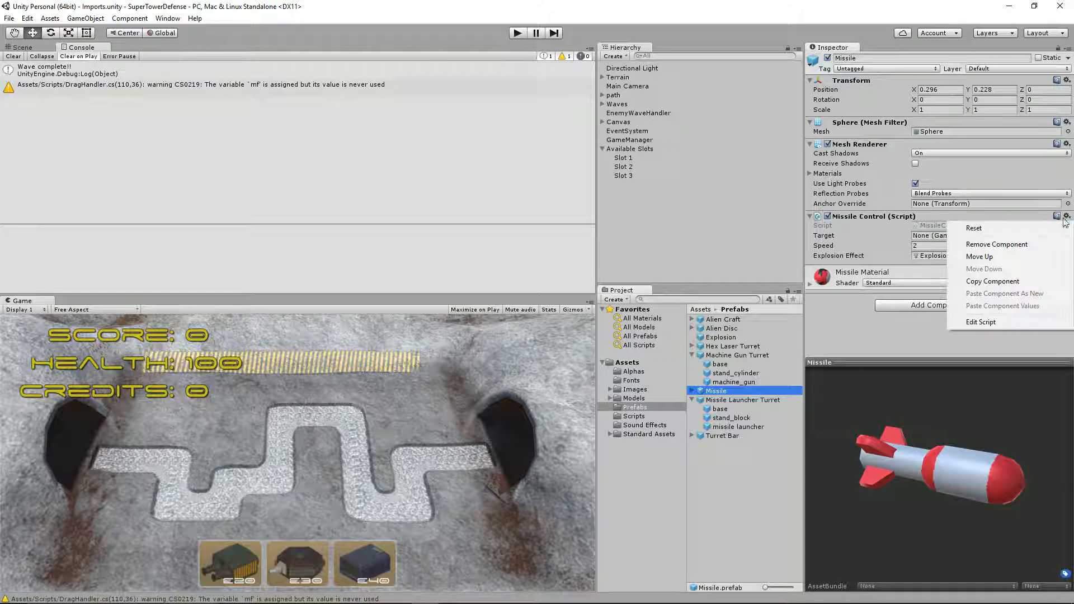
click(1045, 226)
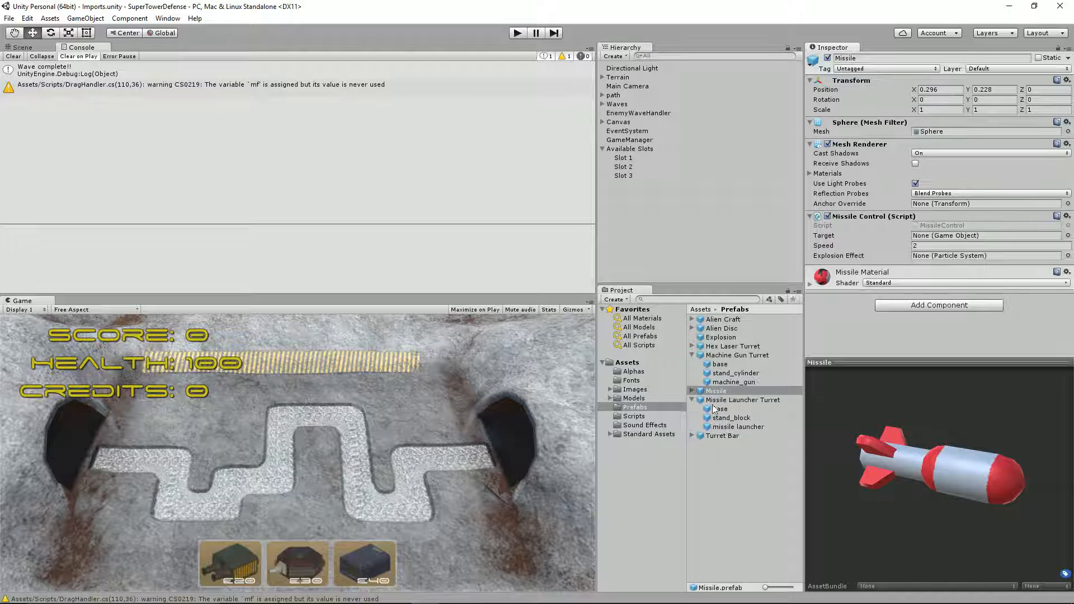
drag(716, 338, 934, 257)
key(ctrl+shift+s)
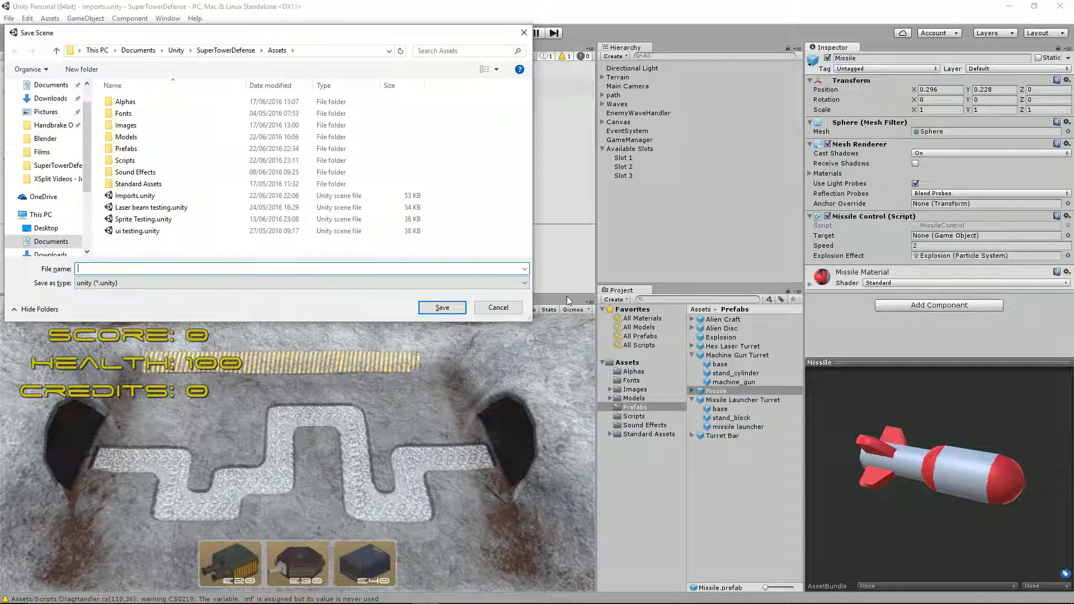
click(498, 308)
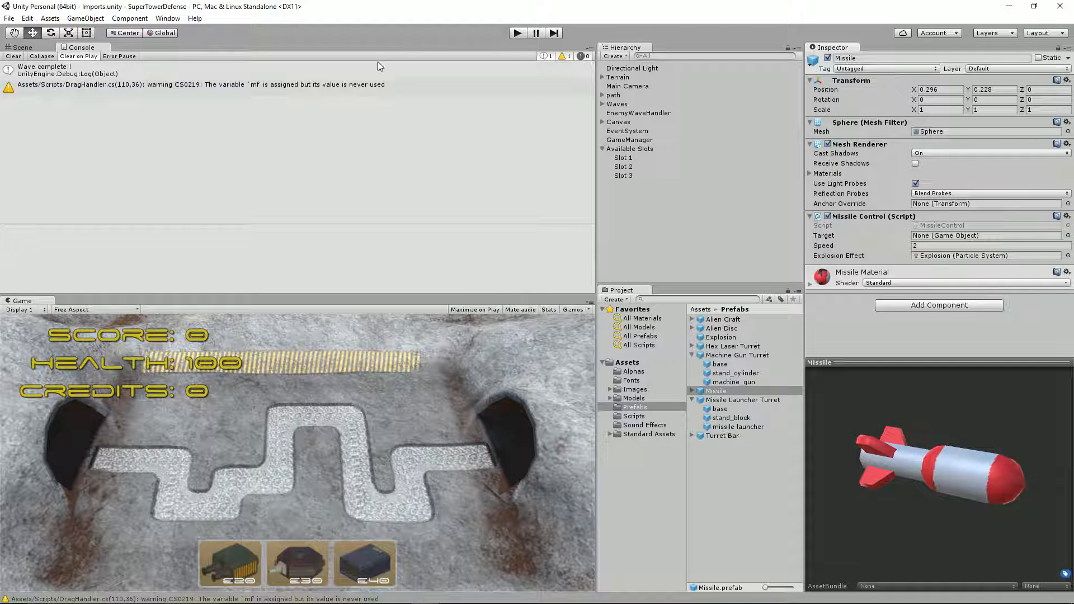
Step: Run the game again and place a missile launcher turret at the slot within the path's central bend
click(517, 34)
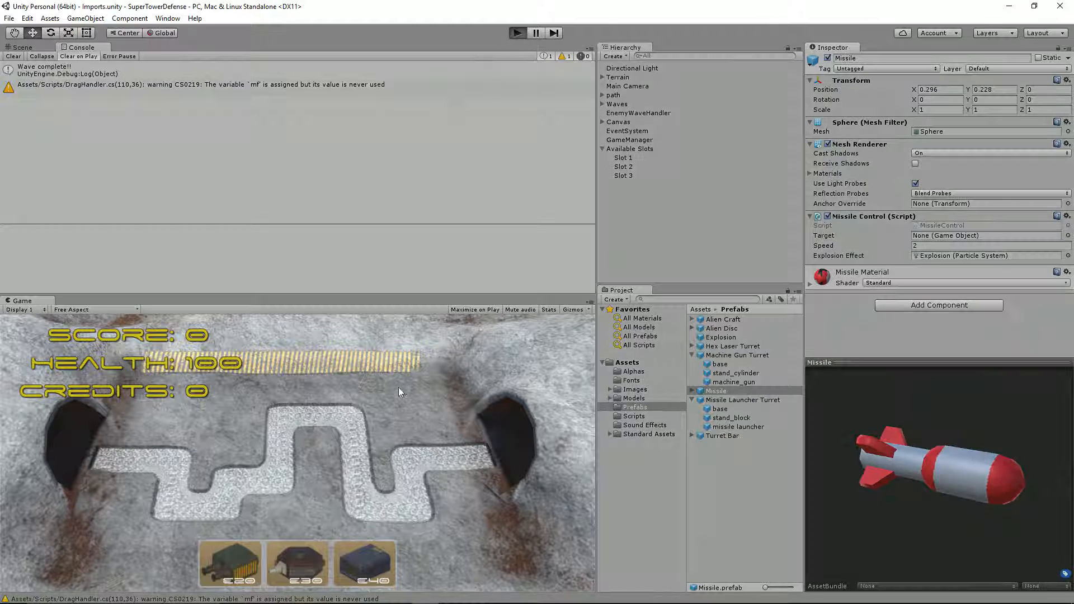
click(377, 565)
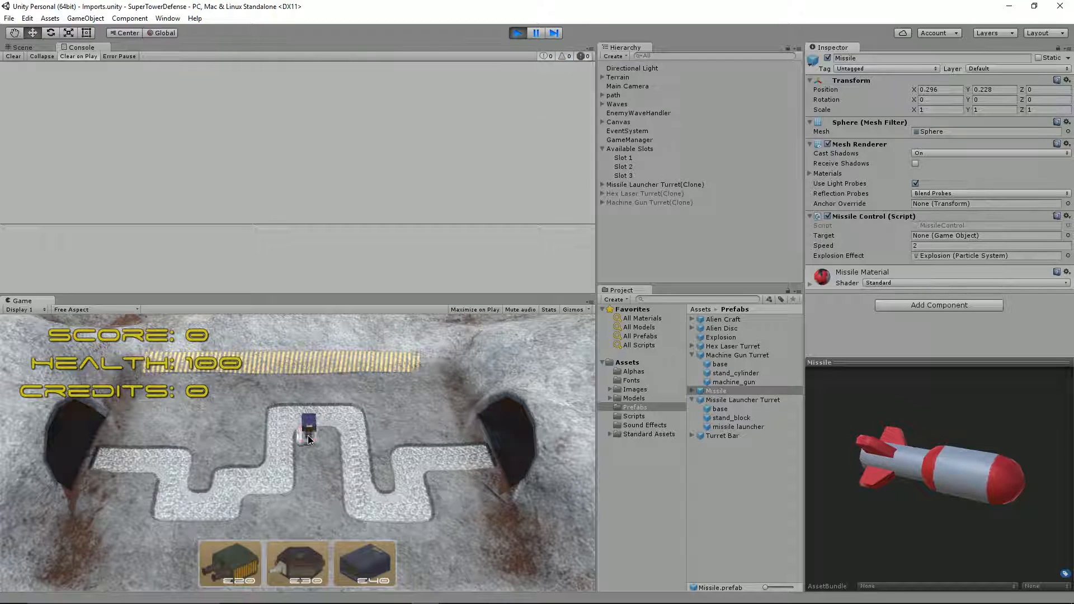